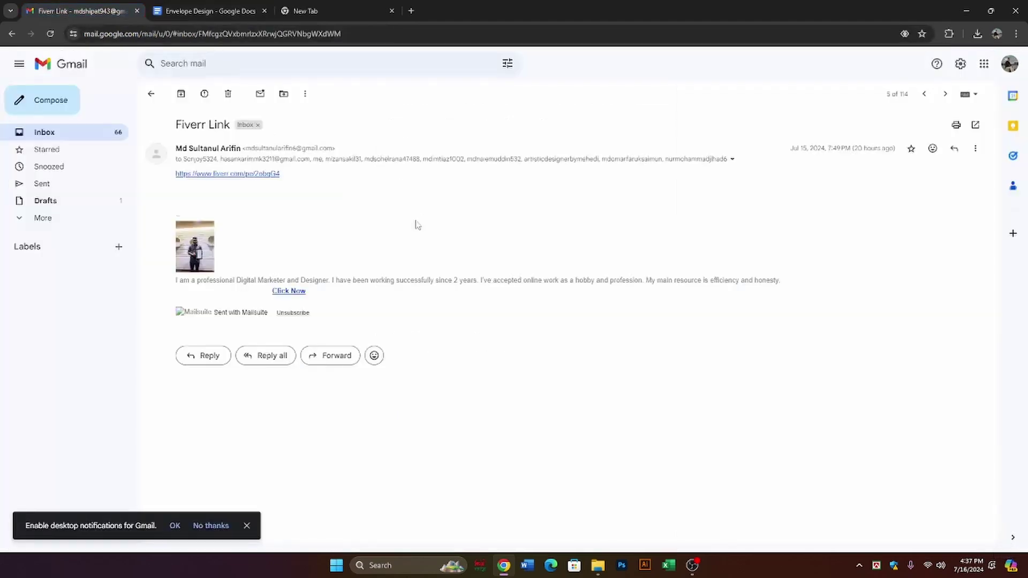
- Open the Fiverr link from the Gmail message in a new tab and reposition that tab
{"action": "left_click", "coordinate": [222, 168]}
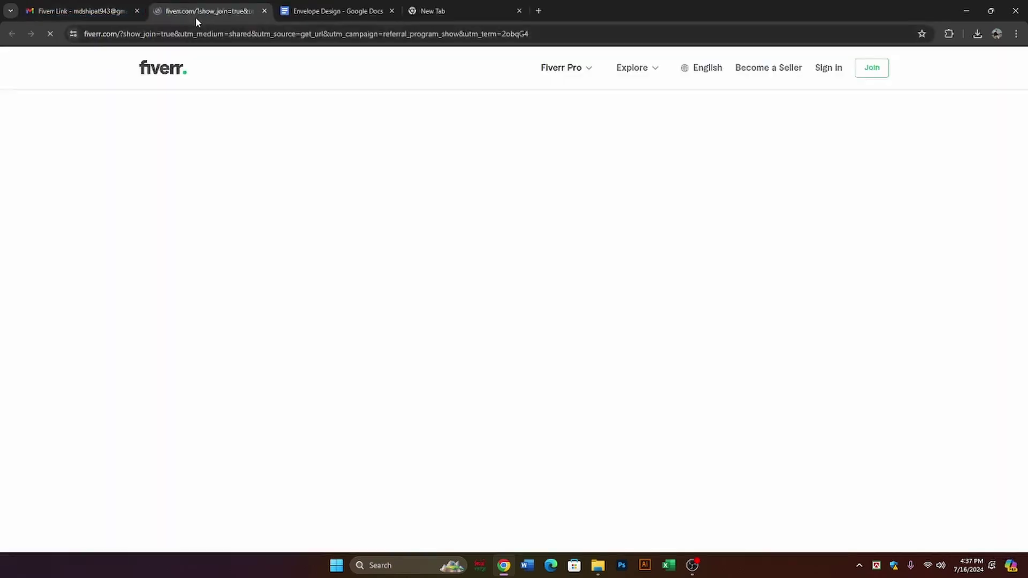
{"action": "left_click_drag", "start_coordinate": [195, 18], "coordinate": [362, 10]}
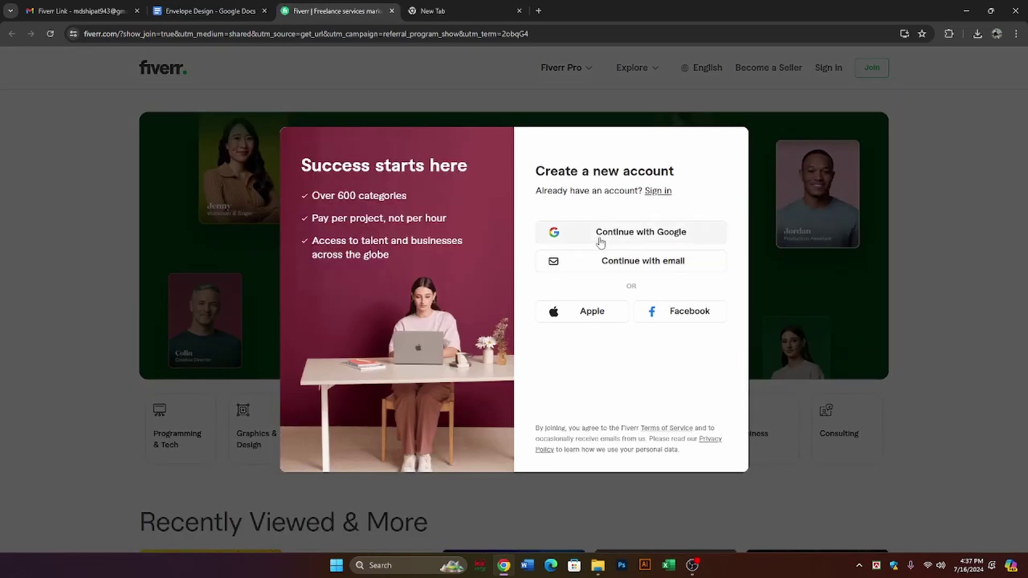
- Sign in to Fiverr with the Google account
{"action": "left_click", "coordinate": [684, 235]}
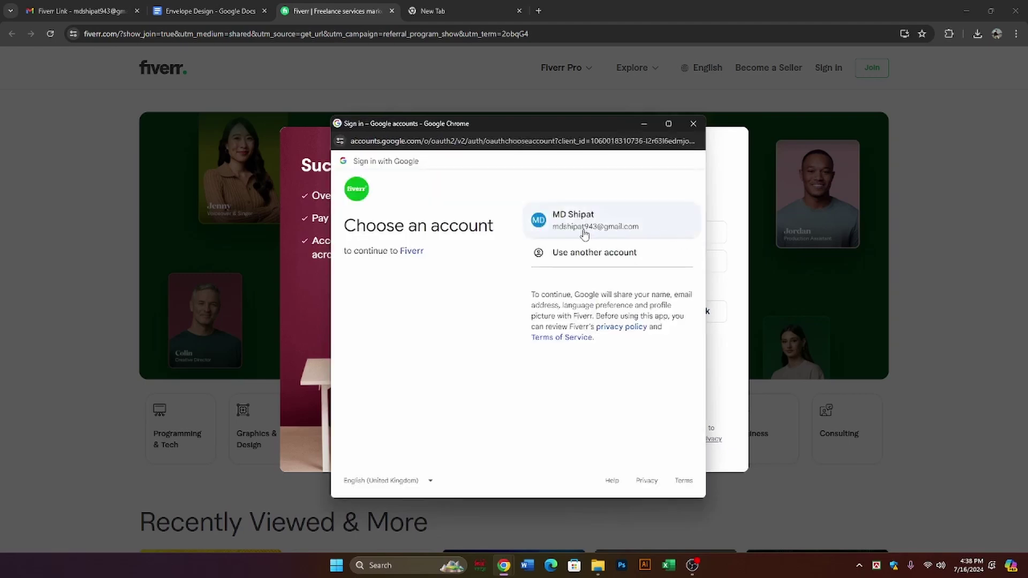
{"action": "left_click", "coordinate": [584, 233]}
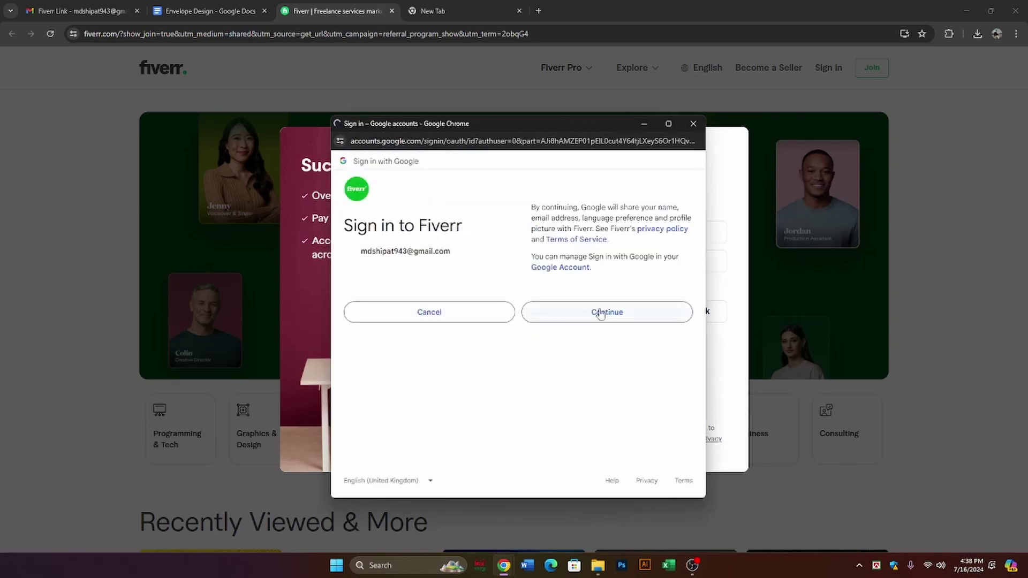
{"action": "left_click", "coordinate": [601, 313]}
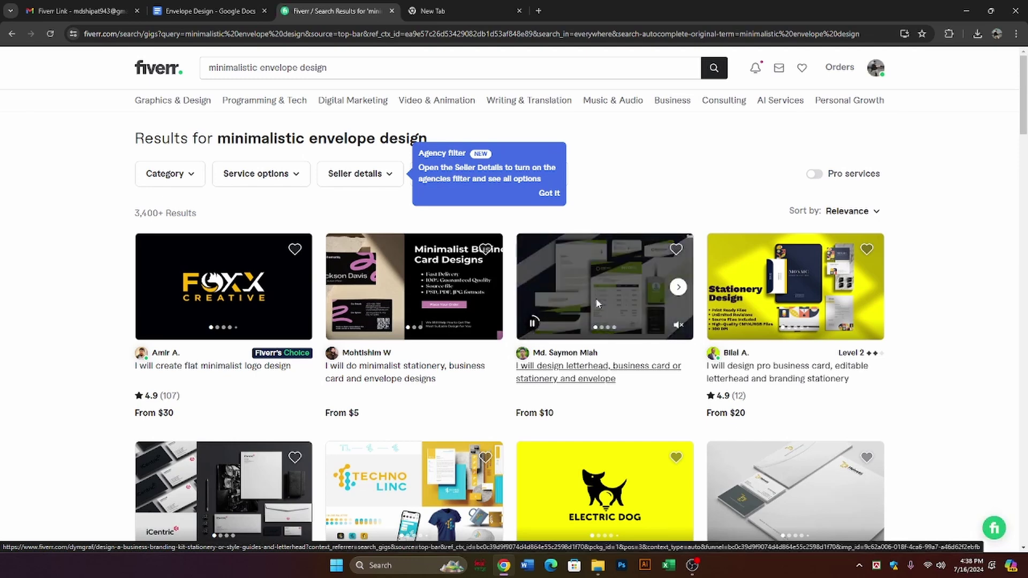
- Dismiss the agency tip, check notifications, and go to your profile, dismissing its introduction tip
{"action": "left_click", "coordinate": [551, 193]}
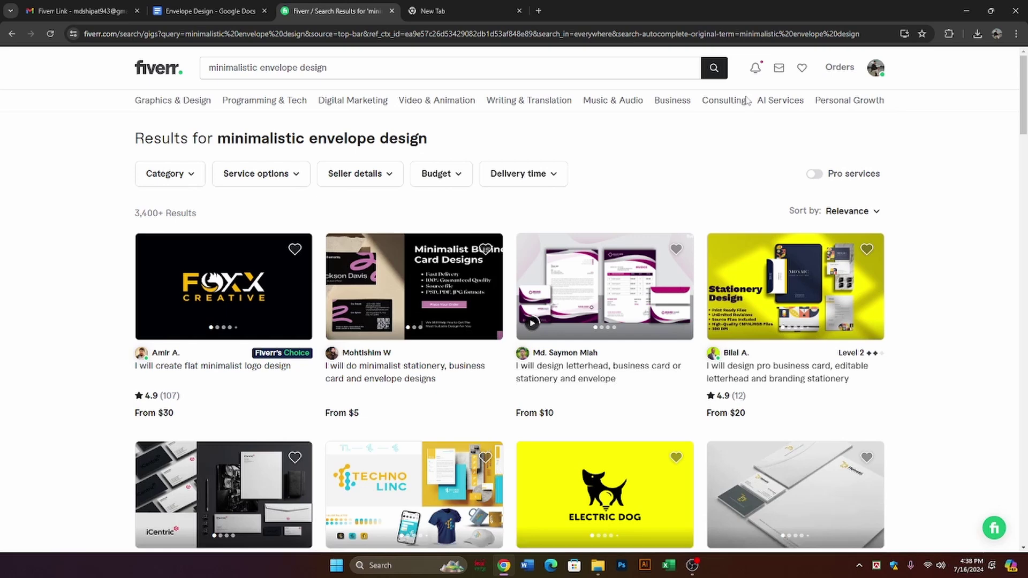
{"action": "left_click", "coordinate": [756, 68]}
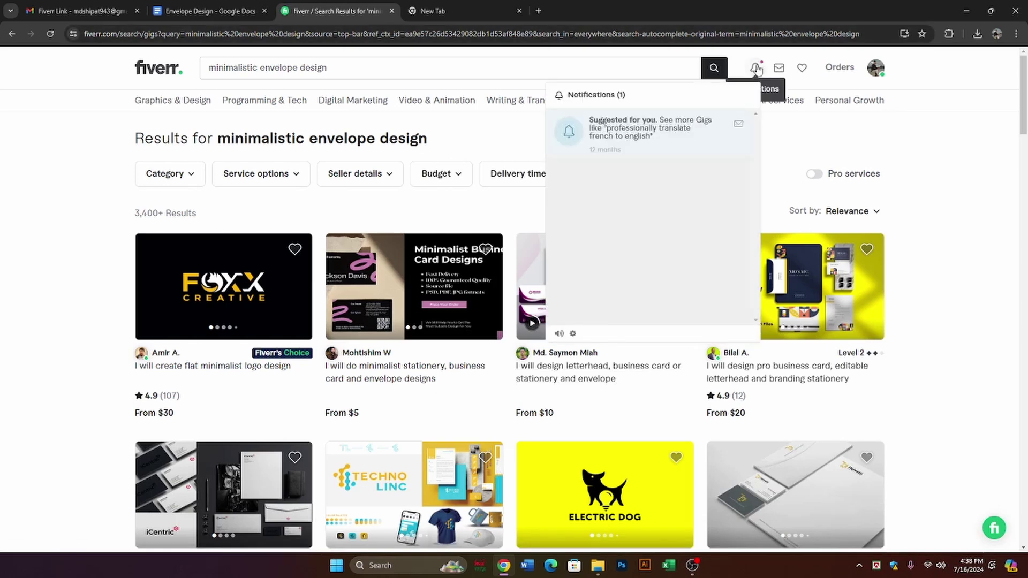
{"action": "left_click", "coordinate": [755, 68]}
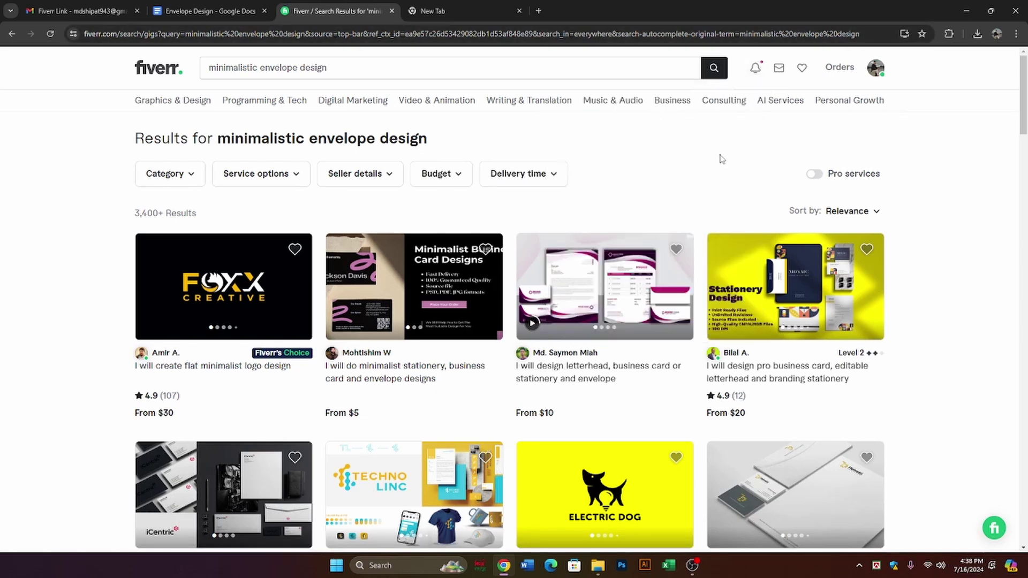
{"action": "left_click", "coordinate": [878, 75]}
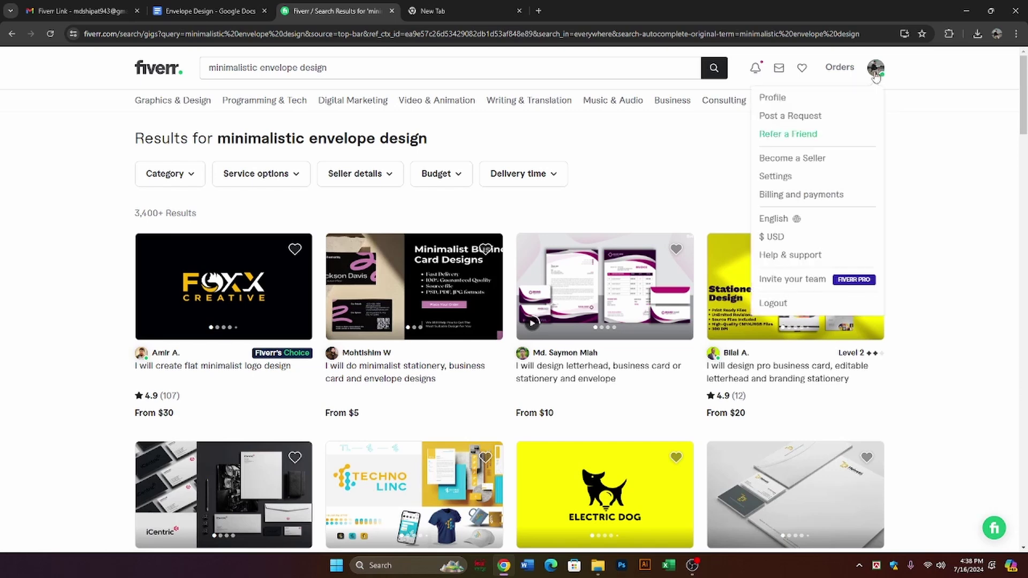
{"action": "left_click", "coordinate": [778, 97]}
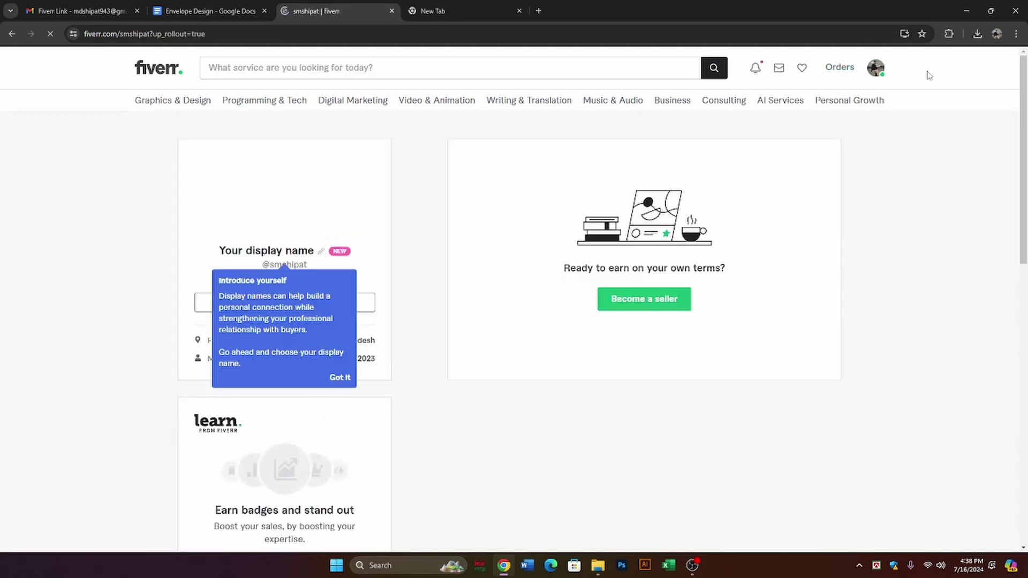
{"action": "left_click", "coordinate": [347, 381]}
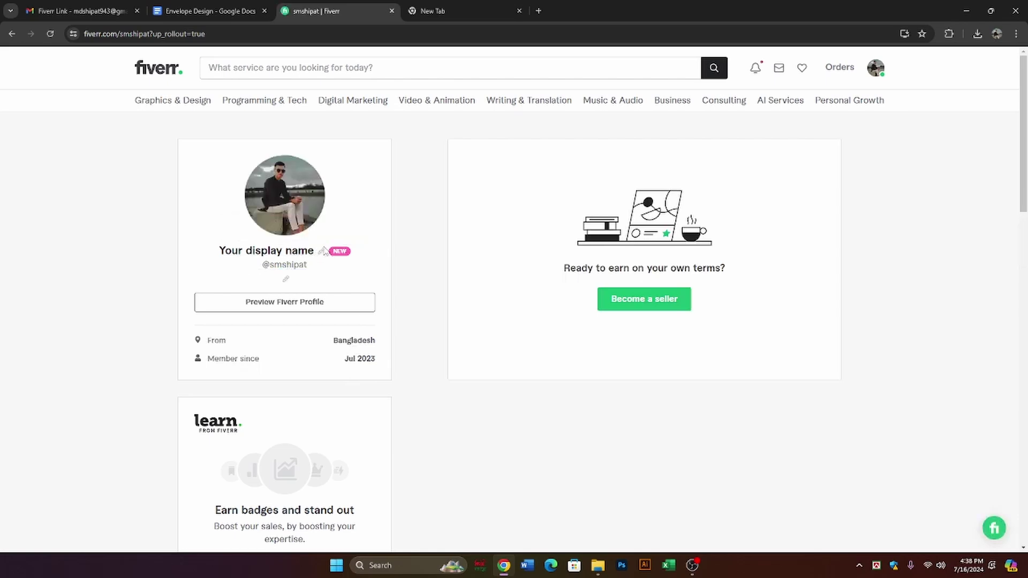
- Enter the seller's full name as the display name and try saving it
{"action": "left_click", "coordinate": [323, 251]}
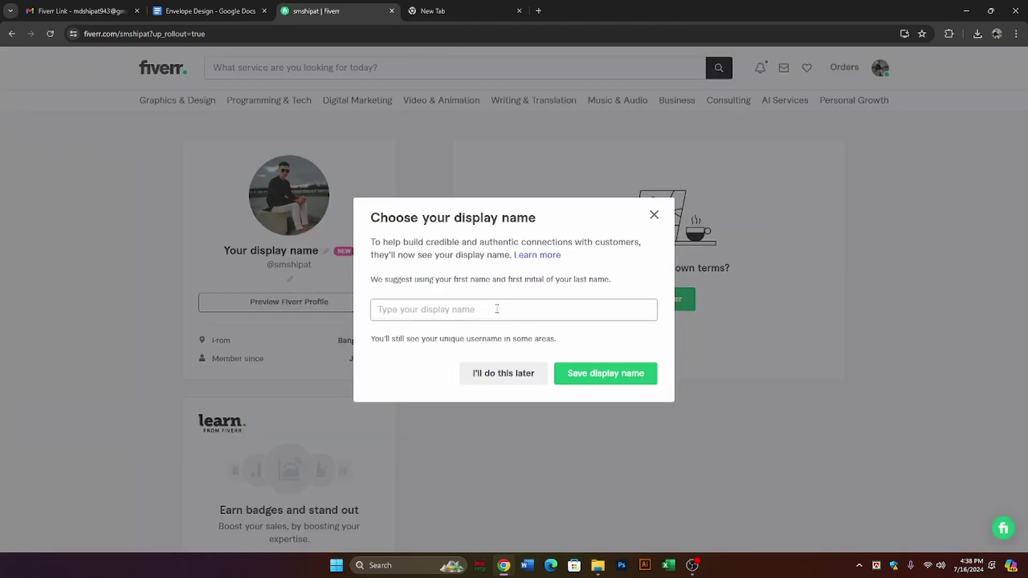
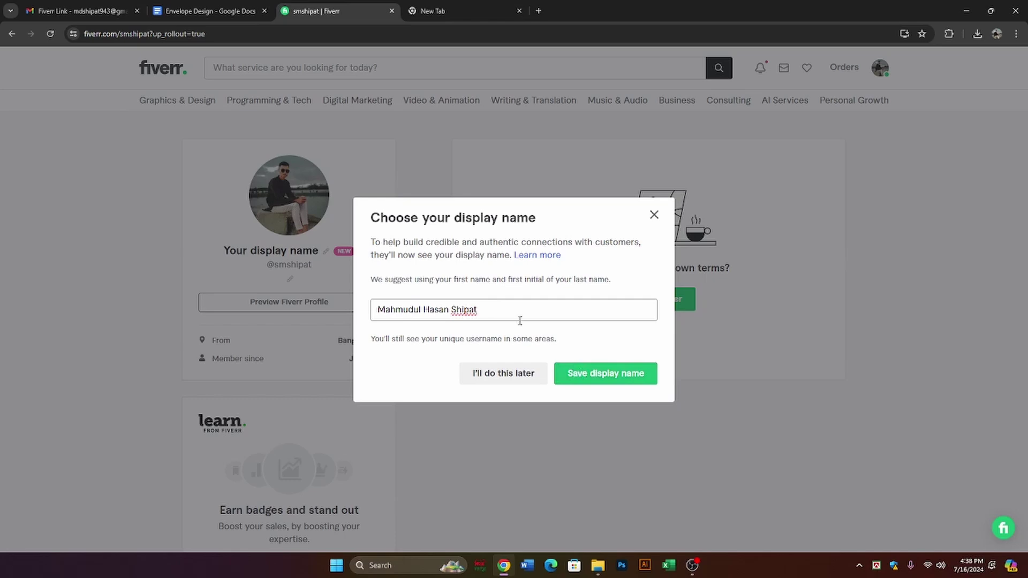
{"action": "left_click", "coordinate": [581, 381]}
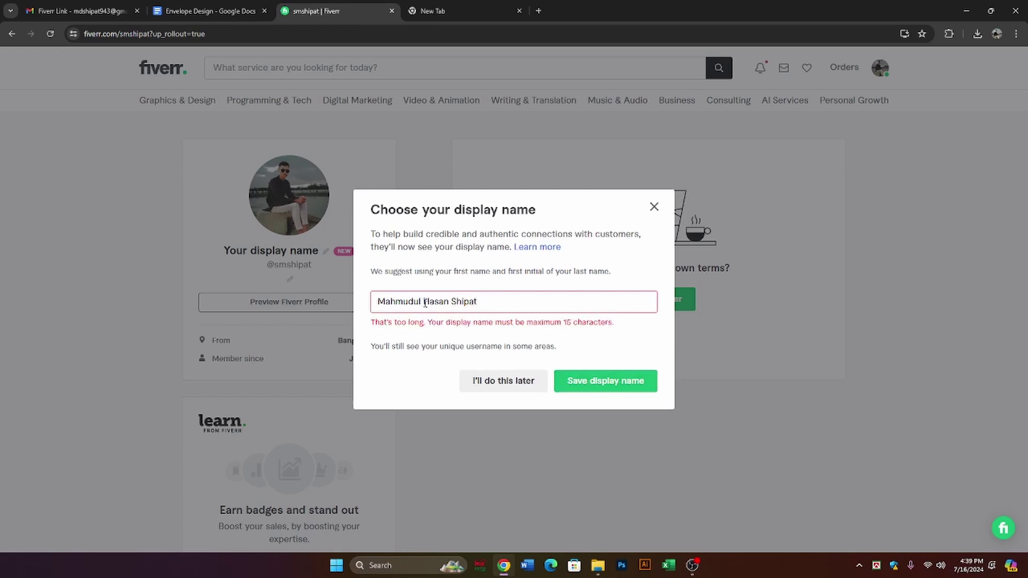
- Shorten the display name under 15 characters by dropping the middle name and abbreviating, then save
{"action": "left_click_drag", "start_coordinate": [423, 302], "coordinate": [453, 302]}
{"action": "key", "text": "BackSpace"}
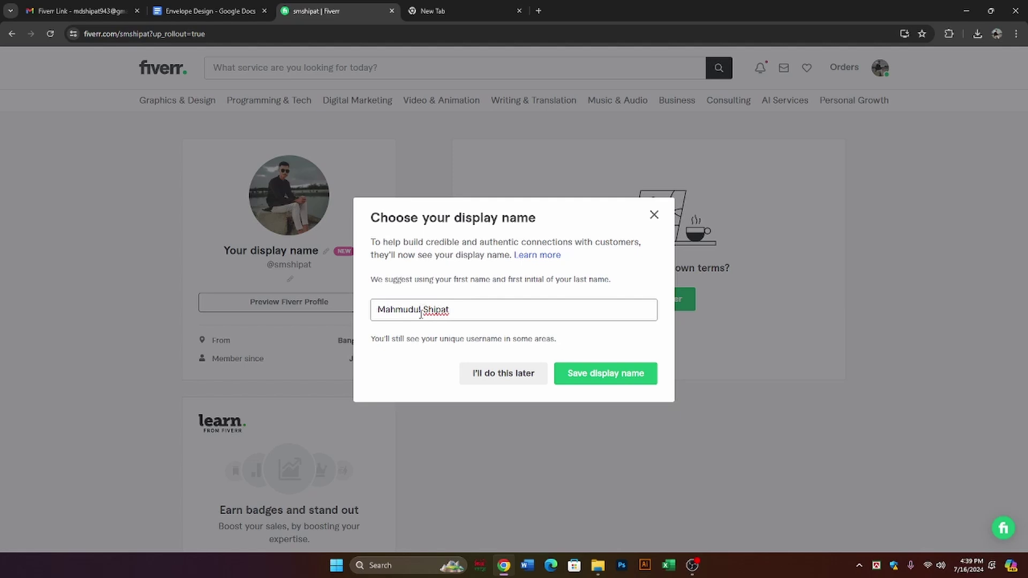
{"action": "left_click_drag", "start_coordinate": [422, 310], "coordinate": [245, 335]}
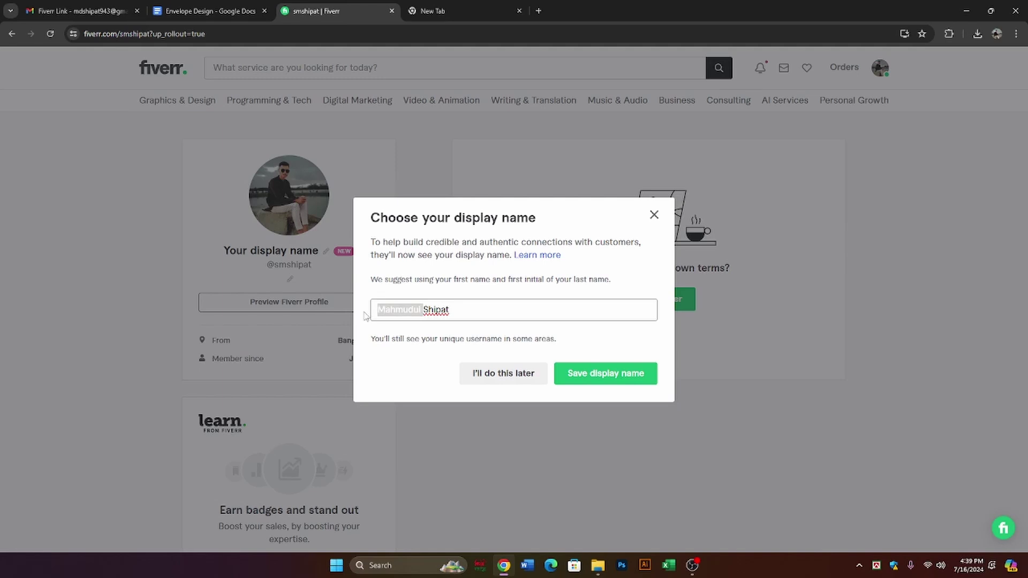
{"action": "left_click", "coordinate": [365, 316]}
{"action": "key", "text": "shift+Left"}
{"action": "key", "text": "shift+Left"}
{"action": "key", "text": "shift+Left"}
{"action": "key", "text": "shift+Left"}
{"action": "key", "text": "shift+Left"}
{"action": "key", "text": "shift+Left"}
{"action": "key", "text": "shift+Left"}
{"action": "type", "text": "H"}
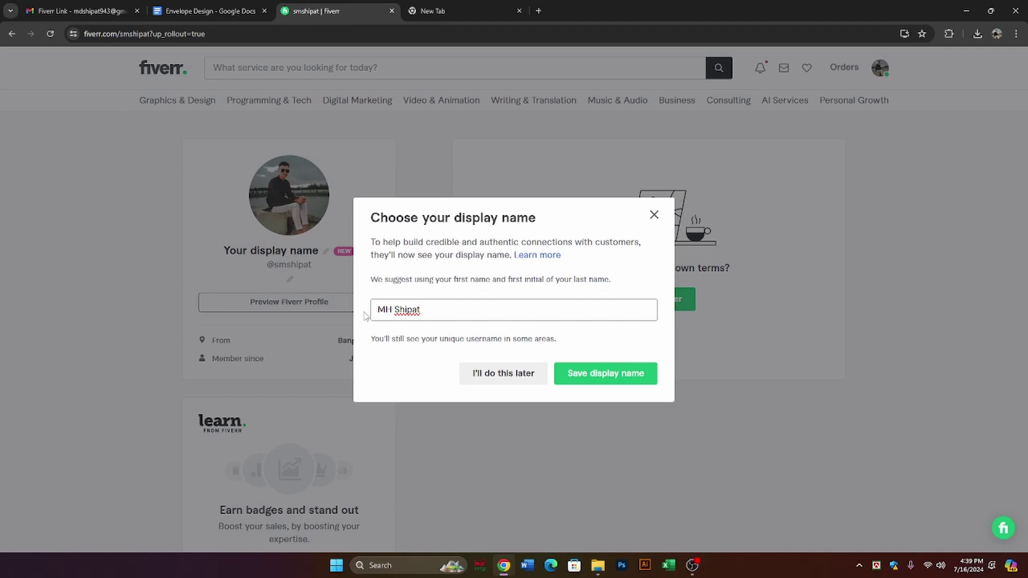
{"action": "type", "text": "H"}
{"action": "left_click", "coordinate": [615, 374]}
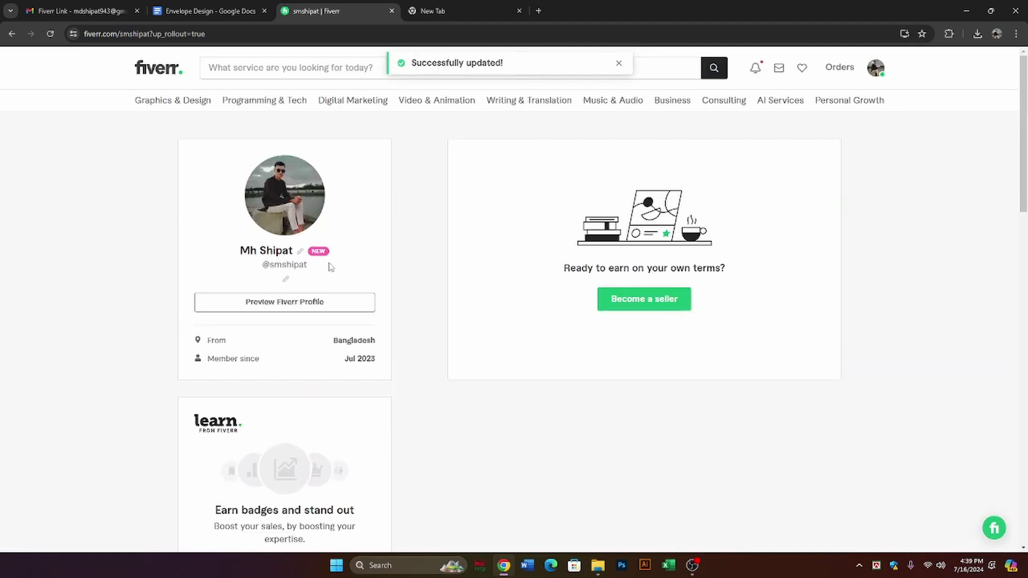
- Set the profile's one-line story to 'I am a professional Graphic Designer'
{"action": "left_click", "coordinate": [285, 281]}
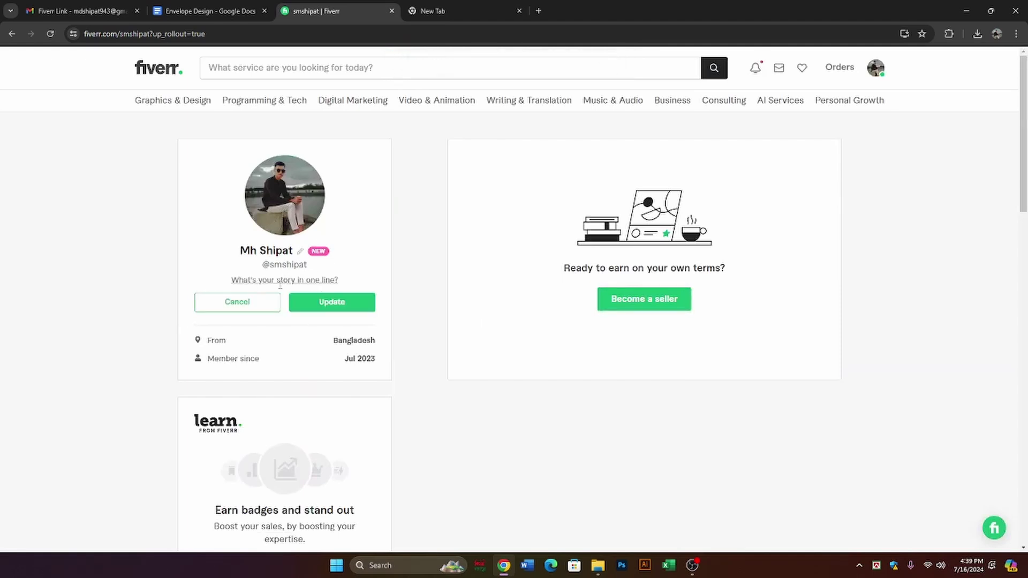
{"action": "double_click", "coordinate": [282, 264]}
{"action": "left_click", "coordinate": [300, 263]}
{"action": "left_click", "coordinate": [877, 69]}
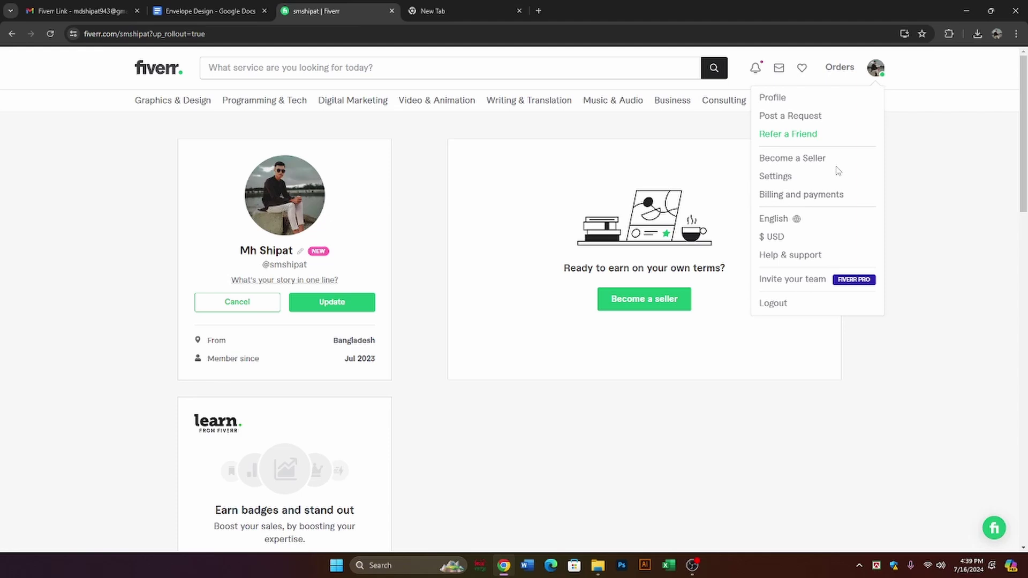
{"action": "left_click", "coordinate": [264, 278]}
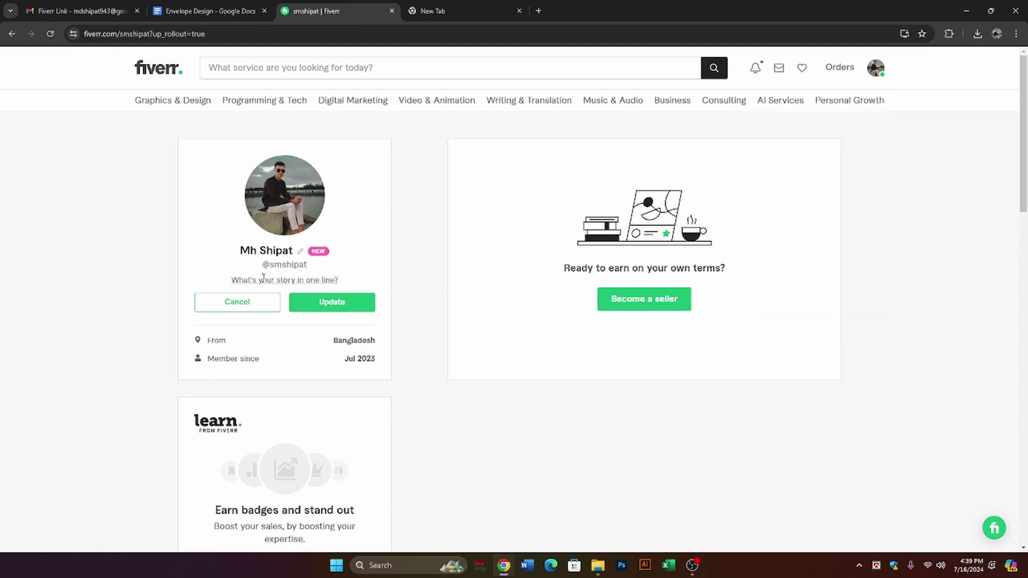
{"action": "left_click", "coordinate": [264, 278]}
{"action": "type", "text": "I am a professional Graphic Designer"}
{"action": "key", "text": "Return"}
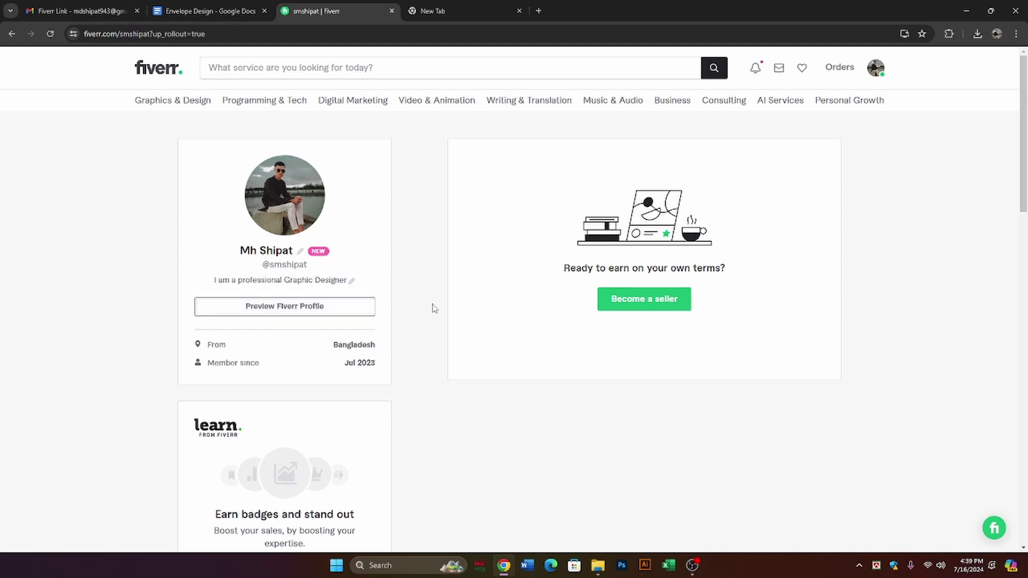
- Scroll through the updated profile and open the account menu
{"action": "scroll", "coordinate": [425, 327], "scroll_direction": "down", "scroll_amount": 2}
{"action": "scroll", "coordinate": [418, 348], "scroll_direction": "down", "scroll_amount": 1}
{"action": "scroll", "coordinate": [415, 348], "scroll_direction": "up", "scroll_amount": 1}
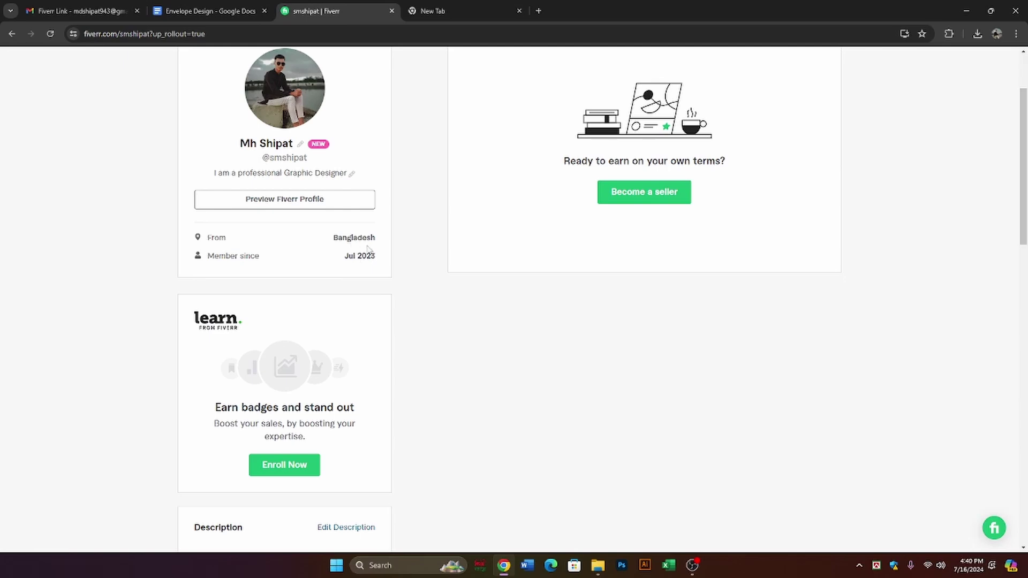
{"action": "scroll", "coordinate": [358, 337], "scroll_direction": "down", "scroll_amount": 2}
{"action": "scroll", "coordinate": [361, 347], "scroll_direction": "down", "scroll_amount": 2}
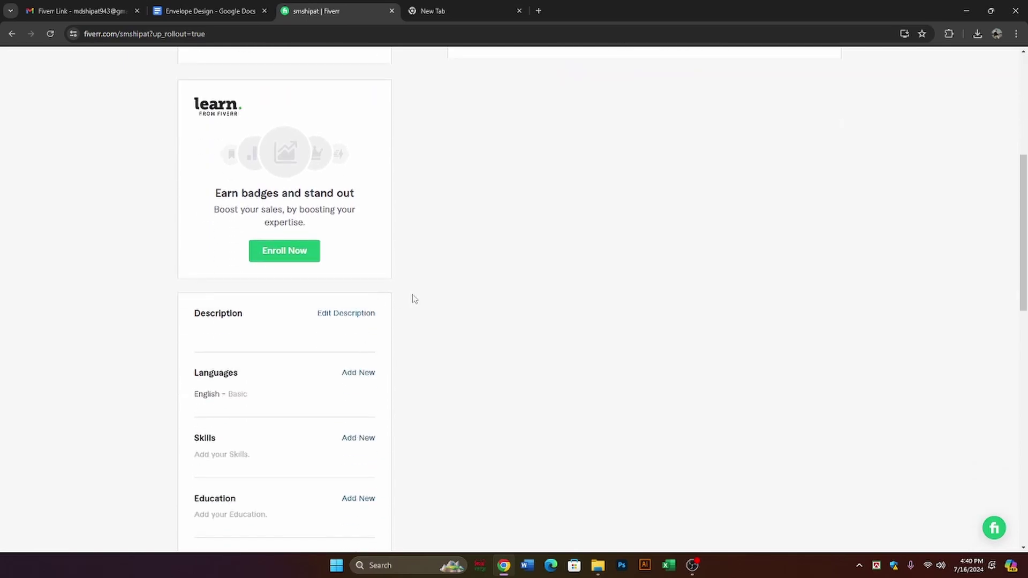
{"action": "scroll", "coordinate": [413, 297], "scroll_direction": "up", "scroll_amount": 6}
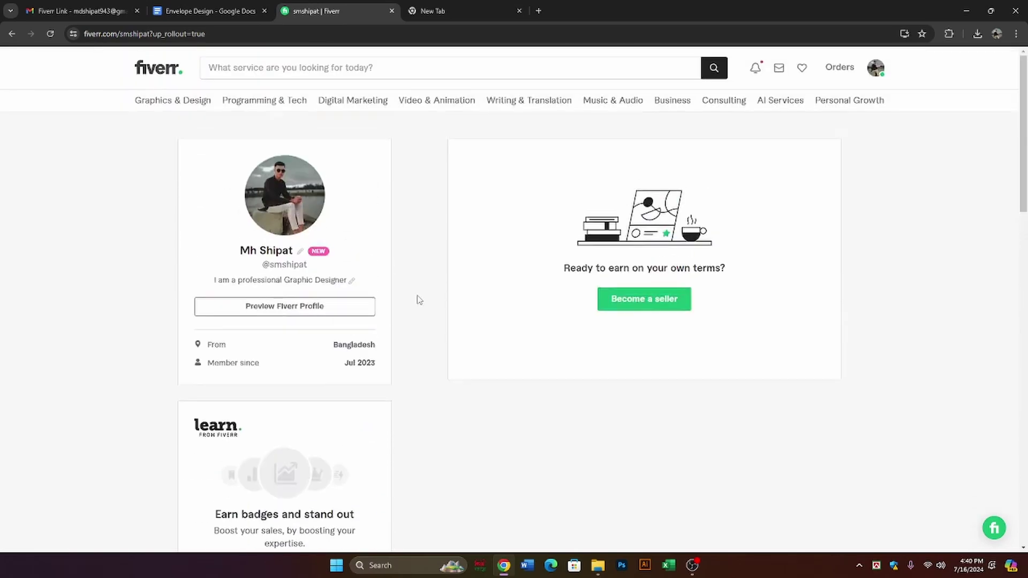
{"action": "left_click", "coordinate": [876, 69]}
{"action": "mouse_move", "coordinate": [172, 101]}
- Start seller onboarding and continue past the overview pages to the Personal Info form
{"action": "left_click", "coordinate": [665, 300]}
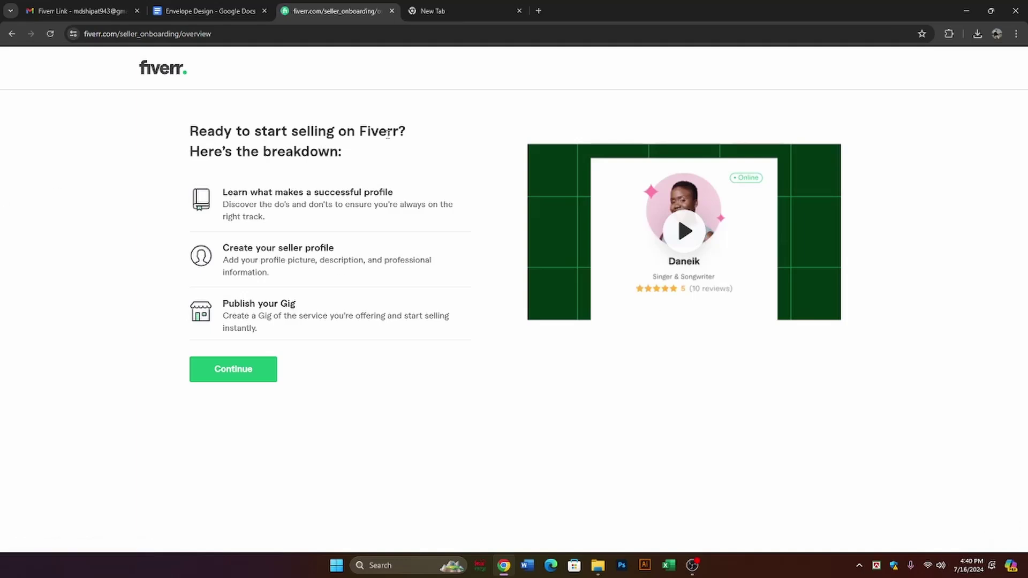
{"action": "left_click", "coordinate": [225, 377]}
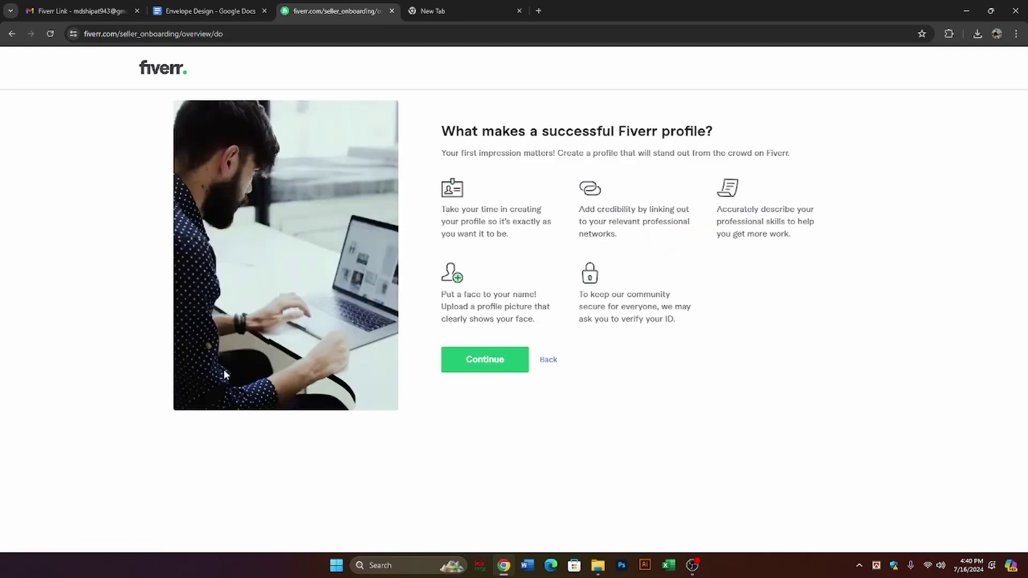
{"action": "left_click", "coordinate": [479, 358]}
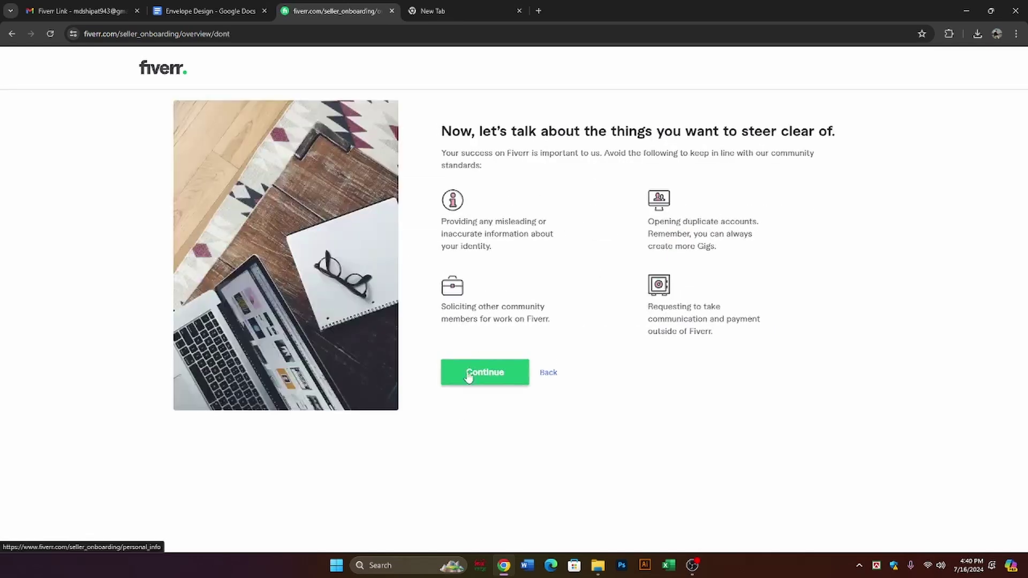
{"action": "left_click", "coordinate": [470, 374]}
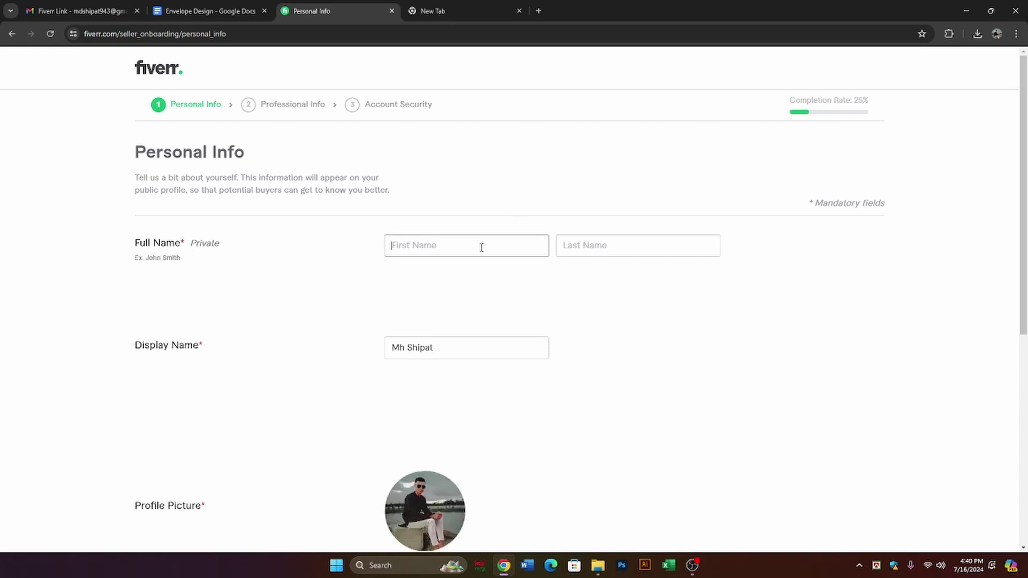
- Fill in the seller's first and last name and capitalise the display name
{"action": "key", "text": "Tab"}
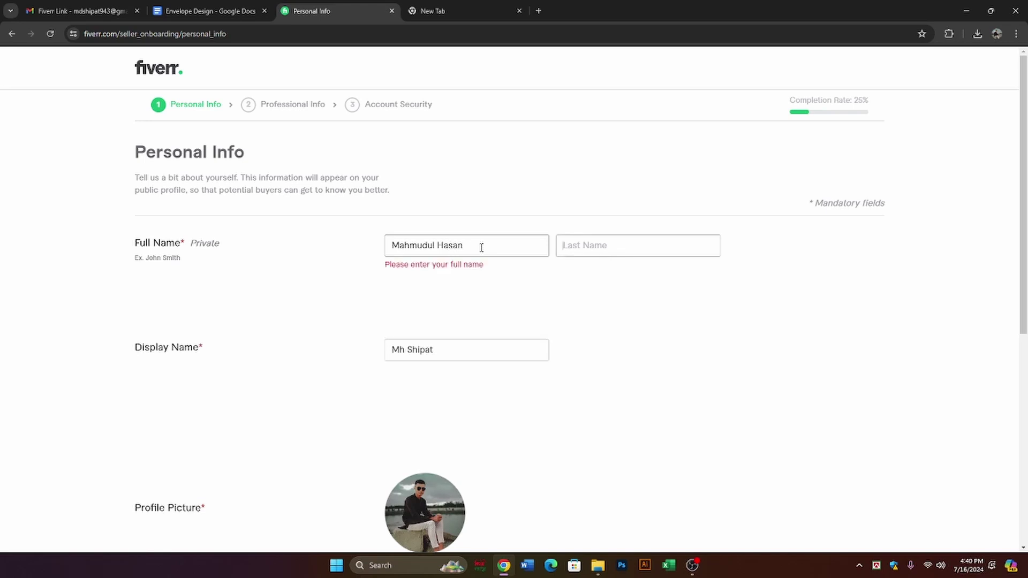
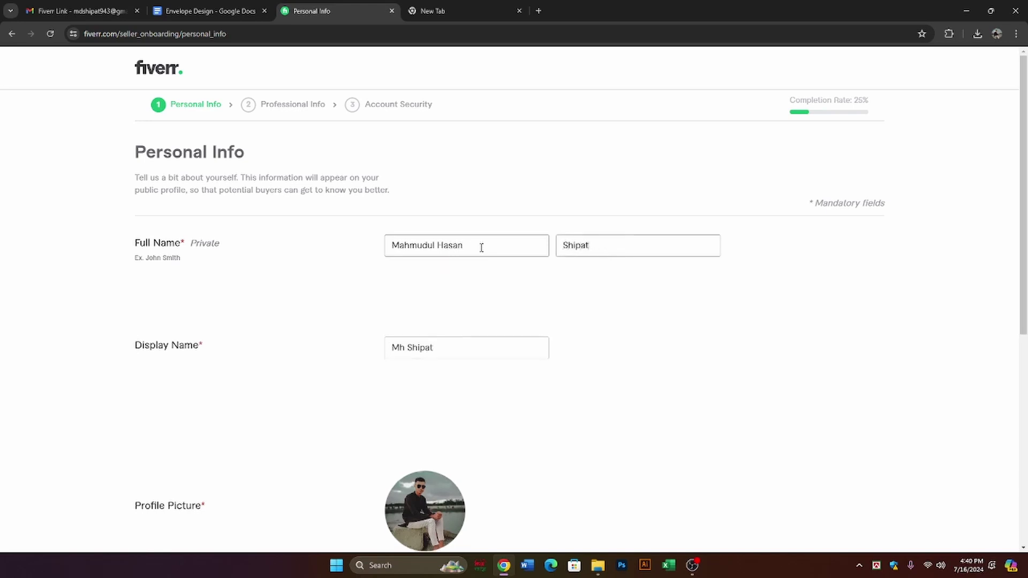
{"action": "left_click", "coordinate": [629, 298]}
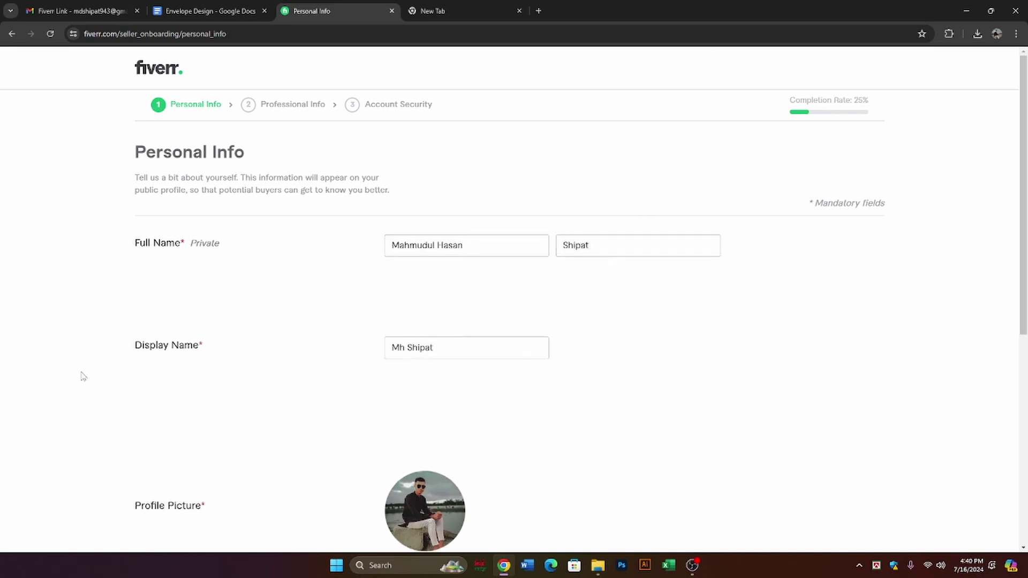
{"action": "left_click", "coordinate": [415, 345]}
{"action": "left_click", "coordinate": [679, 296]}
{"action": "left_click", "coordinate": [397, 350]}
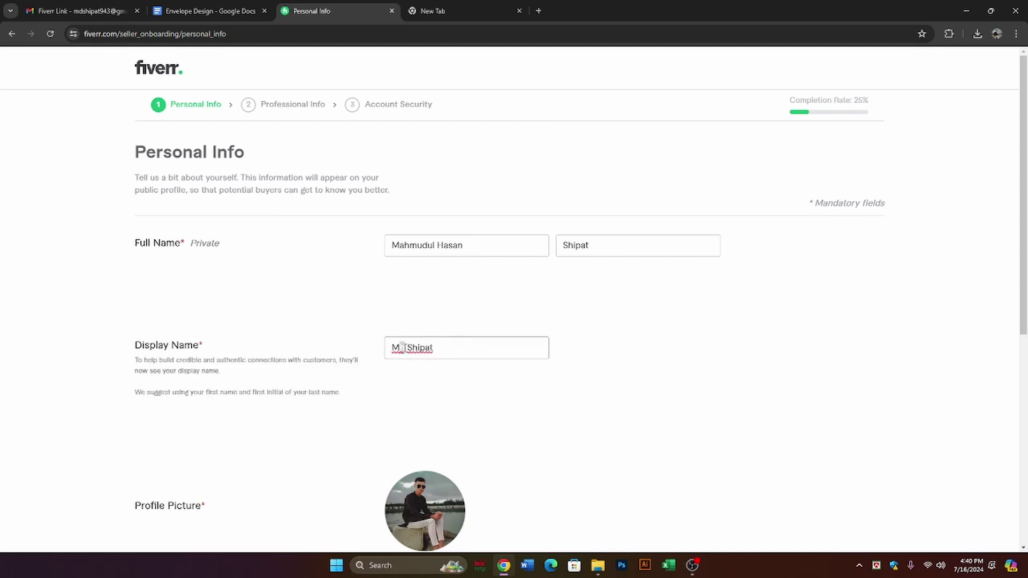
{"action": "type", "text": "H"}
{"action": "left_click", "coordinate": [557, 278]}
- Upload a new profile photo from the parent shipat folder
{"action": "scroll", "coordinate": [589, 308], "scroll_direction": "down", "scroll_amount": 3}
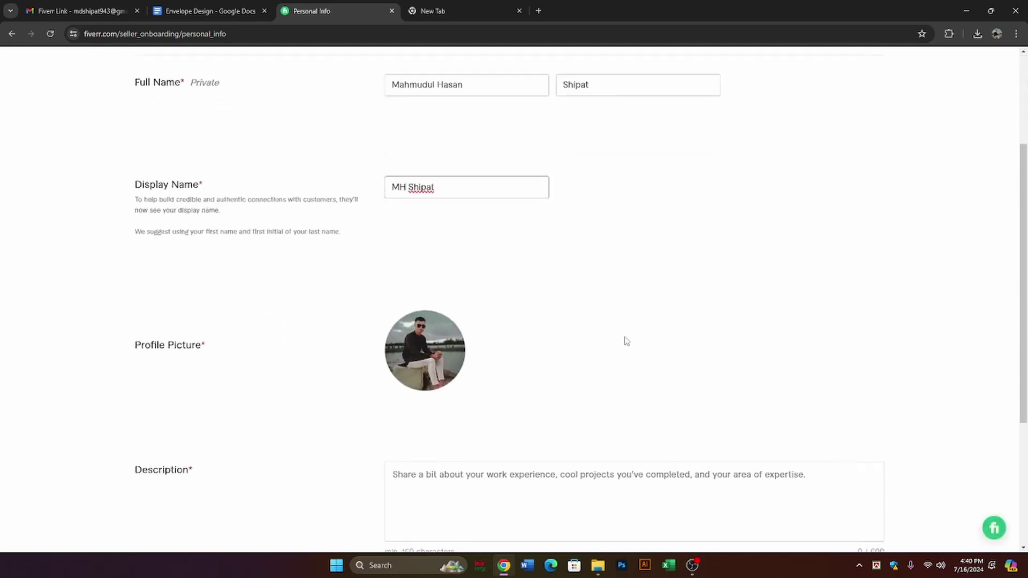
{"action": "left_click", "coordinate": [424, 355]}
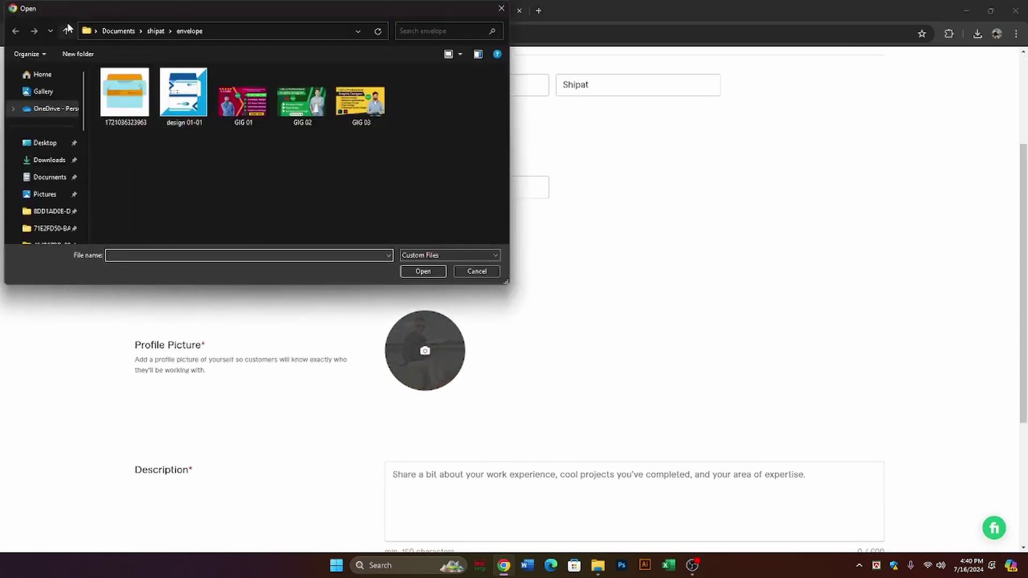
{"action": "left_click", "coordinate": [60, 33]}
{"action": "scroll", "coordinate": [377, 127], "scroll_direction": "down", "scroll_amount": 2}
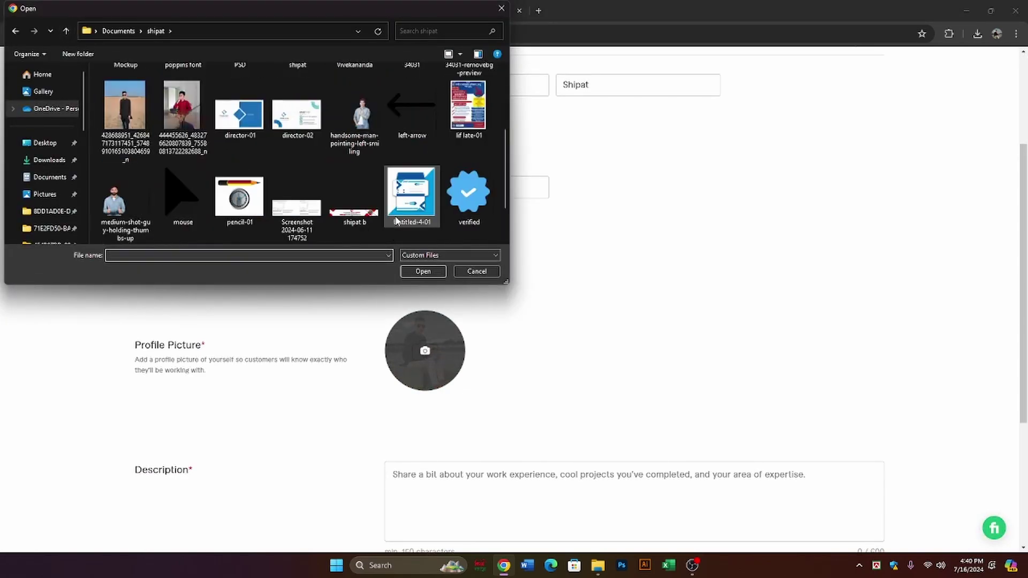
{"action": "scroll", "coordinate": [241, 176], "scroll_direction": "up", "scroll_amount": 1}
{"action": "left_click", "coordinate": [181, 171]}
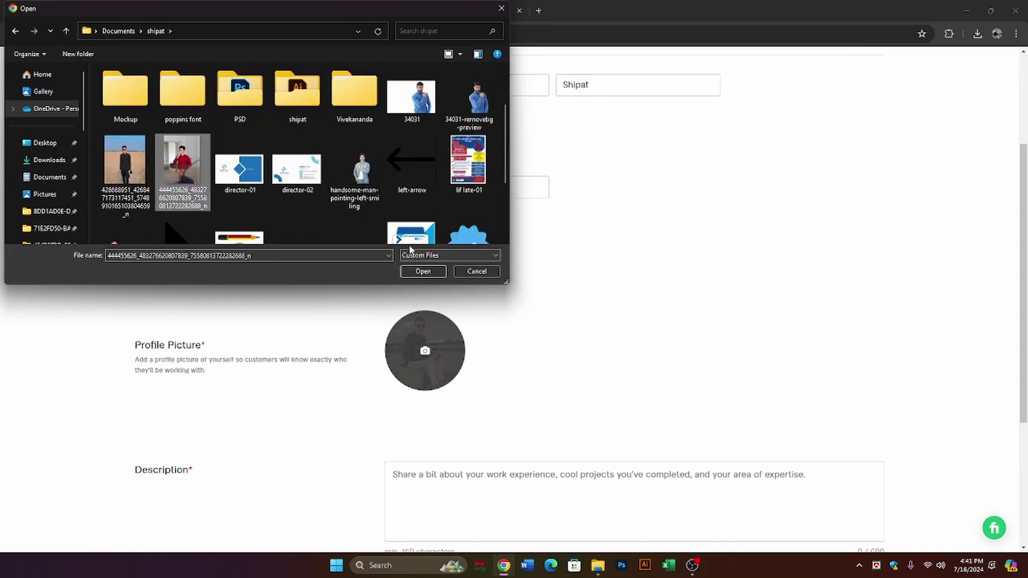
{"action": "left_click", "coordinate": [414, 272]}
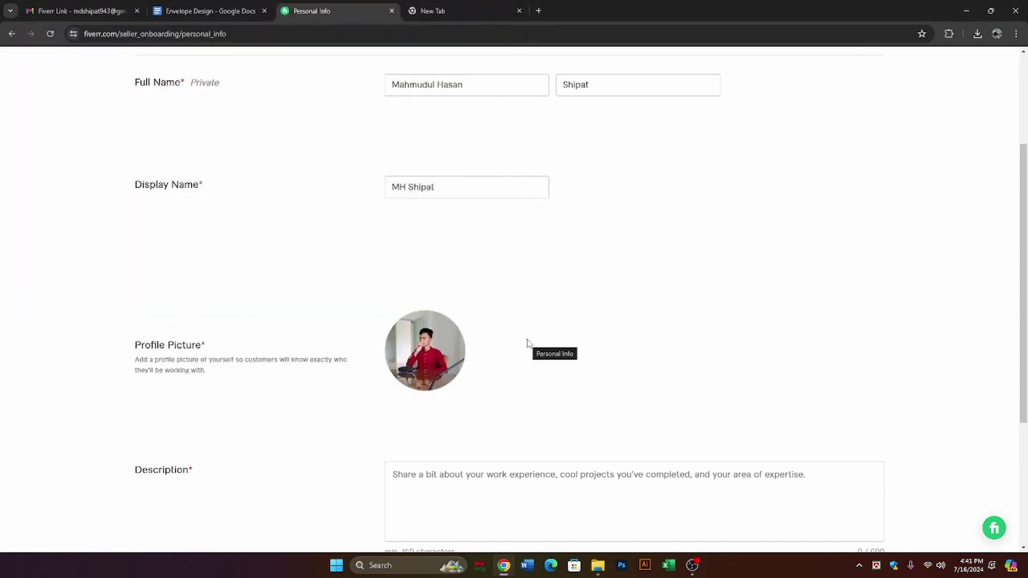
- Check the Description's 150-character minimum and 0 / 600 counter, then focus the Description box
{"action": "scroll", "coordinate": [527, 343], "scroll_direction": "down", "scroll_amount": 3}
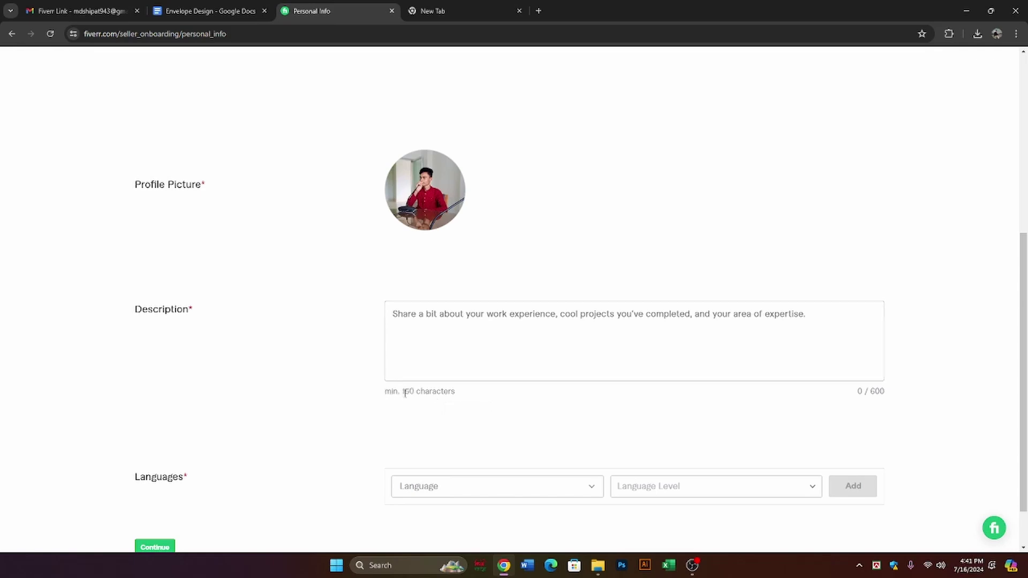
{"action": "left_click_drag", "start_coordinate": [420, 393], "coordinate": [384, 393]}
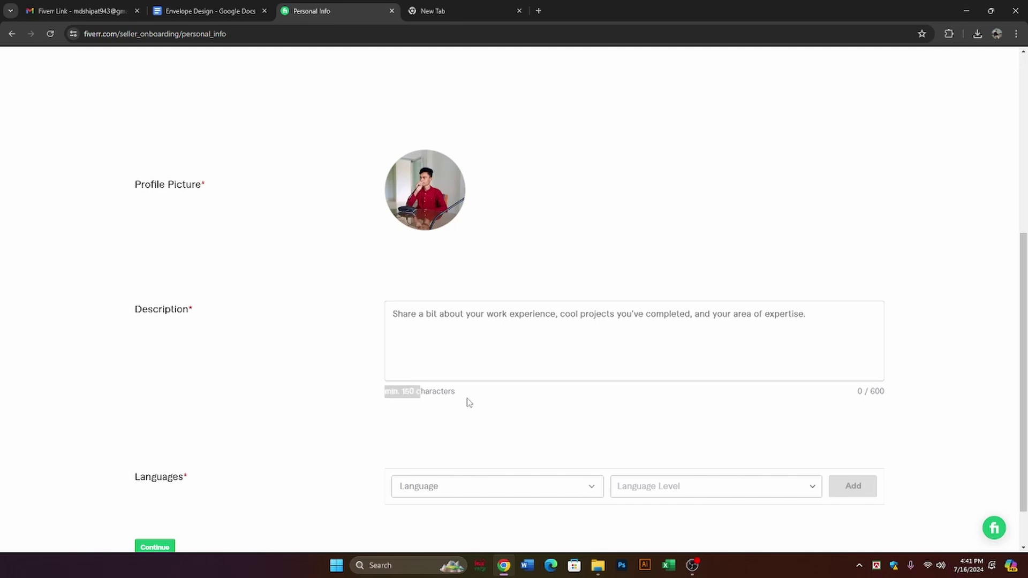
{"action": "left_click", "coordinate": [872, 391]}
{"action": "triple_click", "coordinate": [877, 391]}
{"action": "left_click", "coordinate": [888, 396]}
{"action": "scroll", "coordinate": [611, 431], "scroll_direction": "down", "scroll_amount": 1}
{"action": "scroll", "coordinate": [609, 430], "scroll_direction": "up", "scroll_amount": 1}
{"action": "left_click", "coordinate": [504, 346]}
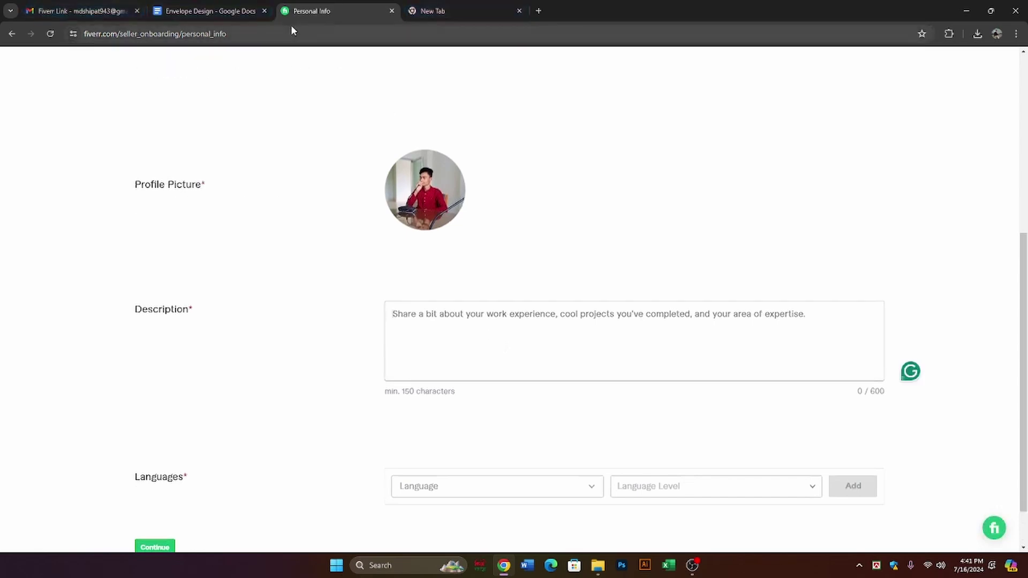
{"action": "left_click", "coordinate": [453, 11]}
- Search Google for behance, then for facebook.com, and open Facebook's login page
{"action": "left_click", "coordinate": [439, 32]}
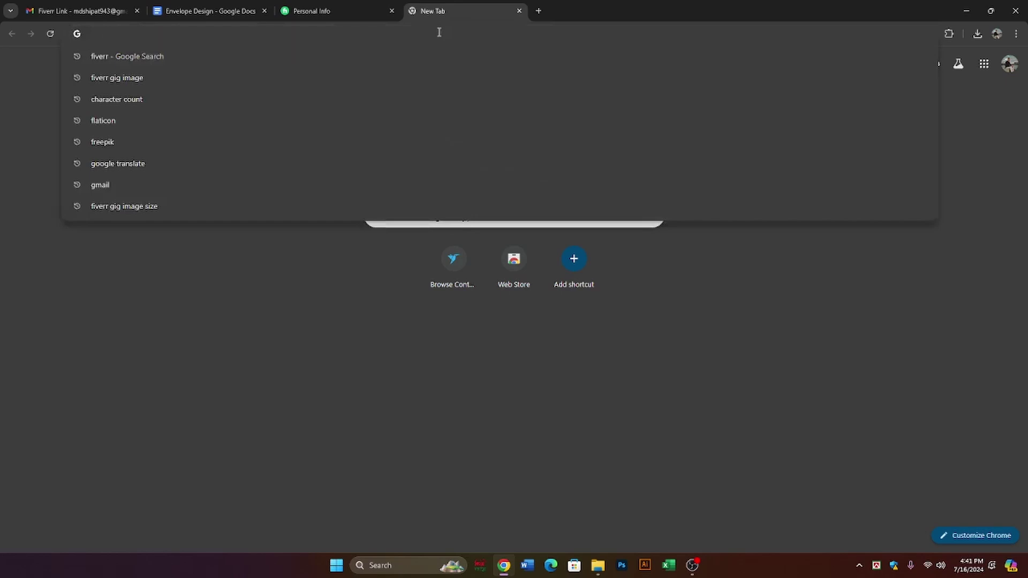
{"action": "type", "text": "beha"}
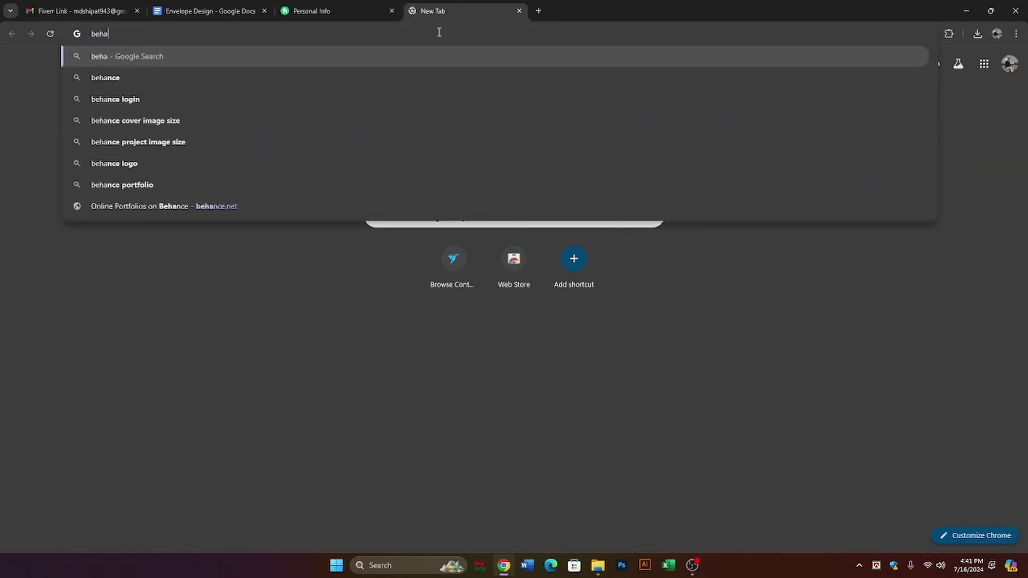
{"action": "key", "text": "Down"}
{"action": "key", "text": "Return"}
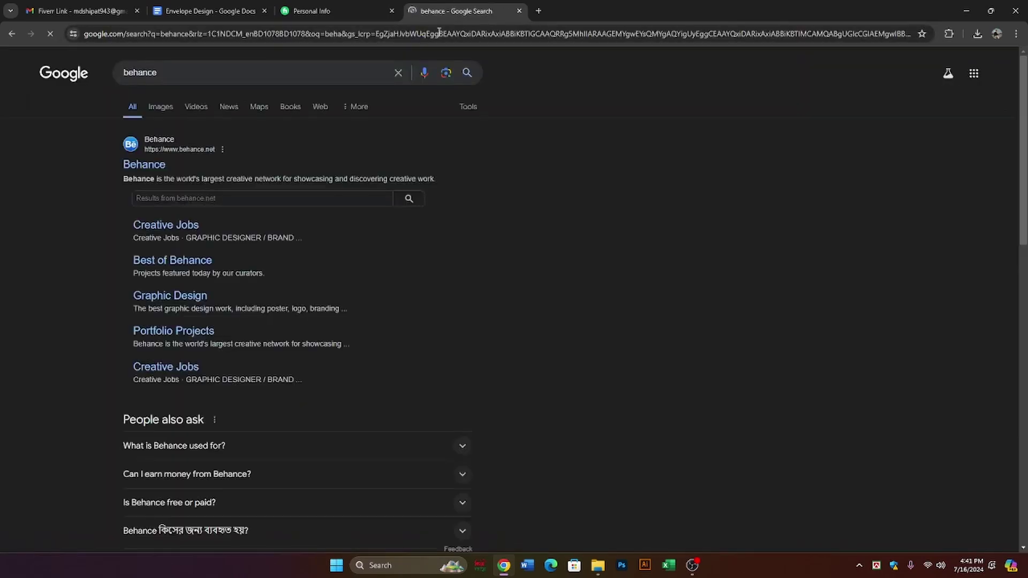
{"action": "left_click", "coordinate": [200, 75]}
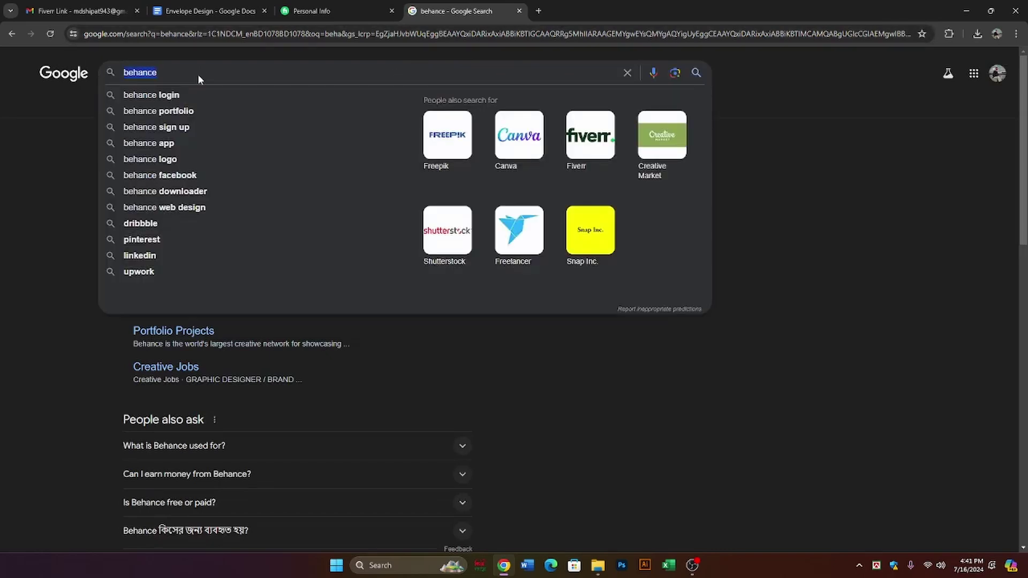
{"action": "type", "text": "facebo"}
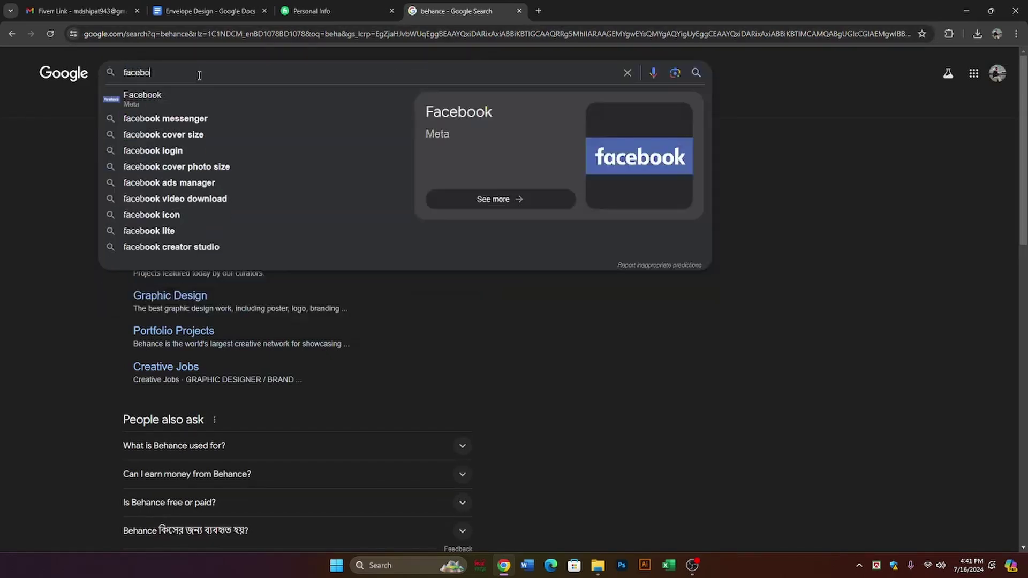
{"action": "type", "text": "ok.com"}
{"action": "key", "text": "Return"}
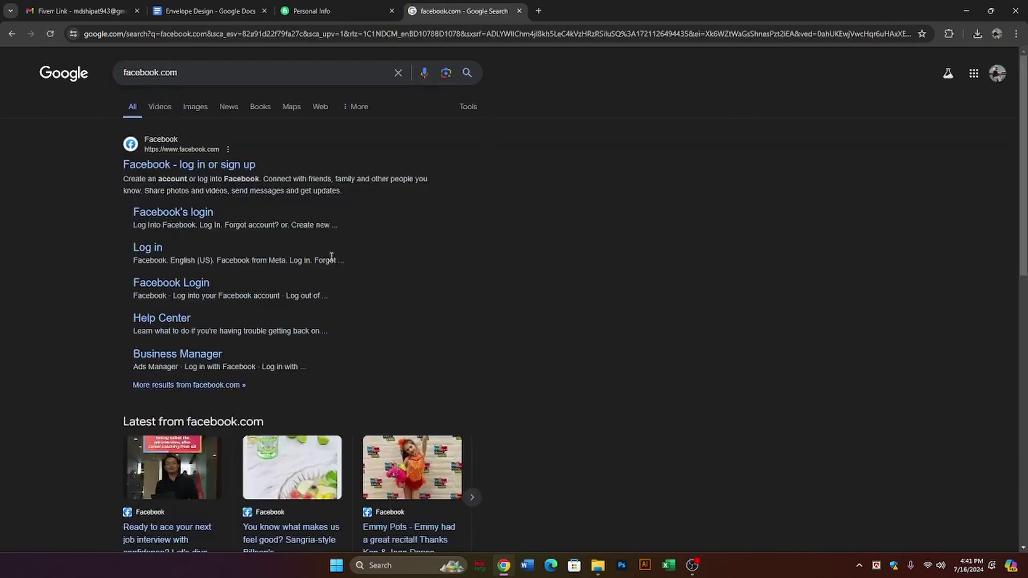
{"action": "left_click", "coordinate": [162, 166]}
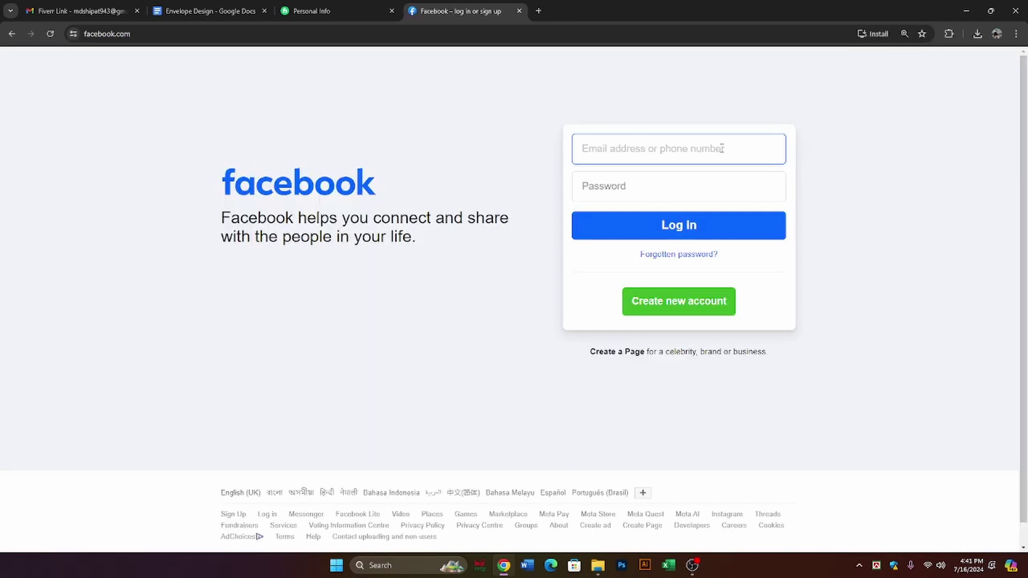
- Append a profile path to the facebook.com address, delete it, and return to the Gmail tab
{"action": "left_click", "coordinate": [413, 33]}
{"action": "left_click", "coordinate": [414, 34]}
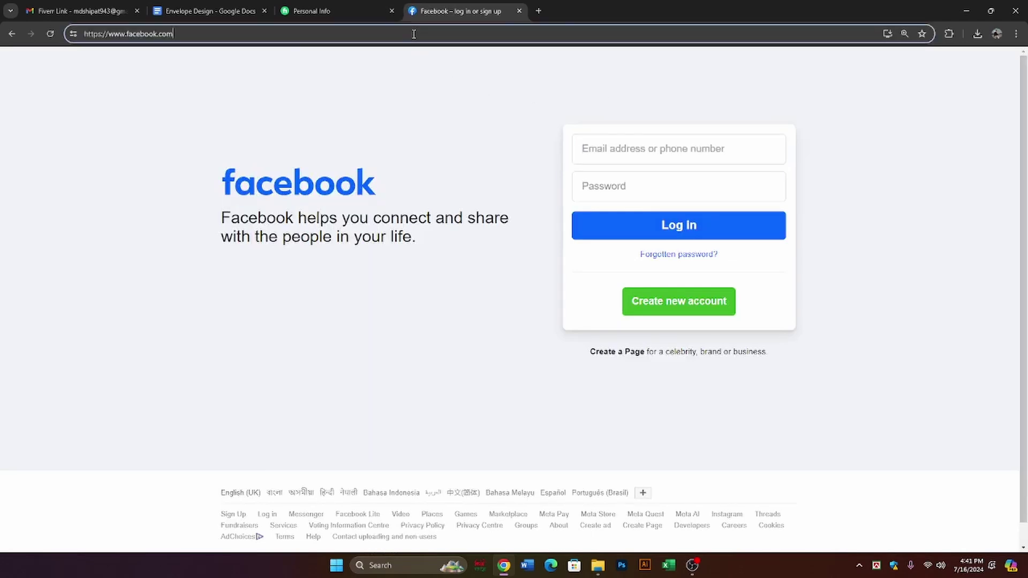
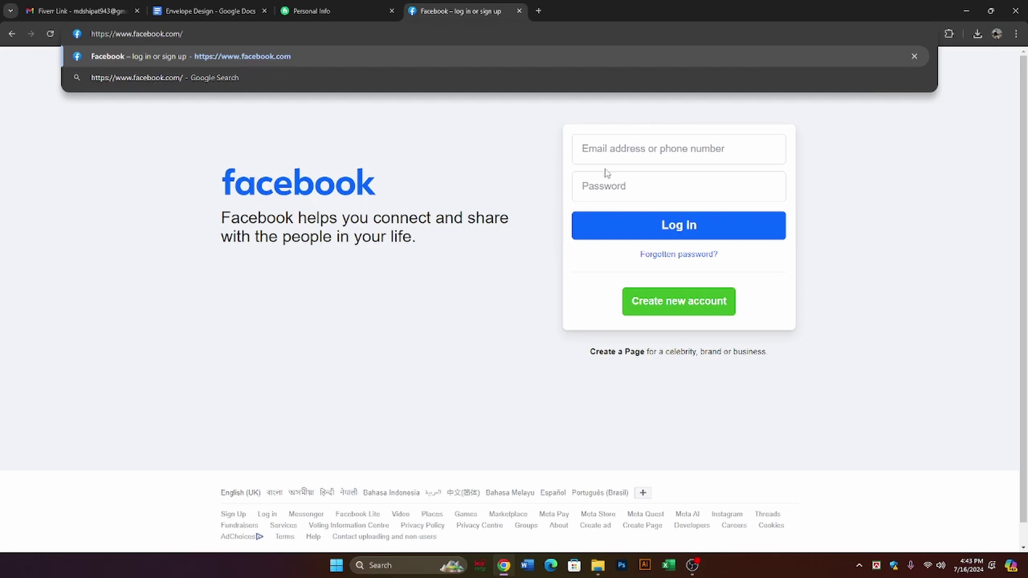
{"action": "left_click", "coordinate": [463, 158]}
{"action": "left_click", "coordinate": [91, 11]}
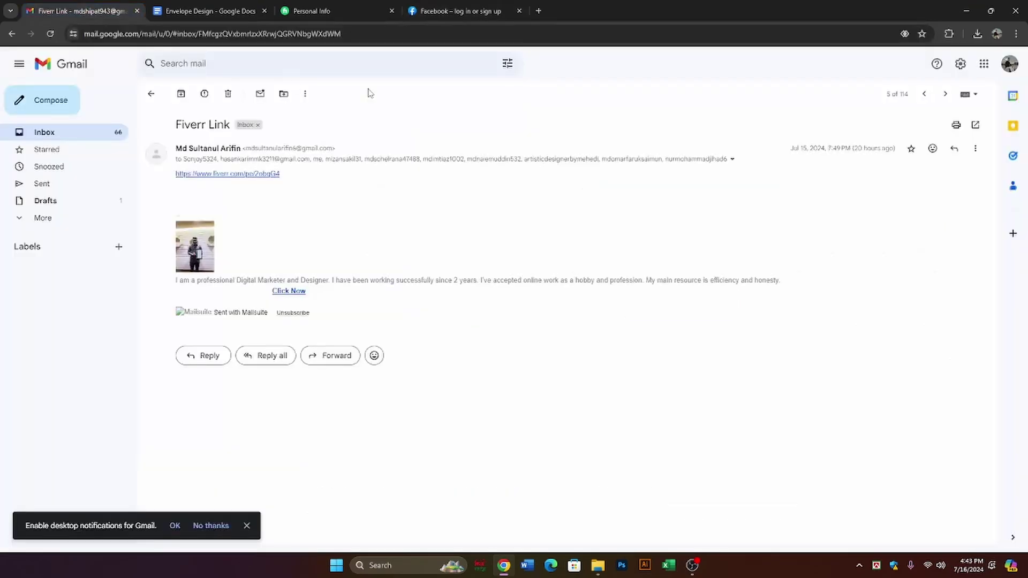
- Return to the Gmail inbox and close the Facebook tab
{"action": "left_click", "coordinate": [150, 94]}
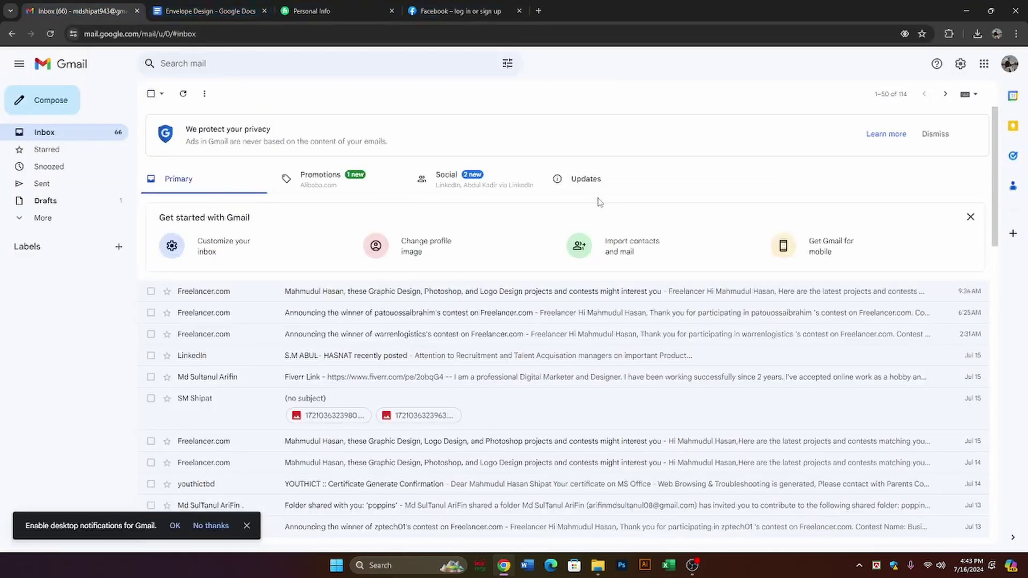
{"action": "left_click", "coordinate": [461, 11]}
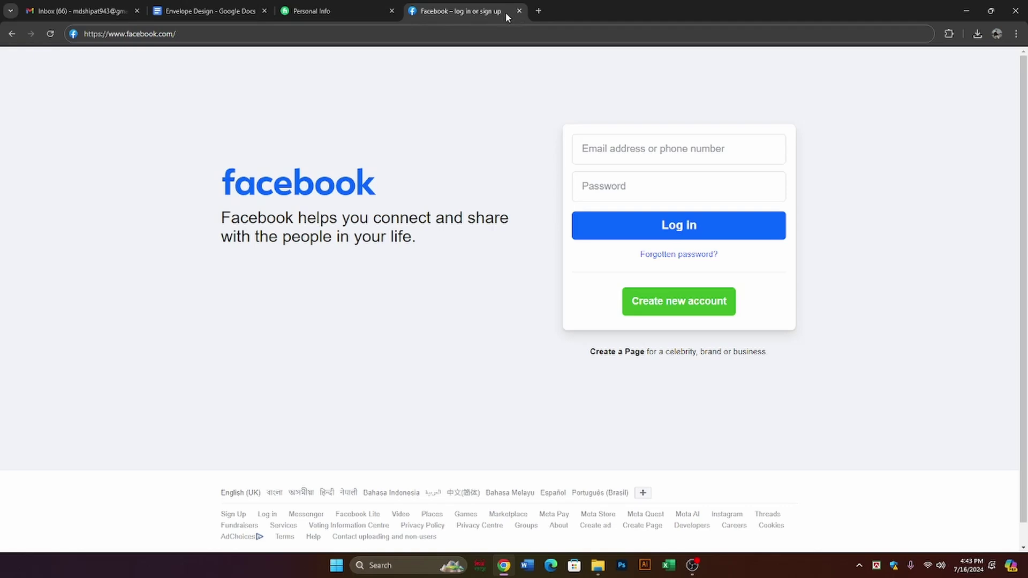
{"action": "middle_click", "coordinate": [506, 12]}
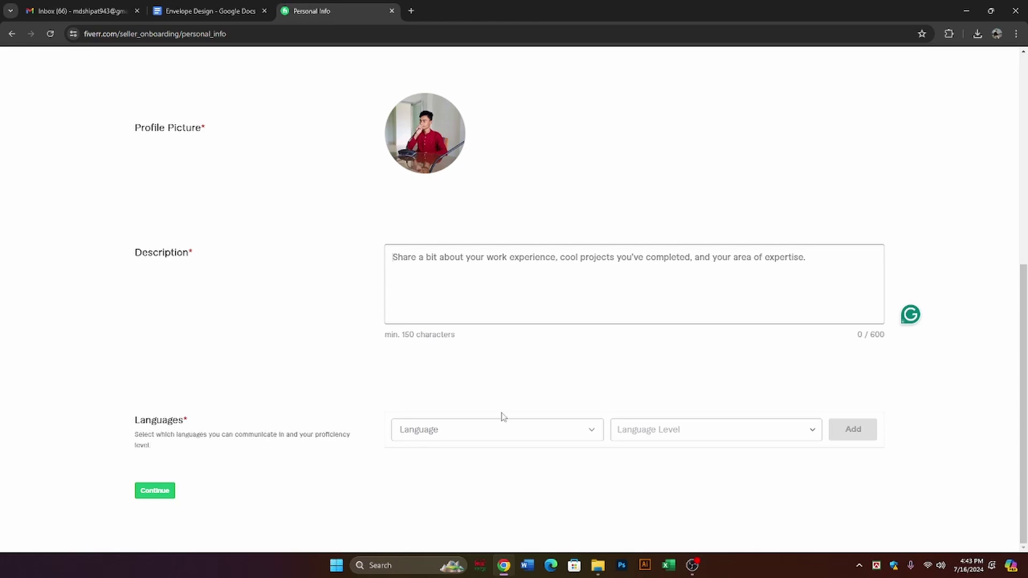
- Add English at Fluent proficiency to the Languages list
{"action": "left_click", "coordinate": [495, 434]}
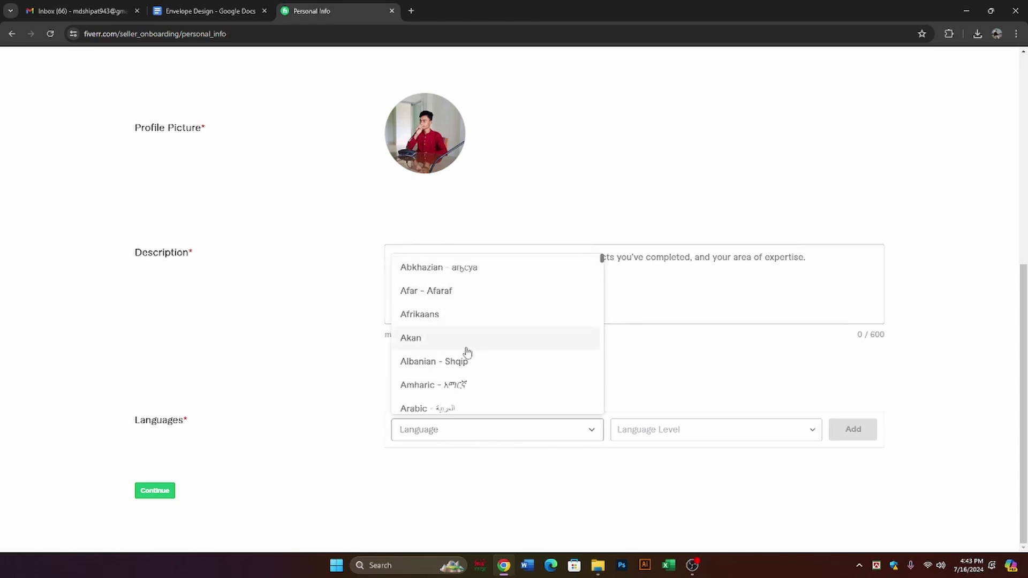
{"action": "scroll", "coordinate": [467, 352], "scroll_direction": "down", "scroll_amount": 4}
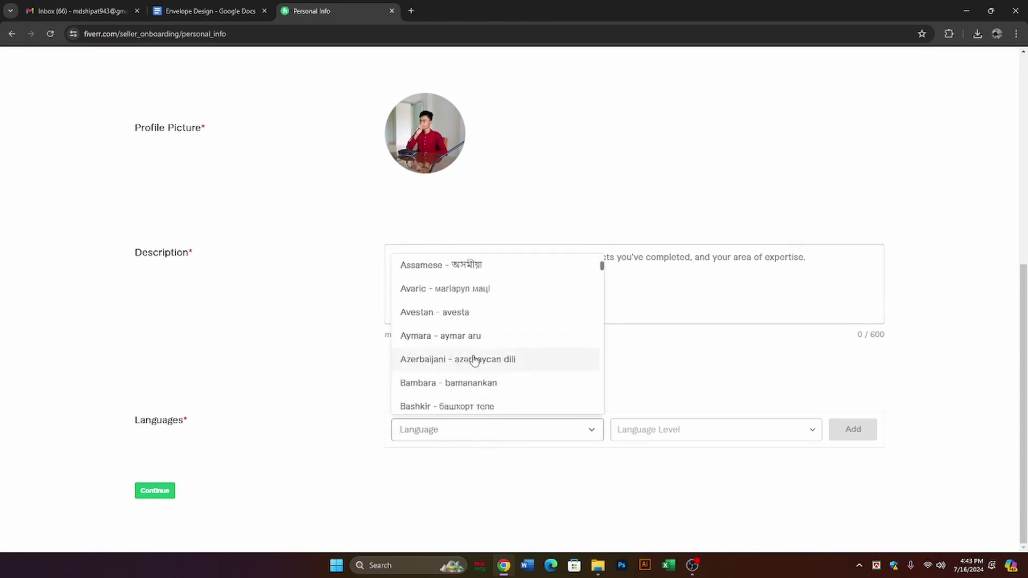
{"action": "type", "text": "en"}
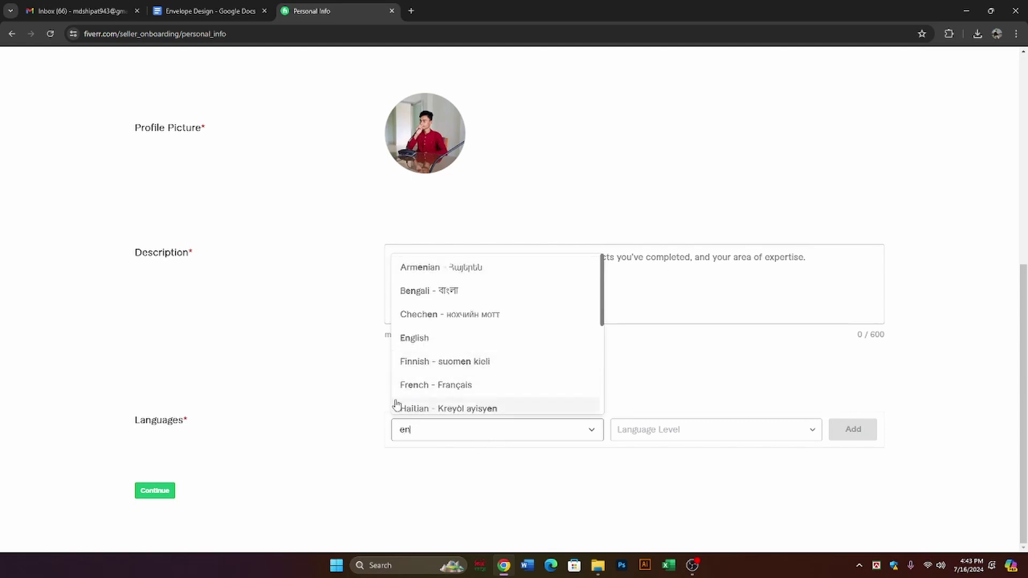
{"action": "left_click", "coordinate": [444, 337]}
{"action": "left_click", "coordinate": [726, 431]}
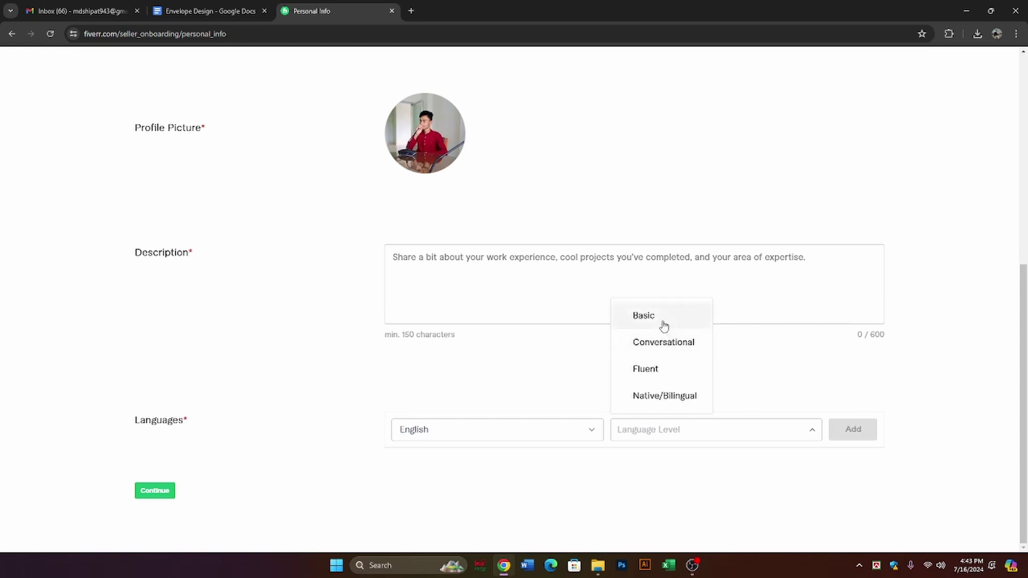
{"action": "left_click", "coordinate": [665, 370]}
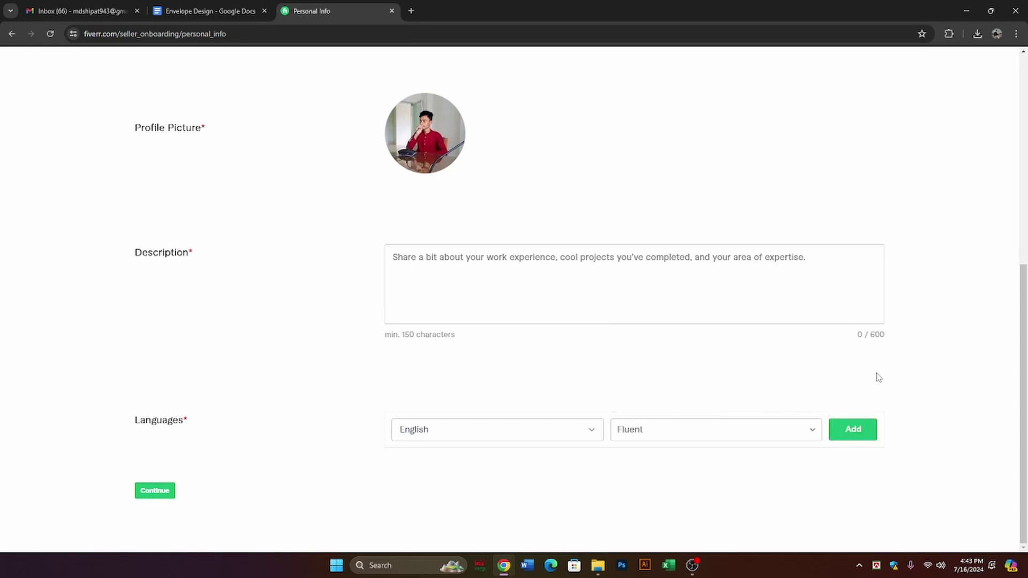
{"action": "left_click", "coordinate": [867, 431]}
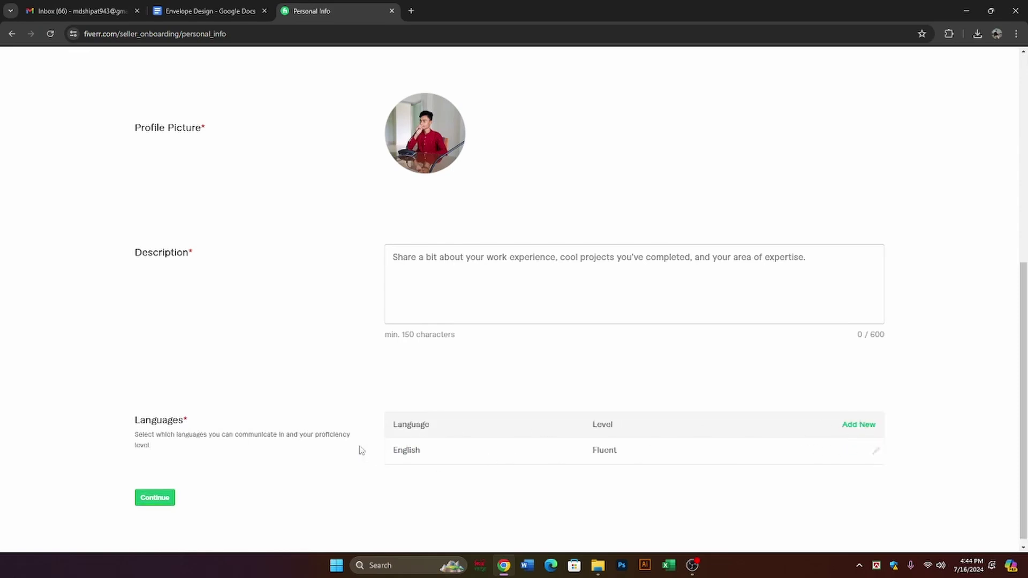
- Add Bengali at Native/Bilingual proficiency as a second language
{"action": "left_click", "coordinate": [856, 425]}
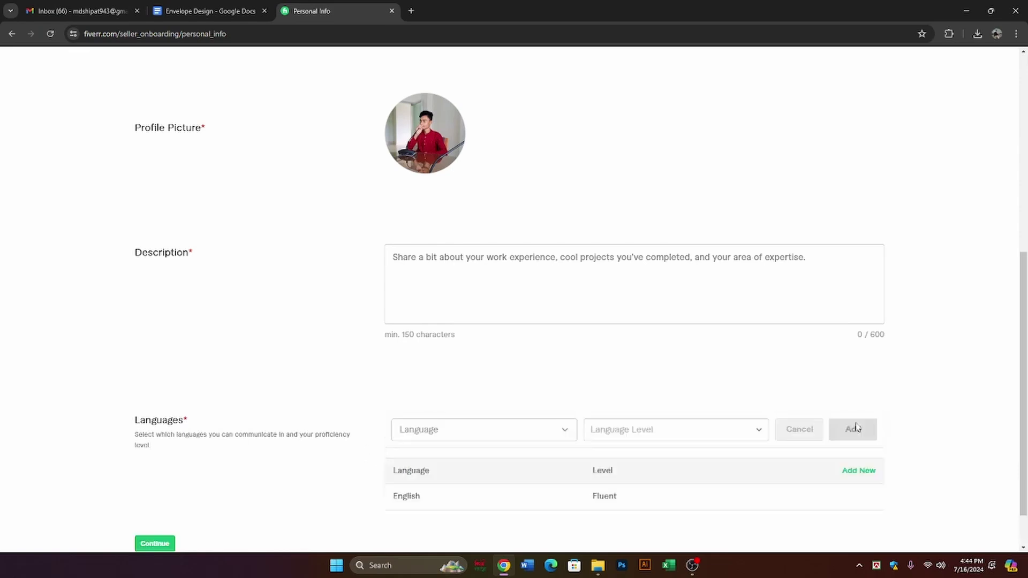
{"action": "left_click", "coordinate": [459, 434]}
{"action": "scroll", "coordinate": [468, 336], "scroll_direction": "down", "scroll_amount": 3}
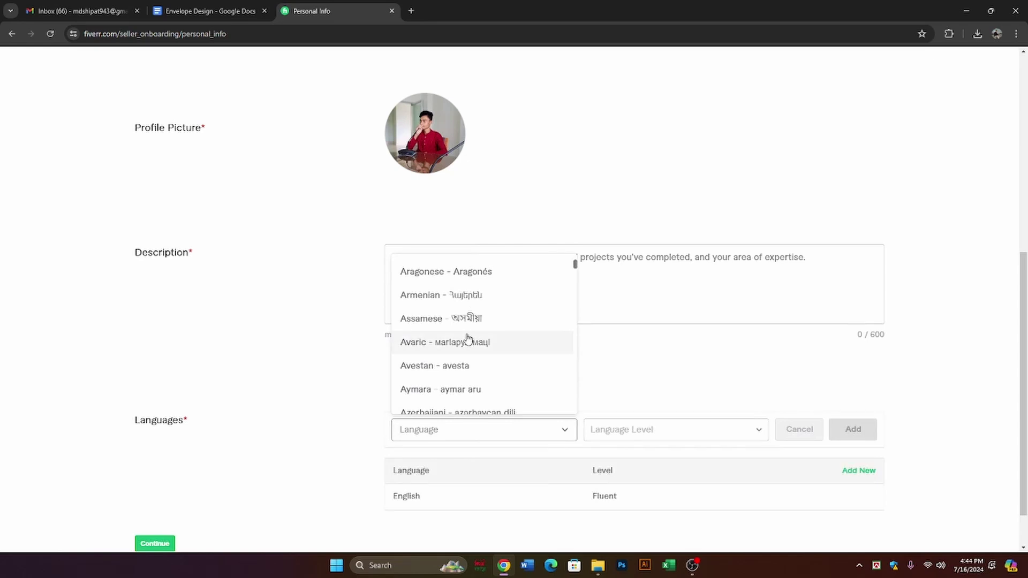
{"action": "type", "text": "bang"}
{"action": "key", "text": "BackSpace"}
{"action": "key", "text": "BackSpace"}
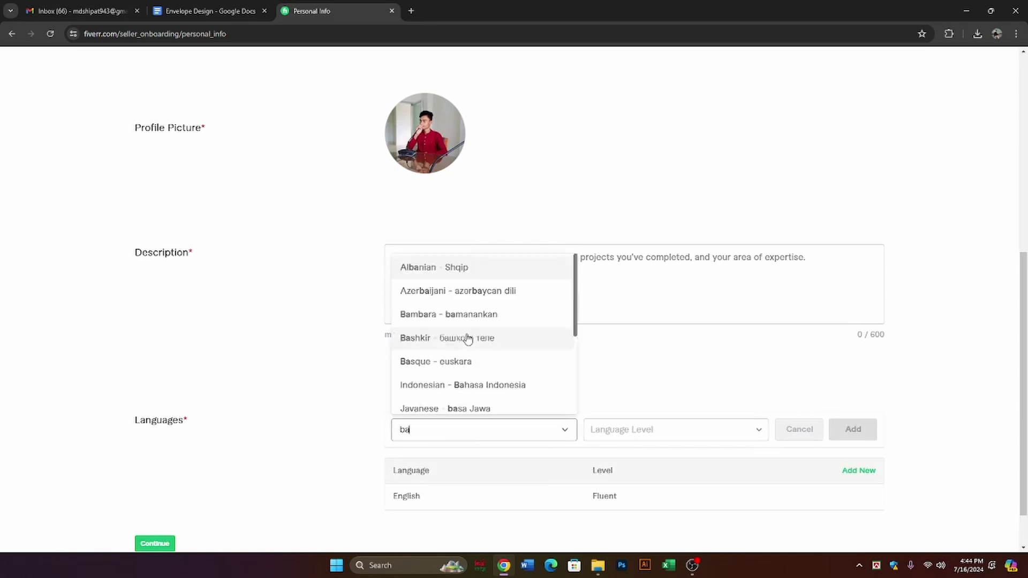
{"action": "type", "text": "l"}
{"action": "key", "text": "BackSpace"}
{"action": "type", "text": "en"}
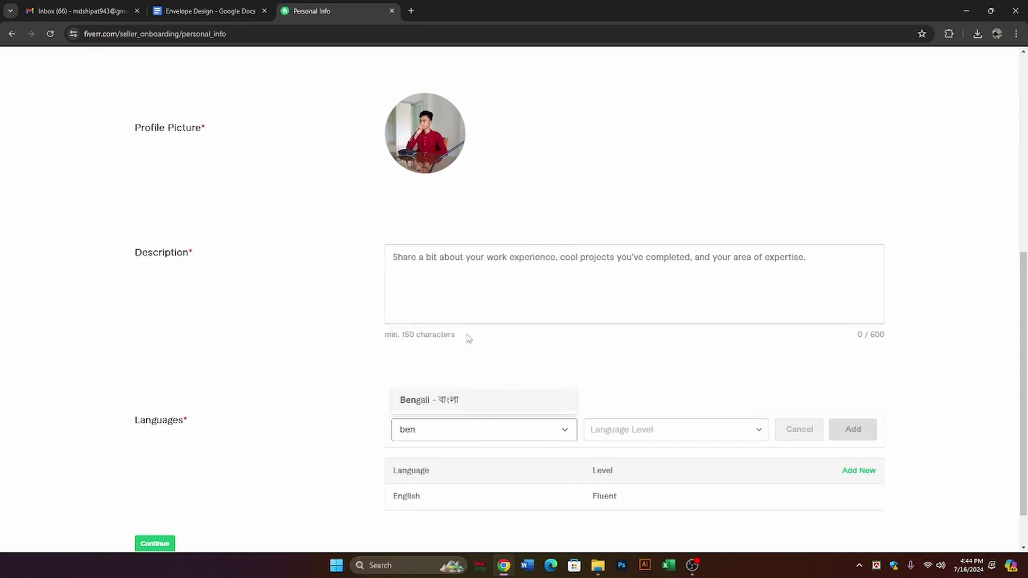
{"action": "key", "text": "BackSpace"}
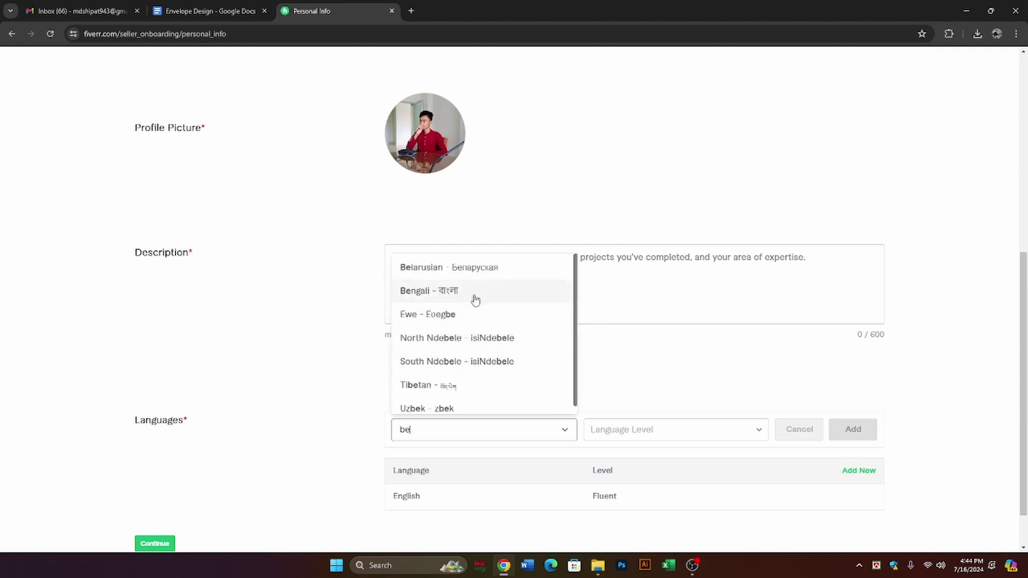
{"action": "left_click", "coordinate": [473, 294]}
{"action": "left_click", "coordinate": [657, 428]}
{"action": "left_click", "coordinate": [630, 396]}
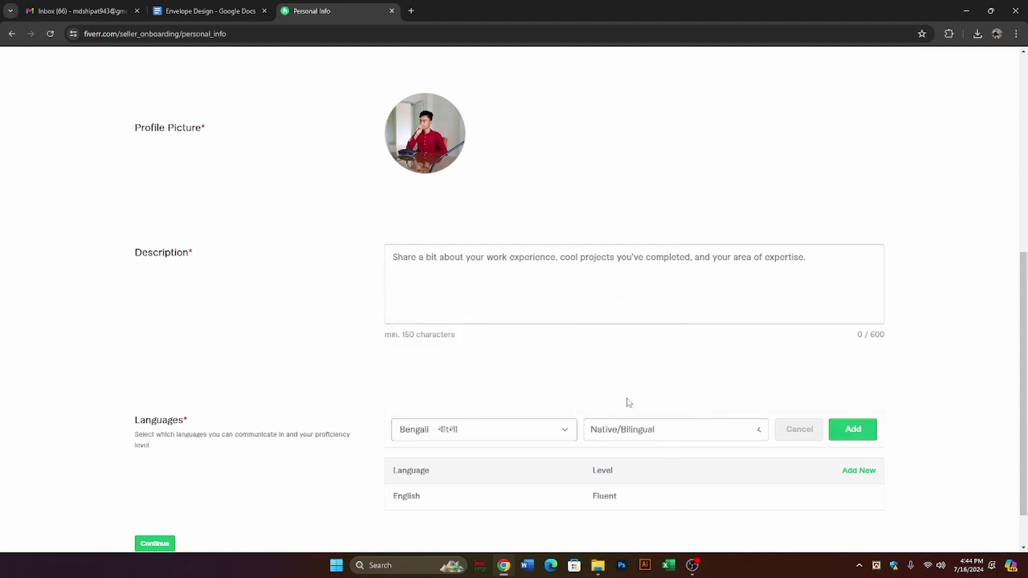
{"action": "left_click", "coordinate": [854, 439]}
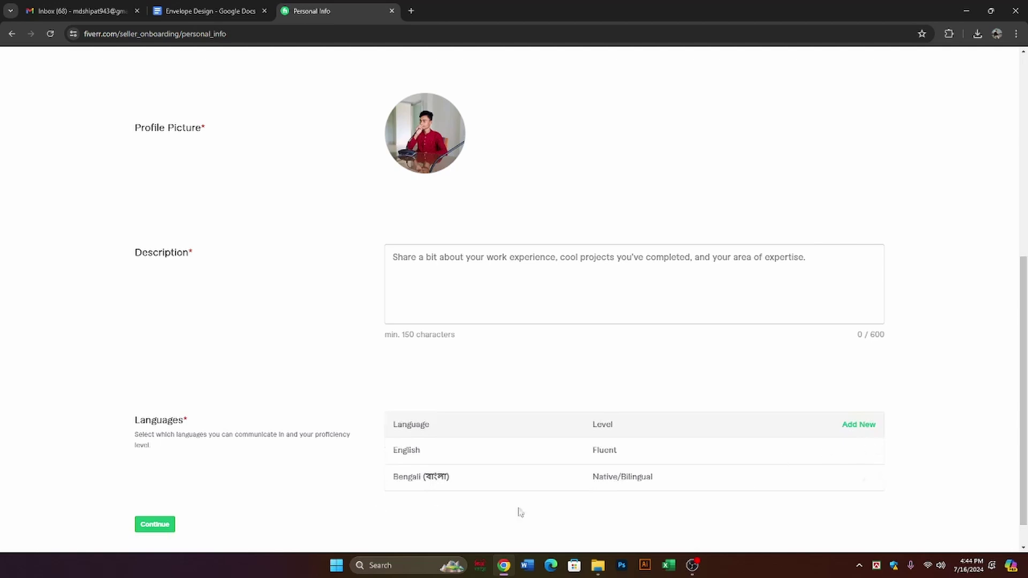
{"action": "scroll", "coordinate": [338, 320], "scroll_direction": "up", "scroll_amount": 1}
- Paste the graphic design introduction from Gmail into Description and accept Grammarly's comma fix after Design
{"action": "left_click", "coordinate": [75, 11]}
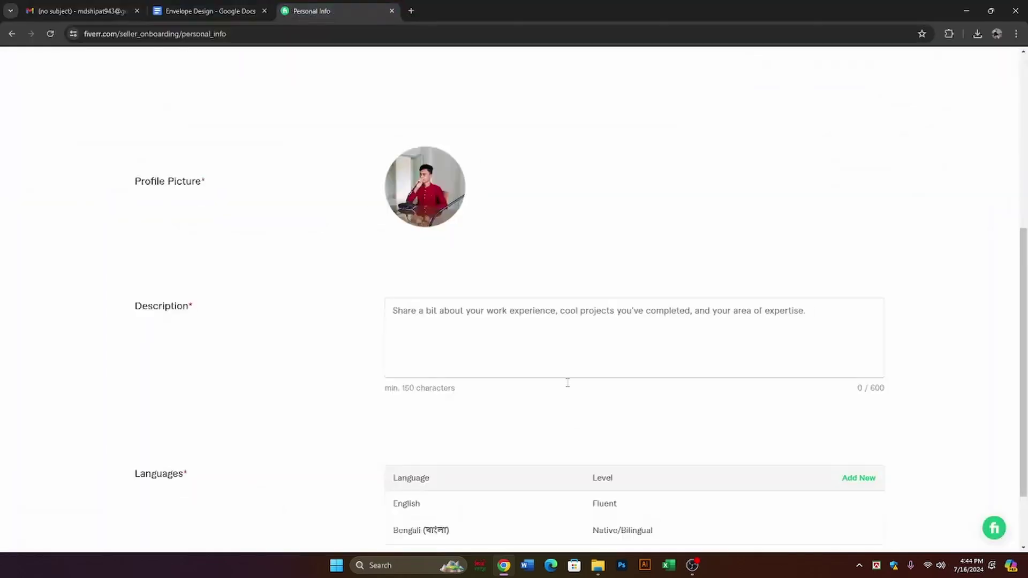
{"action": "left_click", "coordinate": [532, 316]}
{"action": "type", "text": "I am an expert in Graphic Design. Also Flyer Design, Photo Editing, Browser Design,T shirt Design, Etc. I can understand all your requirements easily. You will surely be able to create your own work through my creation. I am prepared to work hard for it."}
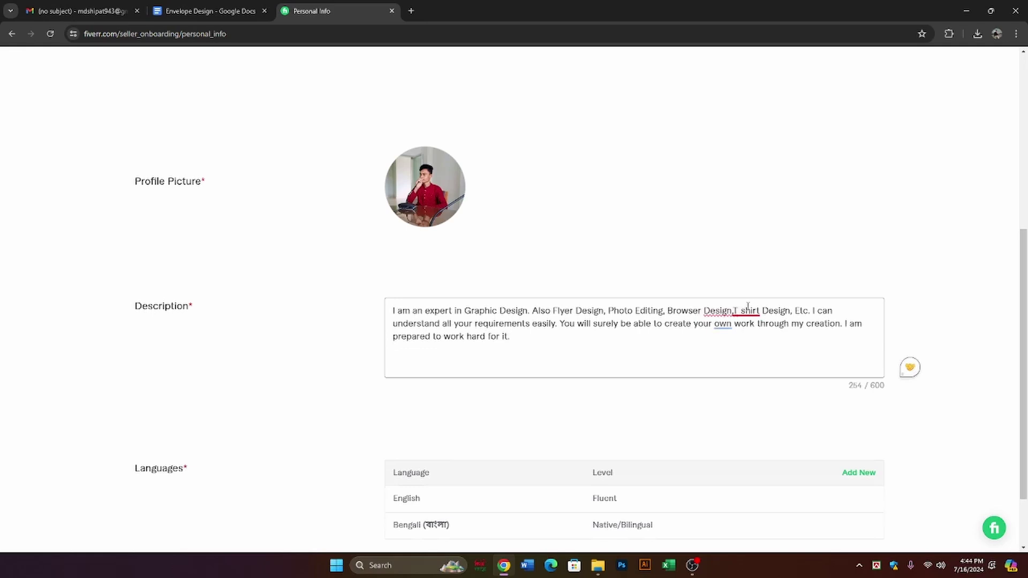
{"action": "mouse_move", "coordinate": [748, 306]}
{"action": "left_click", "coordinate": [749, 327]}
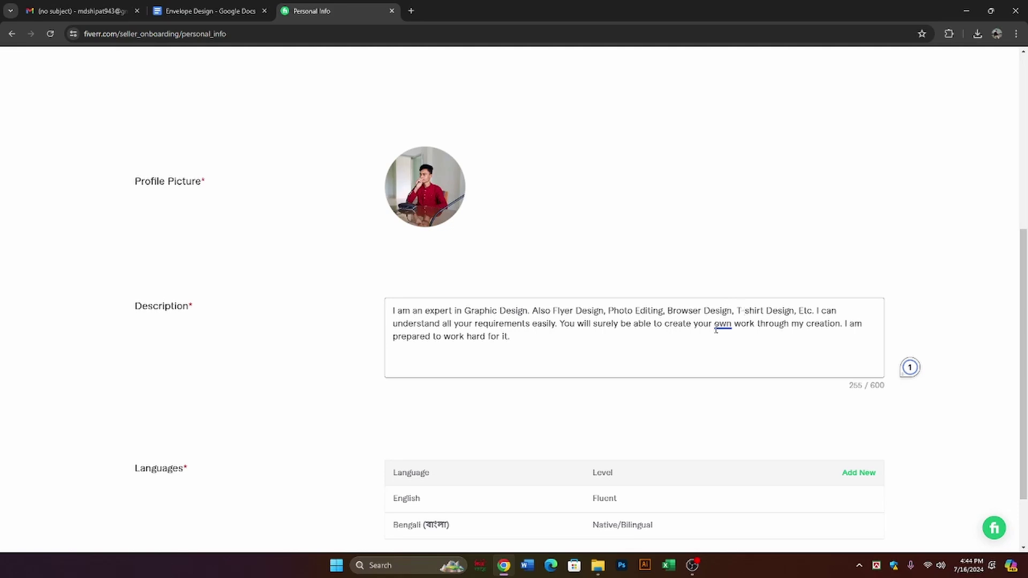
- Fix the description typos: remove the stray bracket in 'your' and correct 'own' to 'won'
{"action": "mouse_move", "coordinate": [734, 324]}
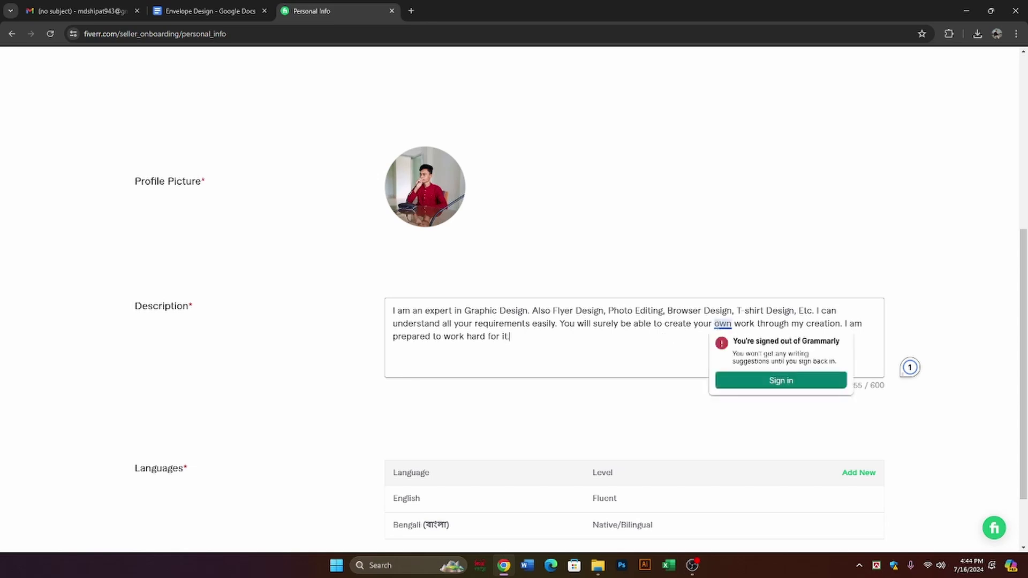
{"action": "double_click", "coordinate": [721, 324]}
{"action": "left_click", "coordinate": [700, 325]}
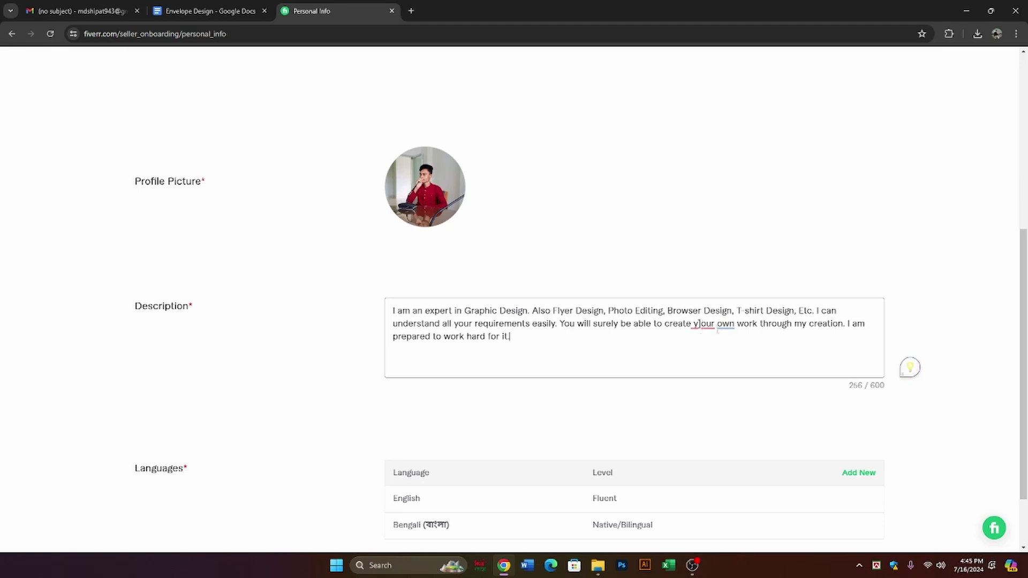
{"action": "mouse_move", "coordinate": [707, 326]}
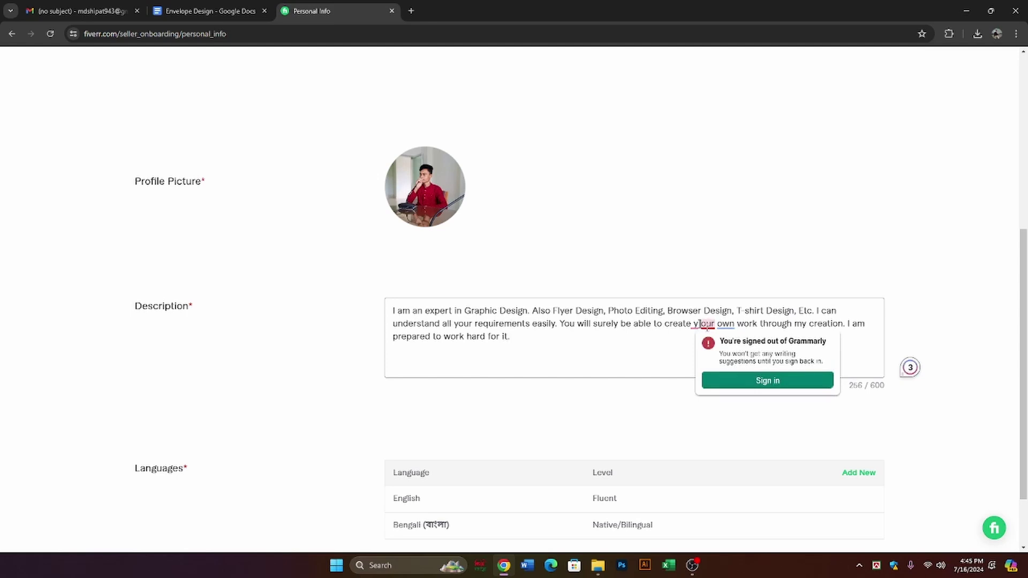
{"action": "key", "text": "BackSpace"}
{"action": "key", "text": "Right"}
{"action": "key", "text": "Right"}
{"action": "key", "text": "Right"}
{"action": "key", "text": "Right"}
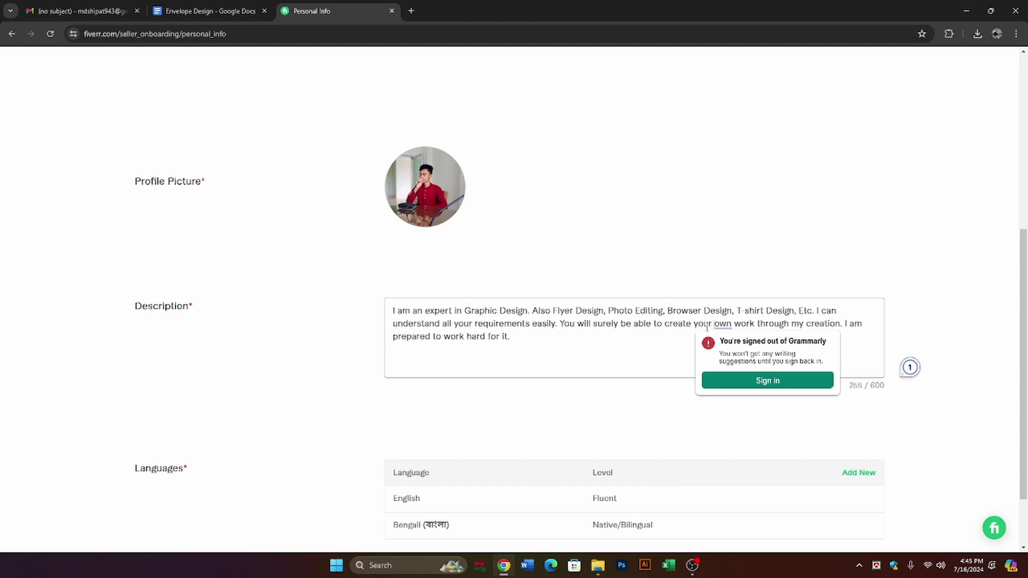
{"action": "key", "text": "shift+Right"}
{"action": "key", "text": "shift+Right"}
{"action": "key", "text": "shift+Right"}
{"action": "type", "text": "won"}
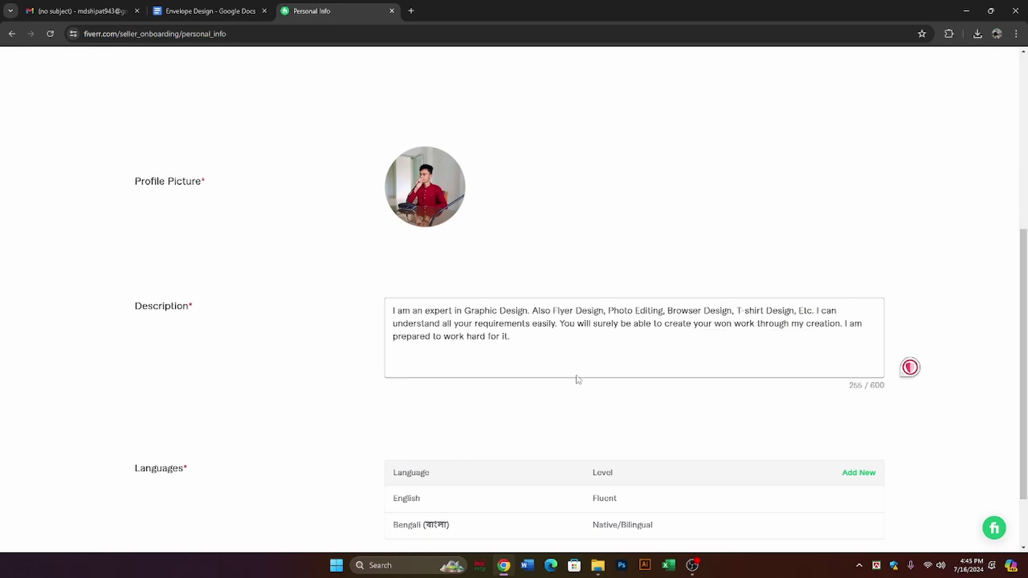
- Submit Personal Info to move on to the Professional Info step
{"action": "scroll", "coordinate": [509, 294], "scroll_direction": "up", "scroll_amount": 6}
{"action": "scroll", "coordinate": [518, 323], "scroll_direction": "down", "scroll_amount": 5}
{"action": "scroll", "coordinate": [640, 161], "scroll_direction": "up", "scroll_amount": 5}
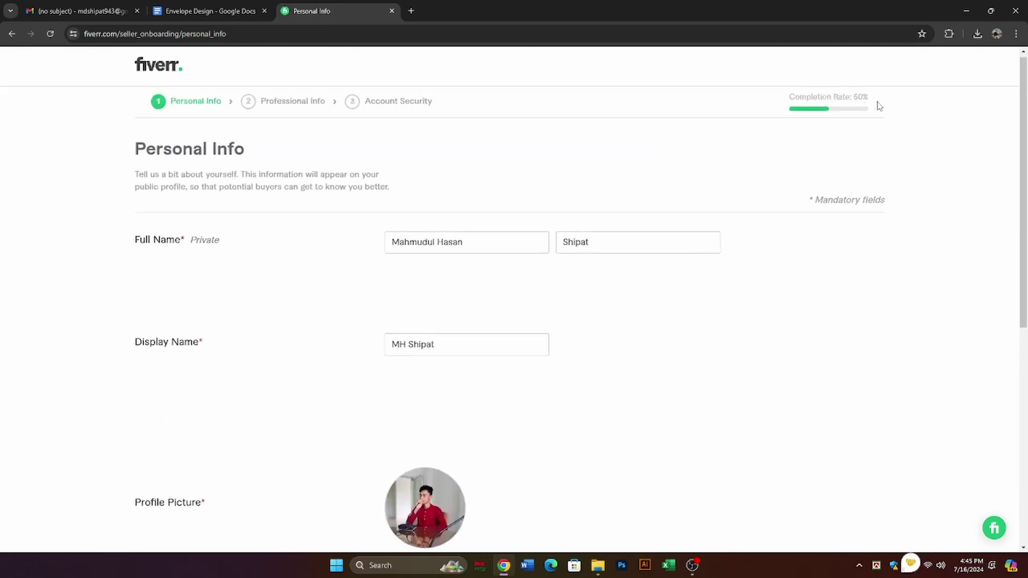
{"action": "scroll", "coordinate": [450, 356], "scroll_direction": "down", "scroll_amount": 7}
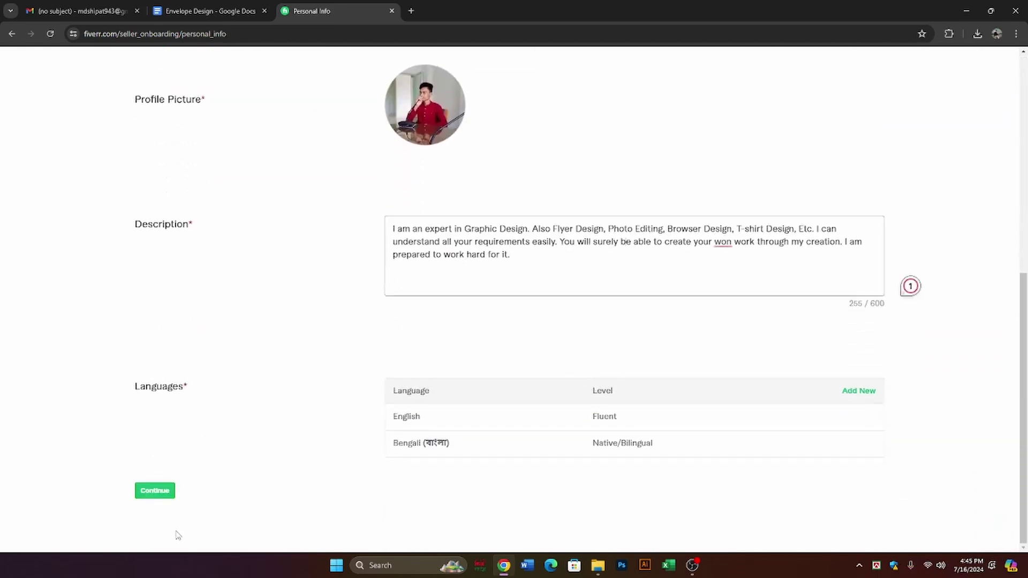
{"action": "left_click", "coordinate": [158, 491]}
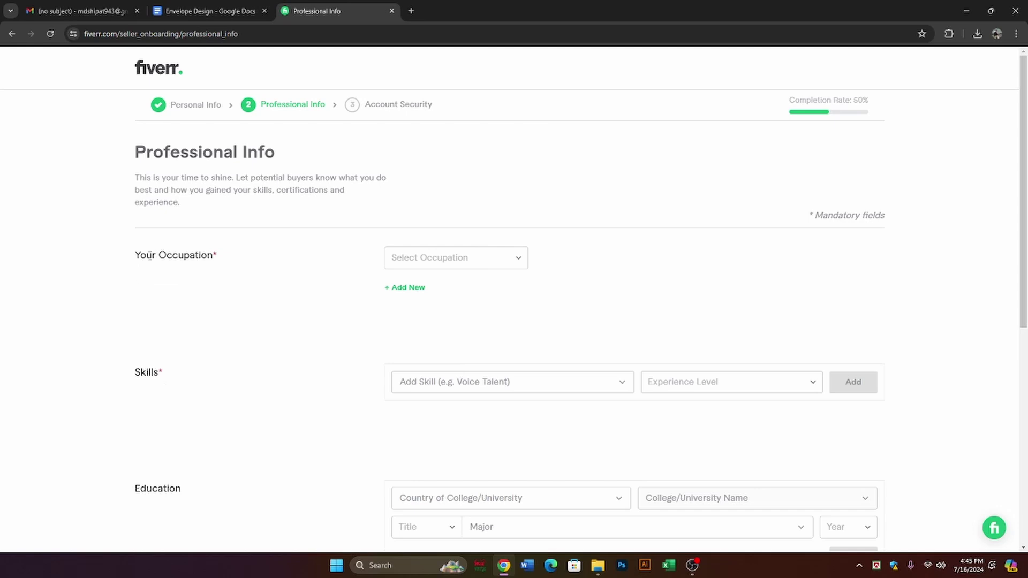
- Set the occupation to Graphics & Design, from 2023 to 2024
{"action": "left_click", "coordinate": [459, 257]}
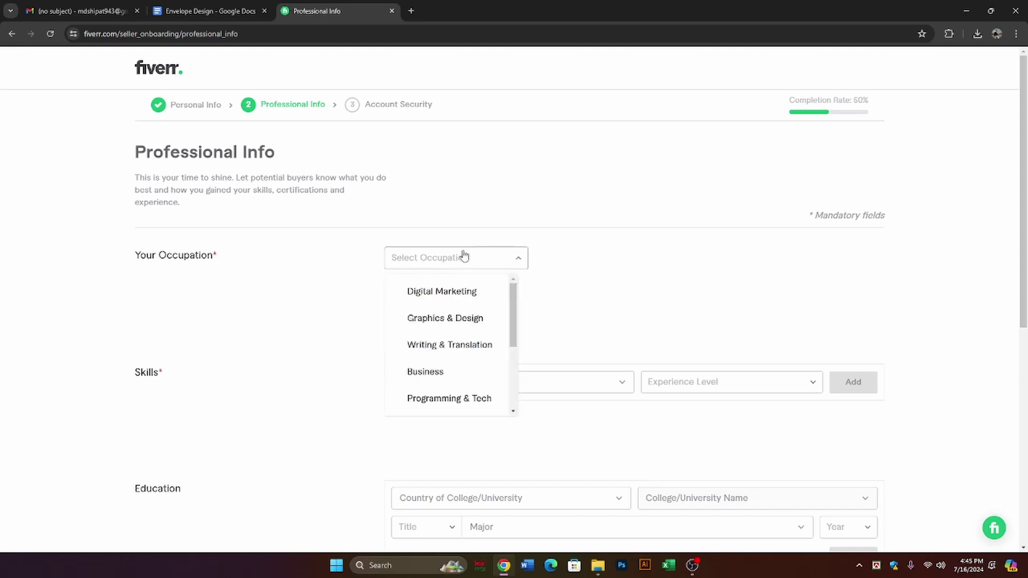
{"action": "left_click", "coordinate": [466, 322]}
{"action": "left_click", "coordinate": [589, 261]}
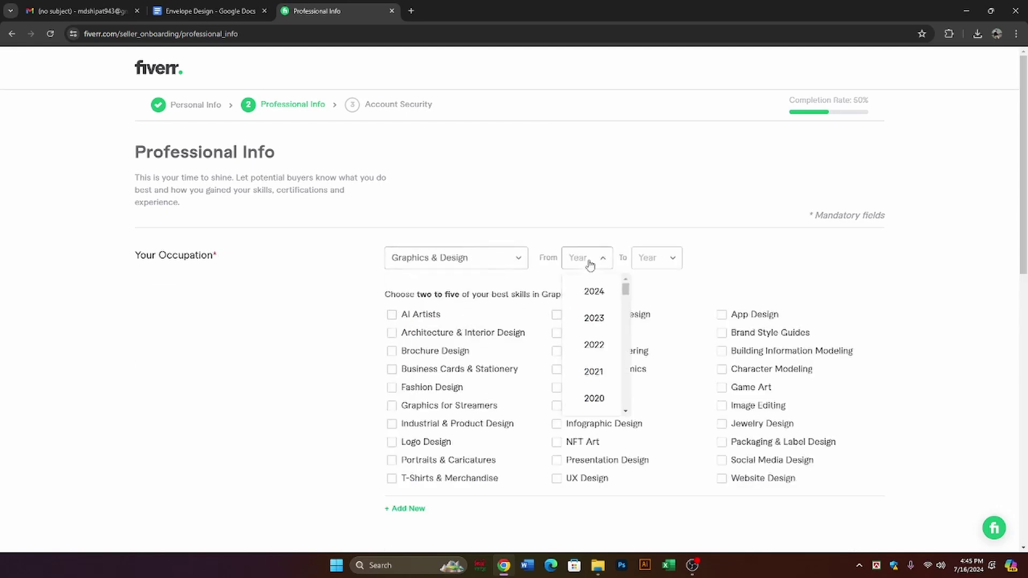
{"action": "left_click", "coordinate": [594, 318]}
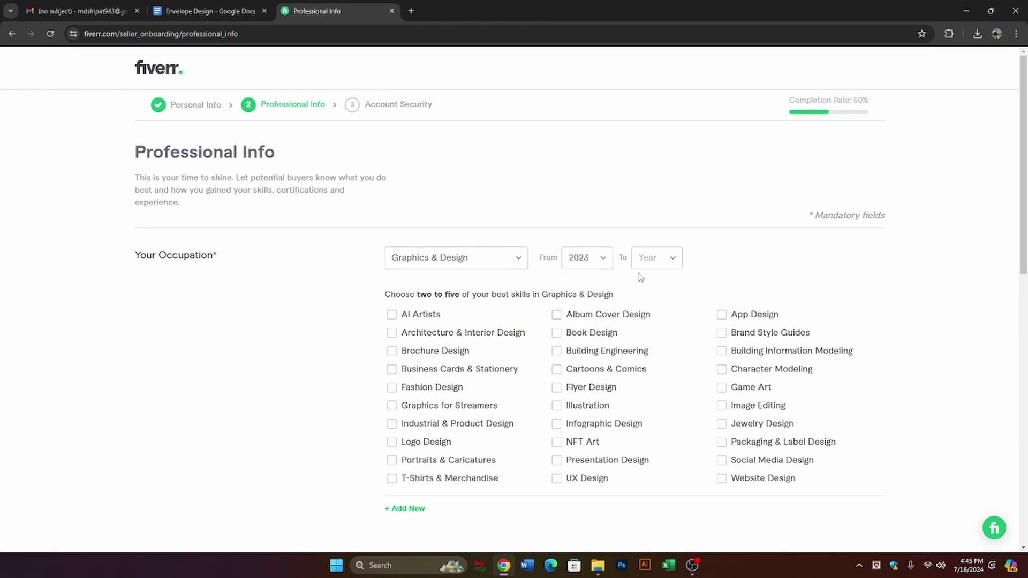
{"action": "left_click", "coordinate": [658, 257]}
{"action": "left_click", "coordinate": [662, 290]}
- Tick Business Cards & Stationery, Logo Design, T-Shirts & Merchandise, Book Design, Flyer Design and Game Art as skills
{"action": "left_click", "coordinate": [393, 375]}
{"action": "left_click", "coordinate": [392, 443]}
{"action": "left_click", "coordinate": [393, 479]}
{"action": "left_click", "coordinate": [557, 333]}
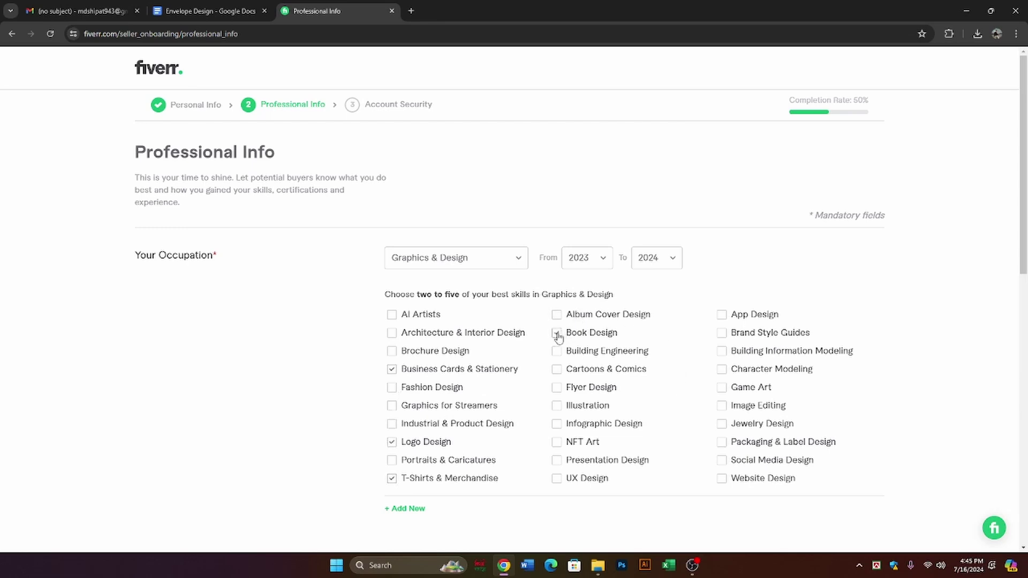
{"action": "left_click", "coordinate": [557, 388]}
{"action": "double_click", "coordinate": [557, 406]}
{"action": "left_click", "coordinate": [580, 412]}
{"action": "left_click", "coordinate": [556, 387]}
{"action": "left_click", "coordinate": [721, 387]}
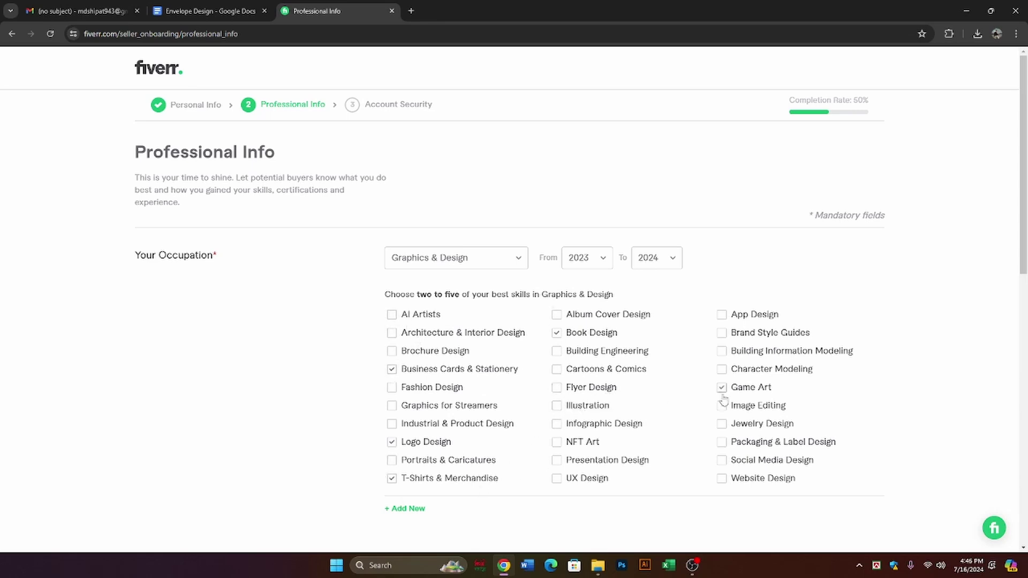
{"action": "left_click", "coordinate": [557, 387]}
- Add a second occupation row and browse its category list
{"action": "scroll", "coordinate": [543, 499], "scroll_direction": "down", "scroll_amount": 2}
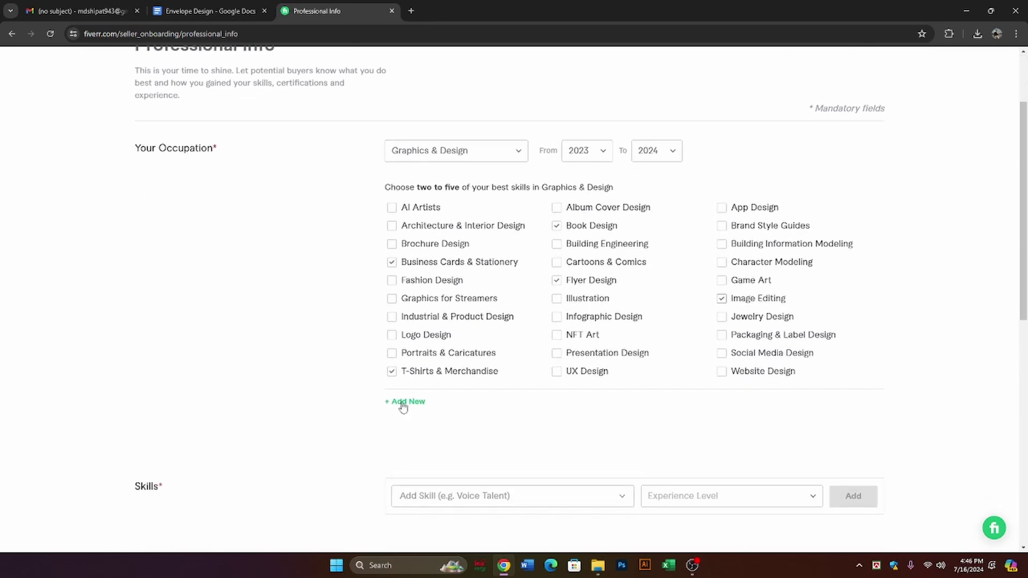
{"action": "left_click", "coordinate": [402, 402]}
{"action": "left_click", "coordinate": [434, 415]}
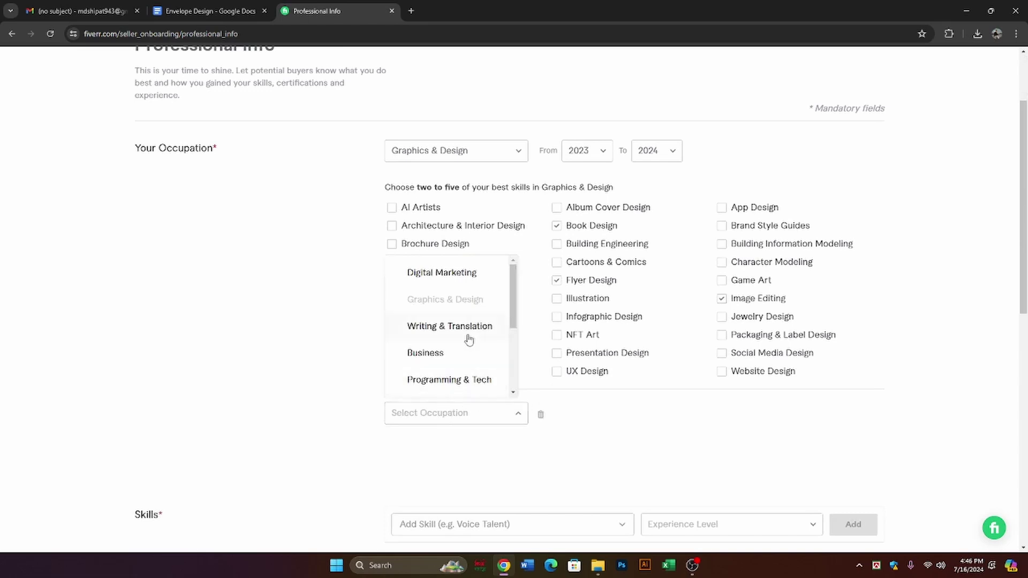
{"action": "scroll", "coordinate": [466, 339], "scroll_direction": "down", "scroll_amount": 3}
{"action": "scroll", "coordinate": [466, 342], "scroll_direction": "up", "scroll_amount": 5}
{"action": "scroll", "coordinate": [413, 429], "scroll_direction": "down", "scroll_amount": 3}
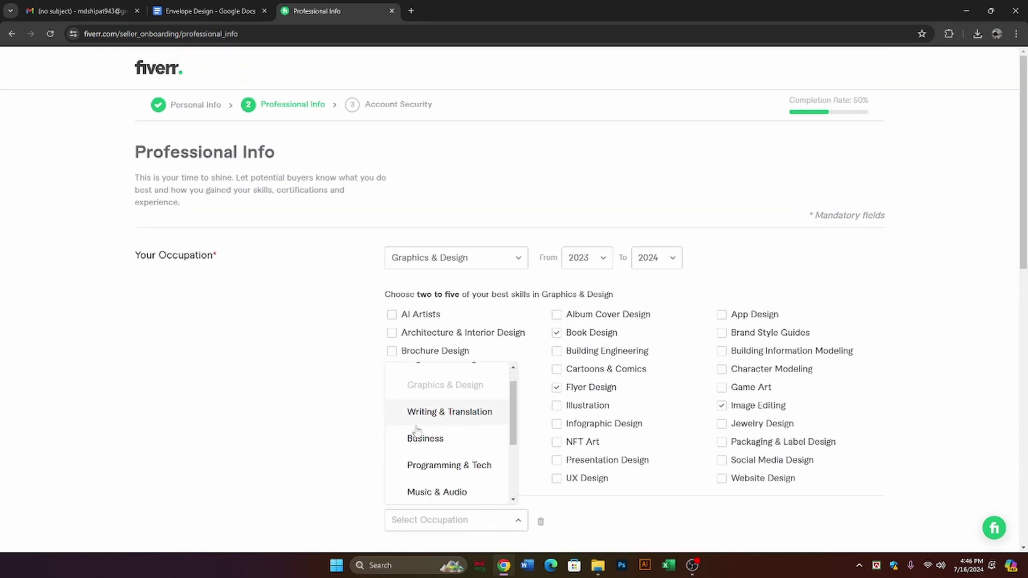
{"action": "scroll", "coordinate": [345, 456], "scroll_direction": "down", "scroll_amount": 2}
{"action": "scroll", "coordinate": [432, 331], "scroll_direction": "up", "scroll_amount": 4}
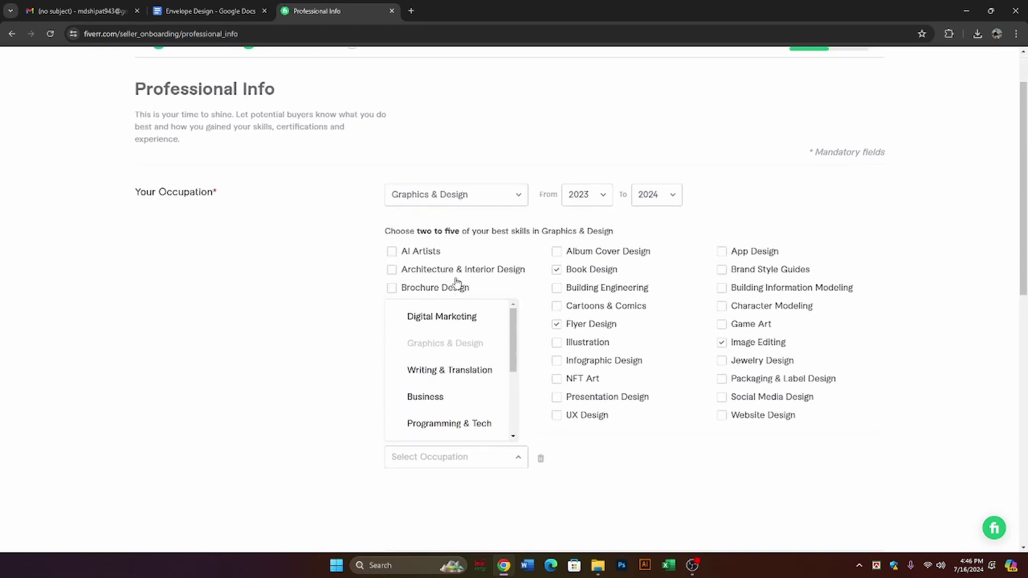
{"action": "scroll", "coordinate": [465, 375], "scroll_direction": "down", "scroll_amount": 3}
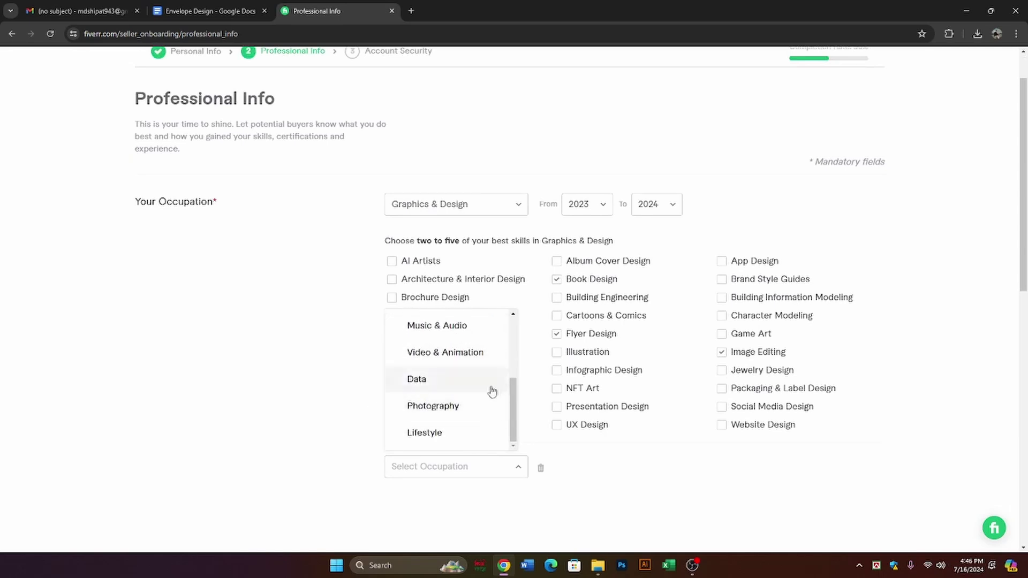
{"action": "scroll", "coordinate": [489, 390], "scroll_direction": "up", "scroll_amount": 4}
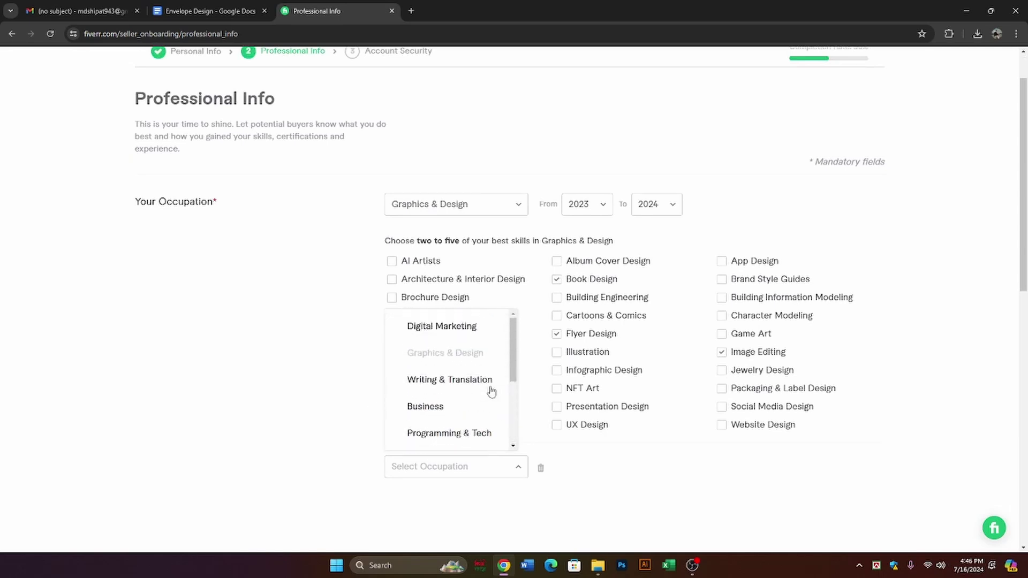
- Delete the empty second occupation row
{"action": "left_click", "coordinate": [338, 389]}
{"action": "left_click", "coordinate": [541, 468]}
{"action": "scroll", "coordinate": [443, 419], "scroll_direction": "down", "scroll_amount": 5}
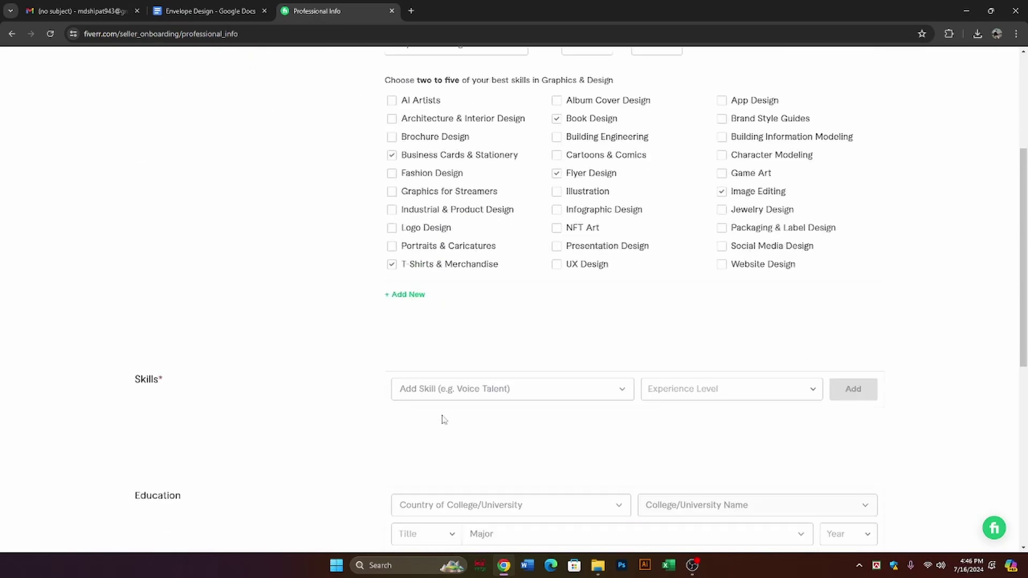
- Add Flyer design to Skills at Expert level
{"action": "left_click", "coordinate": [503, 285]}
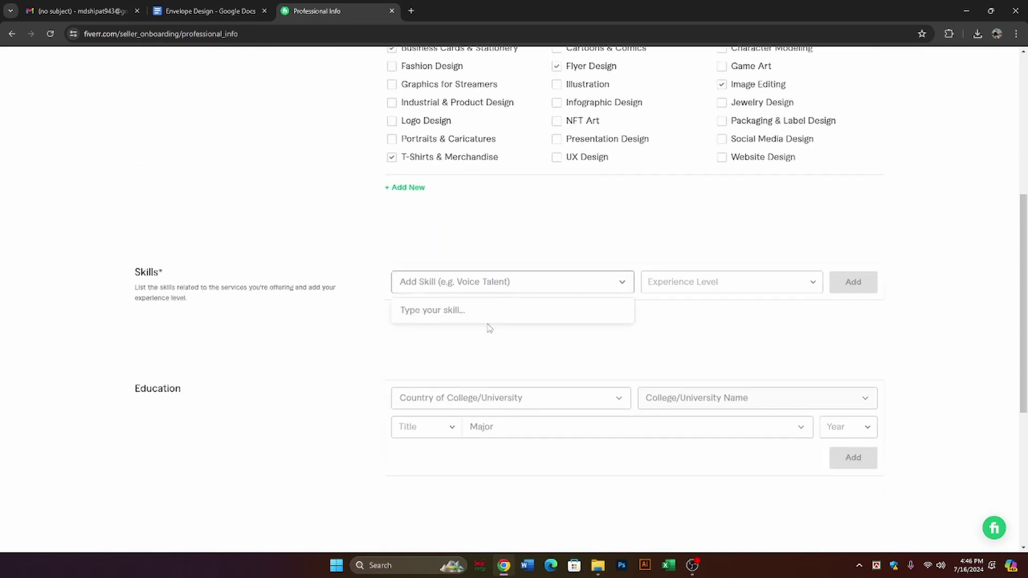
{"action": "left_click", "coordinate": [472, 287]}
{"action": "left_click", "coordinate": [472, 287]}
{"action": "type", "text": "ply"}
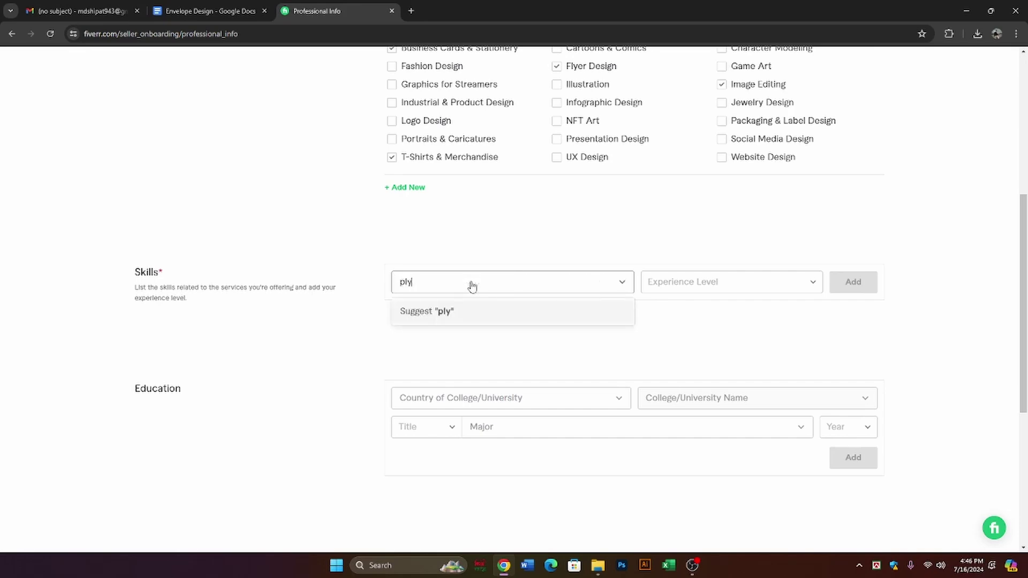
{"action": "type", "text": "er desgin"}
{"action": "key", "text": "BackSpace"}
{"action": "key", "text": "BackSpace"}
{"action": "key", "text": "BackSpace"}
{"action": "key", "text": "BackSpace"}
{"action": "key", "text": "BackSpace"}
{"action": "key", "text": "BackSpace"}
{"action": "key", "text": "BackSpace"}
{"action": "key", "text": "BackSpace"}
{"action": "key", "text": "BackSpace"}
{"action": "key", "text": "BackSpace"}
{"action": "key", "text": "BackSpace"}
{"action": "key", "text": "BackSpace"}
{"action": "type", "text": "flyer"}
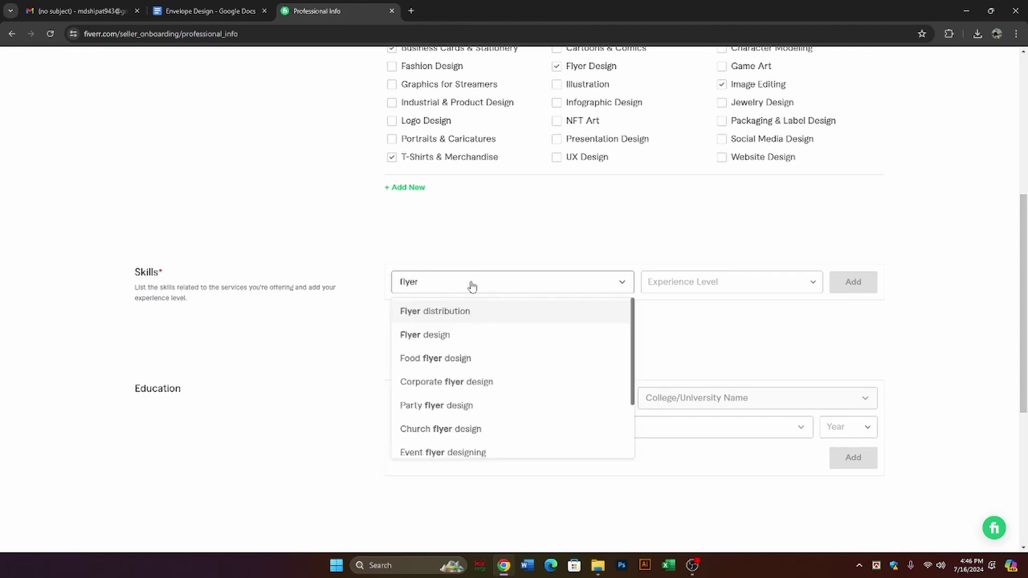
{"action": "left_click", "coordinate": [475, 336]}
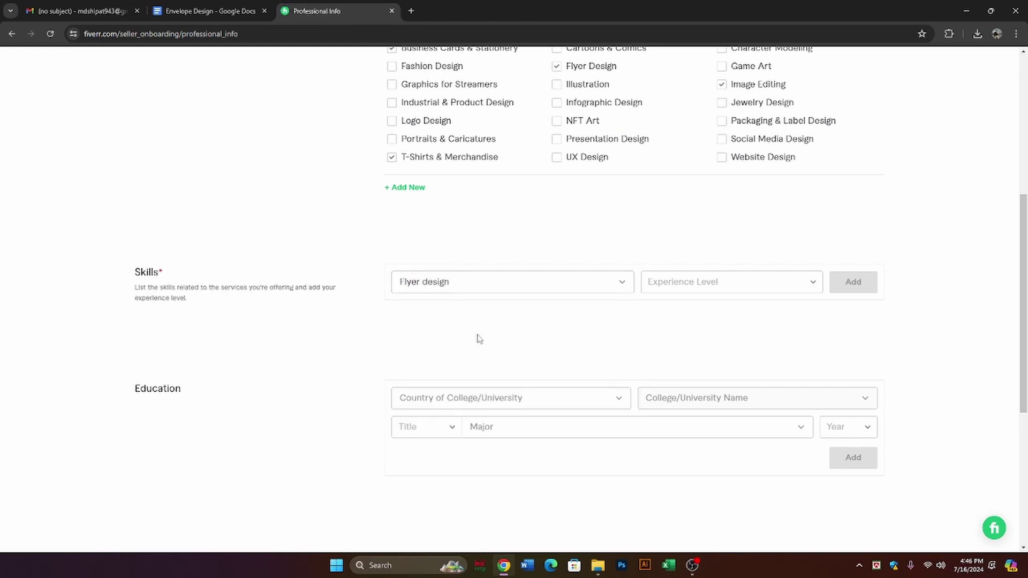
{"action": "left_click", "coordinate": [741, 283]}
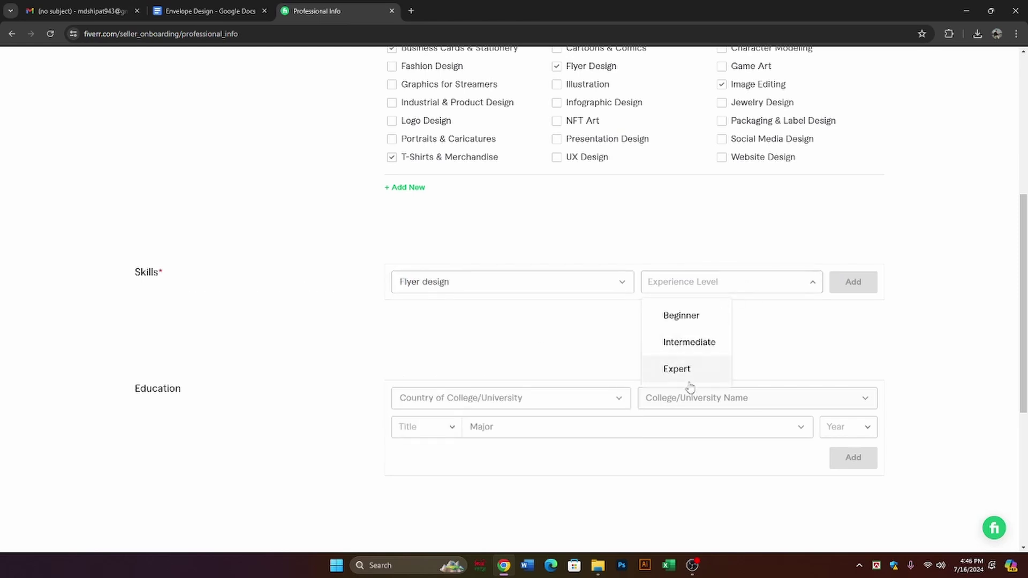
{"action": "left_click", "coordinate": [699, 369]}
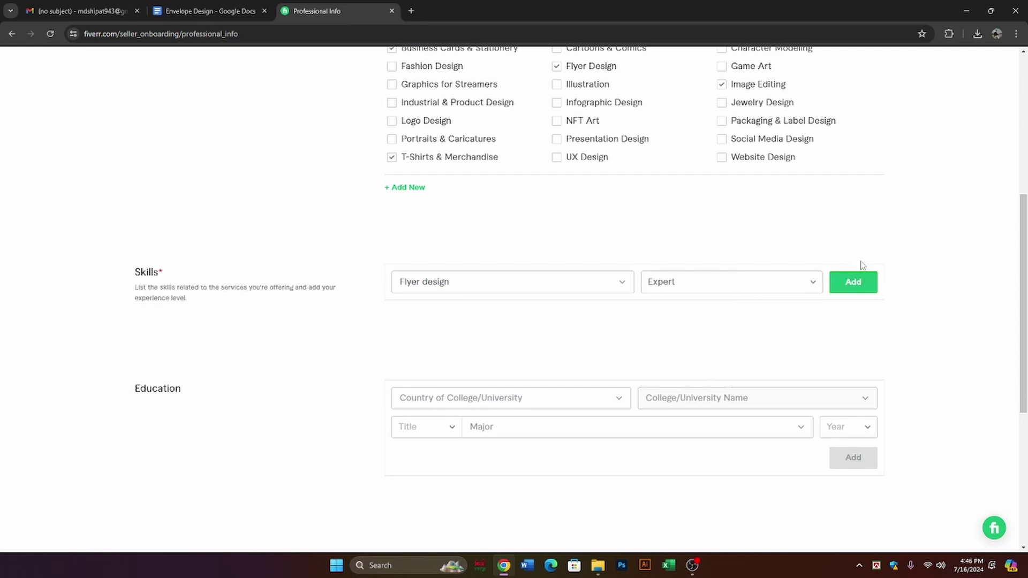
{"action": "left_click", "coordinate": [854, 284]}
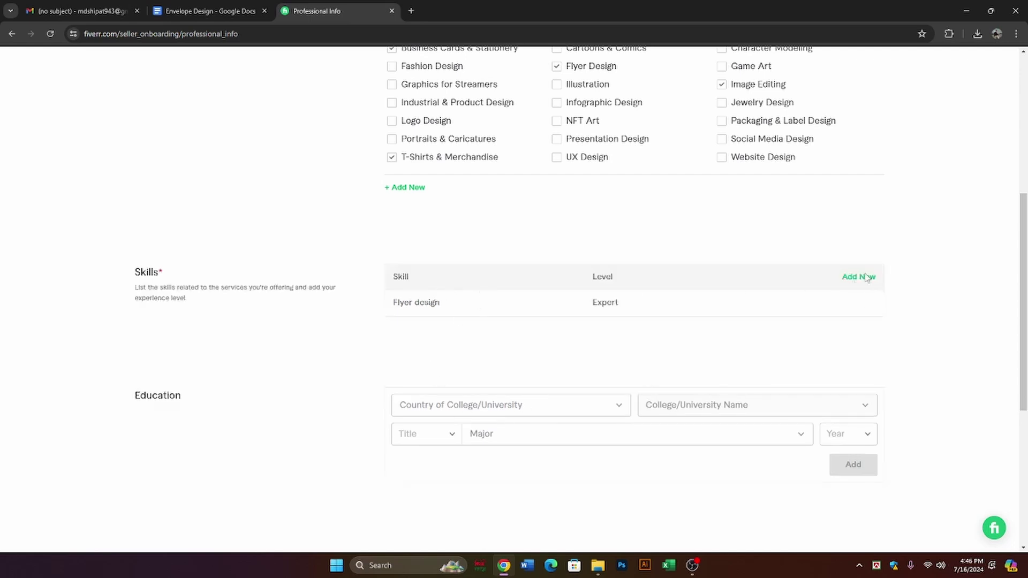
- Add Business card design to Skills at Expert level
{"action": "left_click", "coordinate": [858, 278]}
{"action": "left_click", "coordinate": [446, 284]}
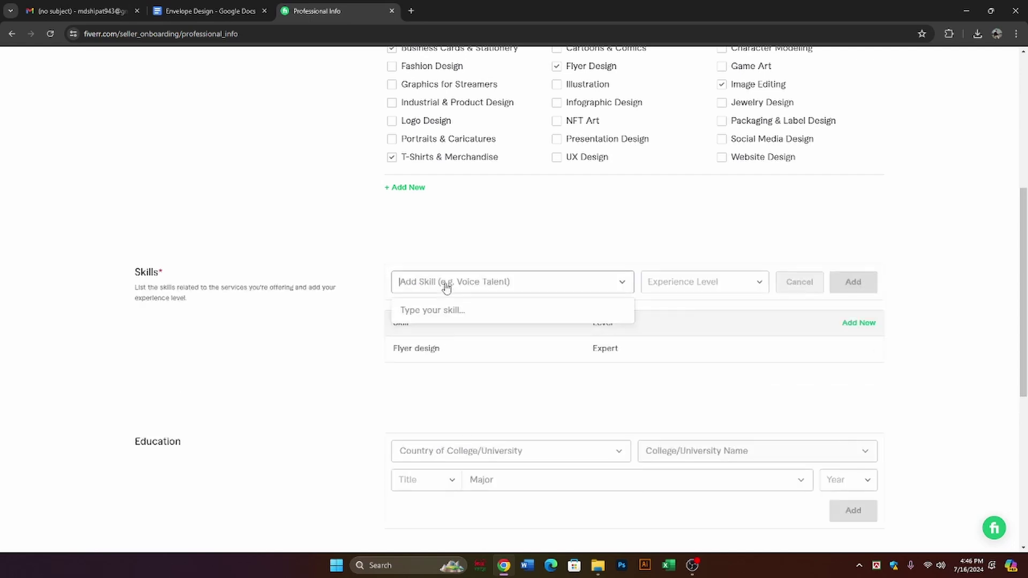
{"action": "type", "text": "b"}
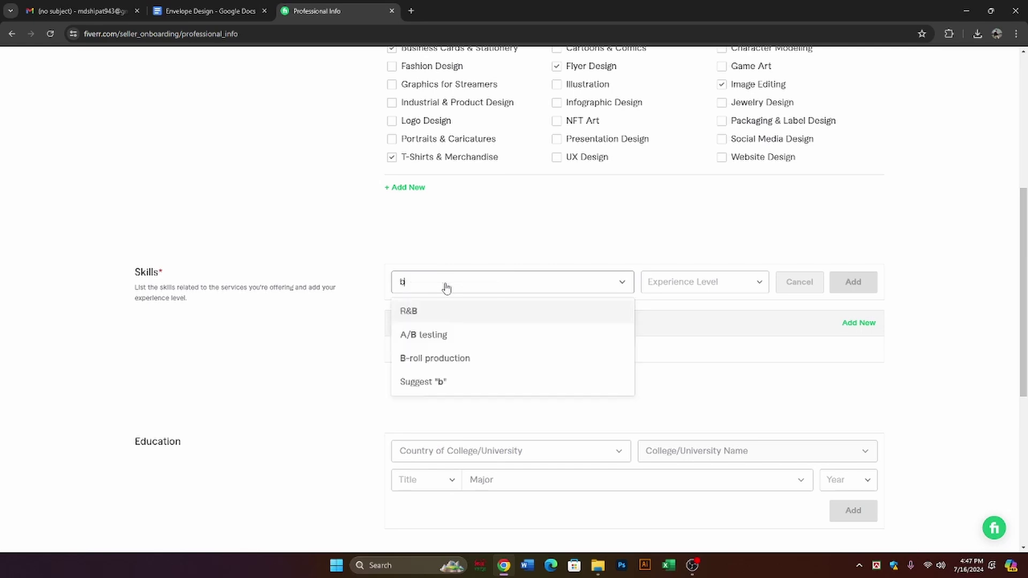
{"action": "type", "text": "usiness"}
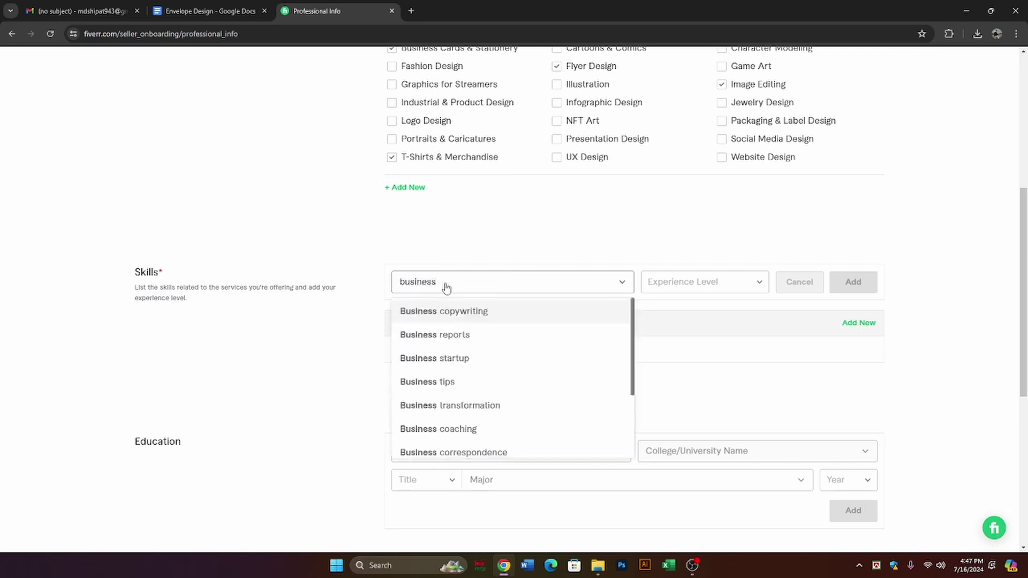
{"action": "type", "text": " s"}
{"action": "key", "text": "BackSpace"}
{"action": "type", "text": "card"}
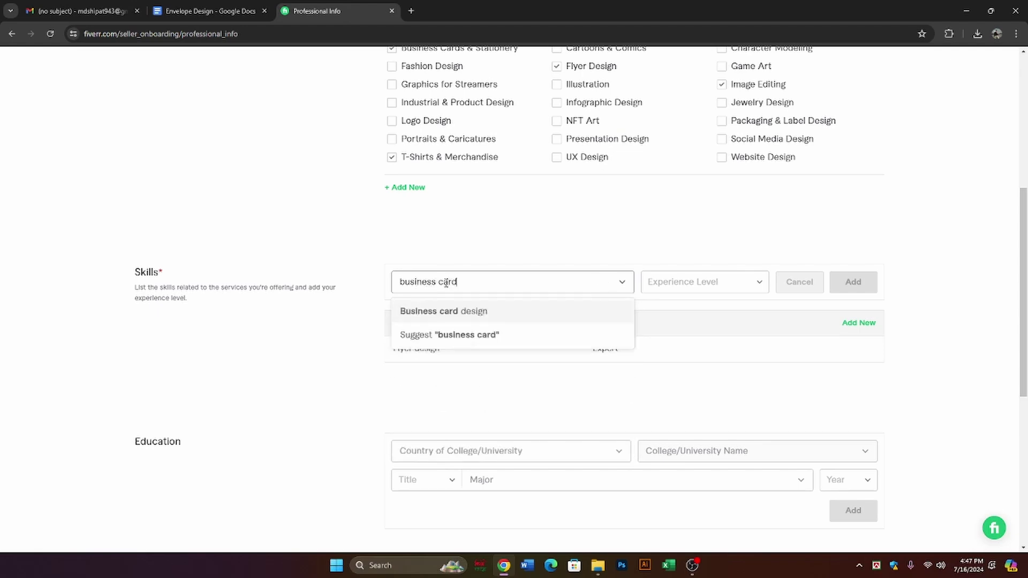
{"action": "left_click", "coordinate": [443, 315]}
{"action": "left_click", "coordinate": [738, 293]}
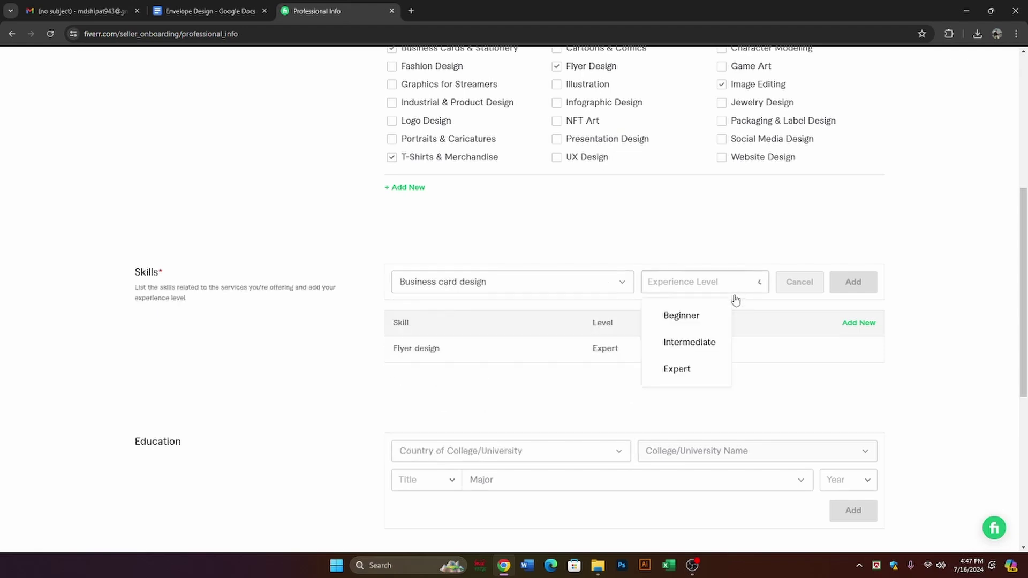
{"action": "left_click", "coordinate": [684, 369]}
{"action": "left_click", "coordinate": [851, 283]}
- Add T-shirt design to Skills at Expert level
{"action": "left_click", "coordinate": [856, 283]}
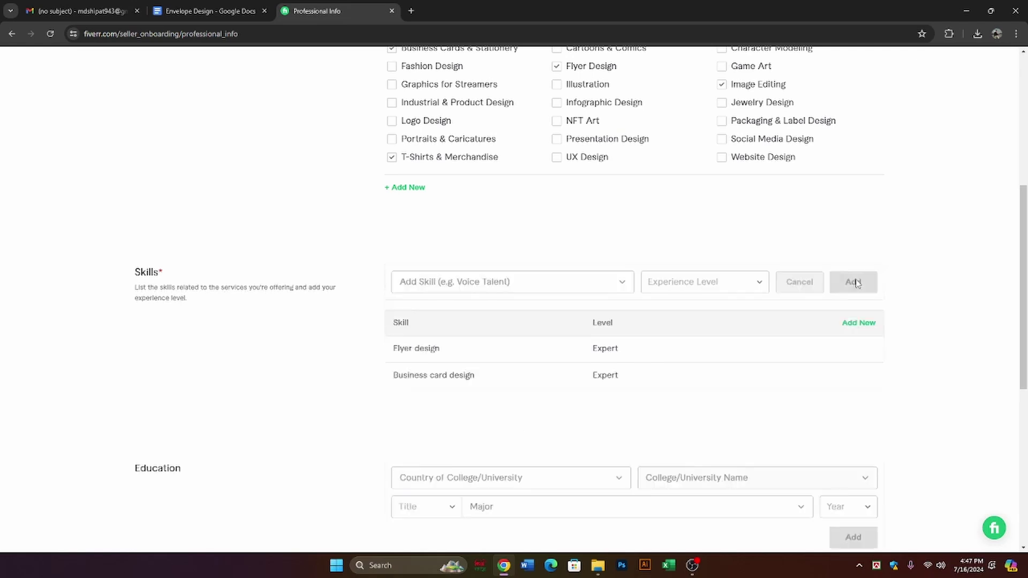
{"action": "left_click", "coordinate": [423, 289]}
{"action": "type", "text": "t"}
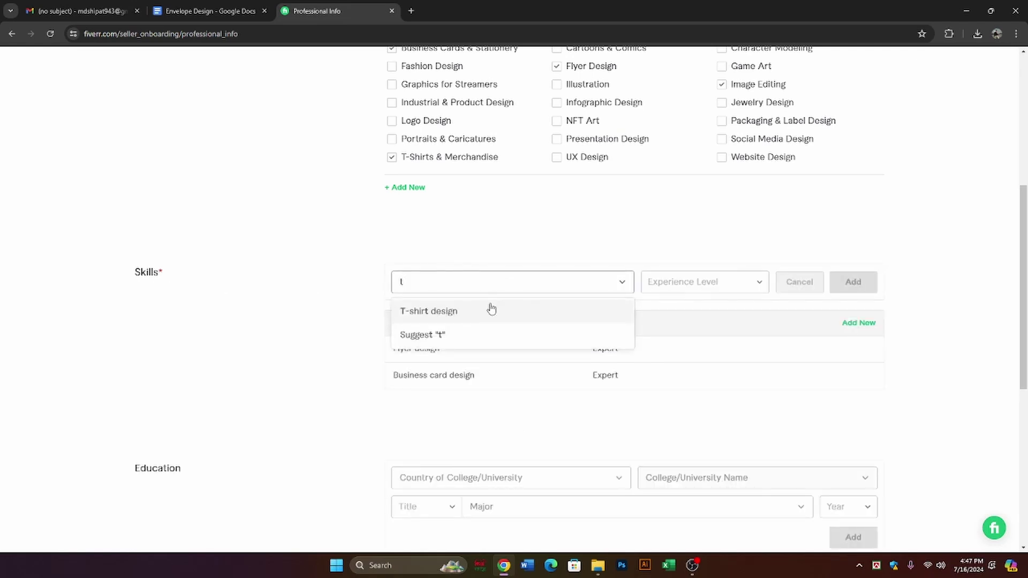
{"action": "left_click", "coordinate": [489, 310]}
{"action": "left_click", "coordinate": [718, 290]}
{"action": "left_click", "coordinate": [691, 367]}
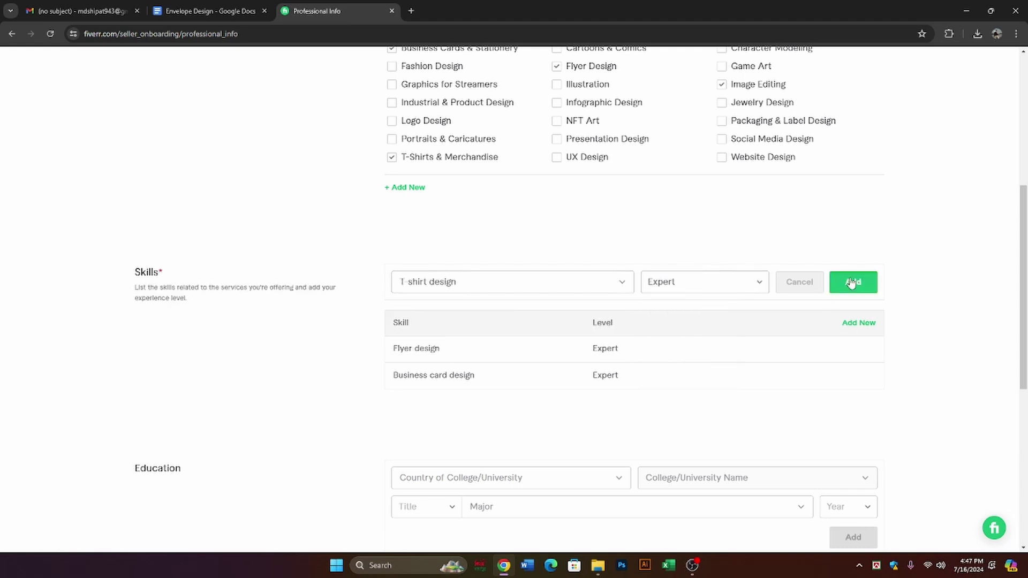
{"action": "left_click", "coordinate": [851, 282]}
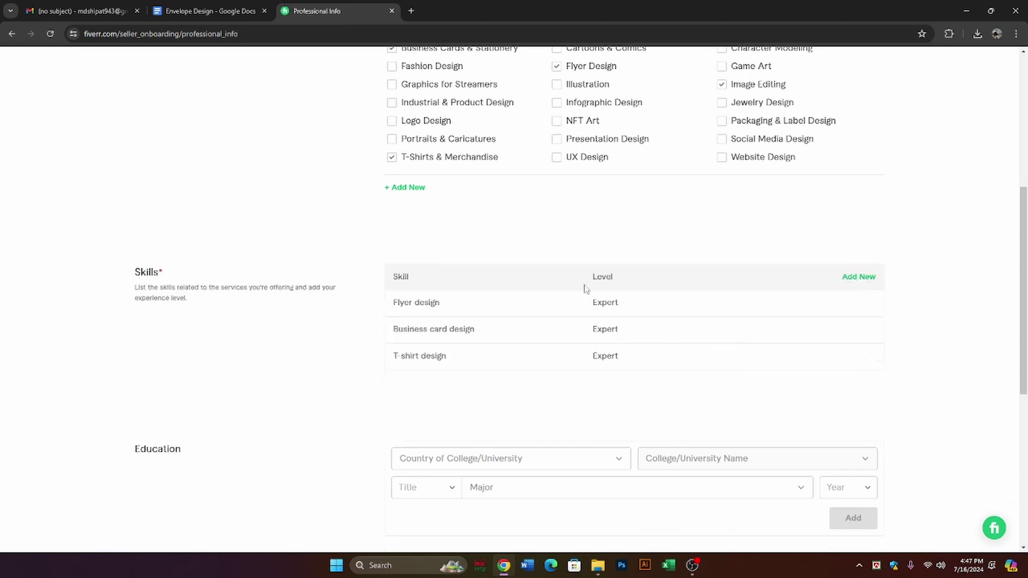
{"action": "left_click", "coordinate": [858, 277]}
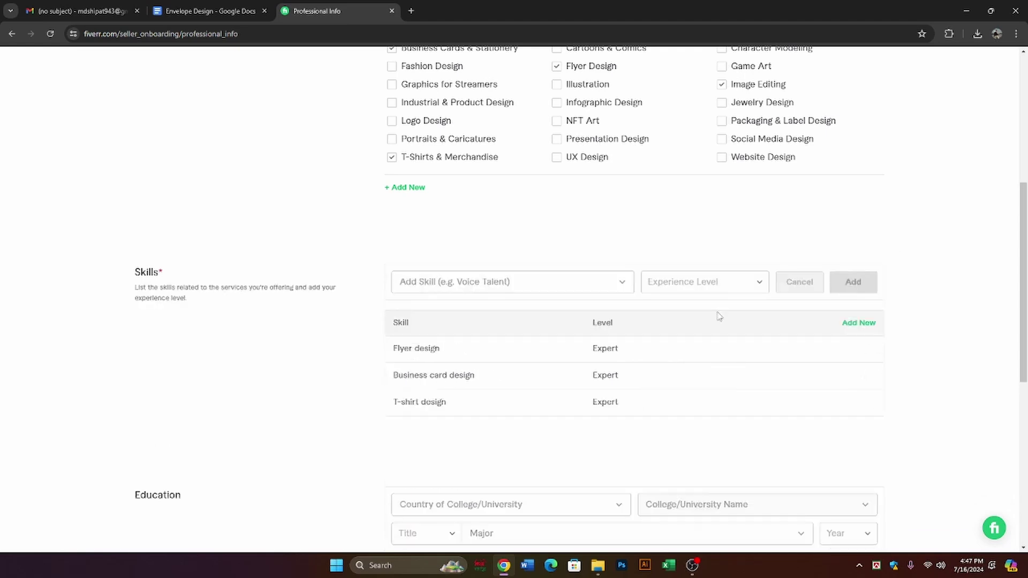
- Add Banner design to Skills at Expert level
{"action": "left_click", "coordinate": [448, 282]}
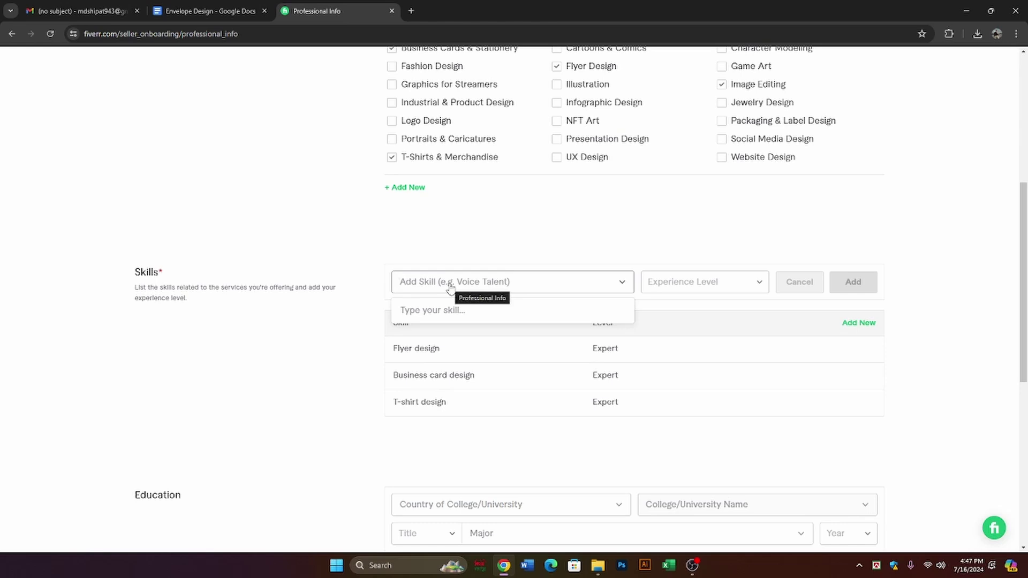
{"action": "type", "text": "banner desi"}
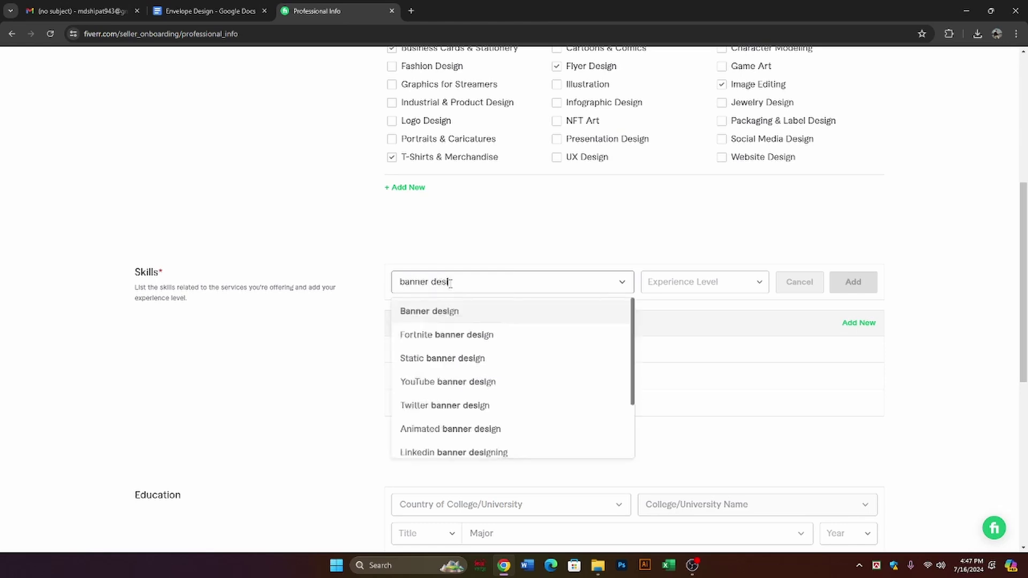
{"action": "left_click", "coordinate": [465, 314]}
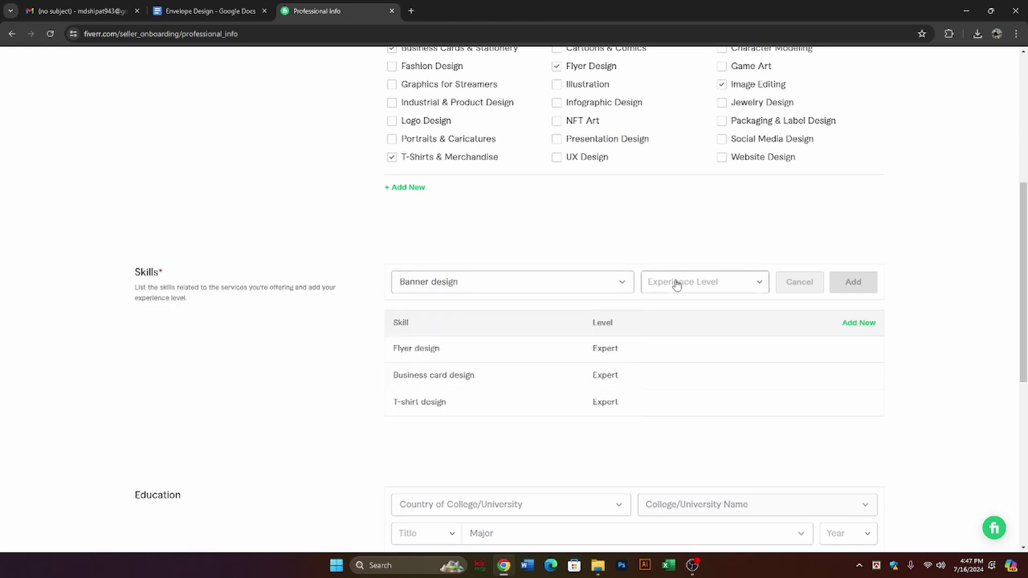
{"action": "left_click", "coordinate": [677, 282]}
{"action": "left_click", "coordinate": [679, 371]}
{"action": "left_click", "coordinate": [847, 282]}
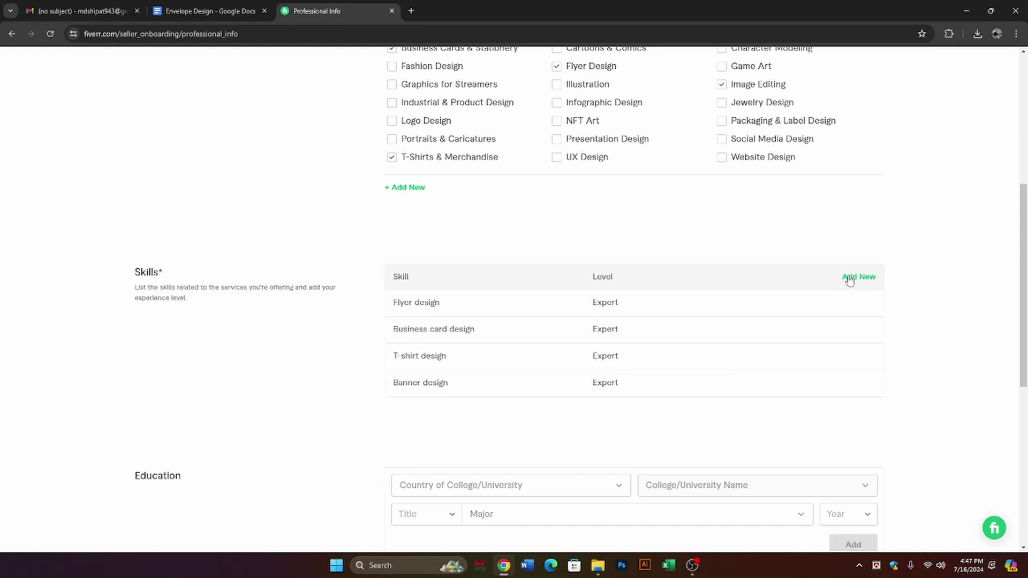
- Add Envelope design to Skills at Expert level
{"action": "left_click", "coordinate": [848, 279]}
{"action": "left_click", "coordinate": [423, 284]}
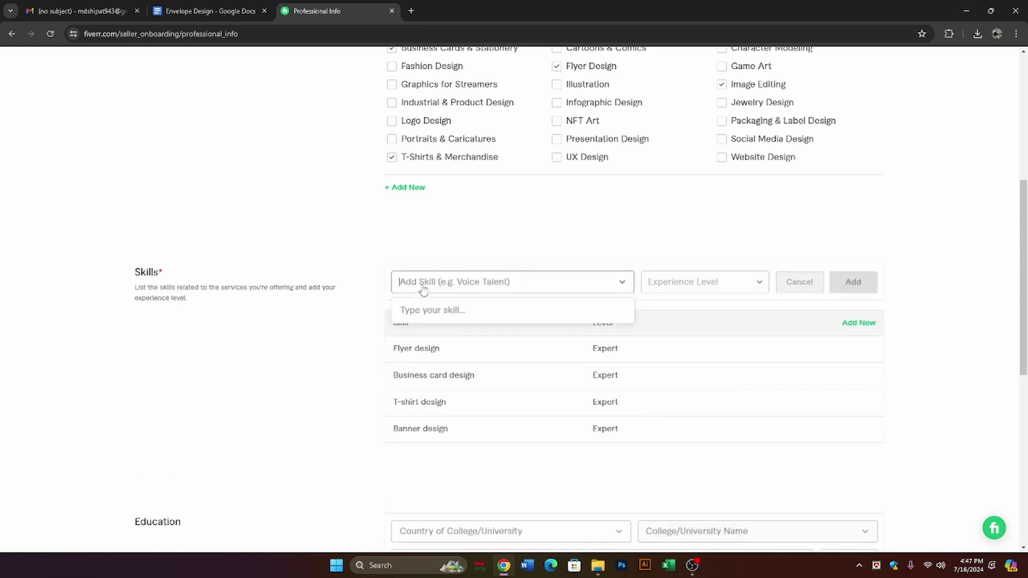
{"action": "type", "text": "en"}
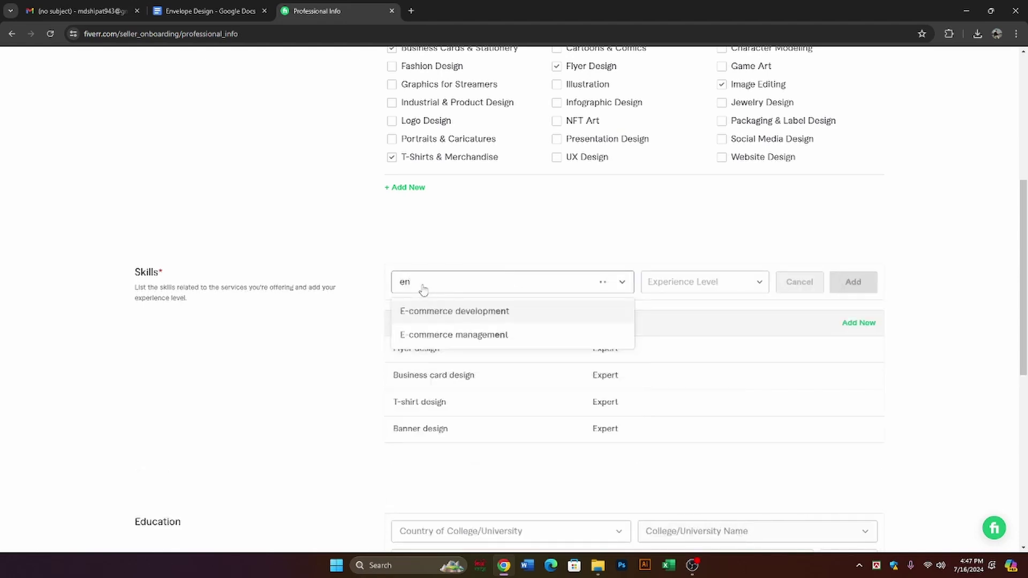
{"action": "type", "text": "velope"}
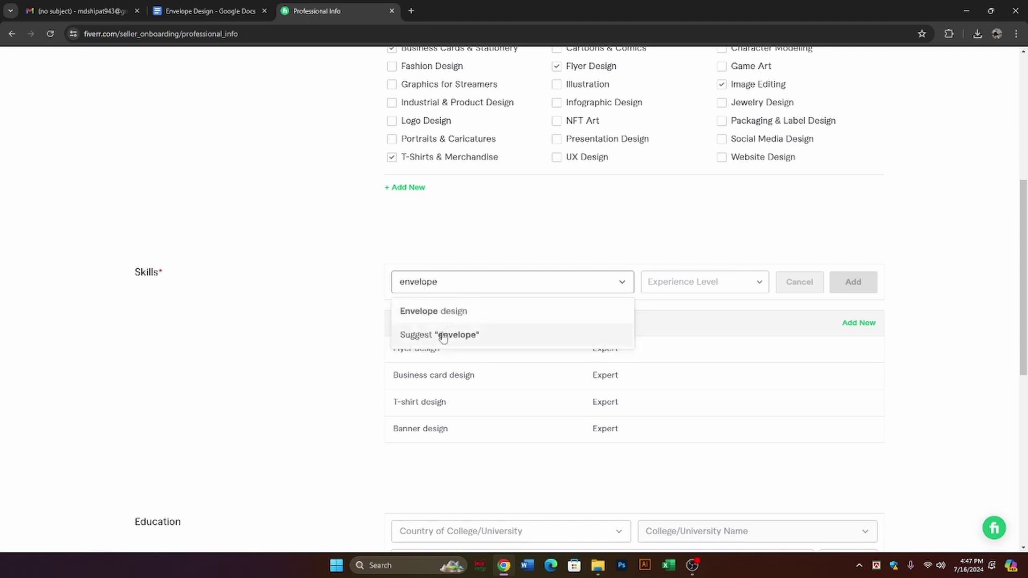
{"action": "left_click", "coordinate": [445, 314]}
{"action": "left_click", "coordinate": [700, 284]}
{"action": "left_click", "coordinate": [676, 368]}
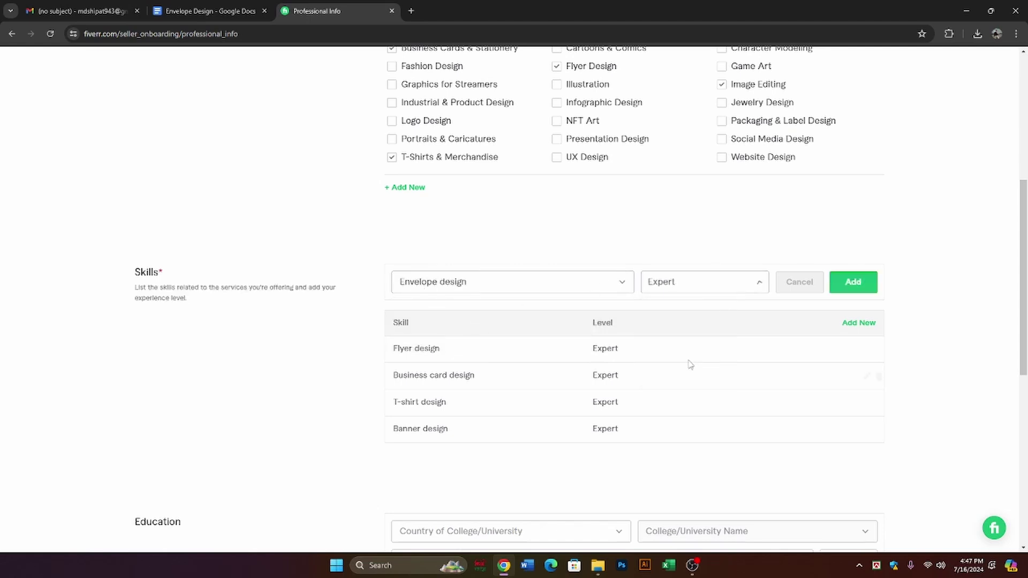
{"action": "left_click", "coordinate": [845, 279]}
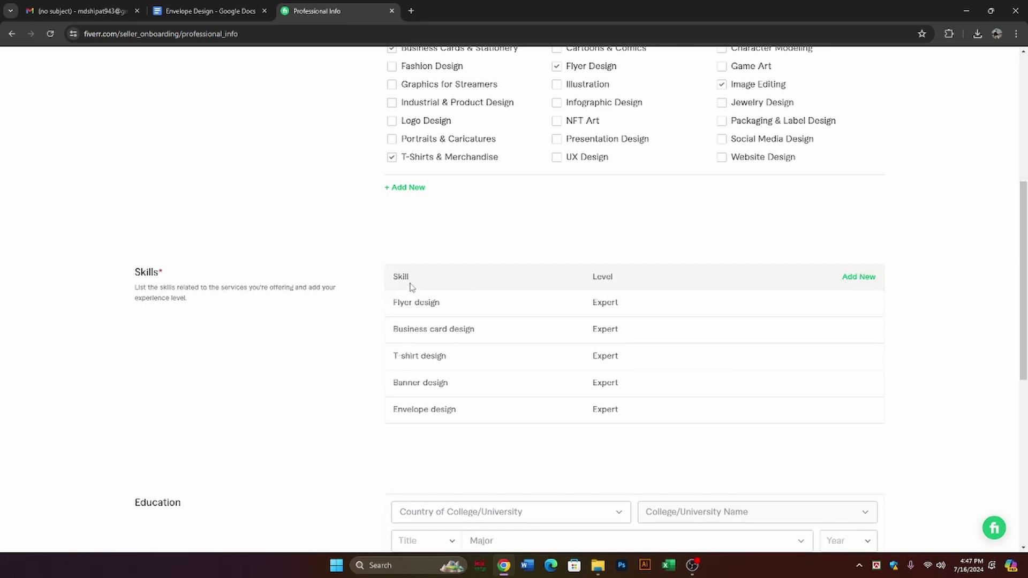
- Add Advertising to Skills at Expert level
{"action": "left_click", "coordinate": [860, 277]}
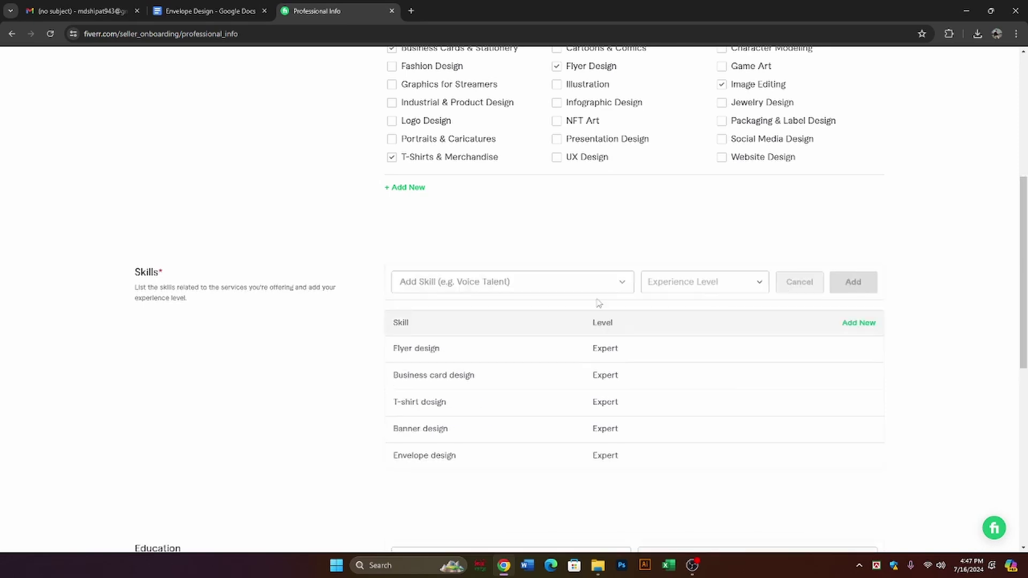
{"action": "scroll", "coordinate": [482, 295], "scroll_direction": "up", "scroll_amount": 4}
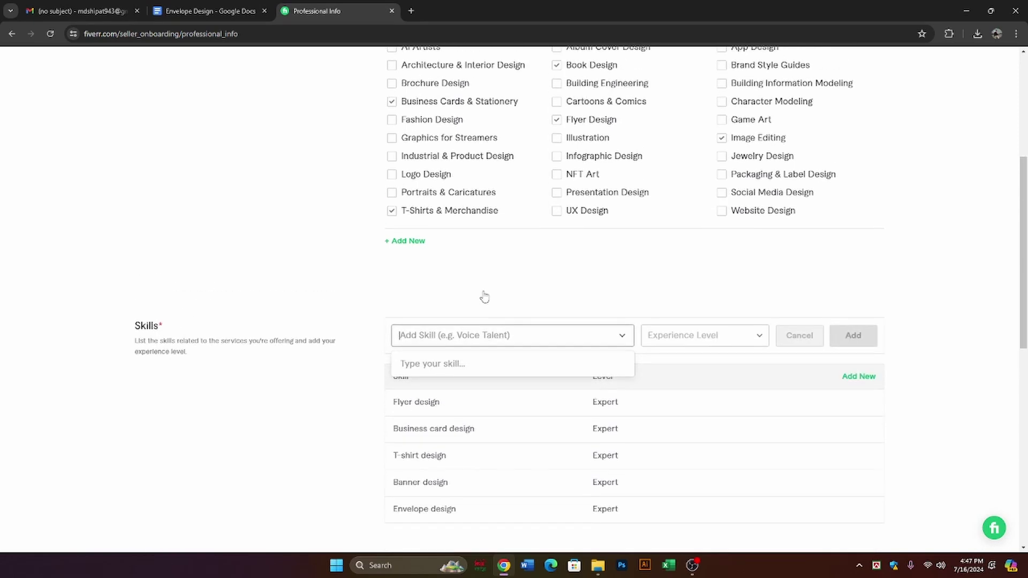
{"action": "scroll", "coordinate": [485, 300], "scroll_direction": "down", "scroll_amount": 4}
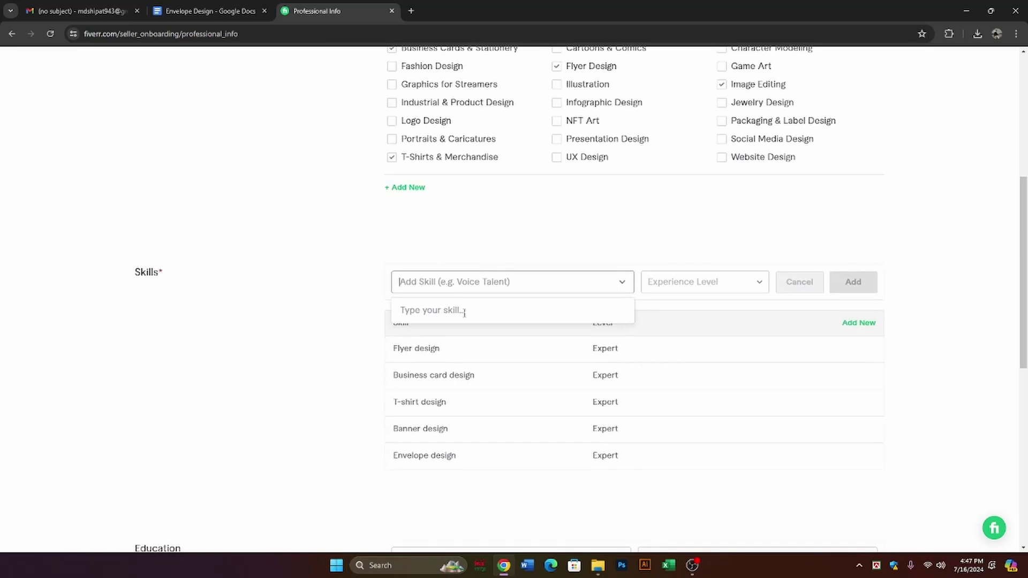
{"action": "type", "text": "ad"}
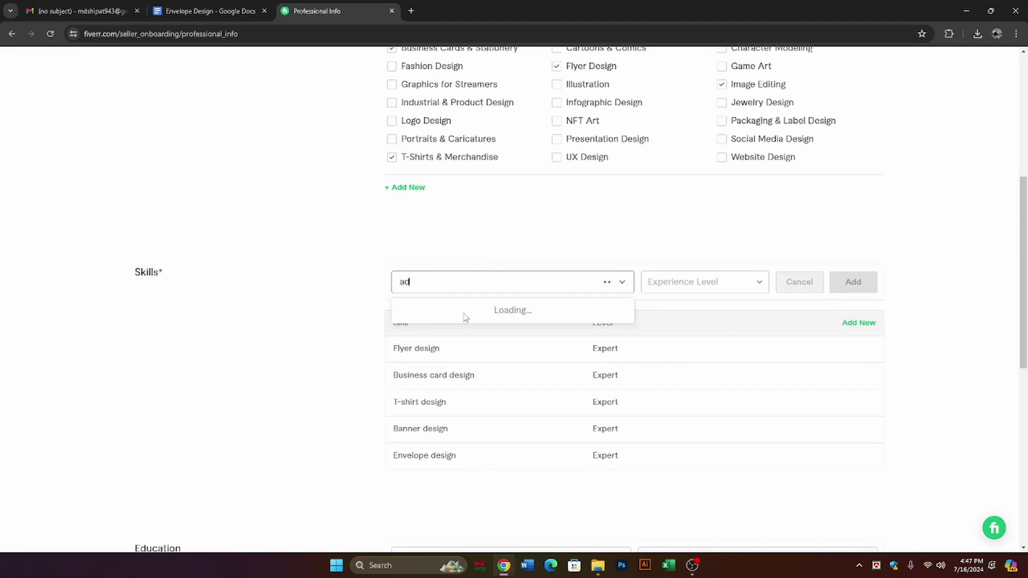
{"action": "type", "text": "ver"}
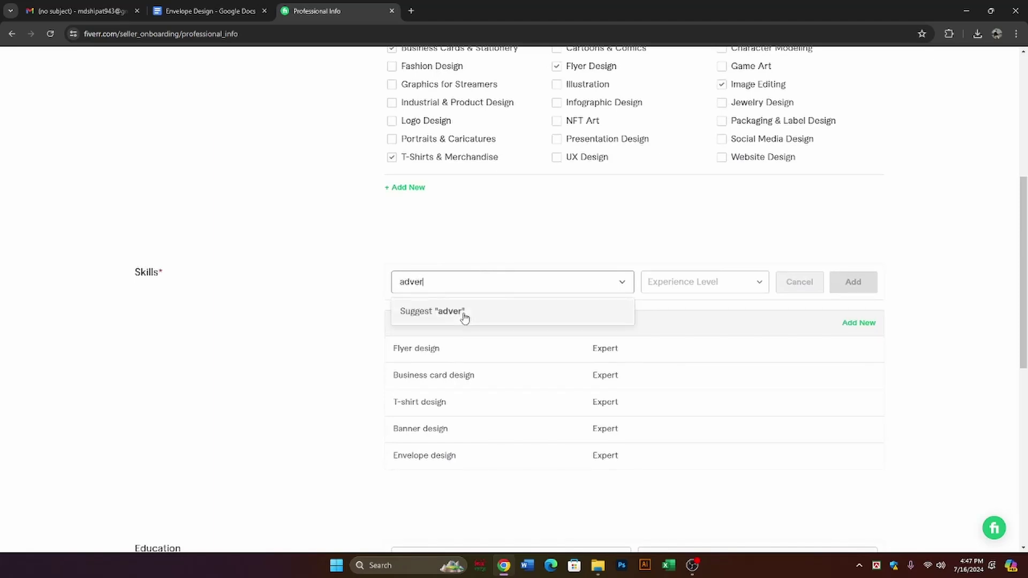
{"action": "type", "text": "tisi"}
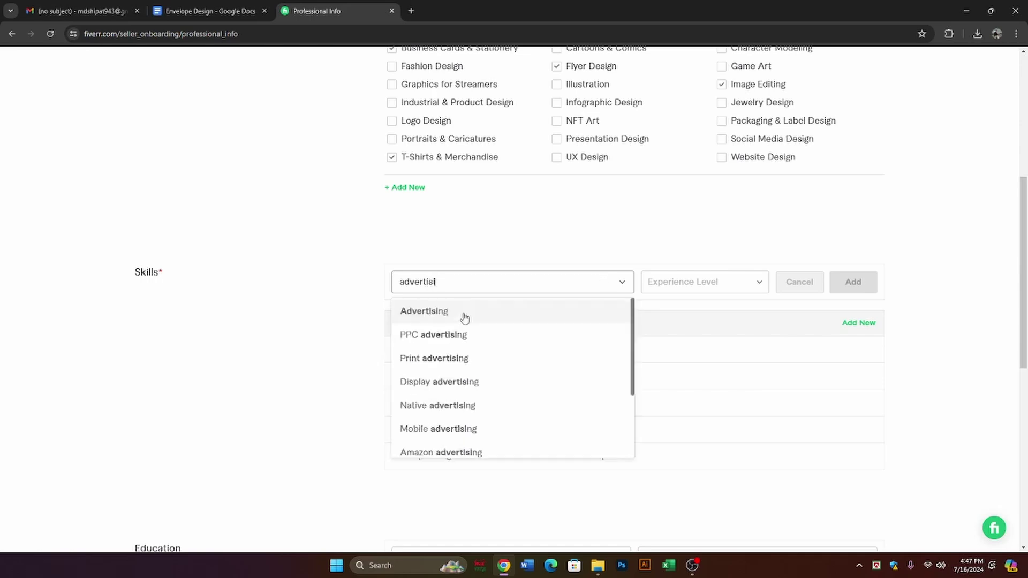
{"action": "left_click", "coordinate": [464, 316]}
{"action": "scroll", "coordinate": [450, 268], "scroll_direction": "up", "scroll_amount": 5}
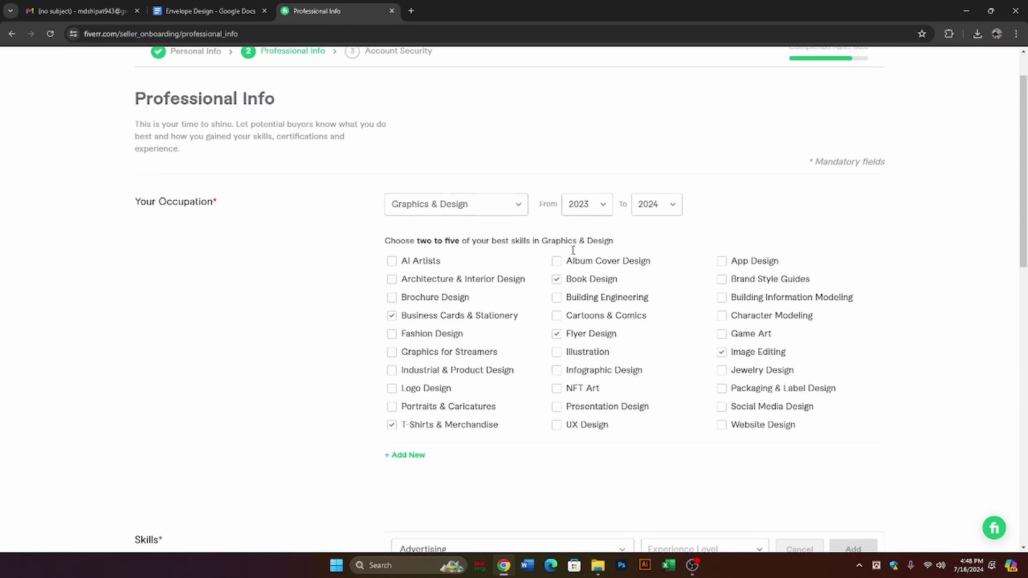
{"action": "scroll", "coordinate": [578, 405], "scroll_direction": "down", "scroll_amount": 5}
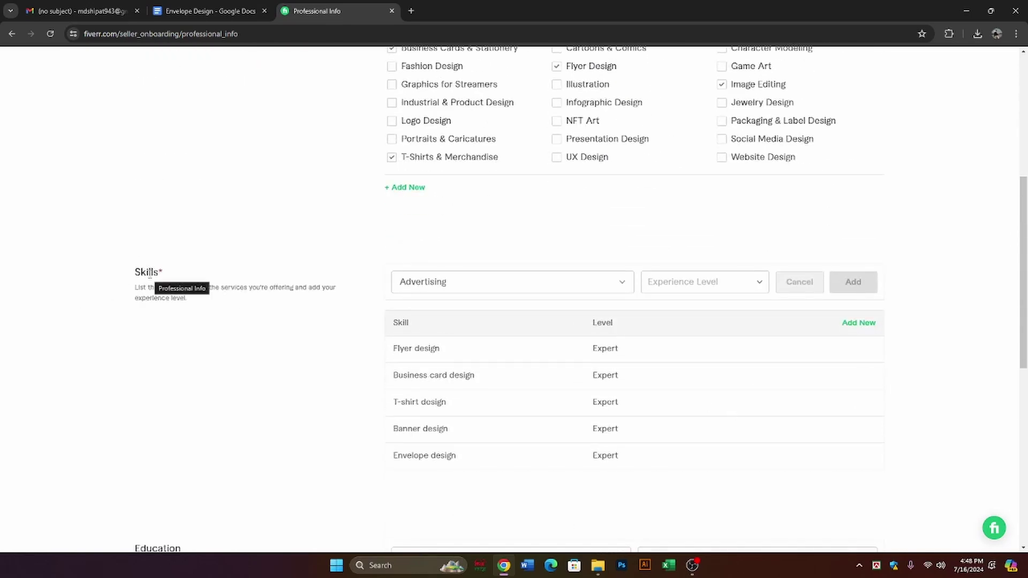
{"action": "left_click", "coordinate": [691, 290]}
{"action": "left_click", "coordinate": [687, 369]}
{"action": "left_click", "coordinate": [852, 282]}
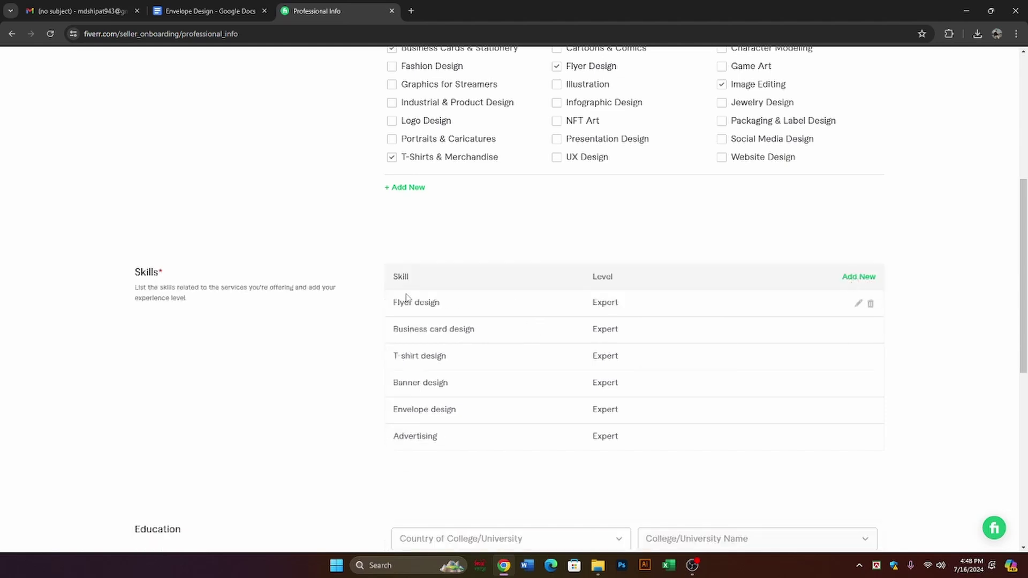
- Change the Advertising skill entry to Print advertising, keeping Expert level
{"action": "left_click", "coordinate": [849, 278]}
{"action": "left_click", "coordinate": [419, 289]}
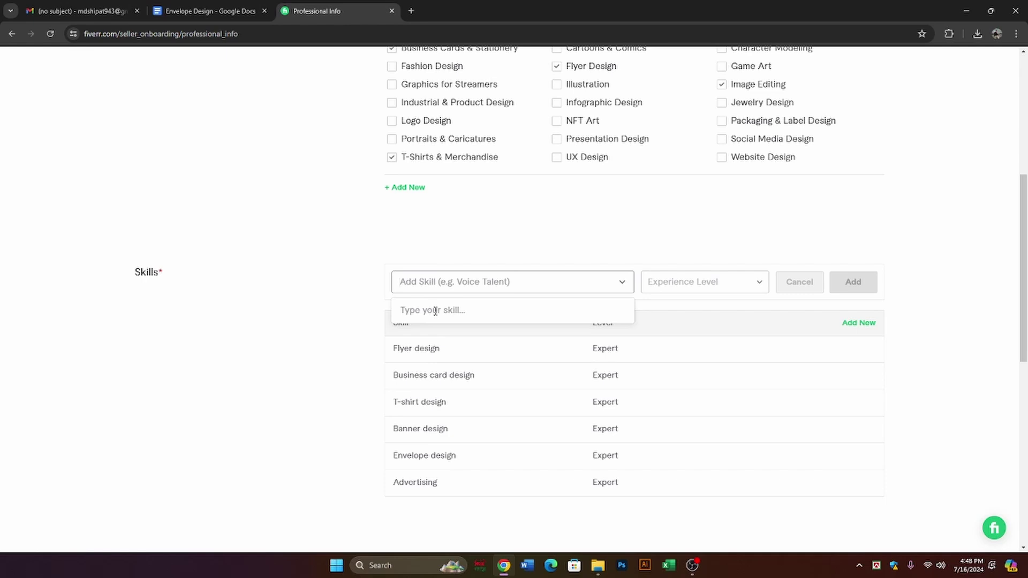
{"action": "left_click", "coordinate": [518, 493]}
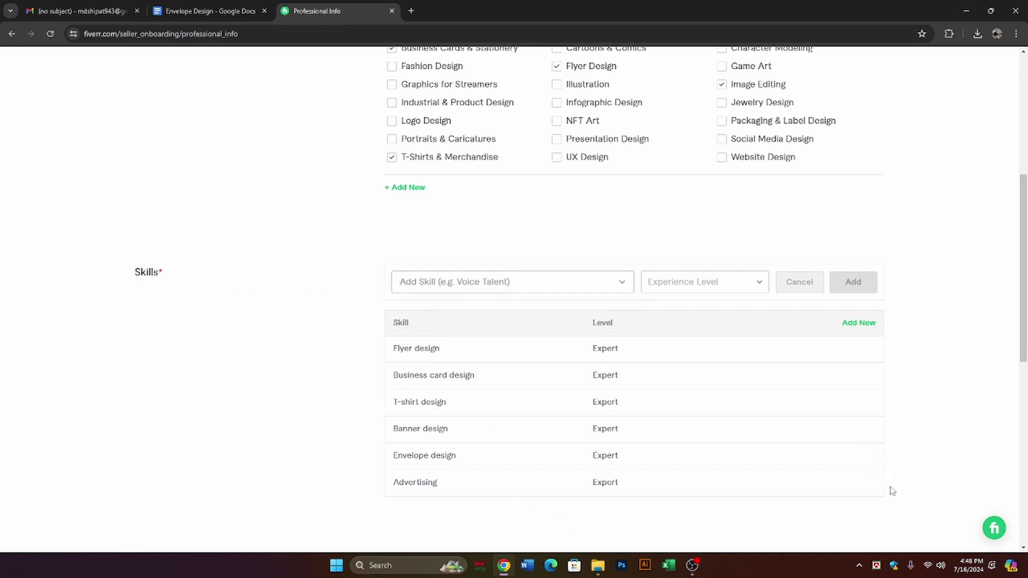
{"action": "left_click", "coordinate": [859, 483]}
{"action": "left_click", "coordinate": [459, 283]}
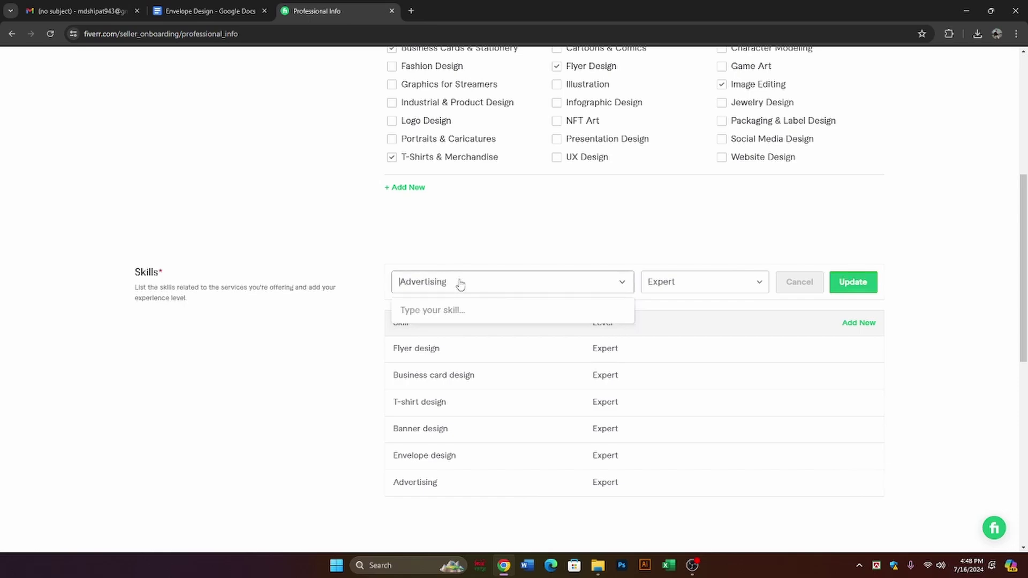
{"action": "type", "text": "adver"}
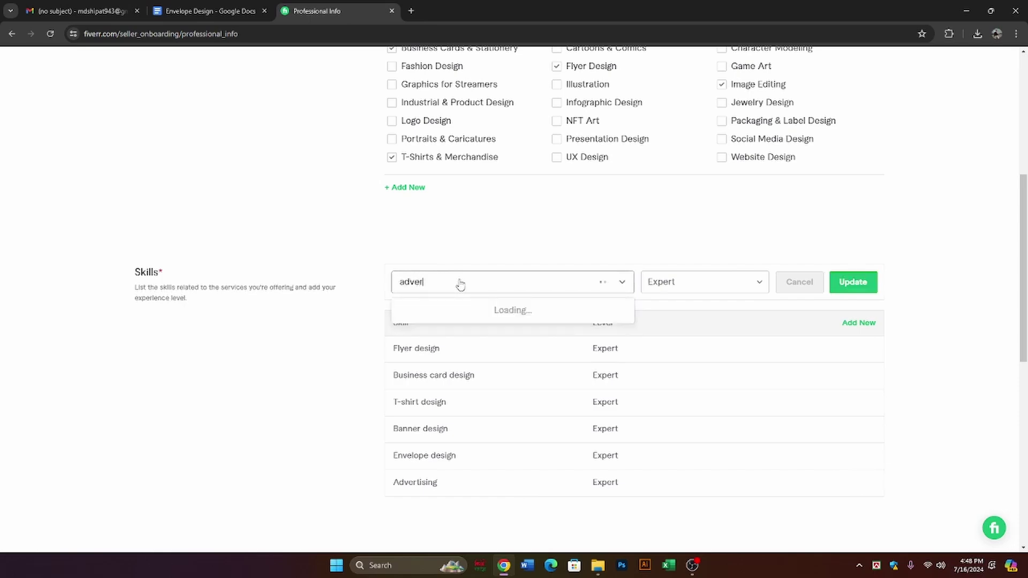
{"action": "type", "text": "tising"}
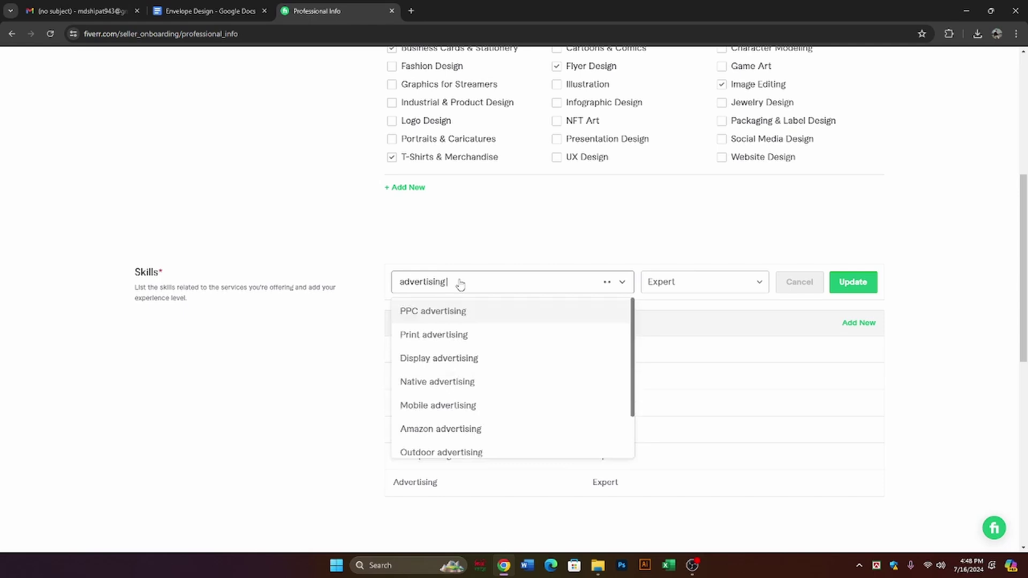
{"action": "type", "text": " banner"}
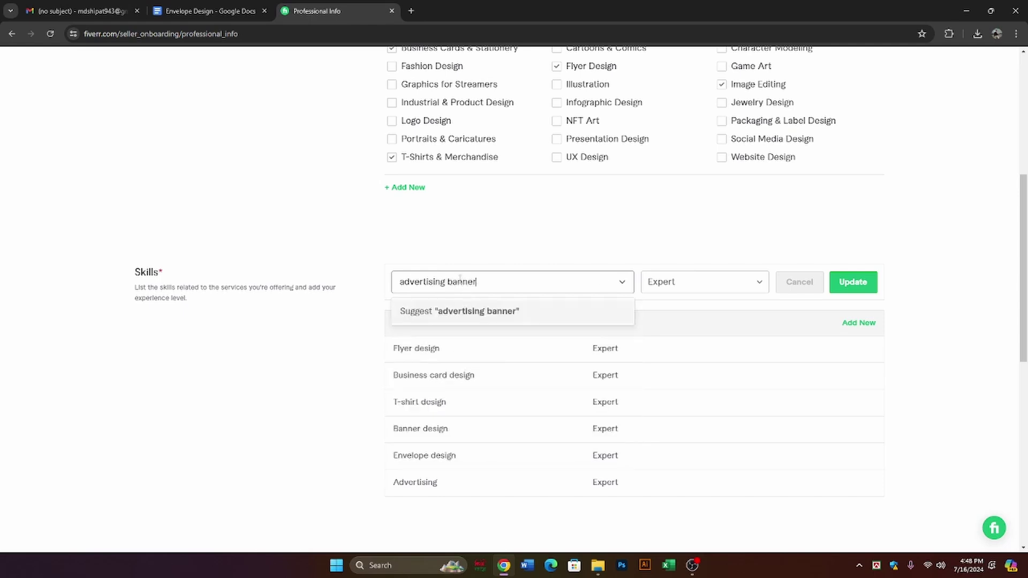
{"action": "key", "text": "BackSpace"}
{"action": "key", "text": "BackSpace"}
{"action": "key", "text": "BackSpace"}
{"action": "key", "text": "BackSpace"}
{"action": "key", "text": "BackSpace"}
{"action": "key", "text": "BackSpace"}
{"action": "key", "text": "BackSpace"}
{"action": "key", "text": "BackSpace"}
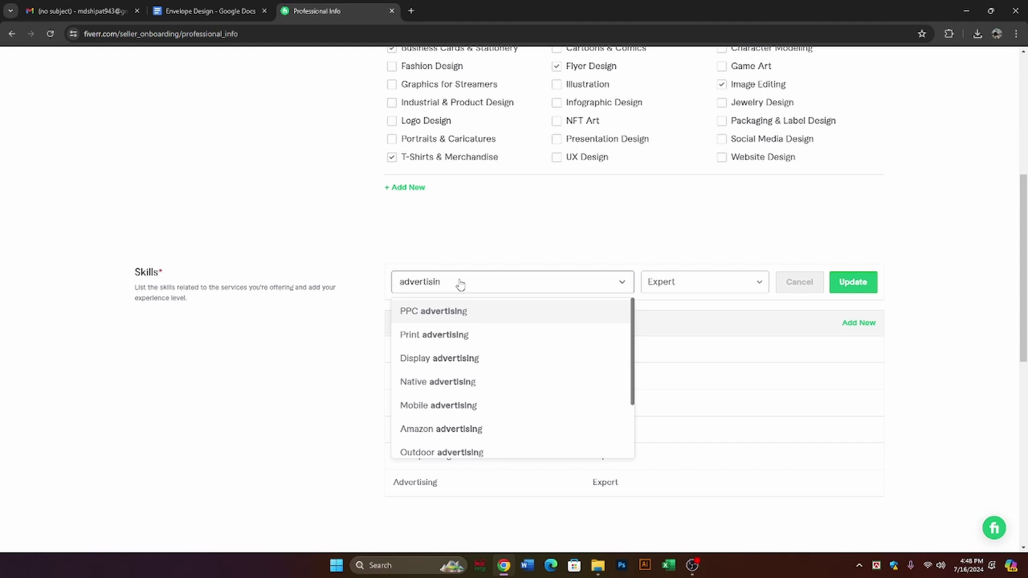
{"action": "type", "text": "g p"}
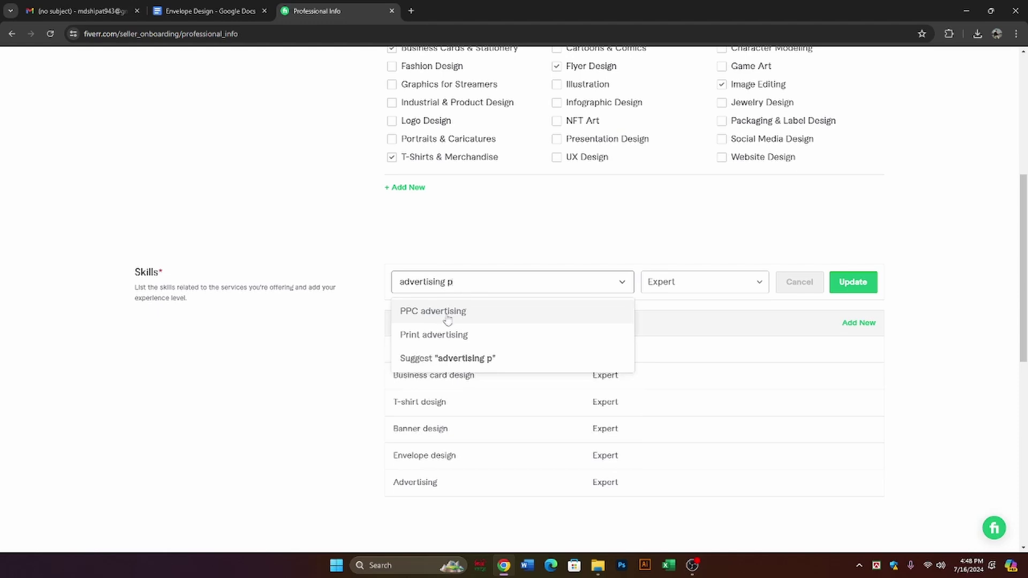
{"action": "left_click", "coordinate": [442, 340]}
{"action": "left_click", "coordinate": [748, 288]}
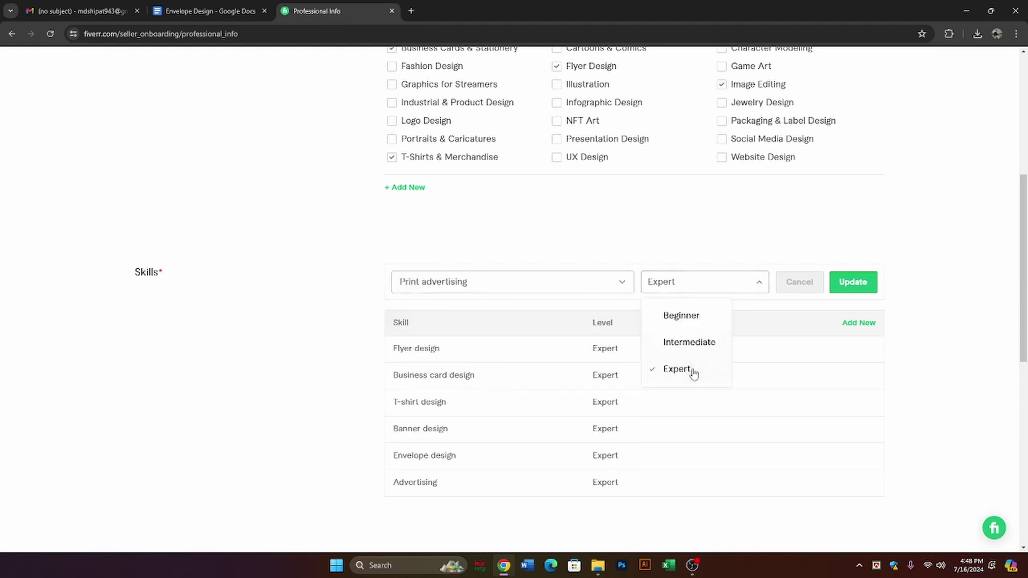
{"action": "left_click", "coordinate": [852, 283]}
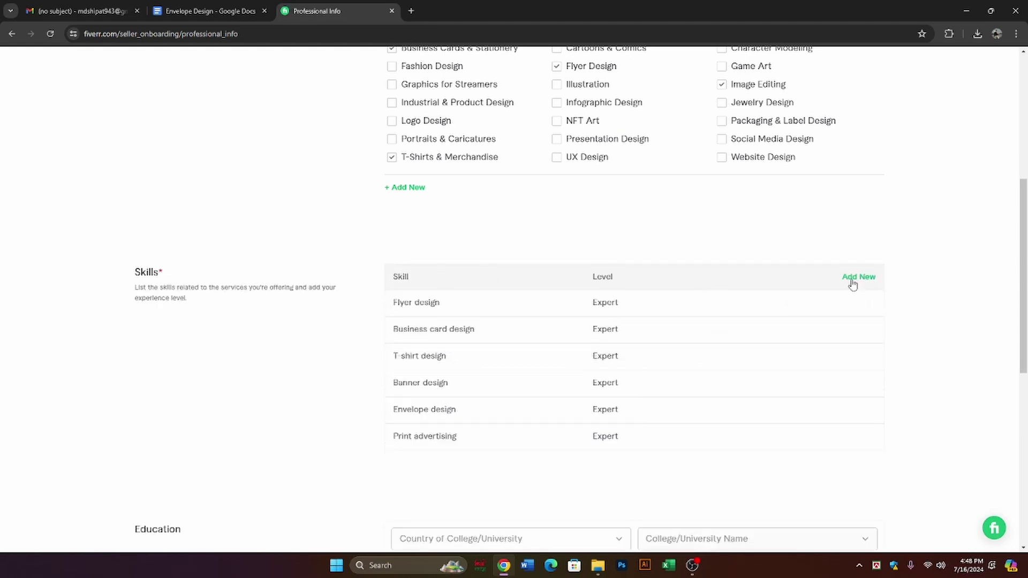
- Add Photo editing to Skills at Expert level
{"action": "left_click", "coordinate": [855, 279]}
{"action": "left_click", "coordinate": [397, 284]}
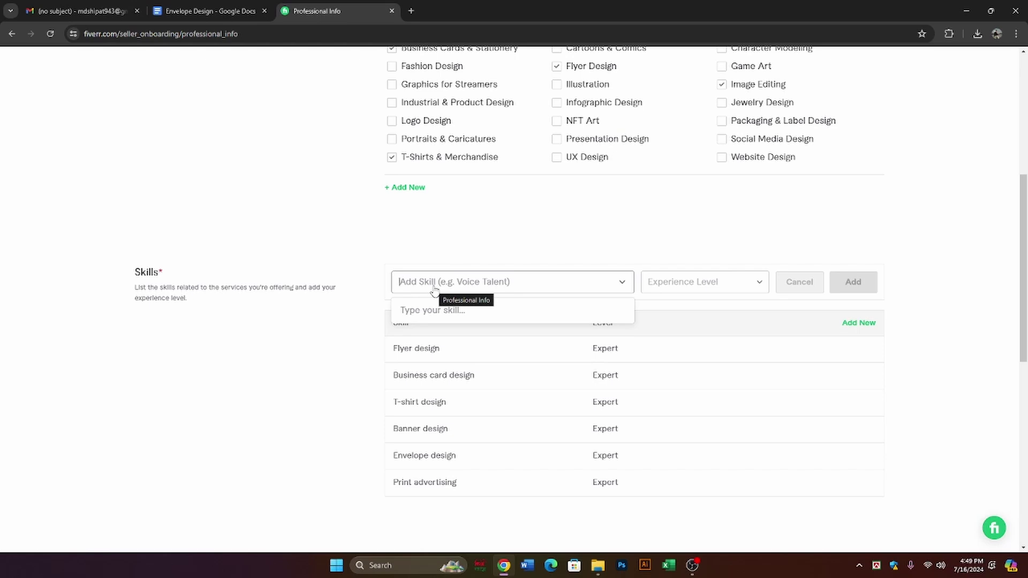
{"action": "type", "text": "photo"}
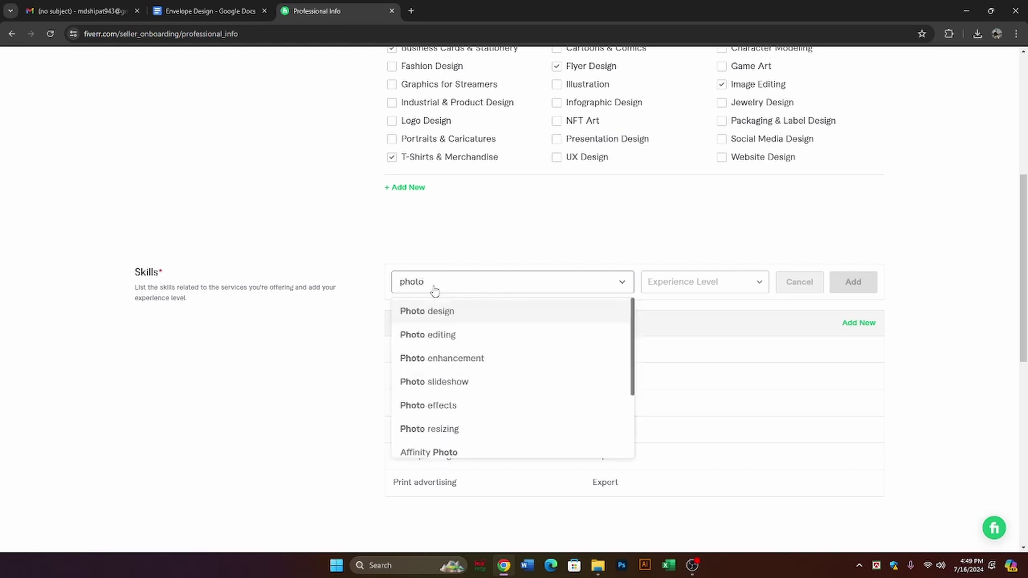
{"action": "left_click", "coordinate": [456, 336]}
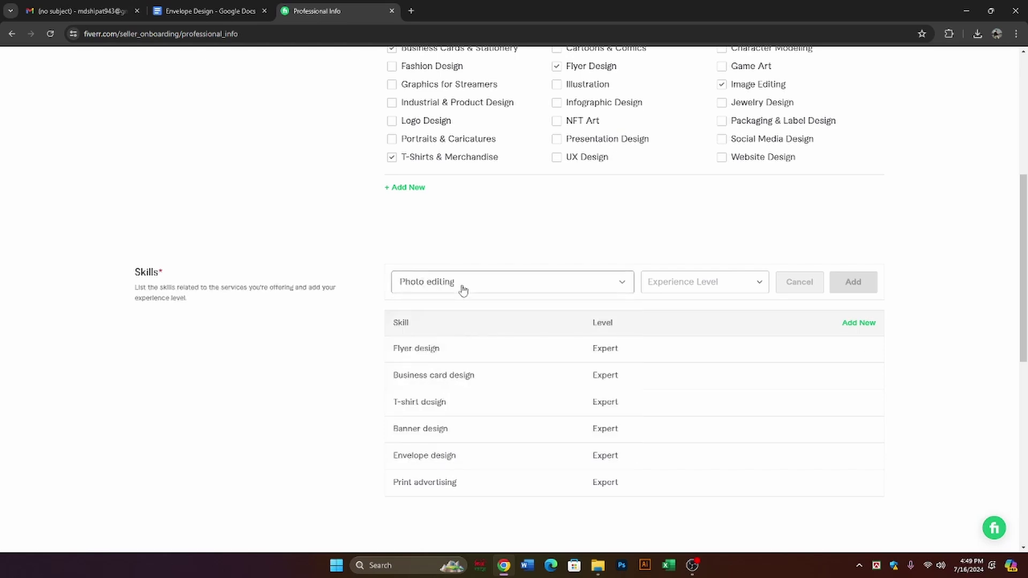
{"action": "left_click", "coordinate": [750, 282]}
{"action": "left_click", "coordinate": [689, 369]}
{"action": "left_click", "coordinate": [852, 282]}
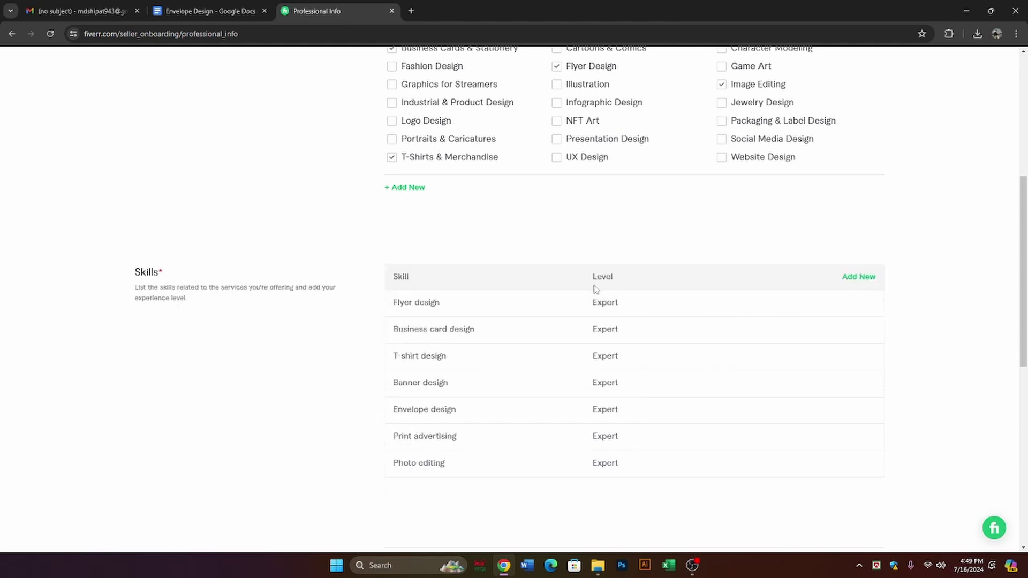
- Add Photo manipulation to Skills at Expert level and start a new skill entry
{"action": "left_click", "coordinate": [861, 278]}
{"action": "left_click", "coordinate": [485, 286]}
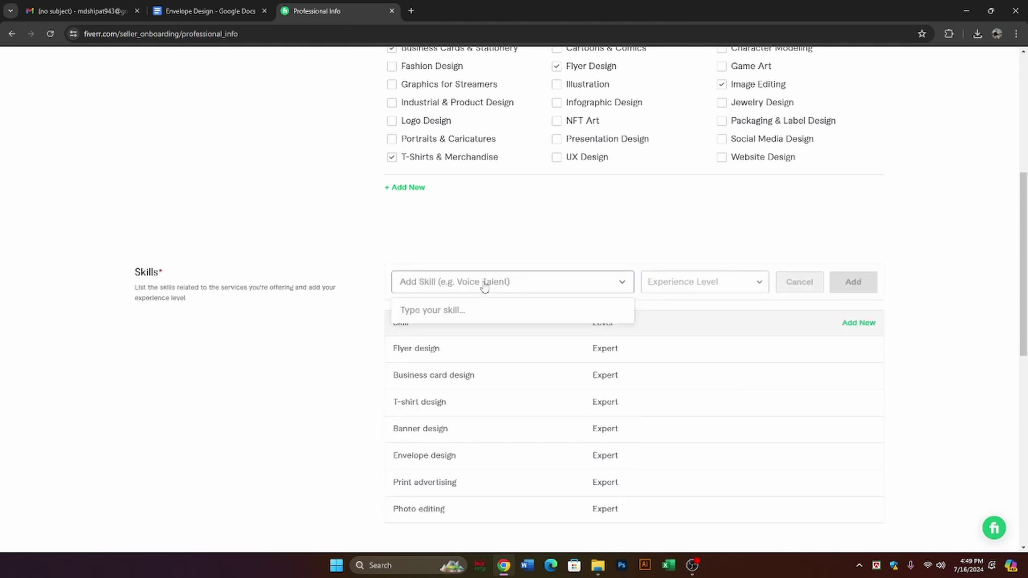
{"action": "type", "text": "menu"}
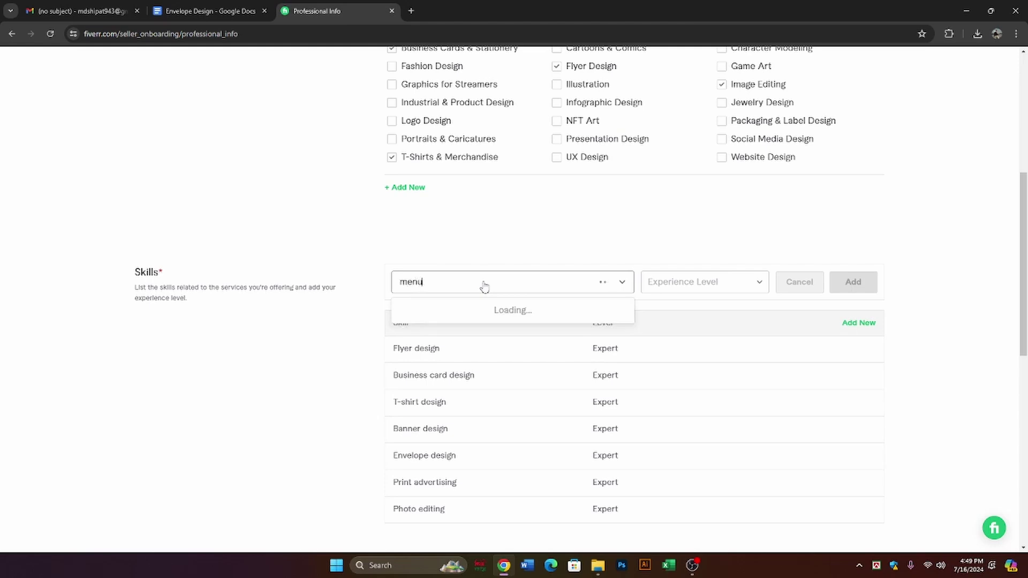
{"action": "type", "text": "p"}
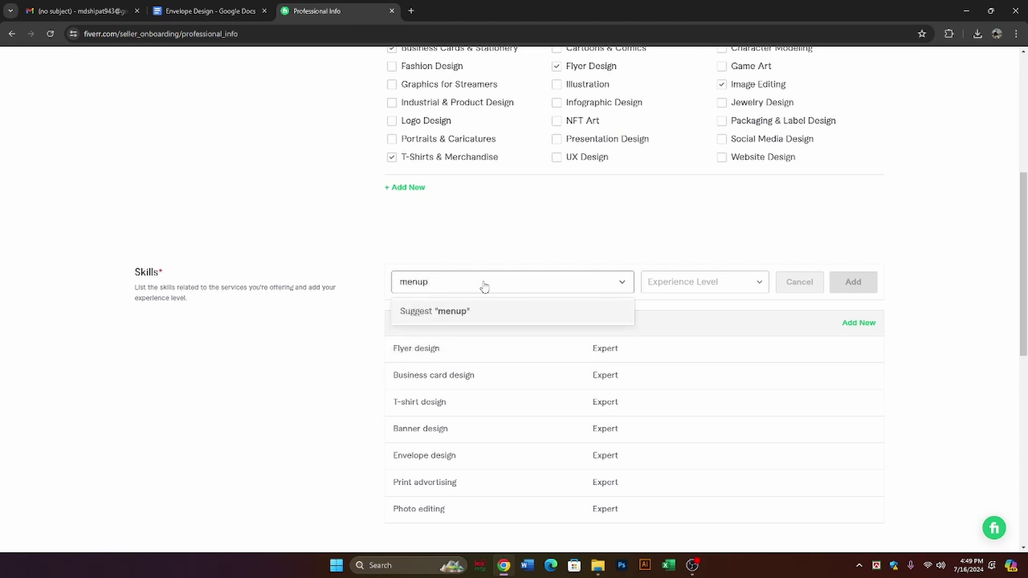
{"action": "type", "text": "olation"}
{"action": "key", "text": "BackSpace"}
{"action": "key", "text": "BackSpace"}
{"action": "key", "text": "BackSpace"}
{"action": "key", "text": "BackSpace"}
{"action": "key", "text": "BackSpace"}
{"action": "key", "text": "BackSpace"}
{"action": "key", "text": "BackSpace"}
{"action": "key", "text": "BackSpace"}
{"action": "key", "text": "BackSpace"}
{"action": "key", "text": "BackSpace"}
{"action": "key", "text": "BackSpace"}
{"action": "key", "text": "BackSpace"}
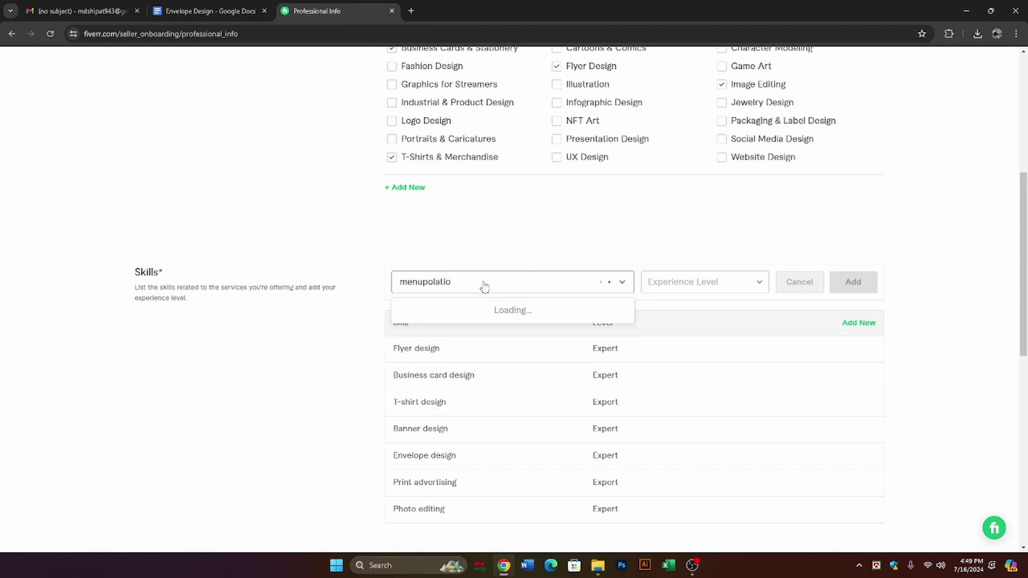
{"action": "type", "text": "Photo"}
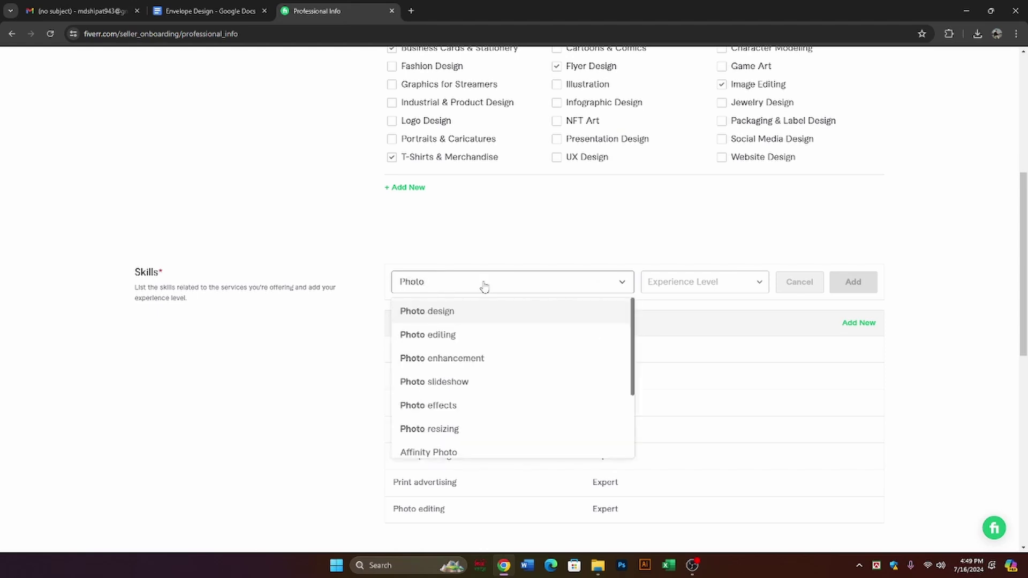
{"action": "type", "text": " M"}
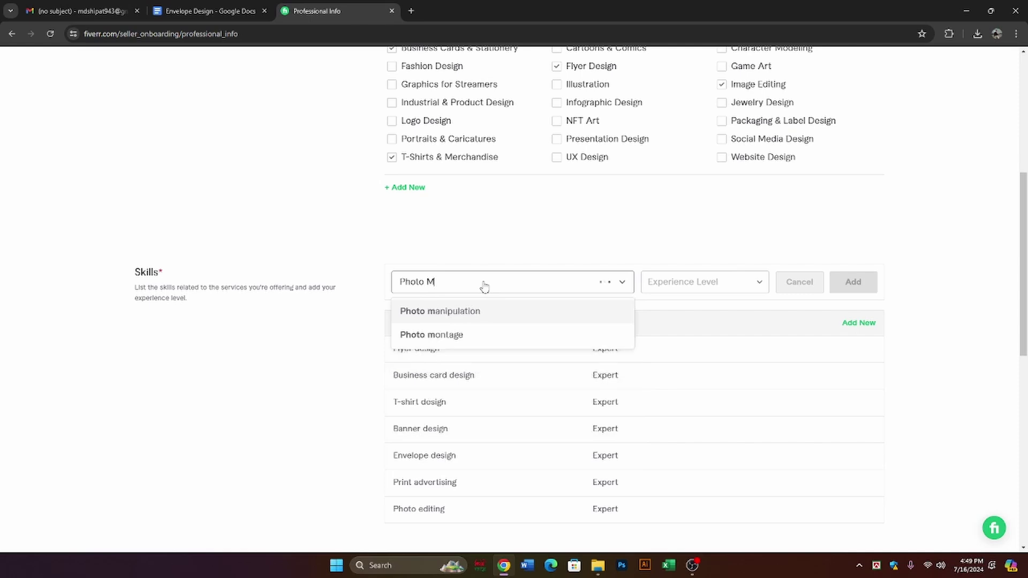
{"action": "left_click", "coordinate": [490, 315]}
{"action": "left_click", "coordinate": [746, 289]}
{"action": "left_click", "coordinate": [691, 375]}
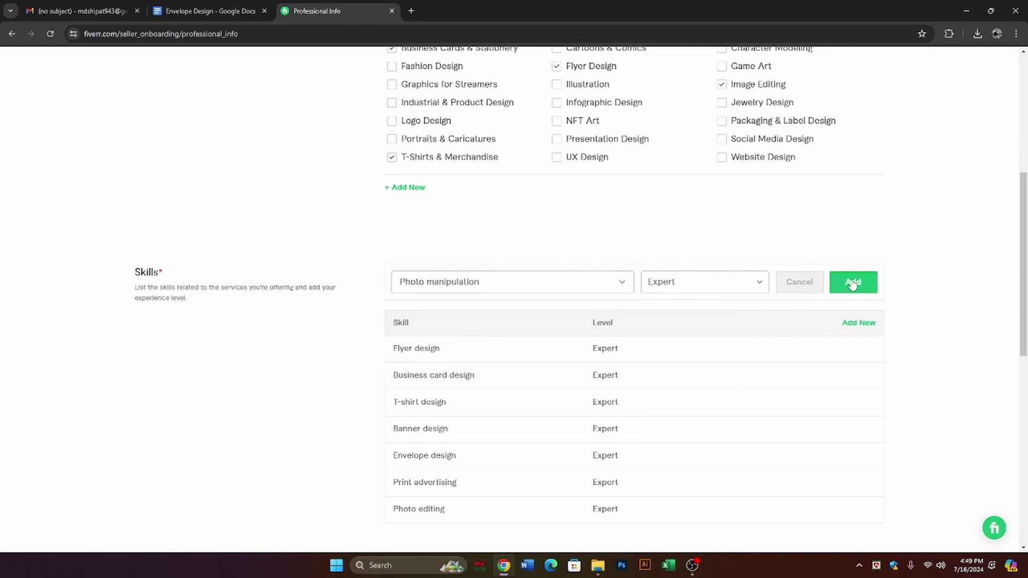
{"action": "left_click", "coordinate": [853, 282]}
{"action": "left_click", "coordinate": [859, 277]}
- Add Image retouching as a skill at Expert level
{"action": "left_click", "coordinate": [532, 292]}
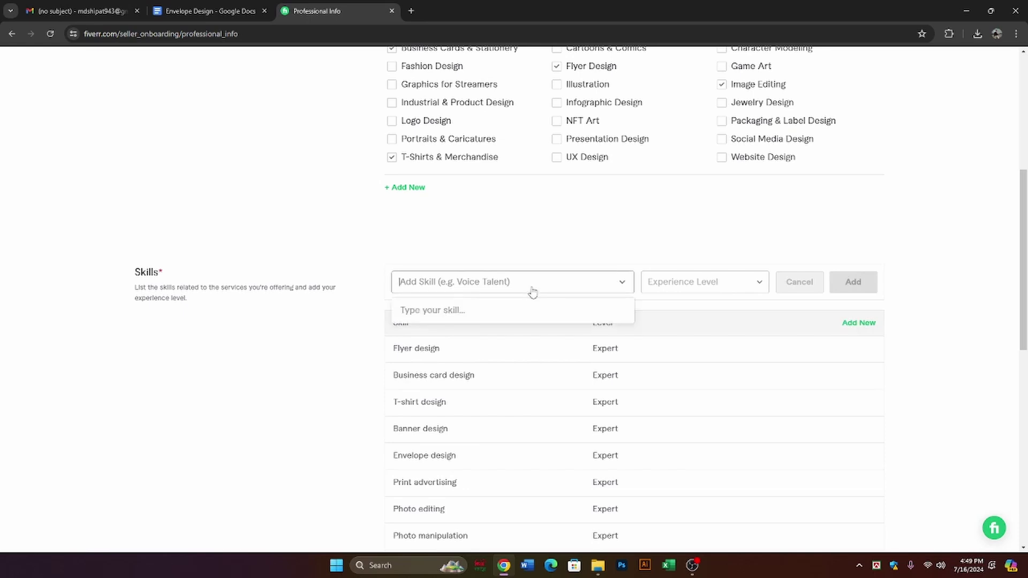
{"action": "type", "text": "iuj"}
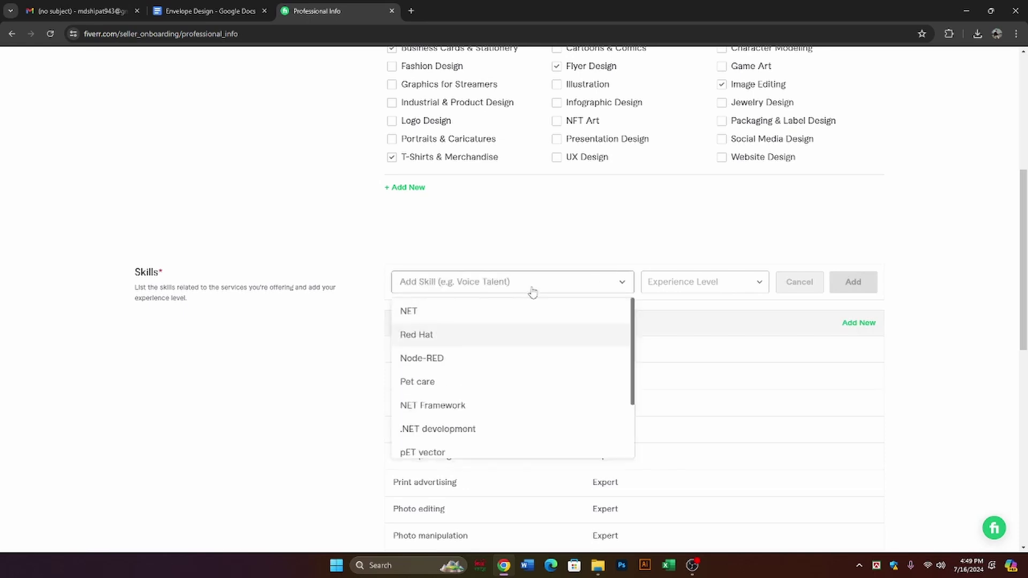
{"action": "key", "text": "BackSpace"}
{"action": "key", "text": "BackSpace"}
{"action": "key", "text": "BackSpace"}
{"action": "type", "text": "im"}
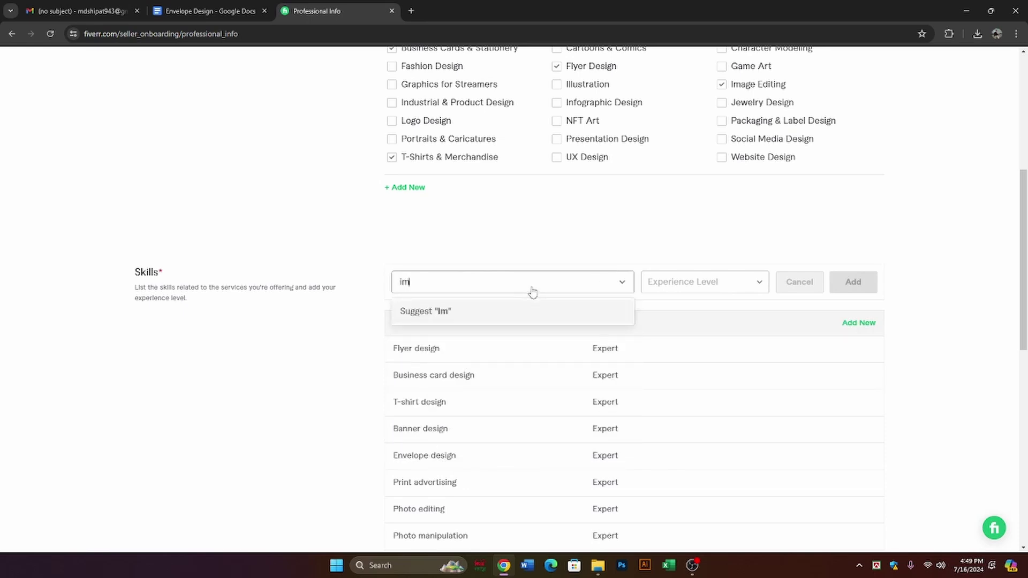
{"action": "type", "text": "age reto"}
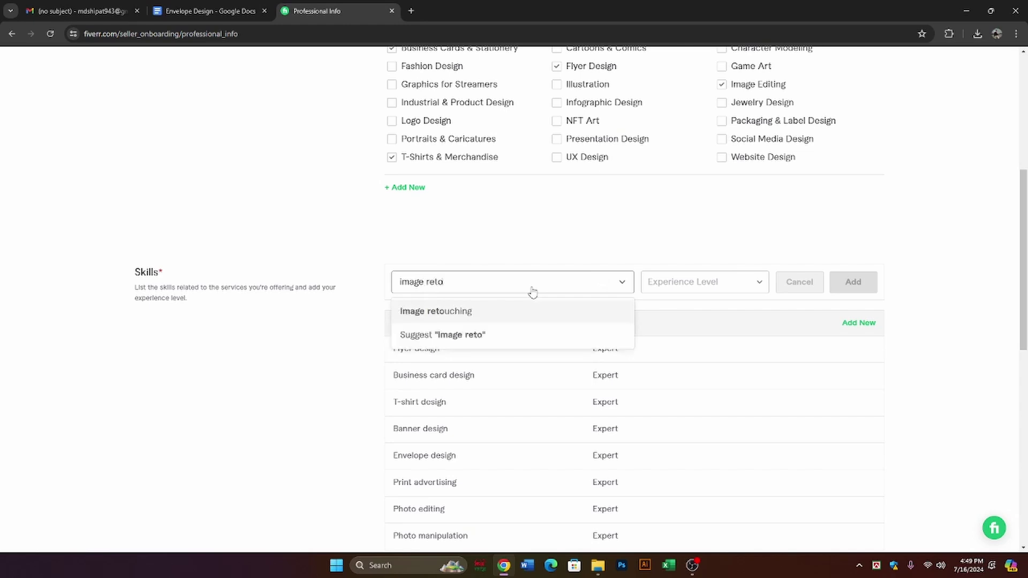
{"action": "left_click", "coordinate": [507, 312]}
{"action": "left_click", "coordinate": [669, 282]}
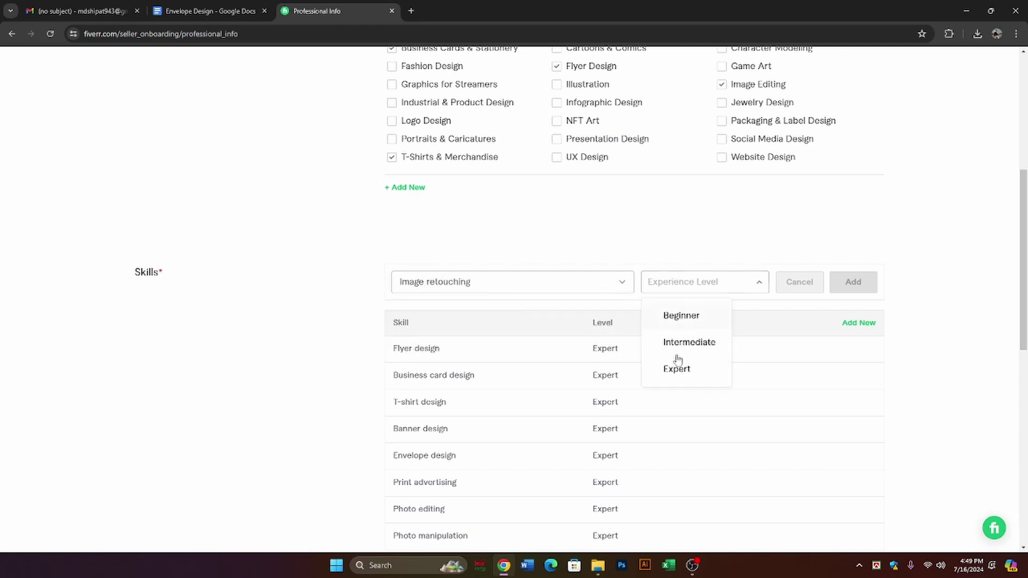
{"action": "left_click", "coordinate": [678, 369]}
{"action": "left_click", "coordinate": [843, 281]}
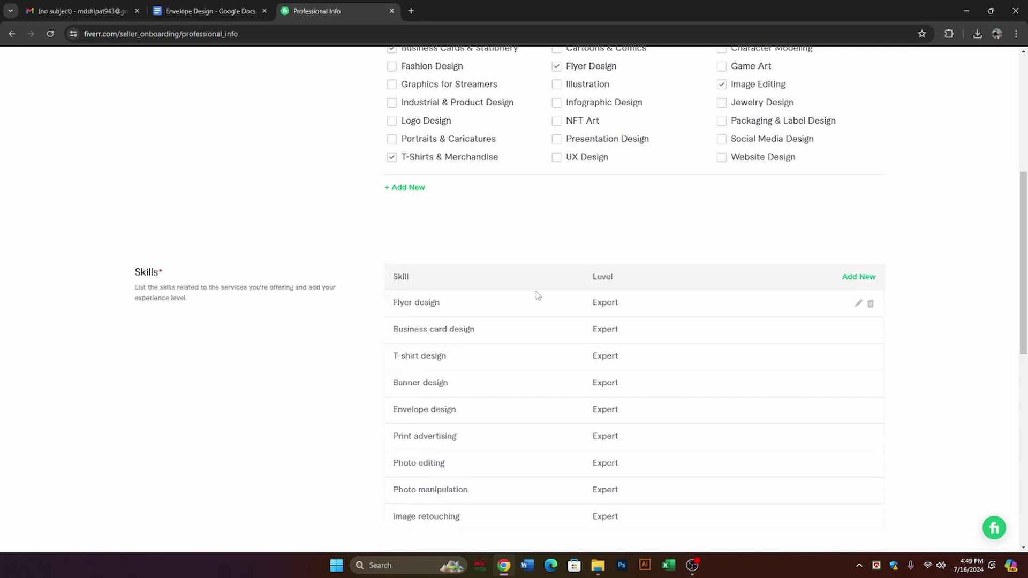
- Add packet design as a suggested new skill at Expert level
{"action": "left_click", "coordinate": [856, 277]}
{"action": "left_click", "coordinate": [448, 289]}
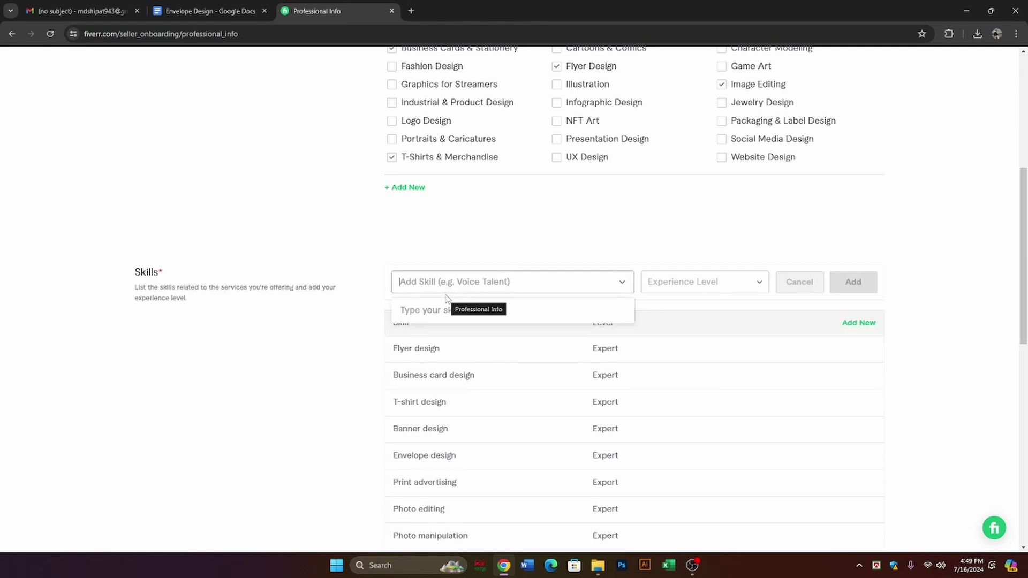
{"action": "type", "text": "packet"}
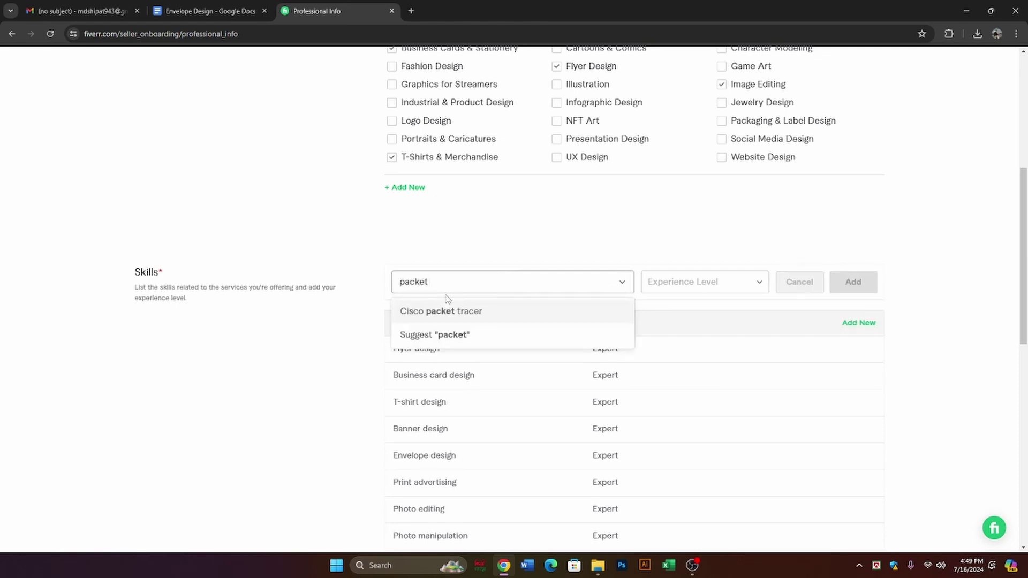
{"action": "type", "text": " d"}
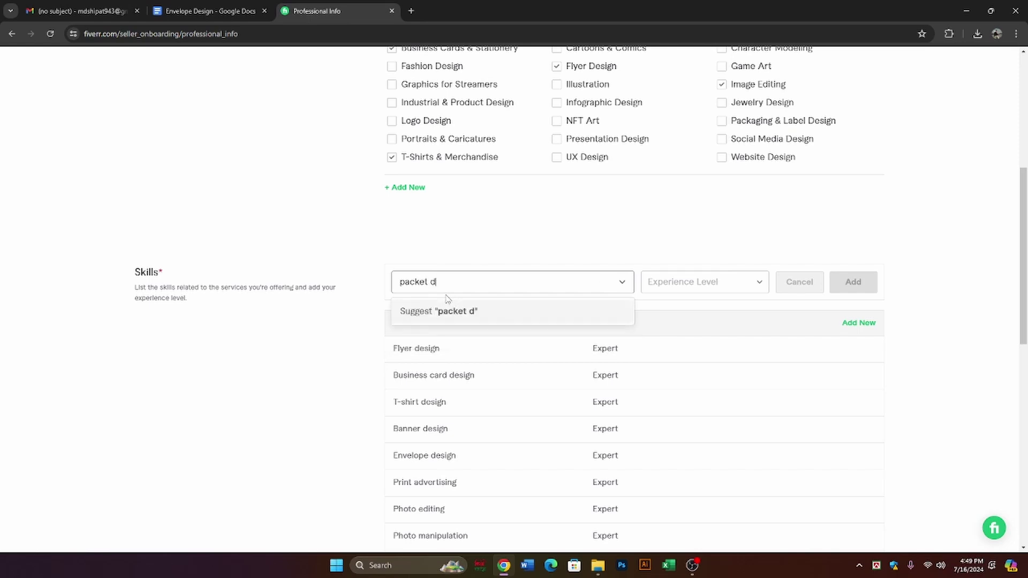
{"action": "type", "text": "esign"}
{"action": "left_click", "coordinate": [461, 316]}
{"action": "left_click", "coordinate": [759, 285]}
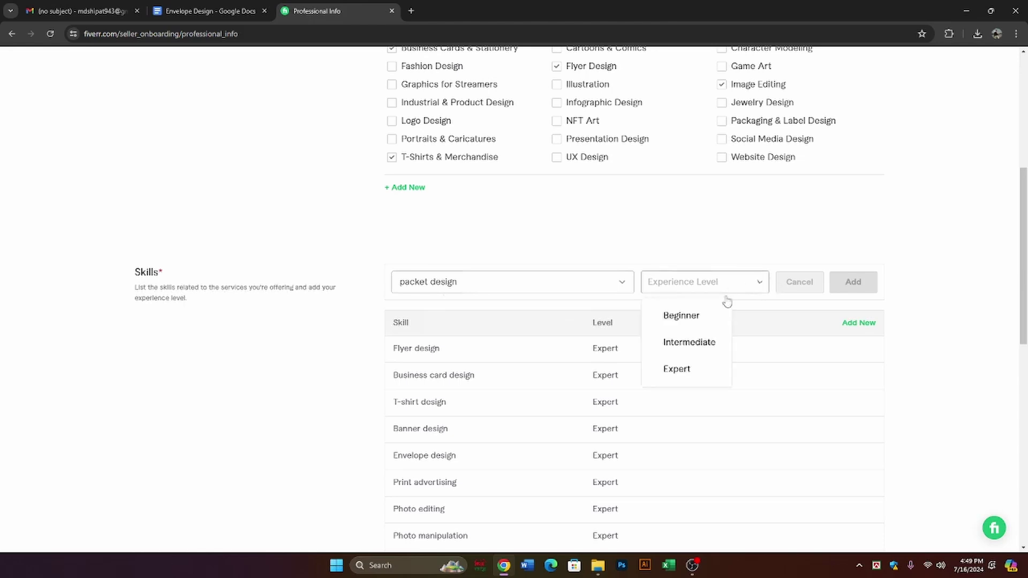
{"action": "left_click", "coordinate": [677, 368]}
{"action": "left_click", "coordinate": [854, 282]}
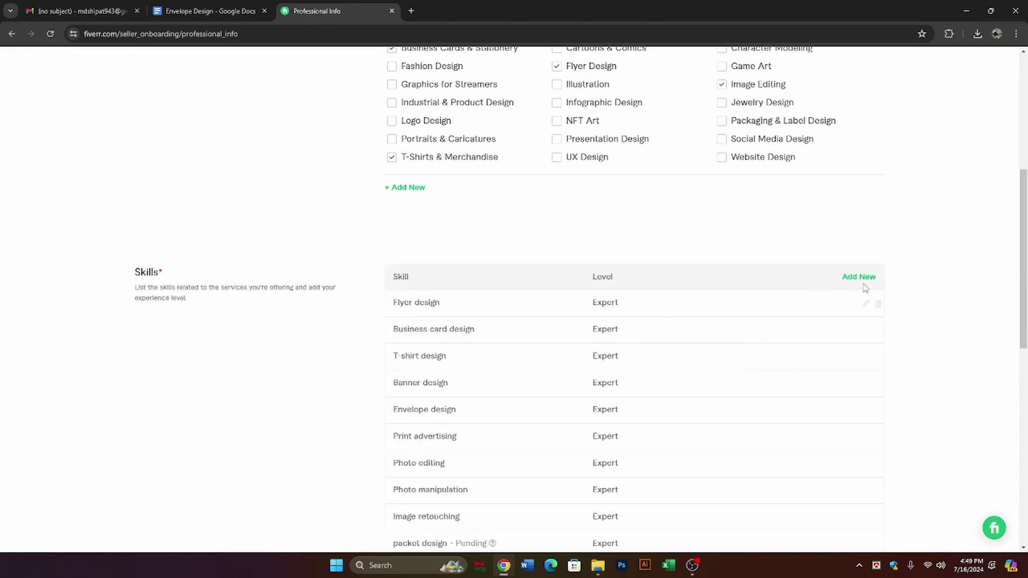
- Pick Background removal as the next skill with Expert experience level
{"action": "left_click", "coordinate": [863, 277]}
{"action": "left_click", "coordinate": [482, 289]}
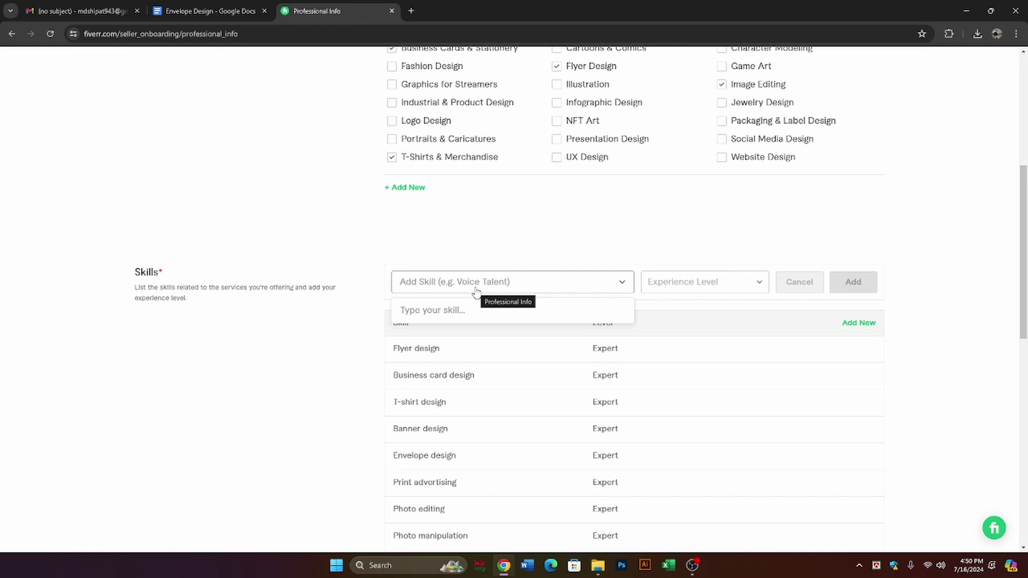
{"action": "type", "text": "Image ba"}
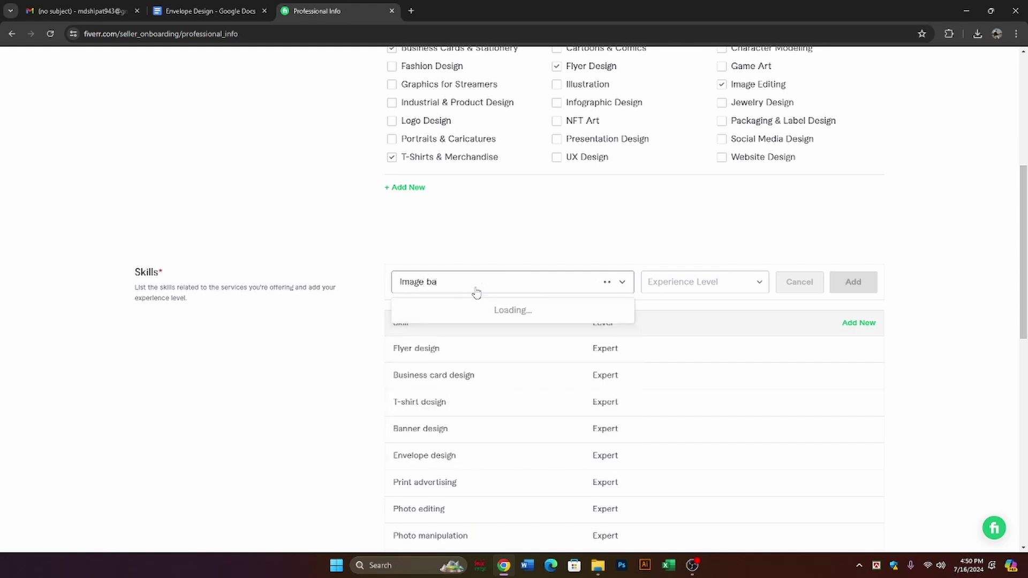
{"action": "type", "text": "ck"}
{"action": "key", "text": "ctrl+a"}
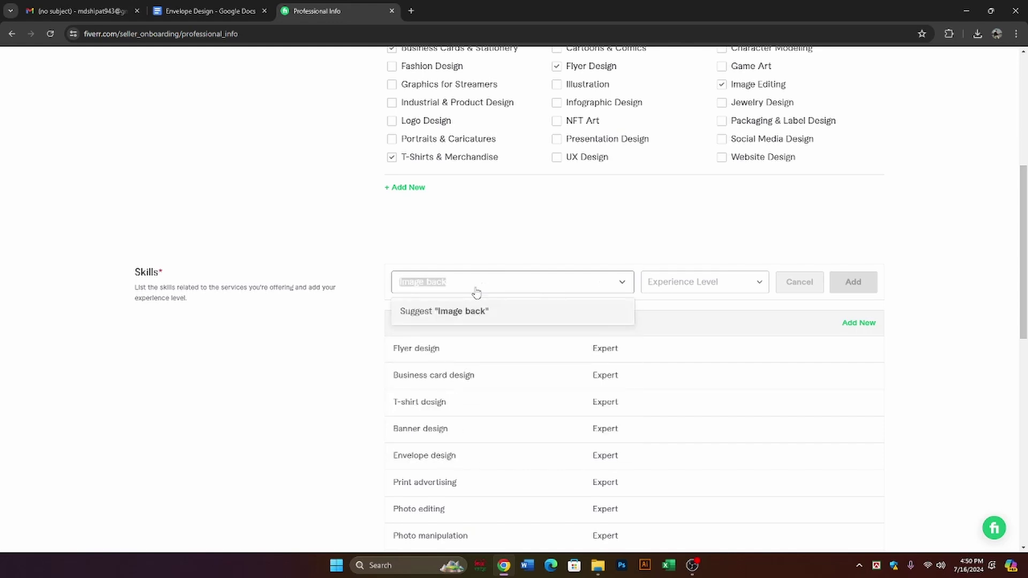
{"action": "type", "text": "back"}
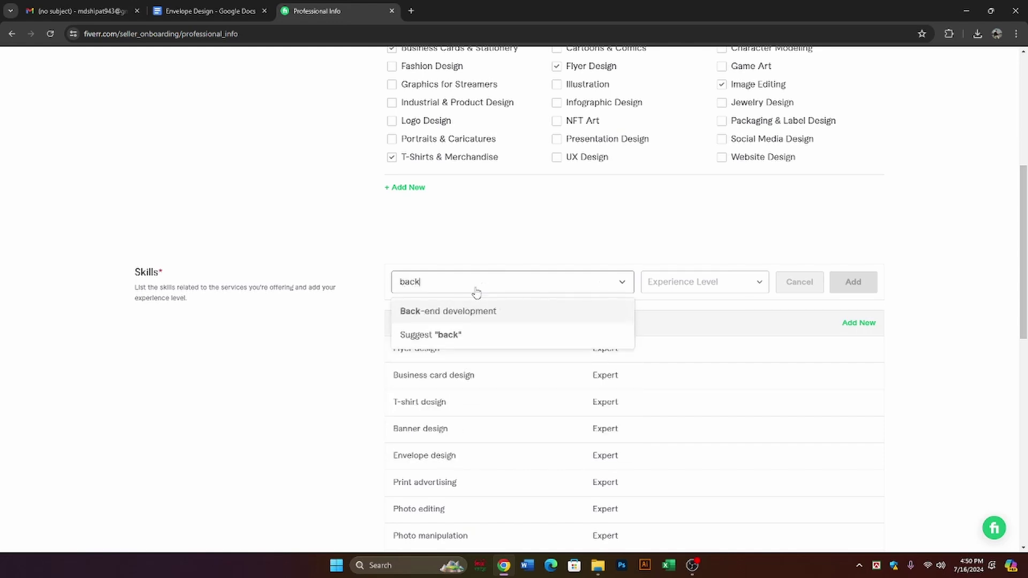
{"action": "type", "text": "groun"}
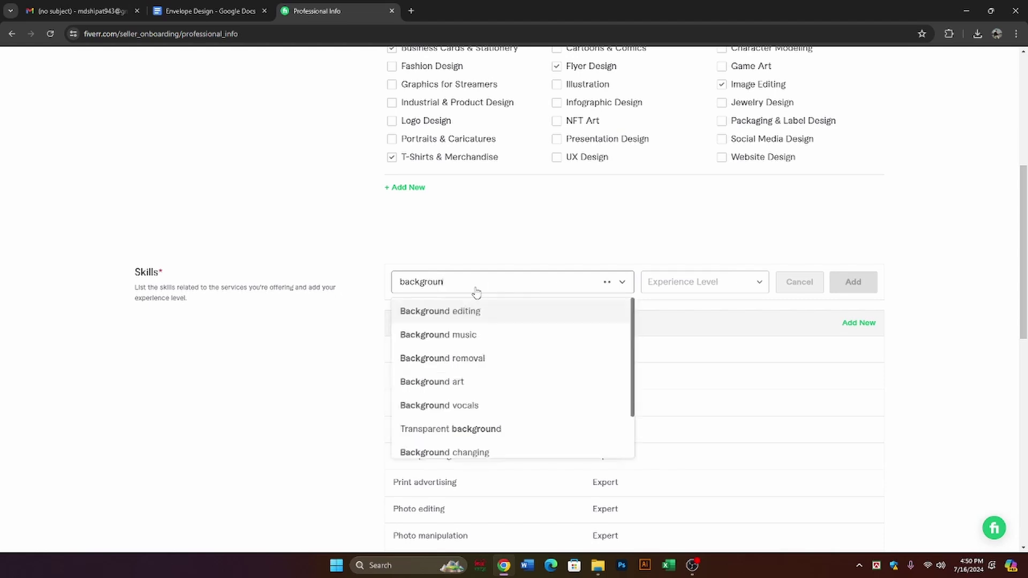
{"action": "left_click", "coordinate": [461, 362]}
{"action": "left_click", "coordinate": [698, 288]}
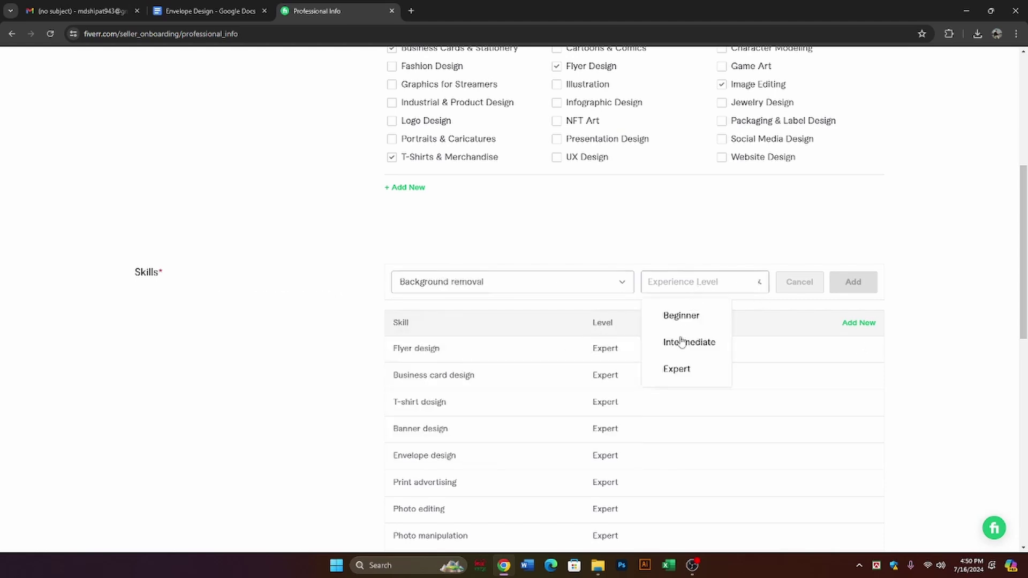
{"action": "left_click", "coordinate": [678, 367]}
- Add Background removal to the skills table and set the college country to Bangladesh
{"action": "left_click", "coordinate": [850, 281]}
{"action": "scroll", "coordinate": [576, 372], "scroll_direction": "down", "scroll_amount": 7}
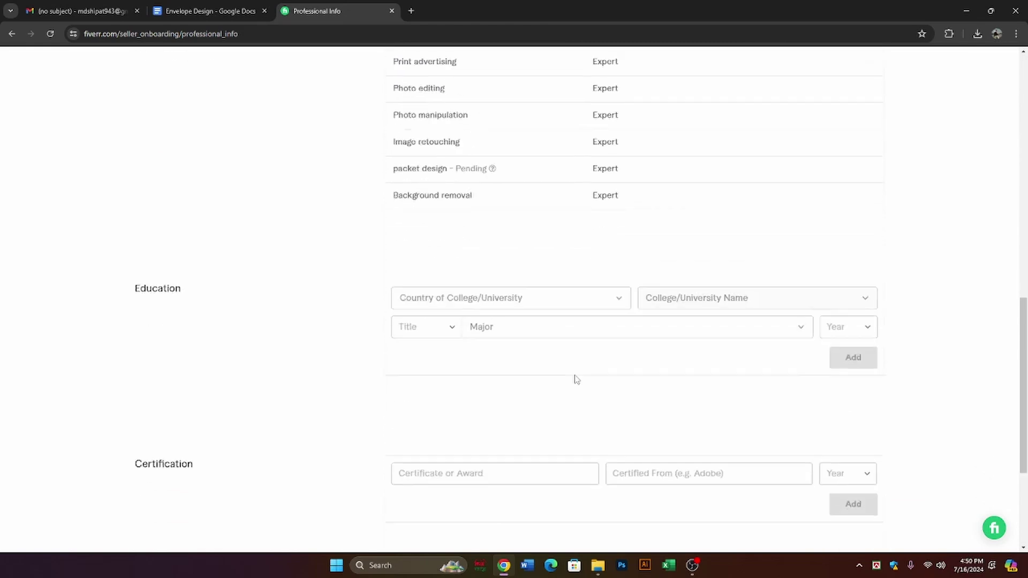
{"action": "left_click", "coordinate": [428, 331]}
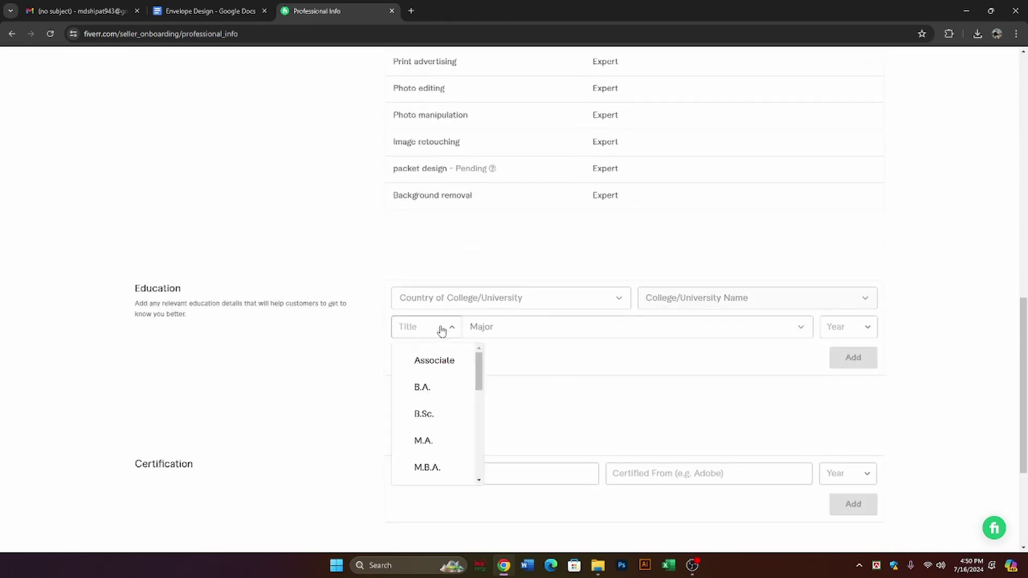
{"action": "left_click", "coordinate": [489, 300]}
{"action": "scroll", "coordinate": [459, 423], "scroll_direction": "down", "scroll_amount": 7}
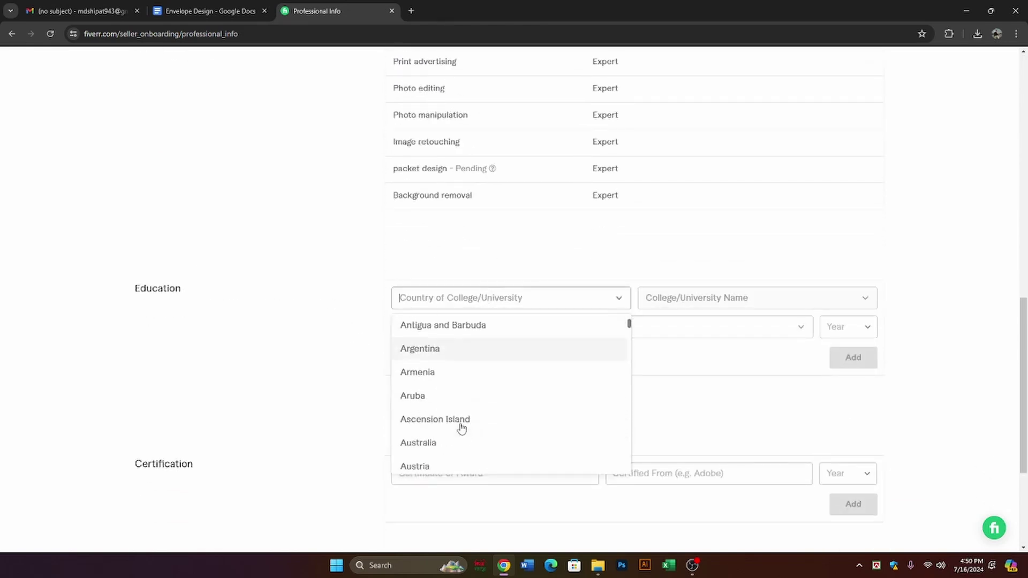
{"action": "left_click", "coordinate": [479, 411]}
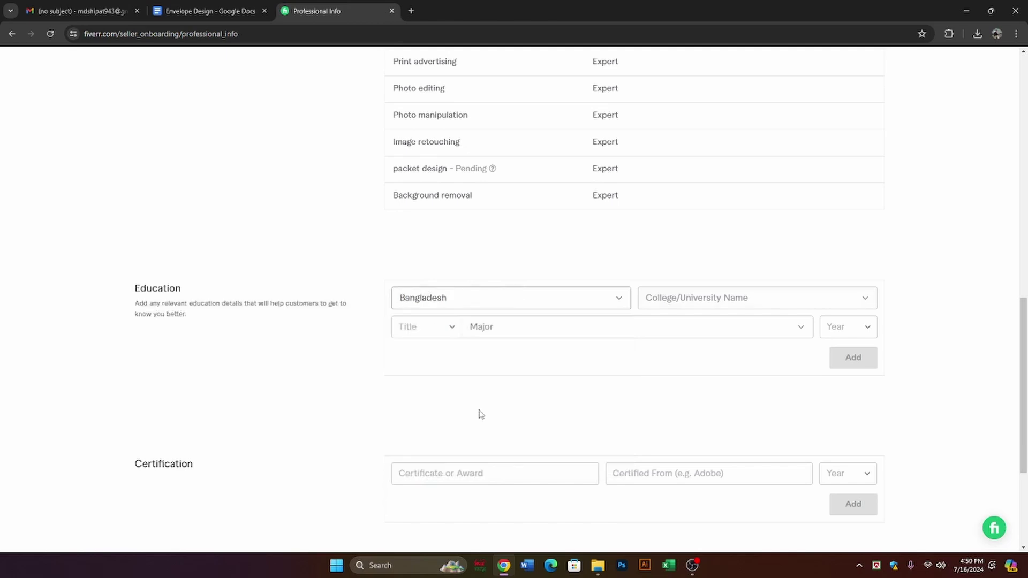
{"action": "scroll", "coordinate": [584, 261], "scroll_direction": "up", "scroll_amount": 4}
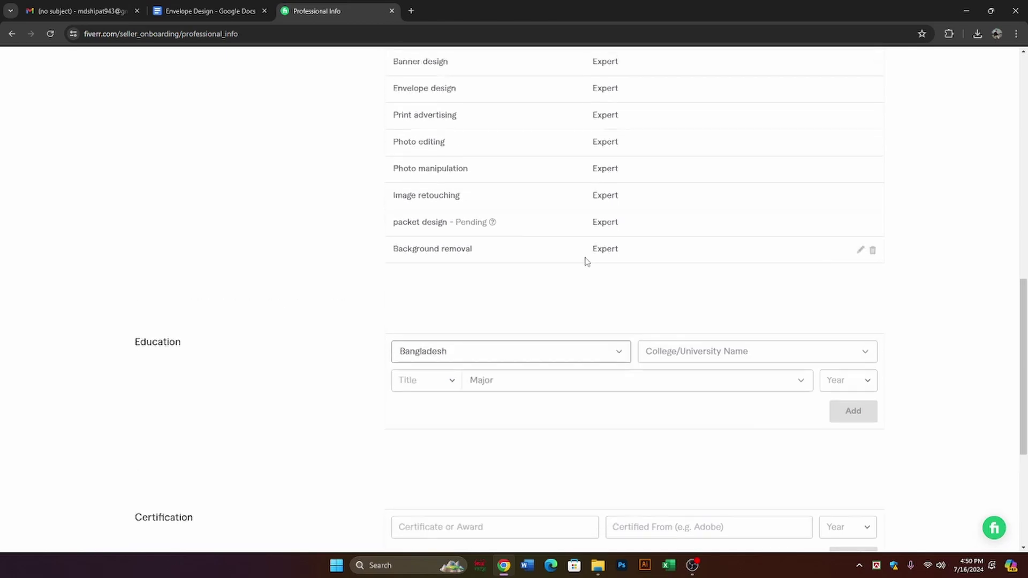
{"action": "scroll", "coordinate": [669, 236], "scroll_direction": "down", "scroll_amount": 5}
- Enter Govt Hazi Abdul Baten Collage as the college name
{"action": "left_click", "coordinate": [712, 249]}
{"action": "left_click", "coordinate": [667, 252]}
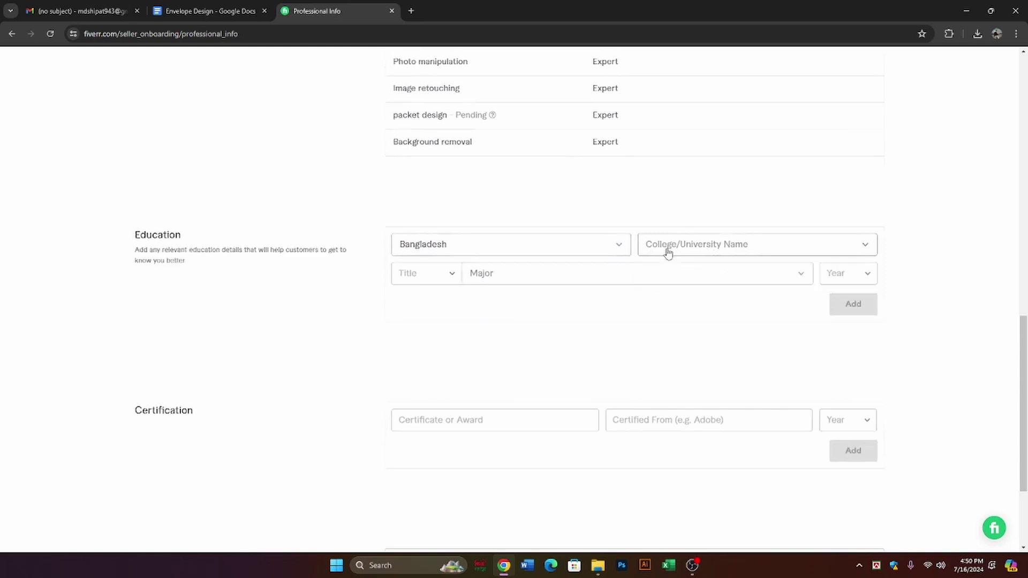
{"action": "left_click", "coordinate": [668, 252]}
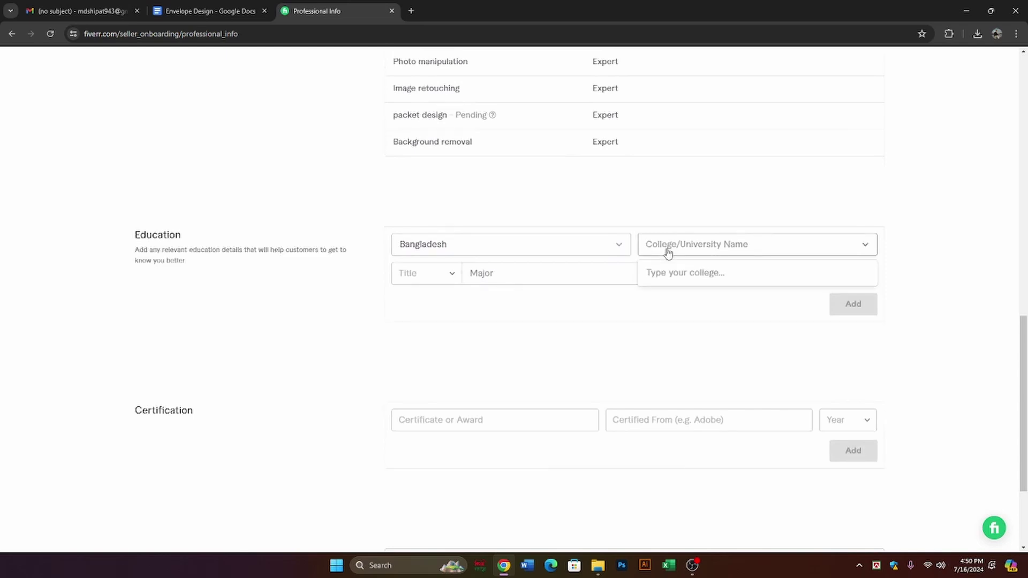
{"action": "type", "text": "Gov"}
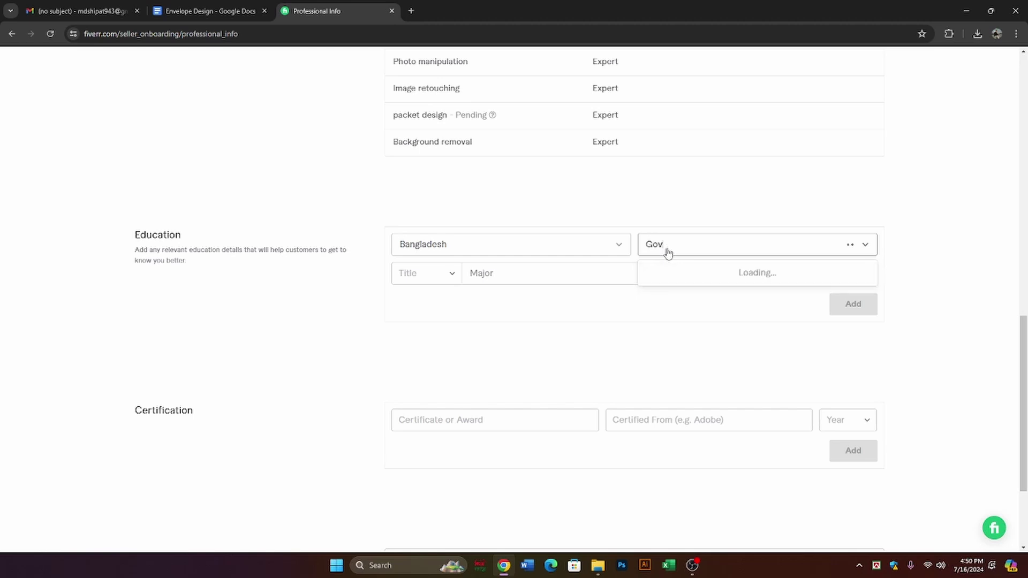
{"action": "type", "text": "t Hazi "}
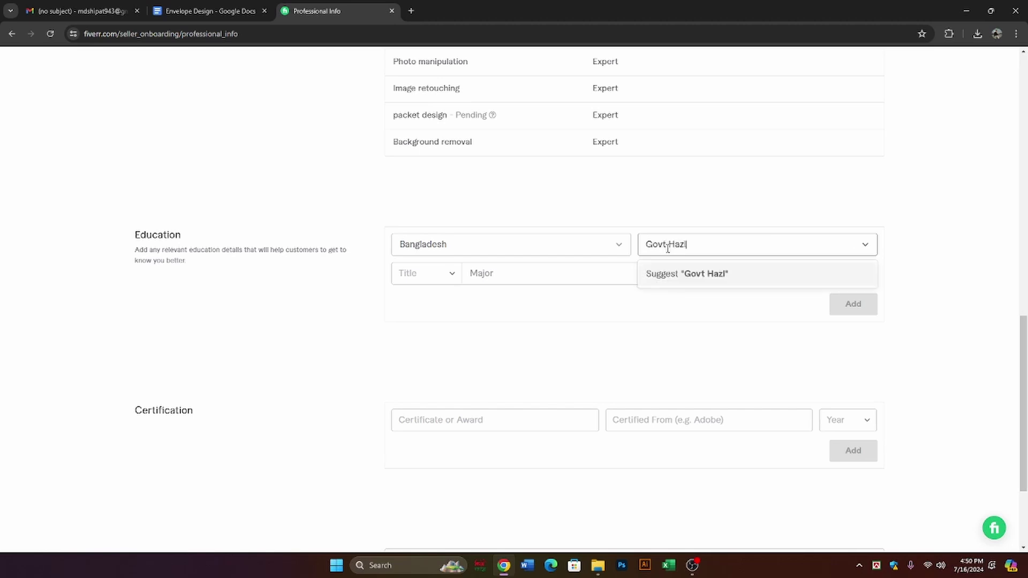
{"action": "type", "text": "B"}
{"action": "key", "text": "BackSpace"}
{"action": "type", "text": "Abd"}
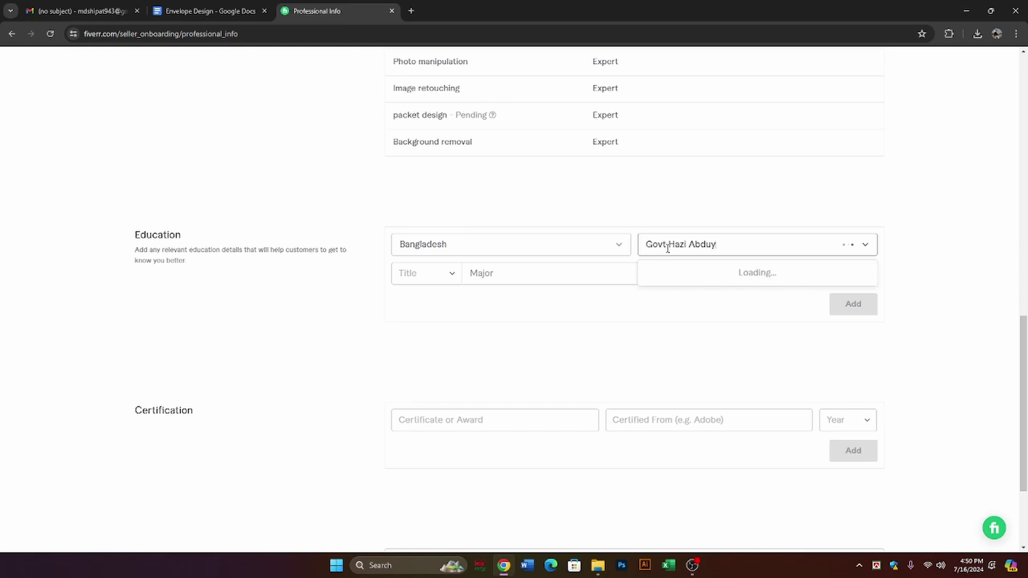
{"action": "type", "text": "ul Bagte"}
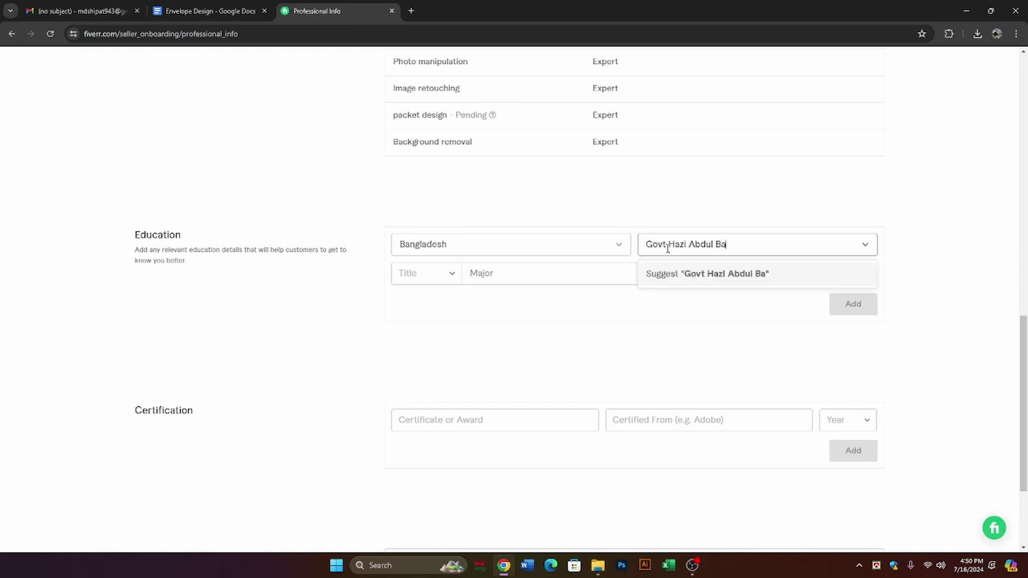
{"action": "key", "text": "BackSpace"}
{"action": "key", "text": "BackSpace"}
{"action": "key", "text": "BackSpace"}
{"action": "type", "text": "ten Colle"}
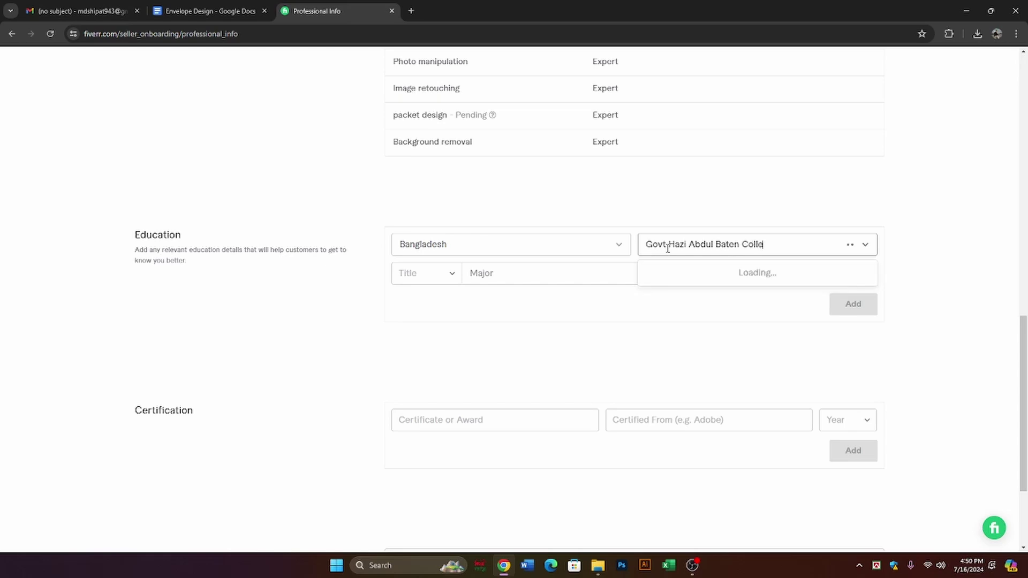
{"action": "type", "text": "ge"}
{"action": "key", "text": "BackSpace"}
{"action": "key", "text": "BackSpace"}
{"action": "key", "text": "BackSpace"}
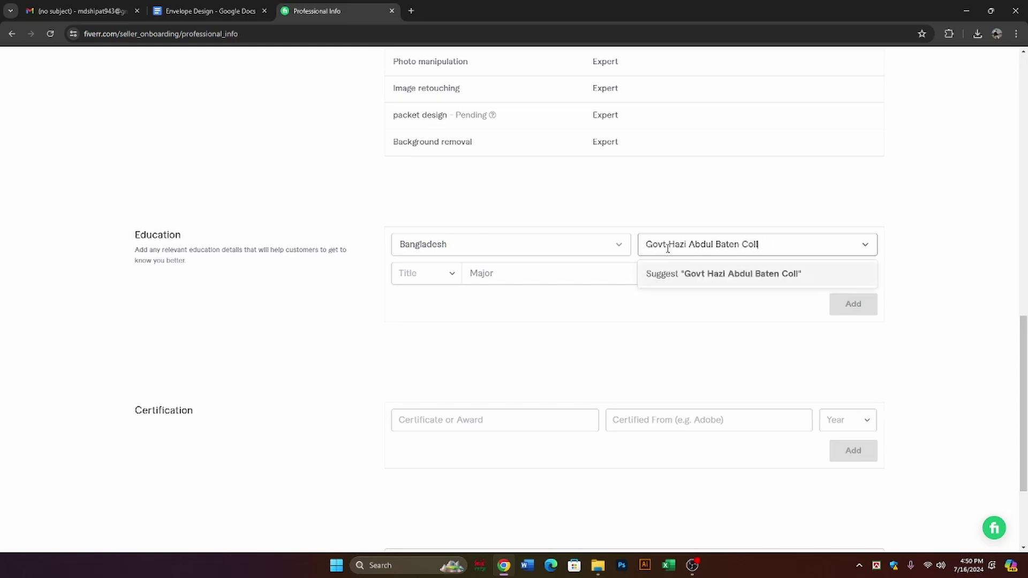
{"action": "type", "text": "e"}
{"action": "key", "text": "BackSpace"}
{"action": "type", "text": "age"}
{"action": "left_click", "coordinate": [693, 283]}
- Set the degree title to Other
{"action": "left_click", "coordinate": [415, 279]}
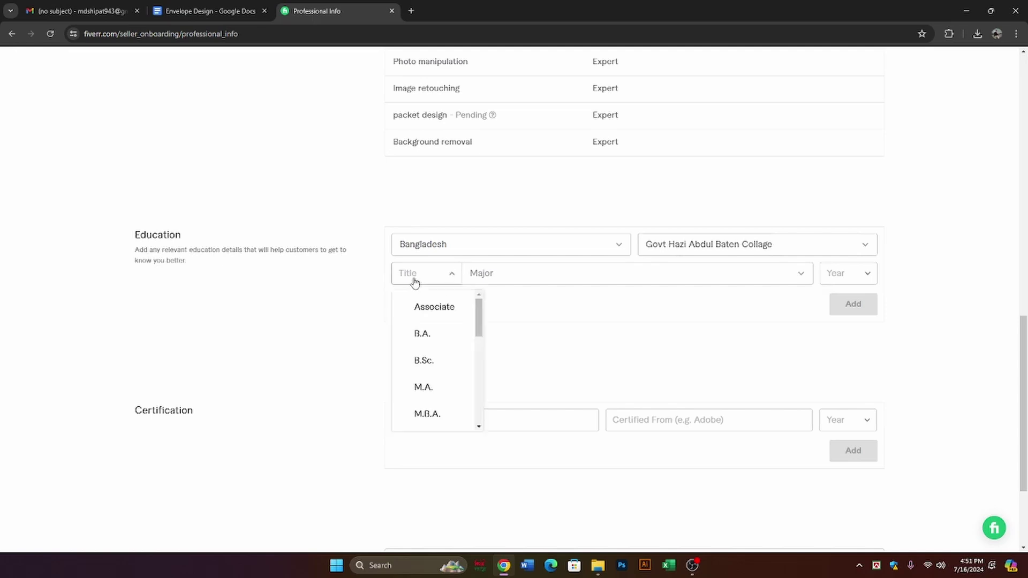
{"action": "scroll", "coordinate": [435, 375], "scroll_direction": "down", "scroll_amount": 5}
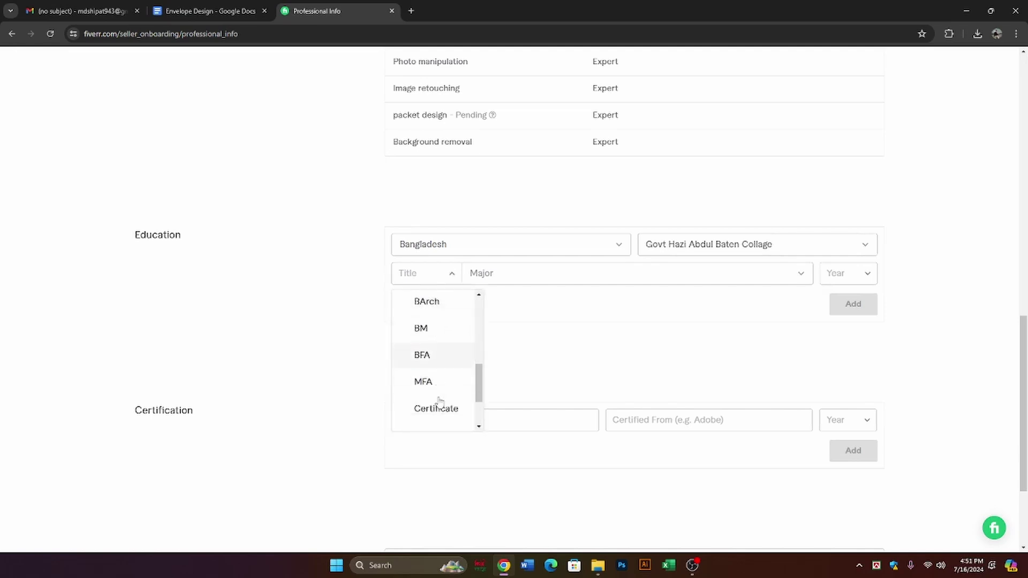
{"action": "scroll", "coordinate": [439, 401], "scroll_direction": "down", "scroll_amount": 2}
{"action": "scroll", "coordinate": [452, 414], "scroll_direction": "up", "scroll_amount": 7}
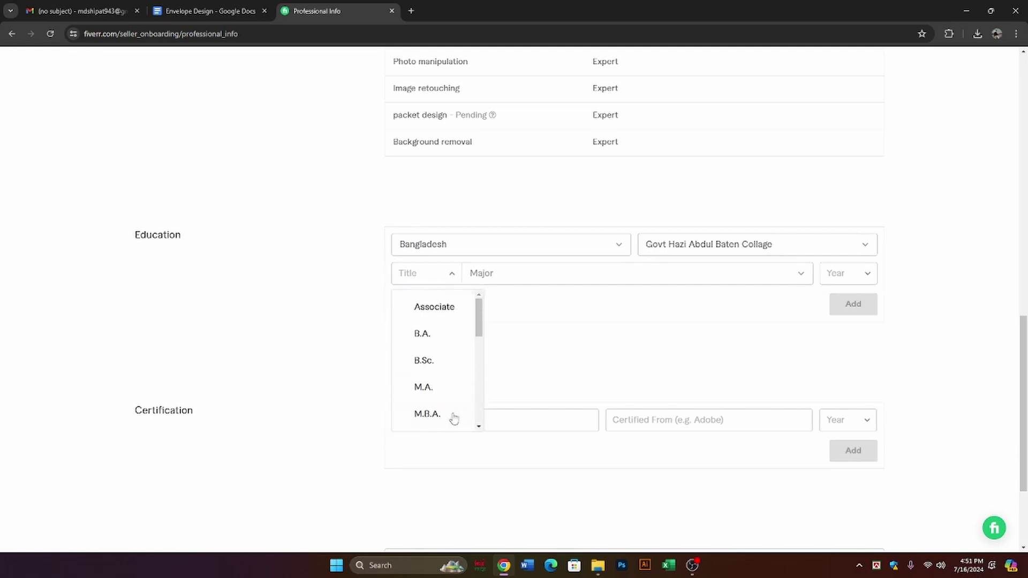
{"action": "scroll", "coordinate": [479, 332], "scroll_direction": "down", "scroll_amount": 1}
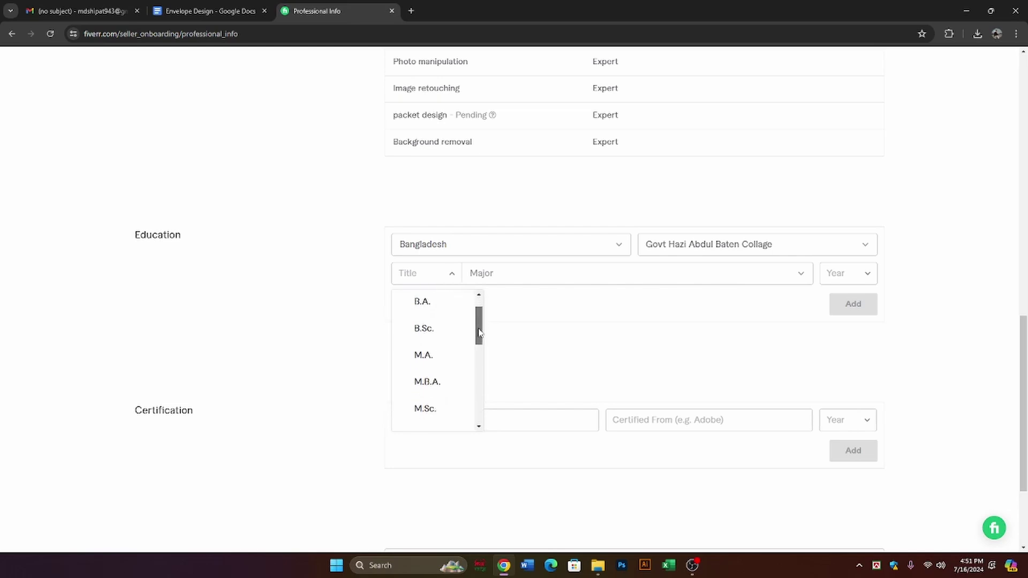
{"action": "left_click_drag", "start_coordinate": [479, 332], "coordinate": [479, 350]}
{"action": "scroll", "coordinate": [474, 366], "scroll_direction": "down", "scroll_amount": 3}
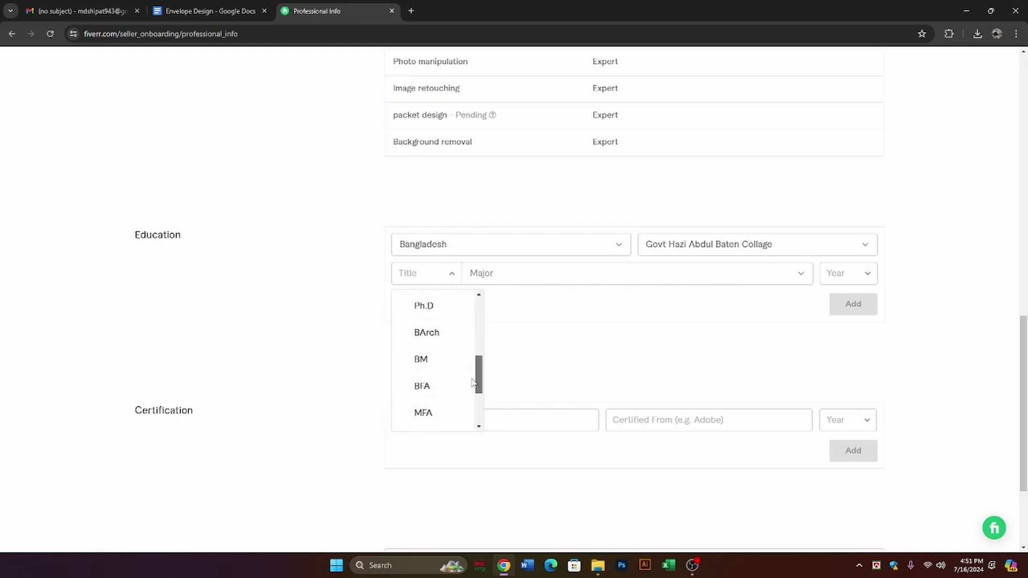
{"action": "left_click", "coordinate": [450, 423]}
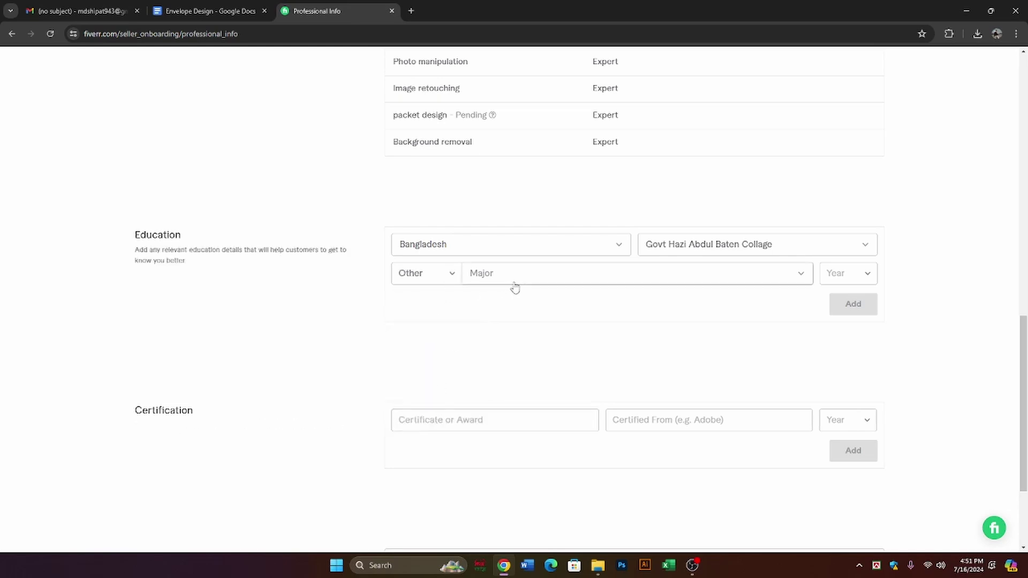
- Set the major to higher secondary certificate and the graduation year to 2025
{"action": "left_click", "coordinate": [535, 281]}
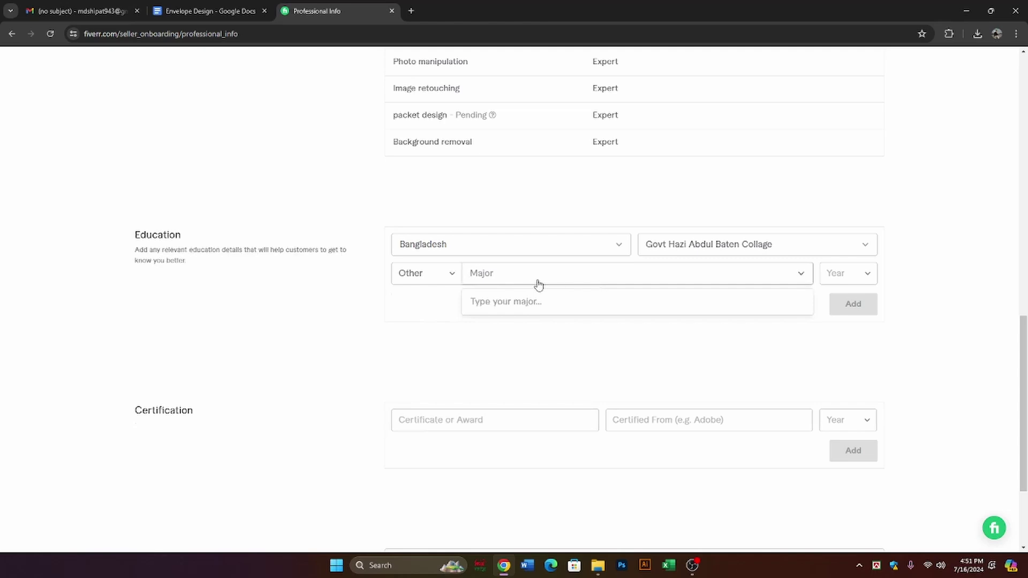
{"action": "type", "text": "H"}
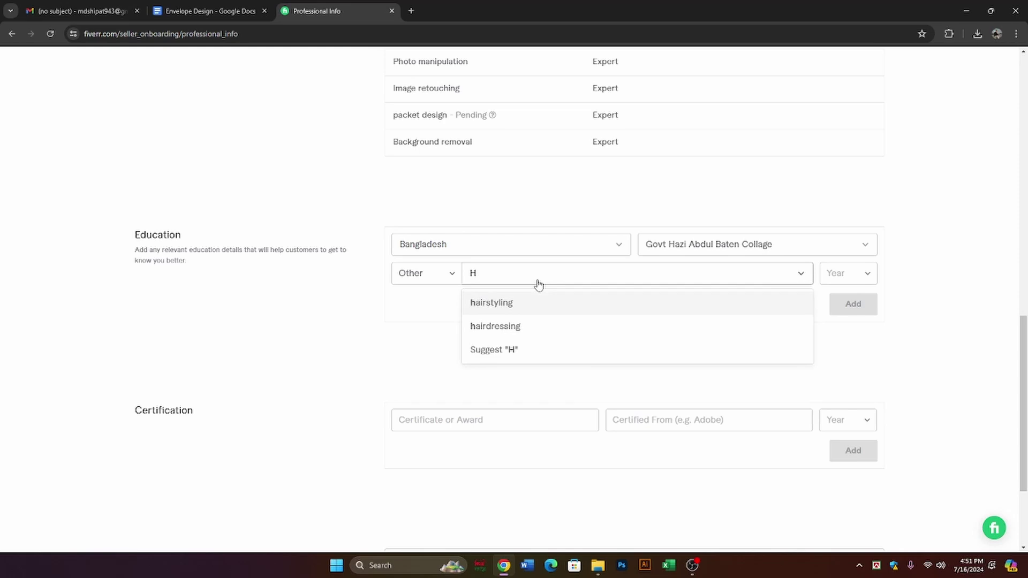
{"action": "type", "text": "i"}
{"action": "key", "text": "BackSpace"}
{"action": "key", "text": "BackSpace"}
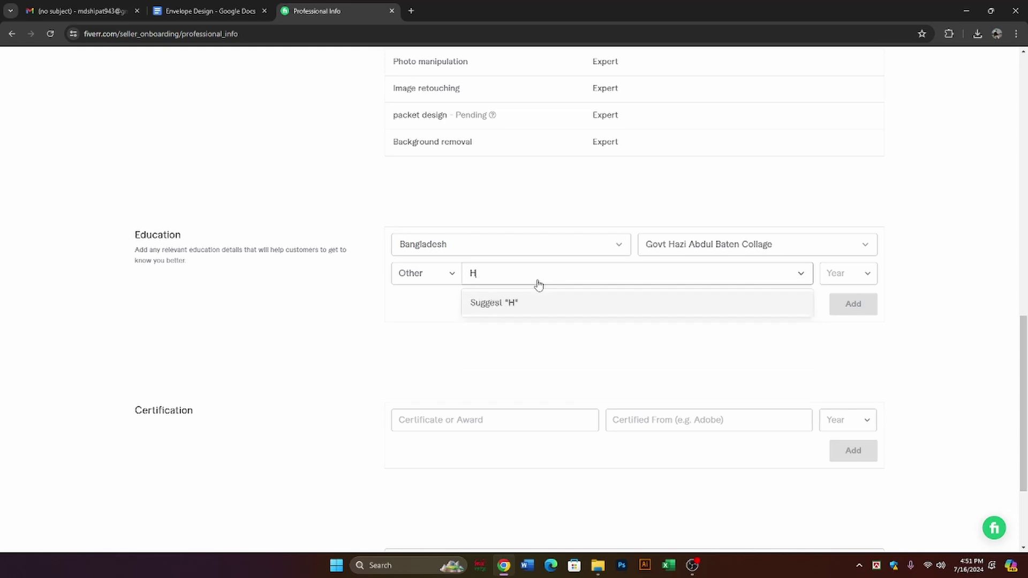
{"action": "type", "text": "Hire"}
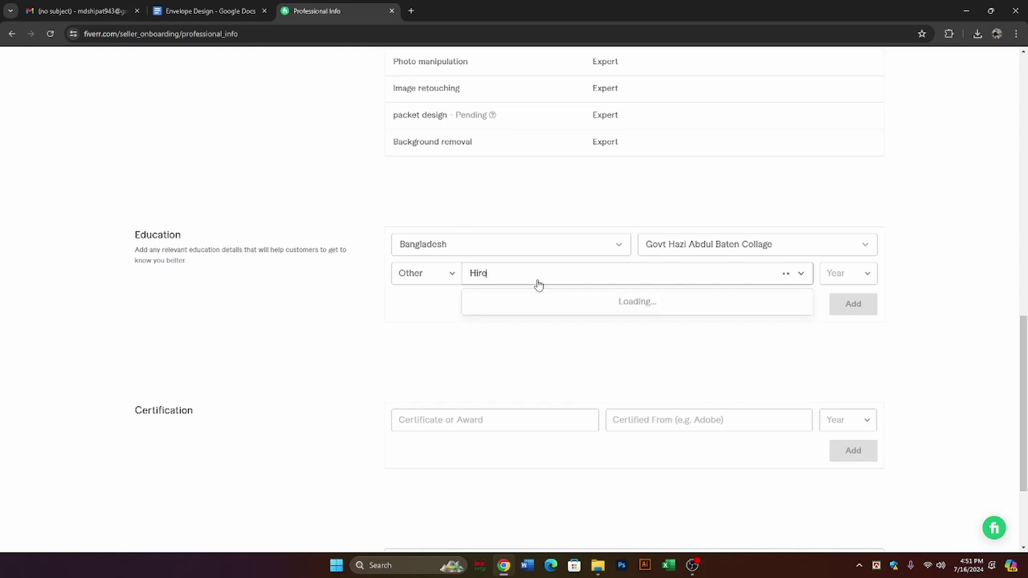
{"action": "key", "text": "BackSpace"}
{"action": "key", "text": "BackSpace"}
{"action": "key", "text": "BackSpace"}
{"action": "key", "text": "BackSpace"}
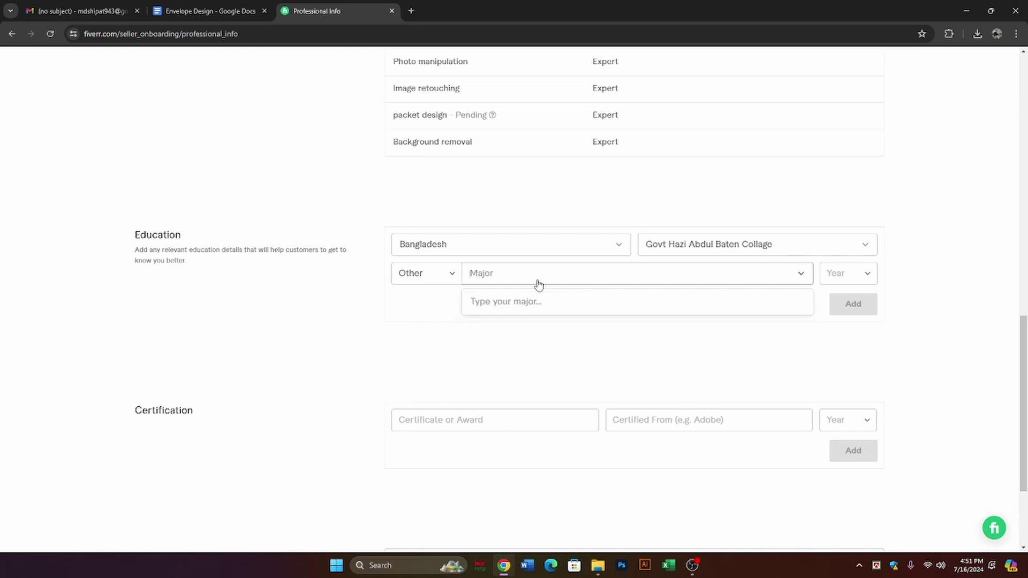
{"action": "type", "text": "Higher "}
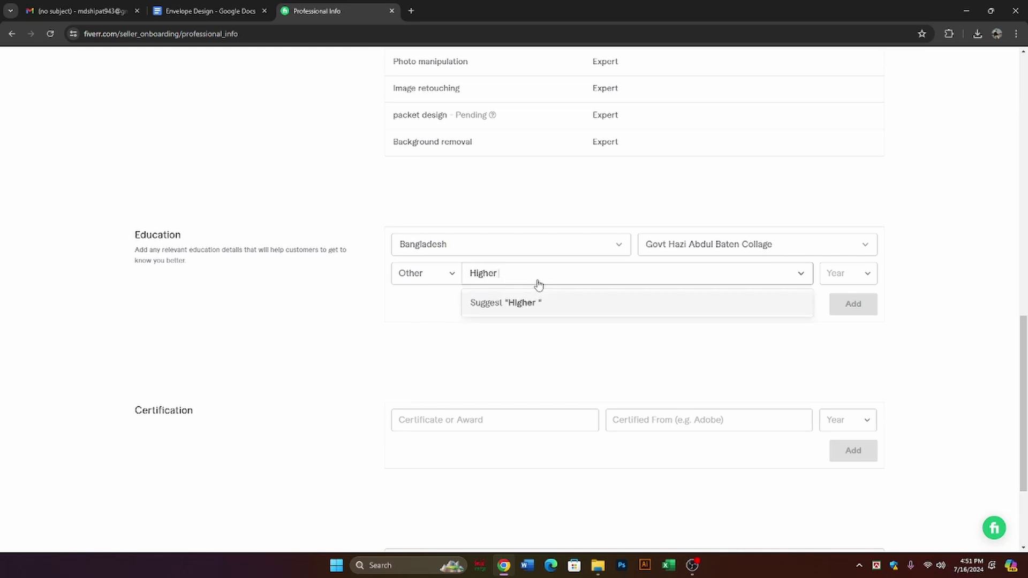
{"action": "type", "text": "Sec"}
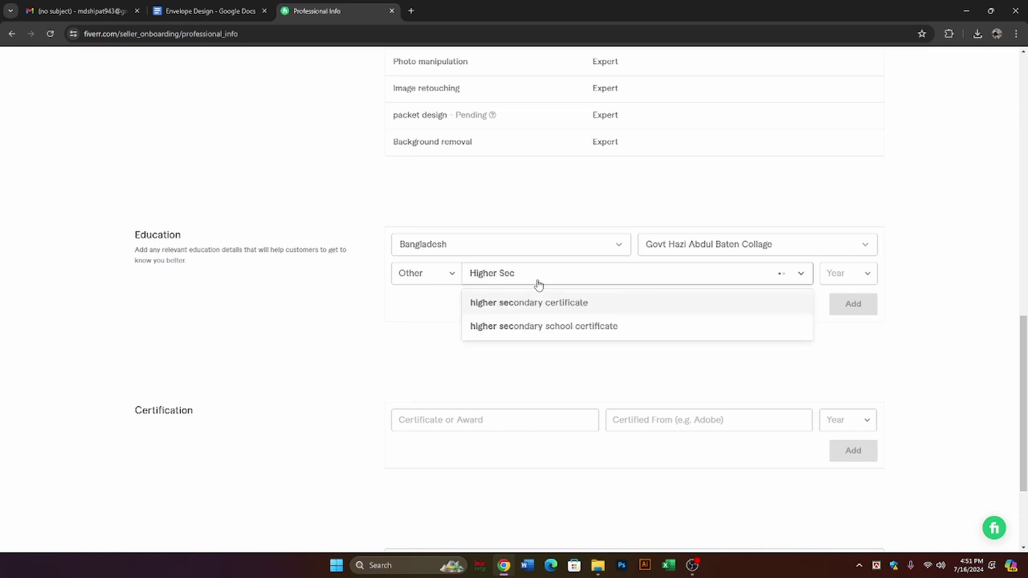
{"action": "left_click", "coordinate": [544, 303]}
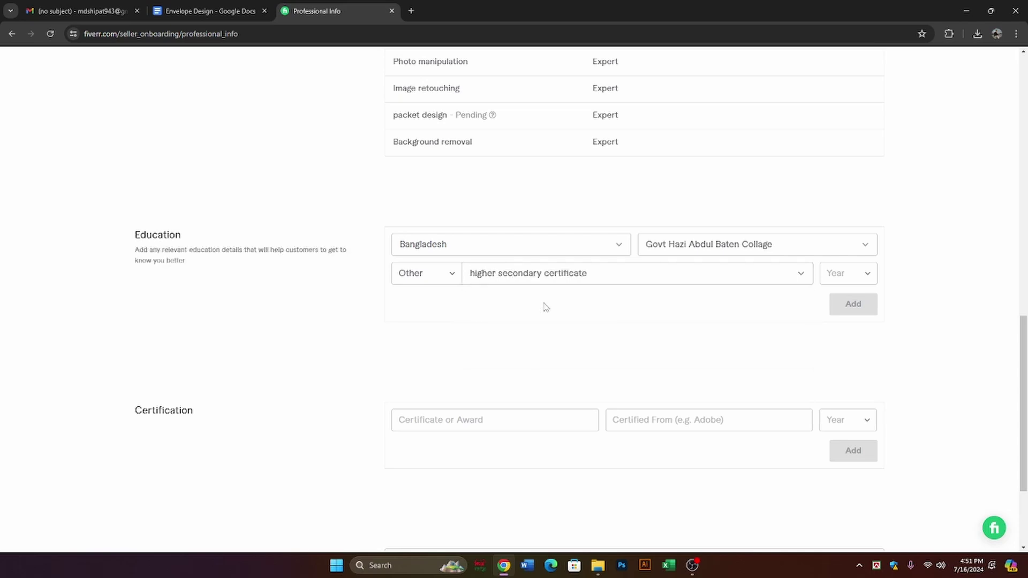
{"action": "left_click", "coordinate": [830, 275]}
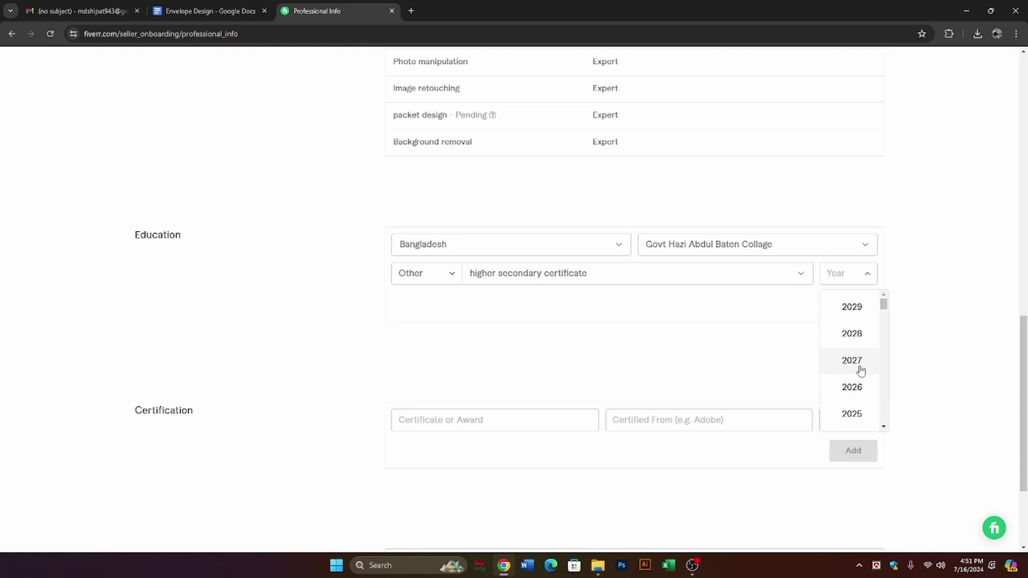
{"action": "scroll", "coordinate": [856, 364], "scroll_direction": "down", "scroll_amount": 6}
{"action": "scroll", "coordinate": [852, 353], "scroll_direction": "up", "scroll_amount": 6}
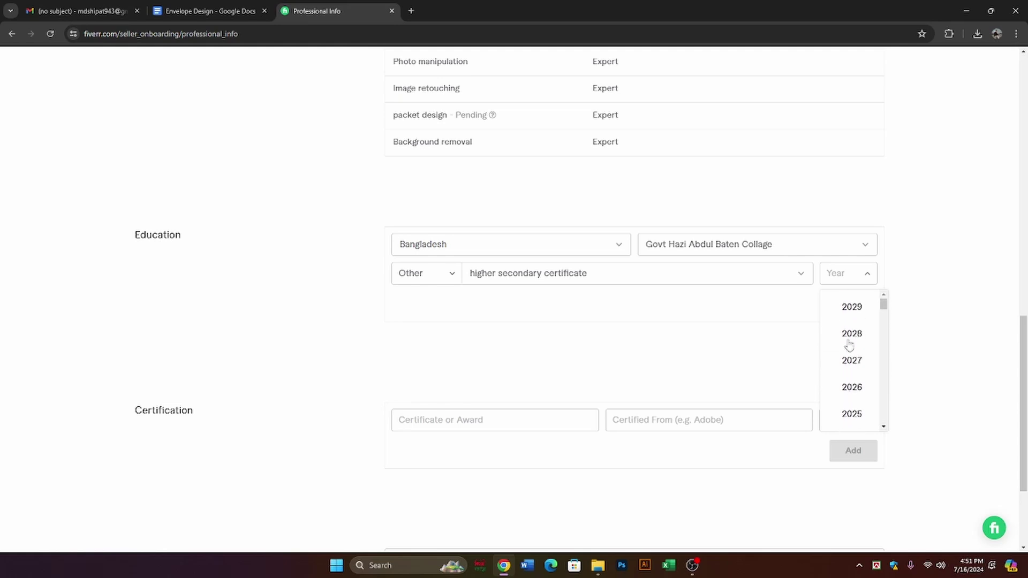
{"action": "scroll", "coordinate": [849, 346], "scroll_direction": "down", "scroll_amount": 1}
{"action": "left_click", "coordinate": [860, 357]}
- Choose 'heigher secondery school cirtificate hsc' as the major
{"action": "left_click", "coordinate": [429, 279]}
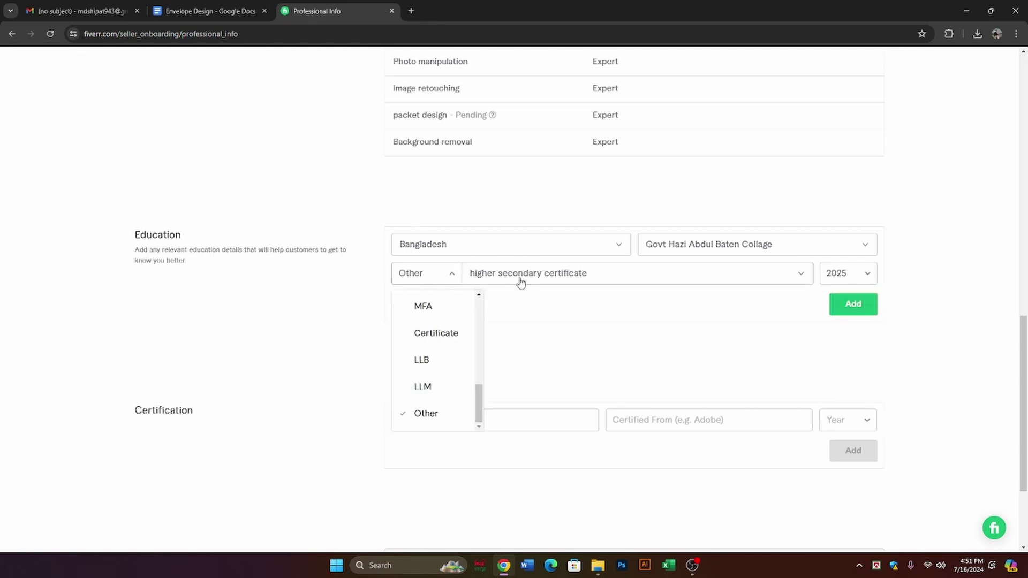
{"action": "left_click", "coordinate": [520, 280]}
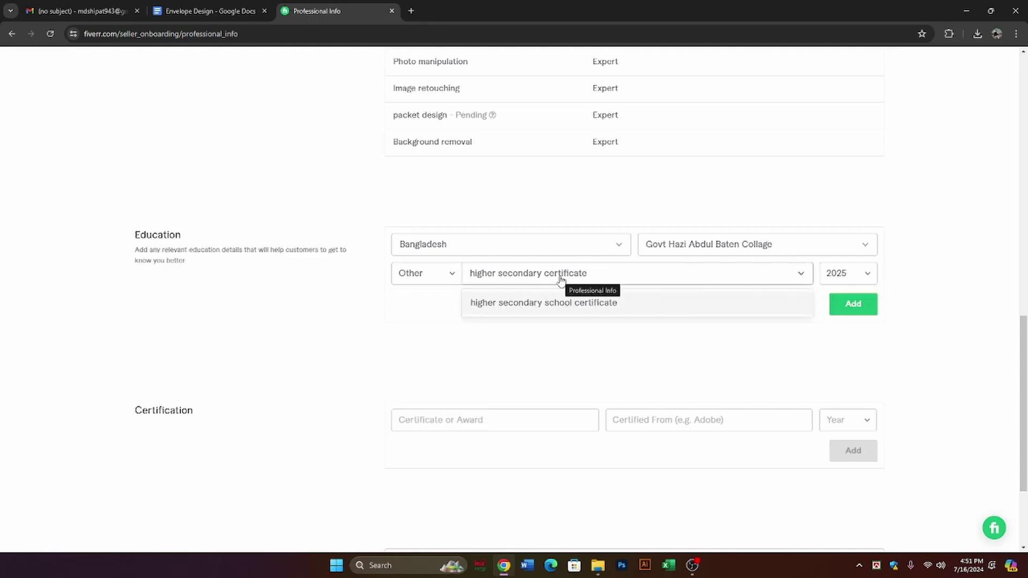
{"action": "type", "text": "sece"}
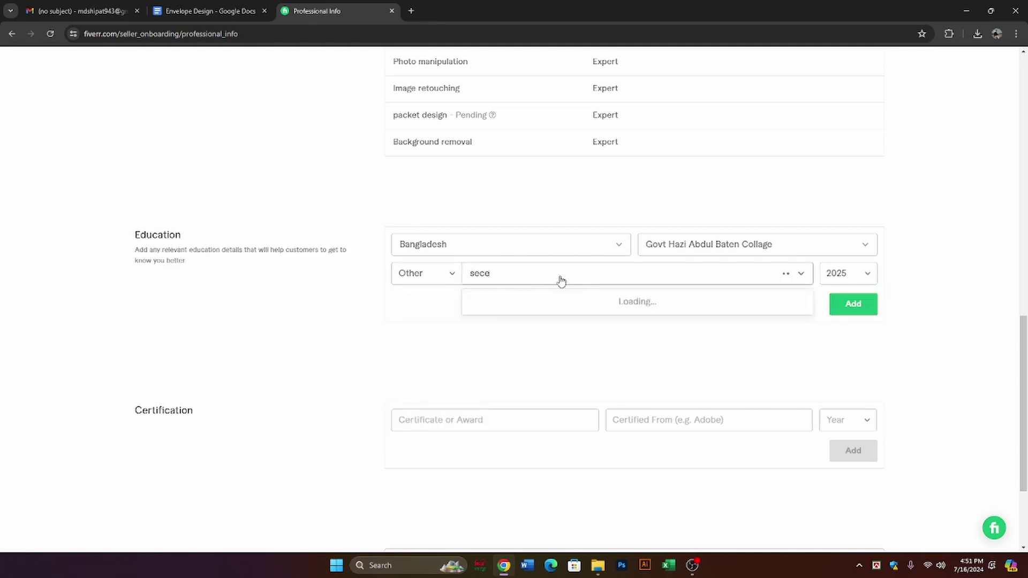
{"action": "key", "text": "BackSpace"}
{"action": "key", "text": "BackSpace"}
{"action": "key", "text": "BackSpace"}
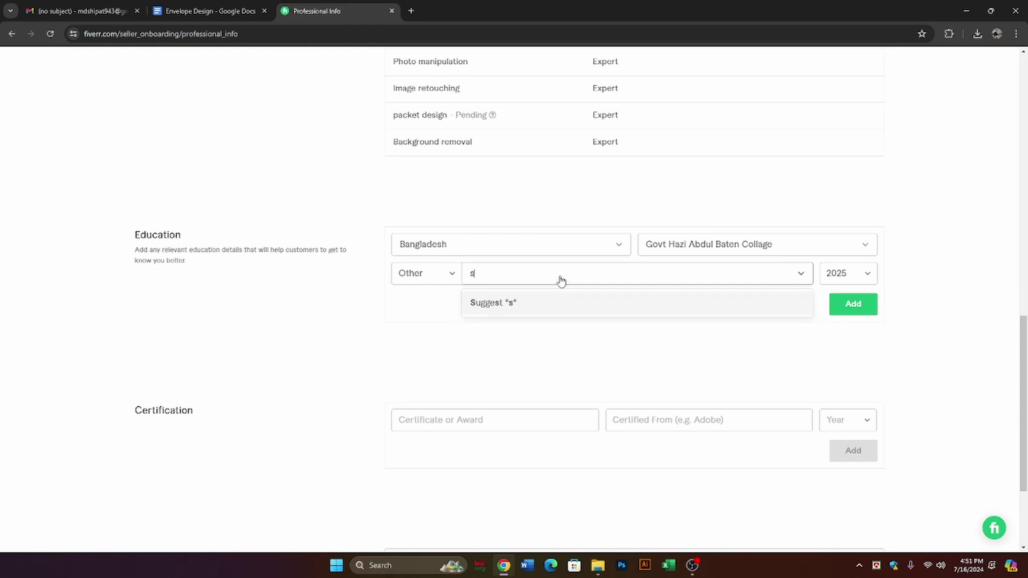
{"action": "type", "text": "ec"}
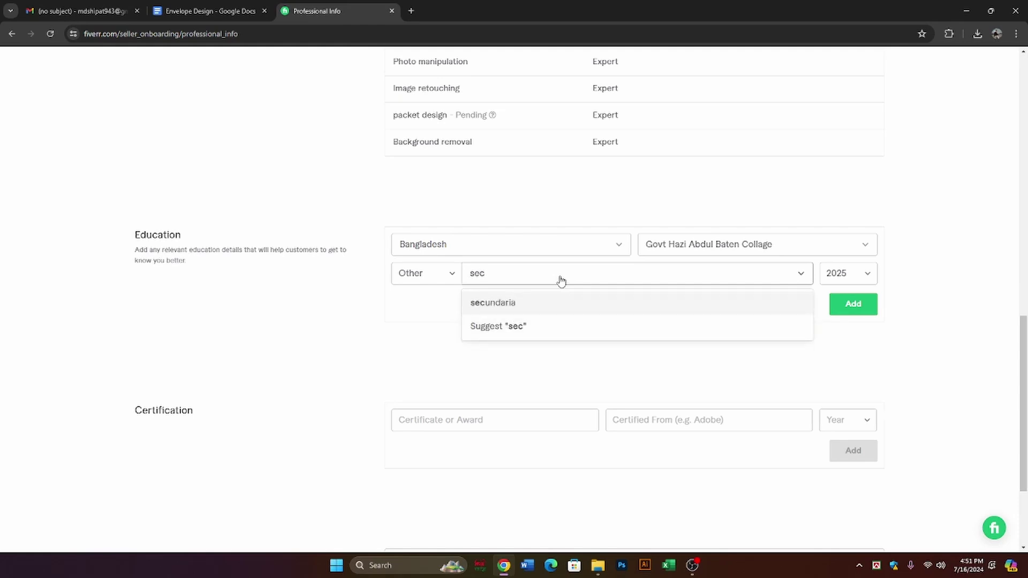
{"action": "key", "text": "BackSpace"}
{"action": "key", "text": "BackSpace"}
{"action": "type", "text": "ss"}
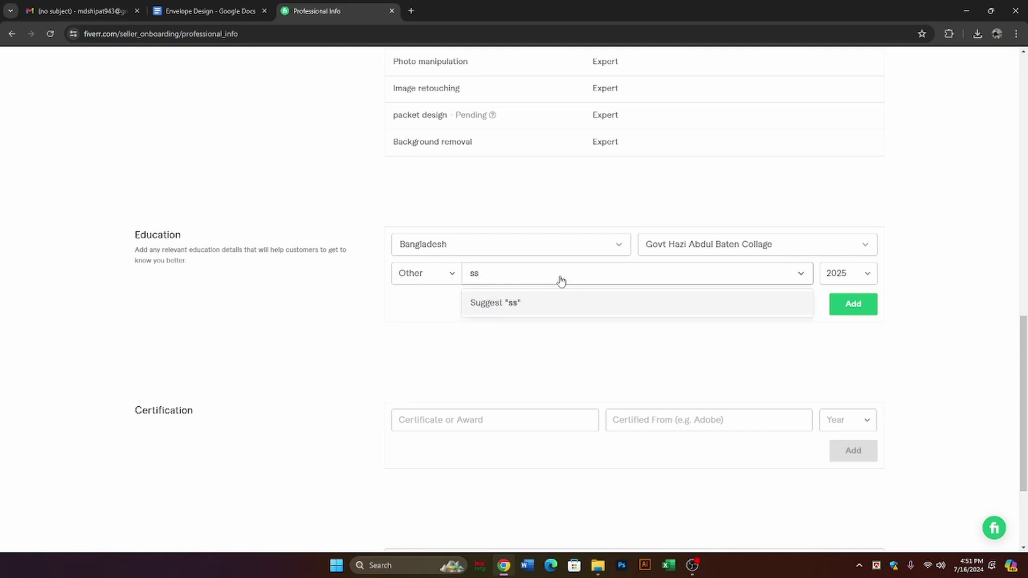
{"action": "key", "text": "BackSpace"}
{"action": "key", "text": "BackSpace"}
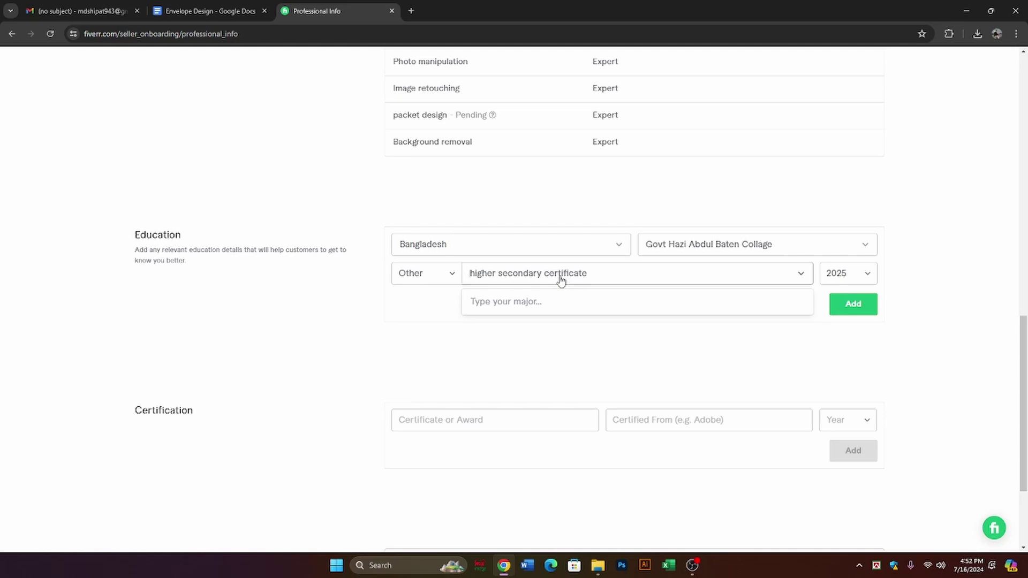
{"action": "type", "text": "seco"}
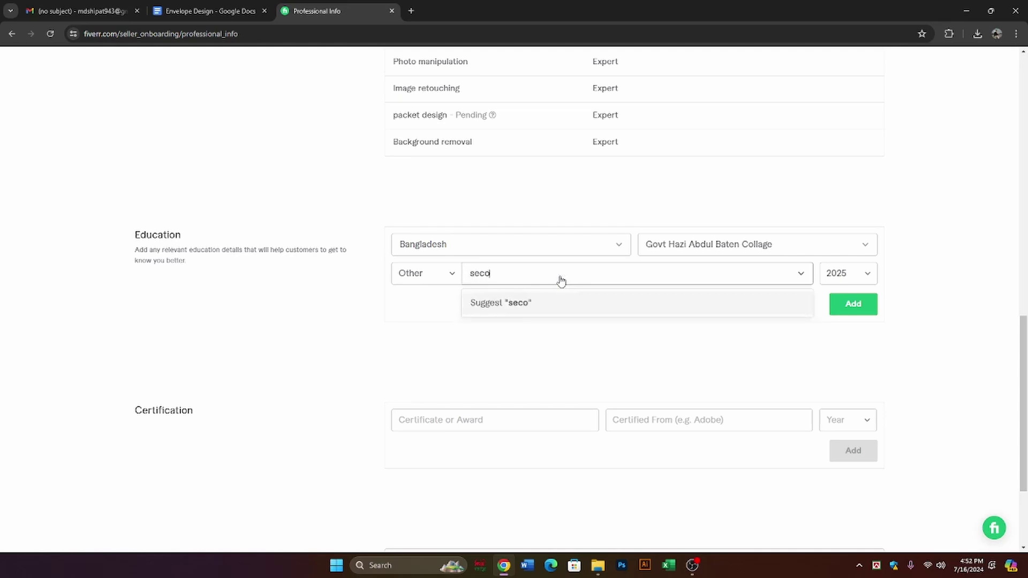
{"action": "type", "text": "ndery"}
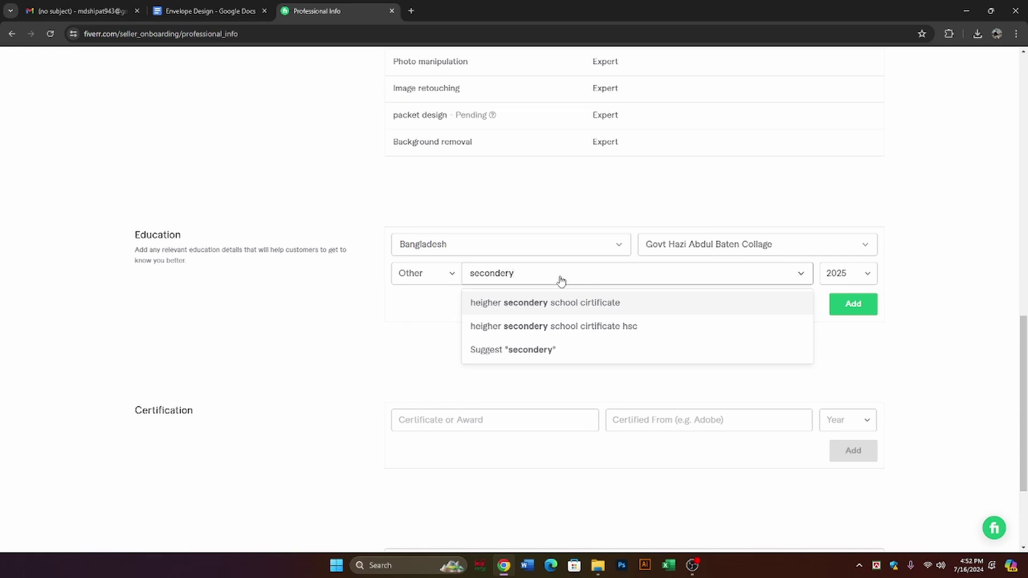
{"action": "left_click", "coordinate": [609, 337]}
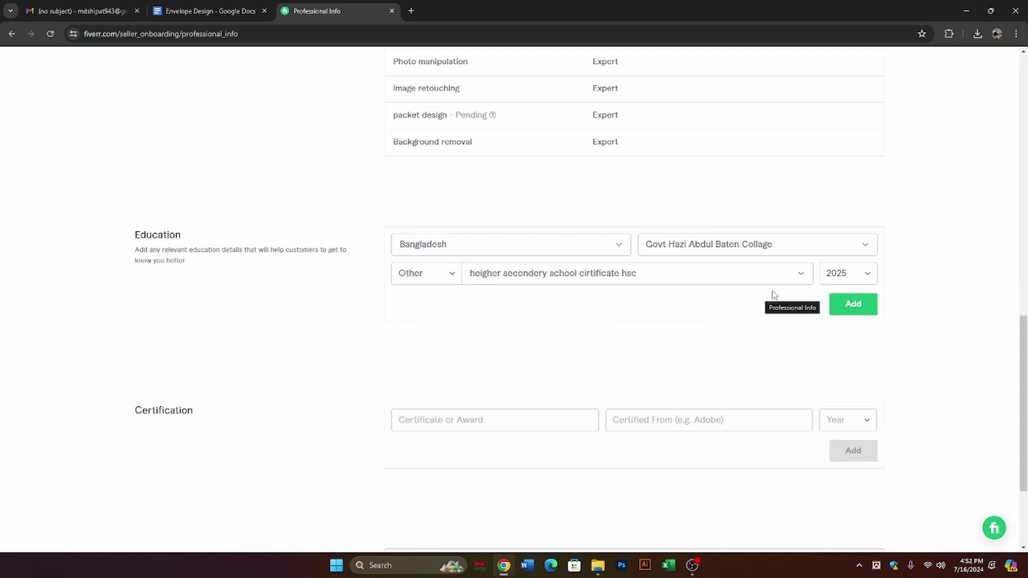
- Keep graduation year 2025 and add the education entry to the table
{"action": "left_click", "coordinate": [839, 275]}
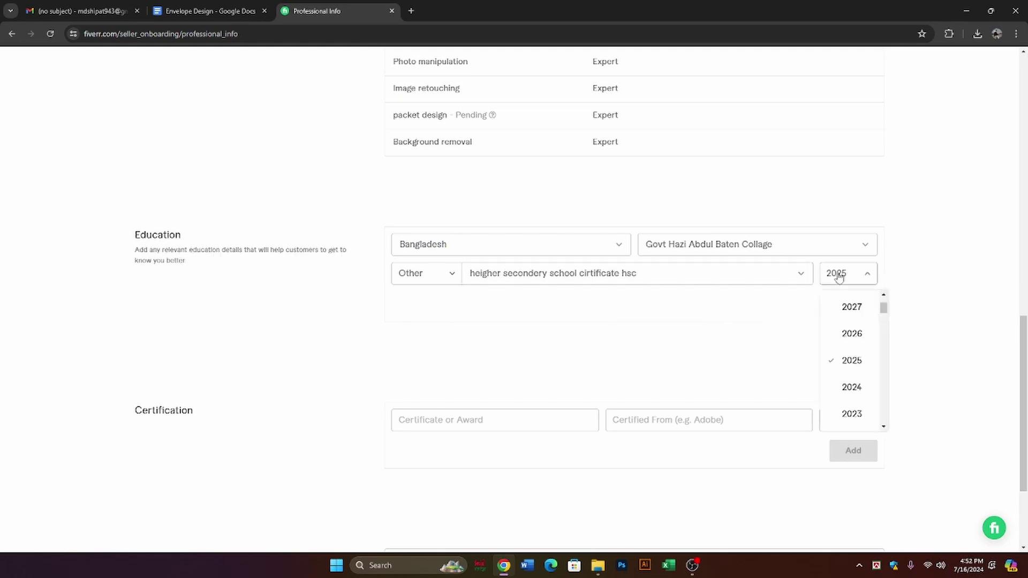
{"action": "left_click", "coordinate": [838, 275]}
{"action": "left_click", "coordinate": [839, 308]}
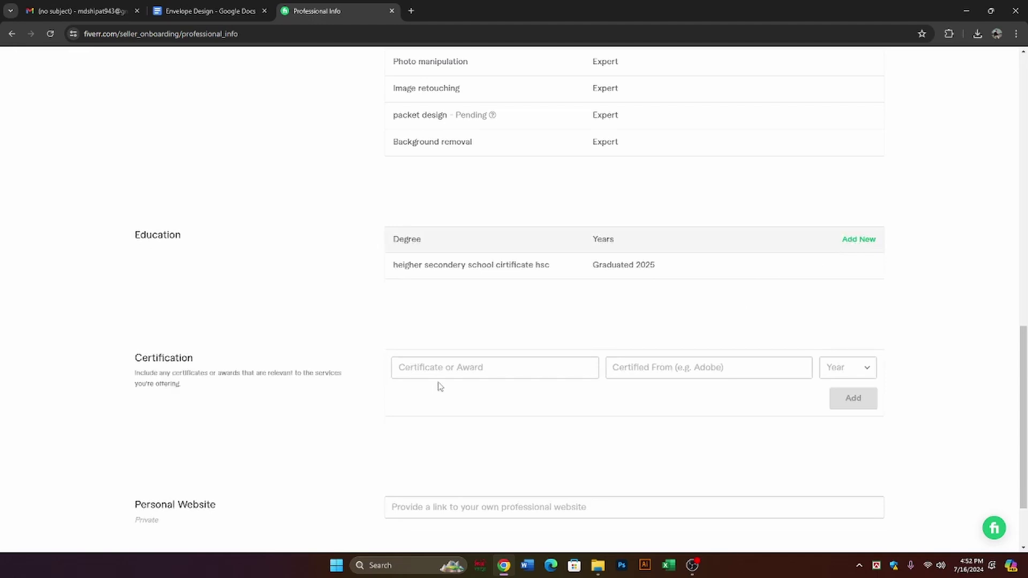
{"action": "scroll", "coordinate": [747, 387], "scroll_direction": "down", "scroll_amount": 1}
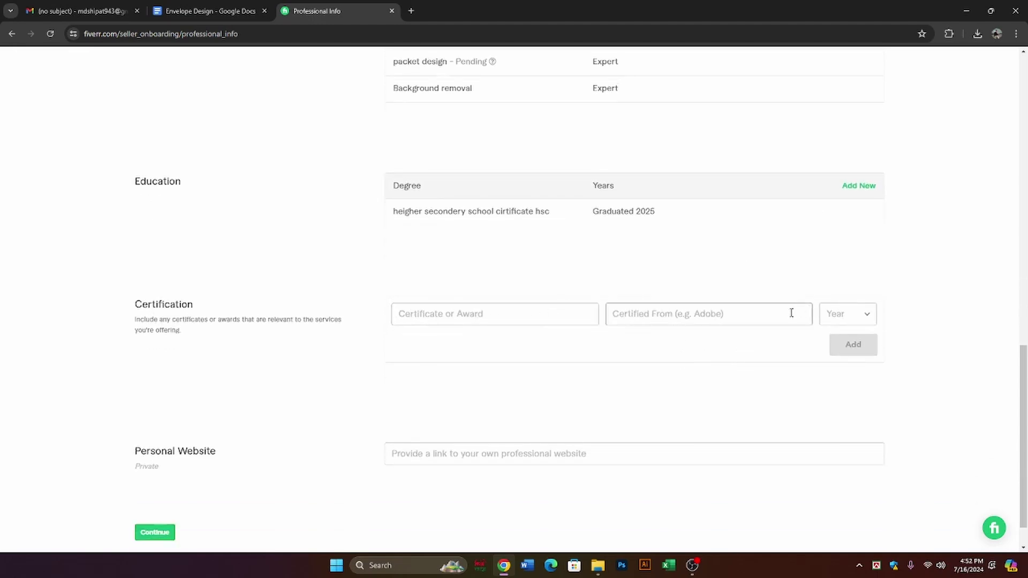
{"action": "scroll", "coordinate": [551, 390], "scroll_direction": "down", "scroll_amount": 1}
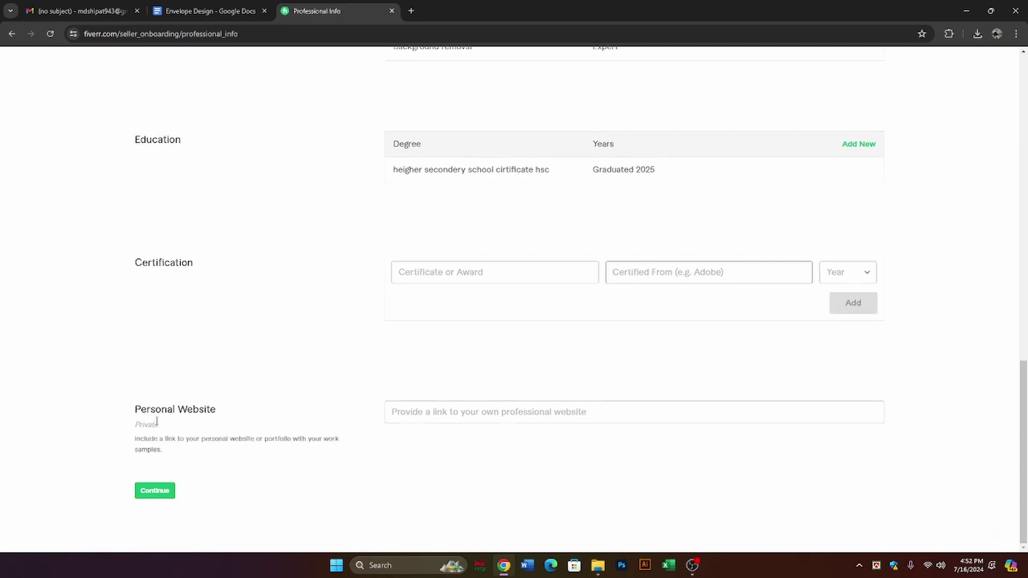
{"action": "left_click", "coordinate": [457, 414]}
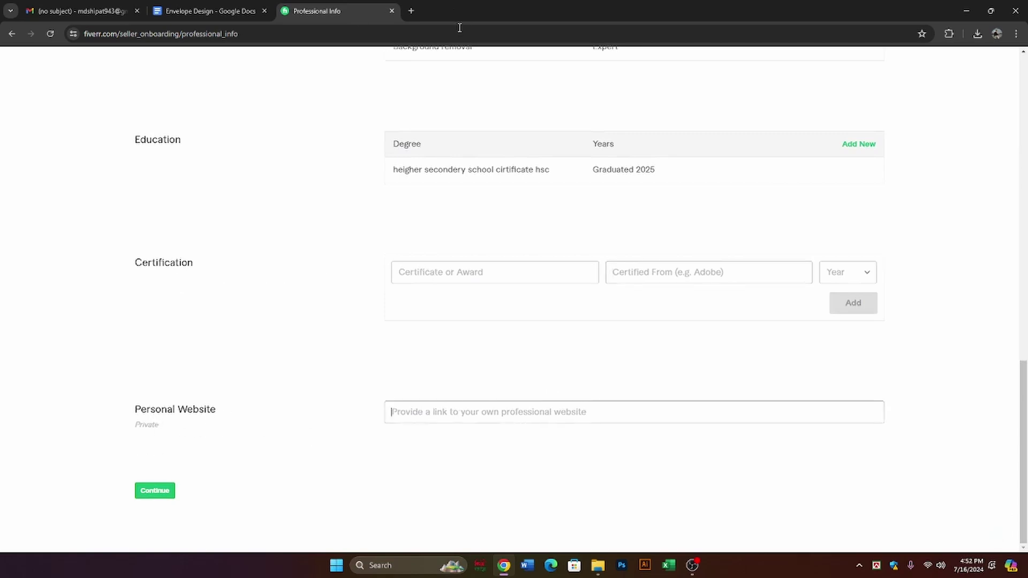
- Load the designer's Behance profile address in a new browser tab
{"action": "left_click", "coordinate": [410, 11]}
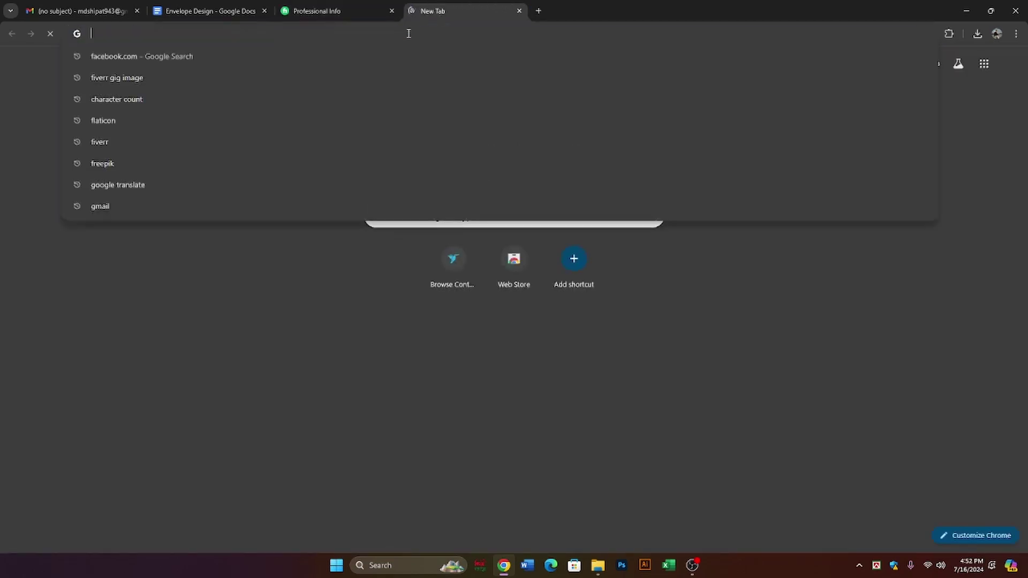
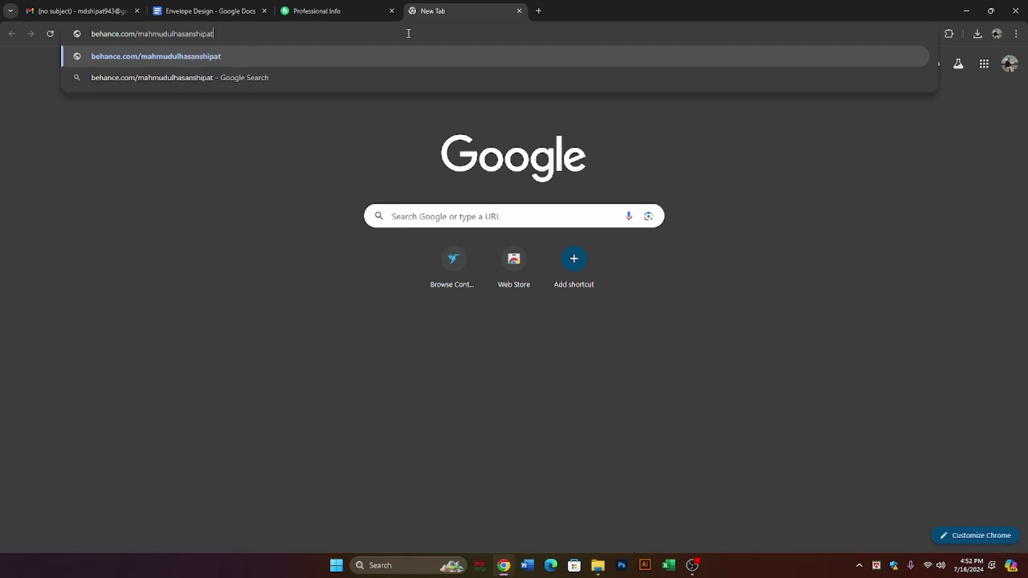
{"action": "key", "text": "Return"}
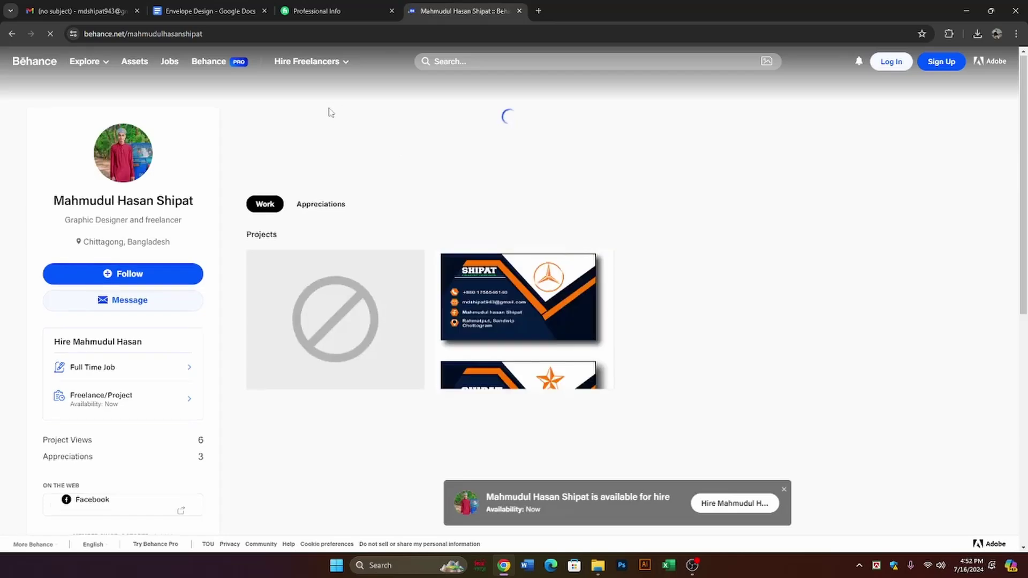
- Paste the Behance profile link into Personal Website on Fiverr and continue to Account Security
{"action": "left_click", "coordinate": [283, 28]}
{"action": "key", "text": "ctrl+c"}
{"action": "left_click", "coordinate": [355, 7]}
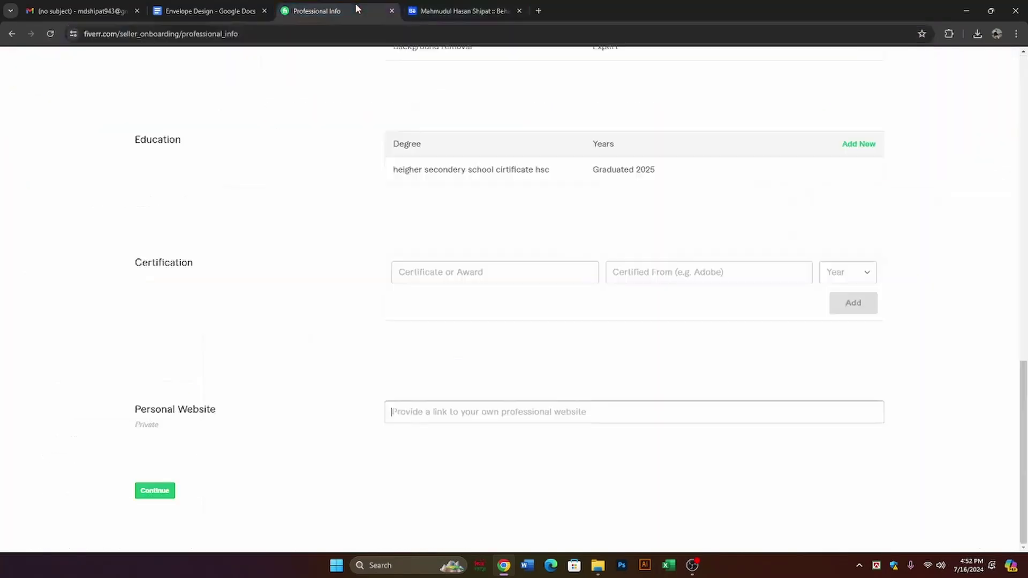
{"action": "left_click", "coordinate": [440, 417]}
{"action": "key", "text": "ctrl+v"}
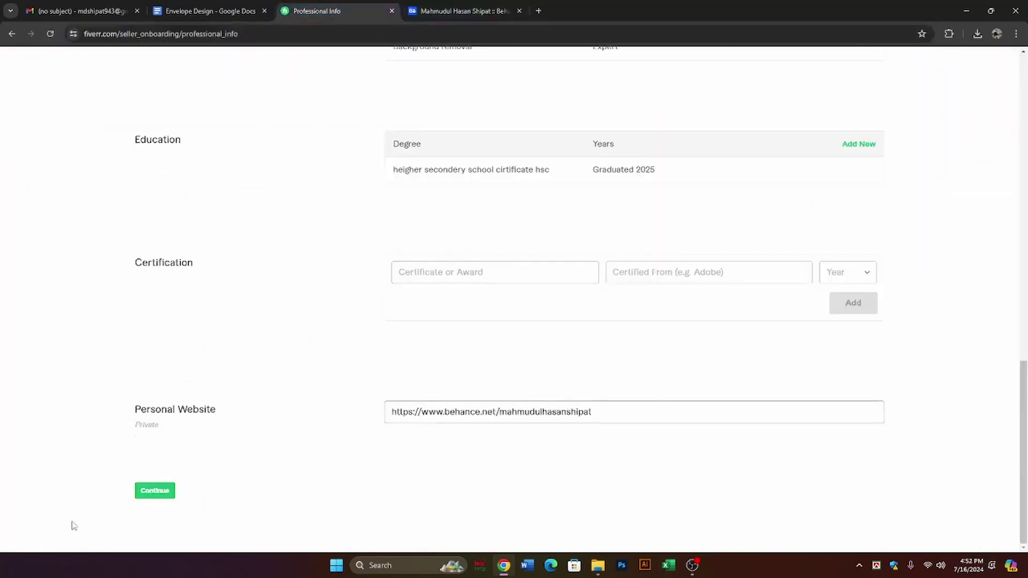
{"action": "left_click", "coordinate": [153, 494]}
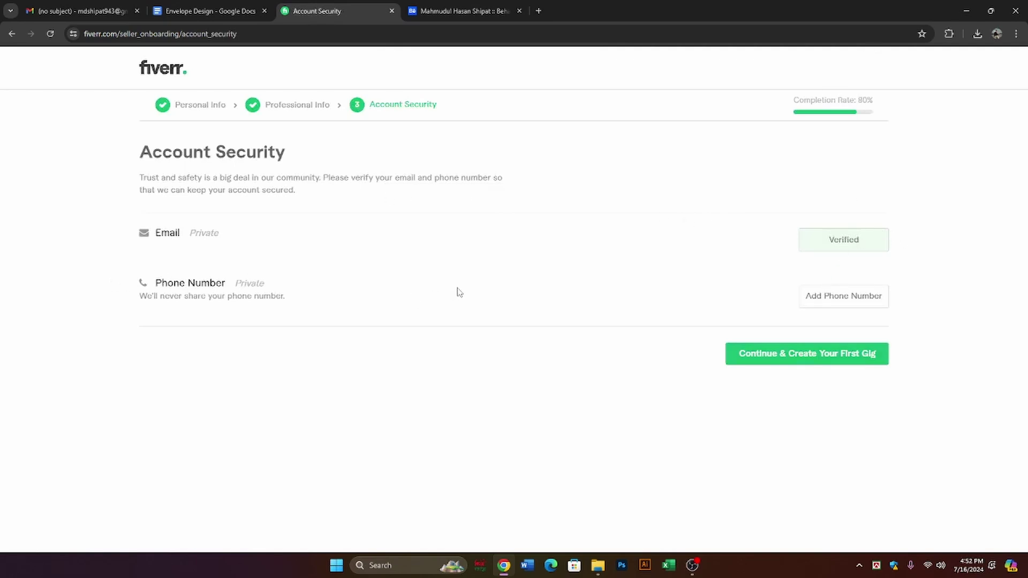
- Enter the Bangladesh phone number and request the verification code by SMS
{"action": "left_click", "coordinate": [823, 304]}
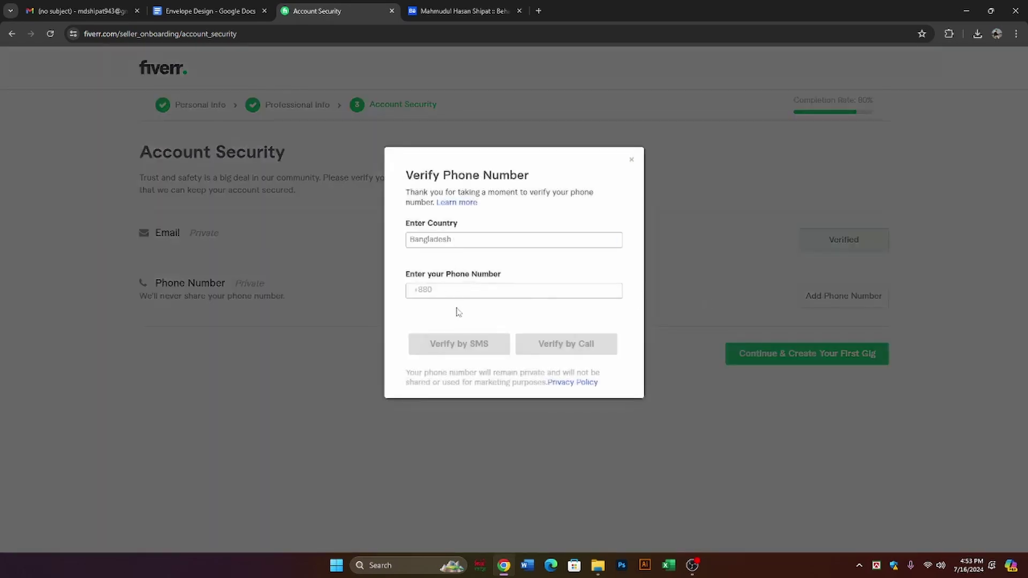
{"action": "left_click", "coordinate": [458, 290]}
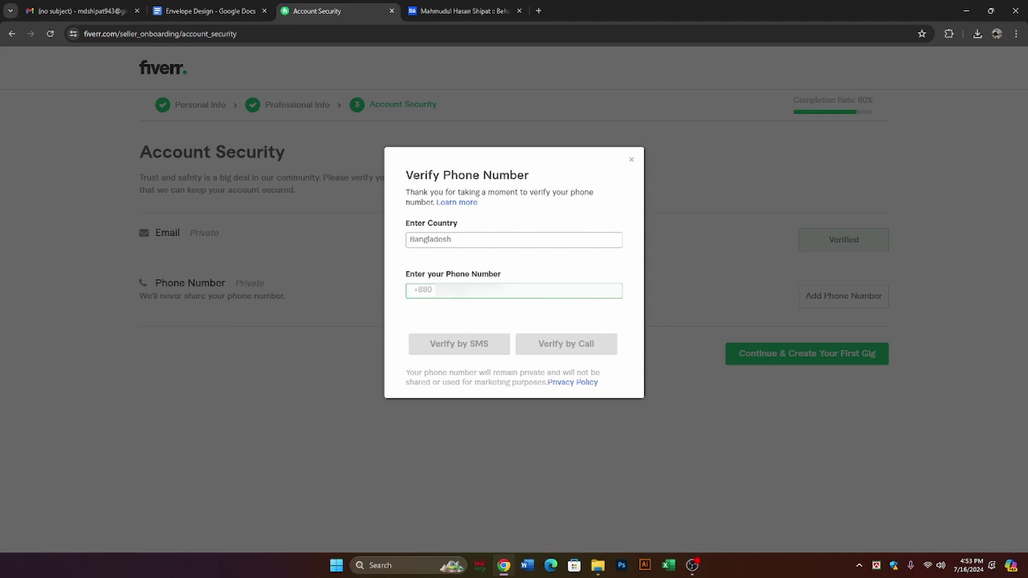
{"action": "left_click", "coordinate": [467, 240]}
{"action": "left_click", "coordinate": [458, 290]}
{"action": "type", "text": "0"}
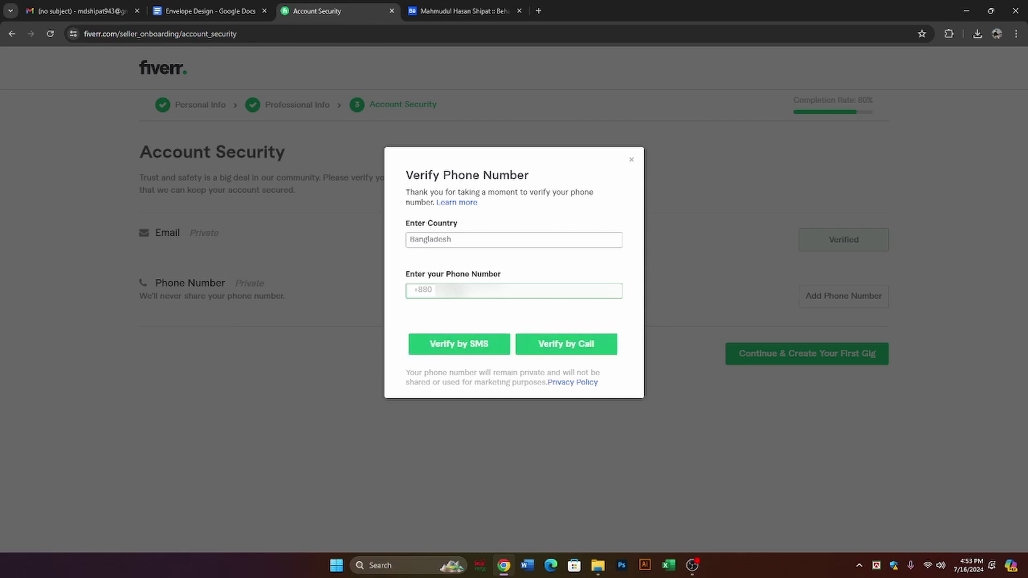
{"action": "key", "text": "BackSpace"}
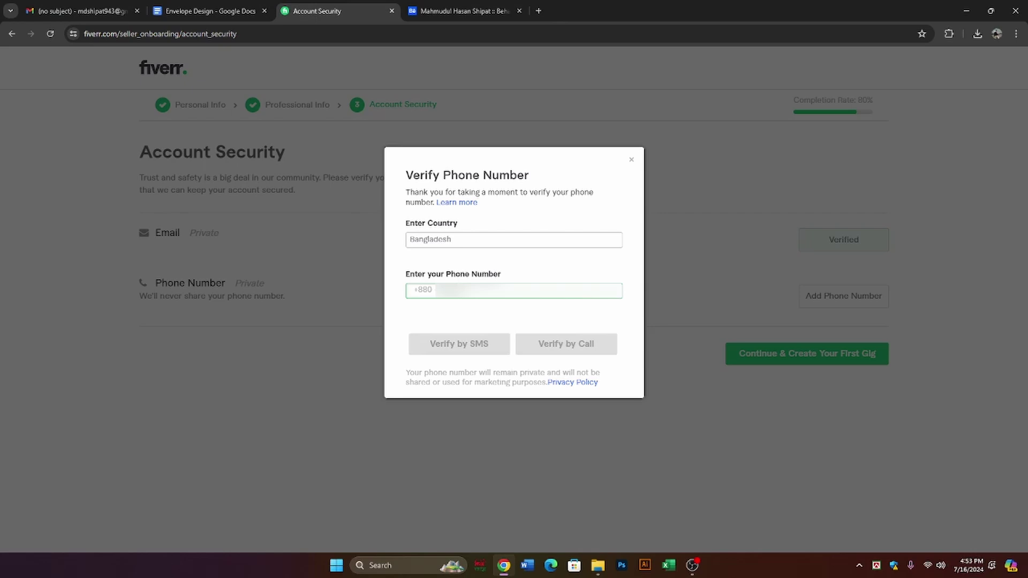
{"action": "type", "text": "0"}
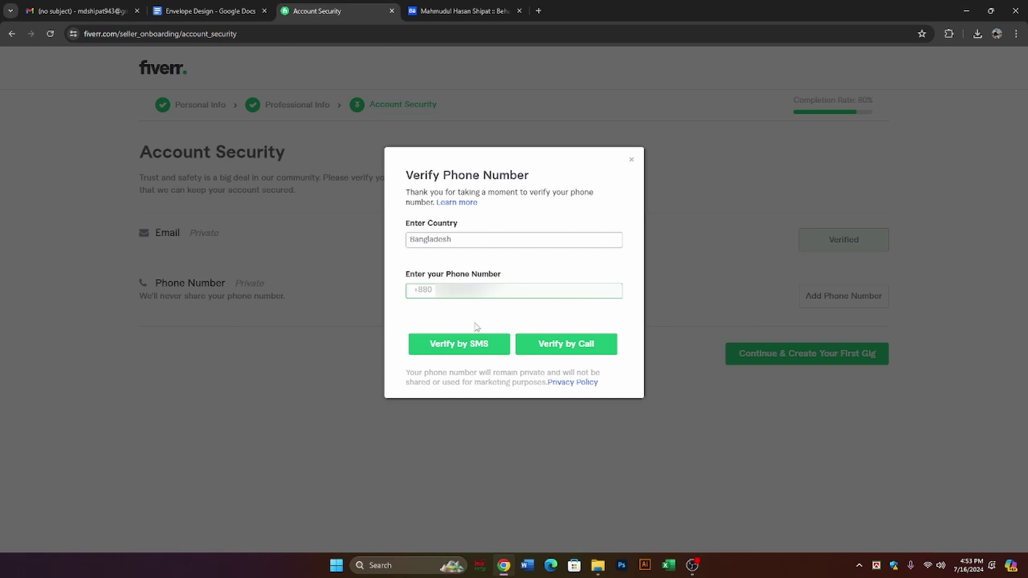
{"action": "left_click", "coordinate": [478, 348]}
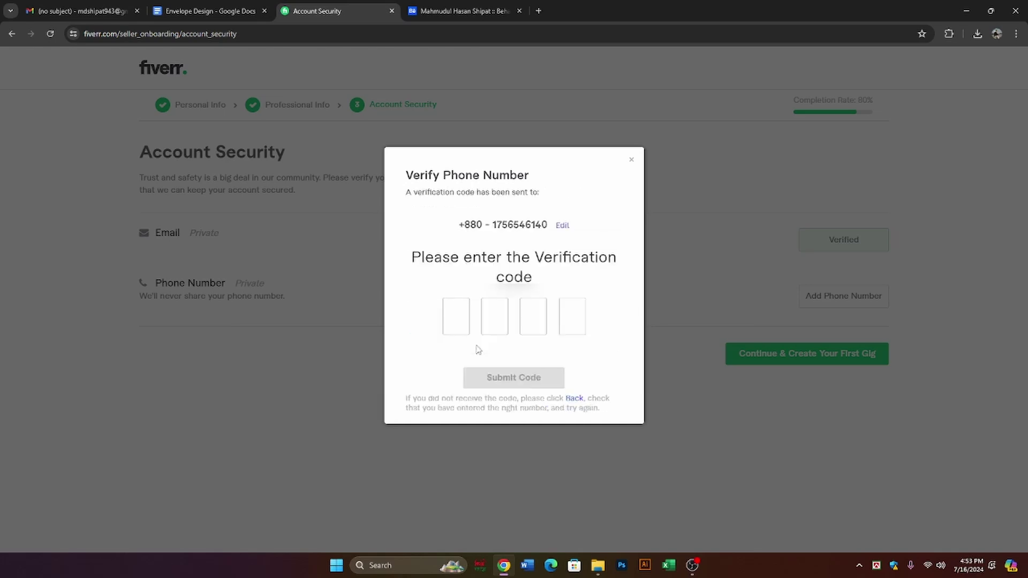
{"action": "left_click", "coordinate": [451, 316]}
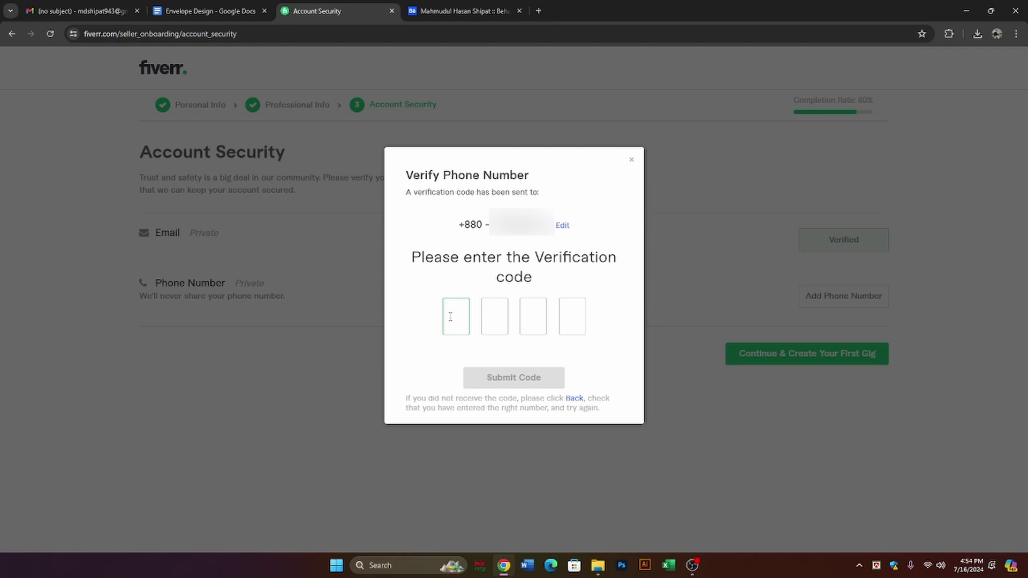
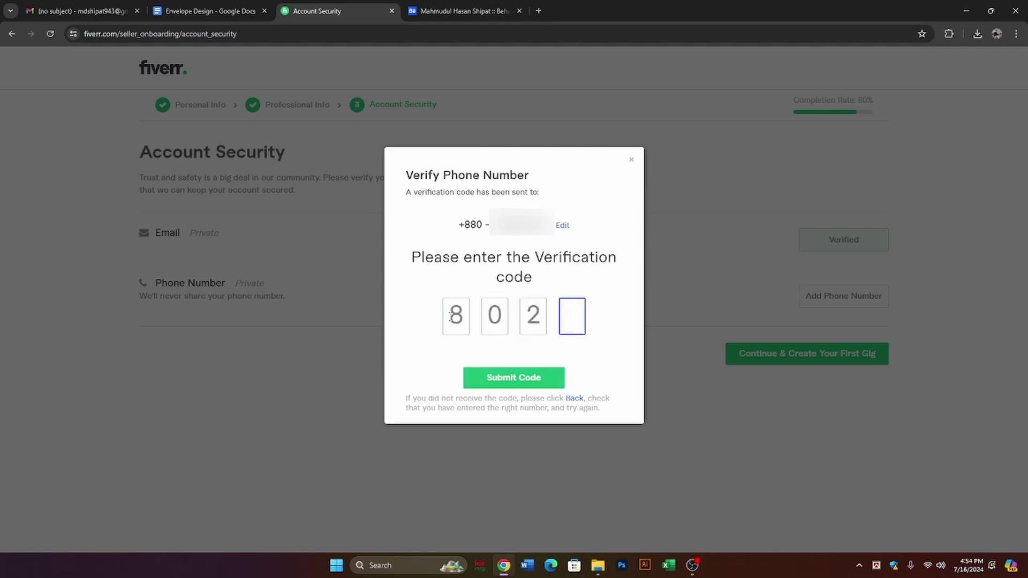
- Enter the 4-digit SMS verification code, fixing the digit order, to verify the phone number
{"action": "left_click", "coordinate": [449, 315]}
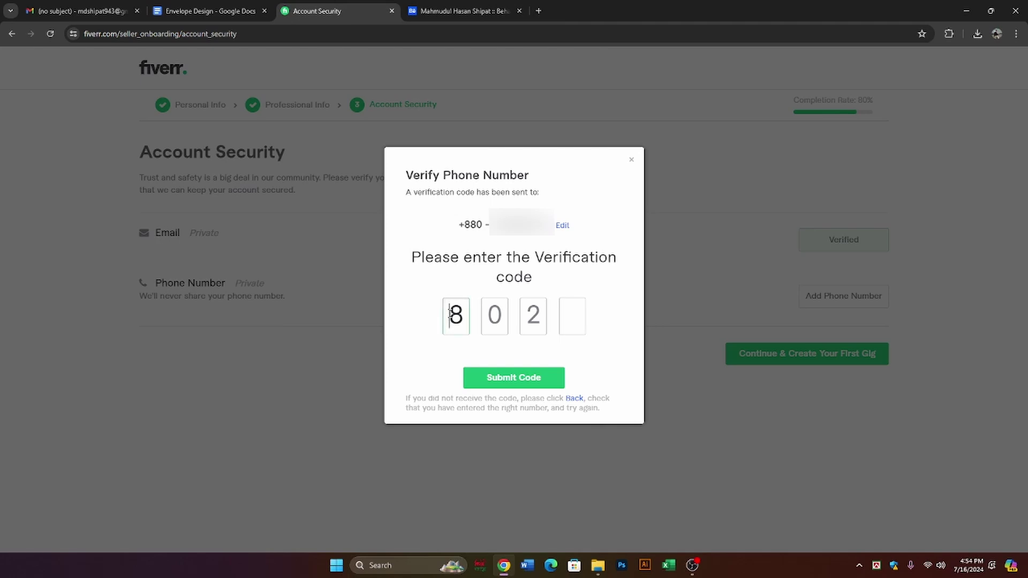
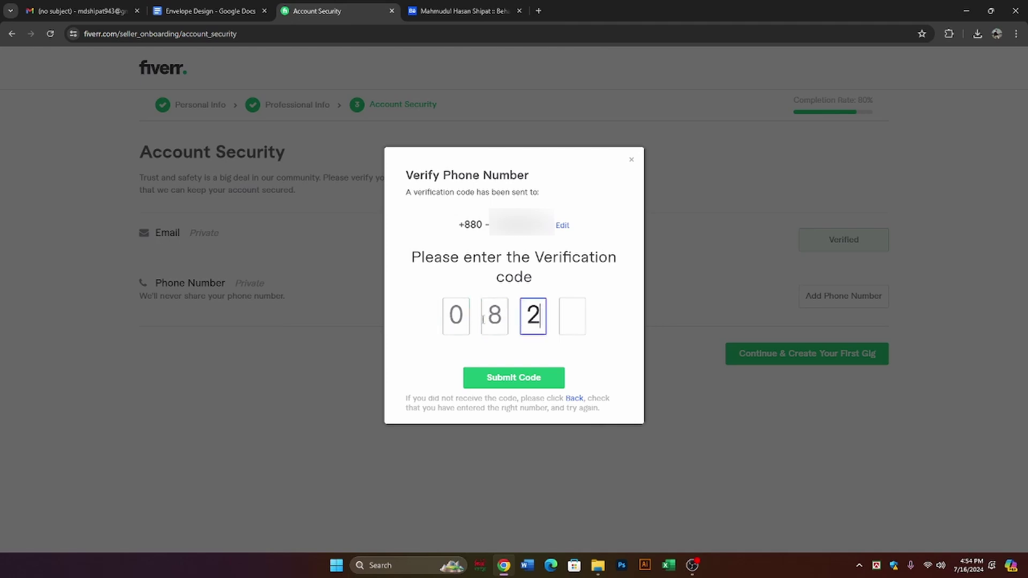
{"action": "left_click", "coordinate": [533, 384]}
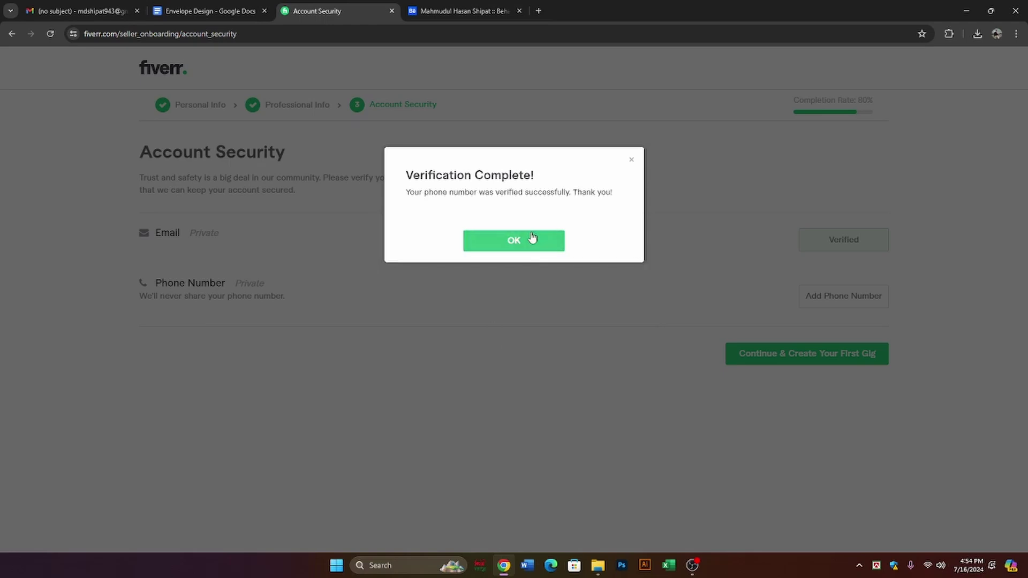
{"action": "left_click", "coordinate": [532, 238]}
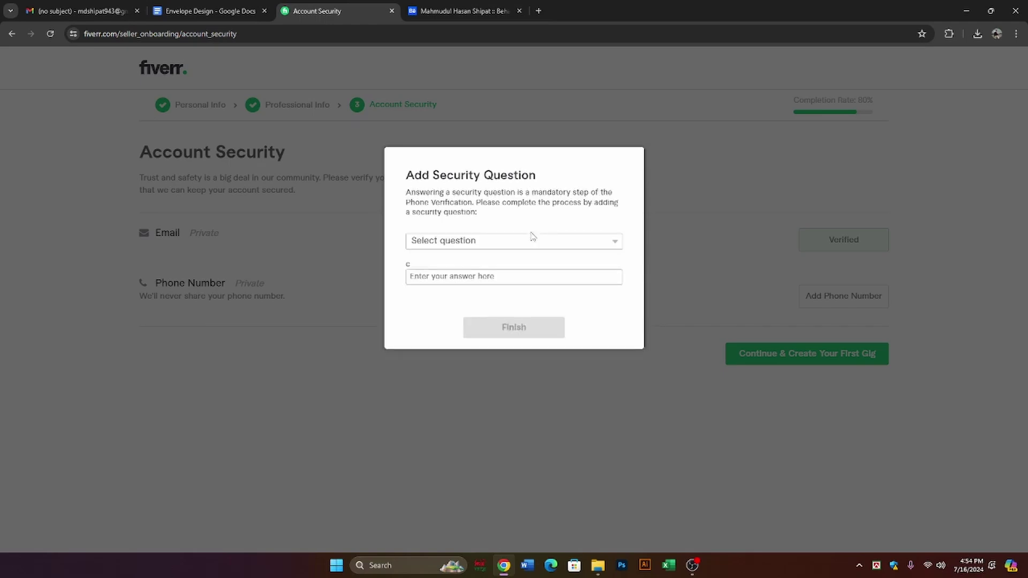
- Add the security question 'What was your childhood nickname?' with an answer and save it
{"action": "left_click", "coordinate": [501, 239]}
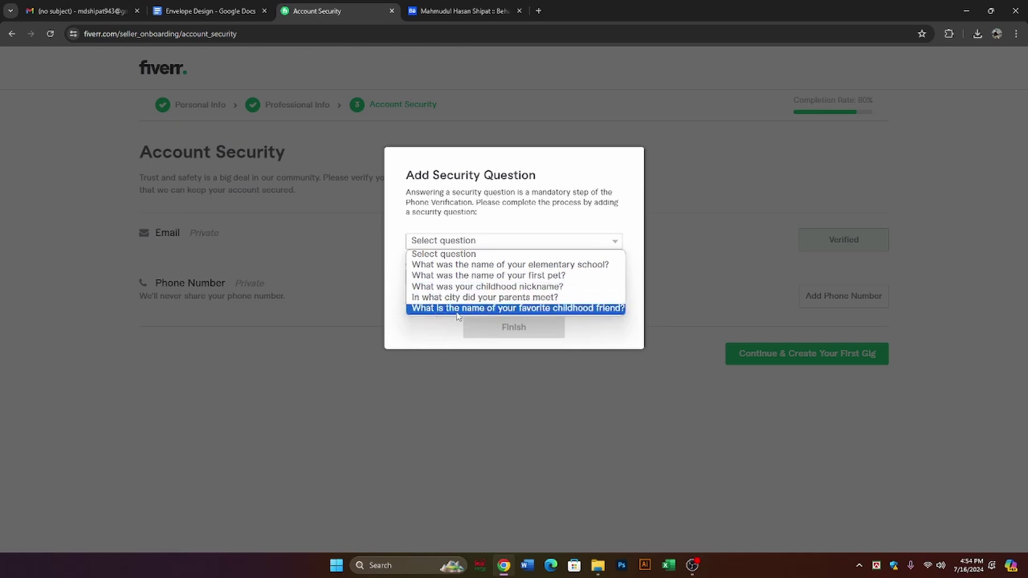
{"action": "left_click", "coordinate": [502, 287]}
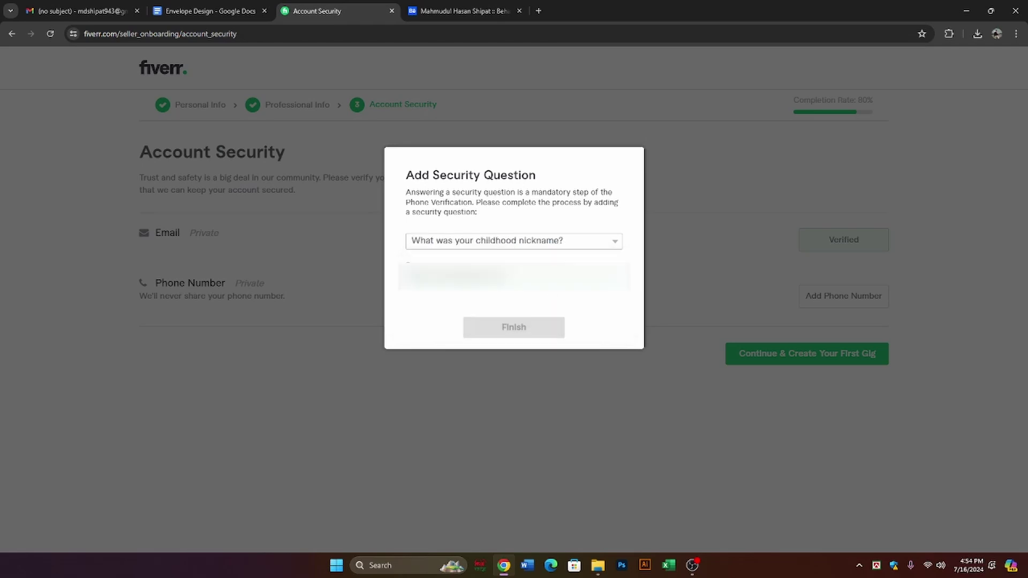
{"action": "type", "text": "****"}
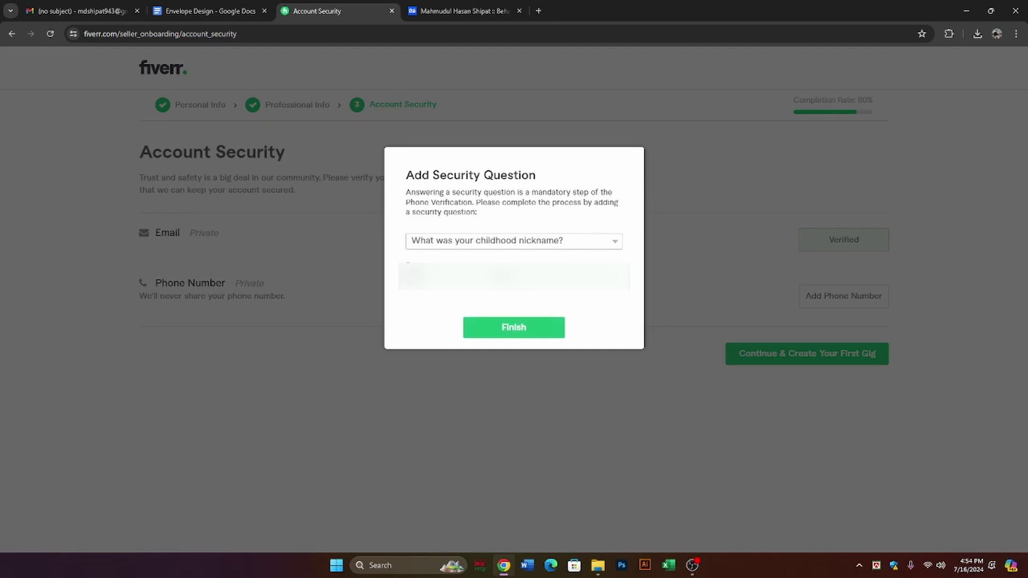
{"action": "type", "text": "*********"}
{"action": "key", "text": "BackSpace"}
{"action": "key", "text": "BackSpace"}
{"action": "key", "text": "BackSpace"}
{"action": "key", "text": "BackSpace"}
{"action": "key", "text": "BackSpace"}
{"action": "key", "text": "BackSpace"}
{"action": "key", "text": "BackSpace"}
{"action": "key", "text": "BackSpace"}
{"action": "key", "text": "BackSpace"}
{"action": "key", "text": "BackSpace"}
{"action": "key", "text": "BackSpace"}
{"action": "key", "text": "BackSpace"}
{"action": "key", "text": "BackSpace"}
{"action": "type", "text": "***"}
{"action": "left_click", "coordinate": [510, 335]}
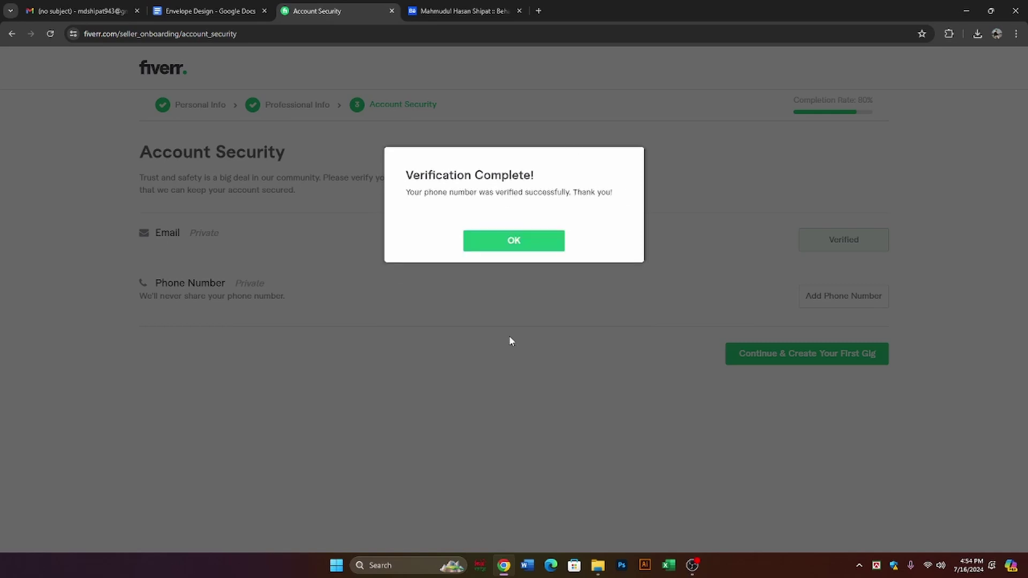
{"action": "left_click", "coordinate": [502, 241]}
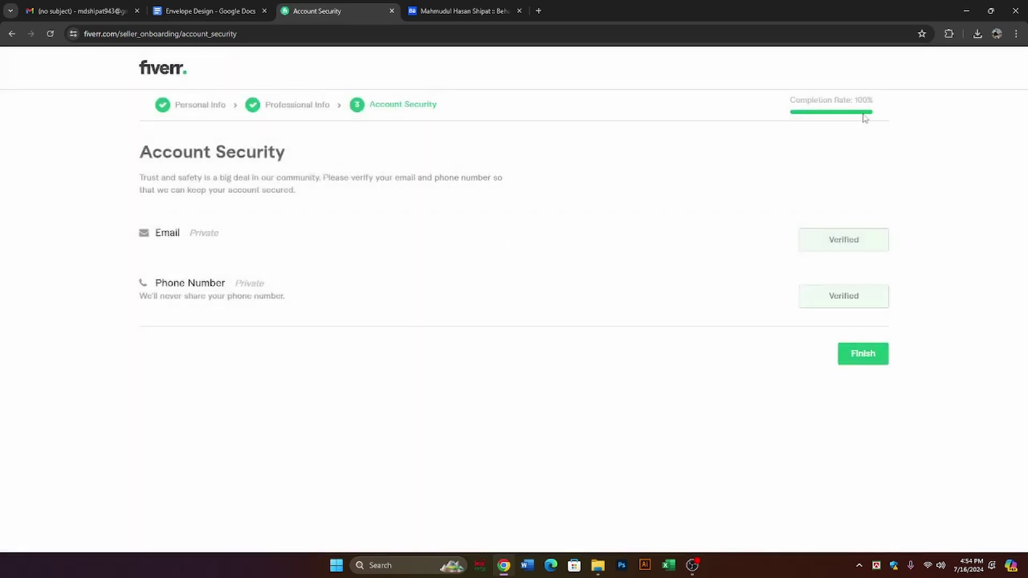
- Finish account security, dismiss the 'seller profile is all set' popup and focus the Gig title
{"action": "left_click", "coordinate": [863, 360]}
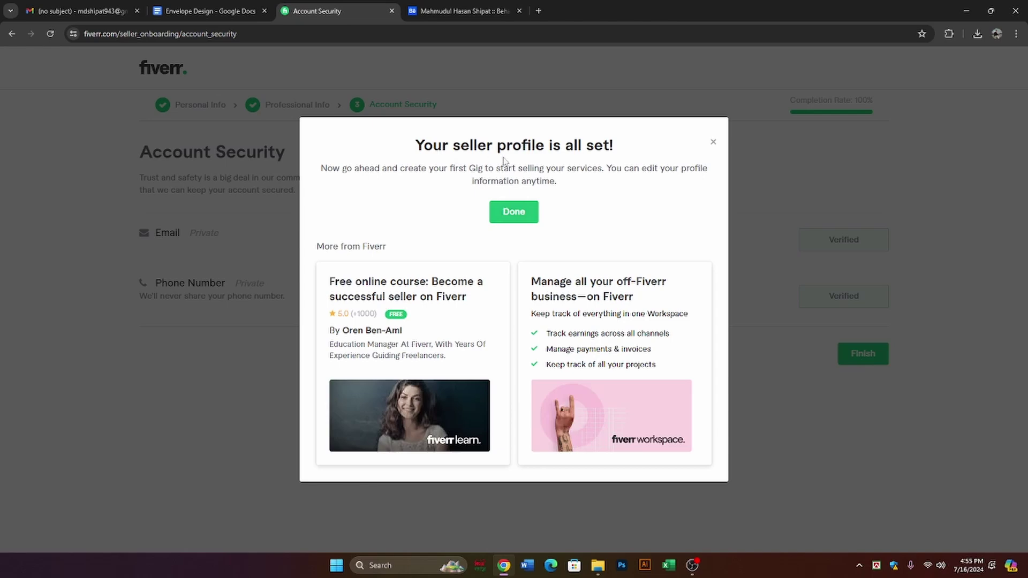
{"action": "left_click", "coordinate": [526, 211]}
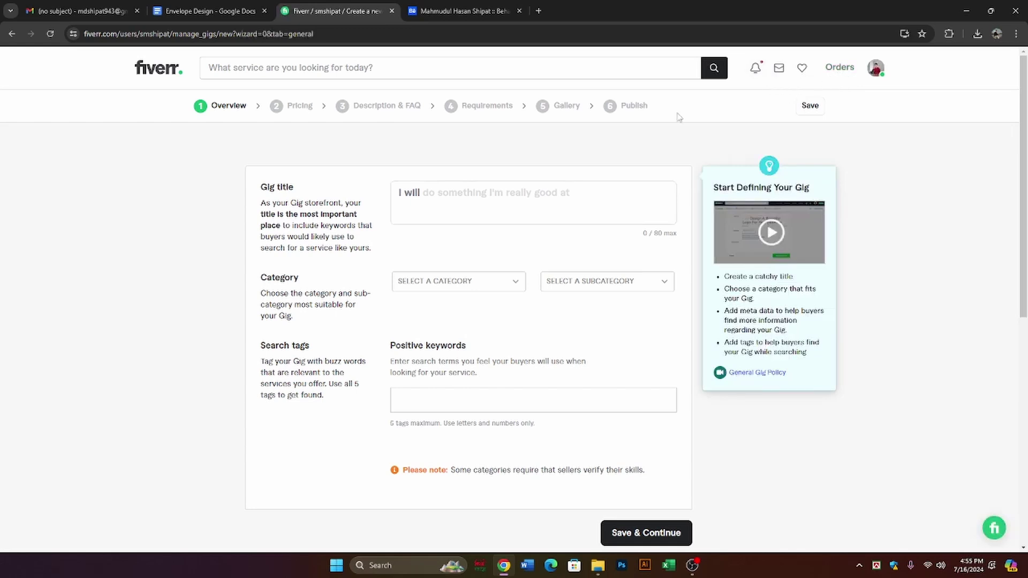
{"action": "left_click", "coordinate": [467, 194]}
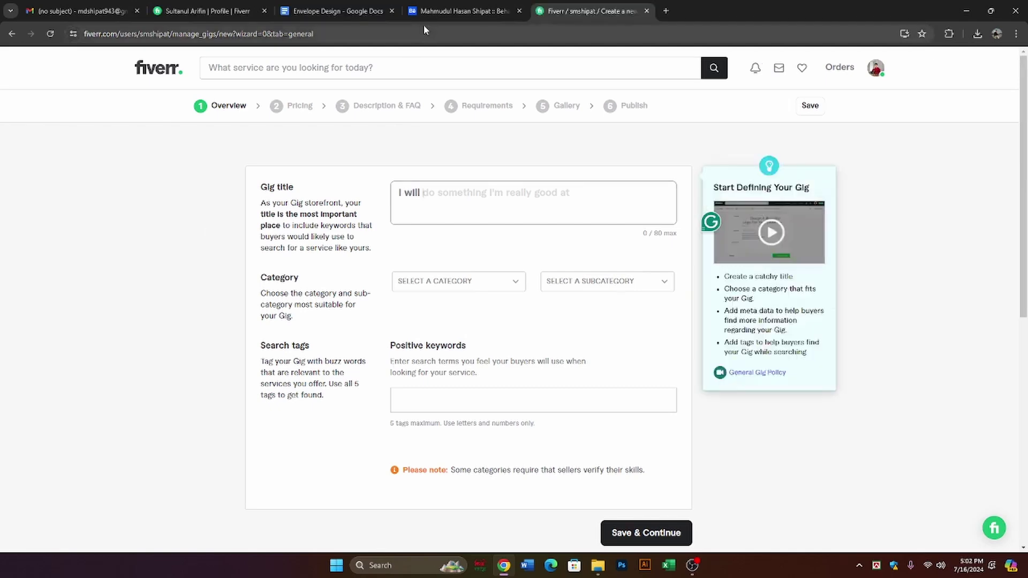
{"action": "left_click", "coordinate": [461, 13]}
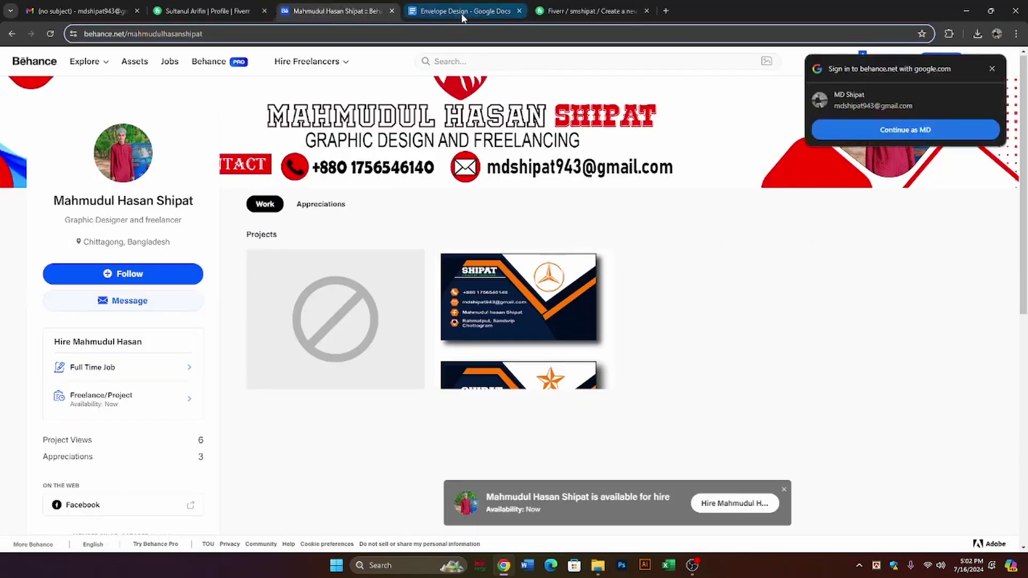
- Copy the line 'fantastic letterhead, envelope, stationery.' from the Envelope Design document
{"action": "left_click", "coordinate": [461, 13]}
{"action": "scroll", "coordinate": [466, 246], "scroll_direction": "up", "scroll_amount": 15}
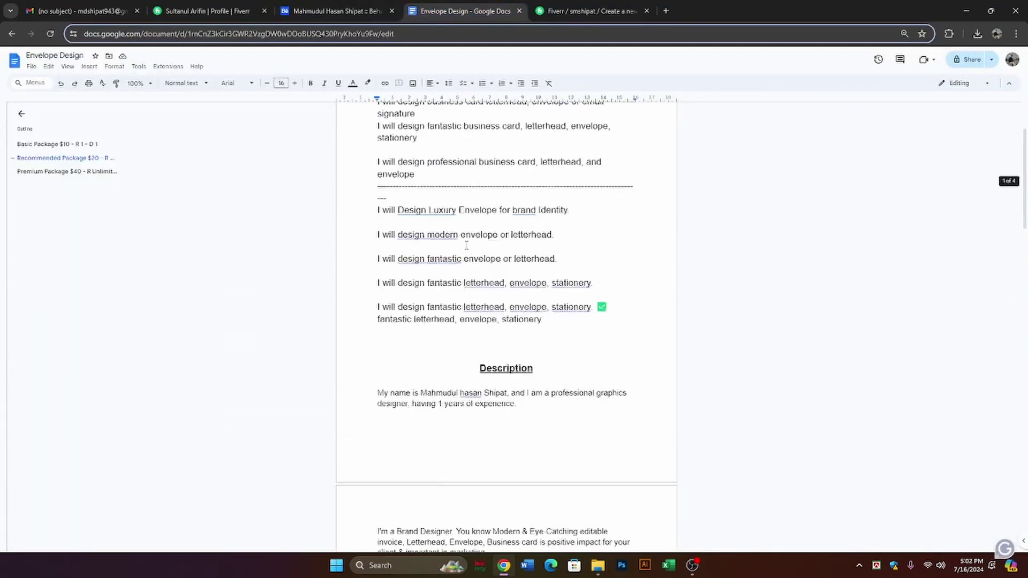
{"action": "scroll", "coordinate": [466, 245], "scroll_direction": "up", "scroll_amount": 2}
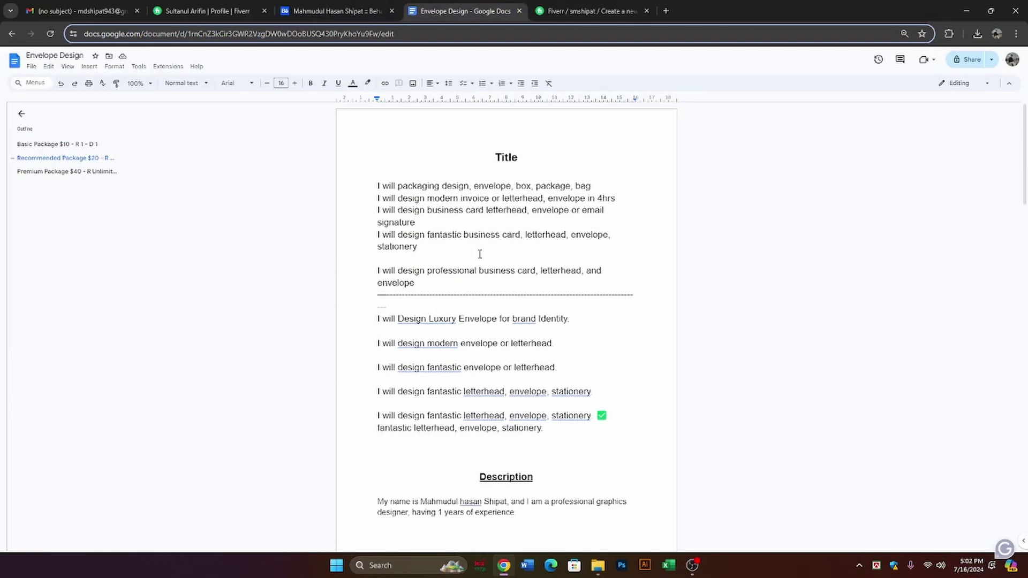
{"action": "scroll", "coordinate": [464, 322], "scroll_direction": "down", "scroll_amount": 2}
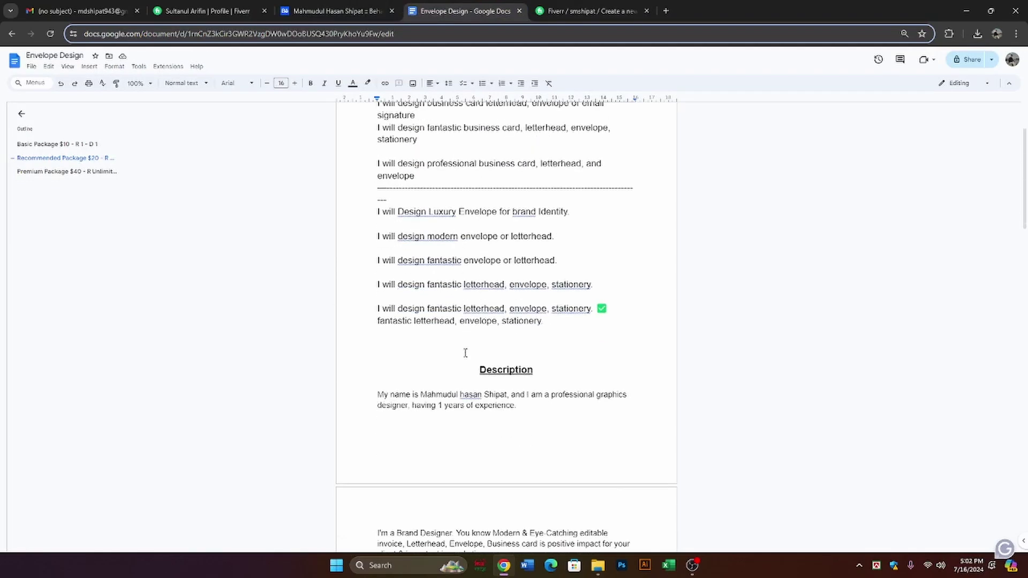
{"action": "left_click_drag", "start_coordinate": [542, 322], "coordinate": [376, 323]}
{"action": "key", "text": "ctrl+c"}
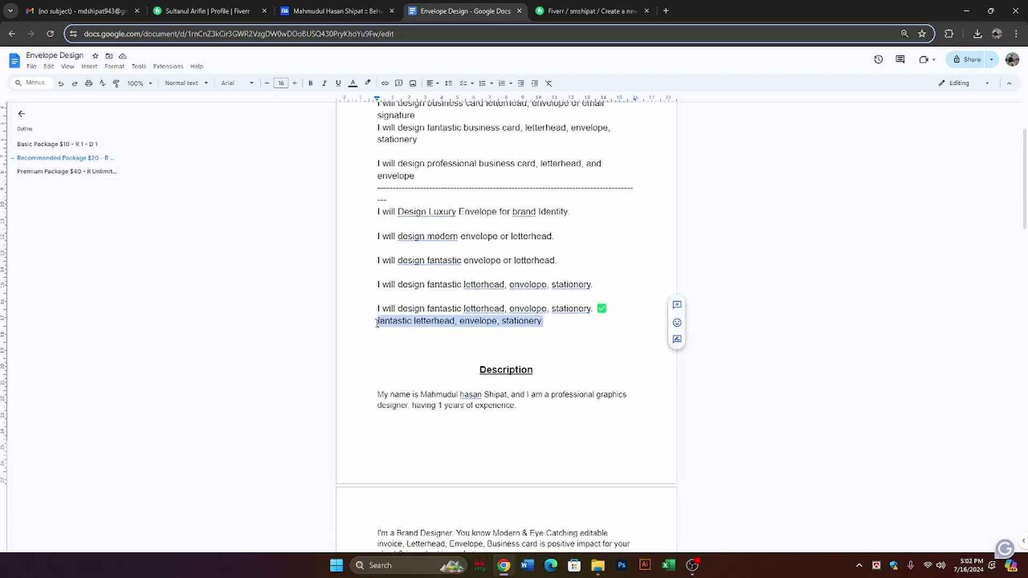
{"action": "left_click", "coordinate": [551, 10]}
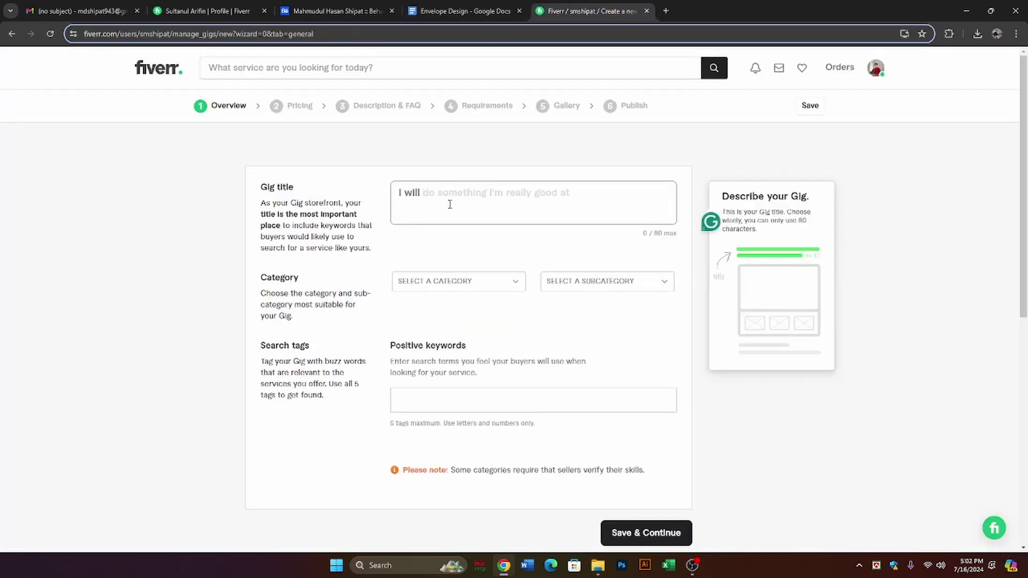
- Replace the stray D in the gig title with the pasted line, adding 'design' before it
{"action": "type", "text": "D"}
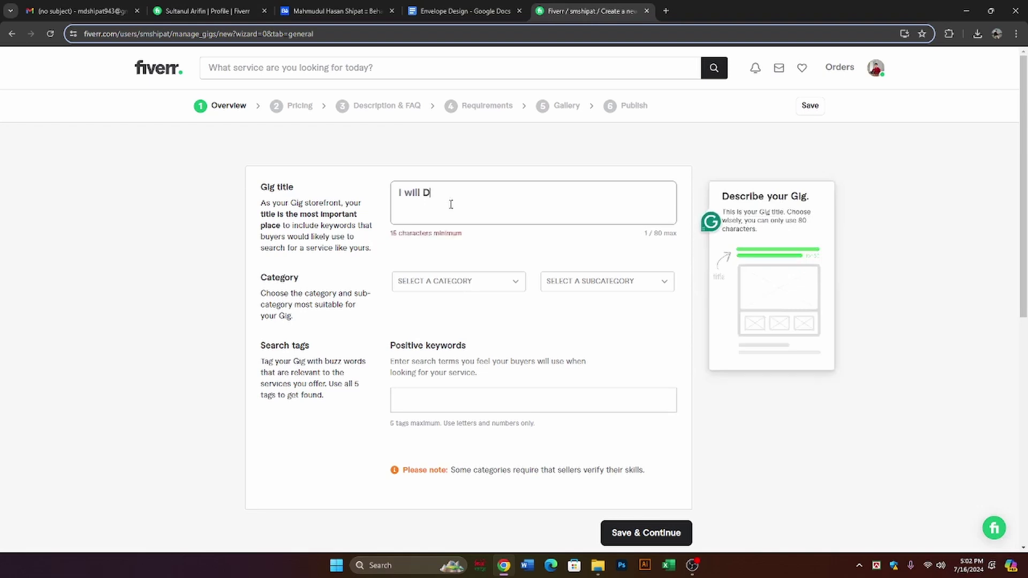
{"action": "left_click", "coordinate": [657, 237]}
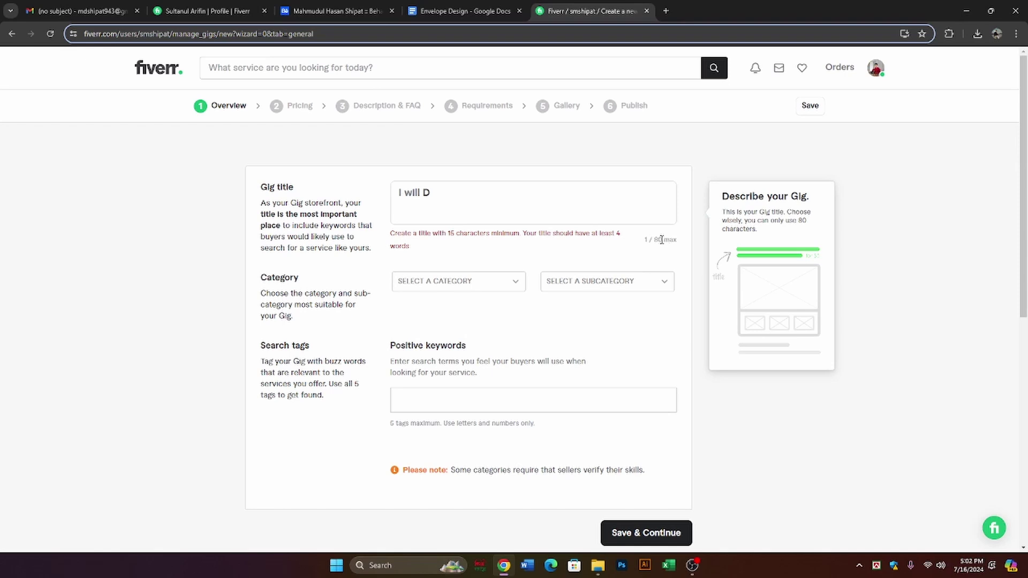
{"action": "left_click", "coordinate": [558, 209]}
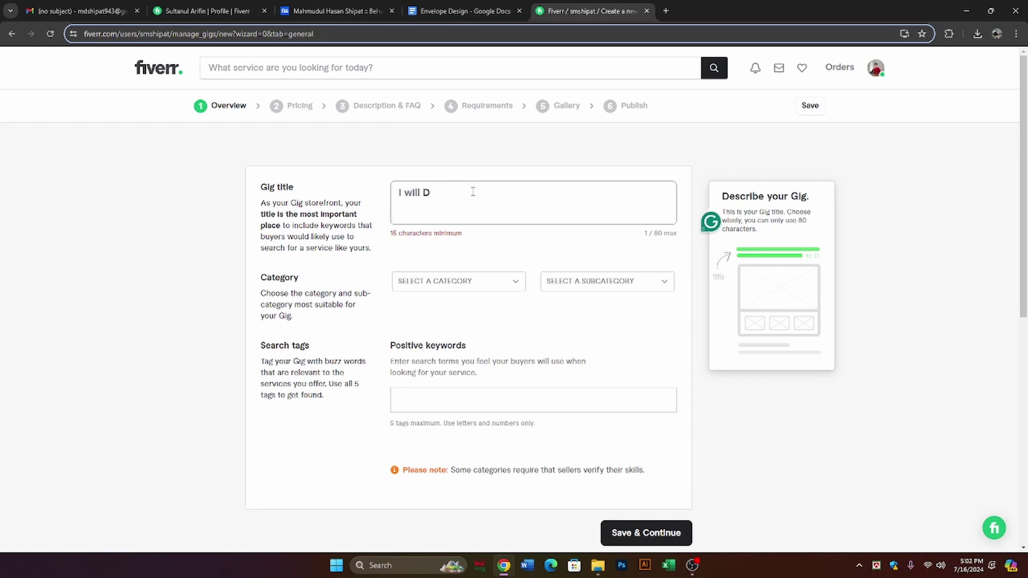
{"action": "key", "text": "BackSpace"}
{"action": "key", "text": "ctrl+v"}
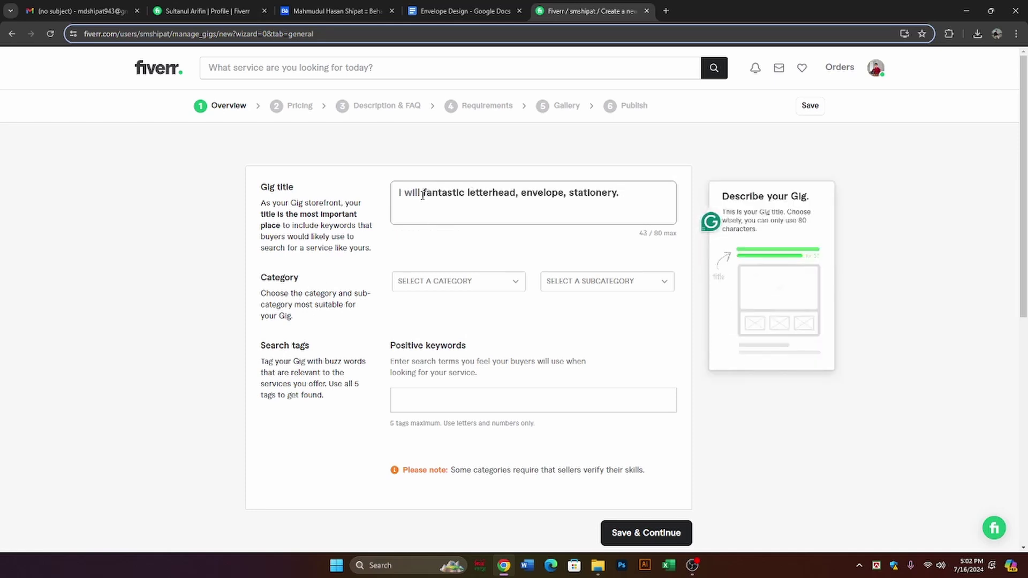
{"action": "type", "text": "design"}
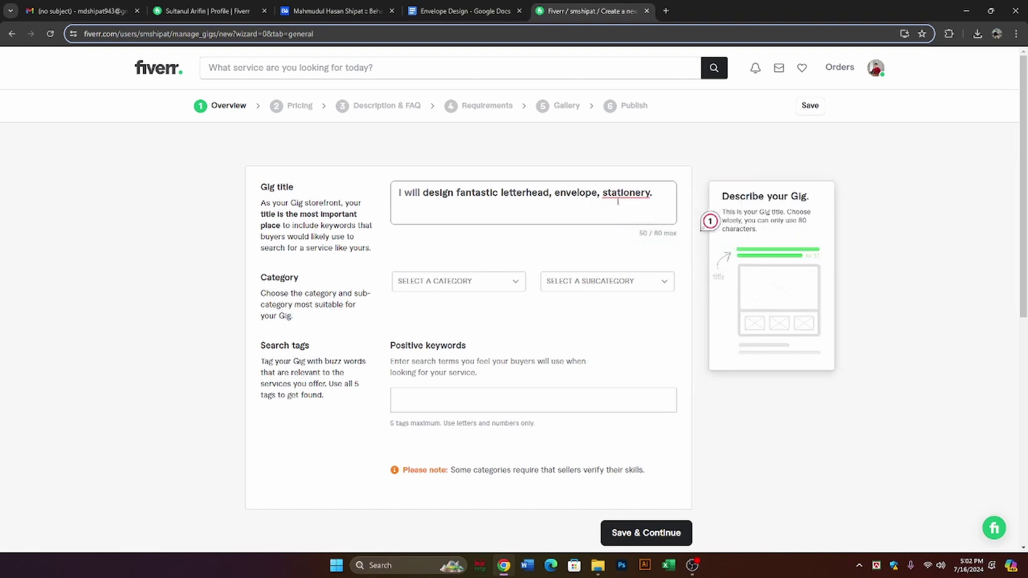
- Correct the spelling of 'stationery' in the gig title
{"action": "mouse_move", "coordinate": [623, 194]}
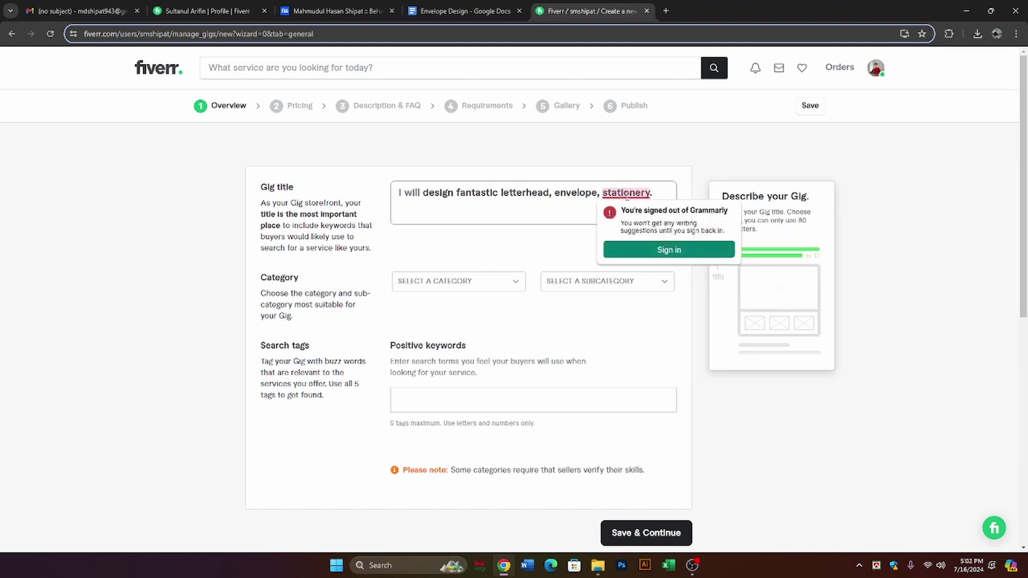
{"action": "left_click", "coordinate": [623, 193]}
{"action": "type", "text": "i"}
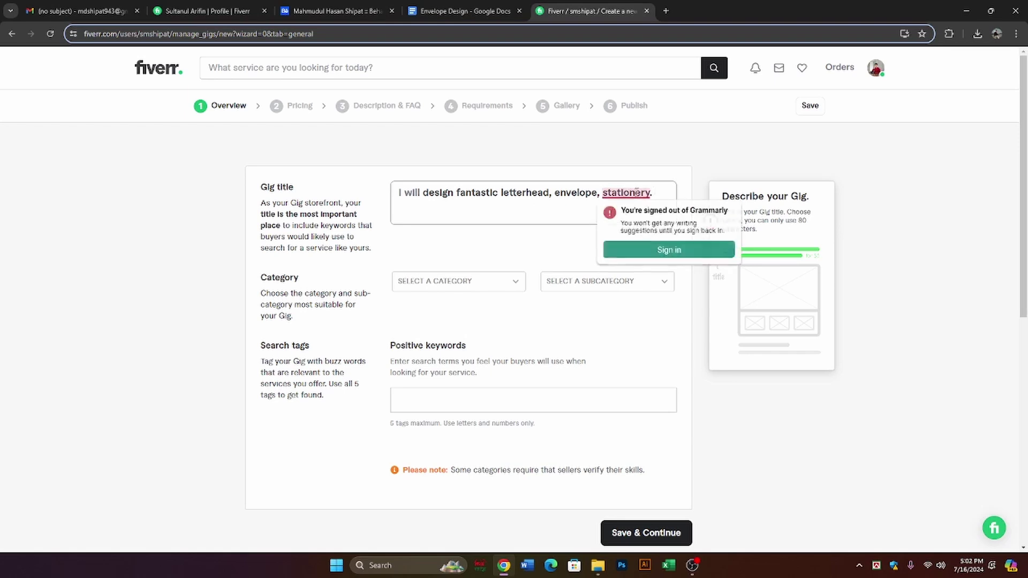
{"action": "left_click", "coordinate": [642, 192]}
{"action": "key", "text": "BackSpace"}
{"action": "type", "text": "a"}
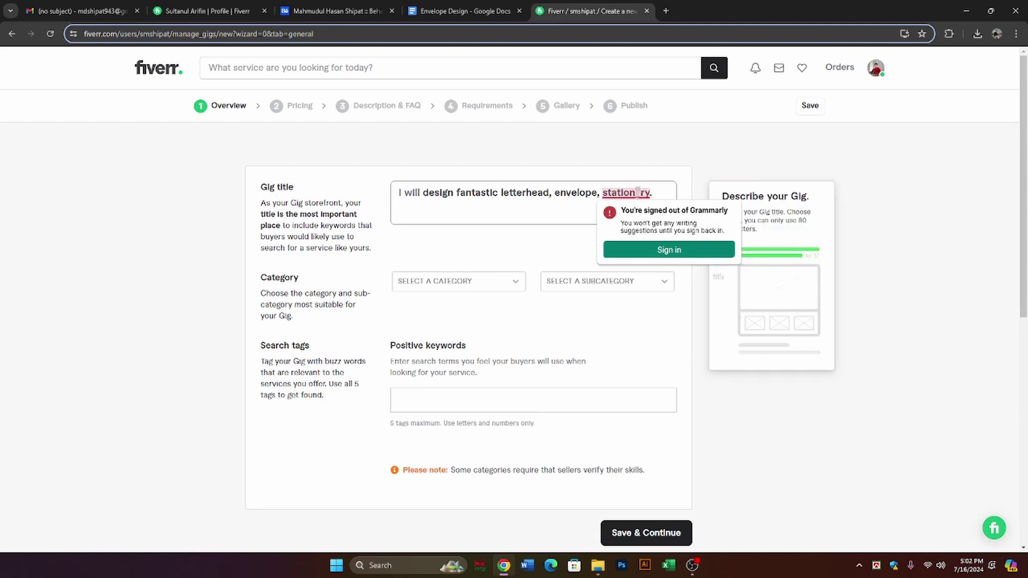
{"action": "type", "text": "e"}
- Sign up for Grammarly with a Google account and open the Grammarly app
{"action": "left_click", "coordinate": [668, 250]}
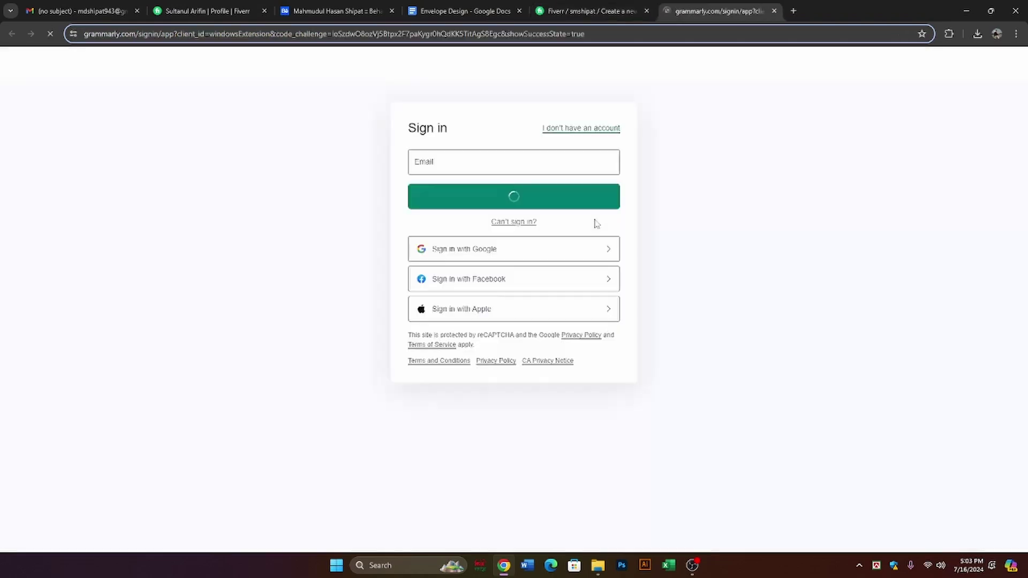
{"action": "left_click", "coordinate": [482, 251]}
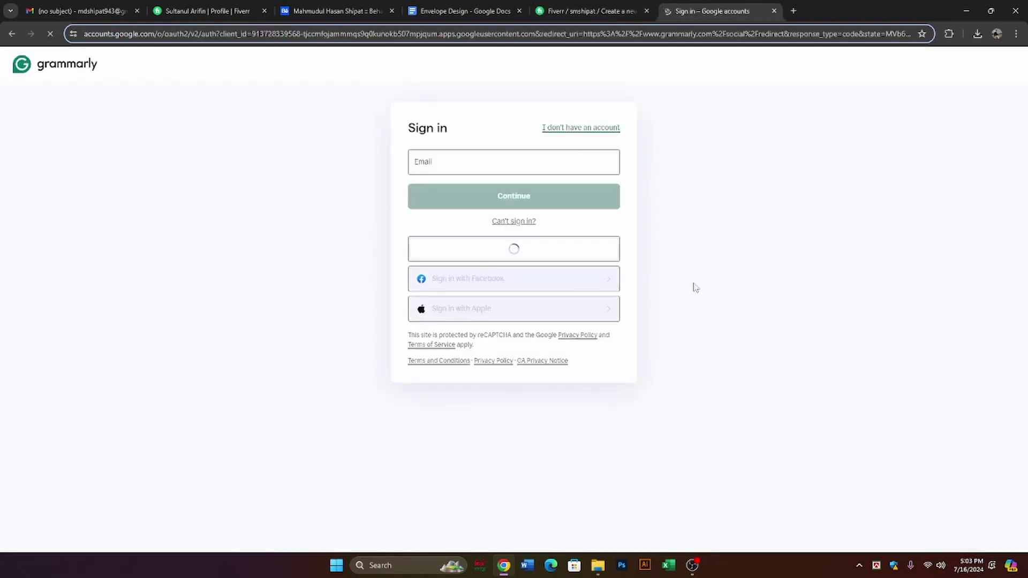
{"action": "left_click", "coordinate": [596, 262]}
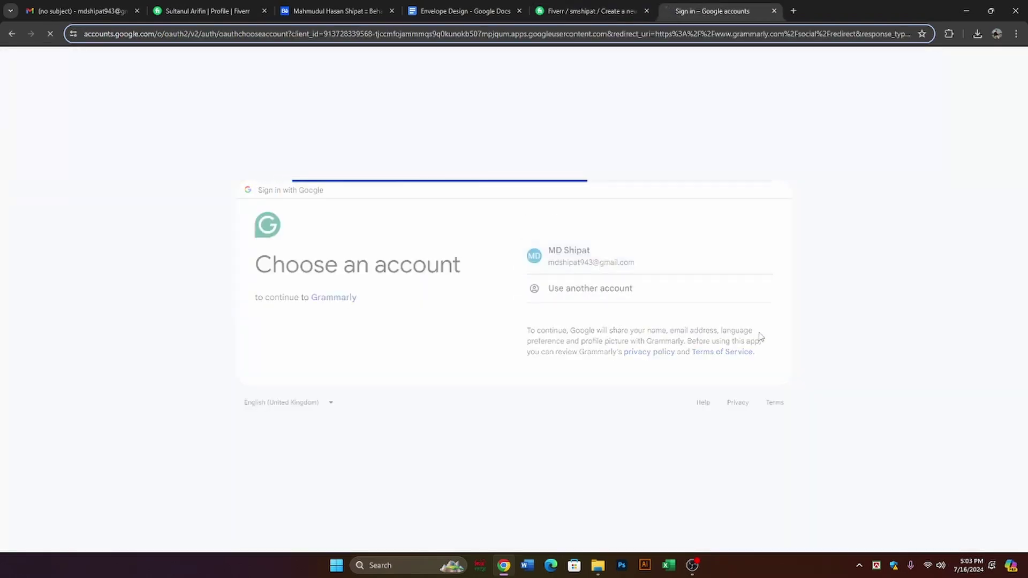
{"action": "left_click", "coordinate": [649, 355]}
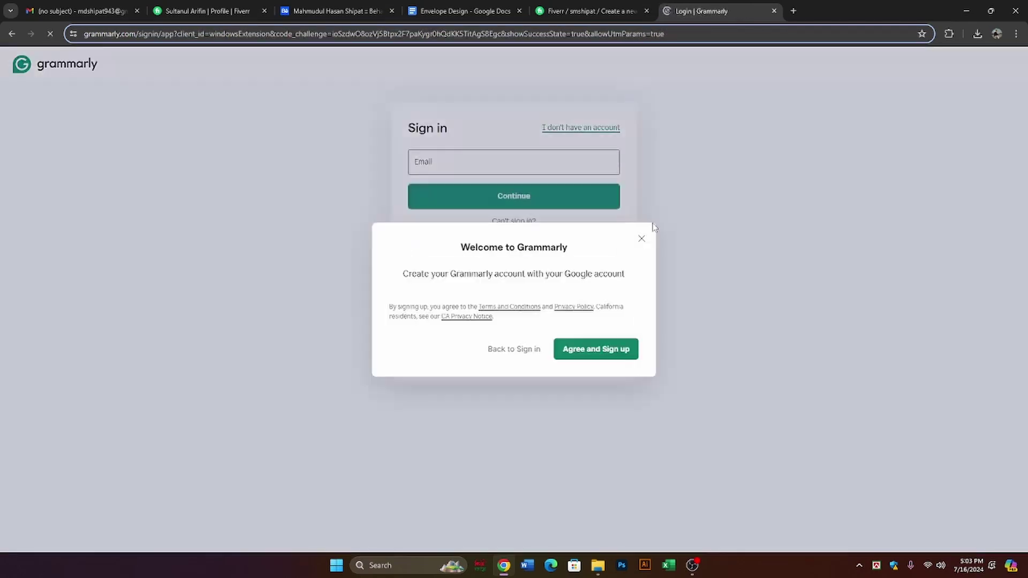
{"action": "left_click", "coordinate": [574, 354]}
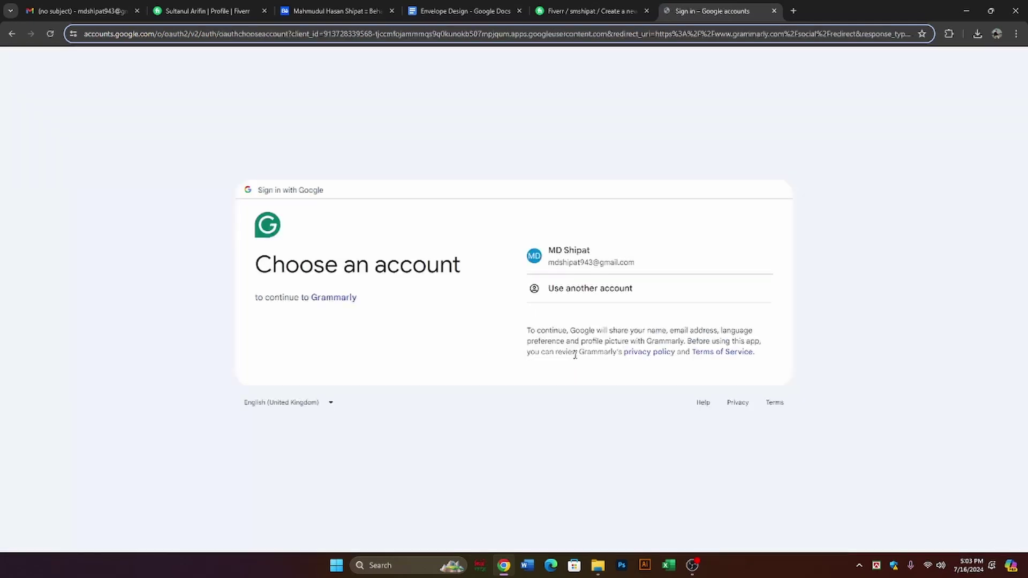
{"action": "left_click", "coordinate": [598, 267]}
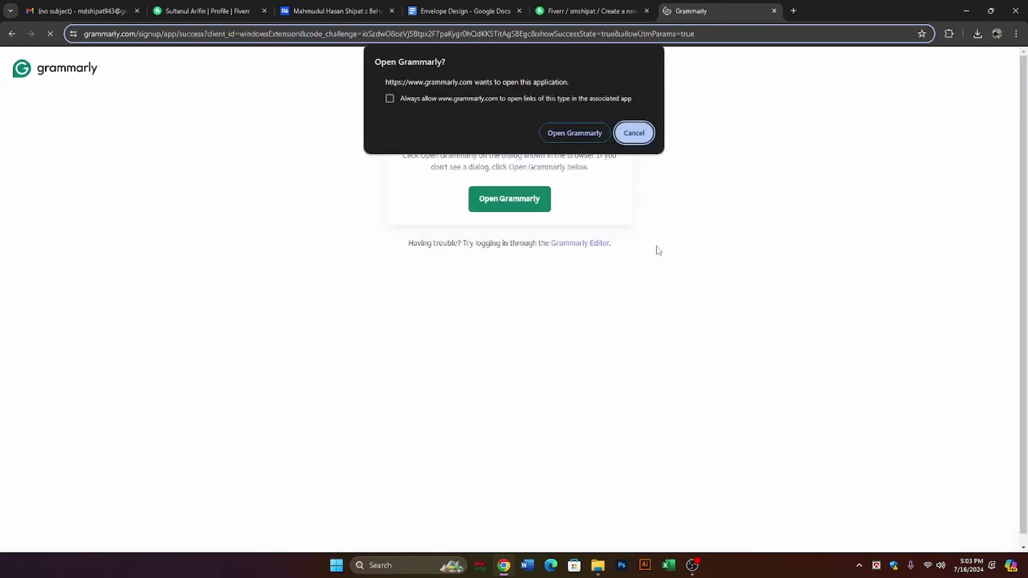
{"action": "left_click", "coordinate": [574, 133]}
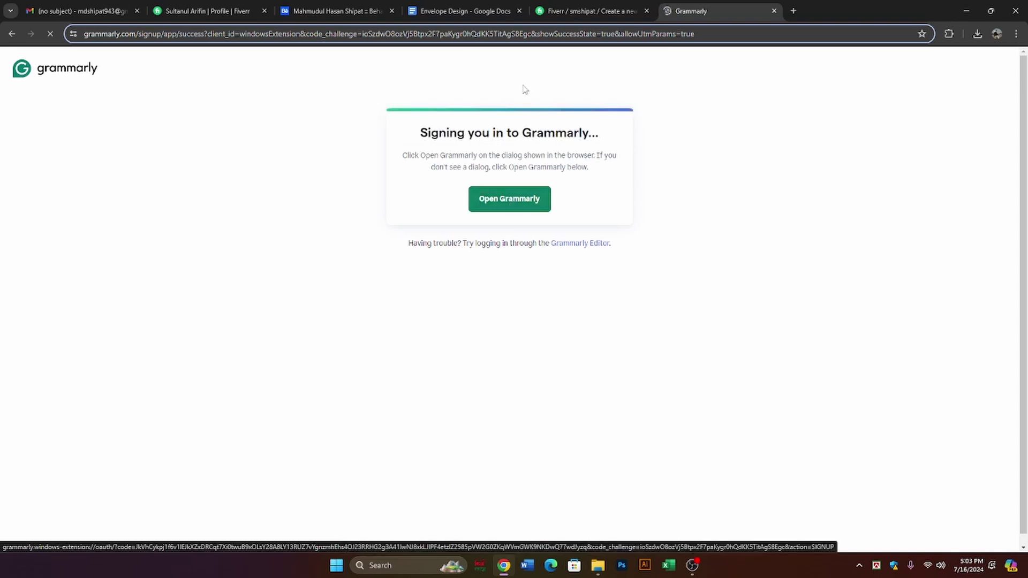
{"action": "left_click", "coordinate": [578, 10]}
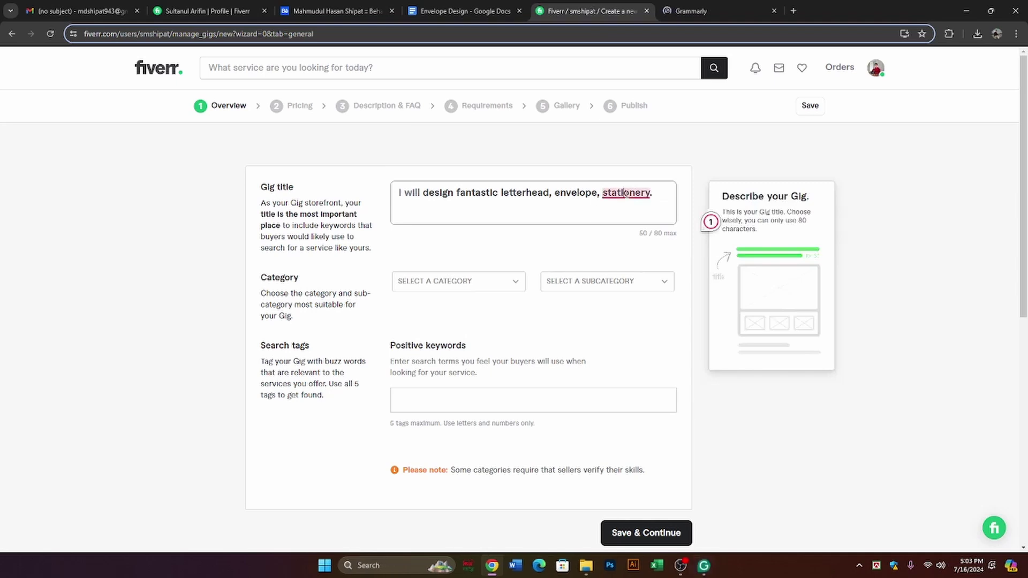
- Accept Grammarly's 'and stationery' suggestion in the title and remove the extra space
{"action": "left_click", "coordinate": [626, 193]}
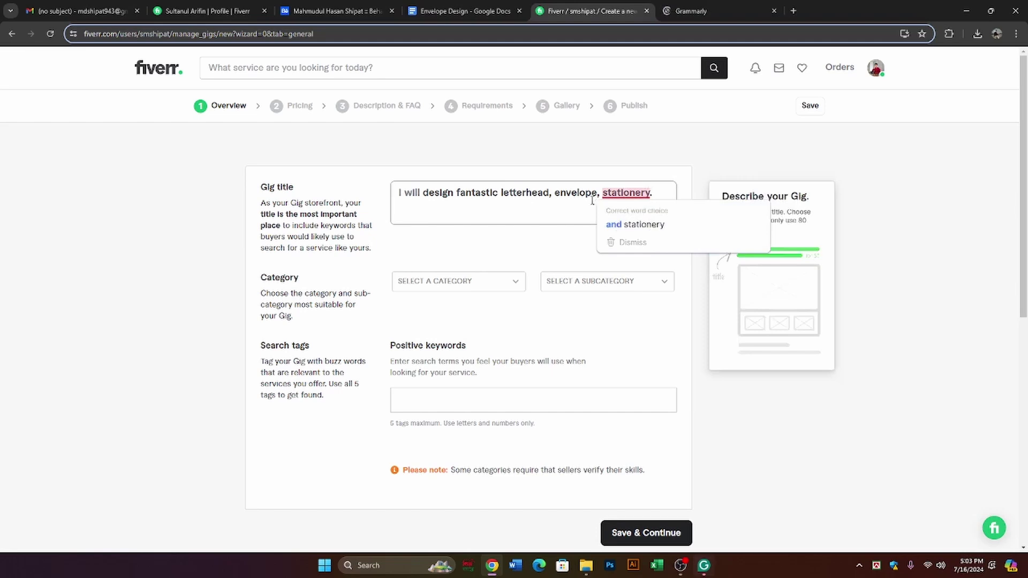
{"action": "left_click", "coordinate": [608, 208]}
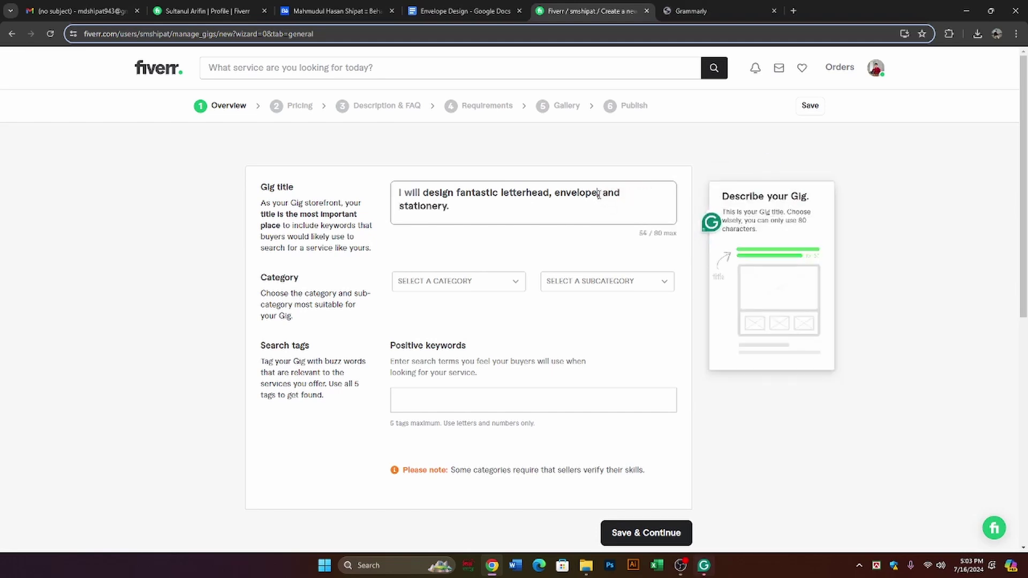
{"action": "key", "text": "Delete"}
{"action": "scroll", "coordinate": [476, 209], "scroll_direction": "down", "scroll_amount": 1}
- Open and close the browser developer tools, then refocus the gig title
{"action": "key", "text": "ctrl+shift+i"}
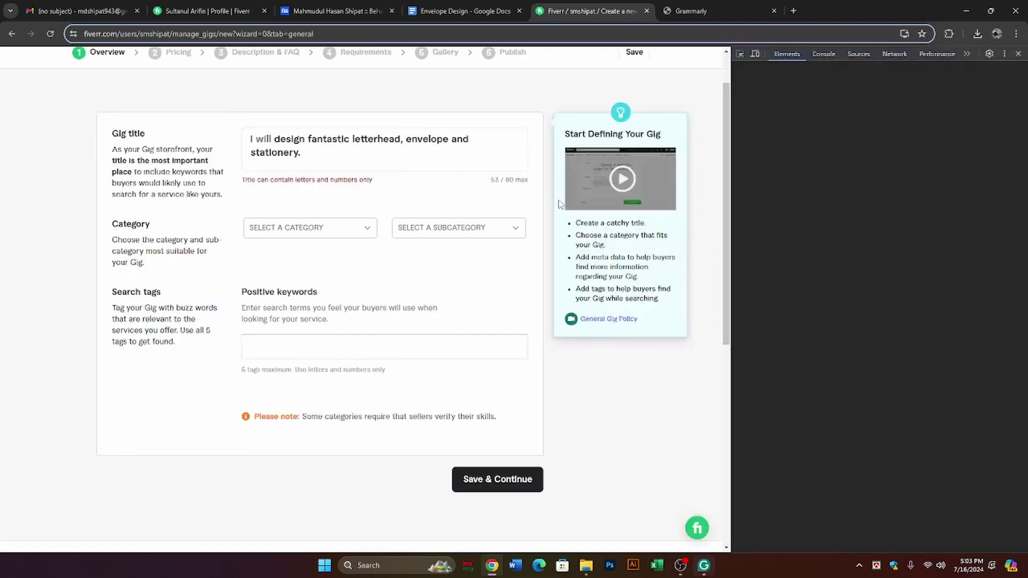
{"action": "mouse_move", "coordinate": [281, 197]}
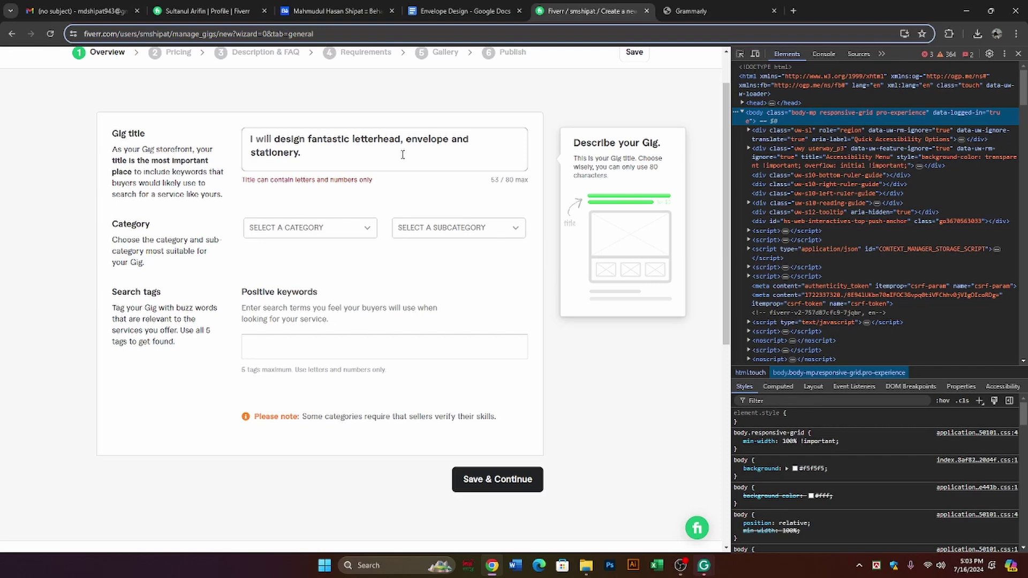
{"action": "left_click", "coordinate": [1018, 54]}
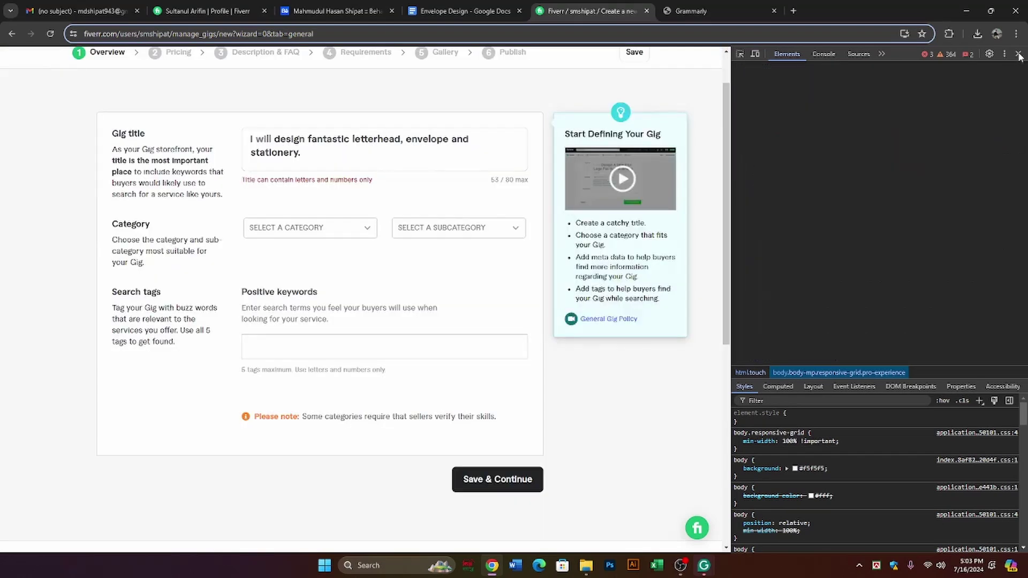
{"action": "left_click", "coordinate": [503, 153]}
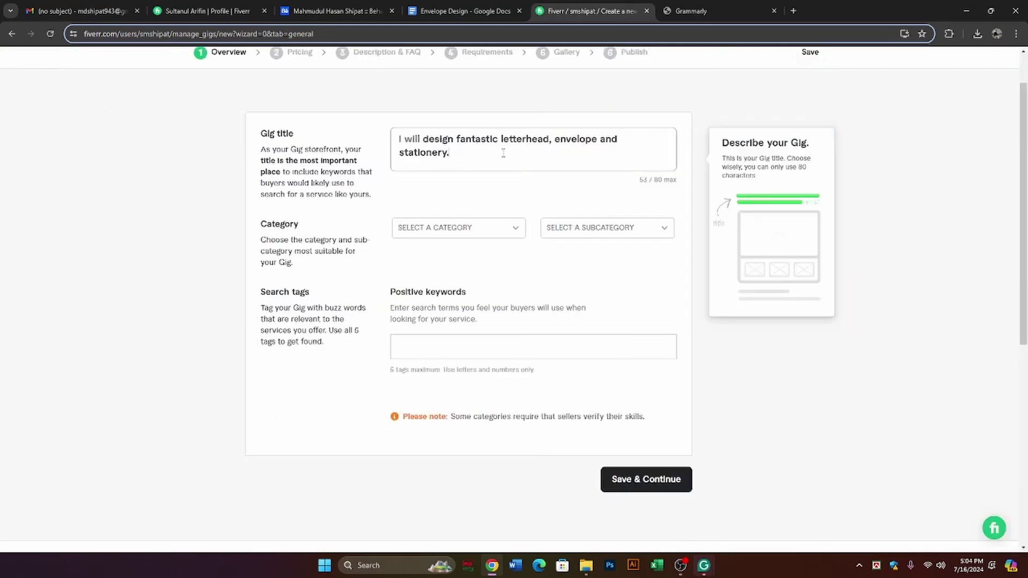
- Remove the title's trailing period and set the category to Graphics & Design
{"action": "key", "text": "BackSpace"}
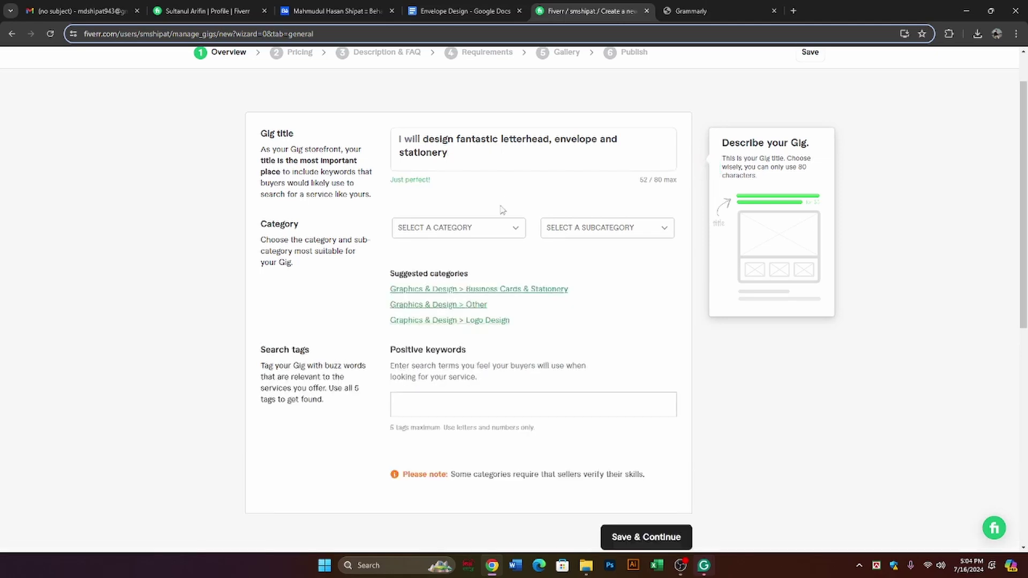
{"action": "left_click", "coordinate": [474, 230]}
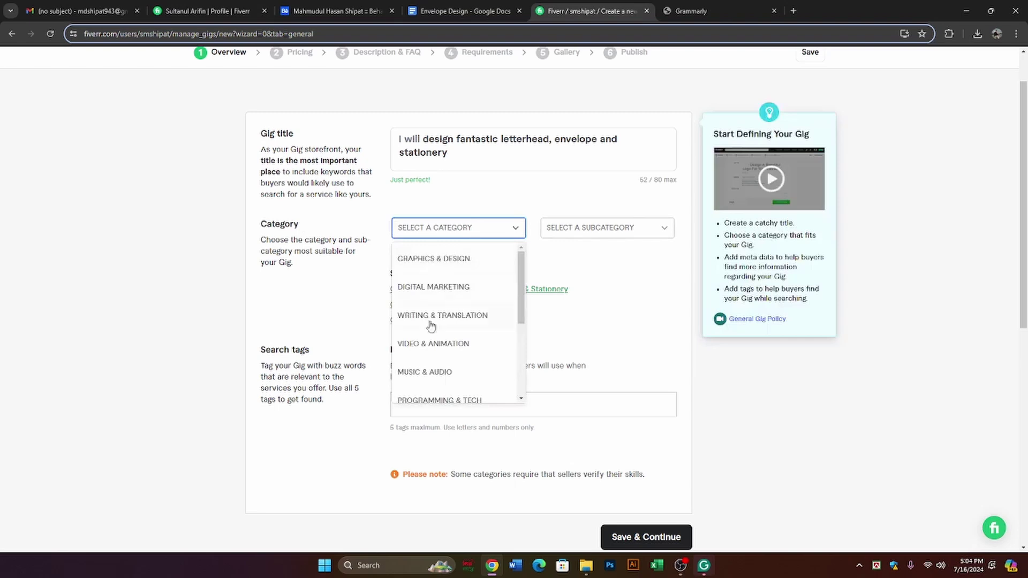
{"action": "scroll", "coordinate": [462, 375], "scroll_direction": "down", "scroll_amount": 1}
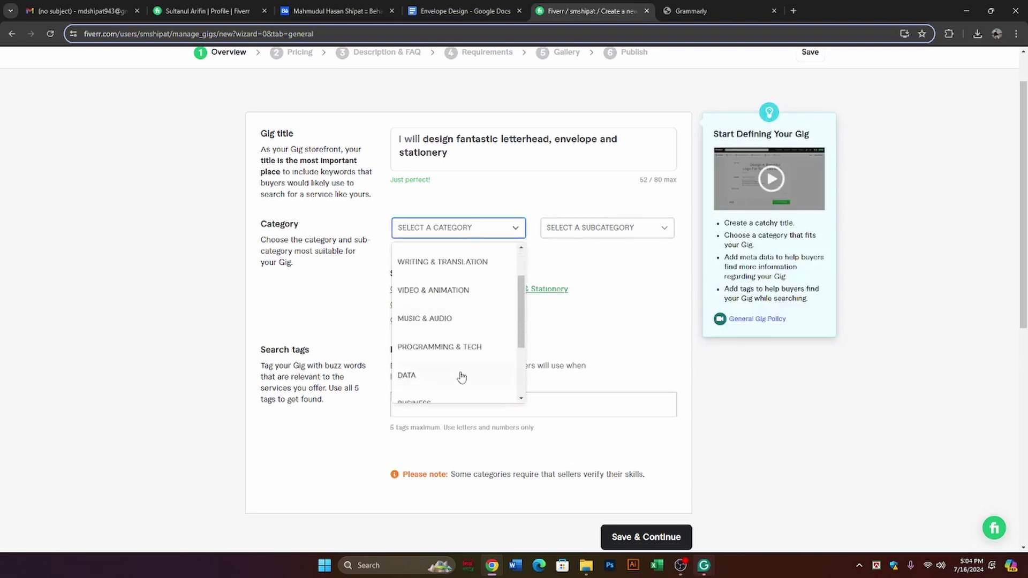
{"action": "scroll", "coordinate": [461, 376], "scroll_direction": "up", "scroll_amount": 1}
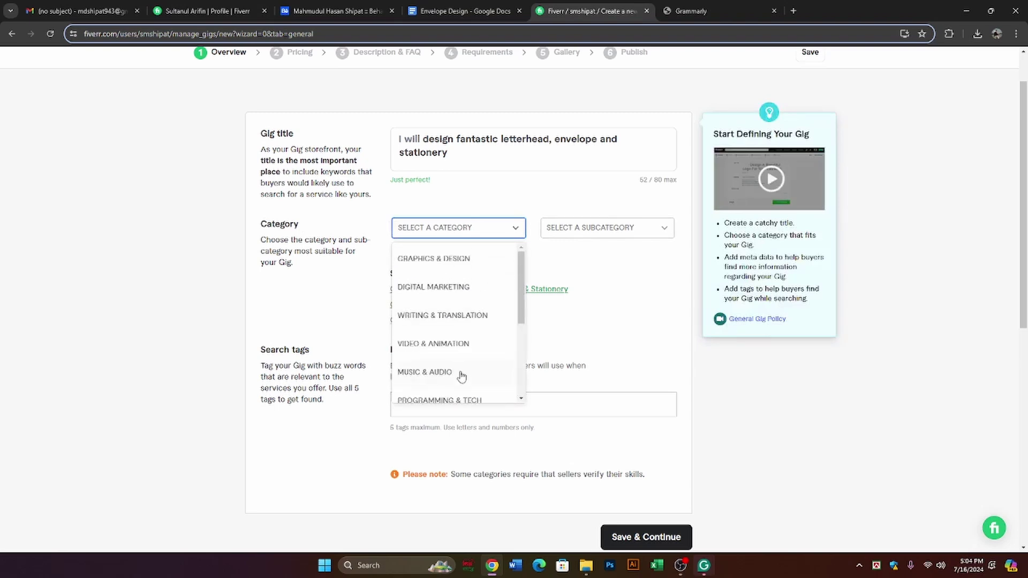
{"action": "left_click", "coordinate": [469, 267]}
- Choose Other from the bottom of the subcategory list
{"action": "left_click", "coordinate": [571, 234]}
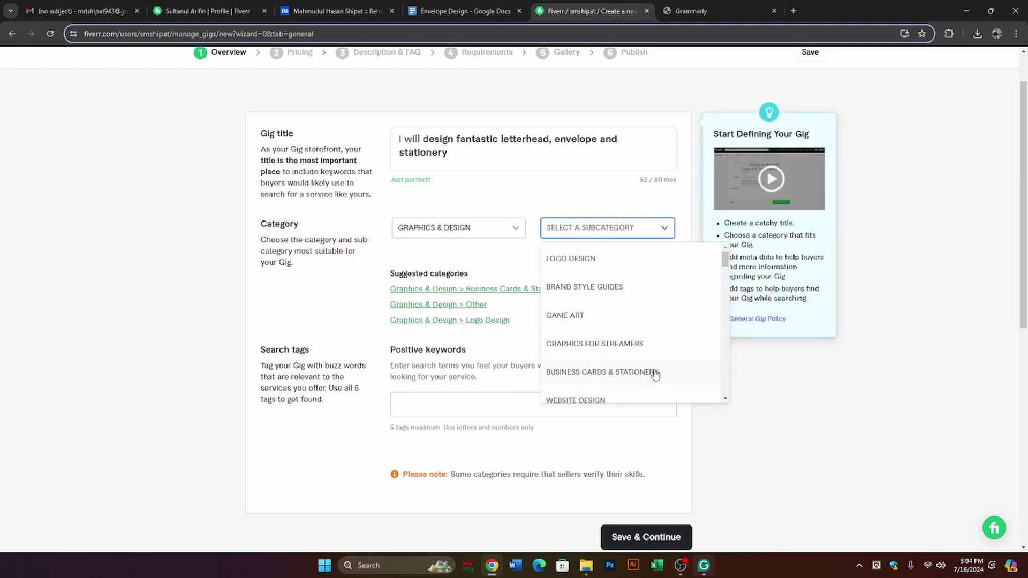
{"action": "scroll", "coordinate": [643, 356], "scroll_direction": "down", "scroll_amount": 4}
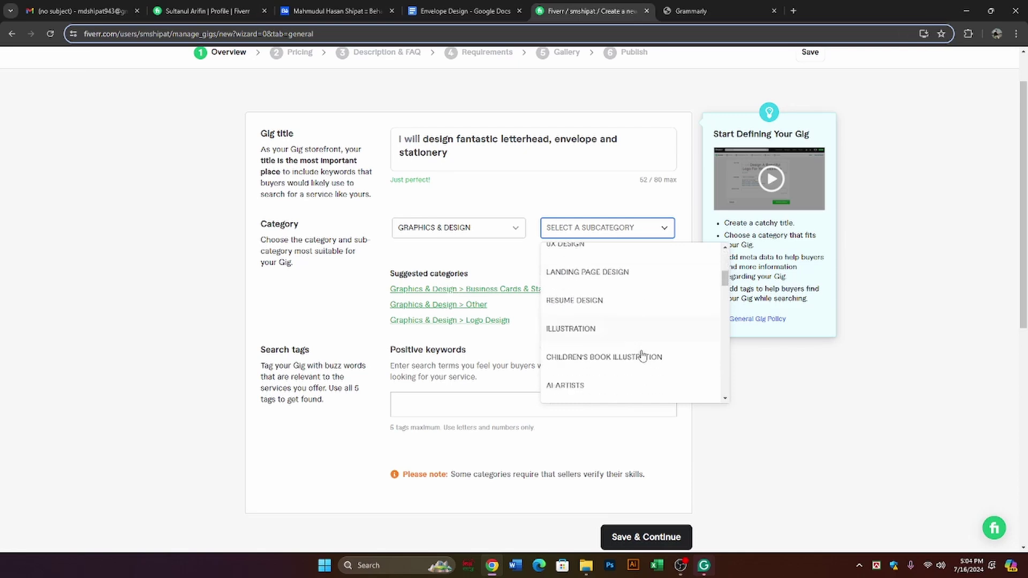
{"action": "scroll", "coordinate": [643, 356], "scroll_direction": "down", "scroll_amount": 6}
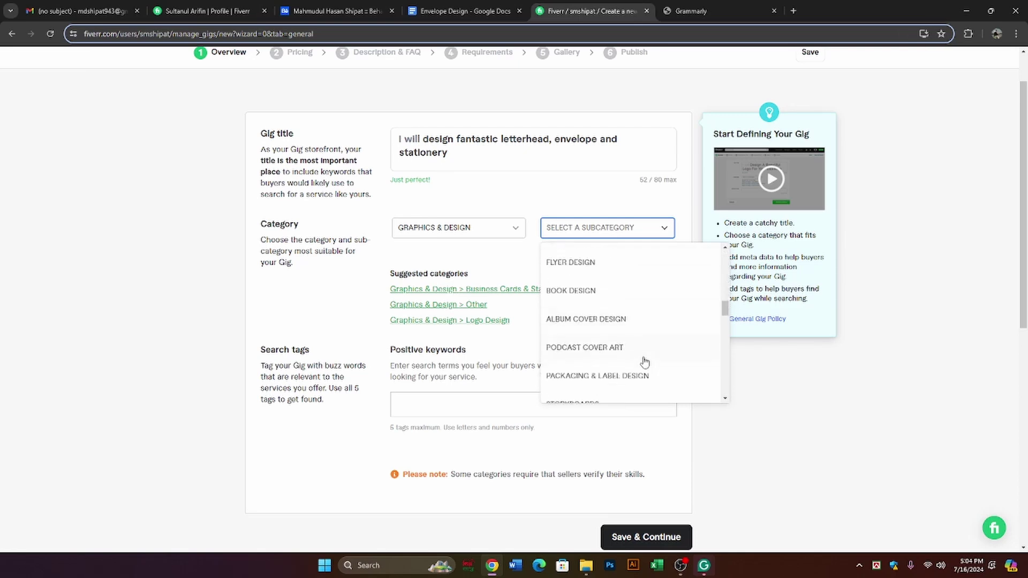
{"action": "scroll", "coordinate": [644, 362], "scroll_direction": "down", "scroll_amount": 3}
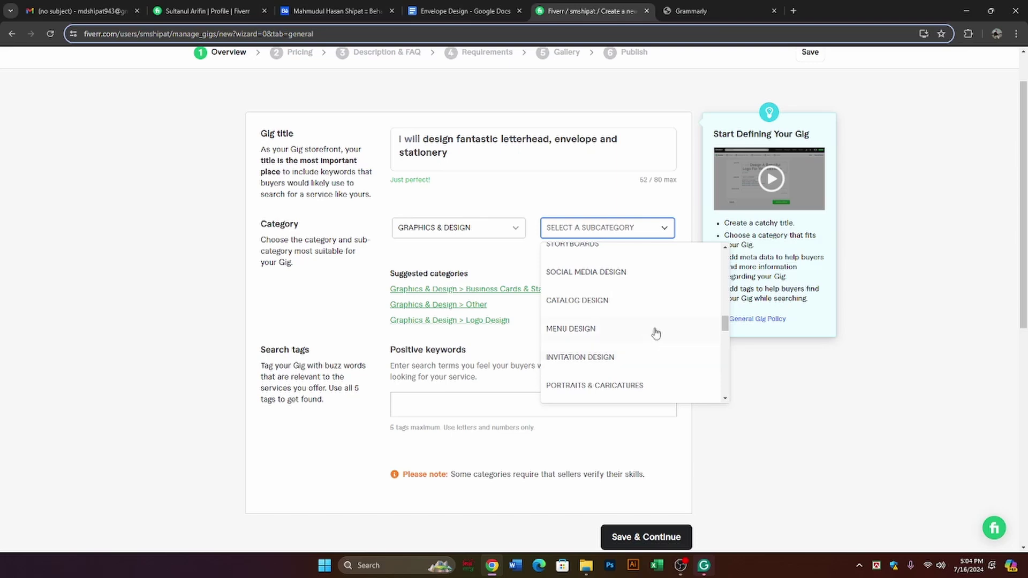
{"action": "scroll", "coordinate": [654, 332], "scroll_direction": "down", "scroll_amount": 8}
{"action": "scroll", "coordinate": [656, 332], "scroll_direction": "up", "scroll_amount": 5}
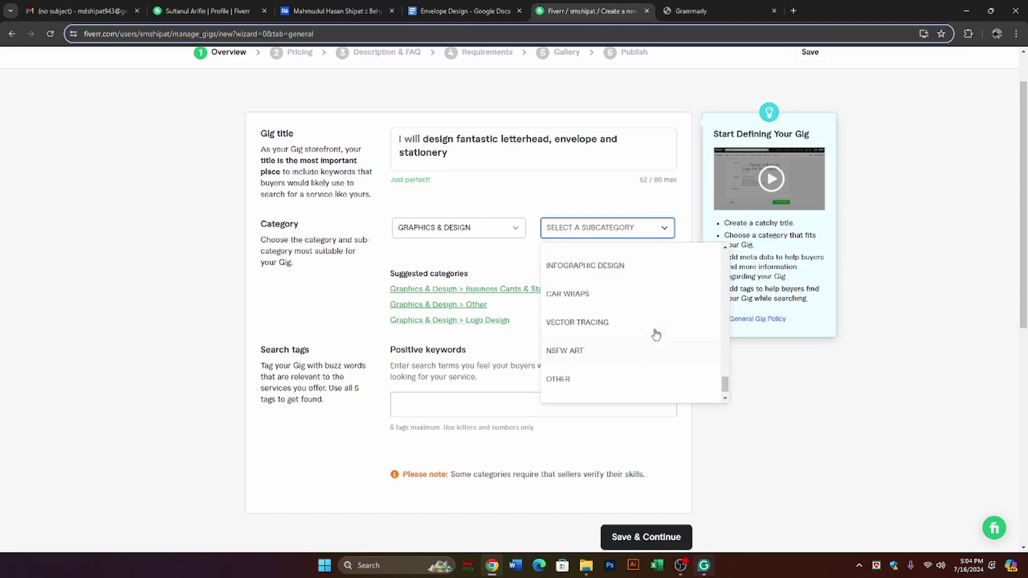
{"action": "scroll", "coordinate": [663, 366], "scroll_direction": "down", "scroll_amount": 5}
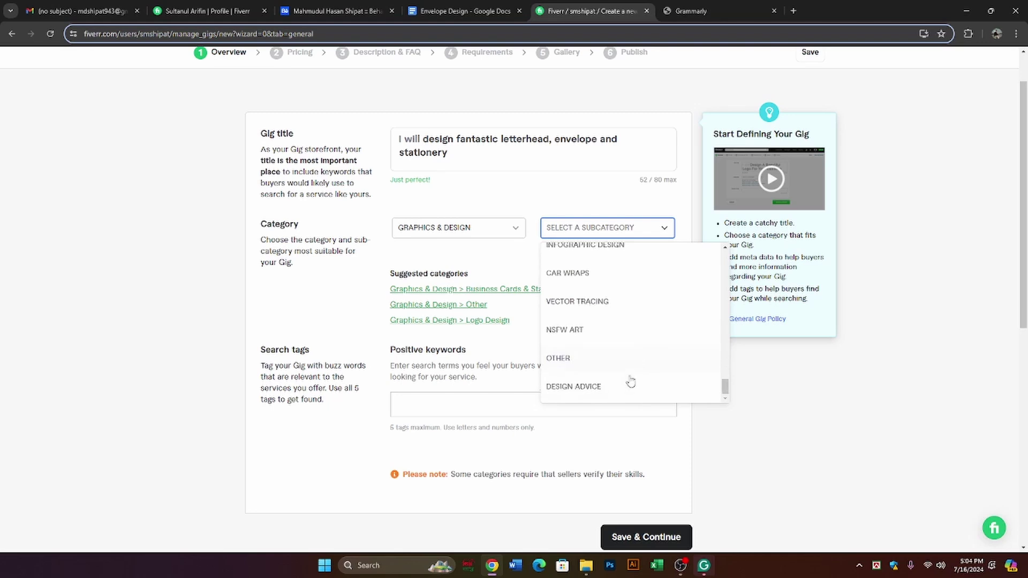
{"action": "scroll", "coordinate": [632, 379], "scroll_direction": "up", "scroll_amount": 6}
{"action": "scroll", "coordinate": [630, 377], "scroll_direction": "up", "scroll_amount": 4}
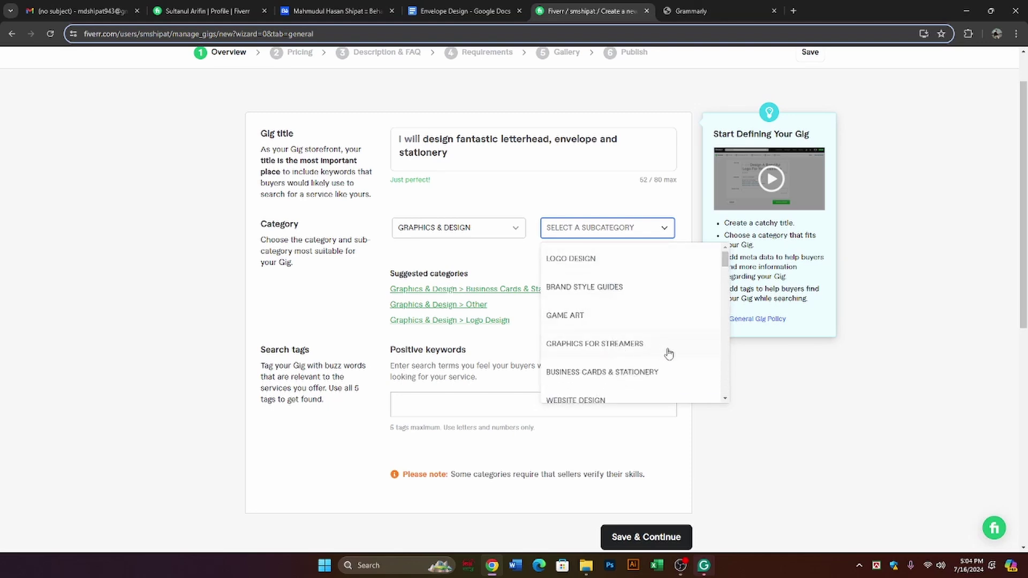
{"action": "scroll", "coordinate": [664, 358], "scroll_direction": "down", "scroll_amount": 1}
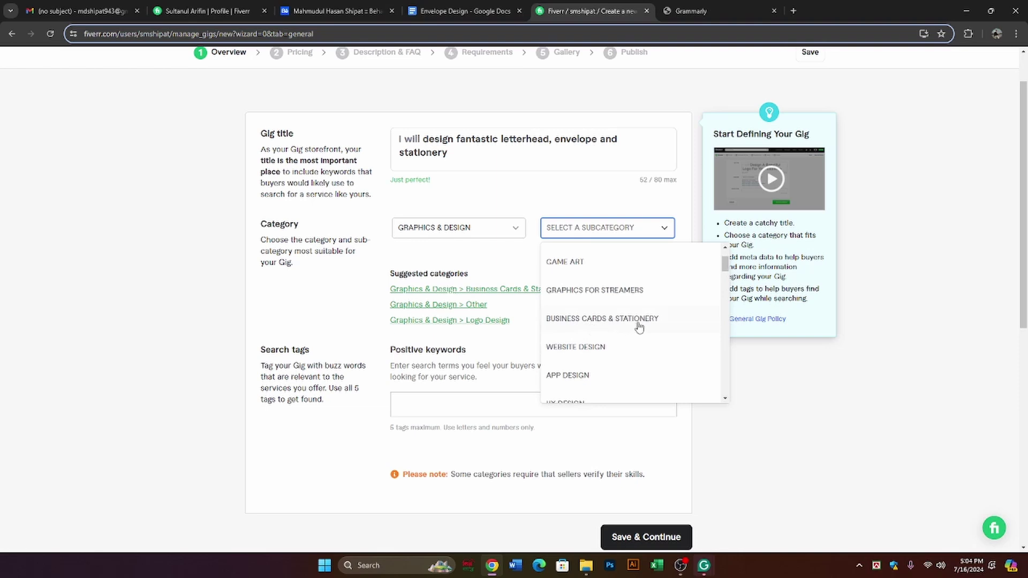
{"action": "scroll", "coordinate": [645, 356], "scroll_direction": "down", "scroll_amount": 3}
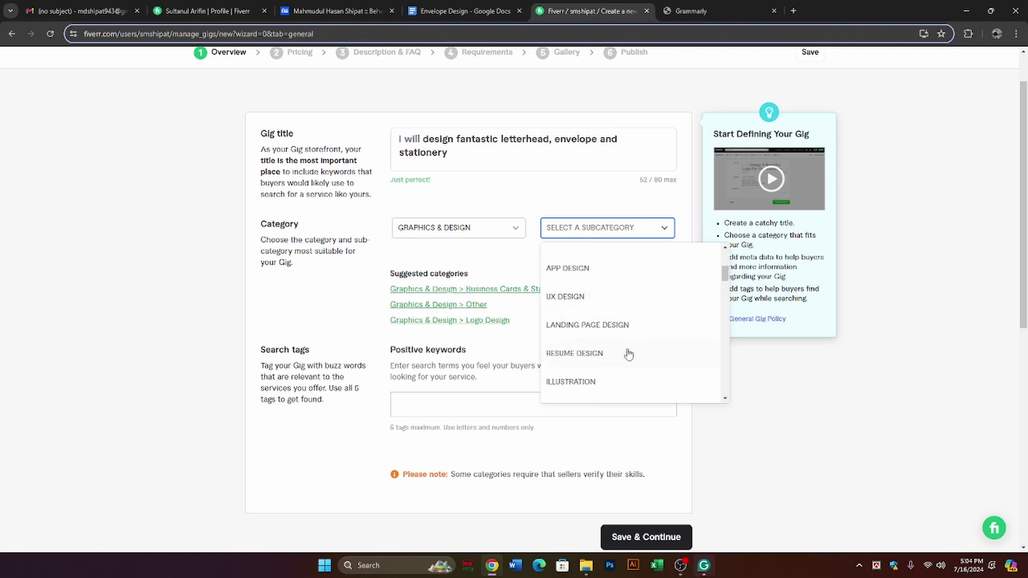
{"action": "scroll", "coordinate": [629, 355], "scroll_direction": "down", "scroll_amount": 1}
{"action": "scroll", "coordinate": [615, 350], "scroll_direction": "down", "scroll_amount": 1}
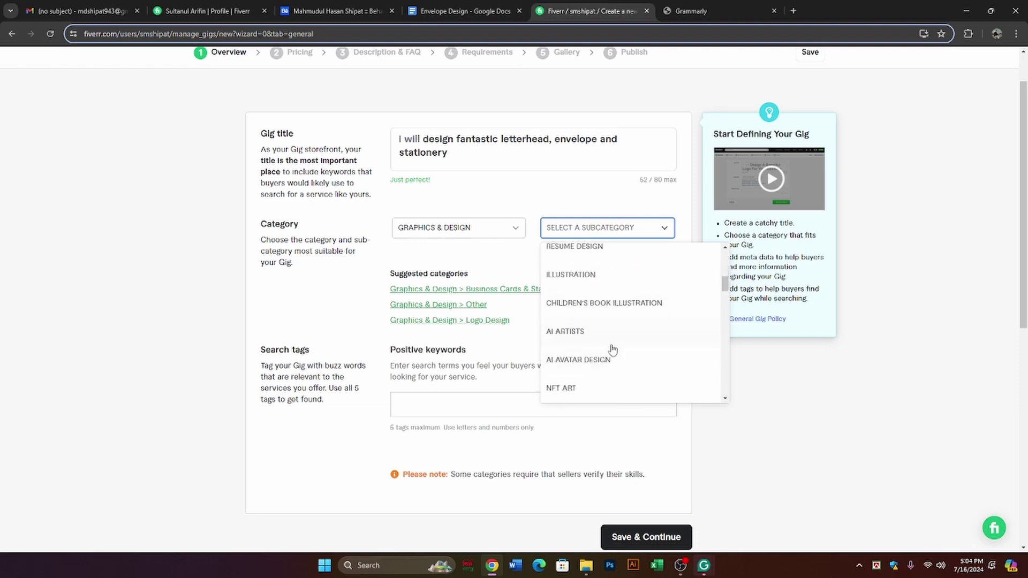
{"action": "scroll", "coordinate": [615, 353], "scroll_direction": "down", "scroll_amount": 3}
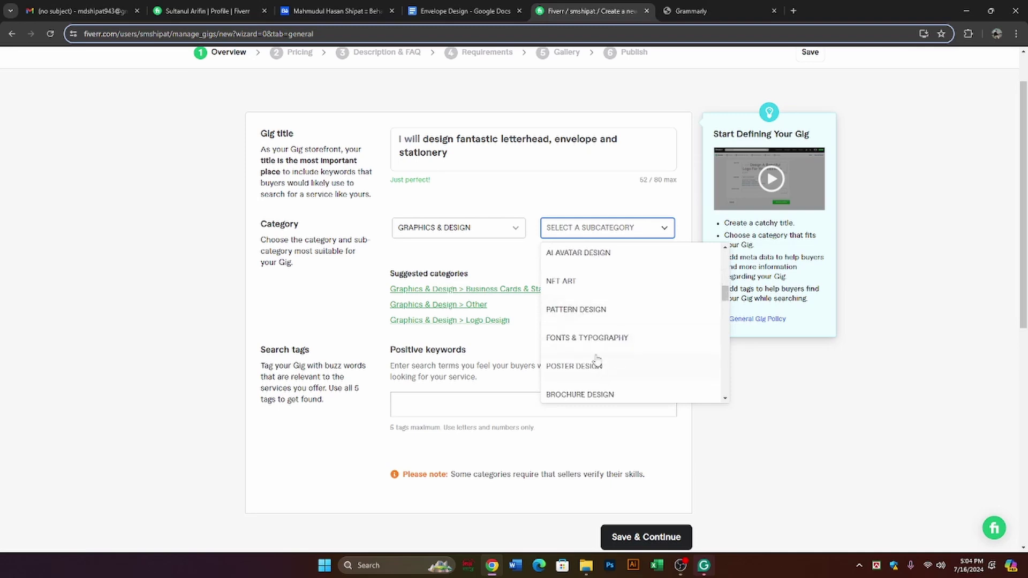
{"action": "scroll", "coordinate": [596, 360], "scroll_direction": "down", "scroll_amount": 2}
{"action": "scroll", "coordinate": [594, 326], "scroll_direction": "down", "scroll_amount": 2}
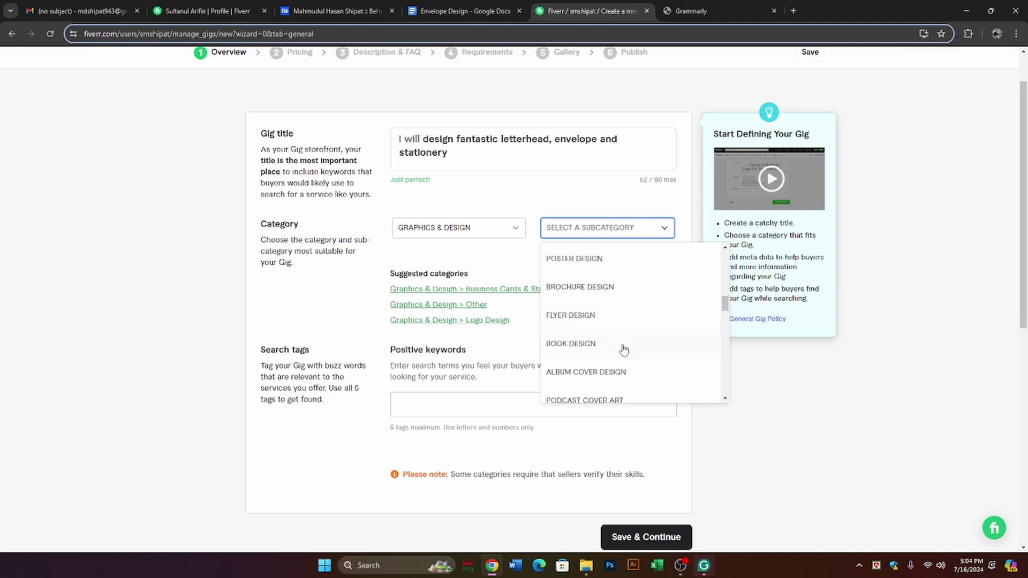
{"action": "scroll", "coordinate": [620, 348], "scroll_direction": "down", "scroll_amount": 2}
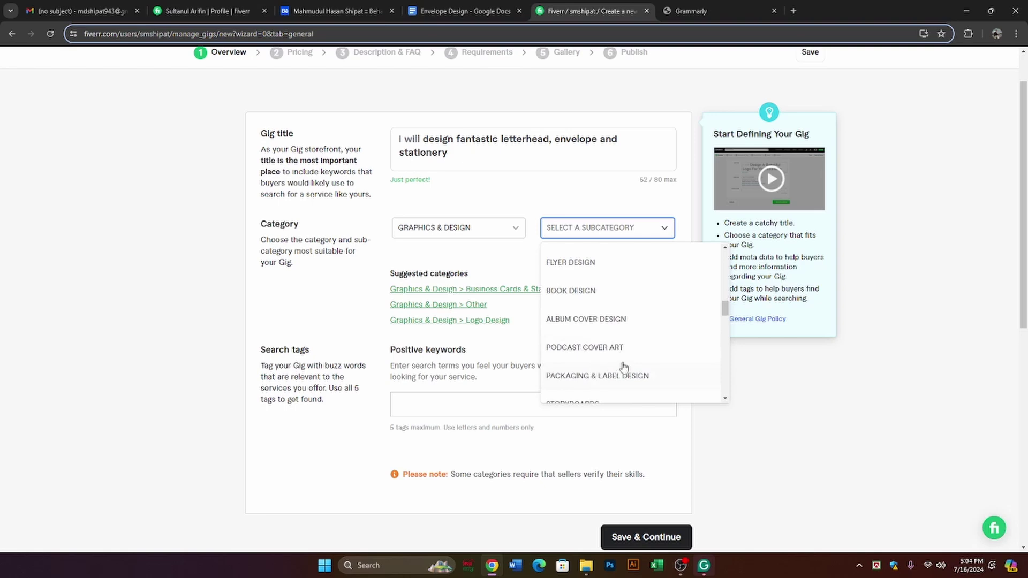
{"action": "scroll", "coordinate": [622, 364], "scroll_direction": "down", "scroll_amount": 2}
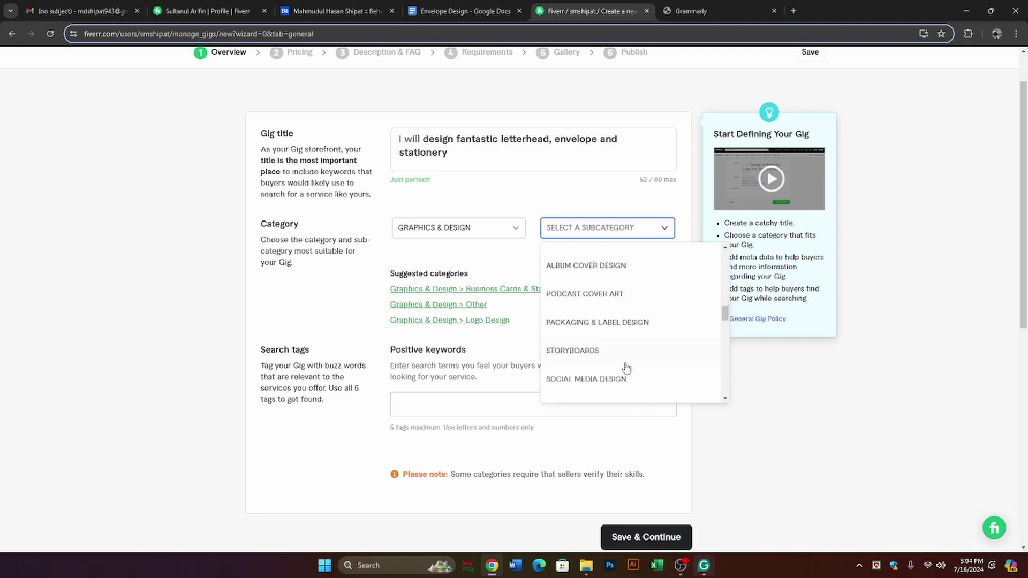
{"action": "scroll", "coordinate": [626, 368], "scroll_direction": "down", "scroll_amount": 4}
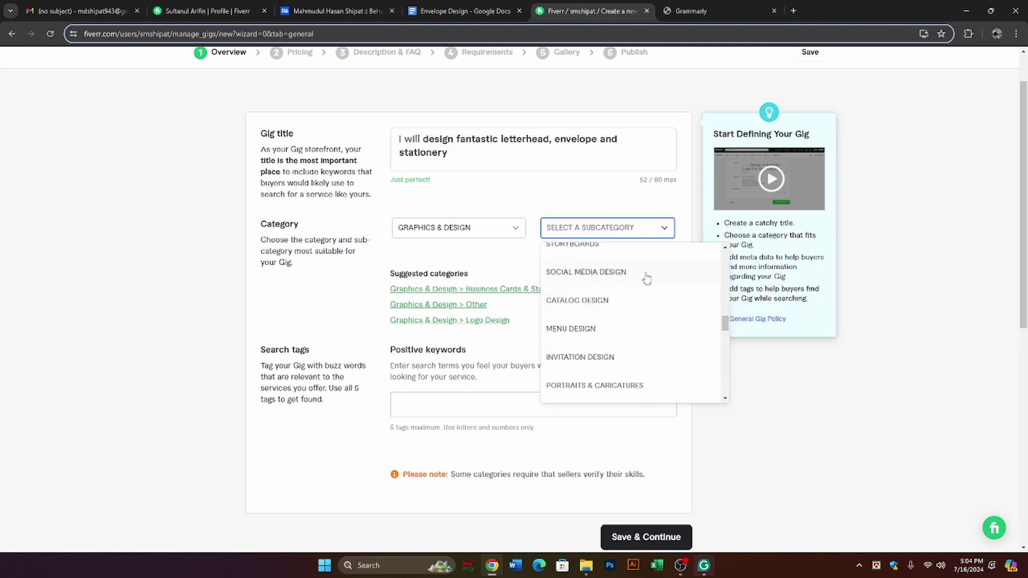
{"action": "scroll", "coordinate": [621, 332], "scroll_direction": "down", "scroll_amount": 4}
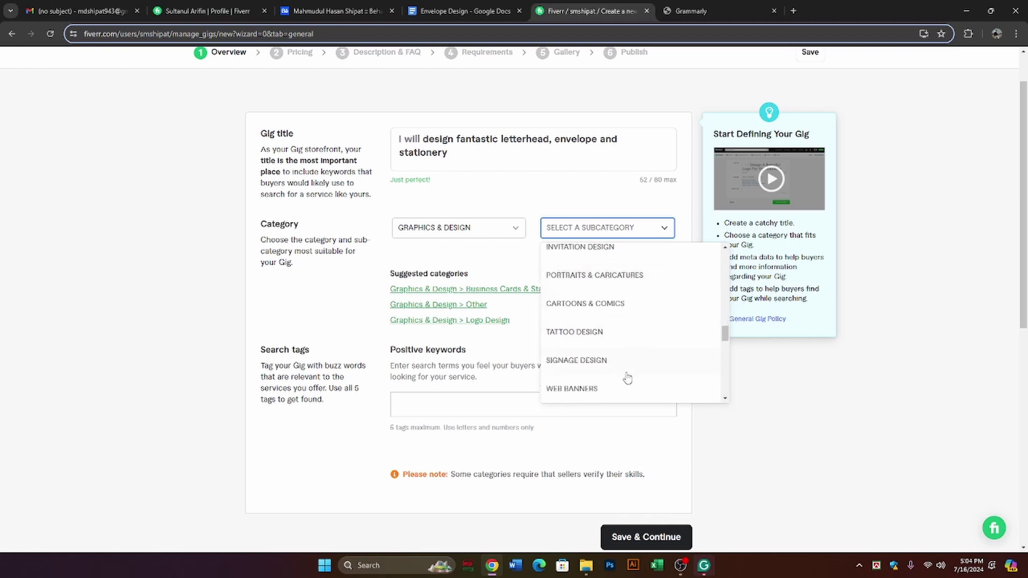
{"action": "scroll", "coordinate": [624, 369], "scroll_direction": "down", "scroll_amount": 4}
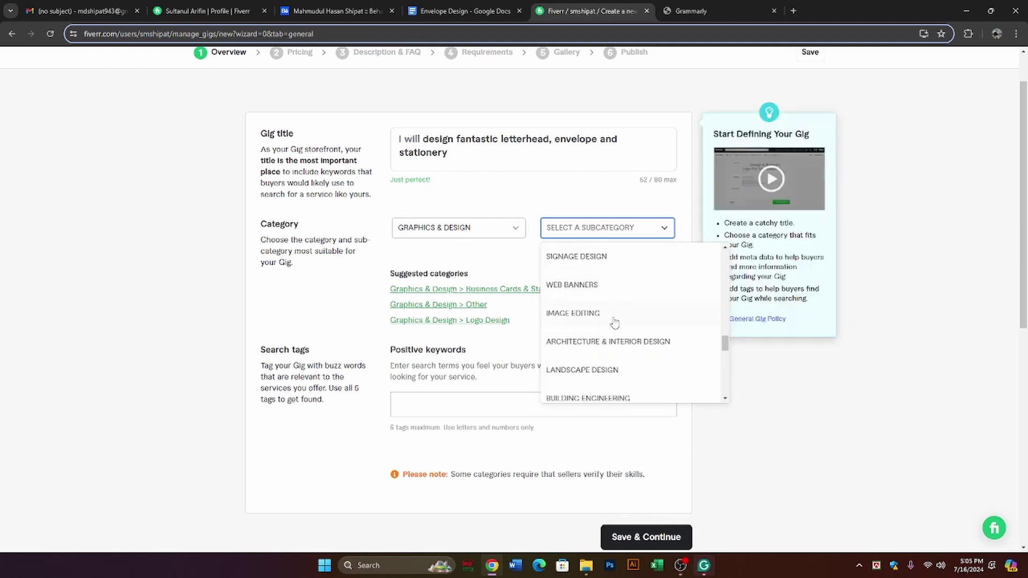
{"action": "scroll", "coordinate": [614, 321], "scroll_direction": "down", "scroll_amount": 4}
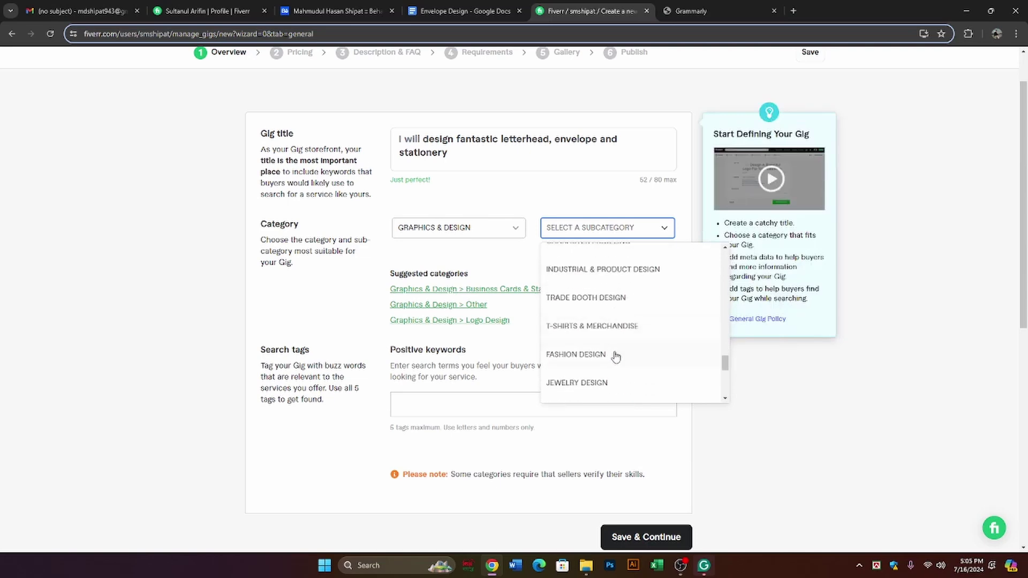
{"action": "scroll", "coordinate": [633, 359], "scroll_direction": "down", "scroll_amount": 2}
{"action": "scroll", "coordinate": [631, 365], "scroll_direction": "down", "scroll_amount": 3}
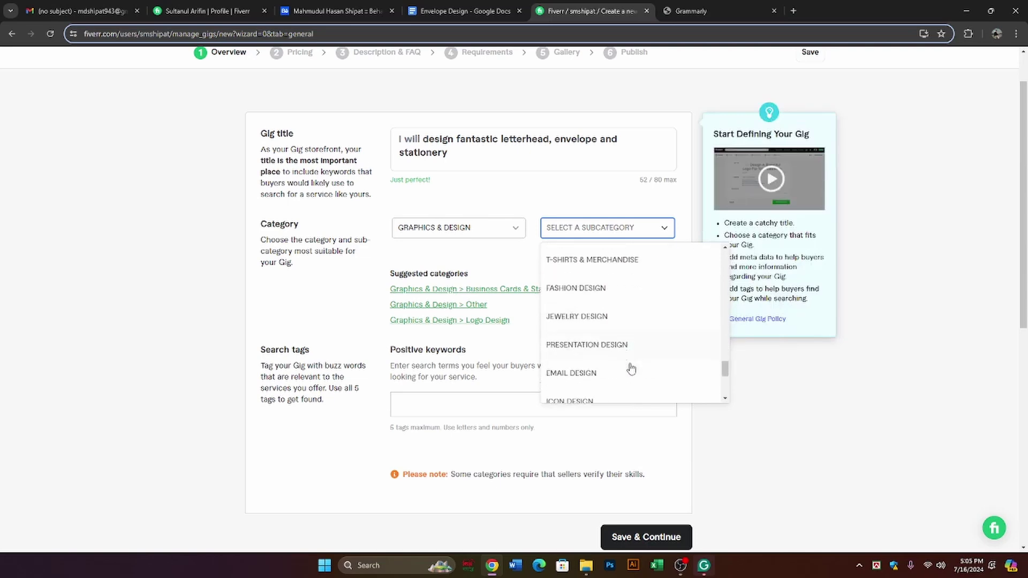
{"action": "scroll", "coordinate": [609, 378], "scroll_direction": "down", "scroll_amount": 1}
{"action": "scroll", "coordinate": [610, 378], "scroll_direction": "down", "scroll_amount": 3}
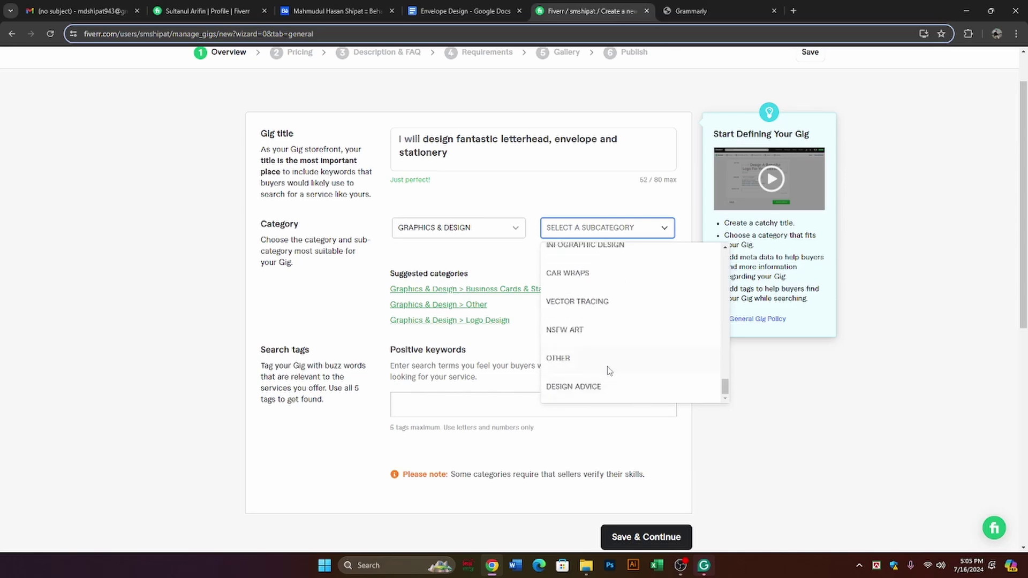
{"action": "left_click", "coordinate": [609, 367]}
{"action": "left_click", "coordinate": [601, 229]}
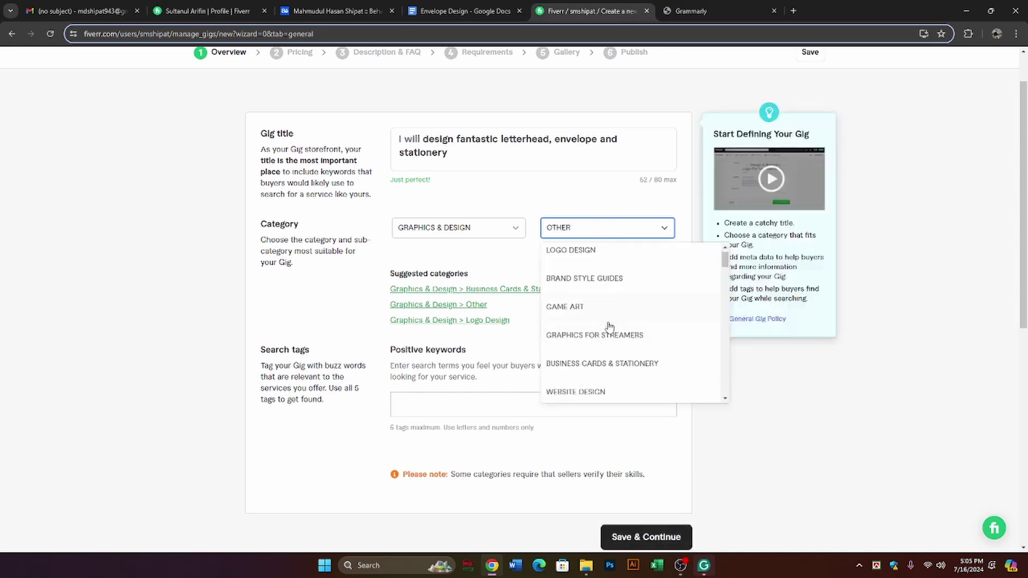
{"action": "scroll", "coordinate": [605, 329], "scroll_direction": "down", "scroll_amount": 5}
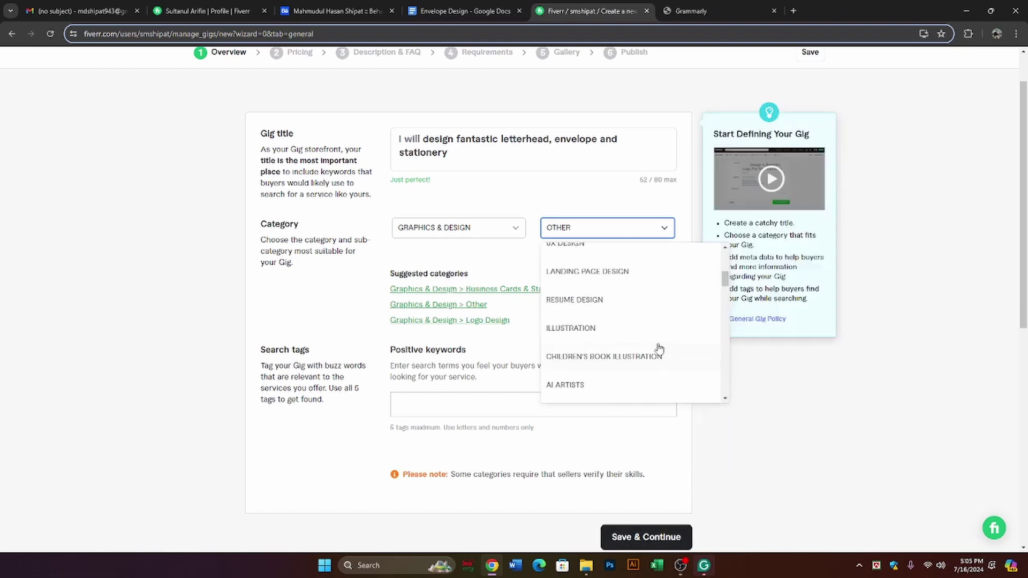
{"action": "scroll", "coordinate": [649, 345], "scroll_direction": "up", "scroll_amount": 5}
{"action": "left_click", "coordinate": [577, 264]}
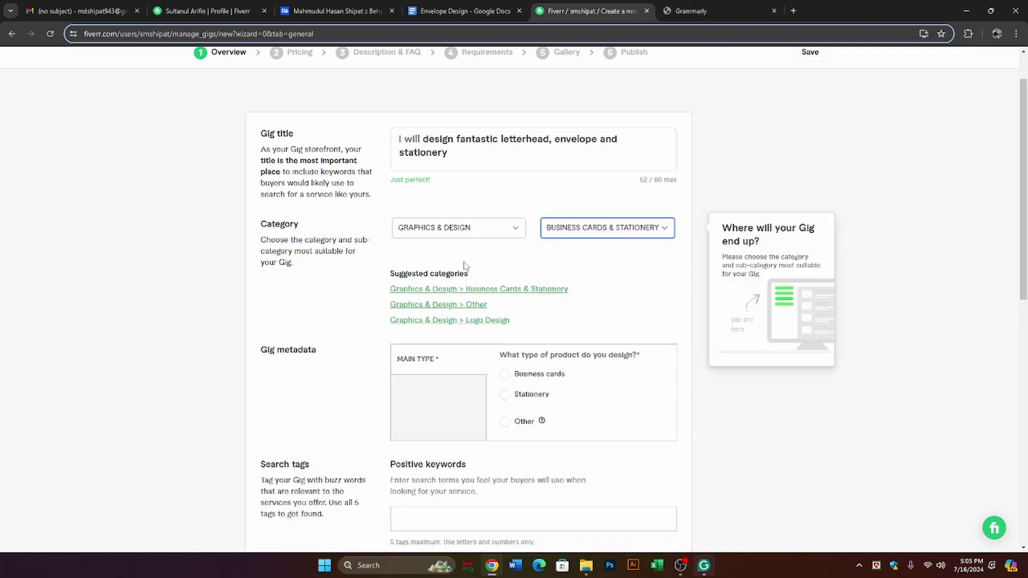
{"action": "scroll", "coordinate": [363, 322], "scroll_direction": "down", "scroll_amount": 1}
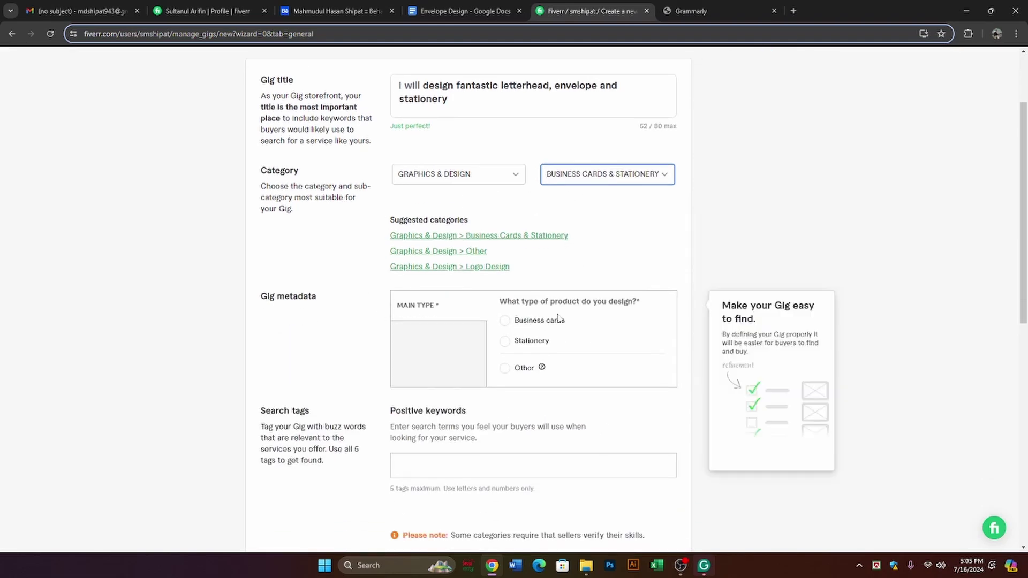
{"action": "left_click", "coordinate": [586, 178]}
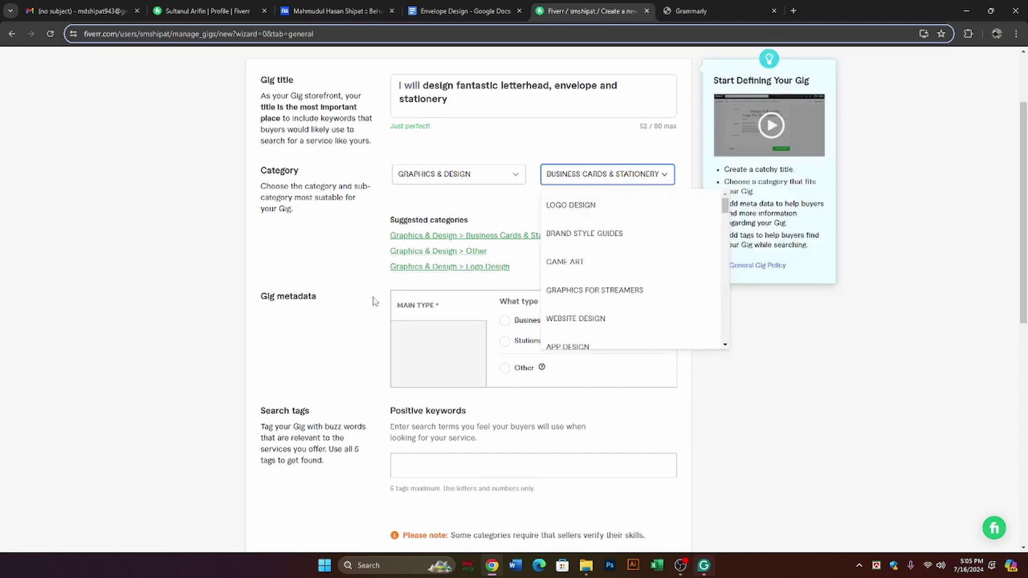
{"action": "left_click", "coordinate": [331, 303]}
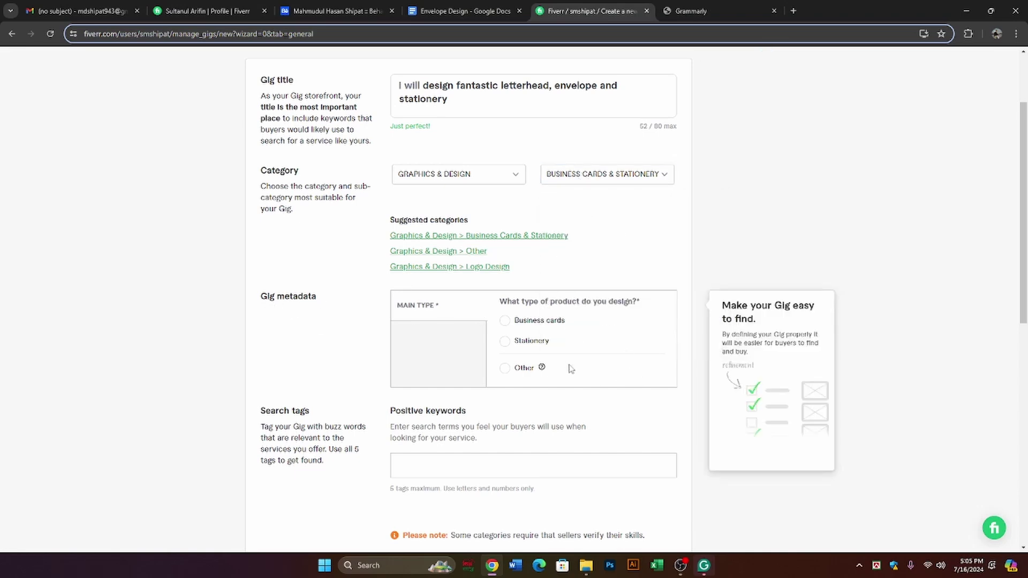
{"action": "left_click", "coordinate": [589, 176]}
{"action": "left_click", "coordinate": [571, 205]}
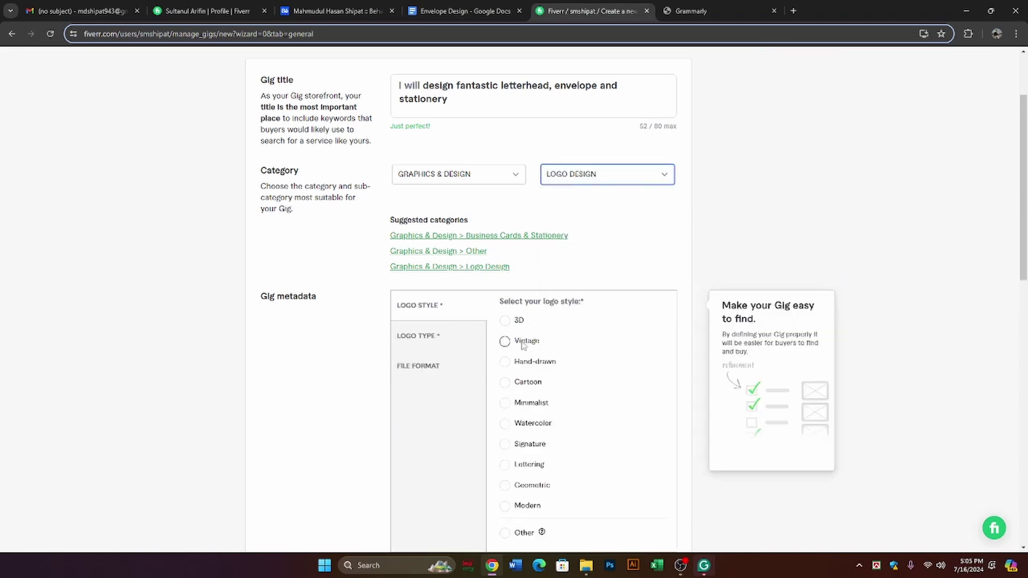
{"action": "scroll", "coordinate": [540, 428], "scroll_direction": "down", "scroll_amount": 3}
{"action": "scroll", "coordinate": [543, 453], "scroll_direction": "up", "scroll_amount": 3}
{"action": "left_click", "coordinate": [607, 174]}
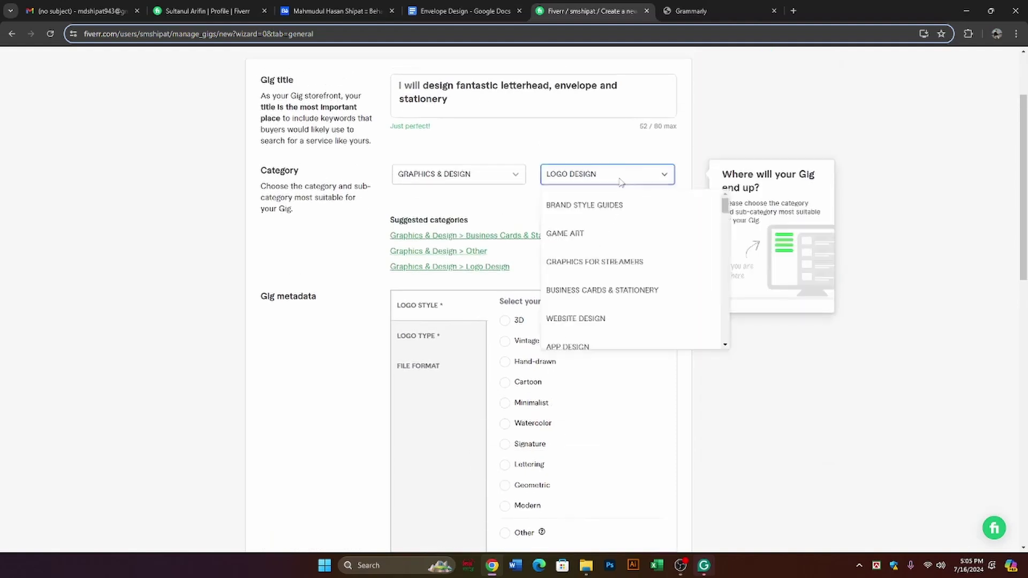
{"action": "left_click", "coordinate": [624, 296]}
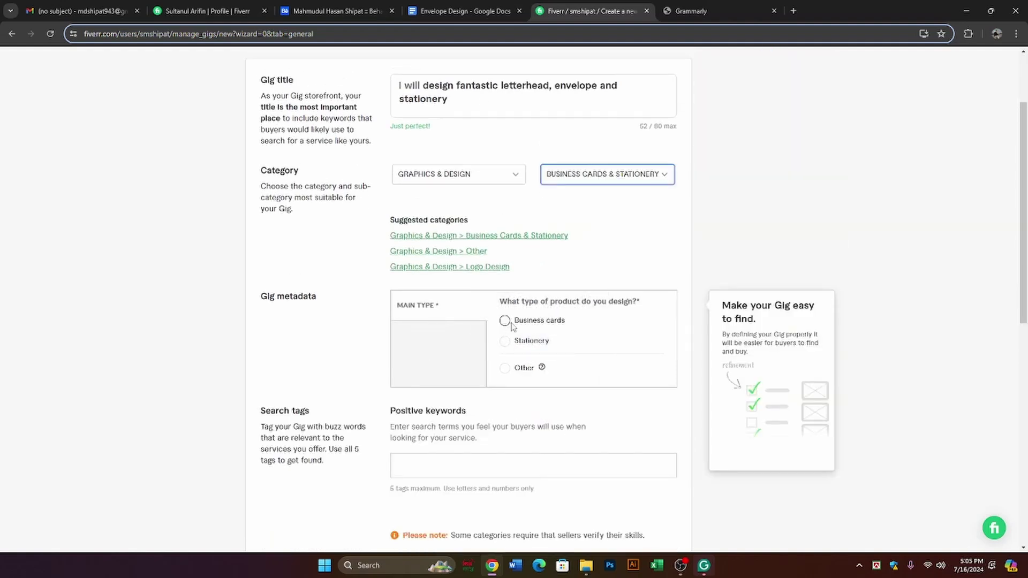
{"action": "left_click", "coordinate": [505, 341]}
{"action": "left_click", "coordinate": [589, 174]}
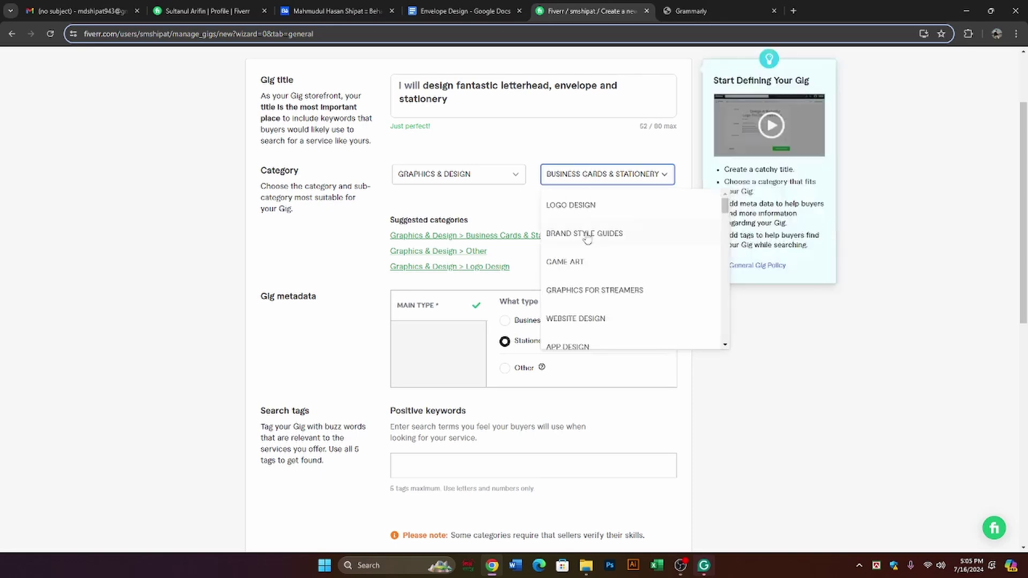
{"action": "scroll", "coordinate": [610, 319], "scroll_direction": "down", "scroll_amount": 3}
{"action": "scroll", "coordinate": [605, 324], "scroll_direction": "down", "scroll_amount": 5}
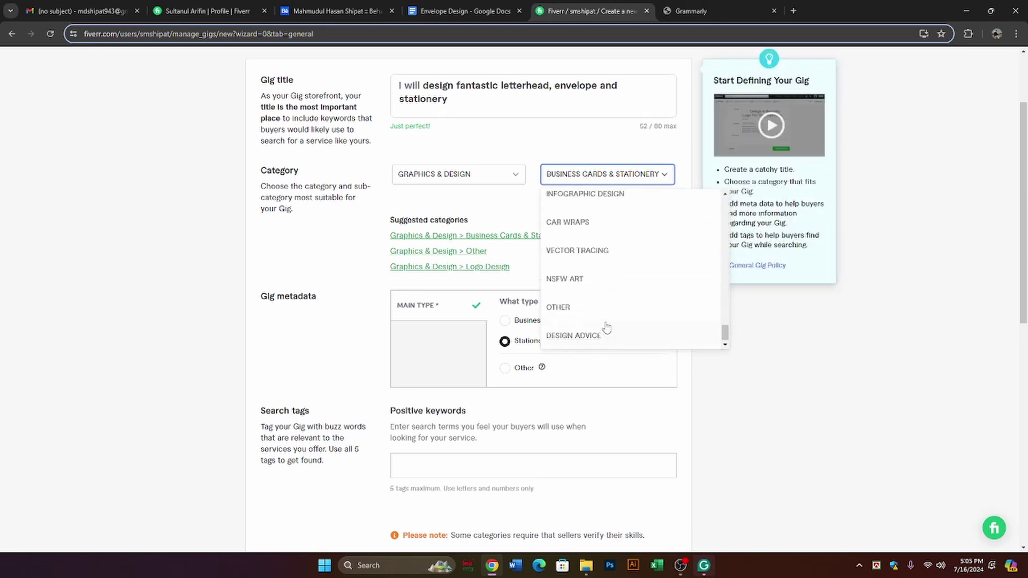
{"action": "left_click", "coordinate": [605, 312]}
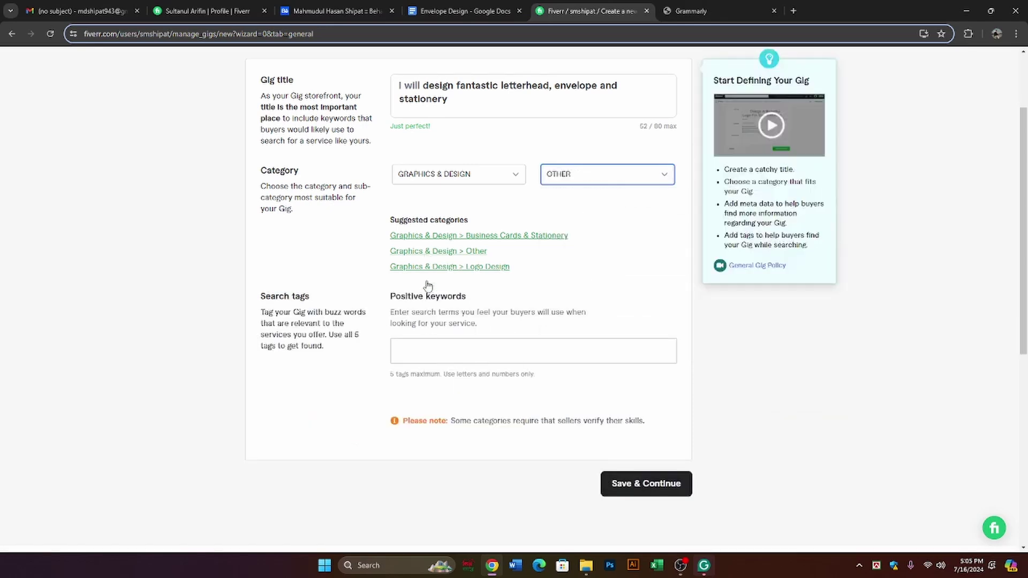
{"action": "left_click", "coordinate": [446, 358]}
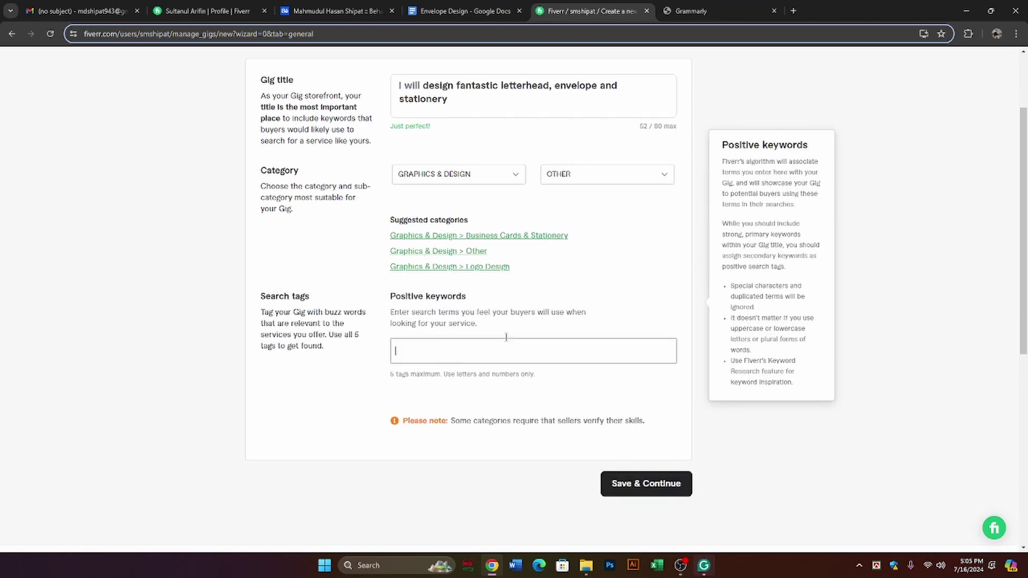
{"action": "left_click", "coordinate": [560, 175]}
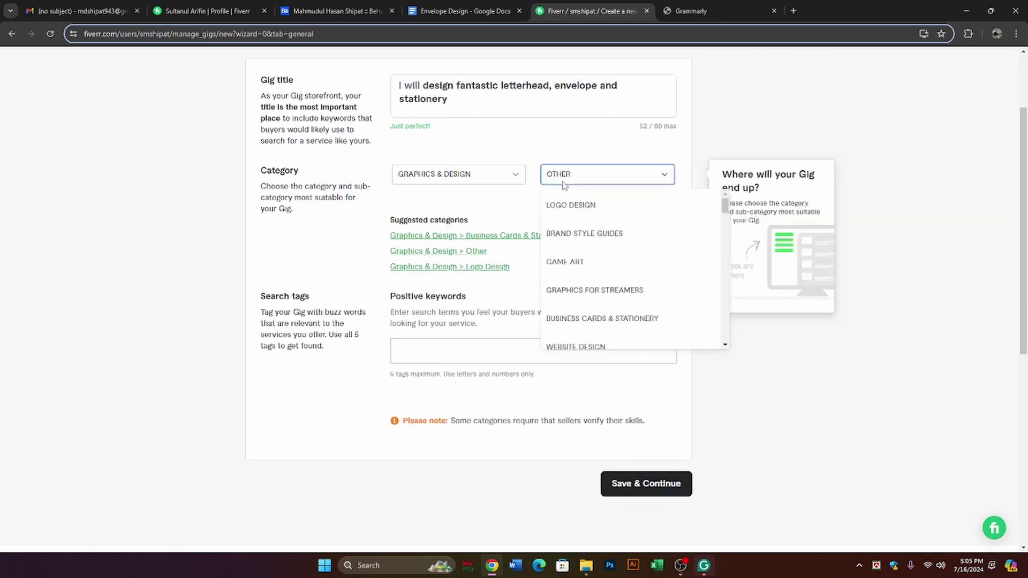
{"action": "left_click", "coordinate": [611, 317]}
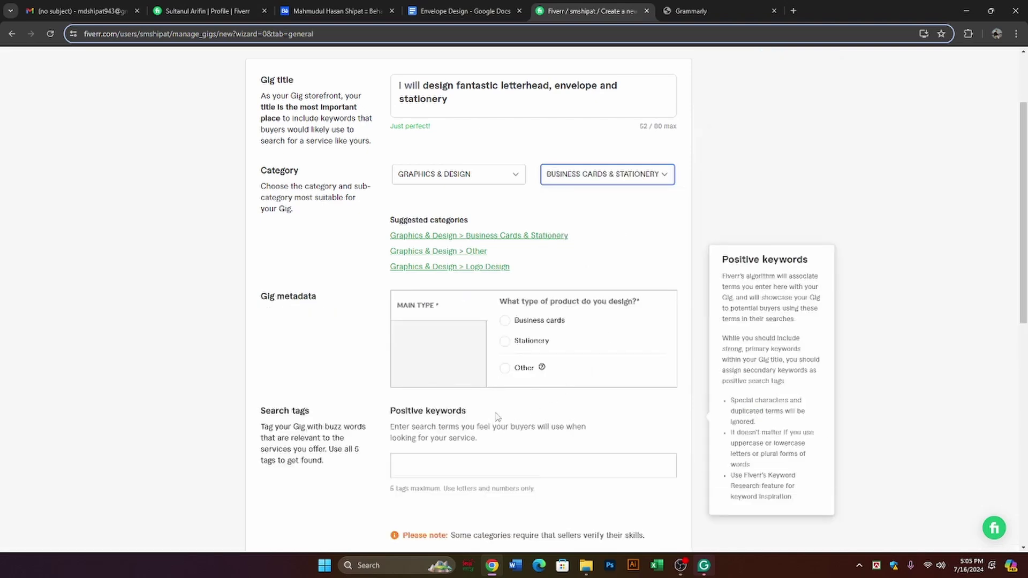
{"action": "scroll", "coordinate": [491, 425], "scroll_direction": "down", "scroll_amount": 2}
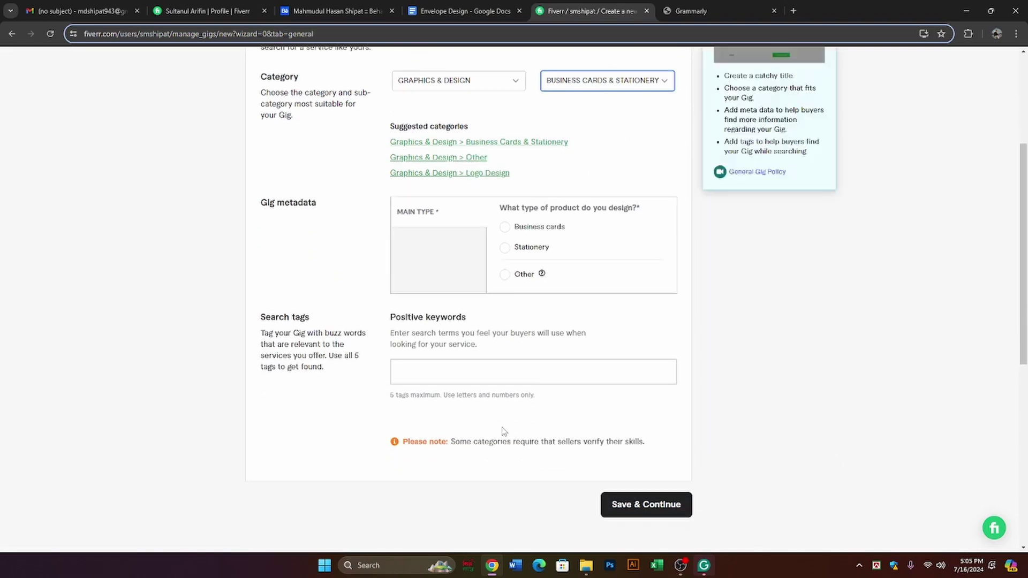
{"action": "scroll", "coordinate": [491, 424], "scroll_direction": "up", "scroll_amount": 2}
{"action": "left_click", "coordinate": [603, 180]}
{"action": "scroll", "coordinate": [595, 318], "scroll_direction": "down", "scroll_amount": 8}
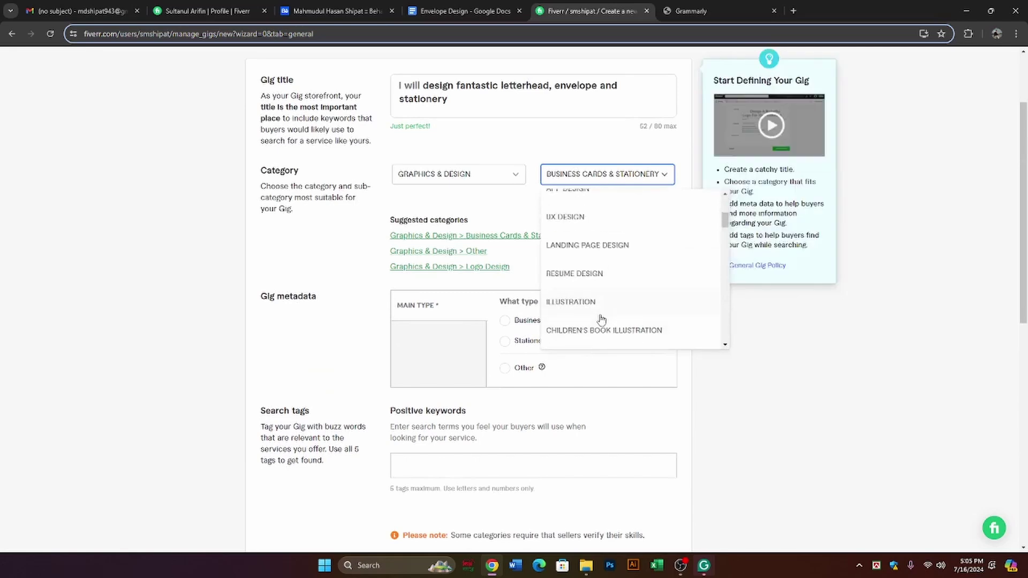
{"action": "scroll", "coordinate": [593, 328], "scroll_direction": "down", "scroll_amount": 3}
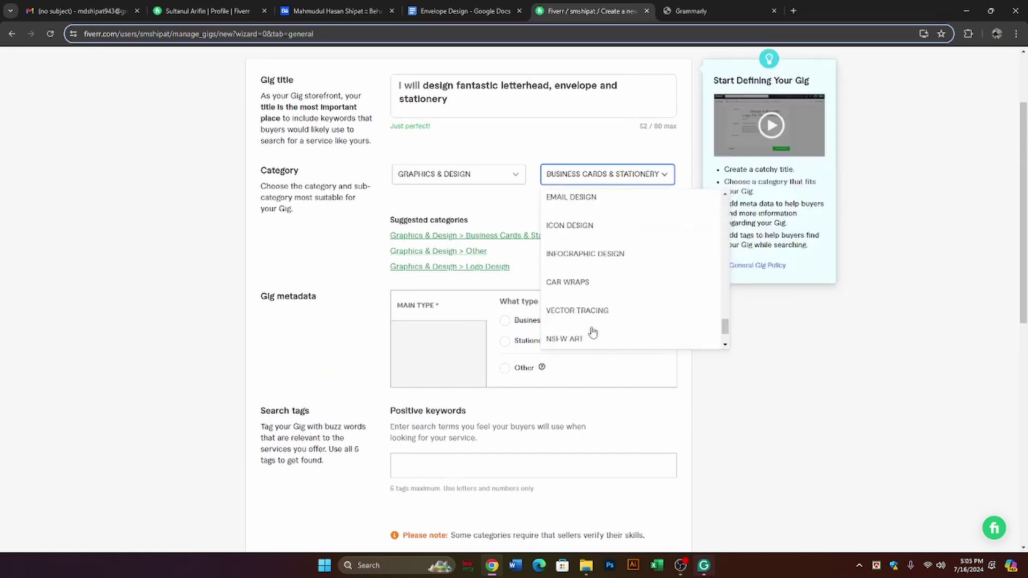
{"action": "scroll", "coordinate": [593, 333], "scroll_direction": "down", "scroll_amount": 2}
{"action": "left_click", "coordinate": [592, 333]}
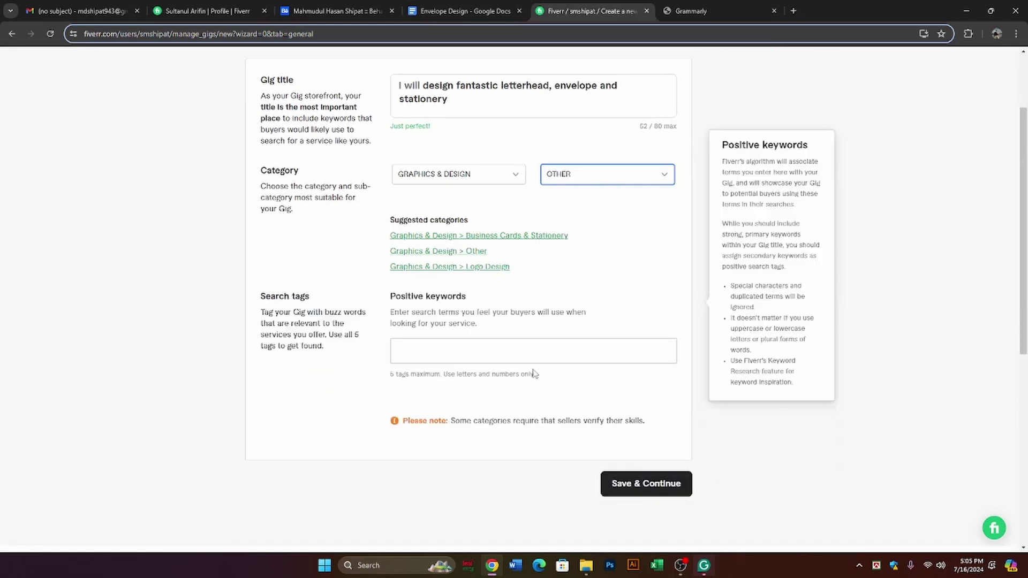
{"action": "left_click", "coordinate": [455, 355]}
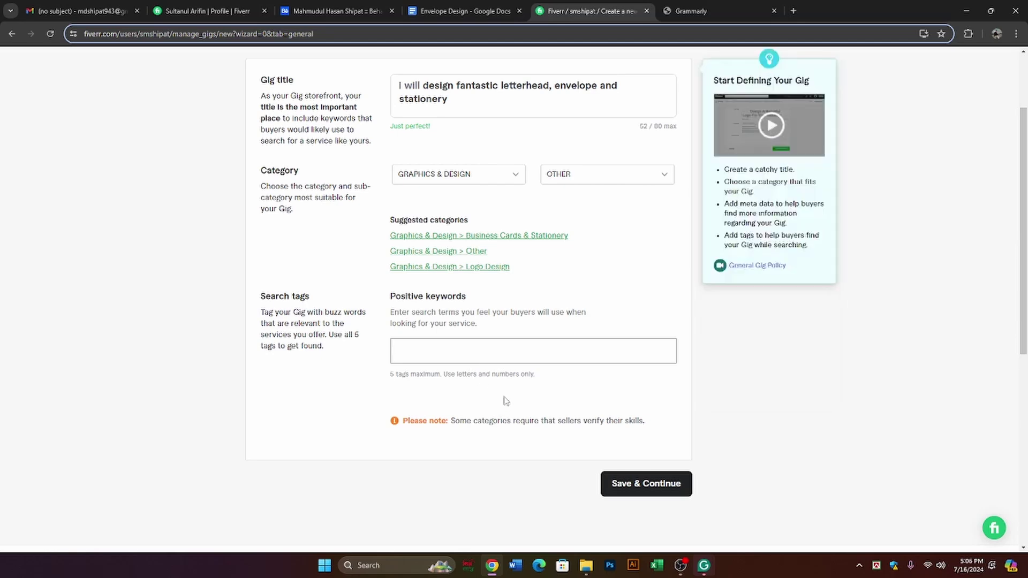
- Select the keyword 'envelope' in the document's Keyword section
{"action": "left_click", "coordinate": [460, 10]}
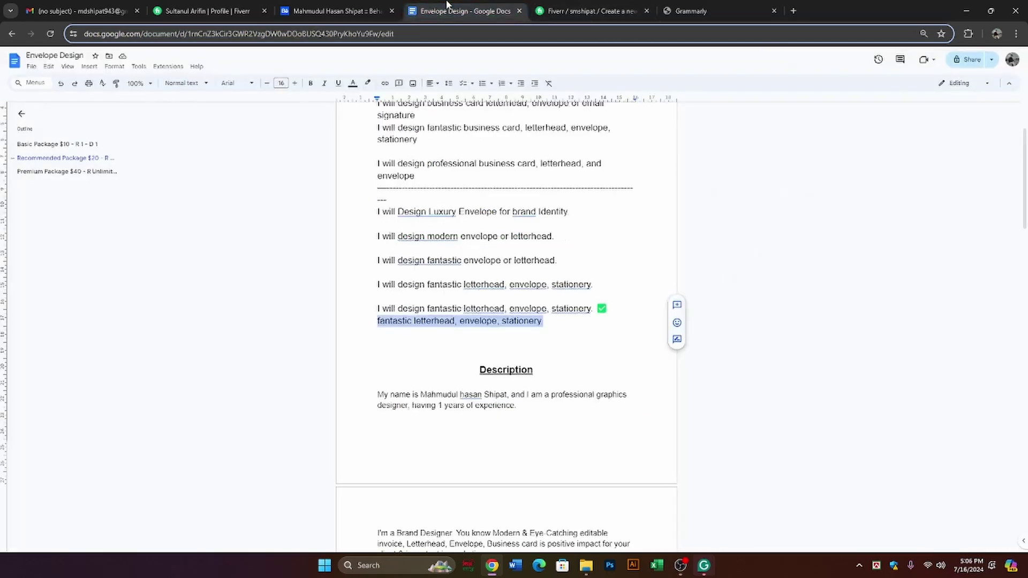
{"action": "left_click", "coordinate": [513, 350]}
{"action": "scroll", "coordinate": [513, 350], "scroll_direction": "down", "scroll_amount": 7}
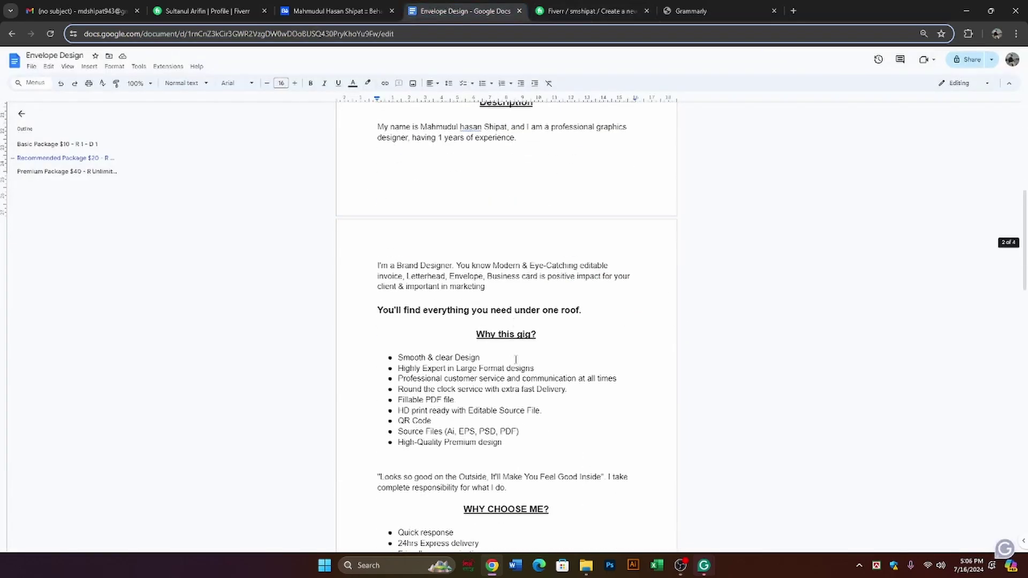
{"action": "scroll", "coordinate": [517, 390], "scroll_direction": "down", "scroll_amount": 20}
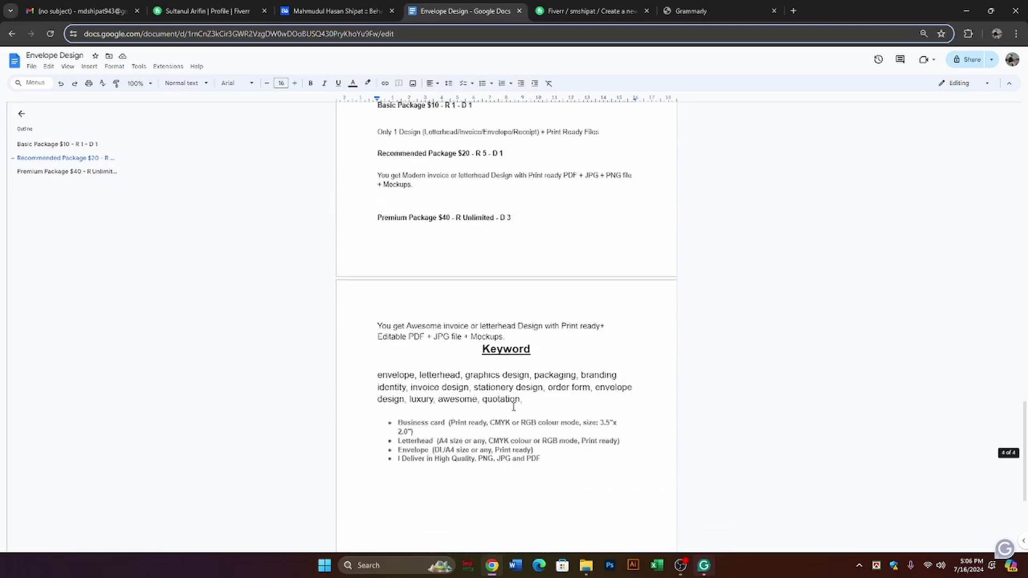
{"action": "scroll", "coordinate": [506, 407], "scroll_direction": "up", "scroll_amount": 2}
{"action": "scroll", "coordinate": [507, 406], "scroll_direction": "down", "scroll_amount": 1}
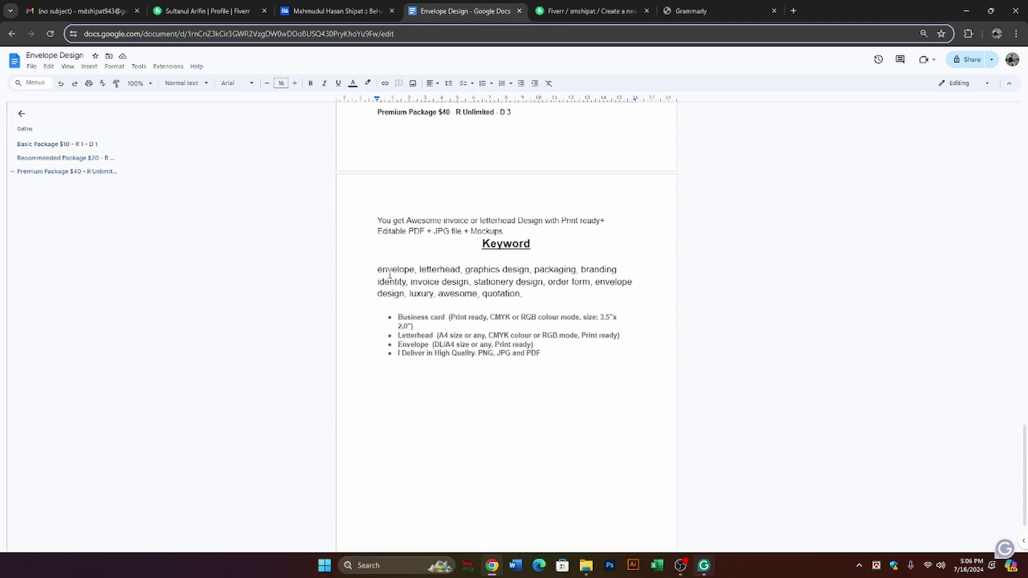
{"action": "left_click_drag", "start_coordinate": [378, 270], "coordinate": [411, 270]}
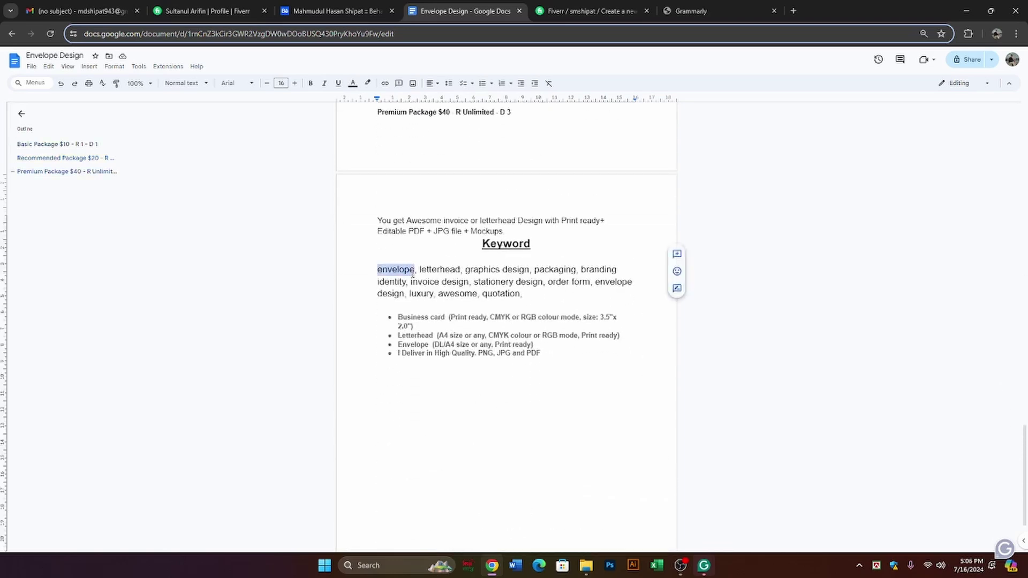
{"action": "left_click", "coordinate": [588, 10]}
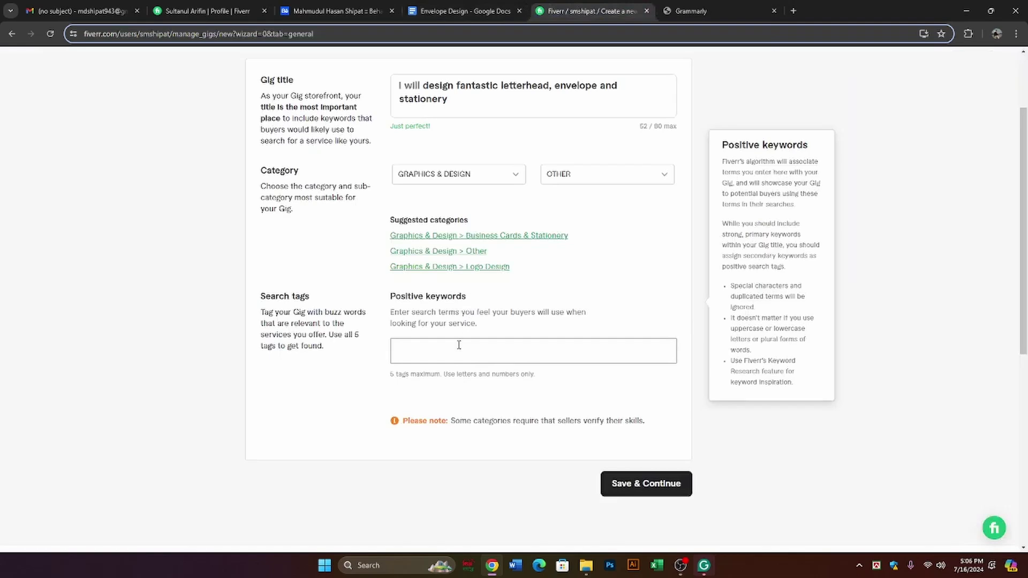
- Add 'graphics design' and 'envelope' as search tags from the suggestions
{"action": "type", "text": "graphi"}
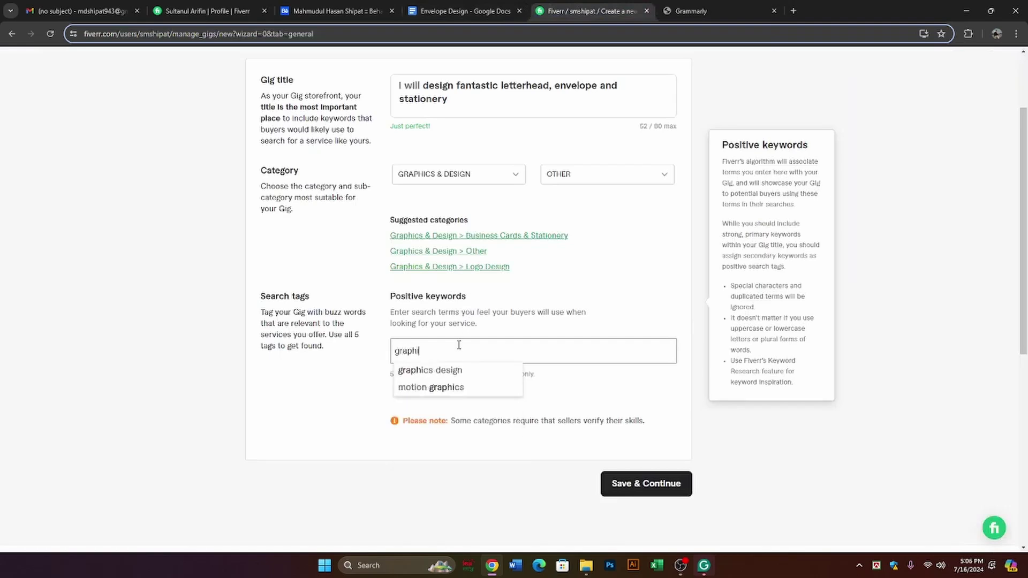
{"action": "left_click", "coordinate": [463, 371]}
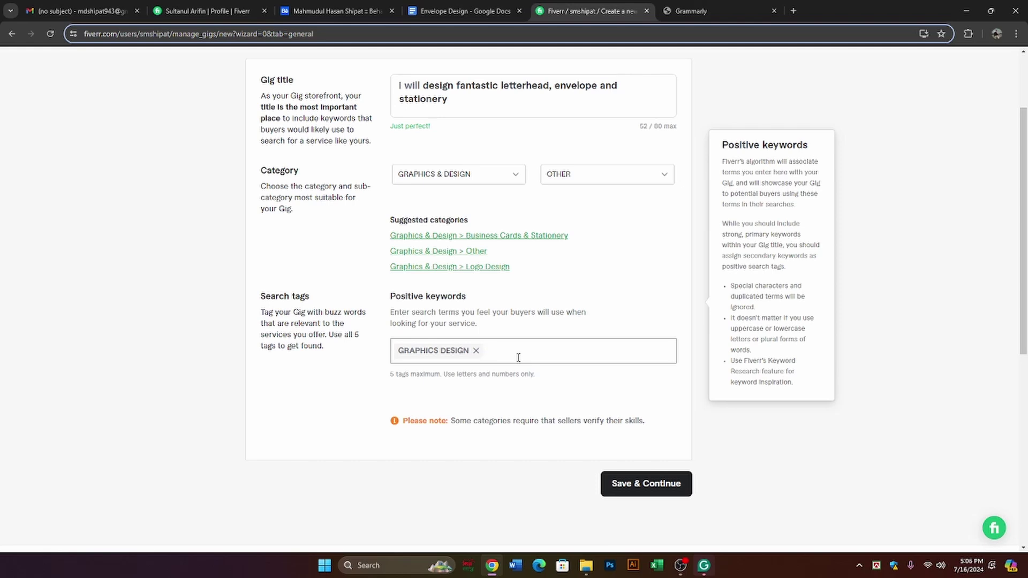
{"action": "type", "text": "envelope"}
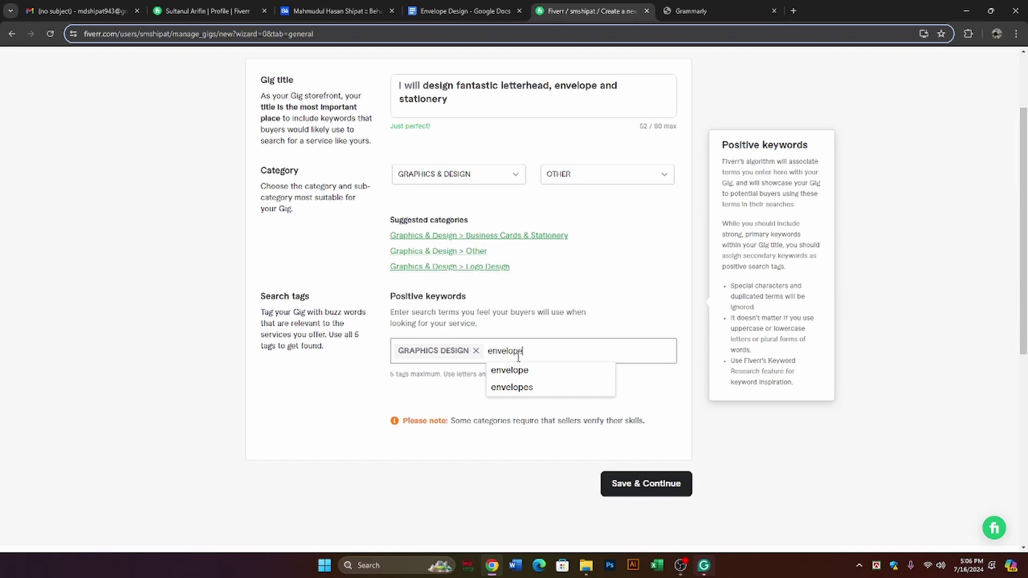
{"action": "type", "text": " d"}
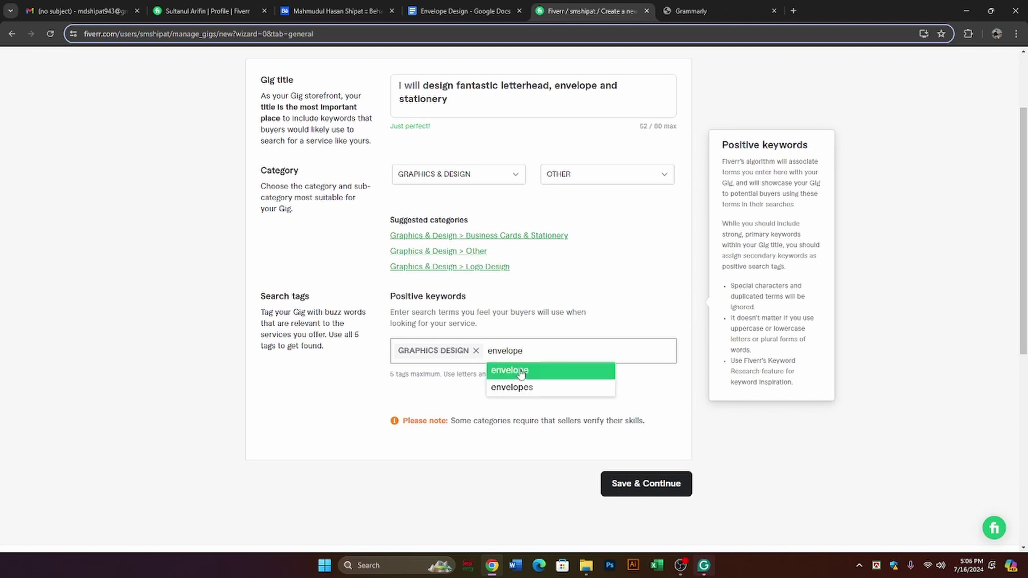
{"action": "left_click", "coordinate": [516, 367]}
- Copy 'letterhead' from the keyword document and add it as a search tag
{"action": "left_click", "coordinate": [471, 10]}
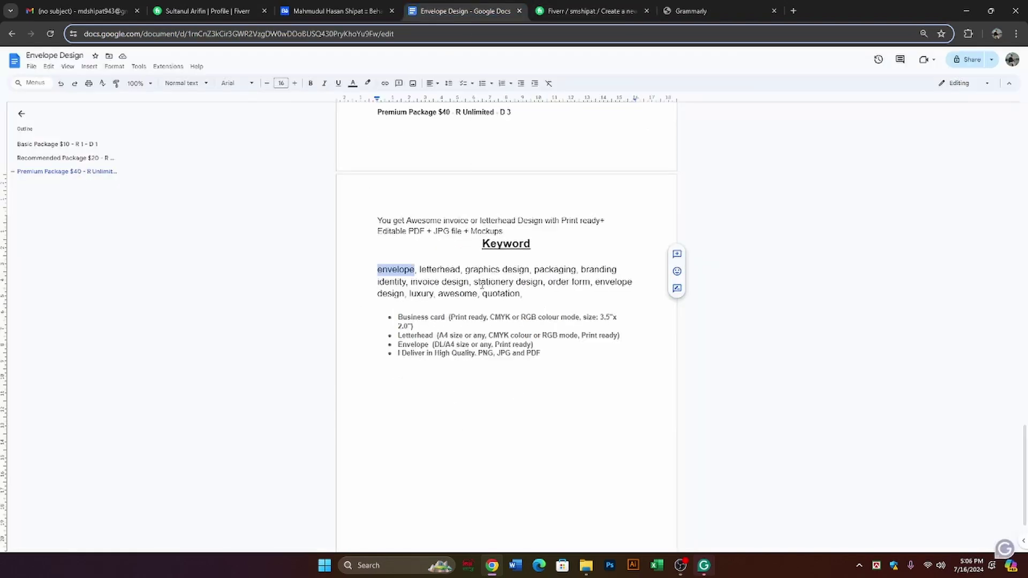
{"action": "left_click_drag", "start_coordinate": [421, 267], "coordinate": [452, 267]}
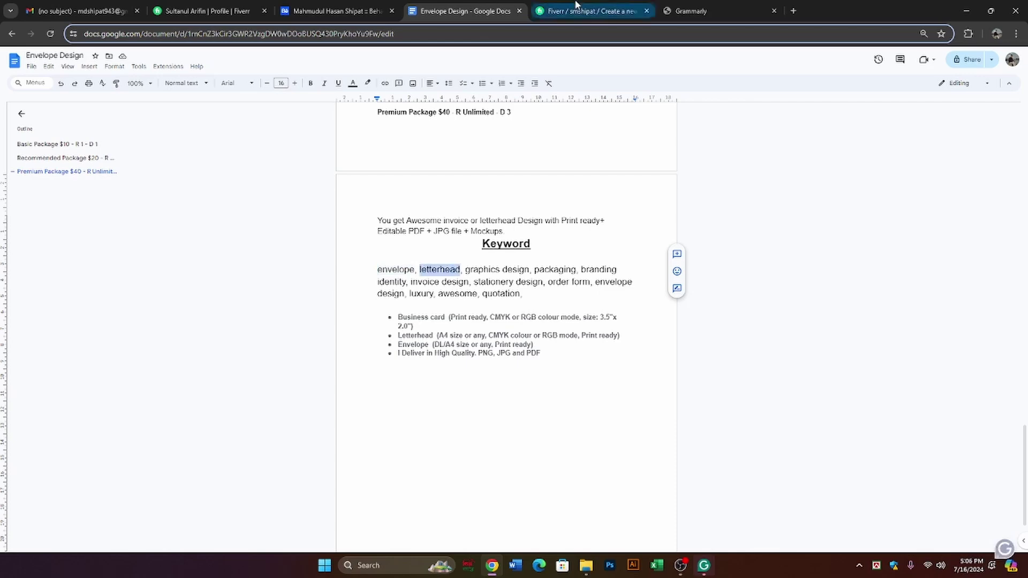
{"action": "left_click", "coordinate": [589, 10]}
{"action": "type", "text": "letterhead"}
{"action": "key", "text": "Return"}
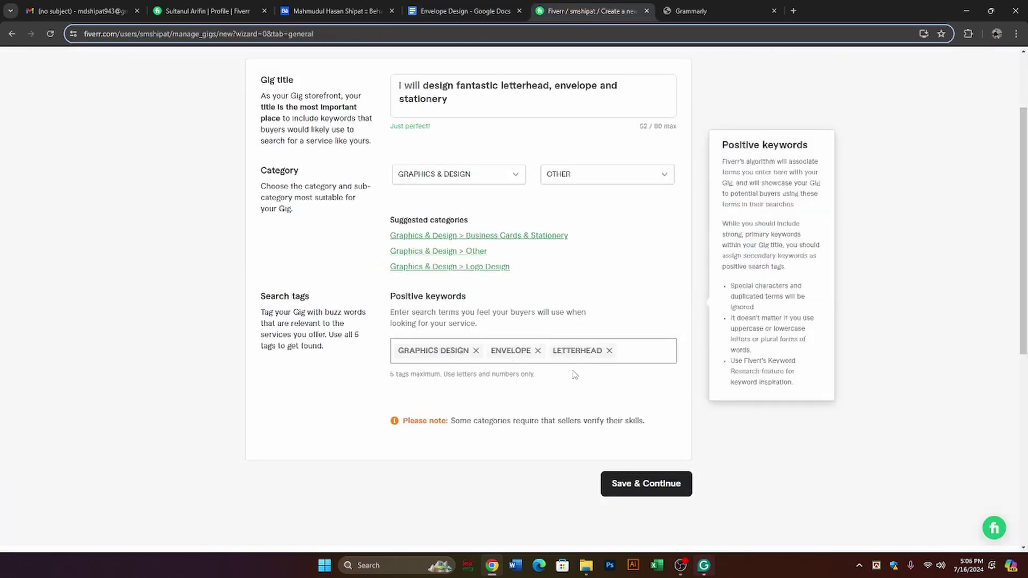
- Copy 'stationery' from the keyword document and add it as a search tag
{"action": "left_click", "coordinate": [469, 10]}
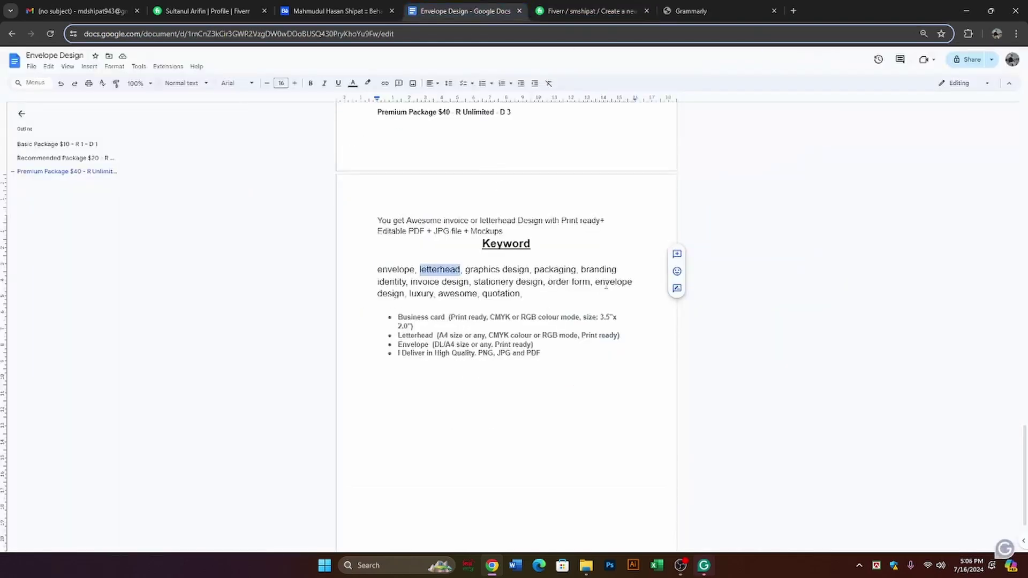
{"action": "left_click_drag", "start_coordinate": [475, 282], "coordinate": [511, 282]}
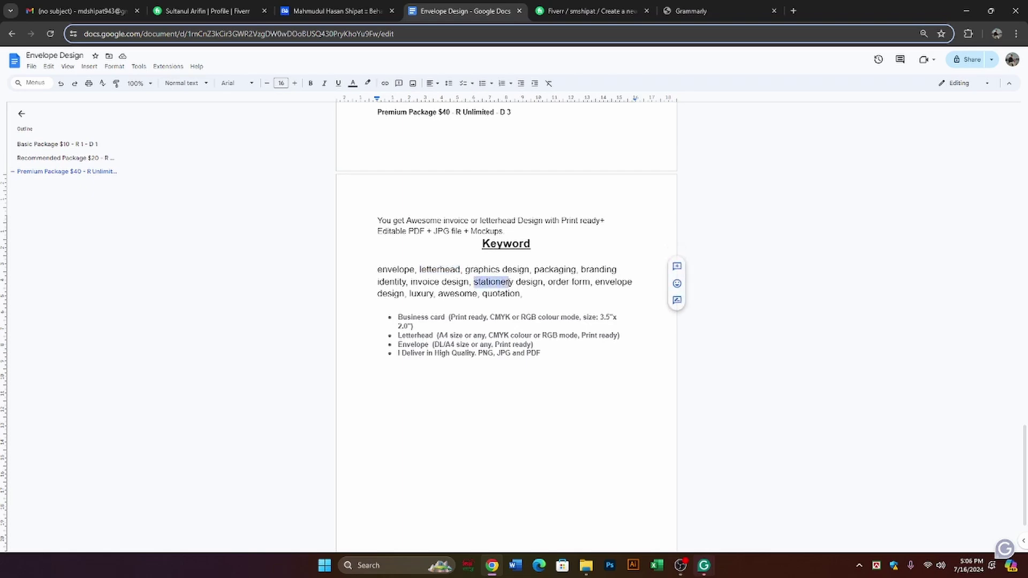
{"action": "key", "text": "ctrl+c"}
{"action": "left_click", "coordinate": [583, 11]}
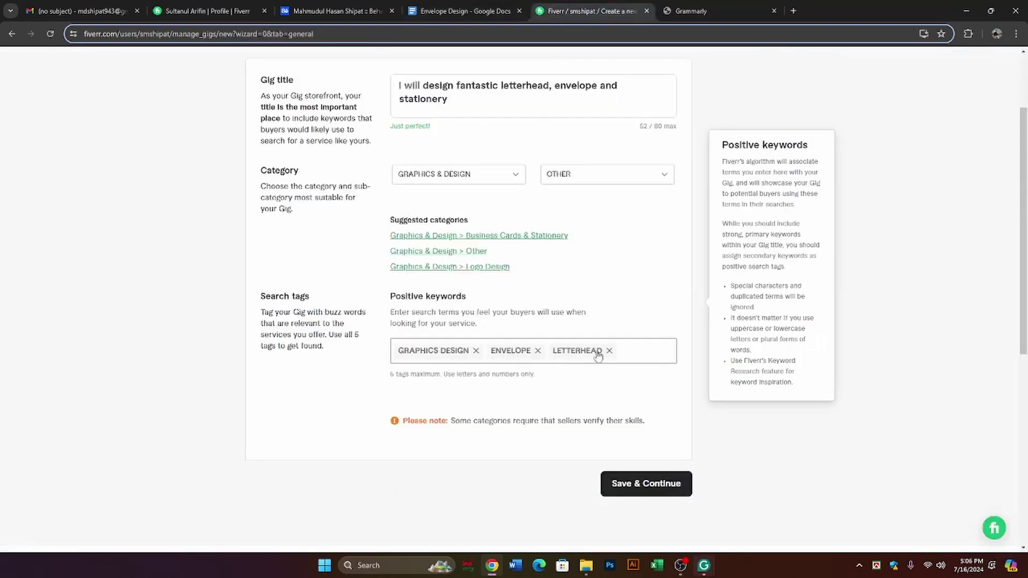
{"action": "left_click", "coordinate": [629, 348]}
{"action": "key", "text": "ctrl+v"}
{"action": "left_click", "coordinate": [645, 369]}
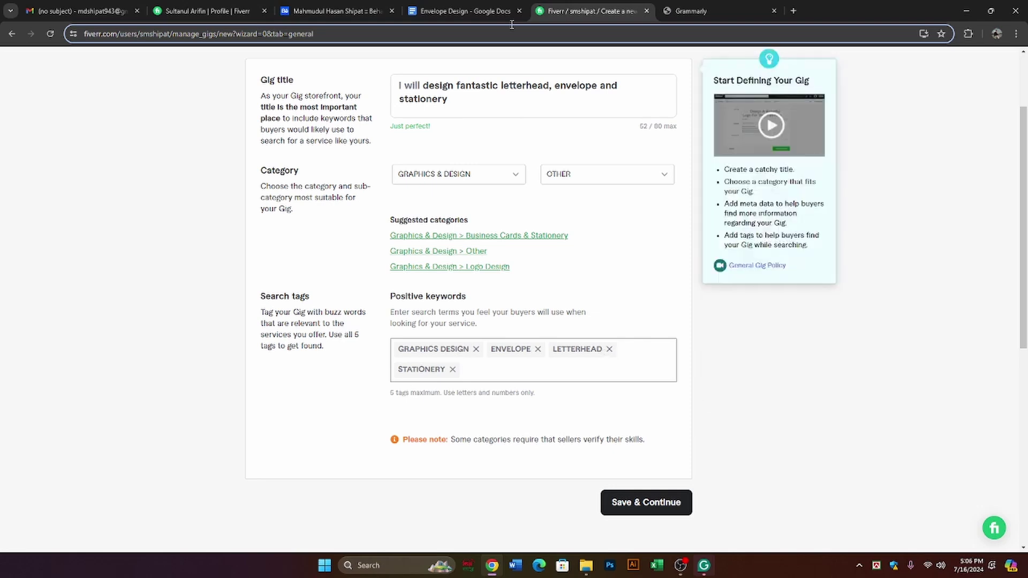
- Add 'awesome' as the fifth search tag and Save & Continue the overview
{"action": "left_click", "coordinate": [465, 11]}
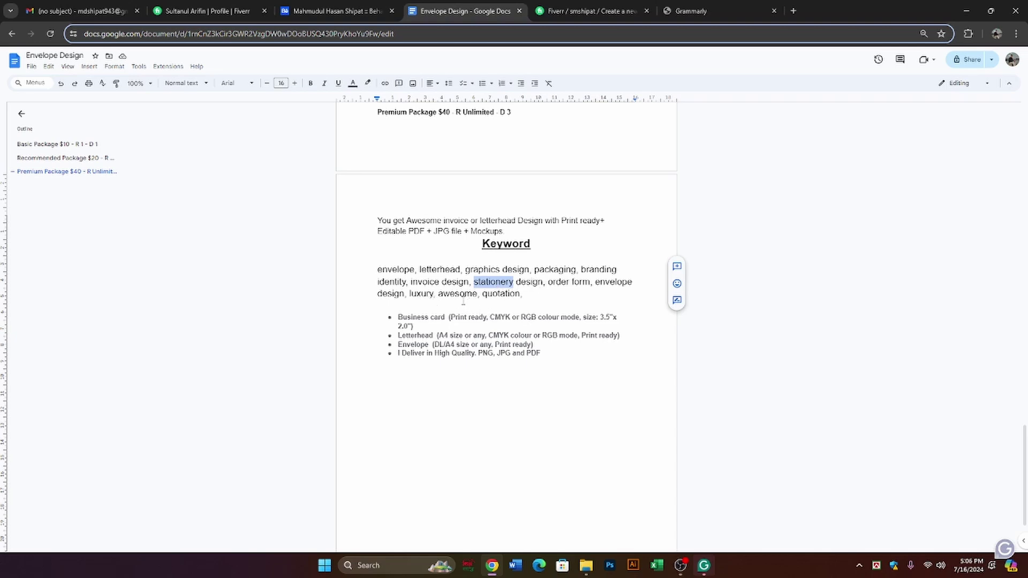
{"action": "left_click_drag", "start_coordinate": [439, 293], "coordinate": [477, 294]}
{"action": "left_click", "coordinate": [449, 293]}
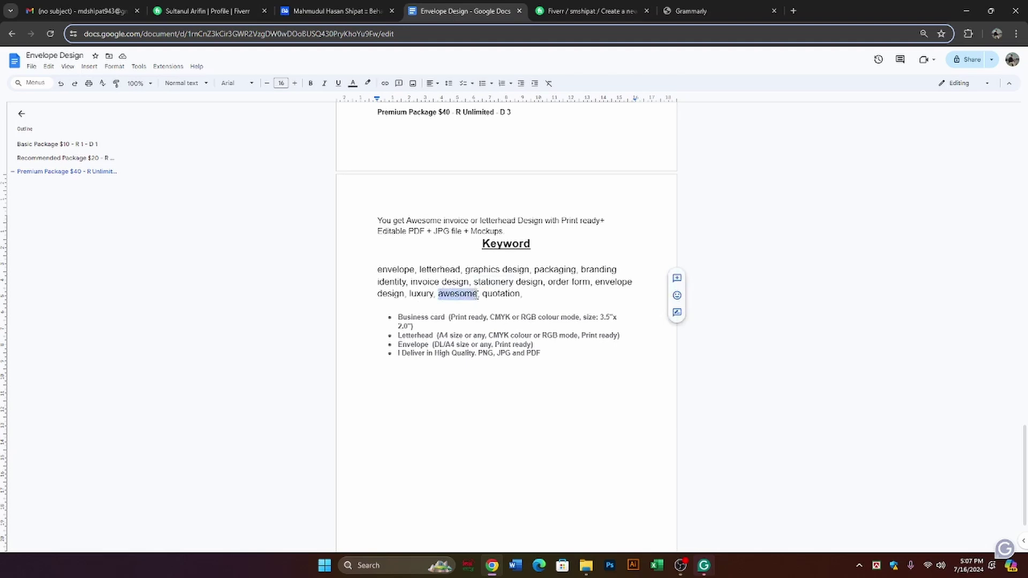
{"action": "left_click", "coordinate": [589, 11]}
{"action": "key", "text": "ctrl+v"}
{"action": "left_click", "coordinate": [497, 393]}
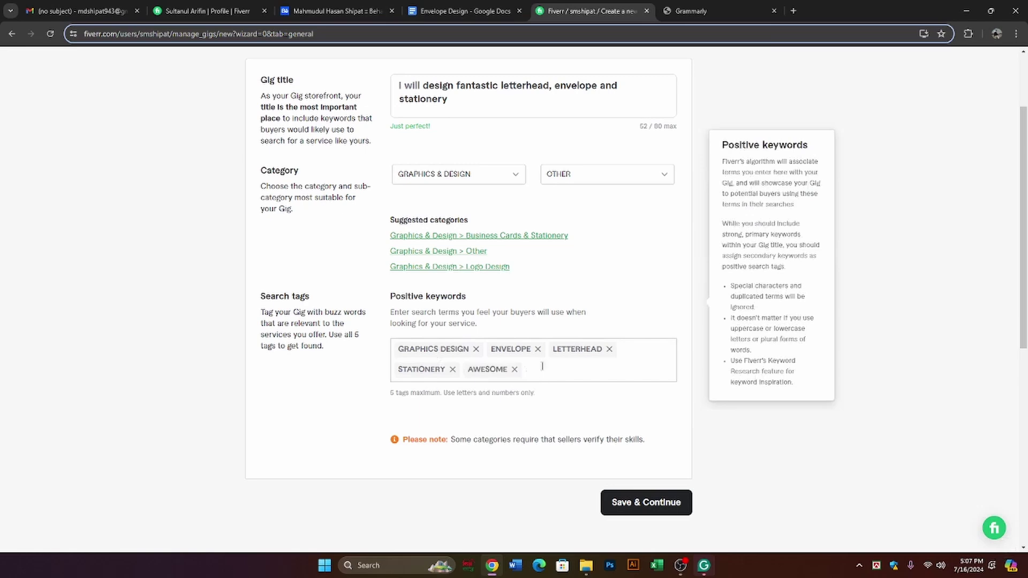
{"action": "scroll", "coordinate": [551, 371], "scroll_direction": "up", "scroll_amount": 2}
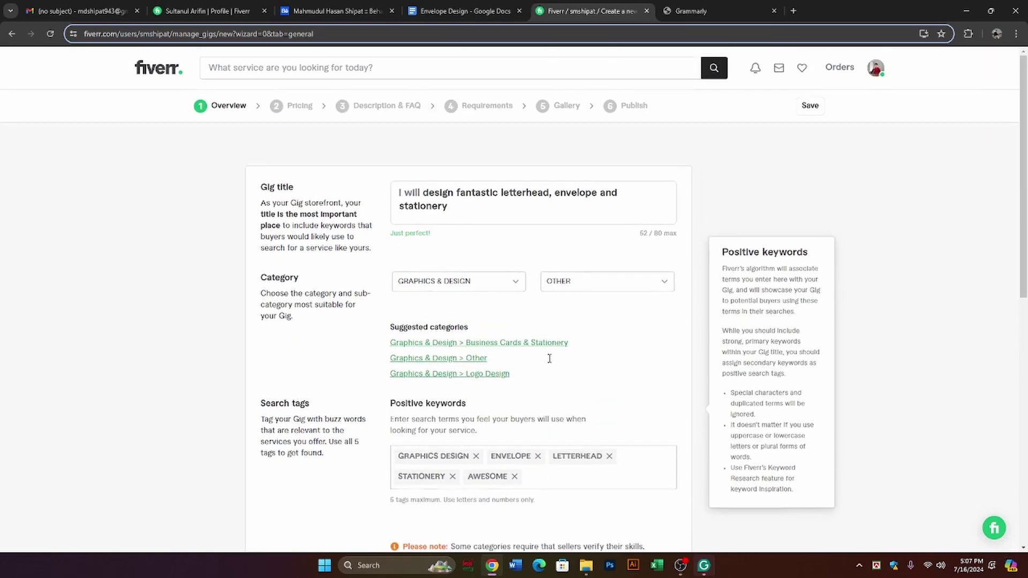
{"action": "scroll", "coordinate": [590, 357], "scroll_direction": "down", "scroll_amount": 5}
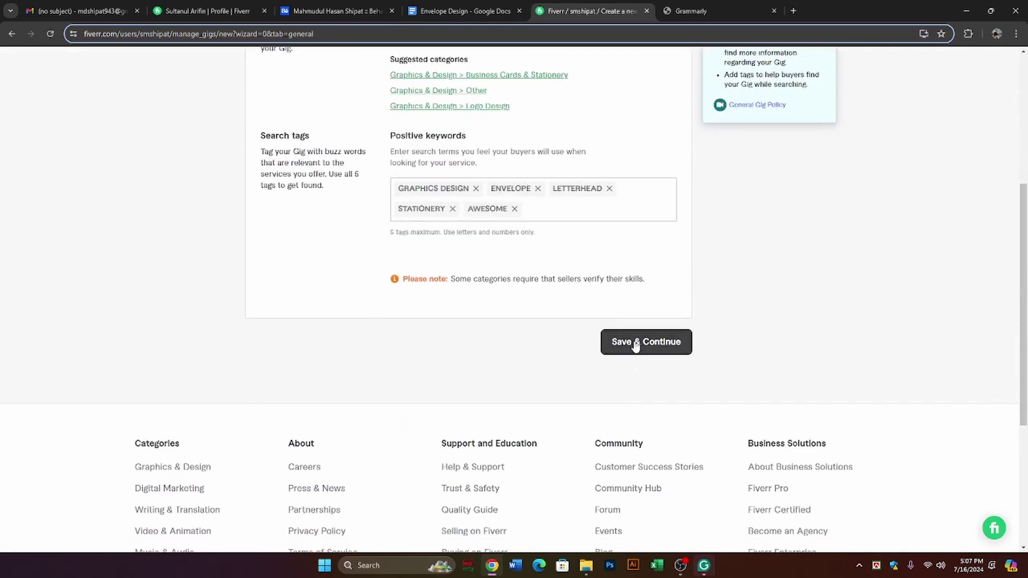
{"action": "left_click", "coordinate": [635, 345]}
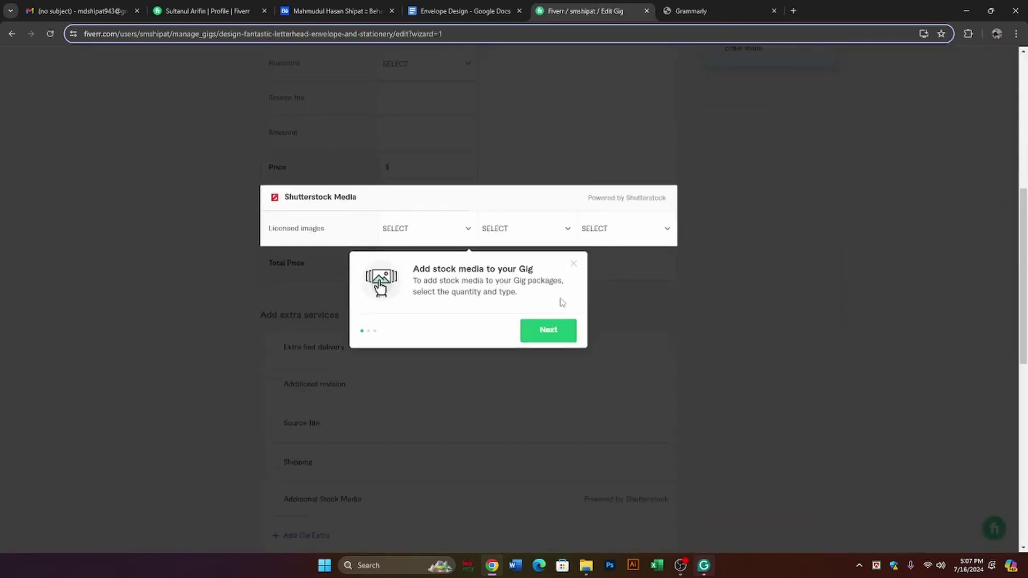
- Dismiss the stock media tour and find the Basic package text in the Google Doc
{"action": "left_click", "coordinate": [573, 263]}
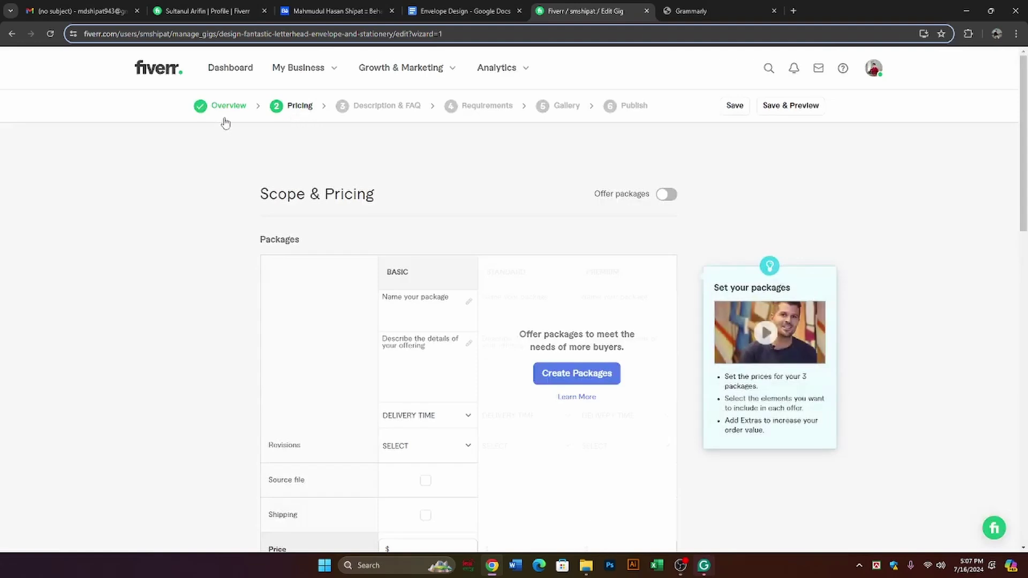
{"action": "scroll", "coordinate": [435, 283], "scroll_direction": "down", "scroll_amount": 1}
{"action": "scroll", "coordinate": [434, 268], "scroll_direction": "down", "scroll_amount": 1}
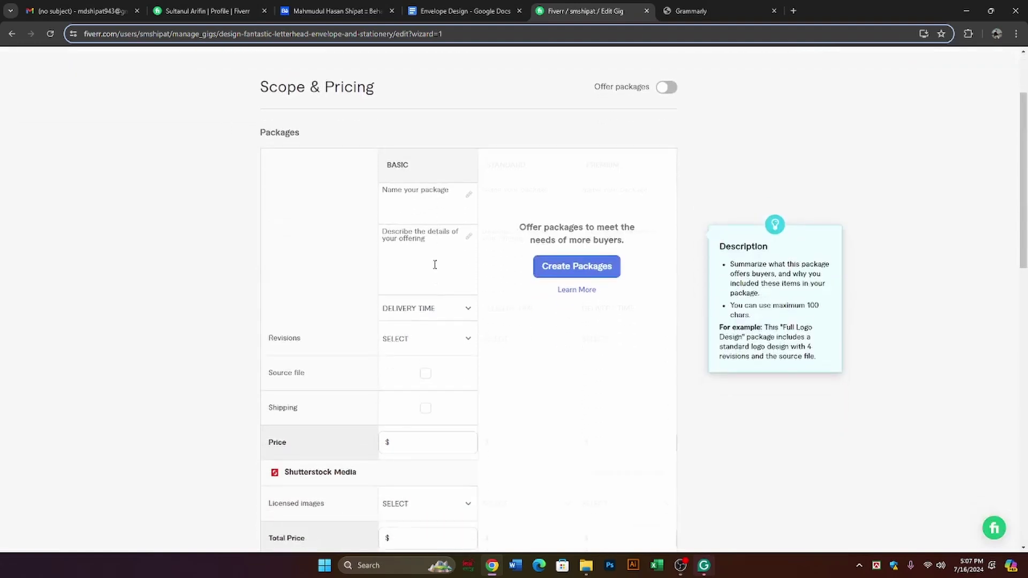
{"action": "left_click", "coordinate": [419, 206]}
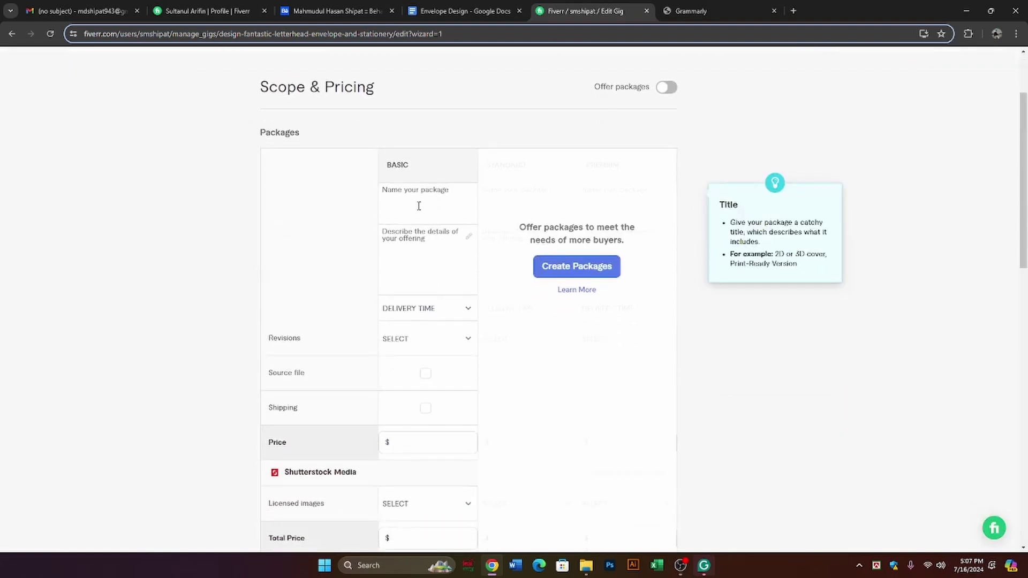
{"action": "key", "text": "ctrl+shift+Tab"}
{"action": "scroll", "coordinate": [423, 340], "scroll_direction": "up", "scroll_amount": 6}
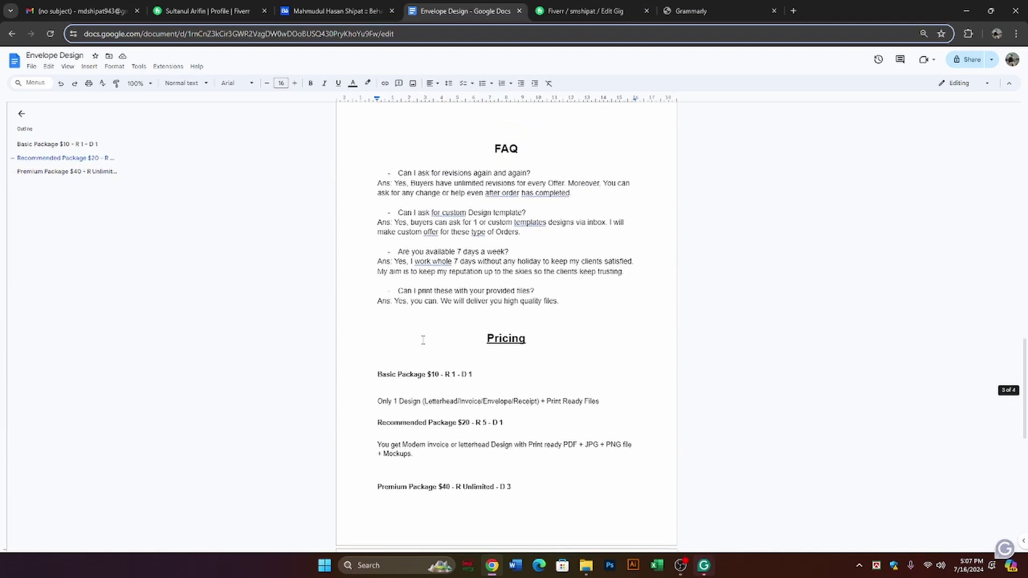
{"action": "left_click_drag", "start_coordinate": [425, 379], "coordinate": [377, 378]}
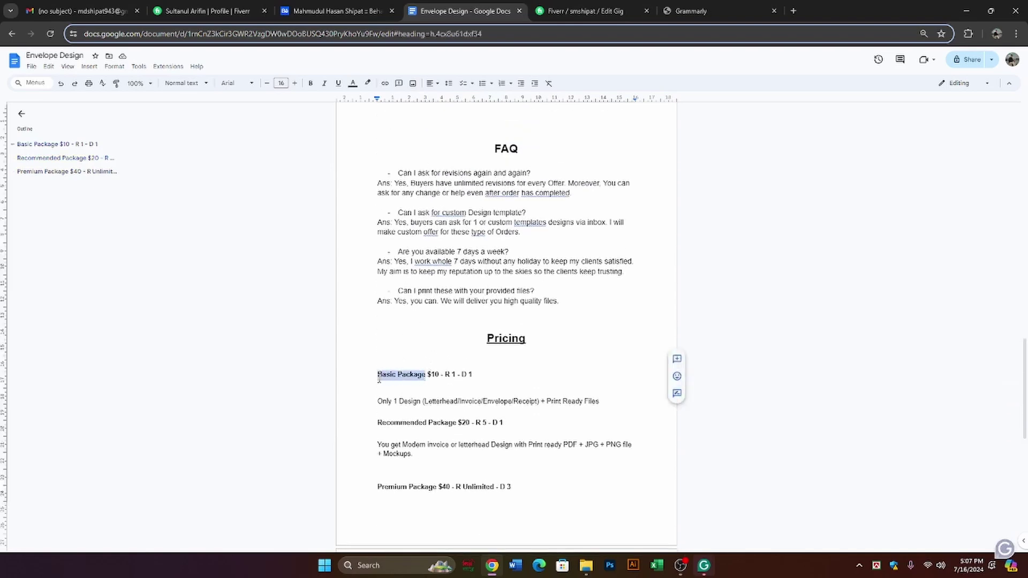
{"action": "left_click", "coordinate": [585, 11]}
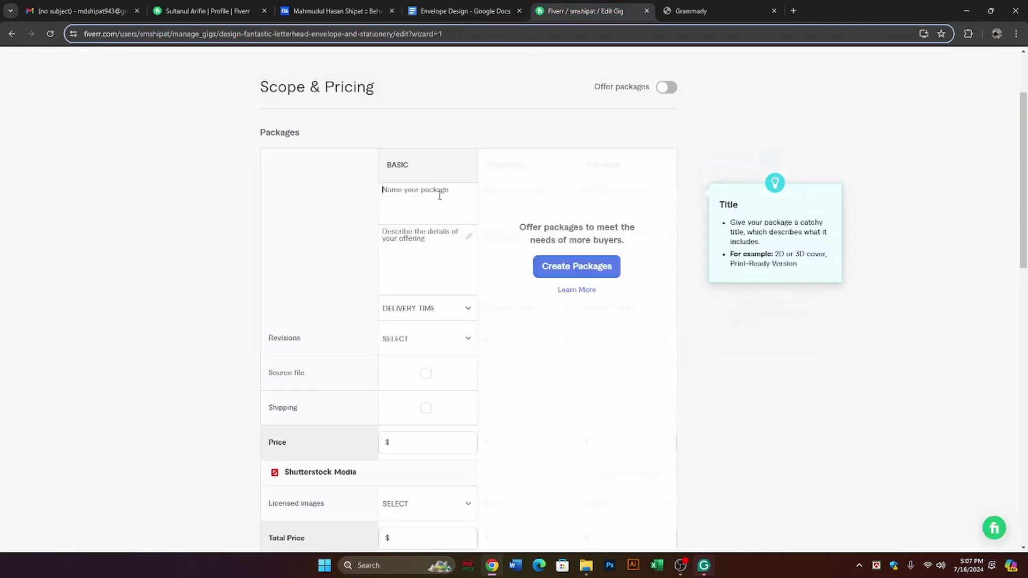
{"action": "left_click", "coordinate": [462, 10]}
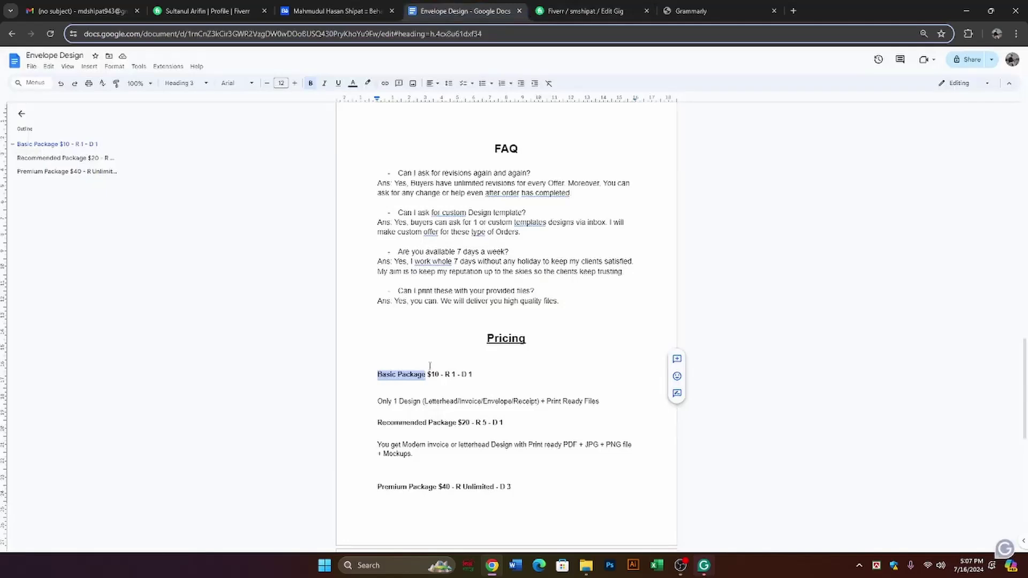
- Paste 'Only 1 Design (Letterhead/Invoice/Envelope/Receipt) + Print Ready Files' as the Basic description
{"action": "left_click_drag", "start_coordinate": [378, 402], "coordinate": [598, 400]}
{"action": "key", "text": "ctrl+c"}
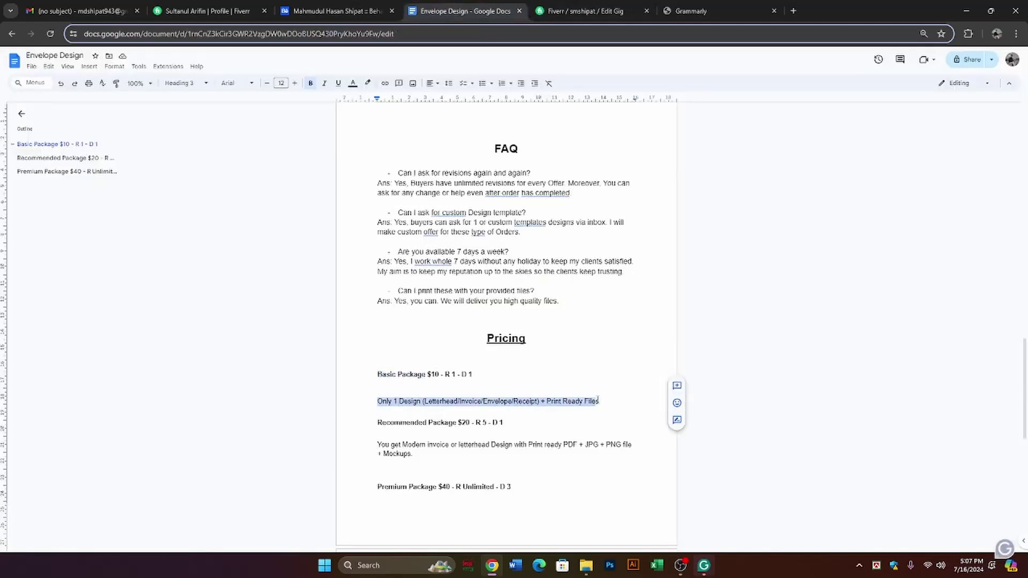
{"action": "left_click", "coordinate": [538, 11]}
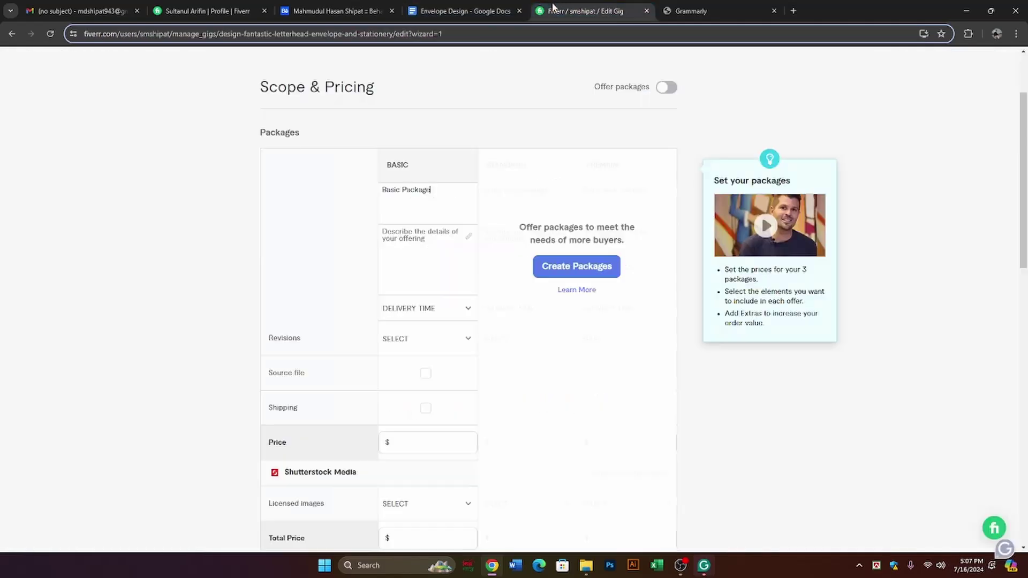
{"action": "left_click", "coordinate": [457, 245]}
{"action": "left_click", "coordinate": [419, 185]}
{"action": "left_click", "coordinate": [420, 251]}
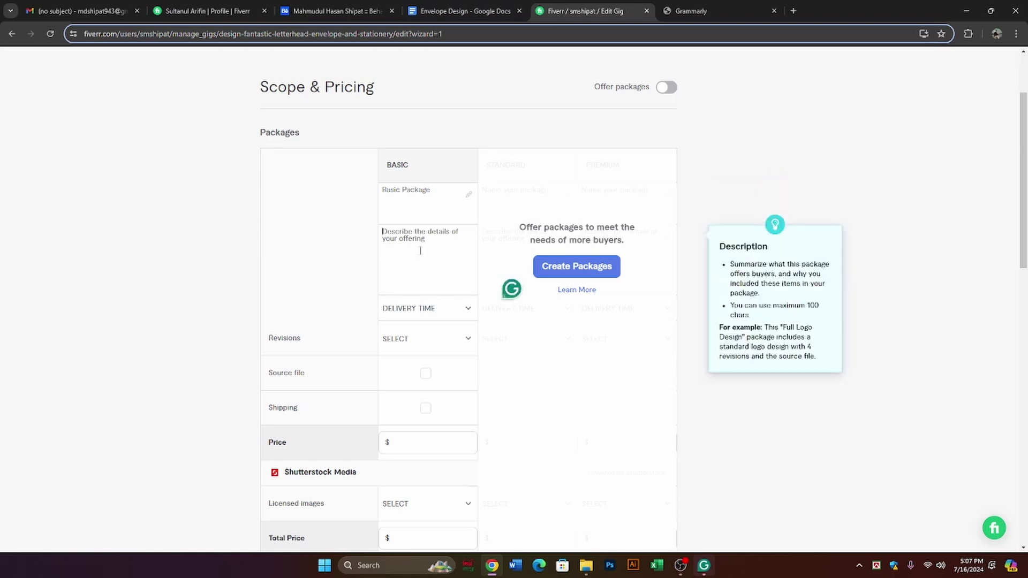
{"action": "key", "text": "ctrl+v"}
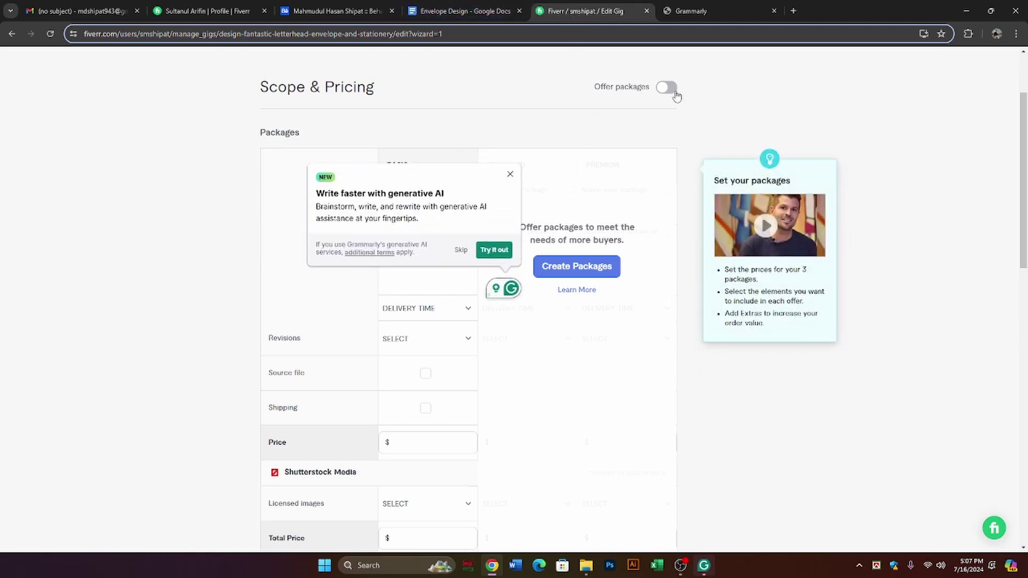
- Switch Offer packages on and then back off
{"action": "left_click", "coordinate": [666, 87]}
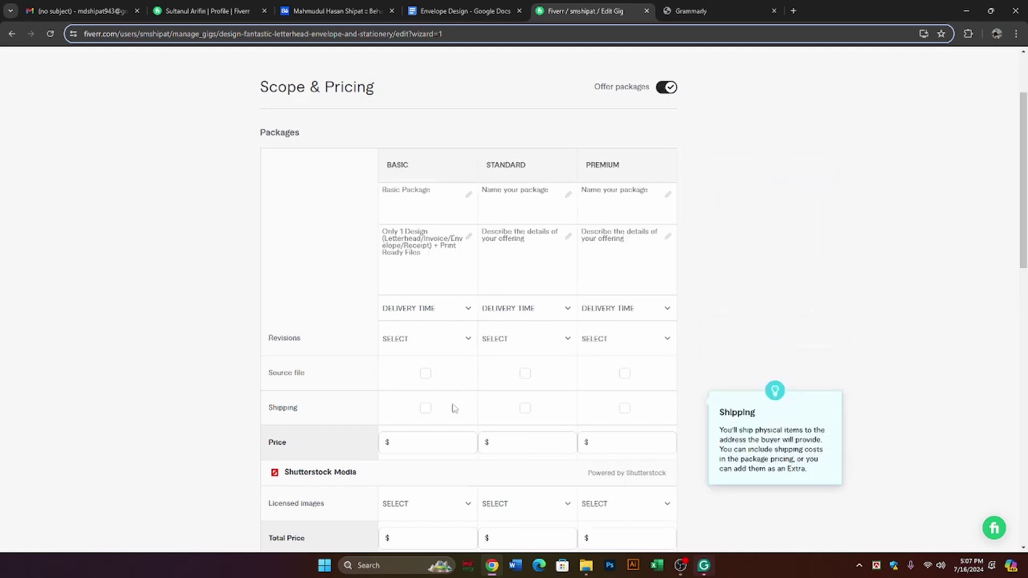
{"action": "left_click", "coordinate": [666, 88]}
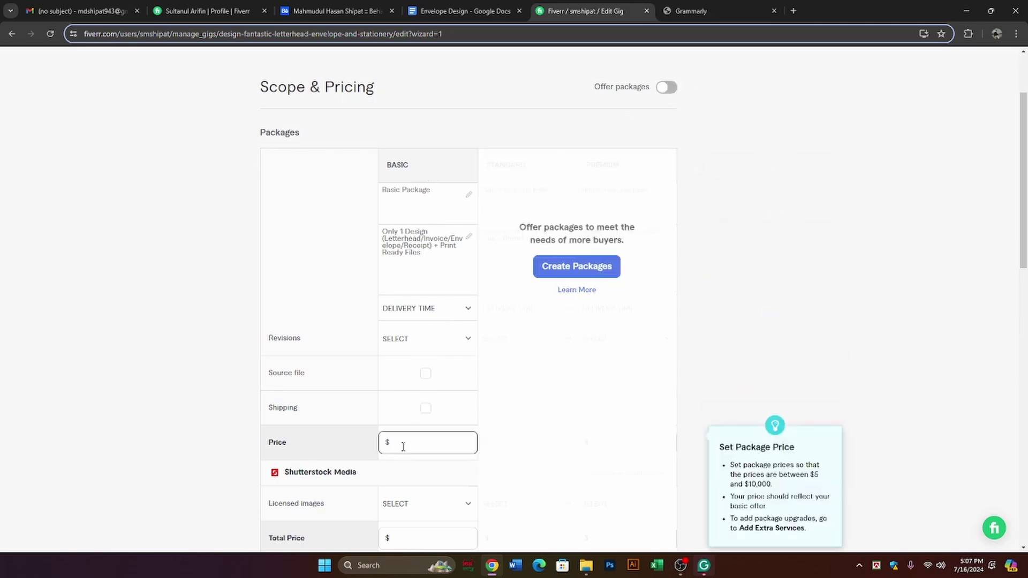
{"action": "scroll", "coordinate": [401, 442], "scroll_direction": "down", "scroll_amount": 2}
{"action": "scroll", "coordinate": [403, 477], "scroll_direction": "up", "scroll_amount": 5}
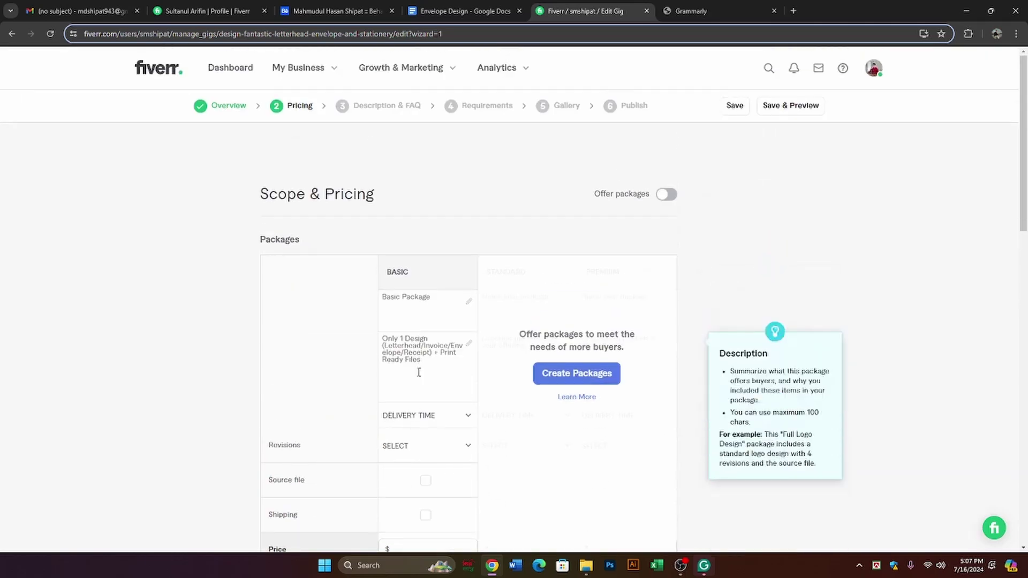
- Turn on three packages and name the Standard package 'Recommended Package' from the doc
{"action": "left_click", "coordinate": [665, 198]}
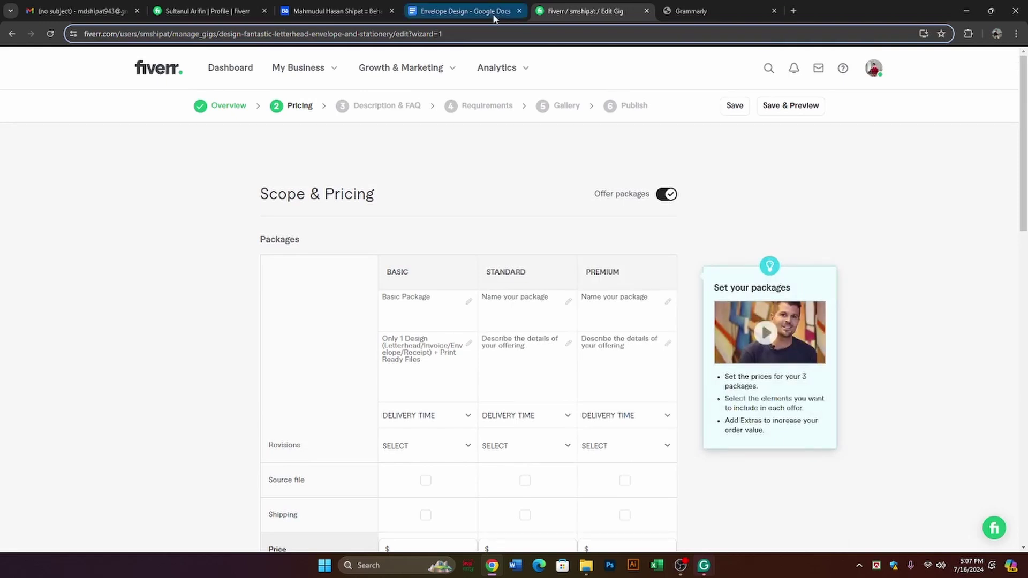
{"action": "left_click", "coordinate": [427, 304]}
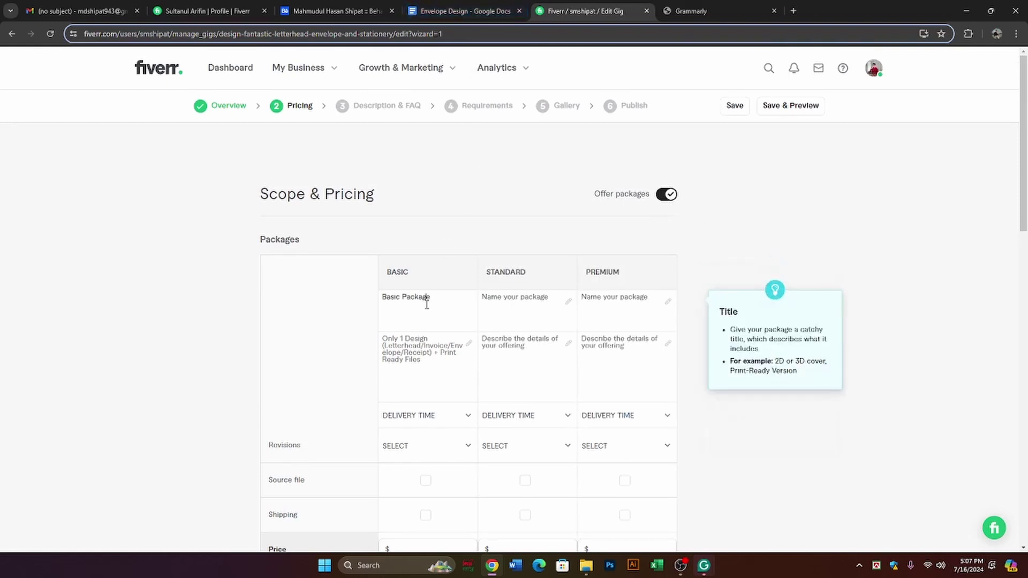
{"action": "key", "text": "ctrl+shift+Tab"}
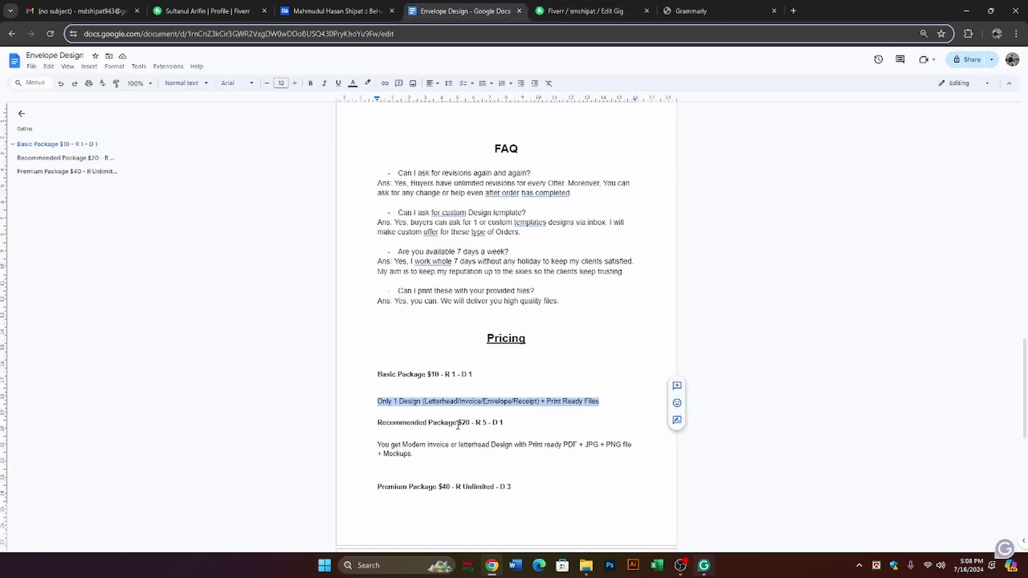
{"action": "left_click_drag", "start_coordinate": [458, 424], "coordinate": [386, 424]}
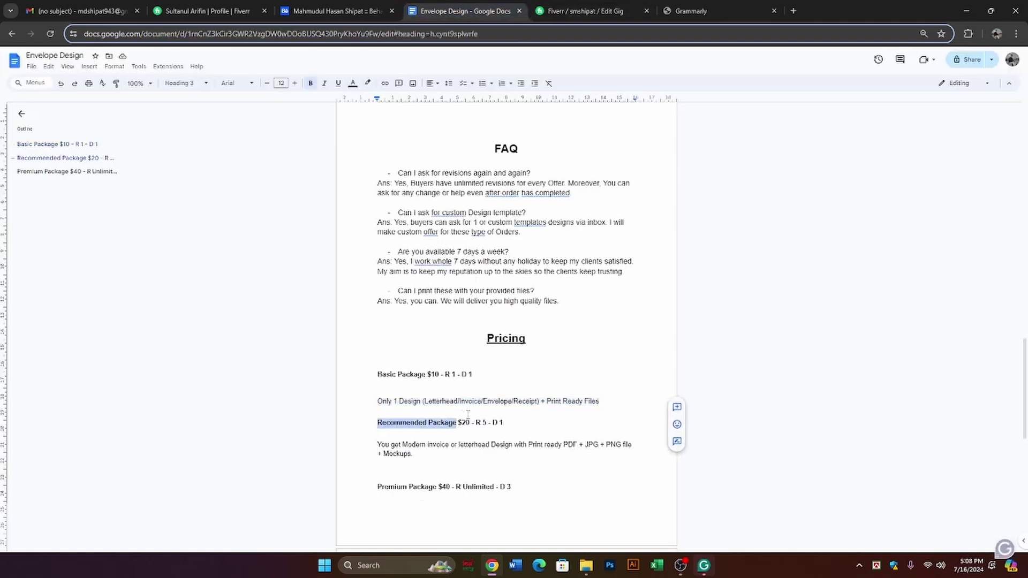
{"action": "left_click", "coordinate": [584, 10]}
{"action": "left_click", "coordinate": [506, 308]}
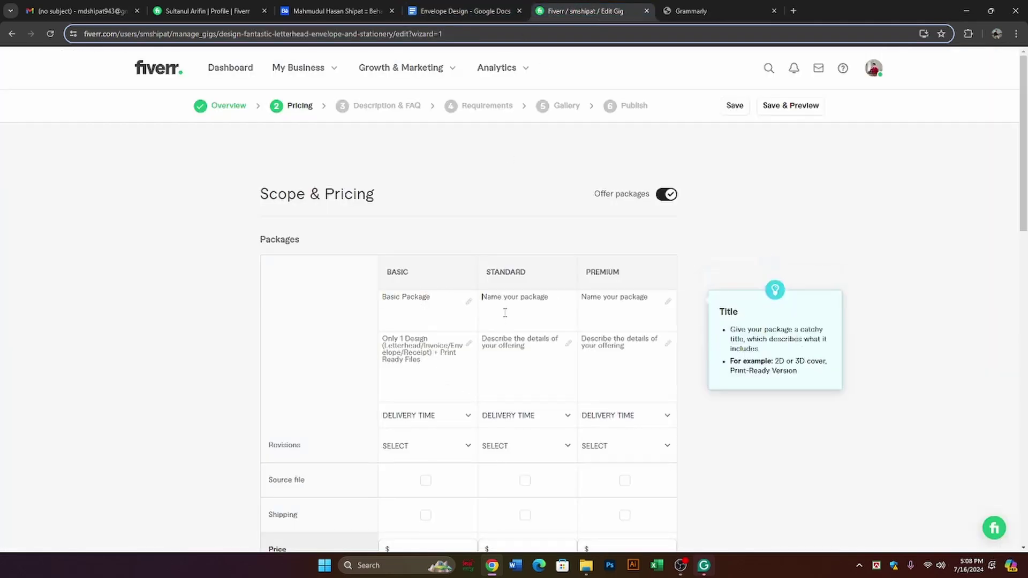
{"action": "type", "text": "Recommended Package"}
- Paste the Standard package description paragraph from the Envelope Design doc
{"action": "left_click", "coordinate": [465, 11]}
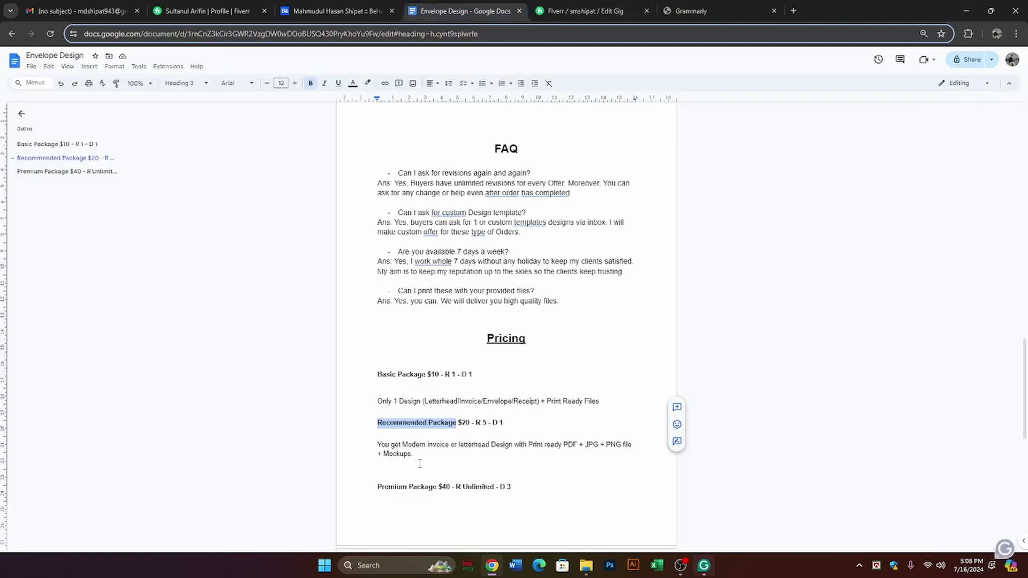
{"action": "left_click_drag", "start_coordinate": [411, 458], "coordinate": [377, 445]}
{"action": "key", "text": "ctrl+c"}
{"action": "left_click", "coordinate": [583, 11]}
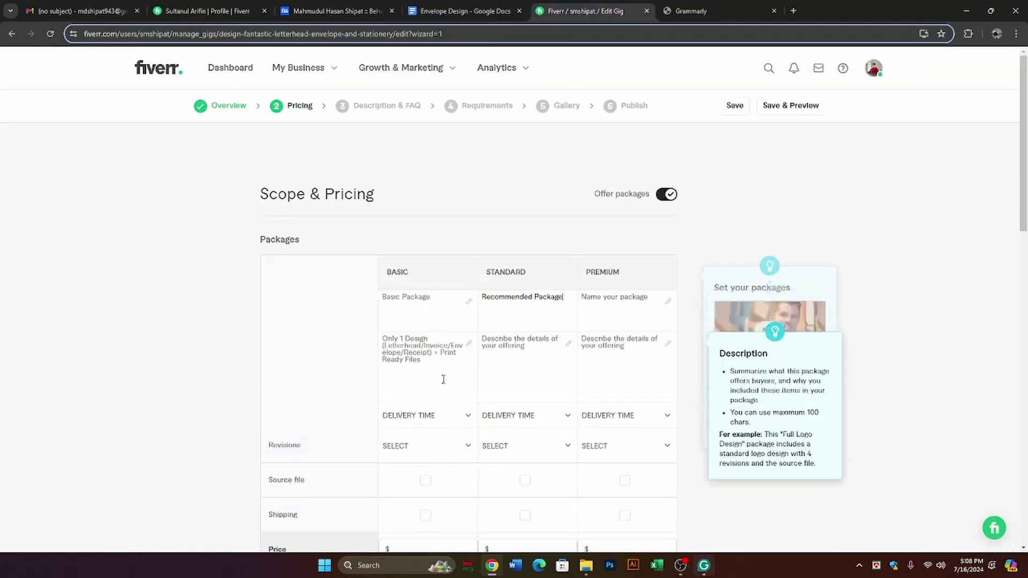
{"action": "left_click", "coordinate": [519, 364]}
{"action": "key", "text": "ctrl+v"}
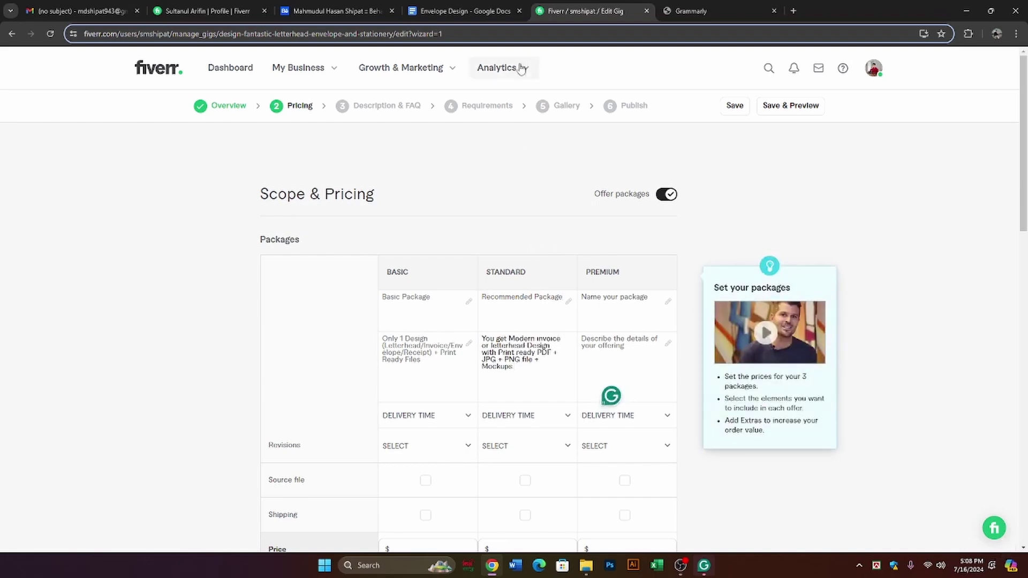
- Name the Premium package 'Premium Package' using text copied from the doc
{"action": "left_click", "coordinate": [477, 15]}
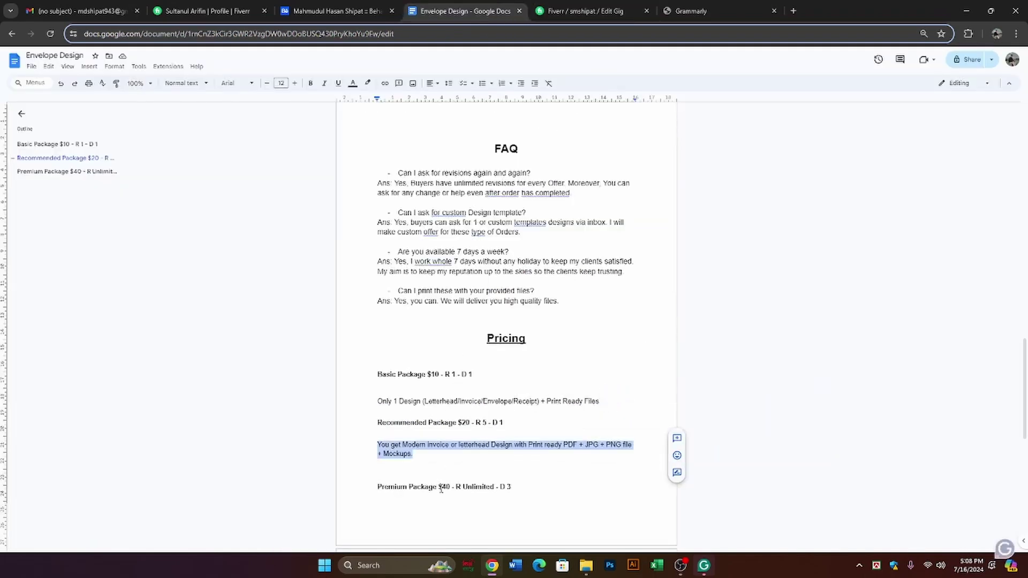
{"action": "left_click_drag", "start_coordinate": [435, 487], "coordinate": [377, 487]}
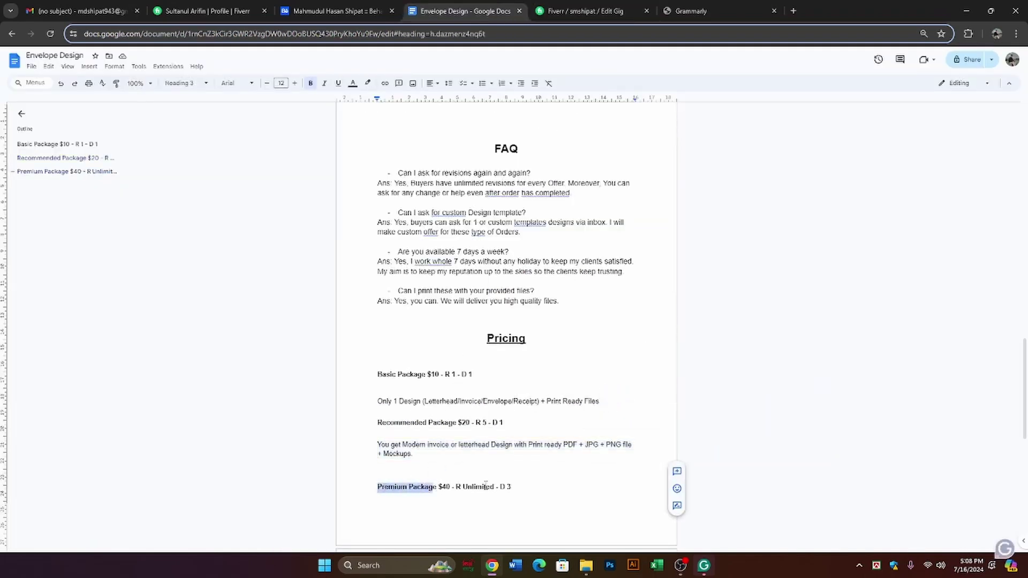
{"action": "left_click_drag", "start_coordinate": [437, 491], "coordinate": [375, 492]}
{"action": "key", "text": "ctrl+c"}
{"action": "key", "text": "ctrl+Tab"}
{"action": "left_click", "coordinate": [617, 307]}
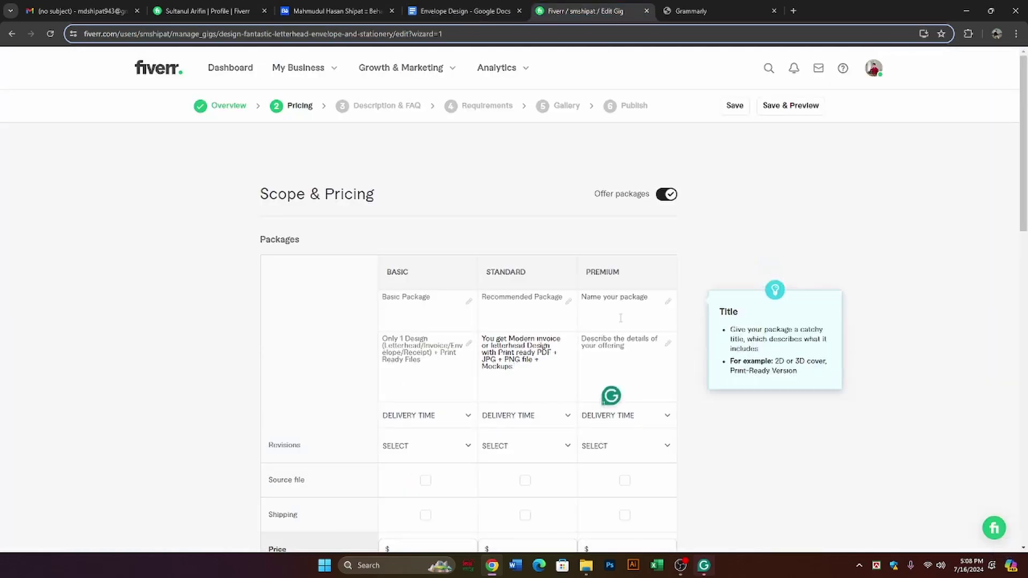
{"action": "key", "text": "ctrl+v"}
- Paste the Premium package description from the Envelope Design doc
{"action": "key", "text": "ctrl+shift+Tab"}
{"action": "scroll", "coordinate": [514, 400], "scroll_direction": "down", "scroll_amount": 3}
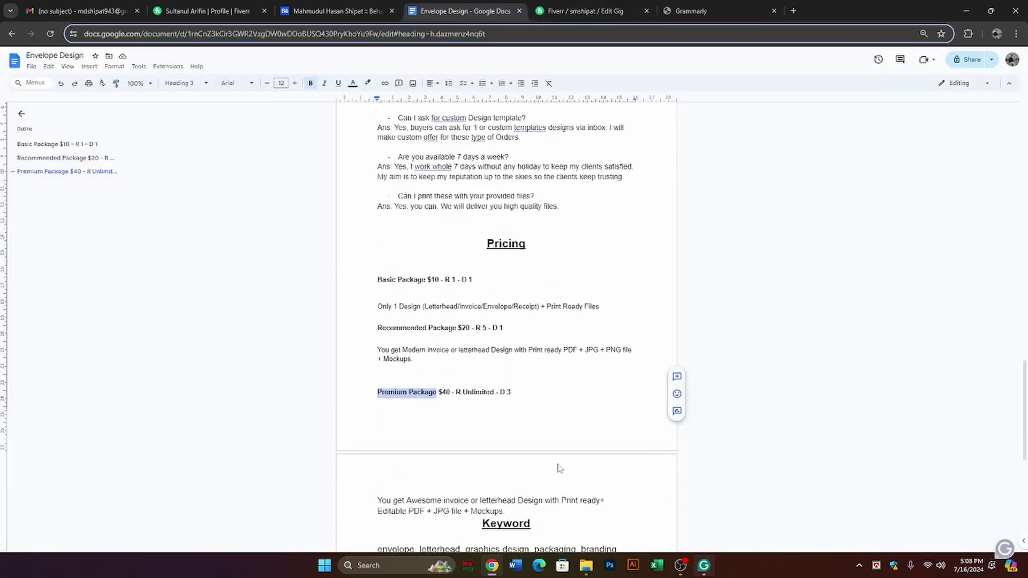
{"action": "scroll", "coordinate": [514, 400], "scroll_direction": "down", "scroll_amount": 1}
{"action": "left_click_drag", "start_coordinate": [505, 445], "coordinate": [358, 438]}
{"action": "key", "text": "ctrl+c"}
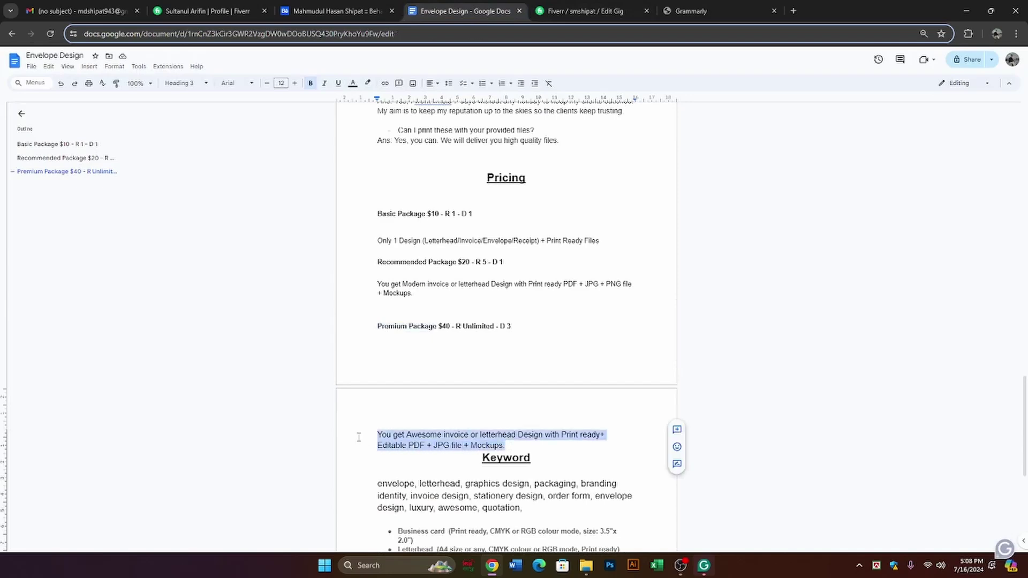
{"action": "left_click", "coordinate": [589, 11]}
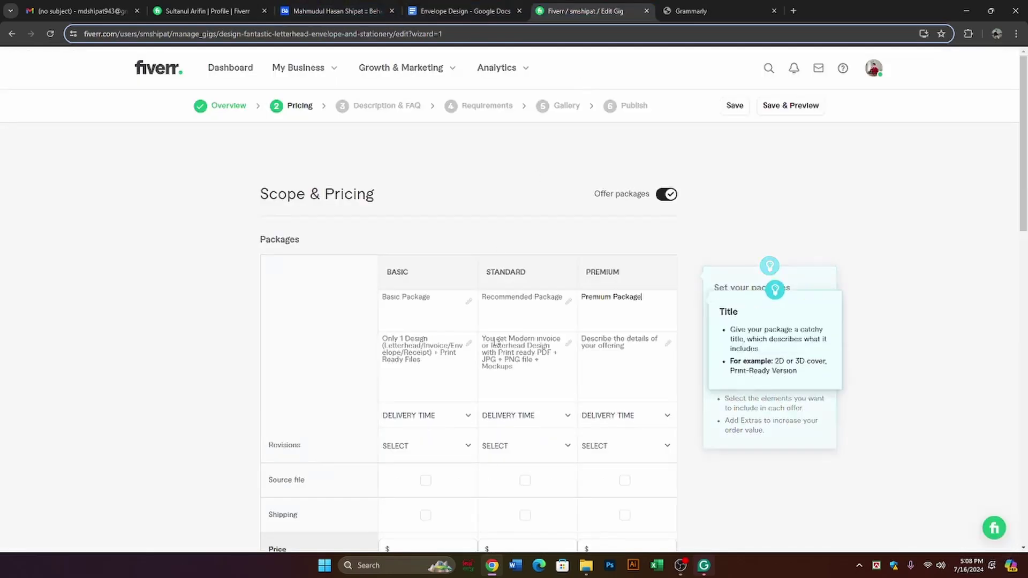
{"action": "left_click", "coordinate": [603, 374]}
{"action": "key", "text": "ctrl+v"}
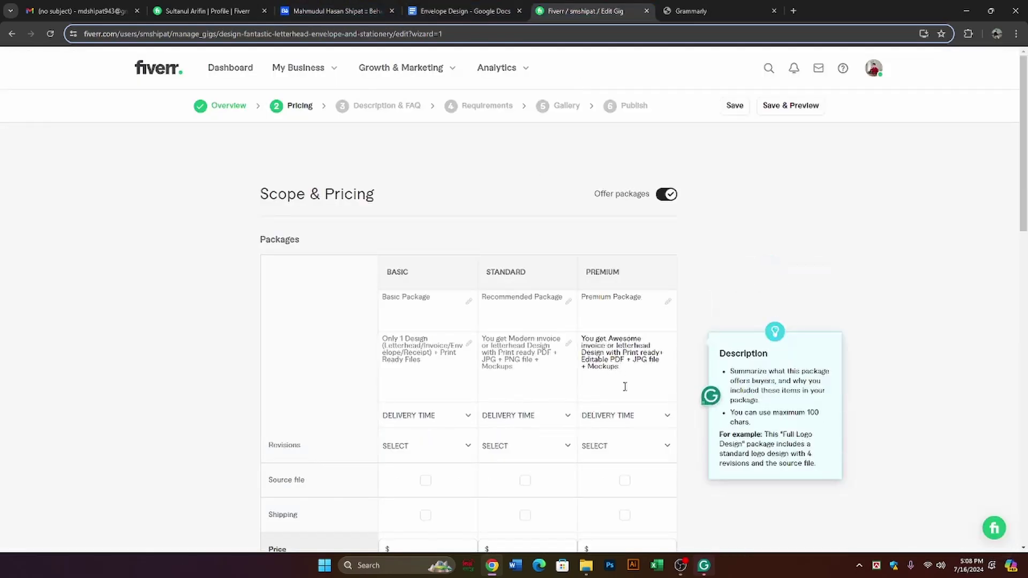
{"action": "scroll", "coordinate": [604, 385], "scroll_direction": "down", "scroll_amount": 2}
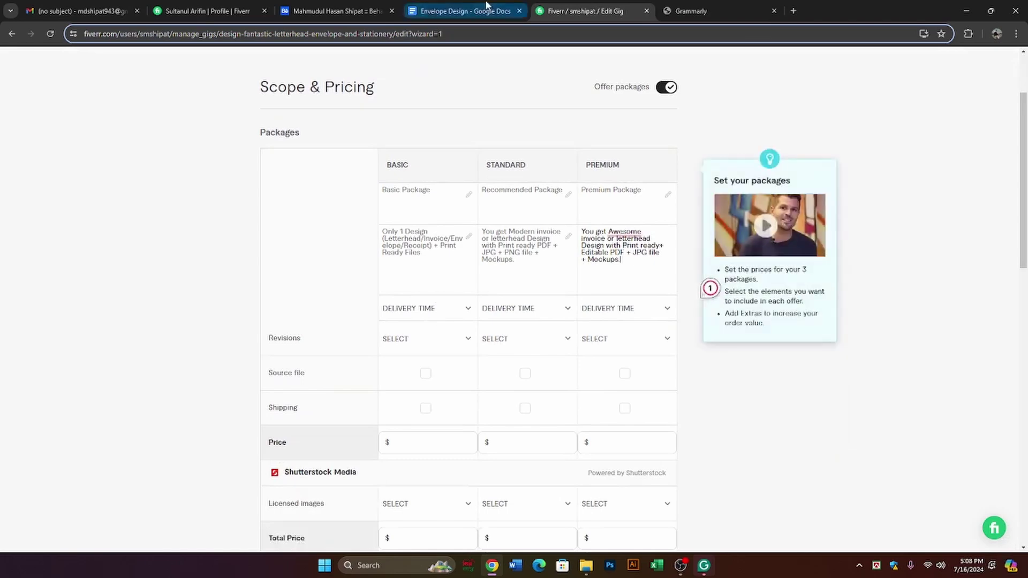
- Look up the Basic package delivery days in the Envelope Design document
{"action": "left_click", "coordinate": [486, 18]}
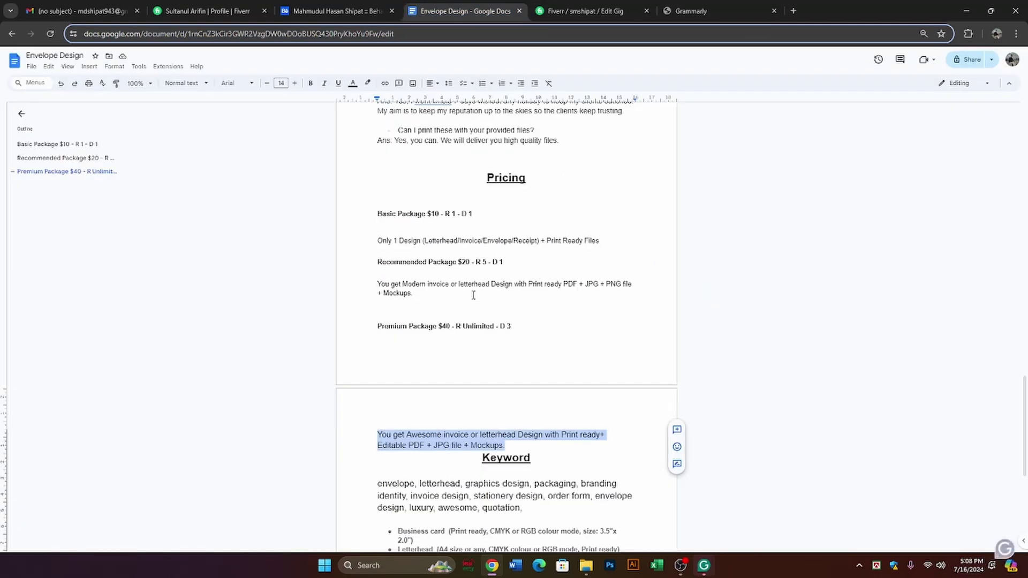
{"action": "double_click", "coordinate": [471, 214]}
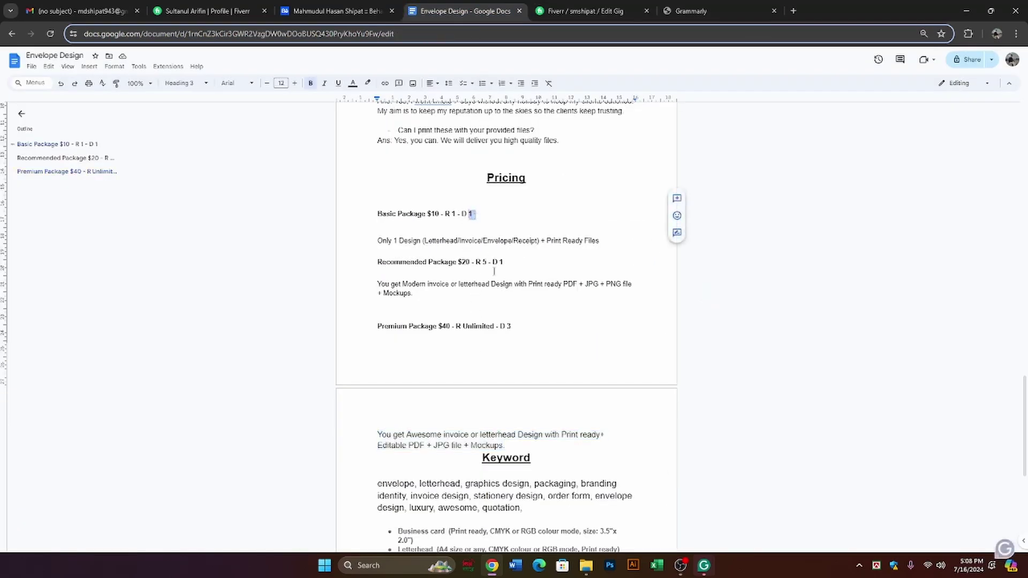
{"action": "left_click", "coordinate": [566, 14]}
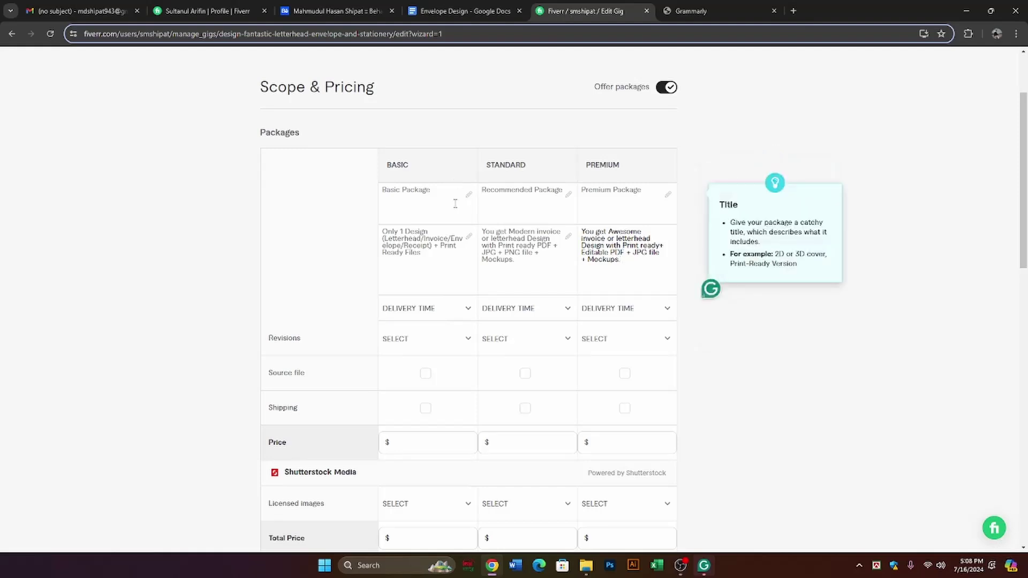
- Set delivery times to 1, 1 and 3 days for Basic, Standard and Premium
{"action": "left_click", "coordinate": [444, 315]}
{"action": "left_click", "coordinate": [409, 367]}
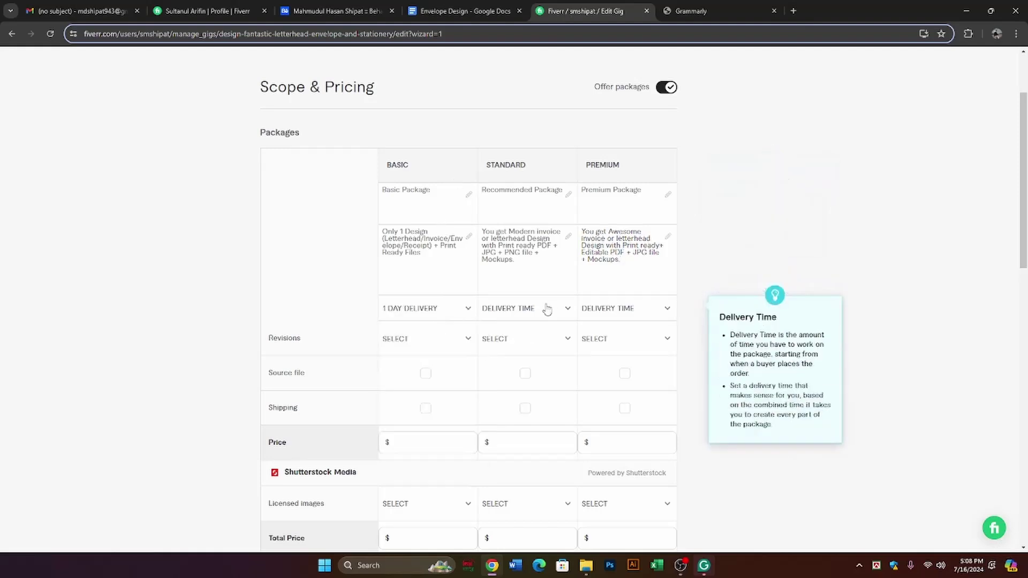
{"action": "left_click", "coordinate": [546, 308]}
{"action": "left_click", "coordinate": [521, 369]}
{"action": "left_click", "coordinate": [621, 309]}
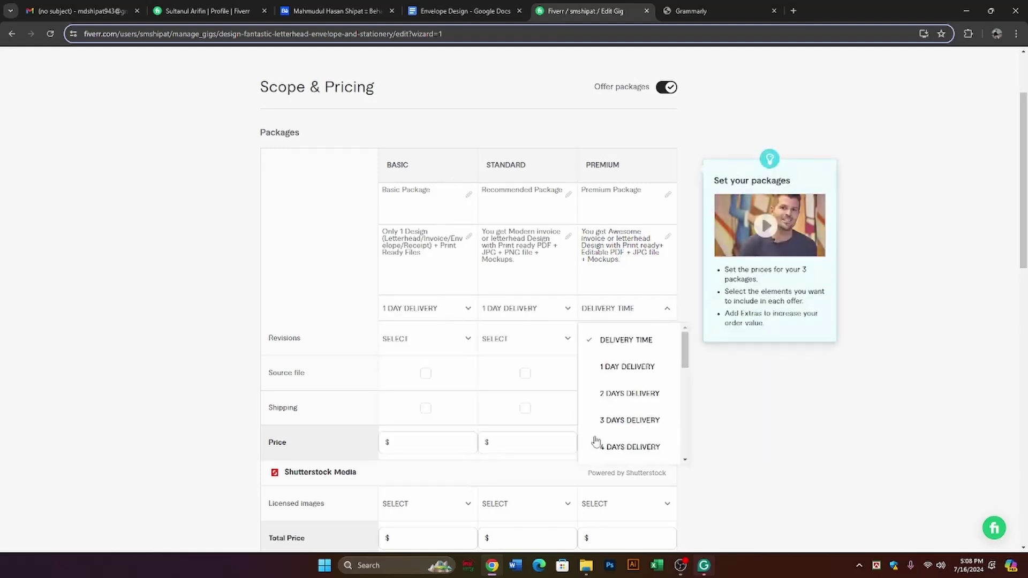
{"action": "left_click", "coordinate": [621, 419]}
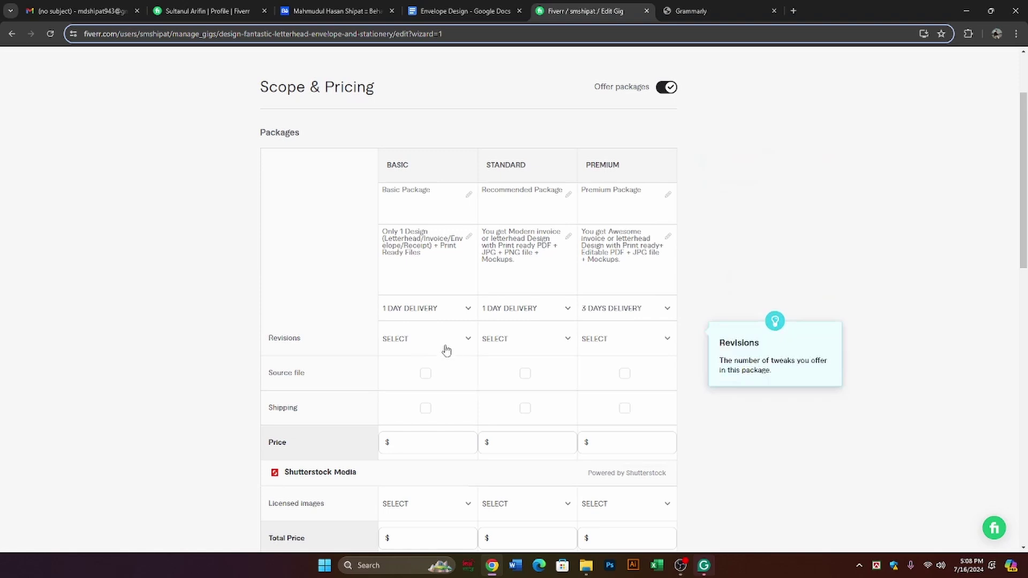
{"action": "left_click", "coordinate": [470, 6]}
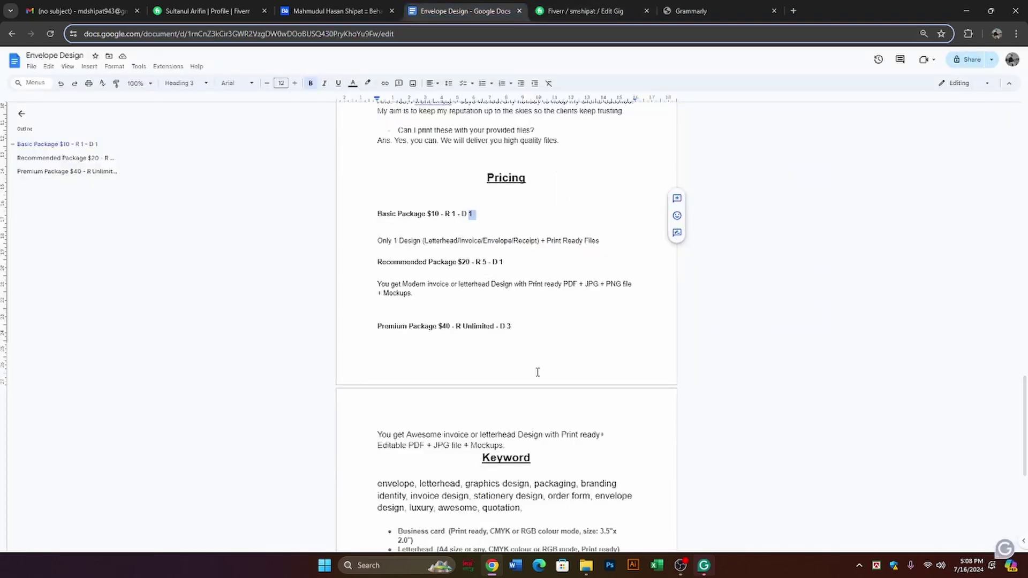
{"action": "left_click", "coordinate": [540, 12]}
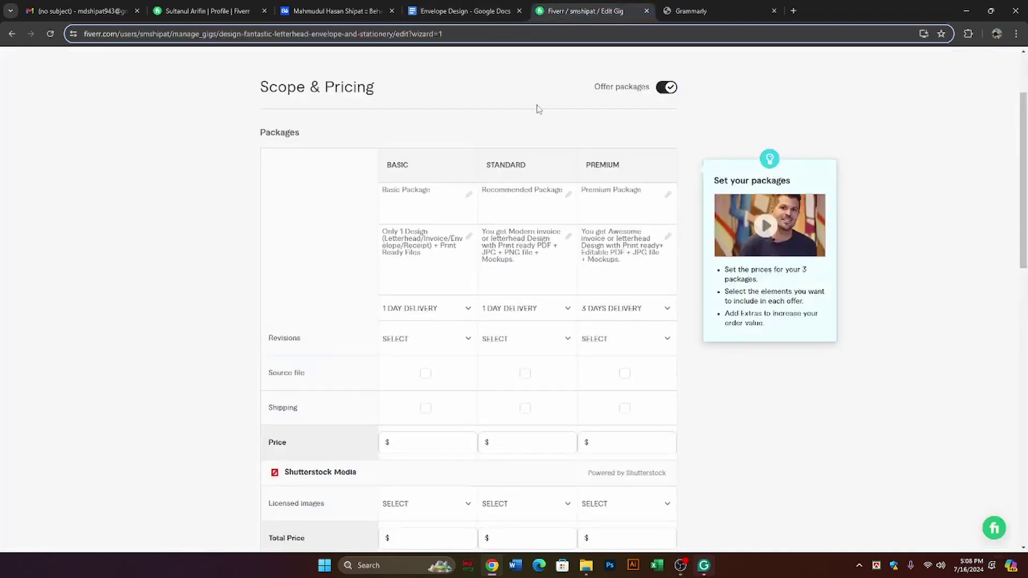
- Give Basic, Standard and Premium 1, 5 and unlimited revisions
{"action": "left_click", "coordinate": [426, 339]}
{"action": "left_click", "coordinate": [407, 425]}
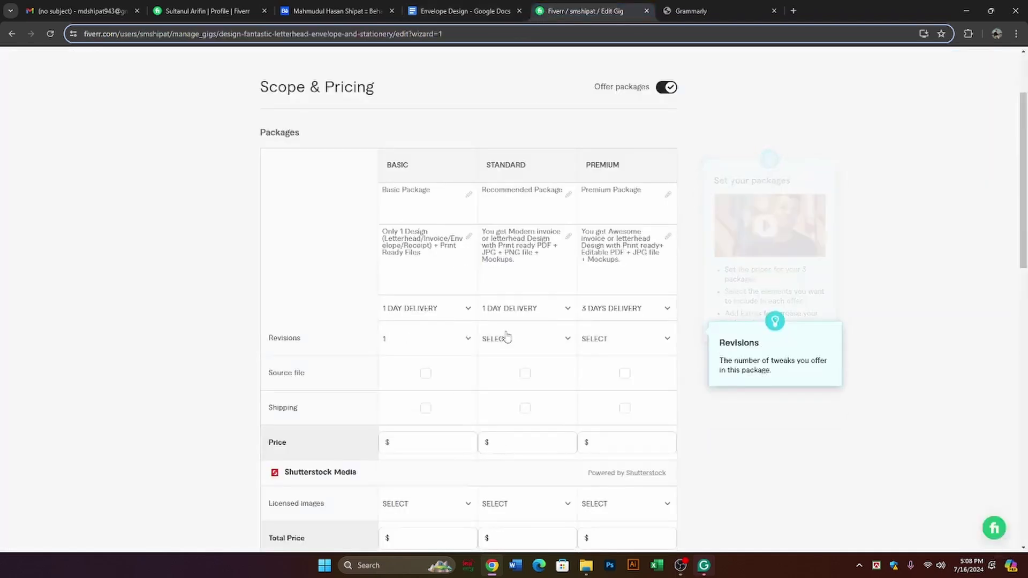
{"action": "left_click", "coordinate": [504, 338]}
{"action": "scroll", "coordinate": [514, 455], "scroll_direction": "down", "scroll_amount": 2}
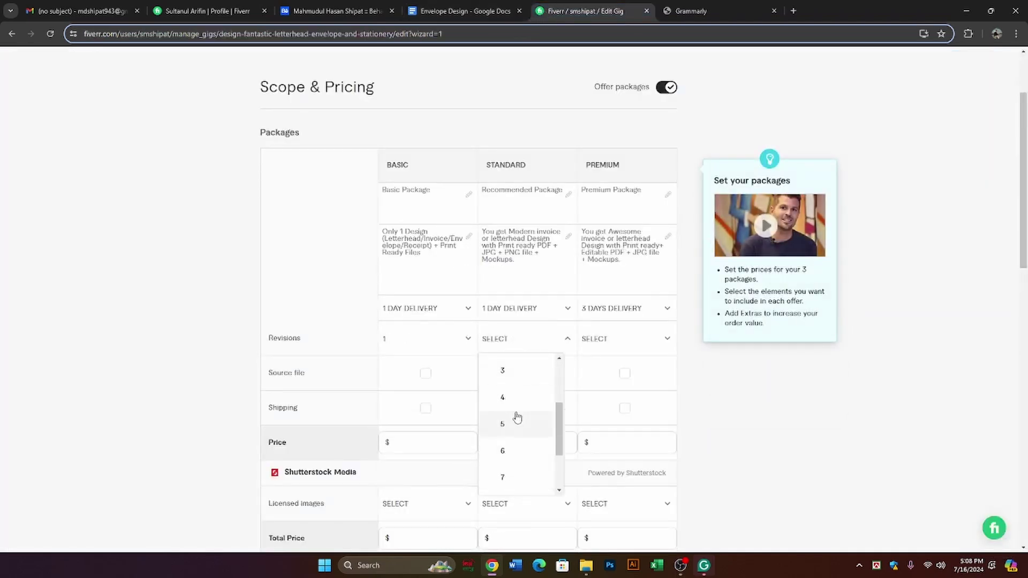
{"action": "left_click", "coordinate": [517, 423]}
{"action": "left_click", "coordinate": [621, 339]}
{"action": "scroll", "coordinate": [618, 450], "scroll_direction": "down", "scroll_amount": 5}
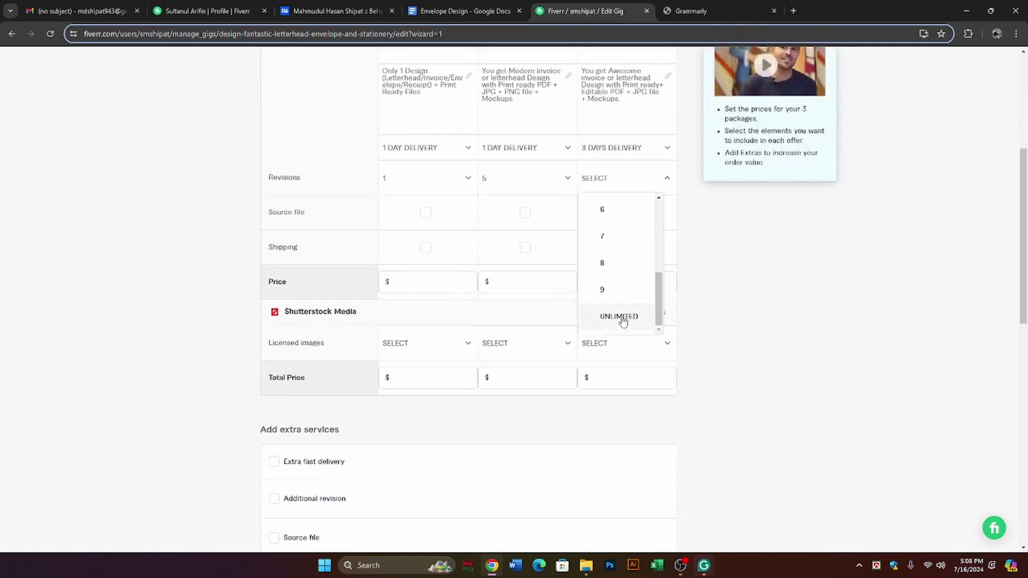
{"action": "left_click", "coordinate": [621, 320]}
{"action": "scroll", "coordinate": [674, 241], "scroll_direction": "up", "scroll_amount": 1}
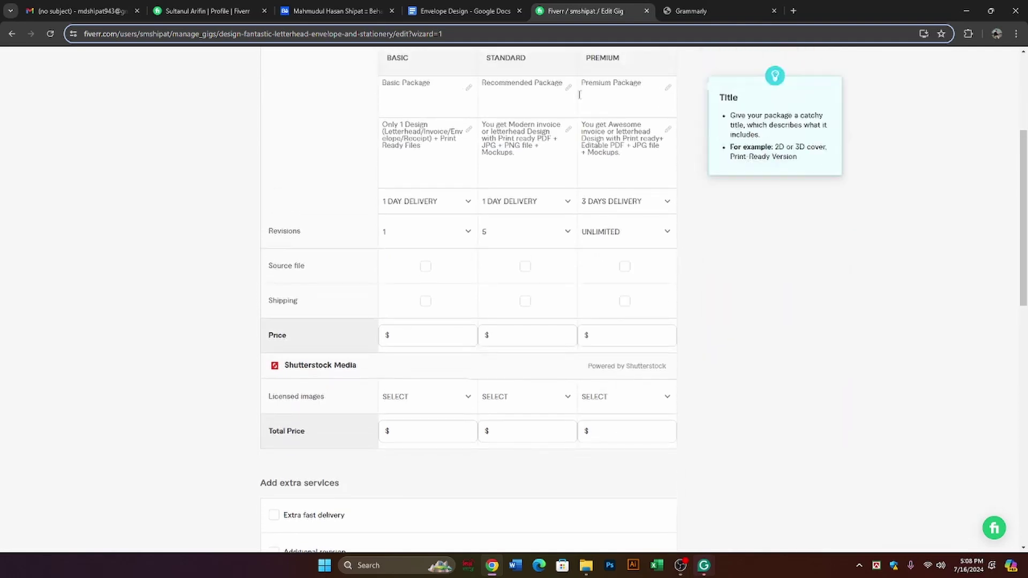
{"action": "scroll", "coordinate": [560, 271], "scroll_direction": "up", "scroll_amount": 1}
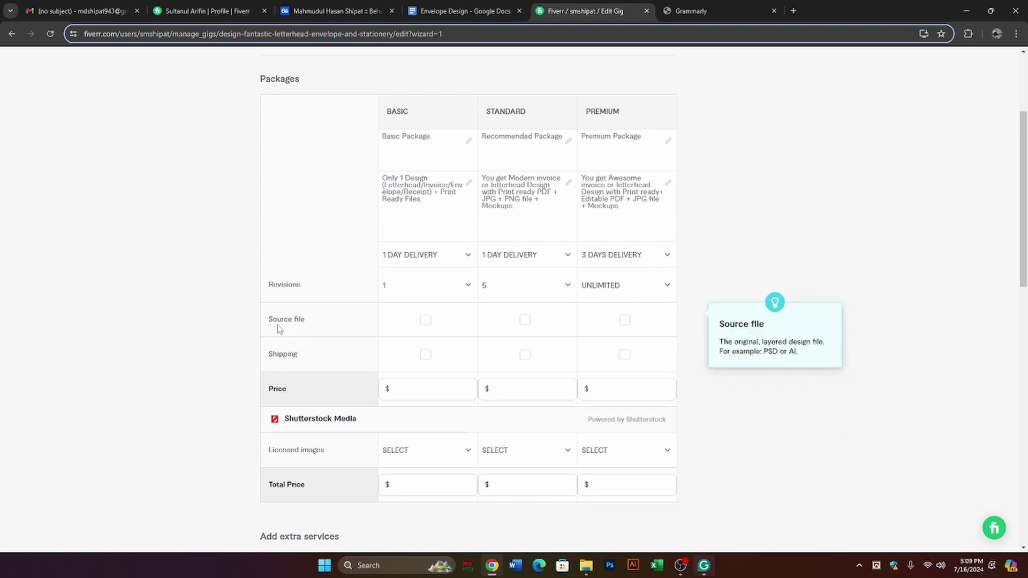
- Include the source file in all three packages and toggle Premium shipping
{"action": "left_click", "coordinate": [424, 327]}
{"action": "left_click", "coordinate": [521, 327]}
{"action": "left_click", "coordinate": [623, 319]}
{"action": "left_click", "coordinate": [624, 356]}
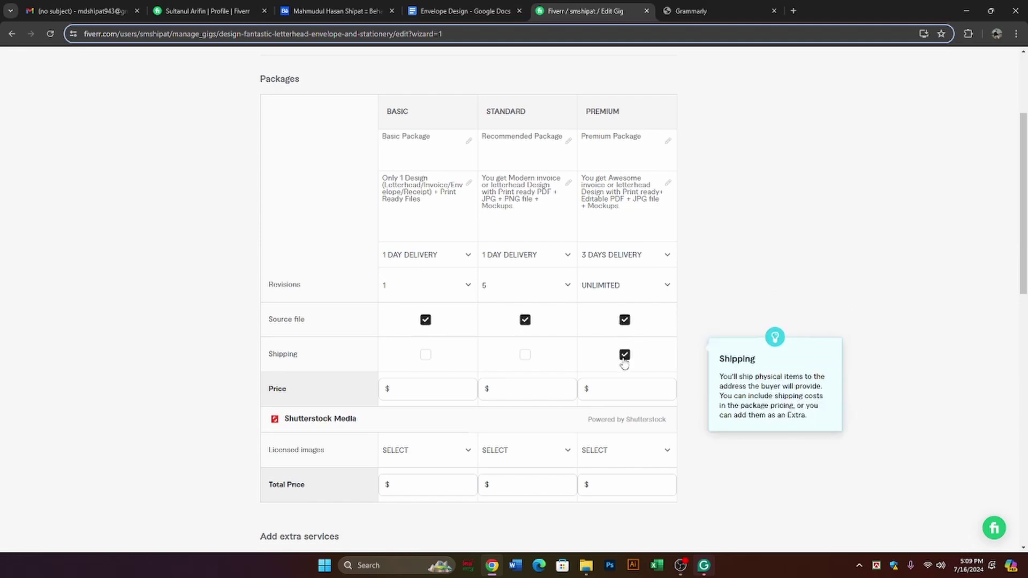
{"action": "scroll", "coordinate": [402, 375], "scroll_direction": "down", "scroll_amount": 4}
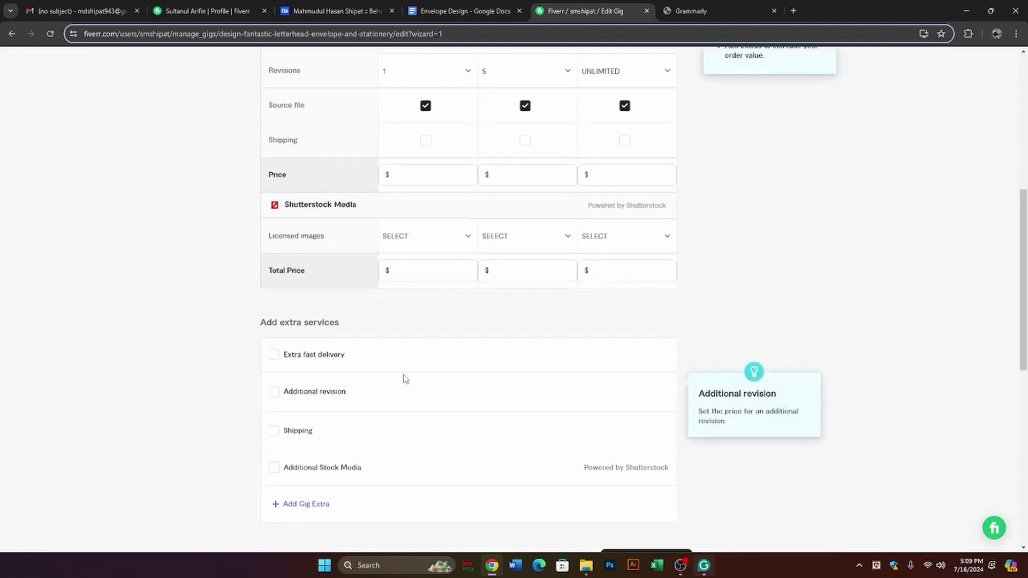
- Price the Basic, Standard and Premium packages at $10, $20 and $40
{"action": "scroll", "coordinate": [374, 353], "scroll_direction": "up", "scroll_amount": 2}
{"action": "left_click", "coordinate": [410, 291]}
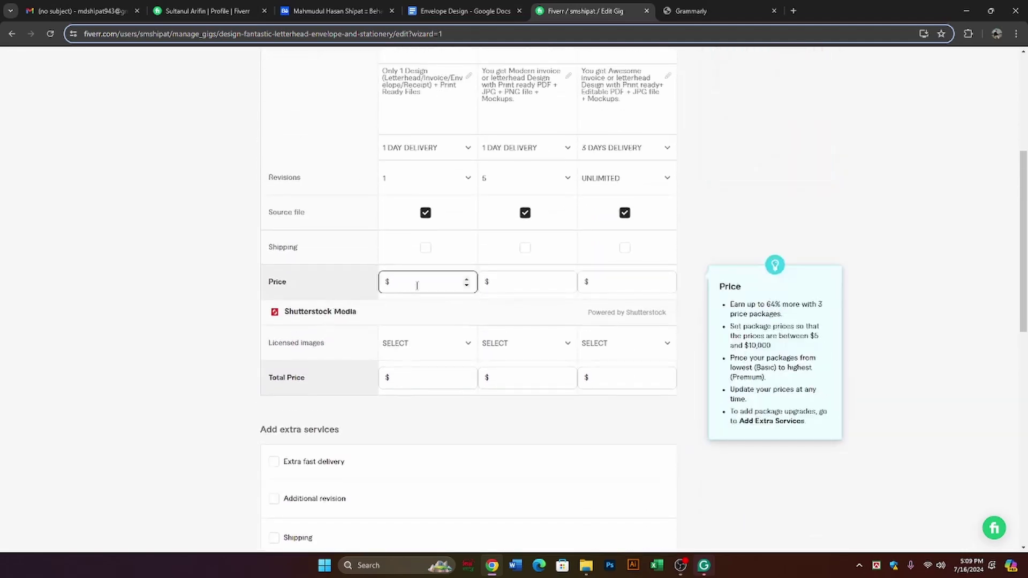
{"action": "left_click", "coordinate": [465, 10]}
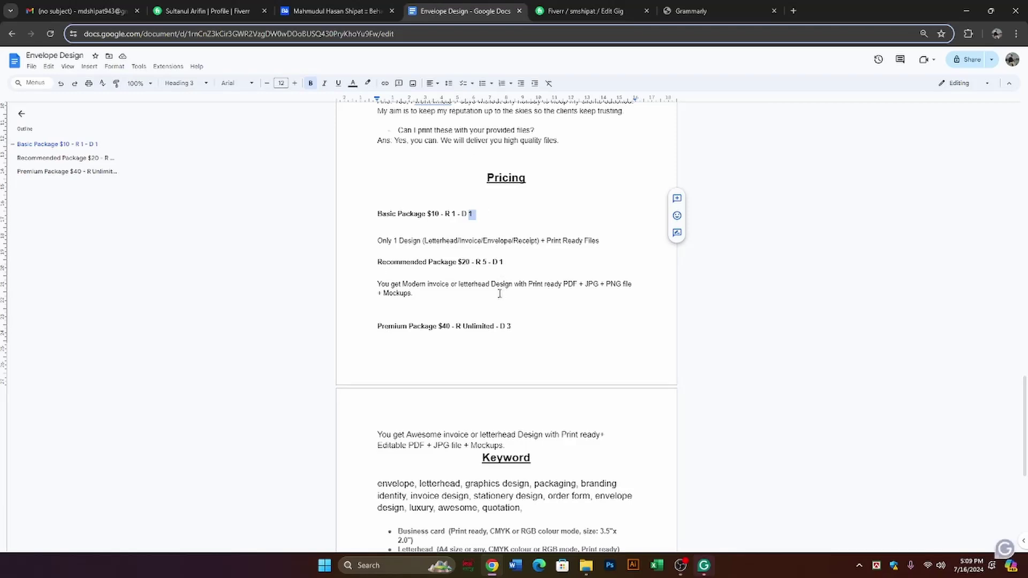
{"action": "double_click", "coordinate": [433, 213]}
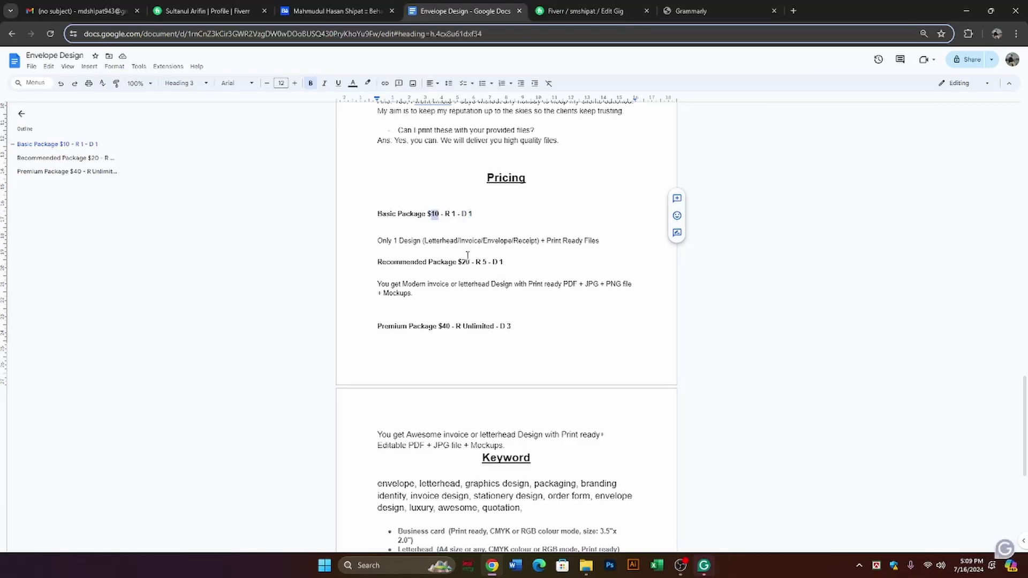
{"action": "left_click", "coordinate": [593, 19]}
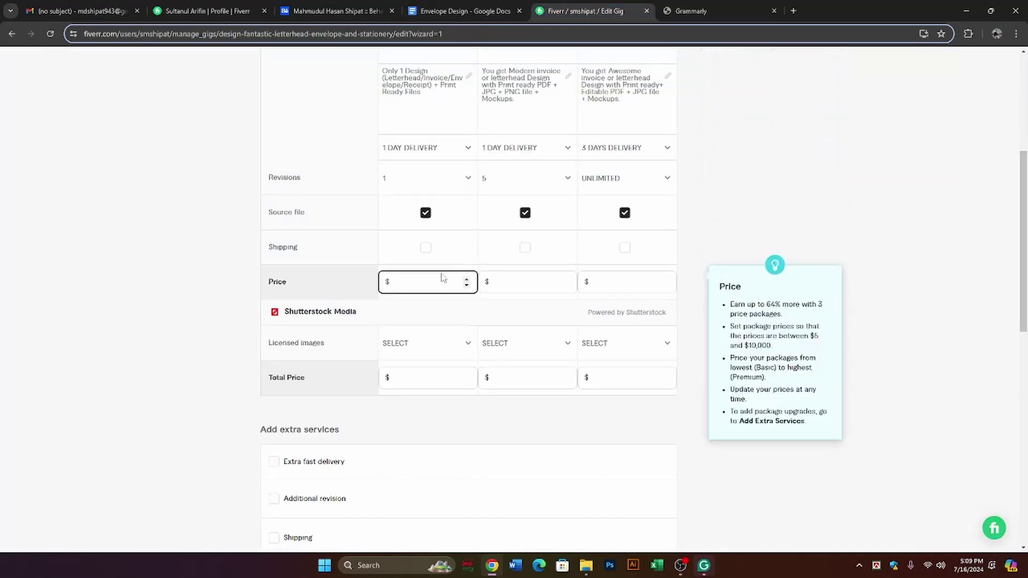
{"action": "key", "text": "Tab"}
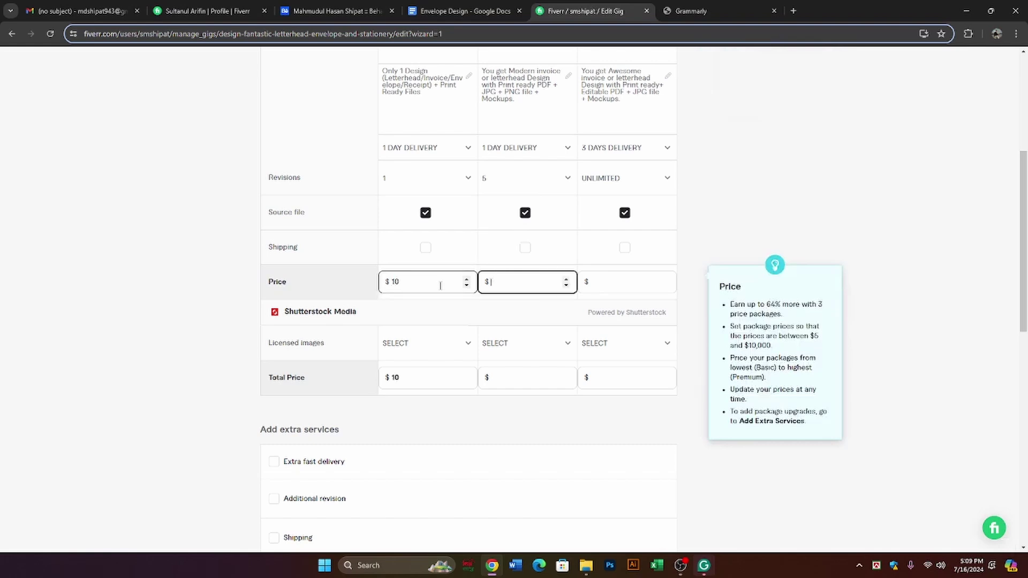
{"action": "key", "text": "Tab"}
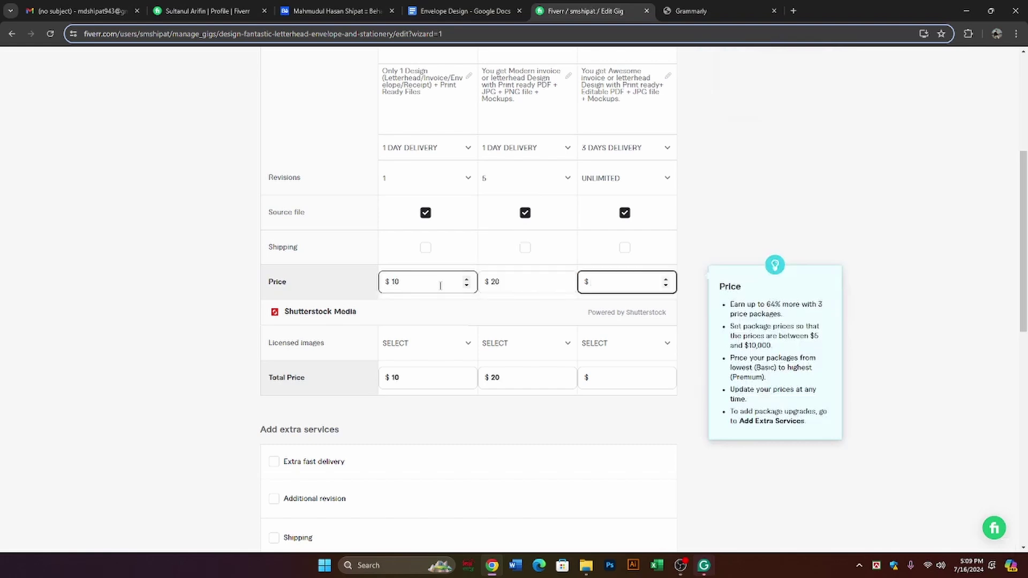
{"action": "type", "text": "40"}
{"action": "left_click", "coordinate": [432, 311]}
- Try adding one licensed image to the Basic package, then remove it
{"action": "scroll", "coordinate": [328, 329], "scroll_direction": "down", "scroll_amount": 1}
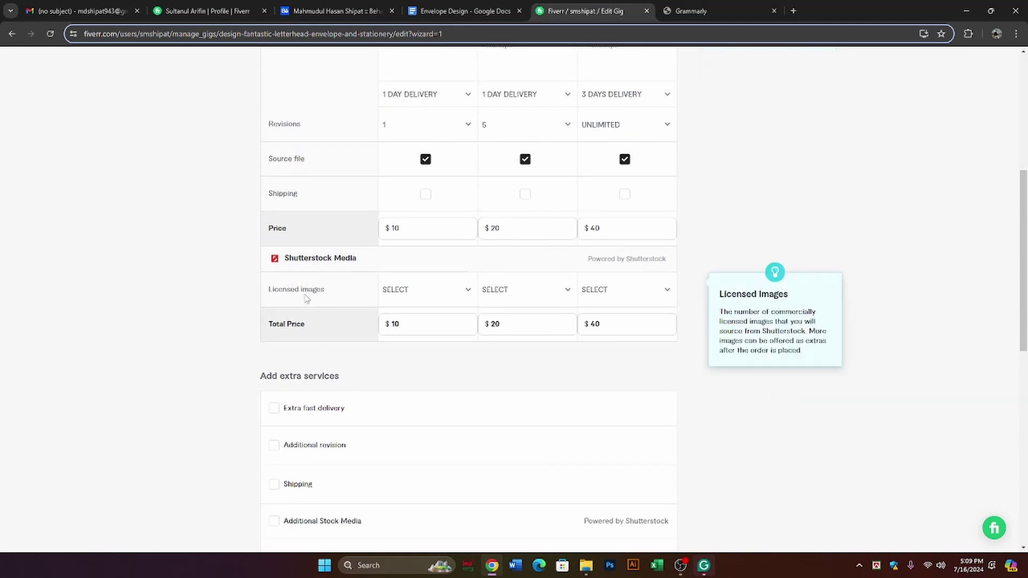
{"action": "left_click", "coordinate": [466, 291]}
{"action": "left_click", "coordinate": [338, 237]}
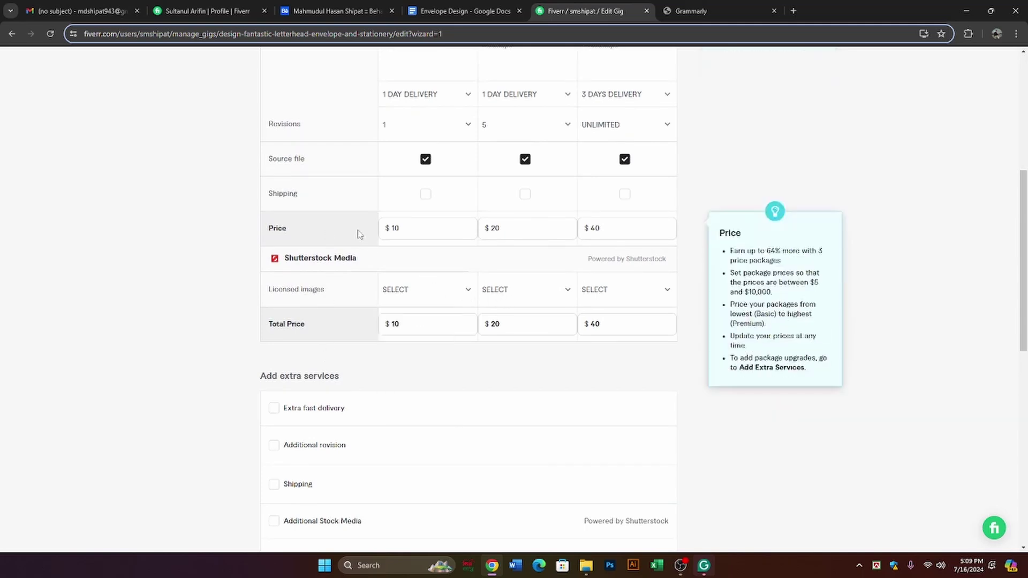
{"action": "left_click", "coordinate": [298, 266]}
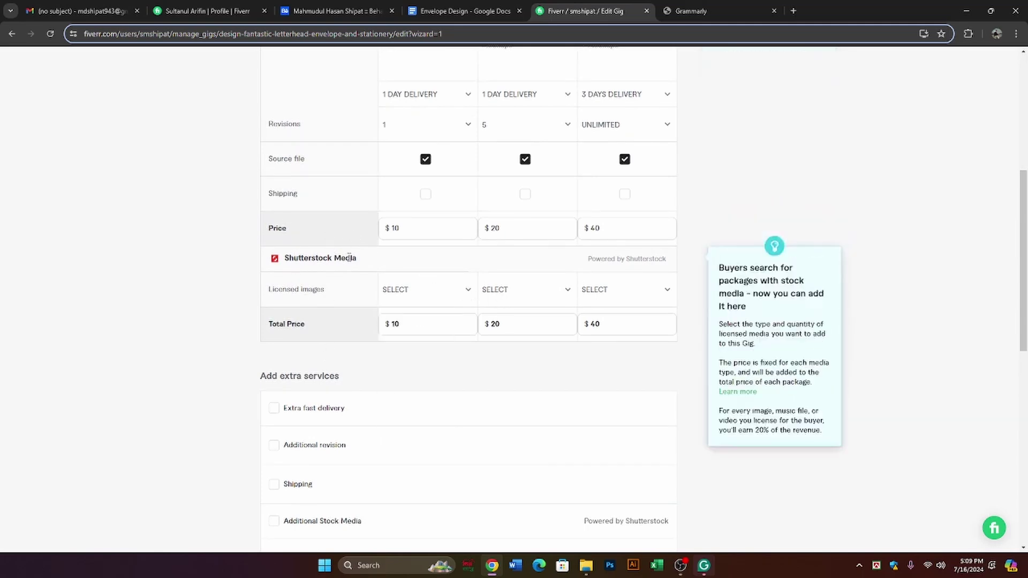
{"action": "left_click", "coordinate": [393, 290]}
{"action": "scroll", "coordinate": [401, 390], "scroll_direction": "down", "scroll_amount": 3}
{"action": "scroll", "coordinate": [405, 396], "scroll_direction": "up", "scroll_amount": 3}
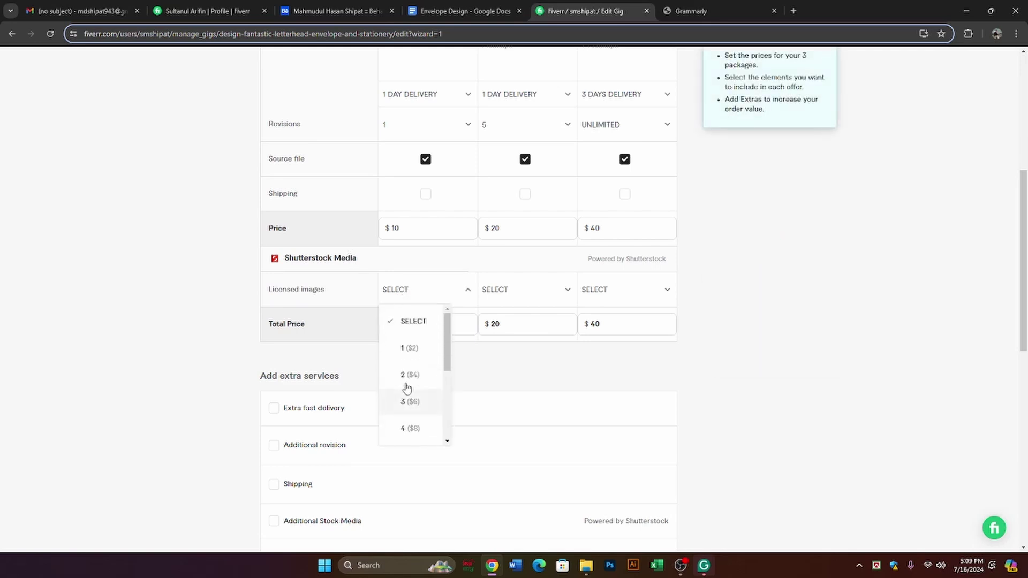
{"action": "left_click", "coordinate": [411, 349]}
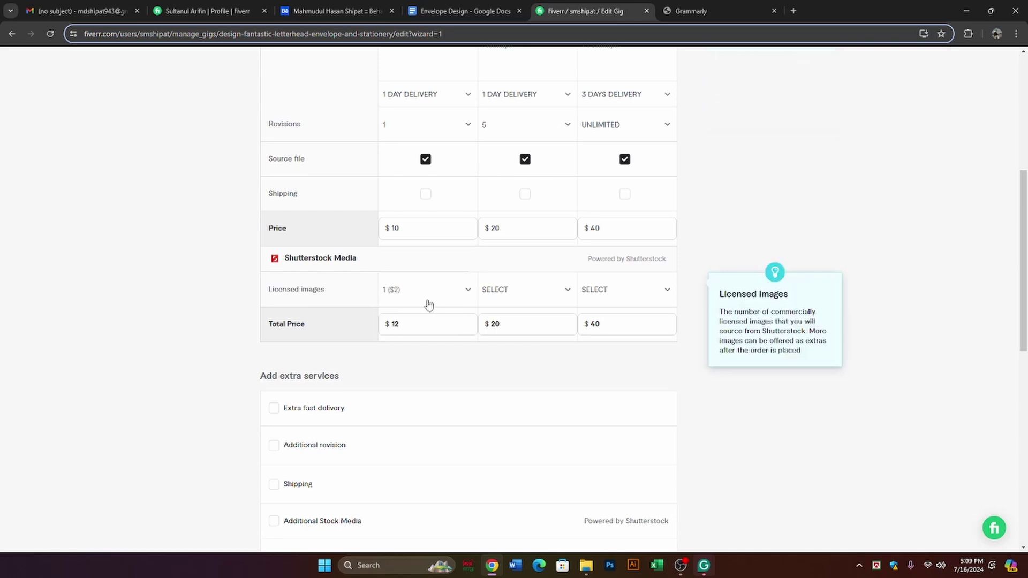
{"action": "left_click", "coordinate": [427, 304]}
{"action": "left_click", "coordinate": [424, 324]}
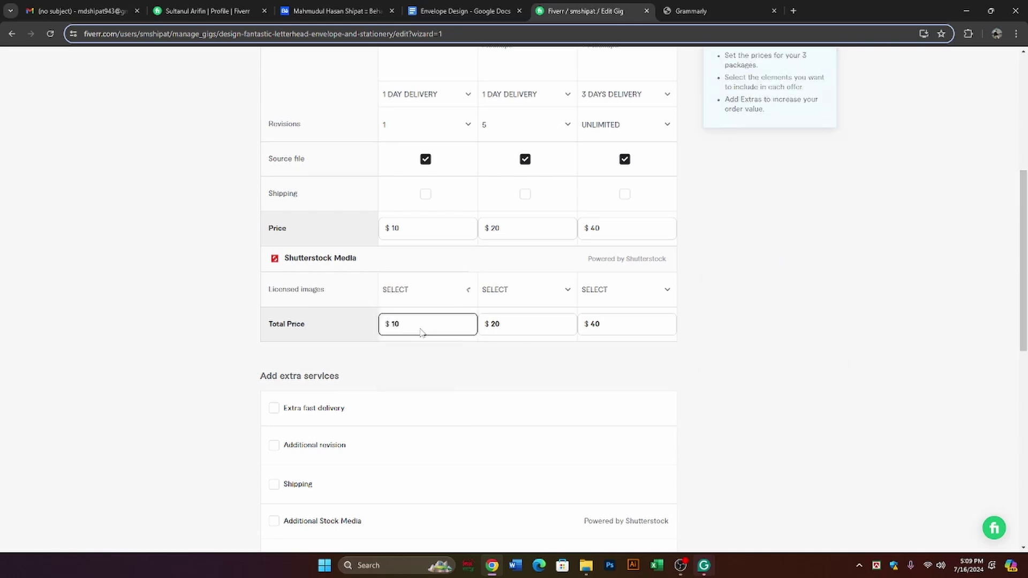
- Leave the Basic and Standard licensed images dropdowns on SELECT without adding images
{"action": "left_click", "coordinate": [422, 292]}
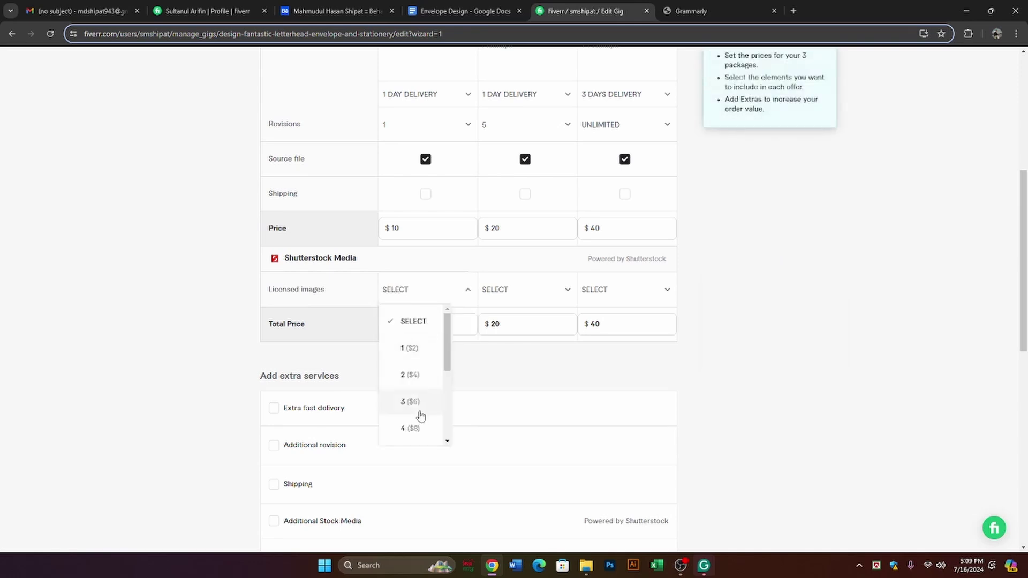
{"action": "left_click", "coordinate": [447, 293]}
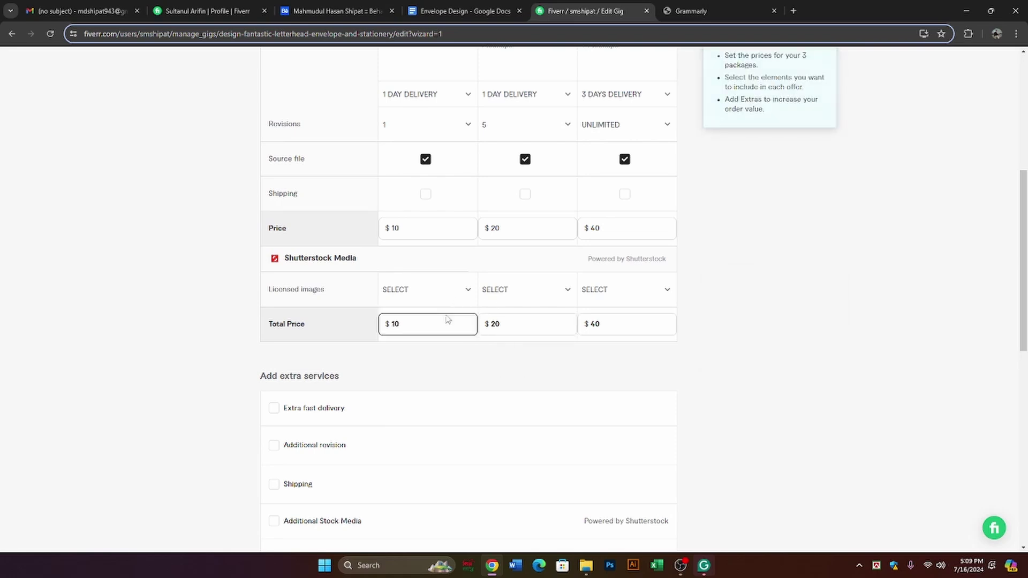
{"action": "mouse_move", "coordinate": [438, 287]}
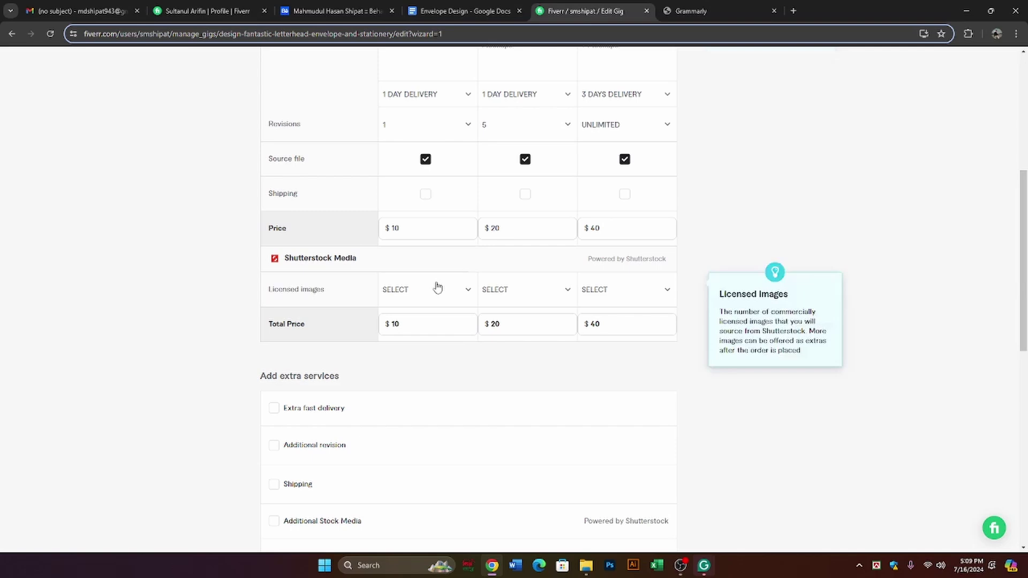
{"action": "left_click", "coordinate": [437, 287]}
{"action": "left_click", "coordinate": [438, 288]}
{"action": "left_click", "coordinate": [455, 299]}
{"action": "scroll", "coordinate": [415, 410], "scroll_direction": "down", "scroll_amount": 2}
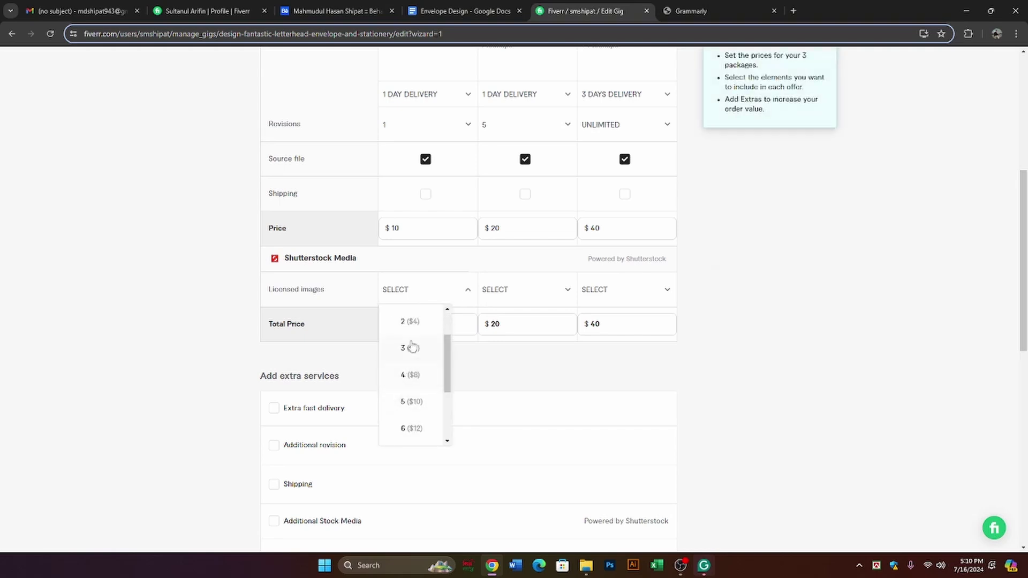
{"action": "scroll", "coordinate": [411, 347], "scroll_direction": "up", "scroll_amount": 2}
{"action": "left_click", "coordinate": [424, 291]}
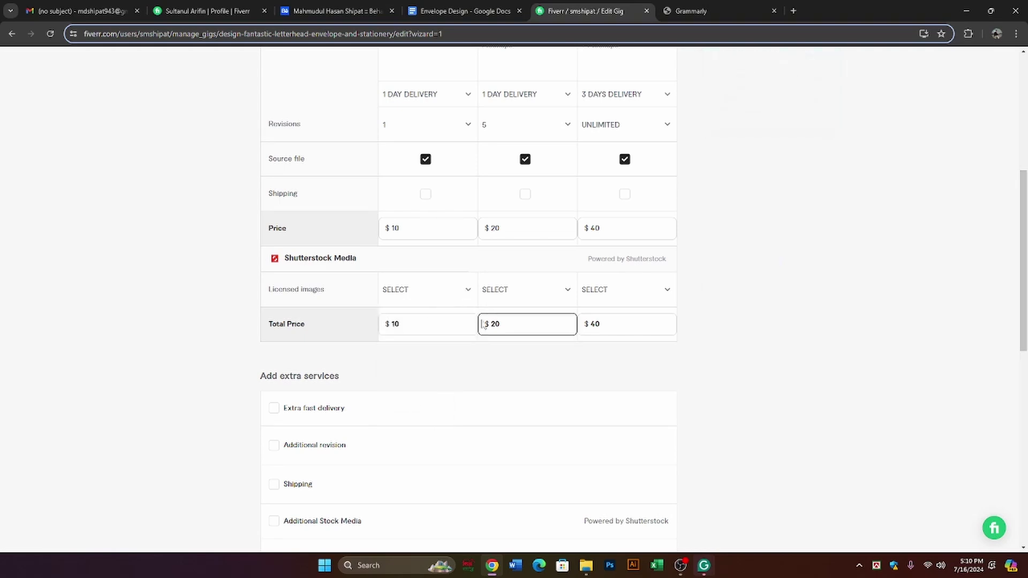
{"action": "left_click", "coordinate": [494, 294]}
{"action": "left_click", "coordinate": [494, 294]}
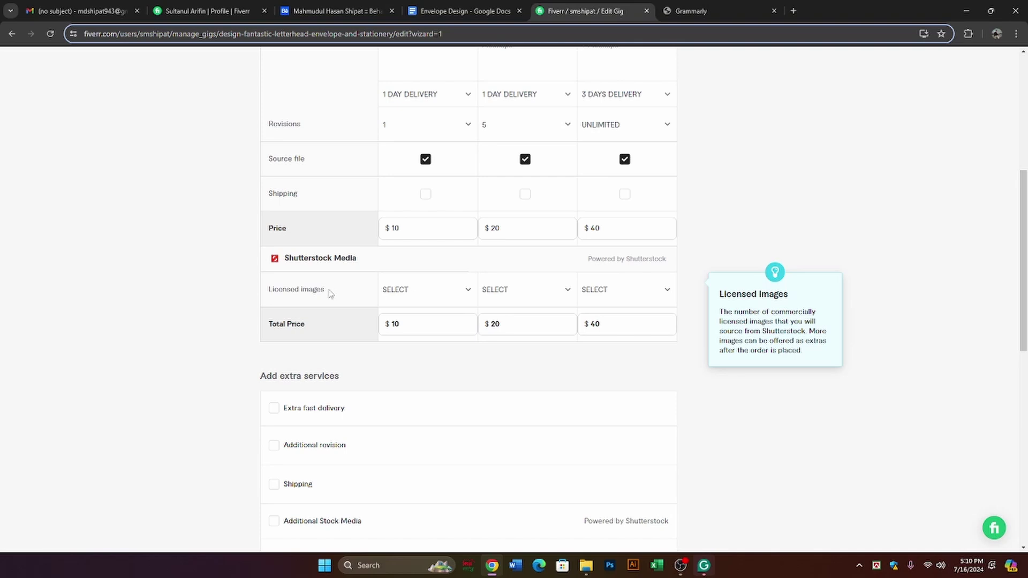
- Select the Licensed images label and confirm Basic still has no licensed images
{"action": "left_click_drag", "start_coordinate": [330, 294], "coordinate": [283, 291]}
{"action": "triple_click", "coordinate": [279, 290]}
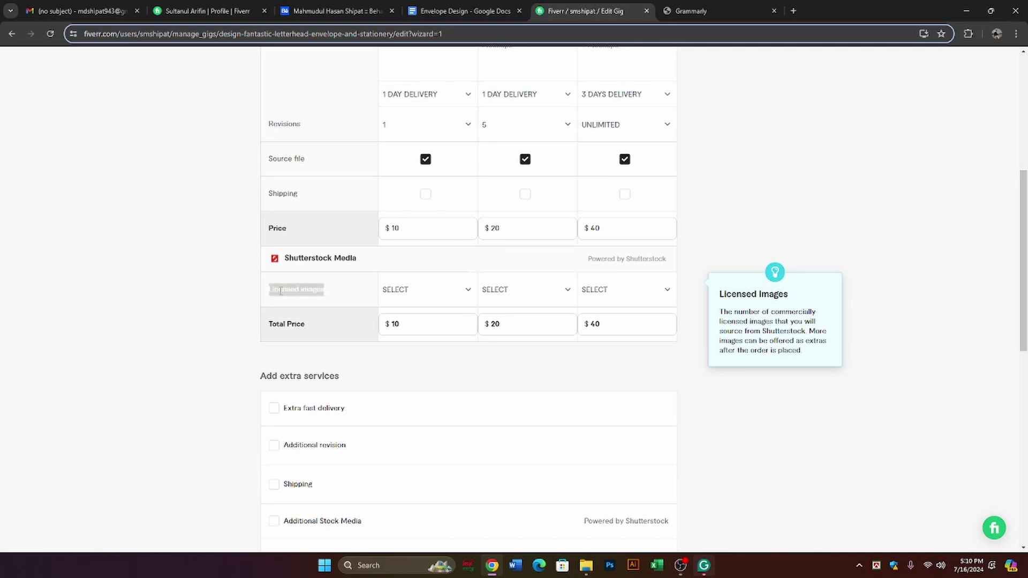
{"action": "left_click", "coordinate": [438, 296]}
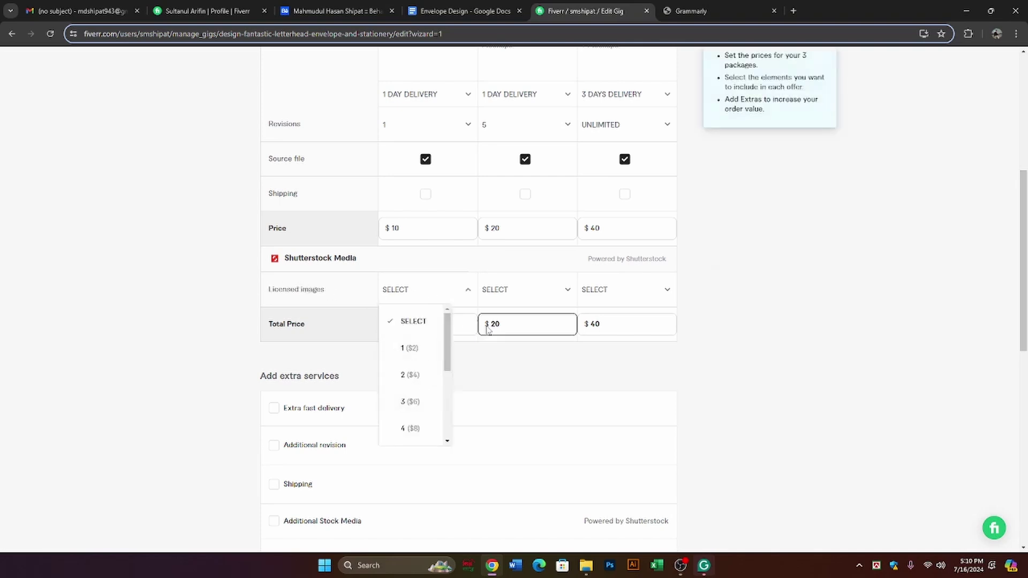
{"action": "left_click", "coordinate": [437, 294]}
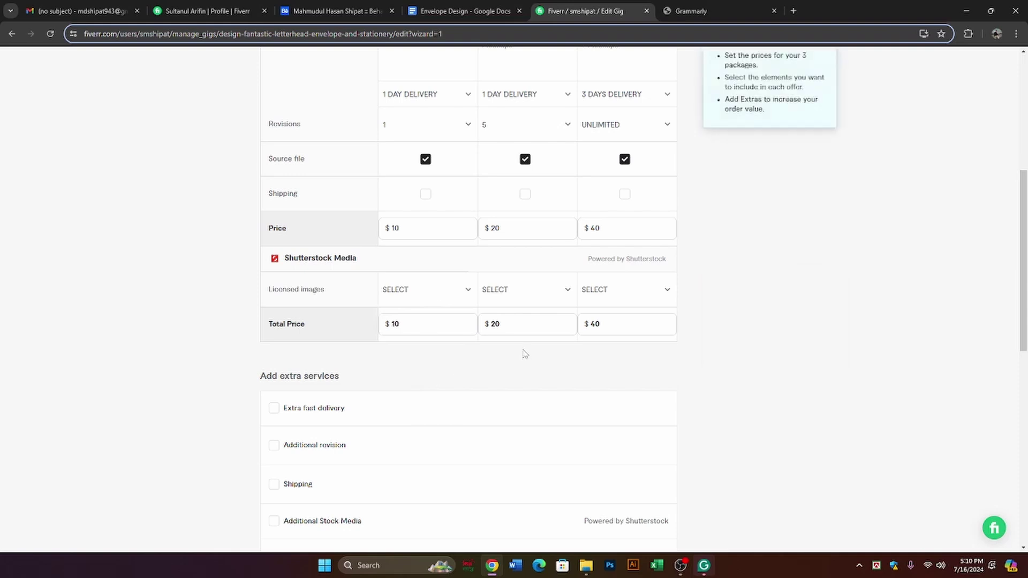
{"action": "scroll", "coordinate": [429, 372], "scroll_direction": "down", "scroll_amount": 1}
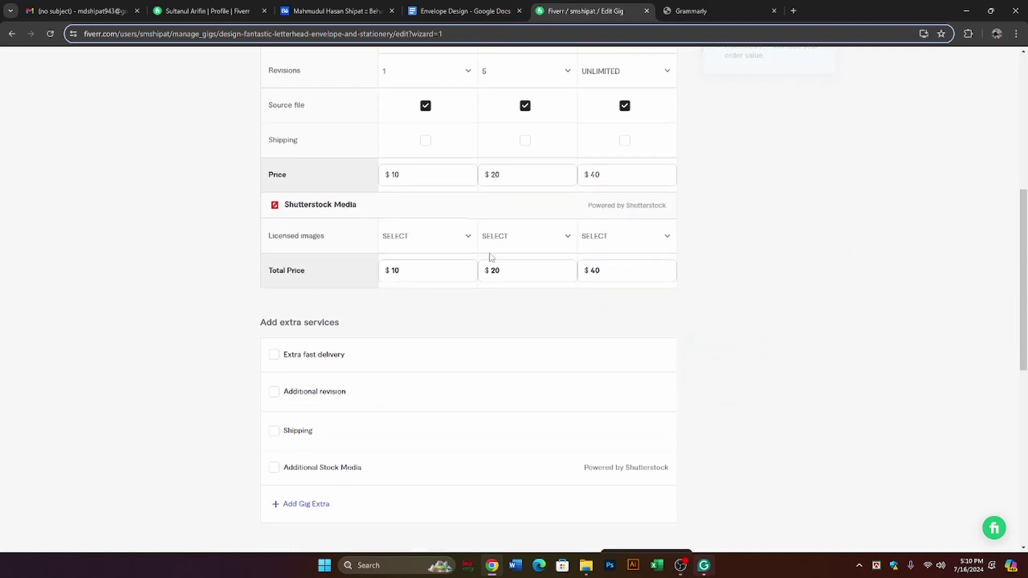
- Turn on Extra fast delivery with Premium delivered in 1 DAY for an extra 10
{"action": "scroll", "coordinate": [321, 322], "scroll_direction": "down", "scroll_amount": 1}
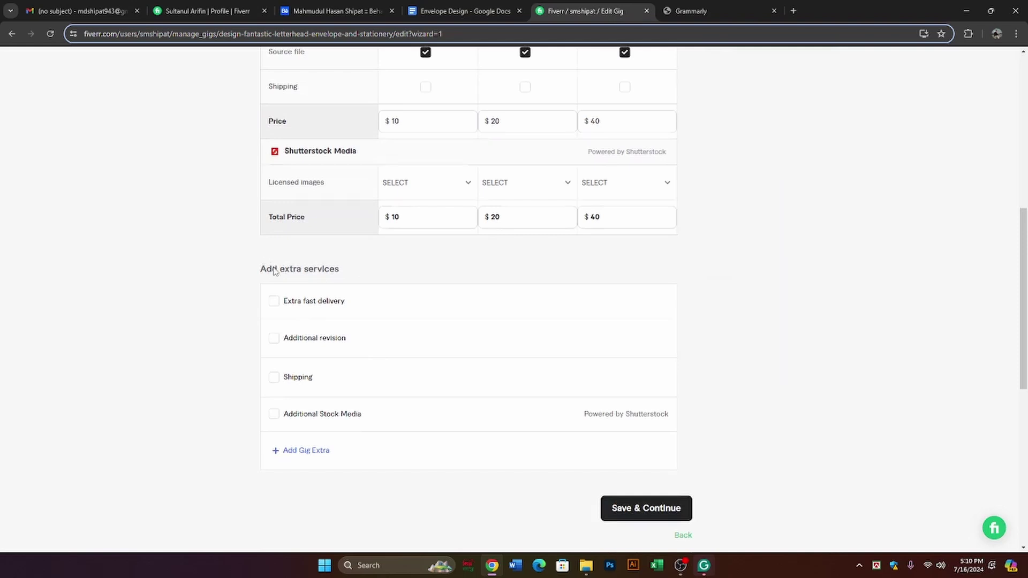
{"action": "triple_click", "coordinate": [335, 273]}
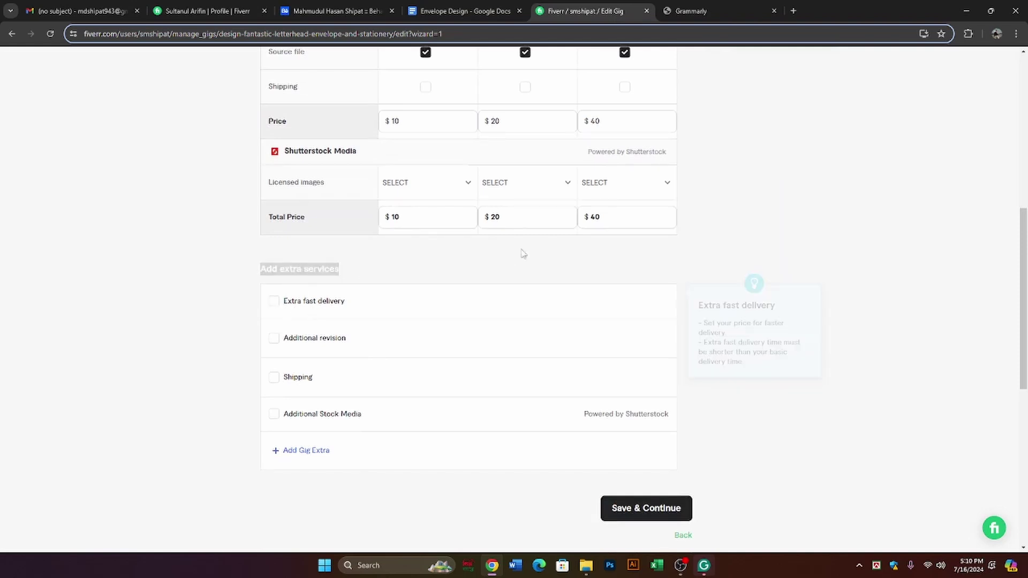
{"action": "left_click", "coordinate": [274, 301]}
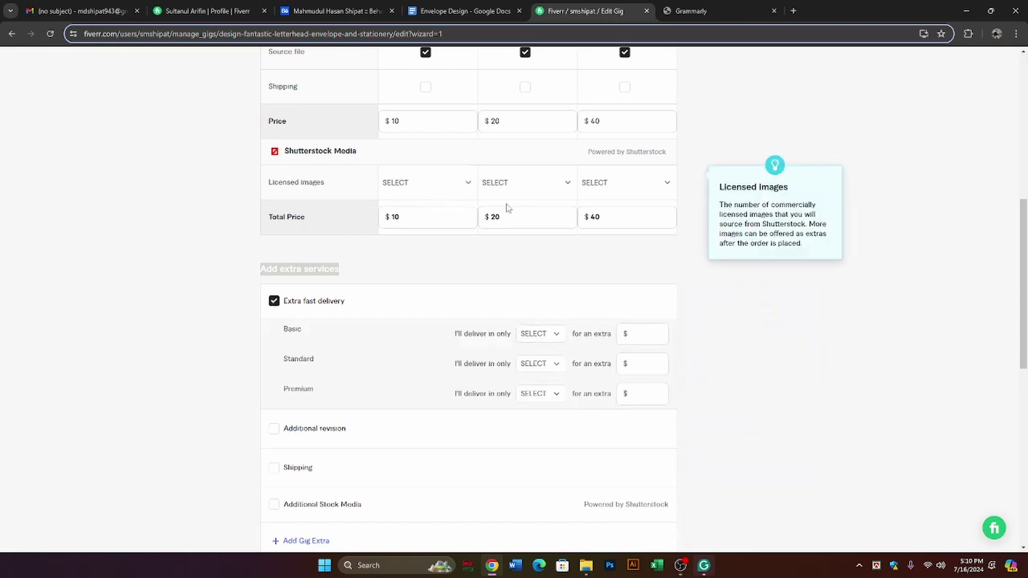
{"action": "scroll", "coordinate": [509, 207], "scroll_direction": "up", "scroll_amount": 5}
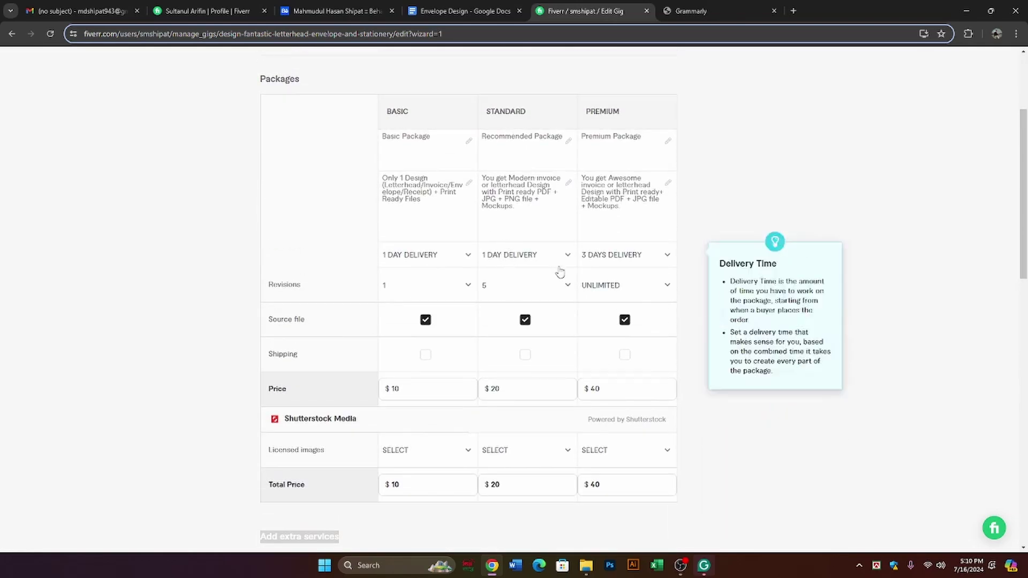
{"action": "scroll", "coordinate": [631, 282], "scroll_direction": "down", "scroll_amount": 7}
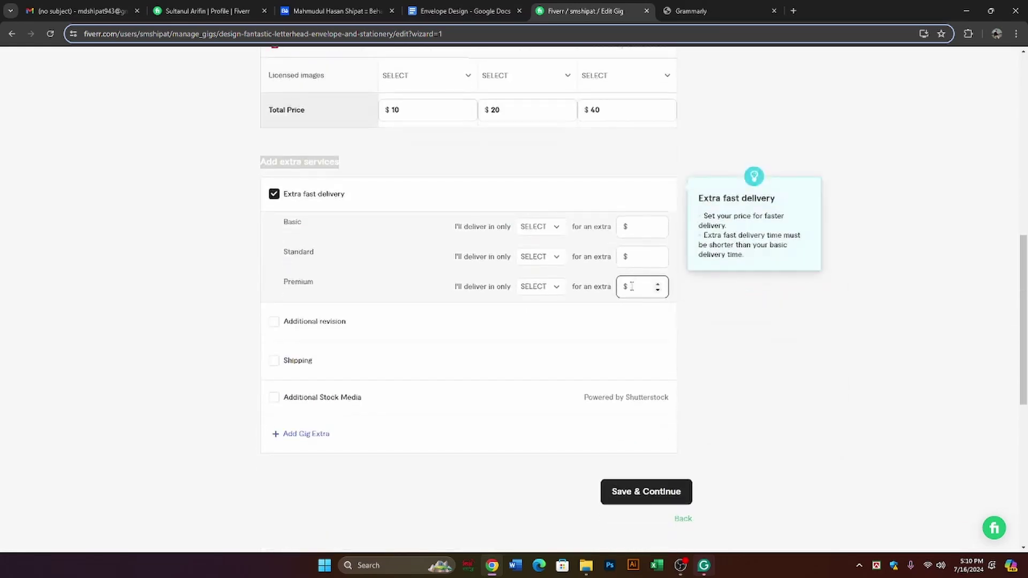
{"action": "left_click", "coordinate": [557, 293]}
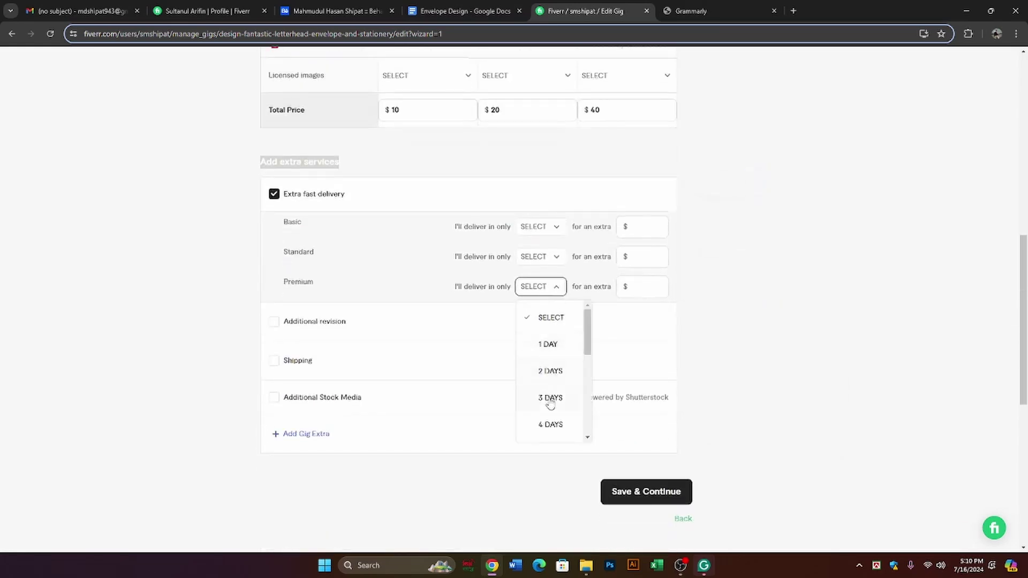
{"action": "left_click", "coordinate": [547, 347]}
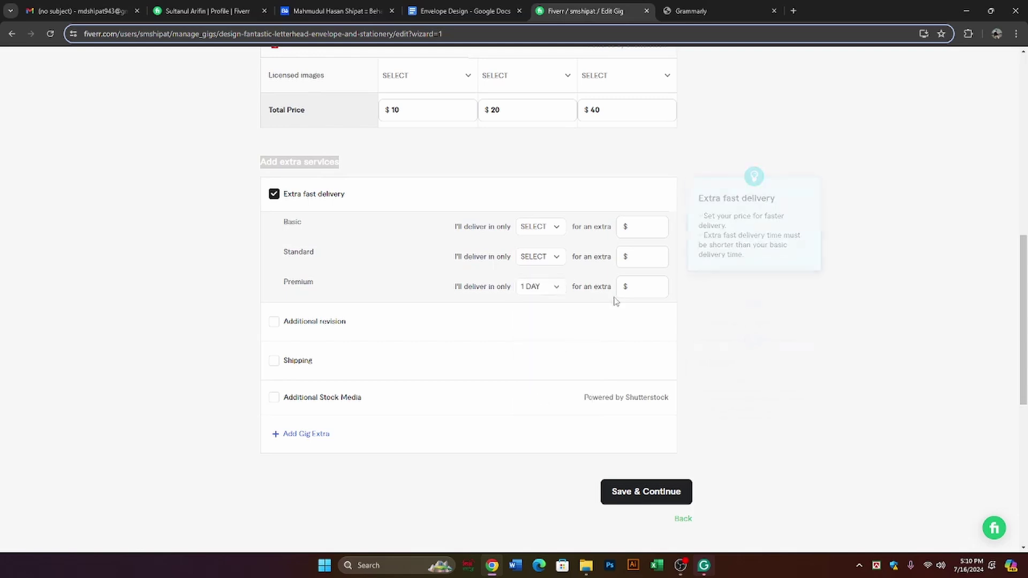
{"action": "left_click", "coordinate": [640, 289]}
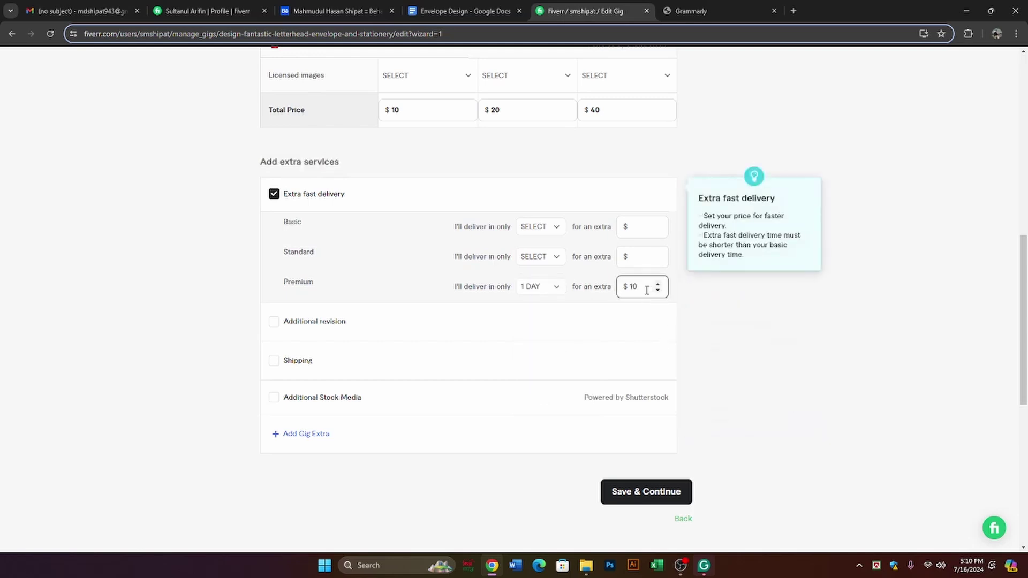
{"action": "left_click", "coordinate": [545, 291]}
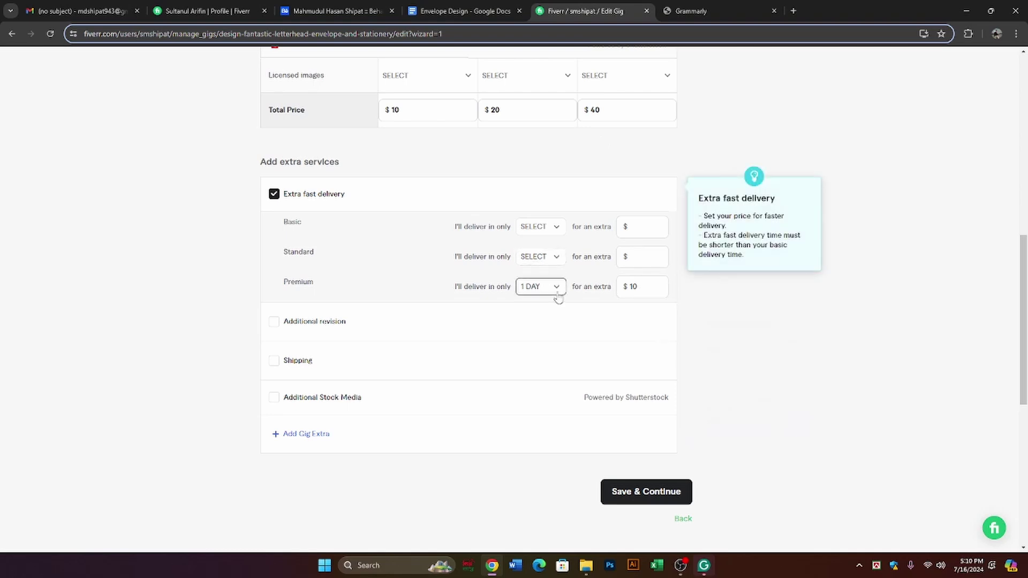
- Enable the Additional revision extra, then turn it back off
{"action": "left_click", "coordinate": [338, 322]}
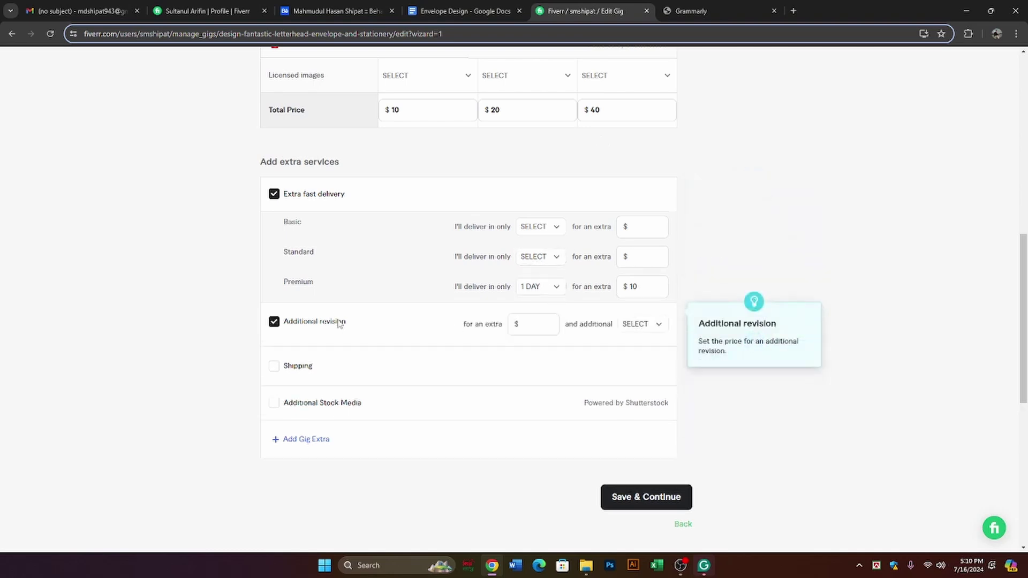
{"action": "left_click", "coordinate": [640, 324]}
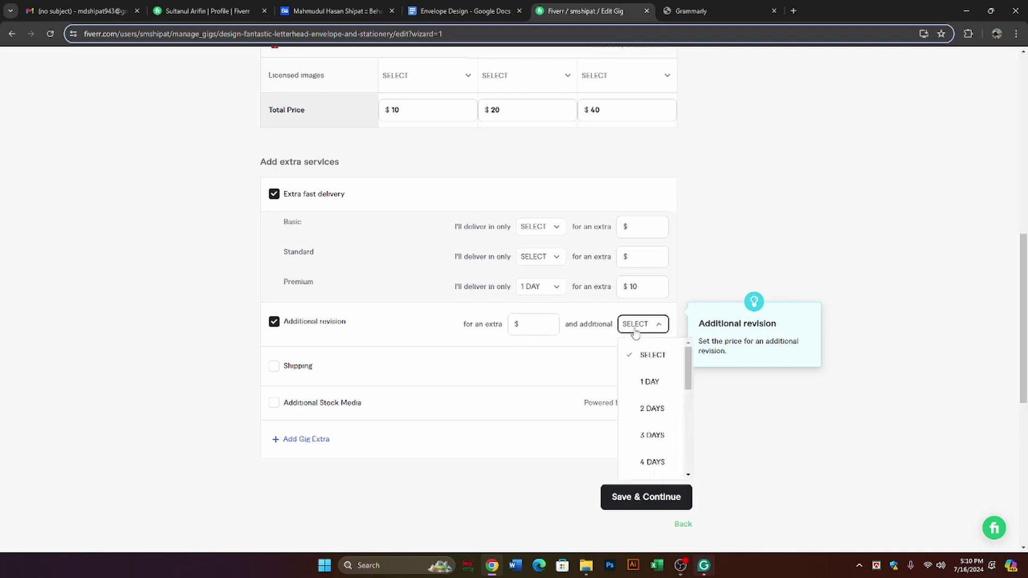
{"action": "scroll", "coordinate": [634, 448], "scroll_direction": "down", "scroll_amount": 3}
{"action": "left_click", "coordinate": [385, 322]}
{"action": "left_click", "coordinate": [315, 324]}
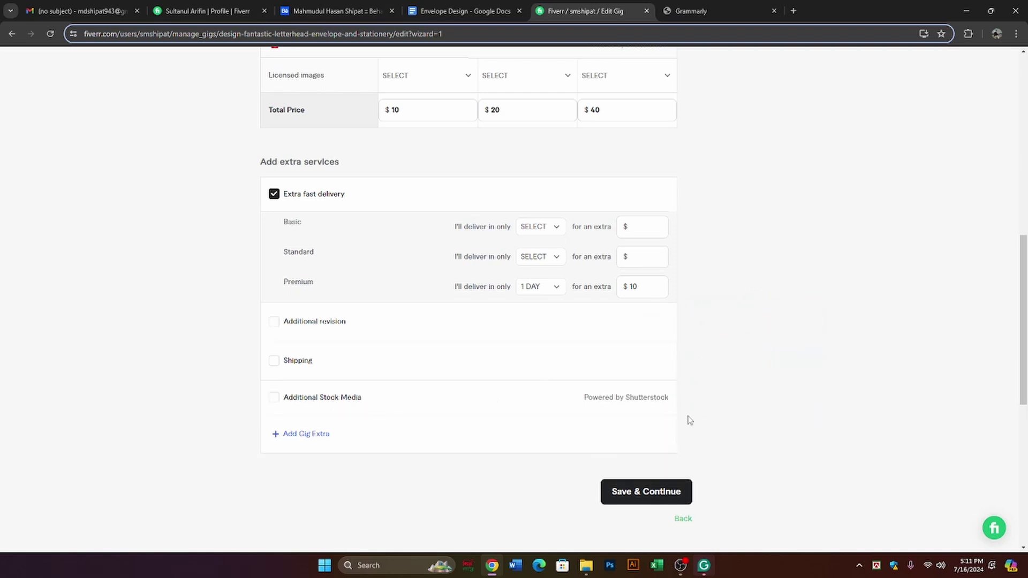
- Change the Premium extra fast delivery price to $15 and save the pricing
{"action": "scroll", "coordinate": [322, 144], "scroll_direction": "up", "scroll_amount": 1}
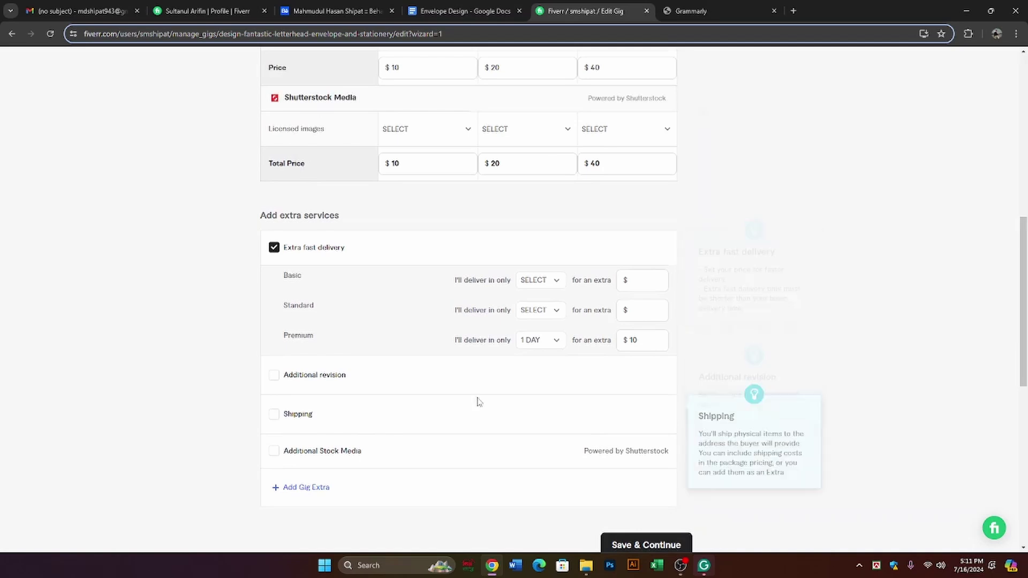
{"action": "scroll", "coordinate": [337, 500], "scroll_direction": "down", "scroll_amount": 1}
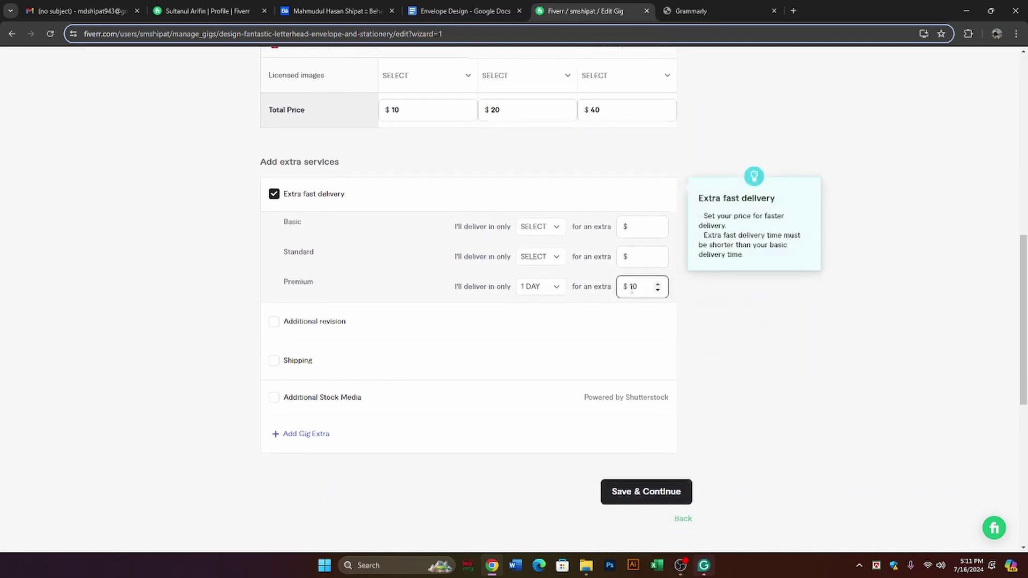
{"action": "double_click", "coordinate": [640, 287]}
{"action": "type", "text": "15"}
{"action": "left_click", "coordinate": [633, 503]}
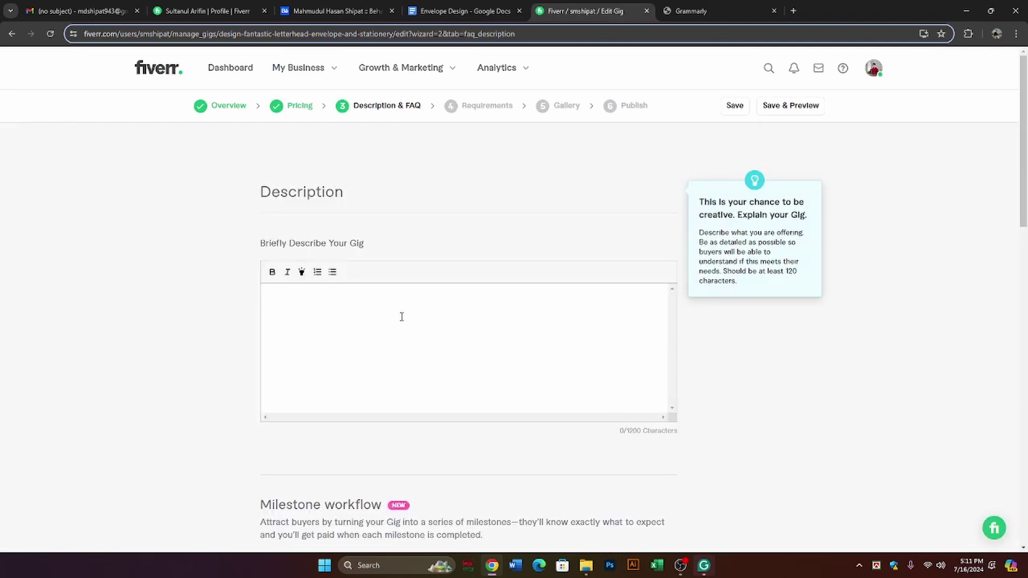
- Copy the first Description paragraph from the Envelope Design document into the gig description
{"action": "key", "text": "ctrl+shift+Tab"}
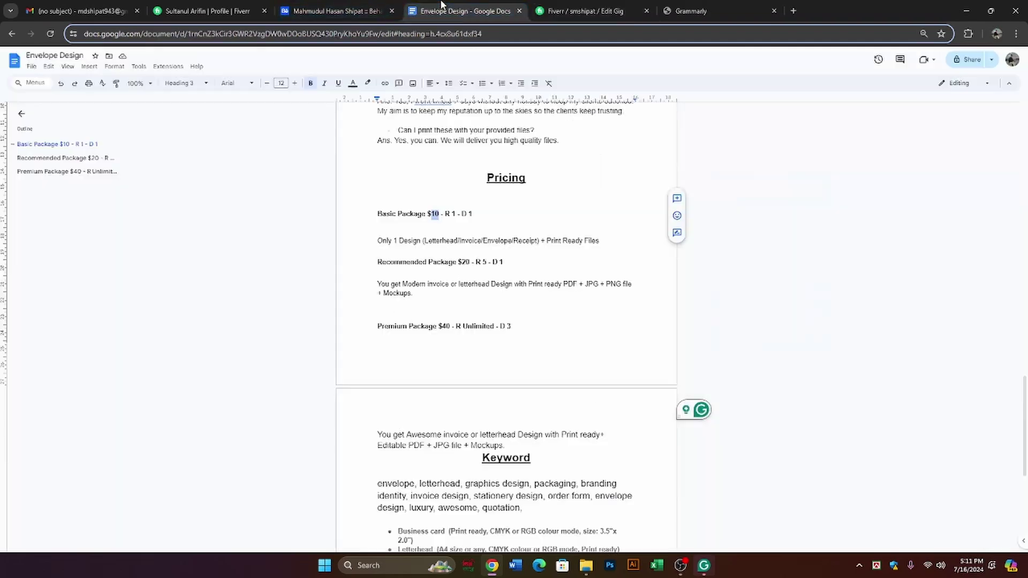
{"action": "scroll", "coordinate": [454, 268], "scroll_direction": "up", "scroll_amount": 6}
{"action": "scroll", "coordinate": [454, 269], "scroll_direction": "up", "scroll_amount": 10}
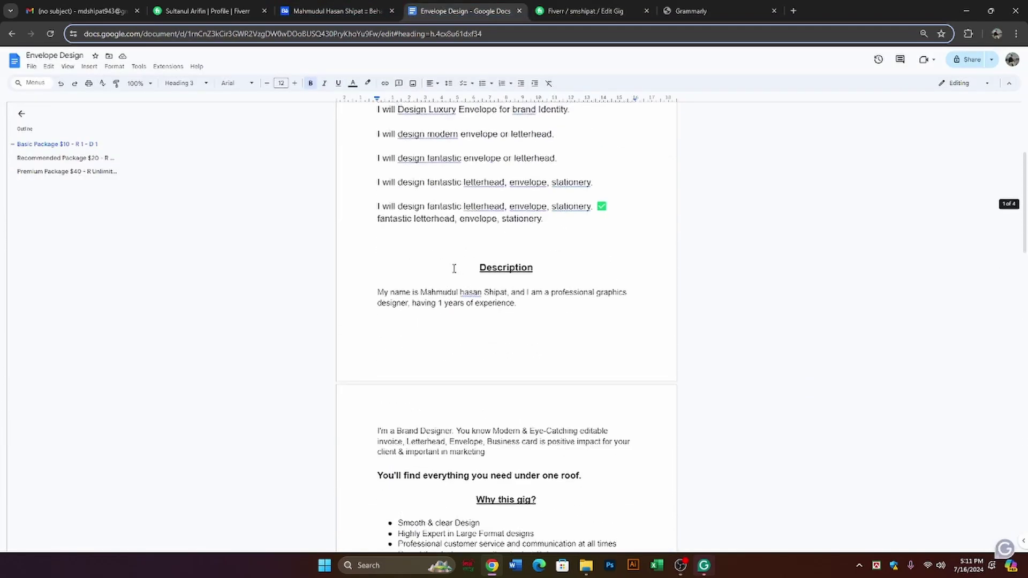
{"action": "scroll", "coordinate": [489, 322], "scroll_direction": "down", "scroll_amount": 5}
{"action": "left_click_drag", "start_coordinate": [526, 251], "coordinate": [384, 236]}
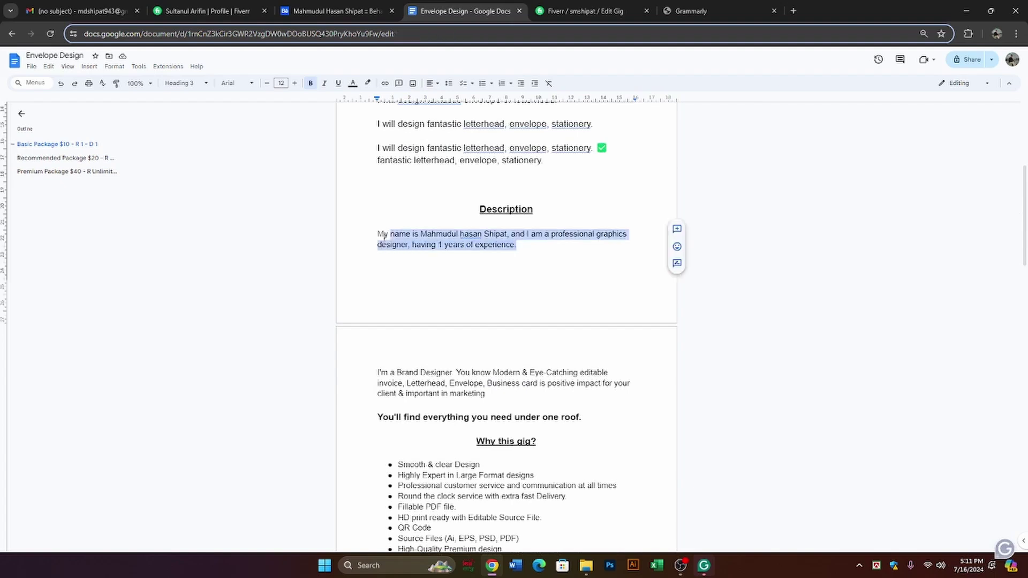
{"action": "key", "text": "ctrl+c"}
{"action": "left_click", "coordinate": [586, 11]}
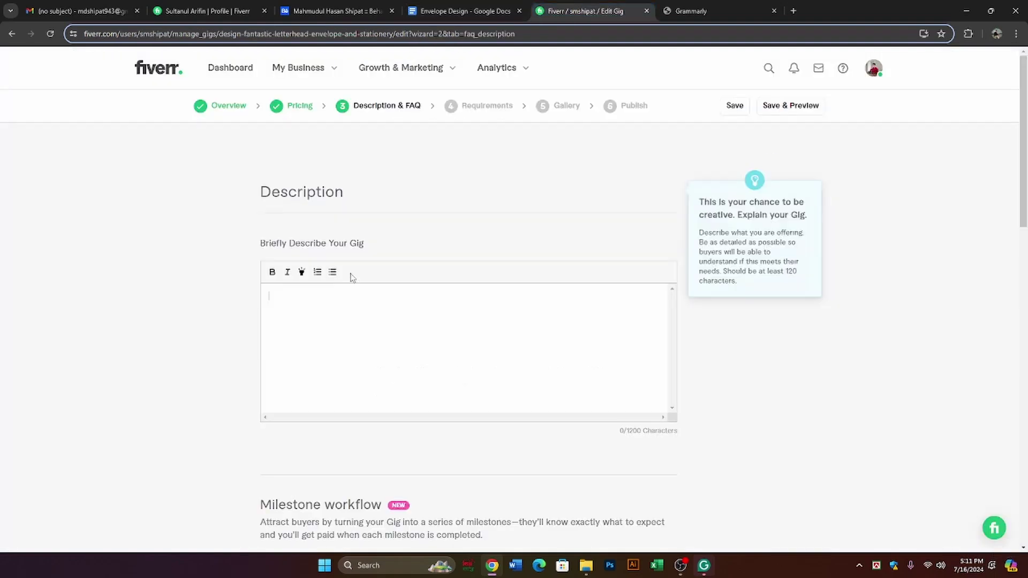
{"action": "left_click", "coordinate": [343, 298]}
{"action": "key", "text": "ctrl+v"}
- Paste the 'I'm a Brand Designer' paragraph into the description as a new paragraph
{"action": "left_click", "coordinate": [459, 11]}
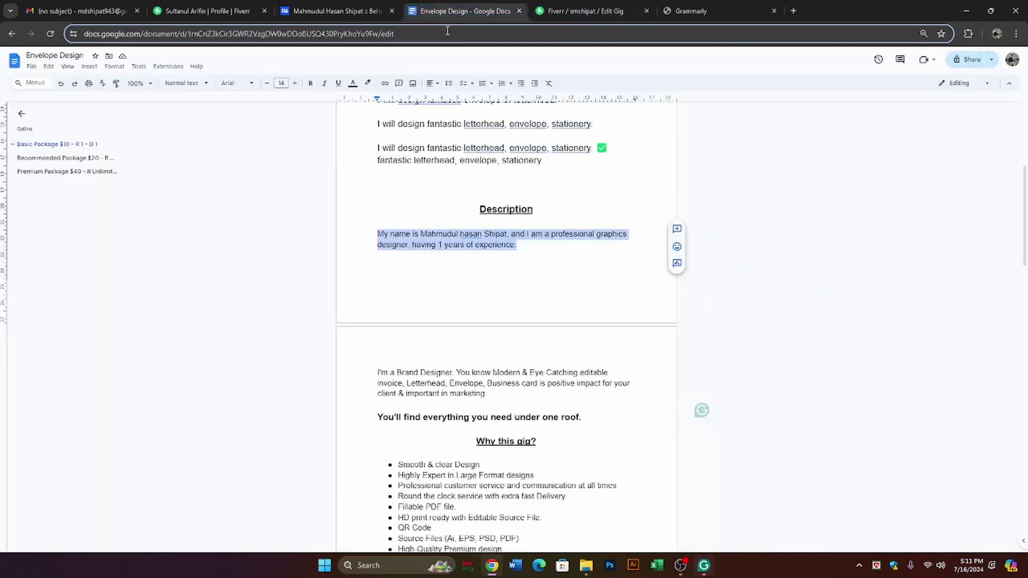
{"action": "left_click_drag", "start_coordinate": [503, 393], "coordinate": [374, 377]}
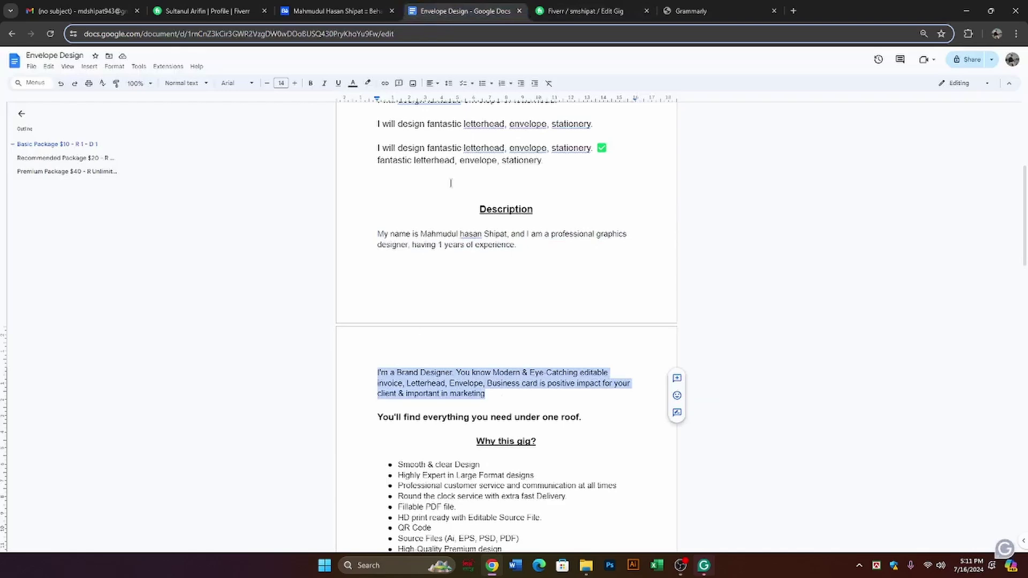
{"action": "left_click", "coordinate": [586, 11]}
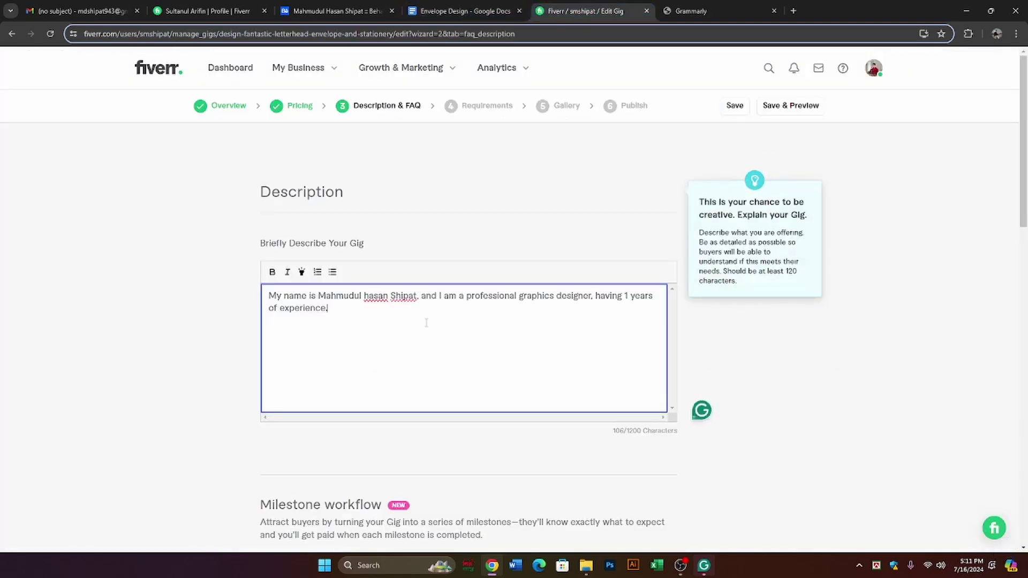
{"action": "key", "text": "Return"}
{"action": "key", "text": "Return"}
{"action": "key", "text": "ctrl+v"}
- Add the bold 'under one roof' line to the gig description
{"action": "left_click", "coordinate": [459, 11]}
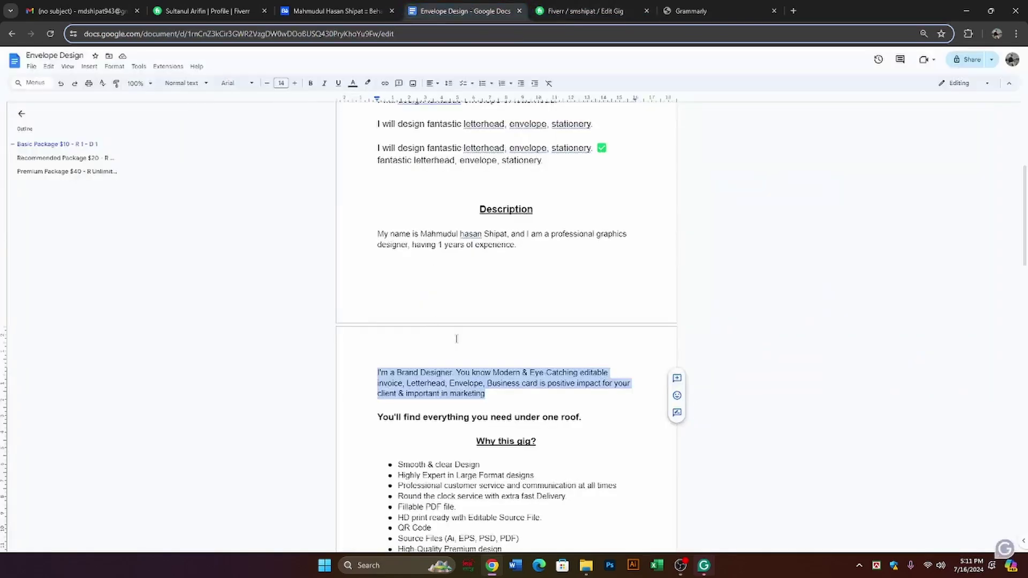
{"action": "scroll", "coordinate": [456, 338], "scroll_direction": "down", "scroll_amount": 3}
{"action": "left_click_drag", "start_coordinate": [590, 259], "coordinate": [374, 261]}
{"action": "left_click", "coordinate": [540, 6]}
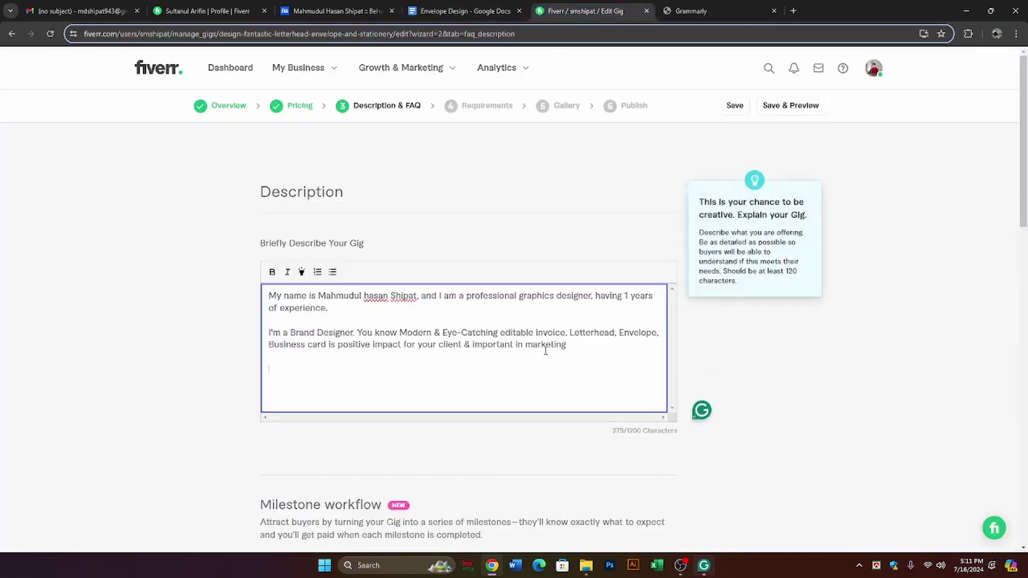
{"action": "key", "text": "ctrl+v"}
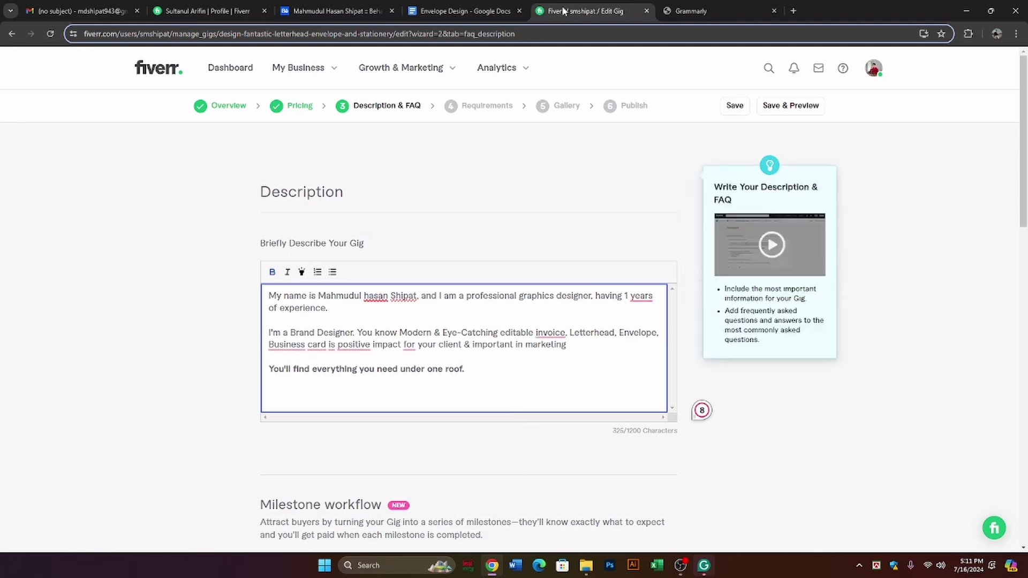
- Paste the remaining text through the 'Have a good day' sign-off and trim trailing blank lines
{"action": "left_click", "coordinate": [464, 11]}
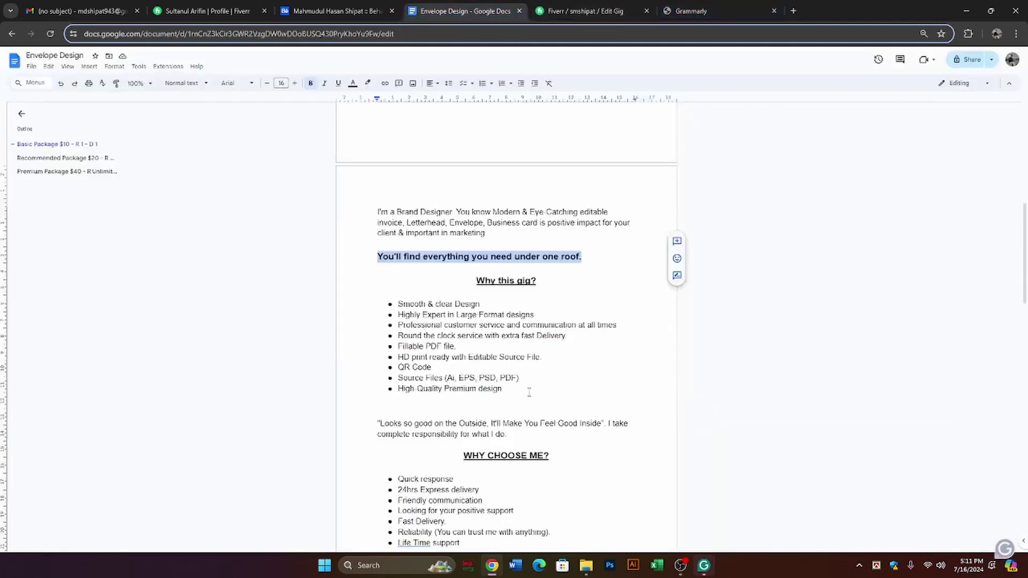
{"action": "scroll", "coordinate": [528, 437], "scroll_direction": "down", "scroll_amount": 1}
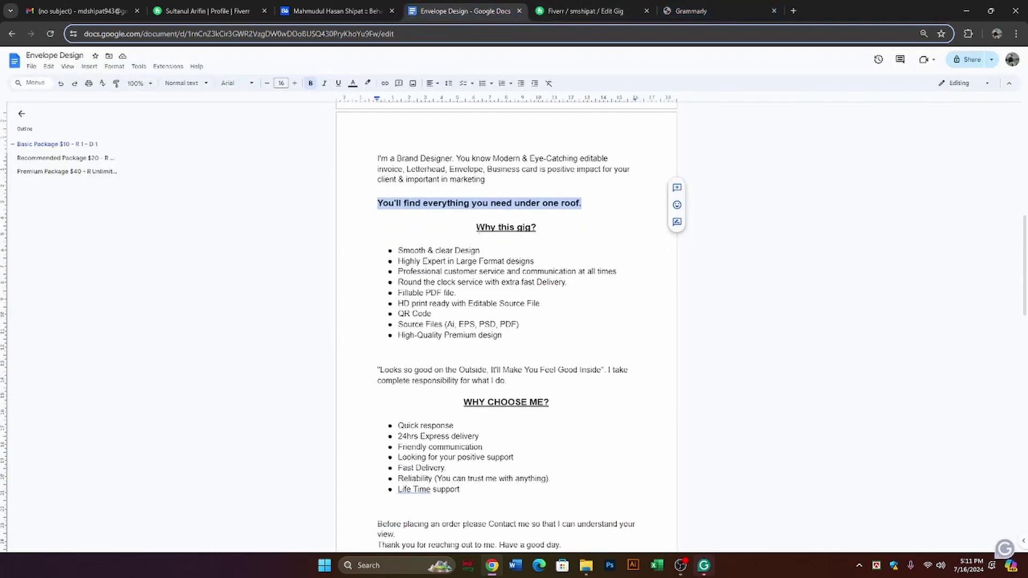
{"action": "left_click_drag", "start_coordinate": [477, 221], "coordinate": [568, 436]}
{"action": "scroll", "coordinate": [535, 372], "scroll_direction": "down", "scroll_amount": 2}
{"action": "scroll", "coordinate": [549, 435], "scroll_direction": "down", "scroll_amount": 3}
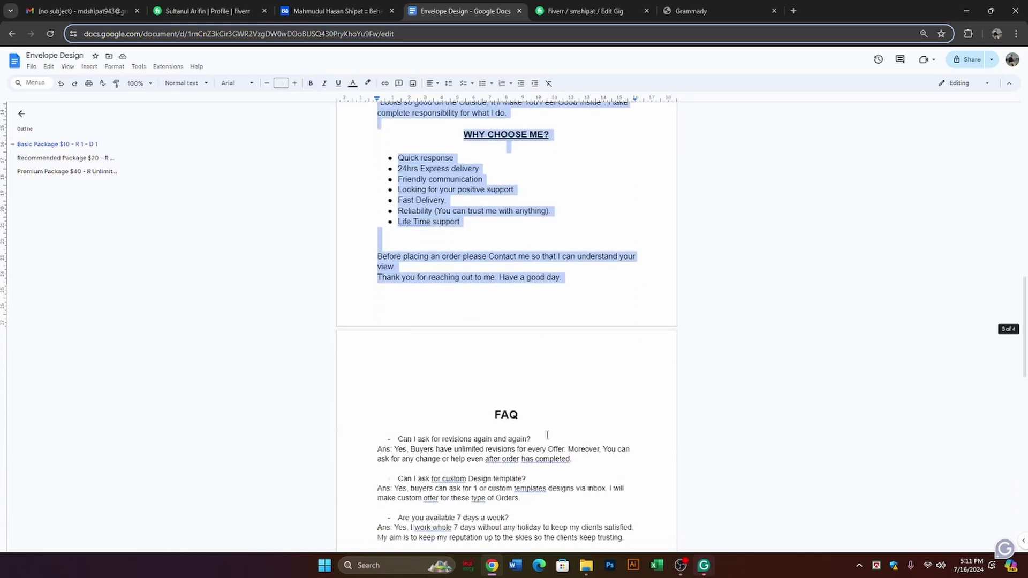
{"action": "left_click", "coordinate": [582, 10]}
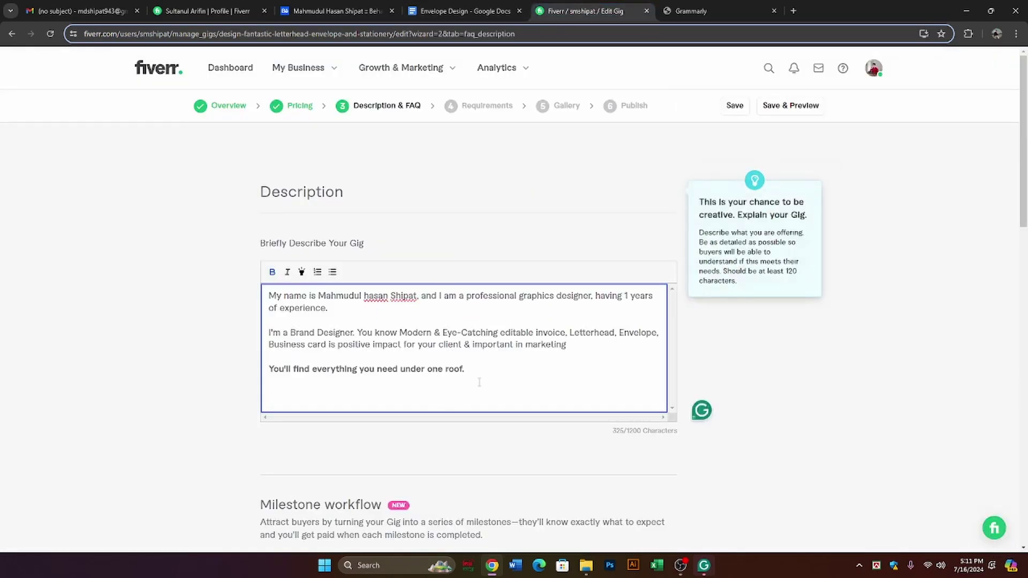
{"action": "key", "text": "ctrl+v"}
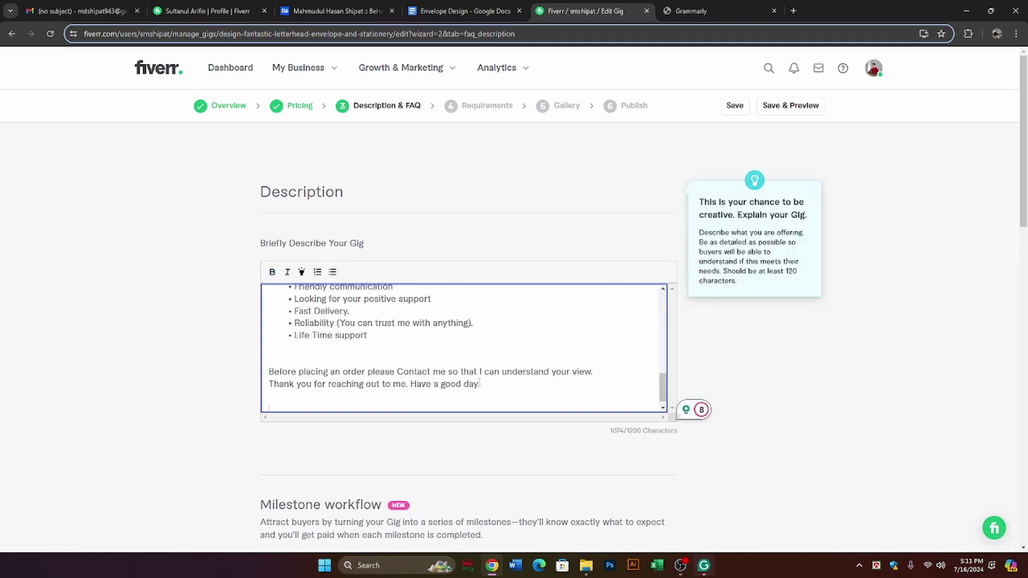
{"action": "key", "text": "BackSpace"}
{"action": "key", "text": "BackSpace"}
- Accept Grammarly fixes: Business, cards, 'on' instead of 'for', invoices, and '1 year'
{"action": "scroll", "coordinate": [479, 381], "scroll_direction": "up", "scroll_amount": 10}
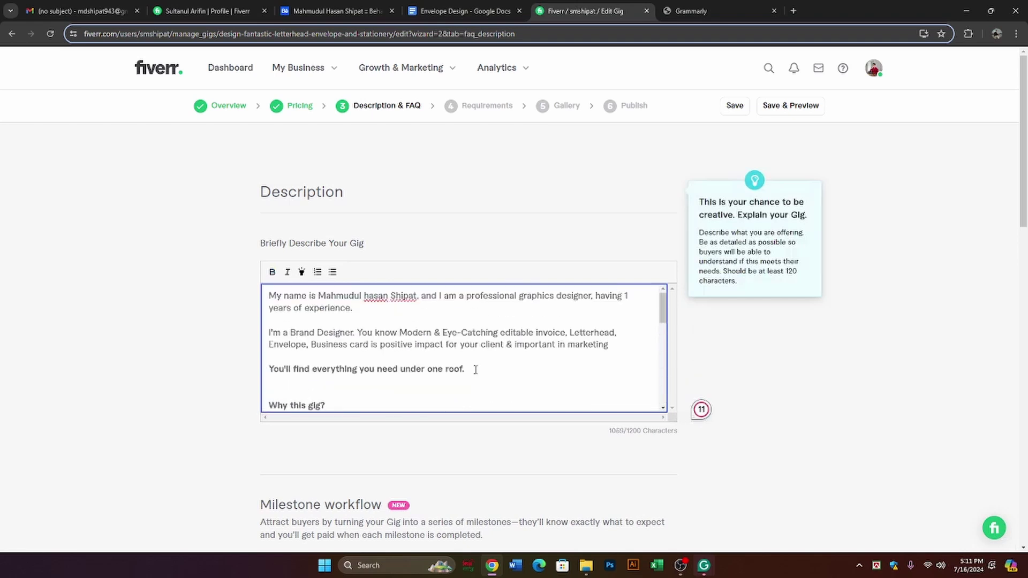
{"action": "scroll", "coordinate": [324, 329], "scroll_direction": "up", "scroll_amount": 3}
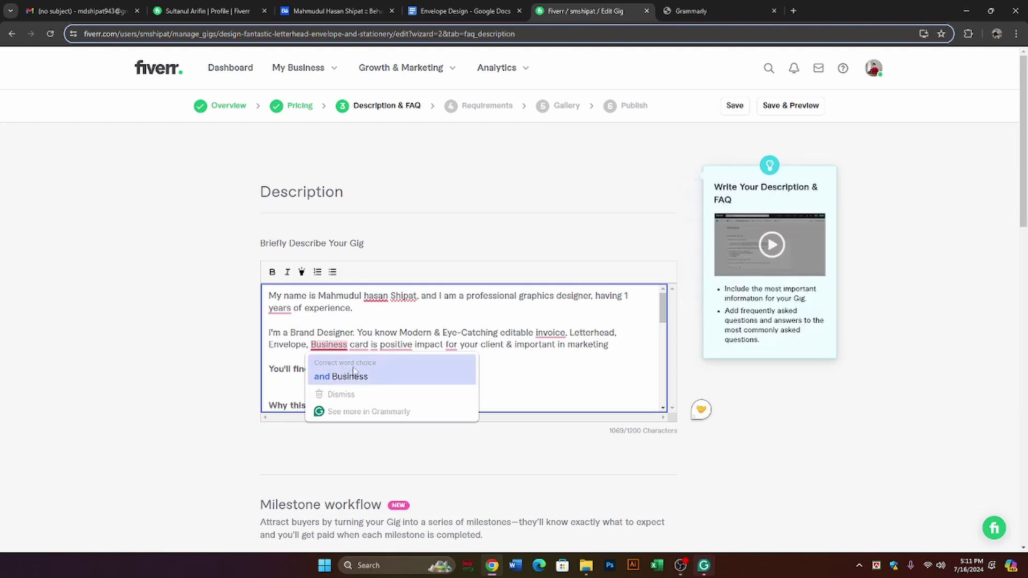
{"action": "left_click", "coordinate": [341, 377]}
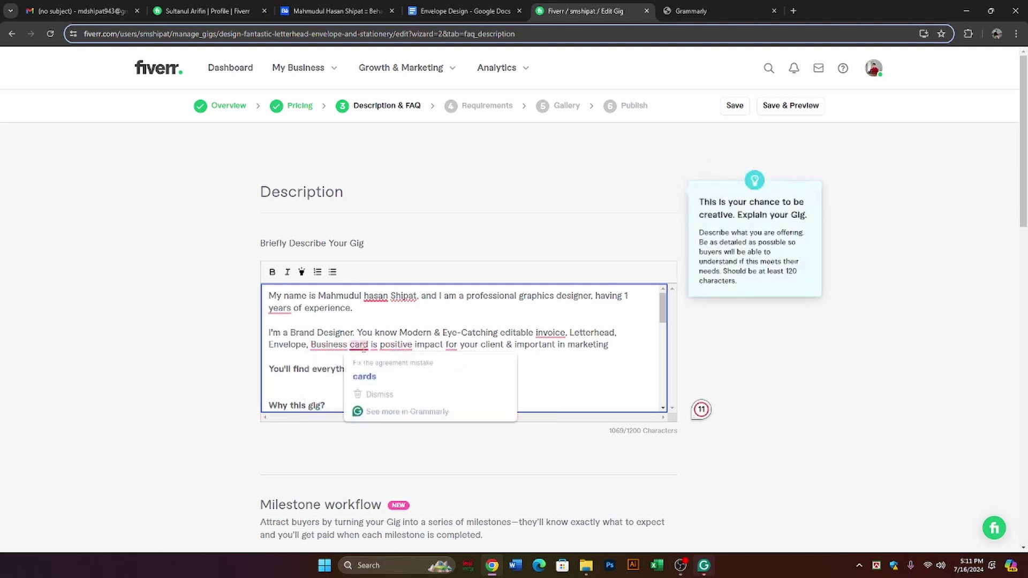
{"action": "left_click", "coordinate": [369, 377]}
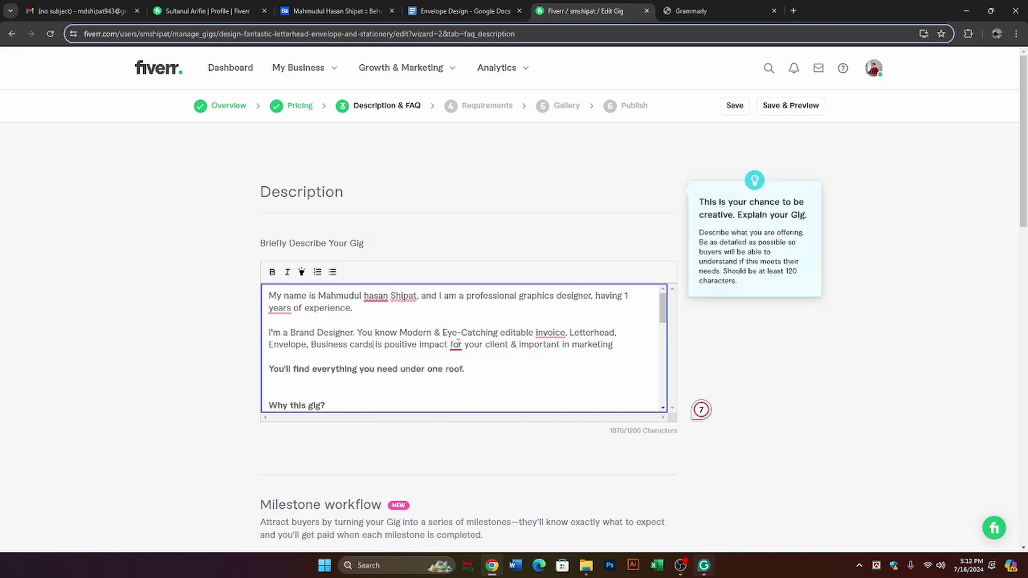
{"action": "mouse_move", "coordinate": [459, 344]}
{"action": "left_click", "coordinate": [459, 369]}
{"action": "mouse_move", "coordinate": [550, 333]}
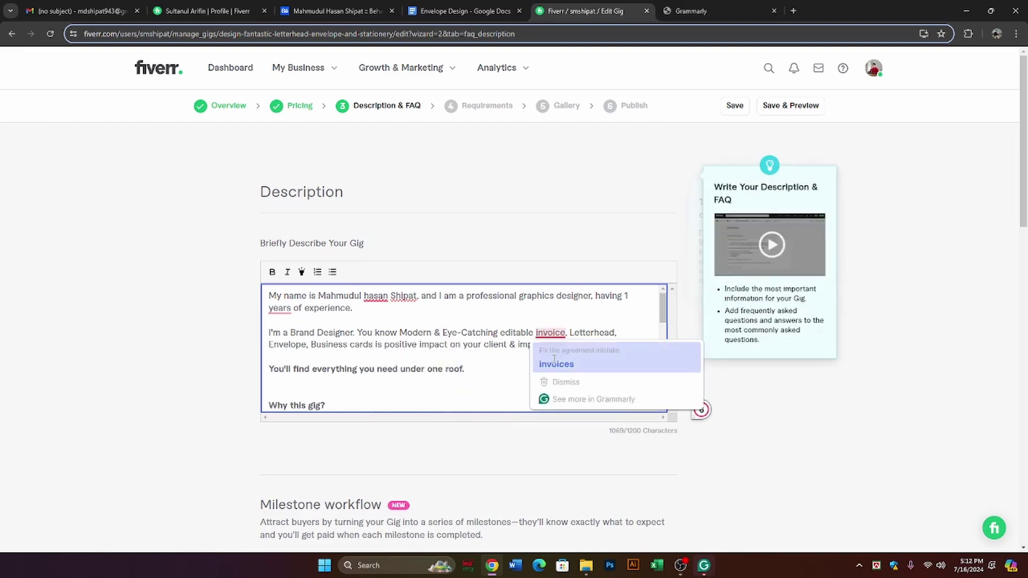
{"action": "left_click", "coordinate": [556, 364]}
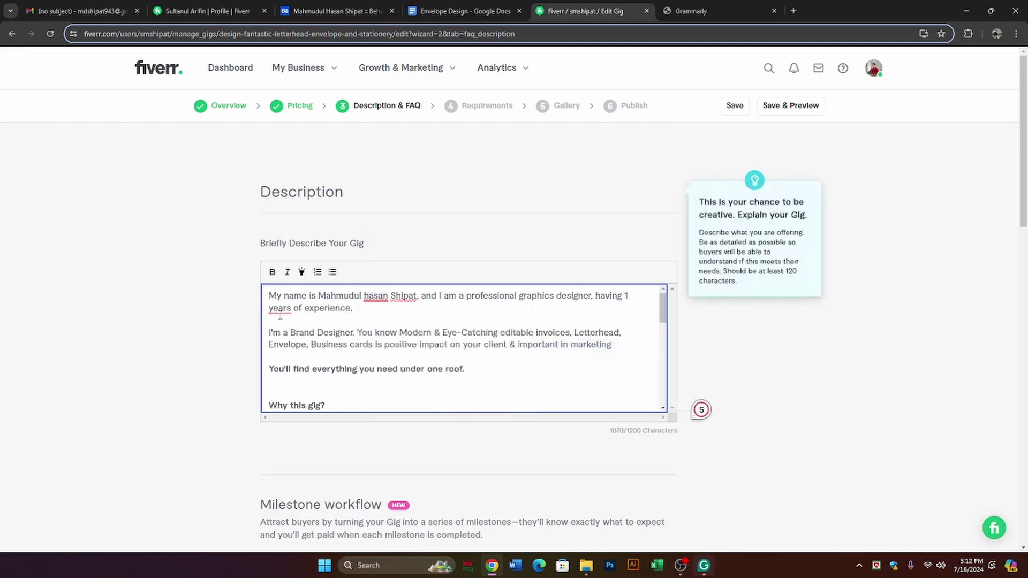
{"action": "mouse_move", "coordinate": [280, 309]}
{"action": "left_click", "coordinate": [292, 338]}
- Capitalise the surname in the opening line and review the word-choice suggestion for Business
{"action": "scroll", "coordinate": [423, 337], "scroll_direction": "down", "scroll_amount": 1}
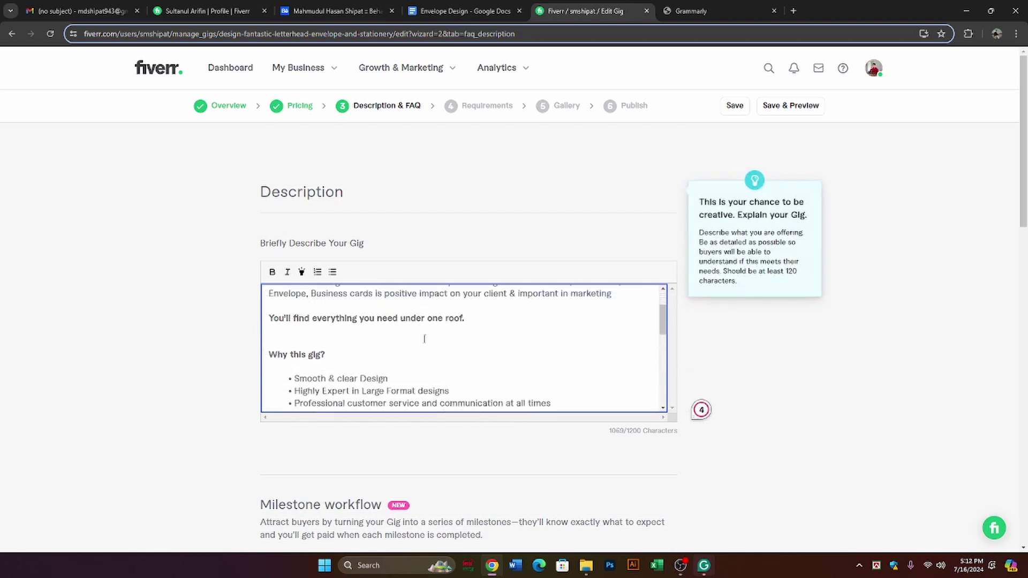
{"action": "scroll", "coordinate": [430, 365], "scroll_direction": "up", "scroll_amount": 1}
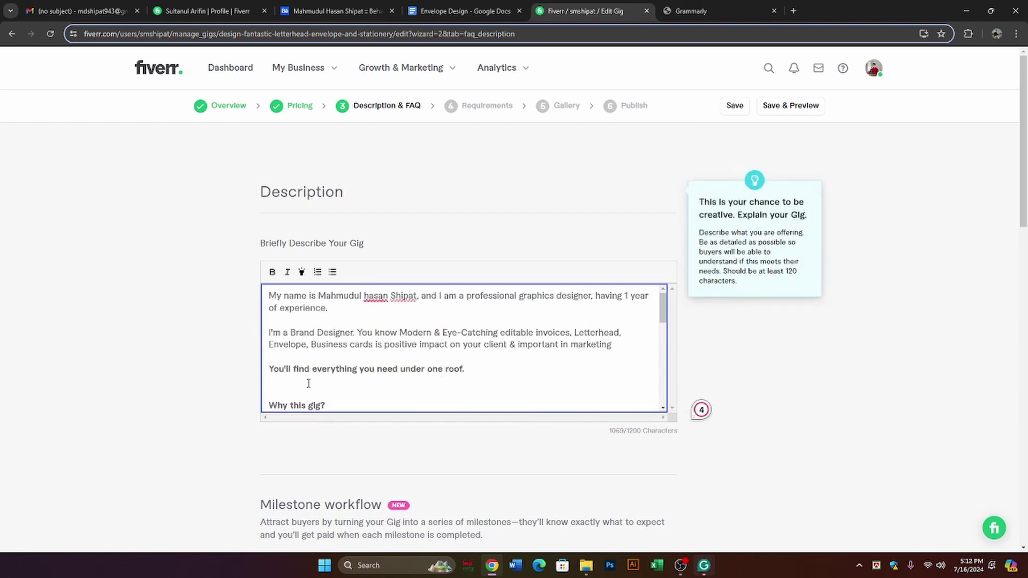
{"action": "scroll", "coordinate": [315, 375], "scroll_direction": "down", "scroll_amount": 1}
{"action": "left_click_drag", "start_coordinate": [325, 353], "coordinate": [269, 353]}
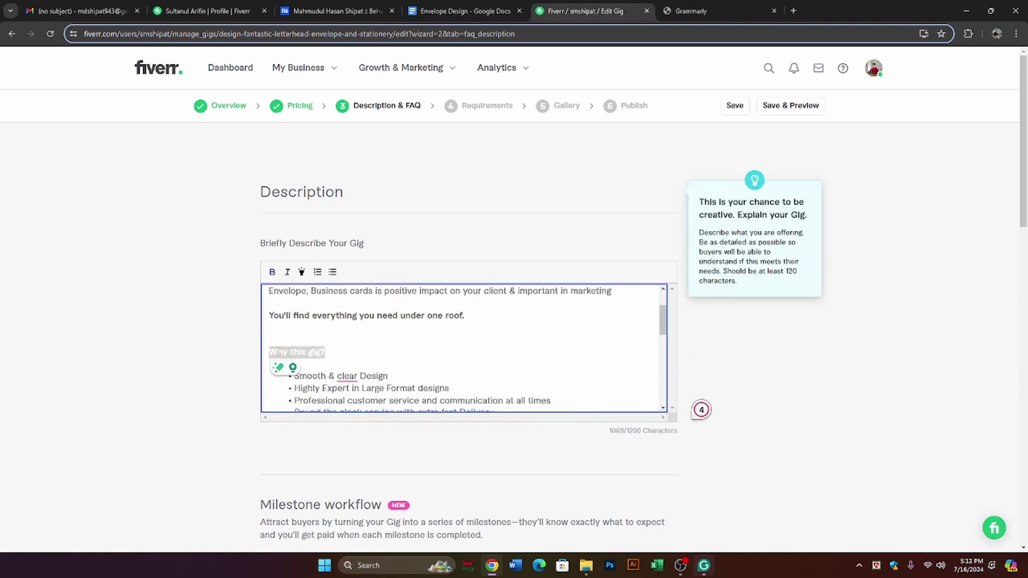
{"action": "scroll", "coordinate": [366, 337], "scroll_direction": "up", "scroll_amount": 1}
{"action": "left_click", "coordinate": [367, 296]}
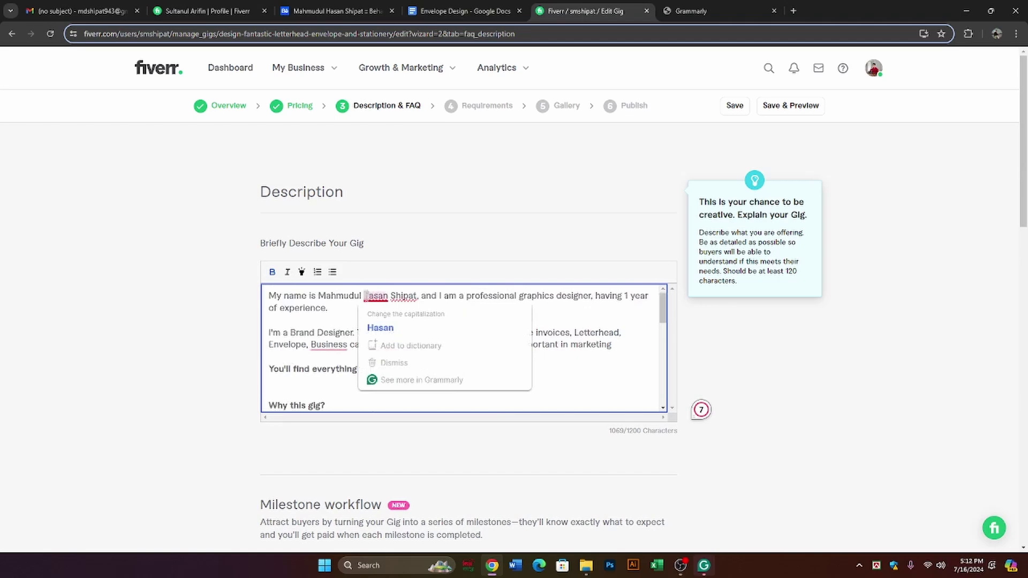
{"action": "left_click", "coordinate": [380, 328]}
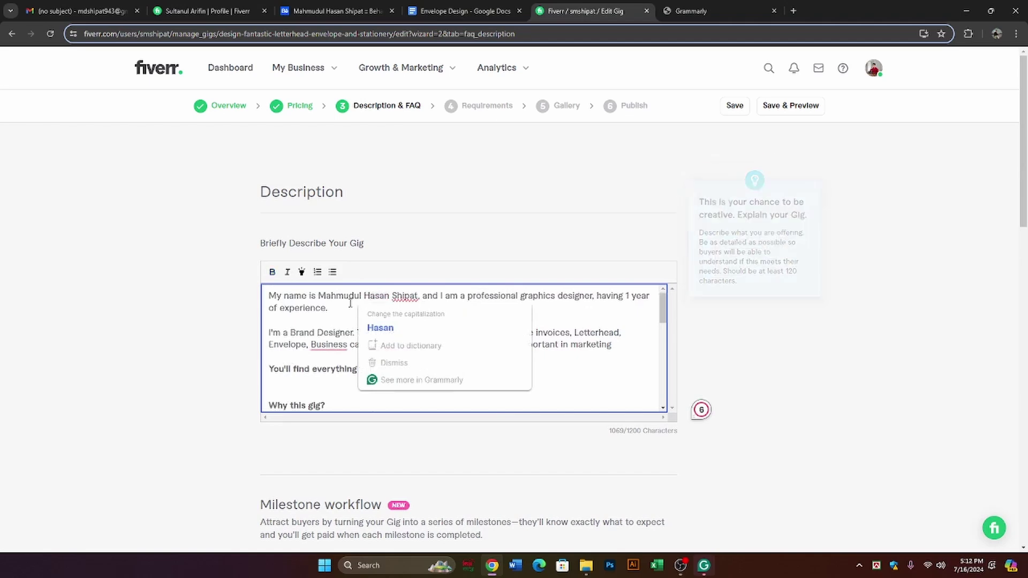
{"action": "left_click", "coordinate": [339, 345]}
{"action": "scroll", "coordinate": [293, 336], "scroll_direction": "down", "scroll_amount": 1}
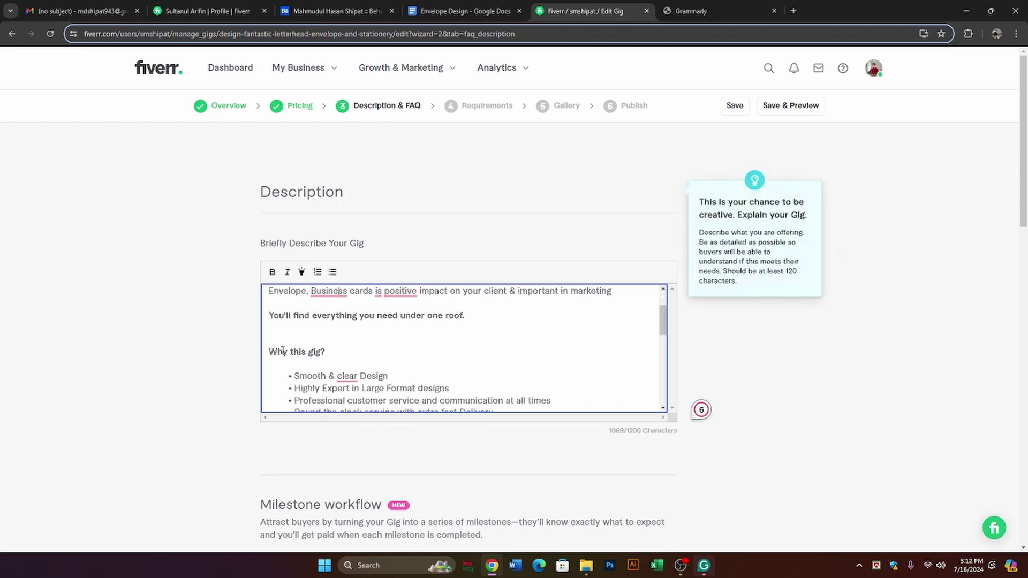
- Try highlight and italic on the 'Why this gig?' heading, then revert it to plain bold
{"action": "left_click_drag", "start_coordinate": [329, 352], "coordinate": [269, 352]}
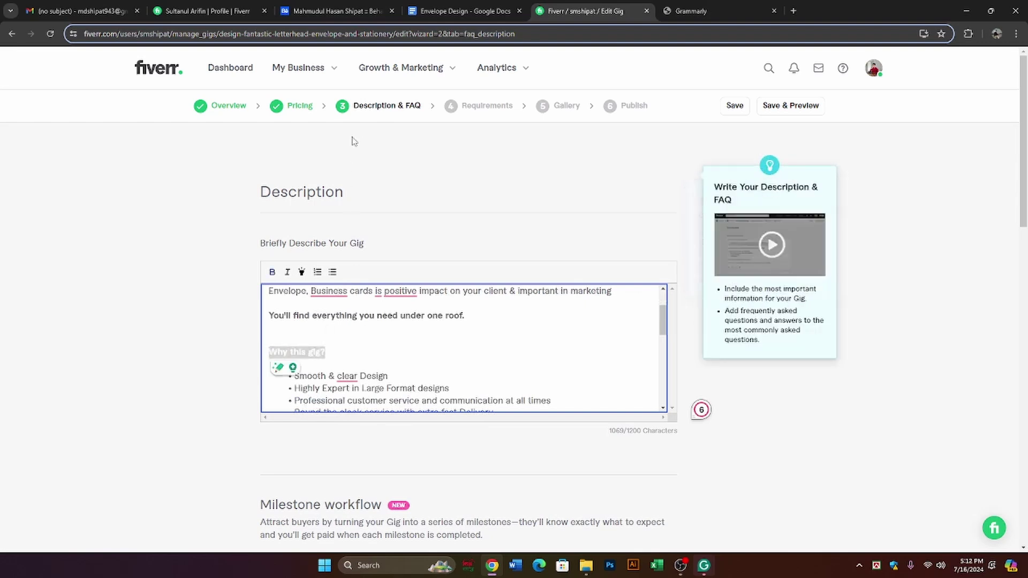
{"action": "left_click", "coordinate": [300, 274]}
{"action": "left_click", "coordinate": [315, 352]}
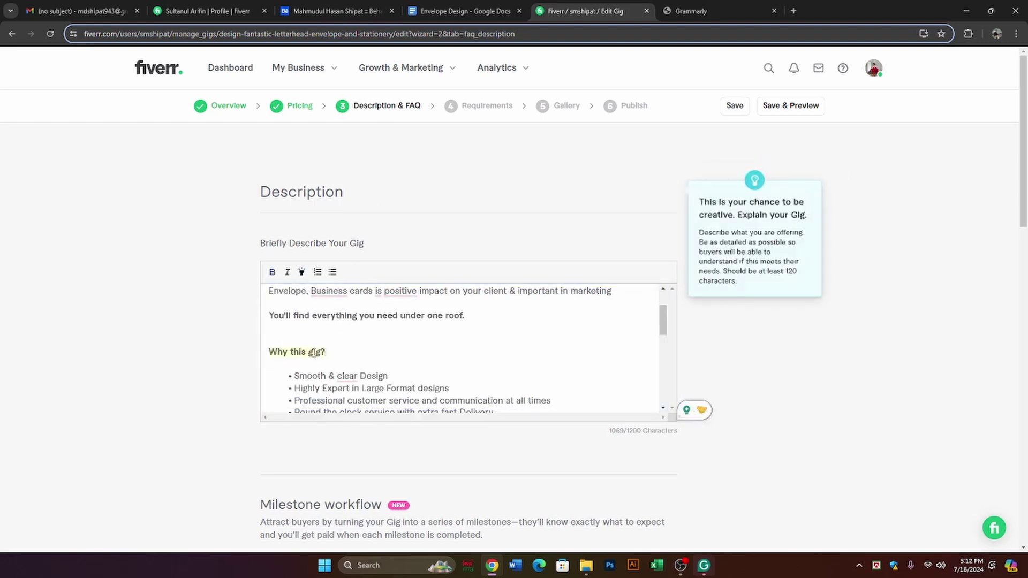
{"action": "left_click_drag", "start_coordinate": [330, 352], "coordinate": [263, 352]}
{"action": "left_click", "coordinate": [302, 276]}
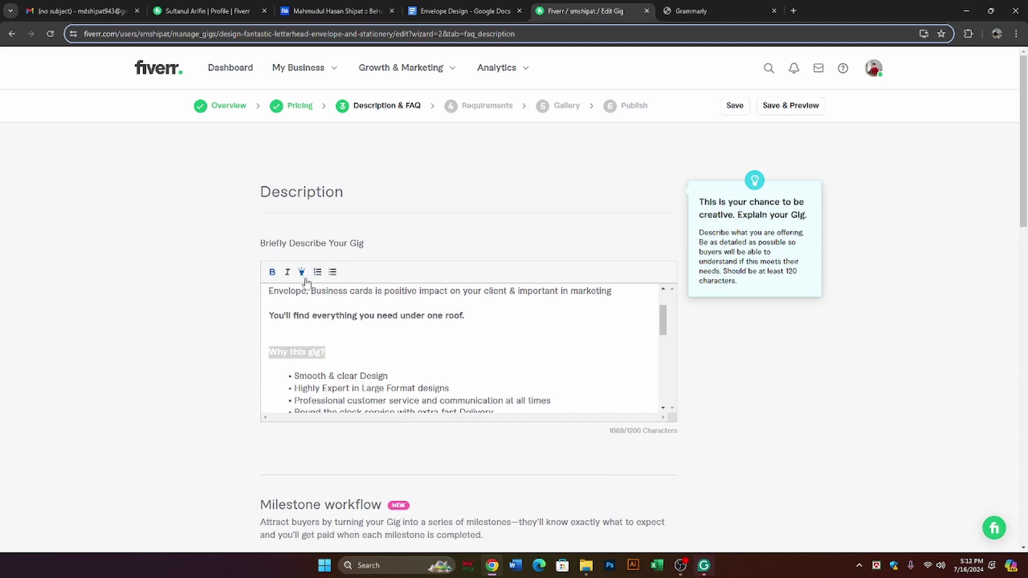
{"action": "left_click", "coordinate": [288, 275]}
{"action": "left_click", "coordinate": [302, 275]}
{"action": "left_click", "coordinate": [342, 325]}
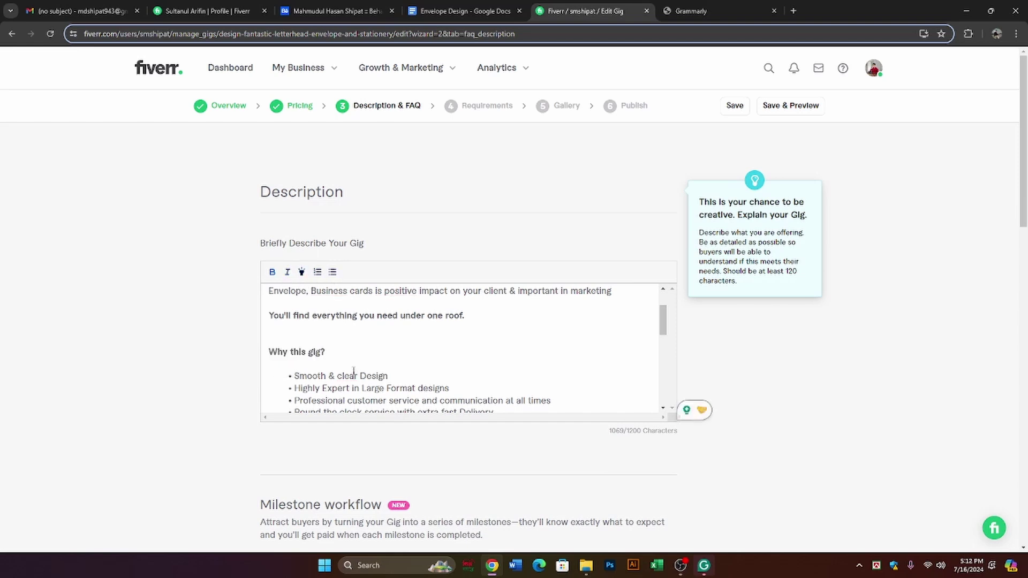
- Change the bullets to 'Smooth & Clear Design' and 'Round-the-clock service'
{"action": "scroll", "coordinate": [331, 334], "scroll_direction": "down", "scroll_amount": 1}
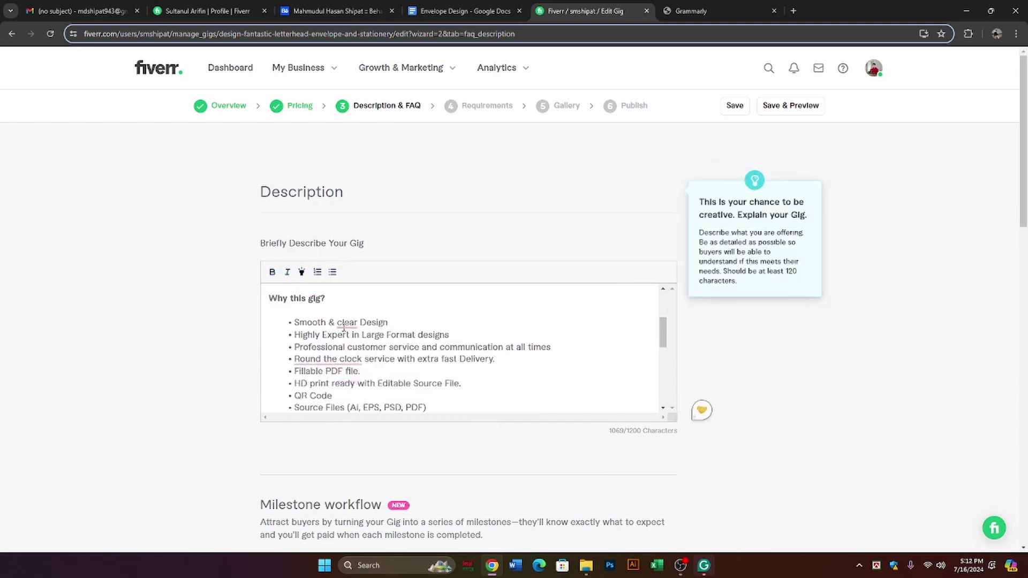
{"action": "mouse_move", "coordinate": [347, 322]}
{"action": "left_click", "coordinate": [353, 353]}
{"action": "mouse_move", "coordinate": [356, 354]}
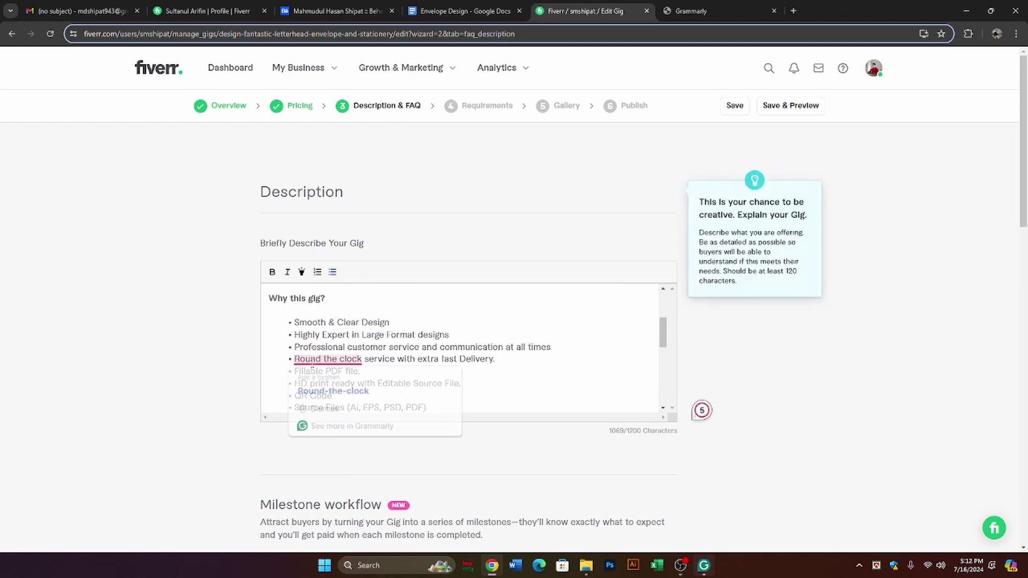
{"action": "left_click", "coordinate": [332, 390]}
{"action": "scroll", "coordinate": [448, 351], "scroll_direction": "down", "scroll_amount": 3}
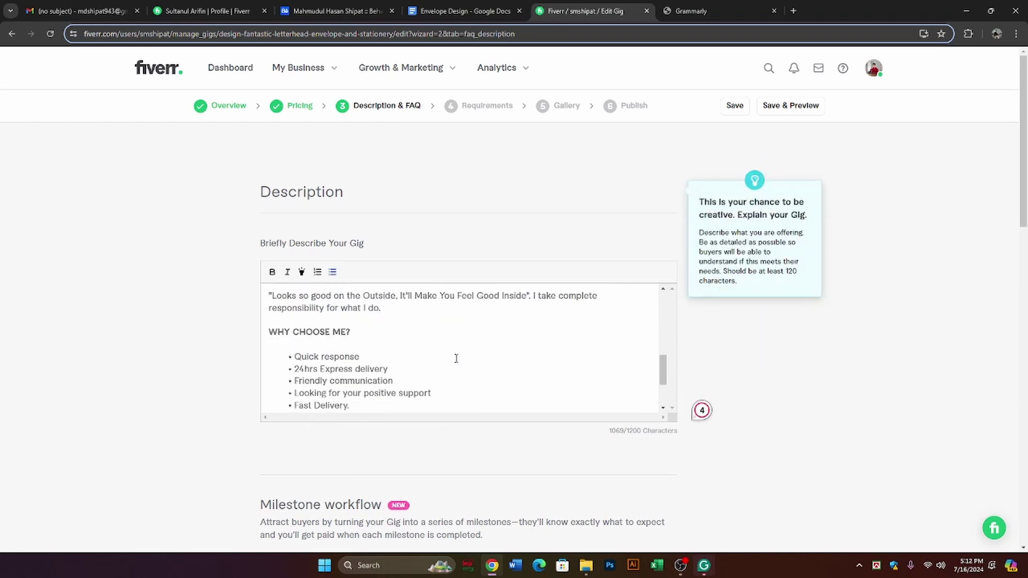
{"action": "scroll", "coordinate": [454, 358], "scroll_direction": "up", "scroll_amount": 1}
{"action": "scroll", "coordinate": [360, 388], "scroll_direction": "down", "scroll_amount": 1}
{"action": "scroll", "coordinate": [377, 381], "scroll_direction": "down", "scroll_amount": 3}
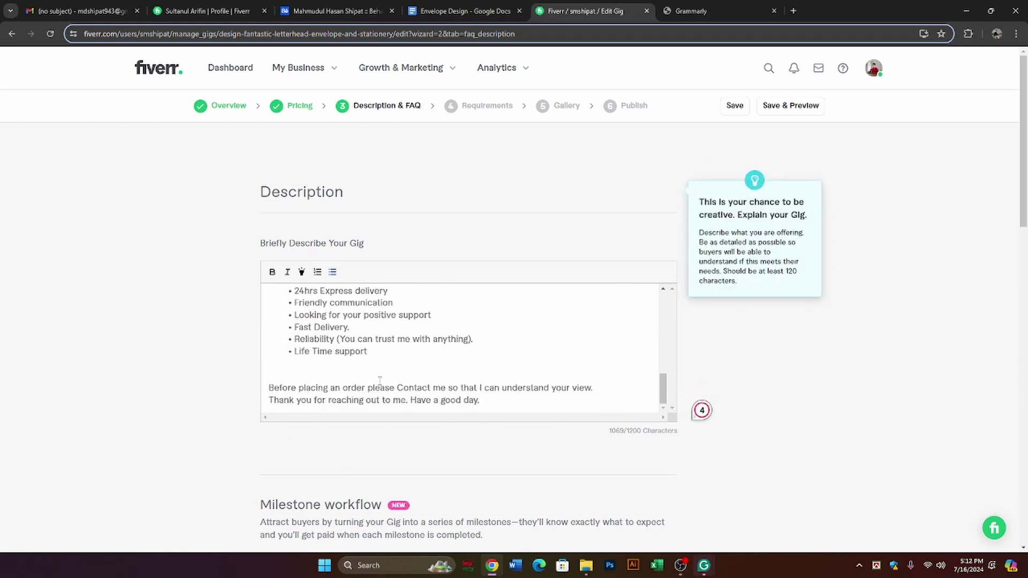
{"action": "scroll", "coordinate": [410, 341], "scroll_direction": "down", "scroll_amount": 1}
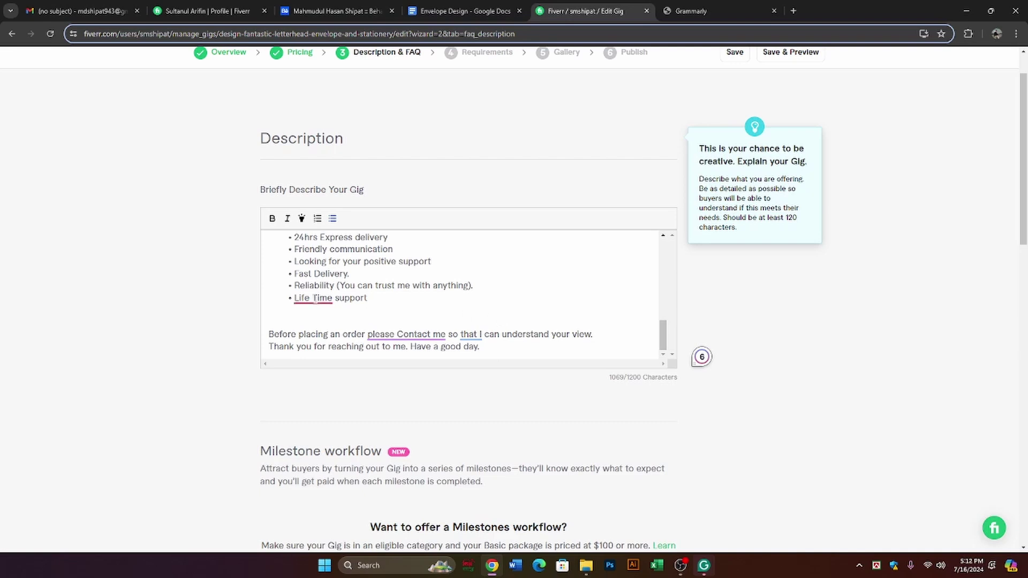
- Accept Grammarly's 'Lifetime' correction for 'Life Time' in the last bullet
{"action": "mouse_move", "coordinate": [315, 299]}
{"action": "left_click", "coordinate": [321, 328]}
{"action": "scroll", "coordinate": [485, 294], "scroll_direction": "up", "scroll_amount": 10}
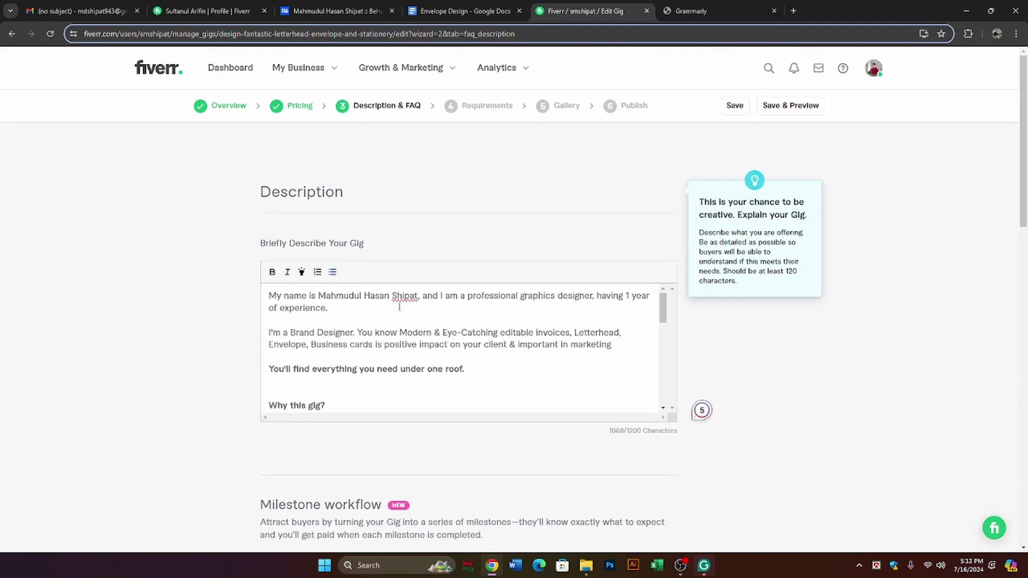
{"action": "scroll", "coordinate": [475, 316], "scroll_direction": "down", "scroll_amount": 1}
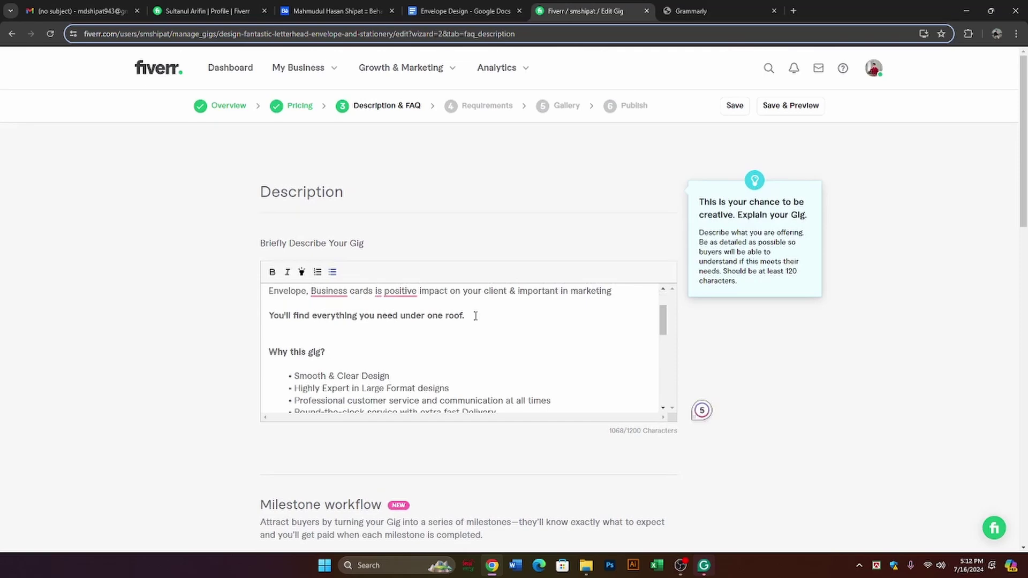
- Clear a stray text selection and scroll down to the FAQ section
{"action": "left_click_drag", "start_coordinate": [475, 316], "coordinate": [278, 316]}
{"action": "left_click", "coordinate": [332, 328]}
{"action": "scroll", "coordinate": [418, 349], "scroll_direction": "down", "scroll_amount": 5}
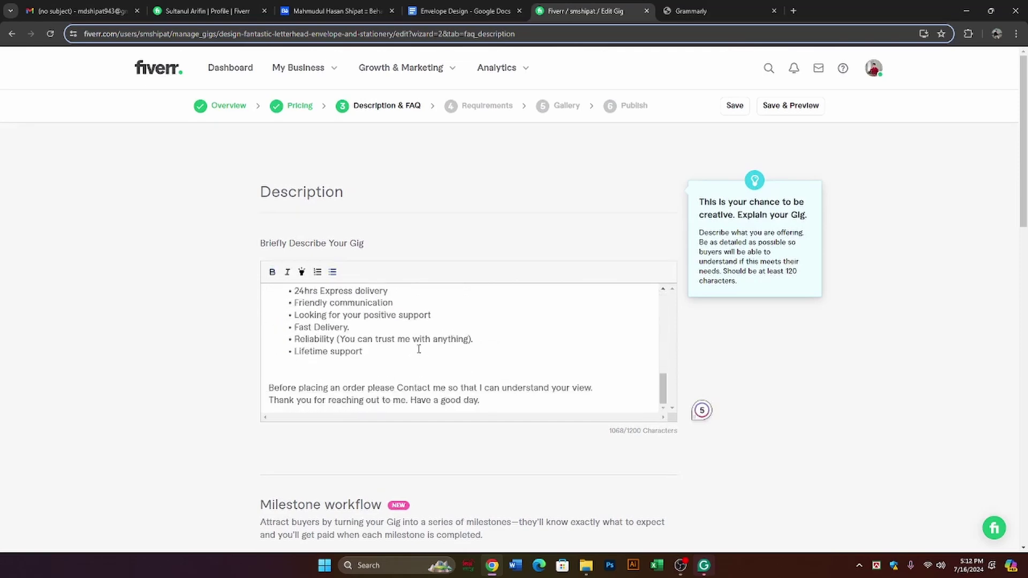
{"action": "scroll", "coordinate": [418, 349], "scroll_direction": "down", "scroll_amount": 4}
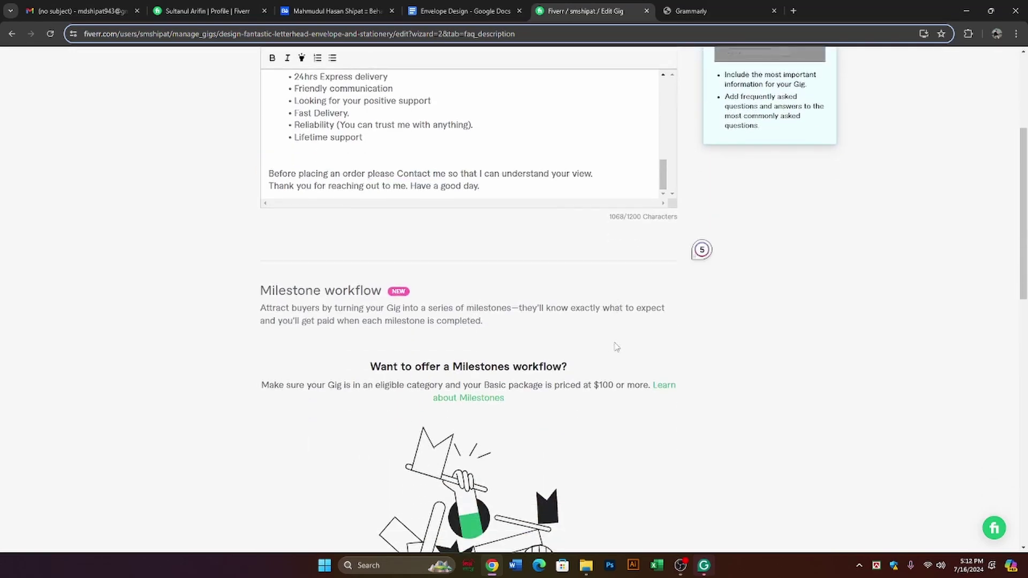
{"action": "scroll", "coordinate": [615, 354], "scroll_direction": "down", "scroll_amount": 6}
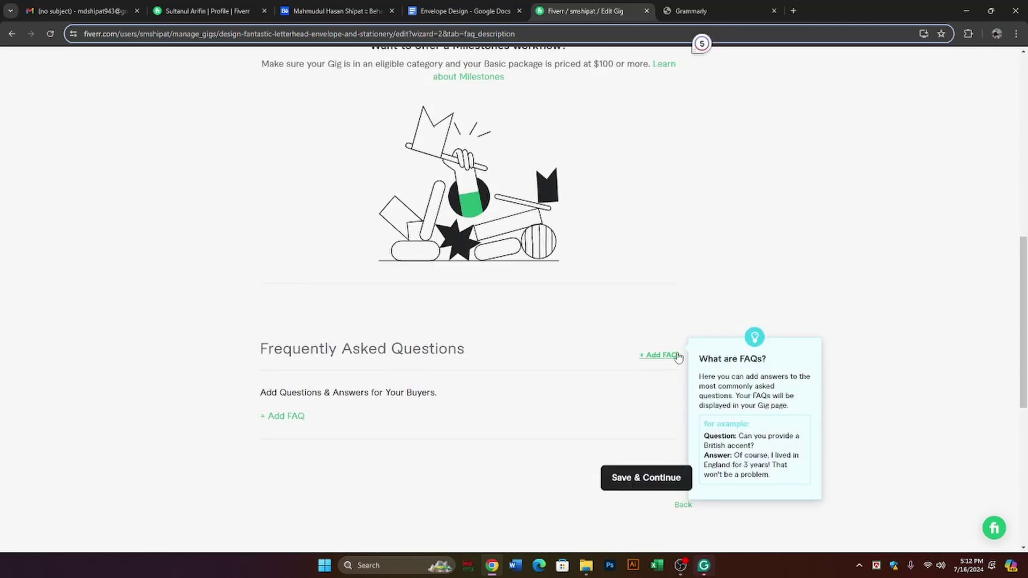
{"action": "scroll", "coordinate": [510, 392], "scroll_direction": "down", "scroll_amount": 1}
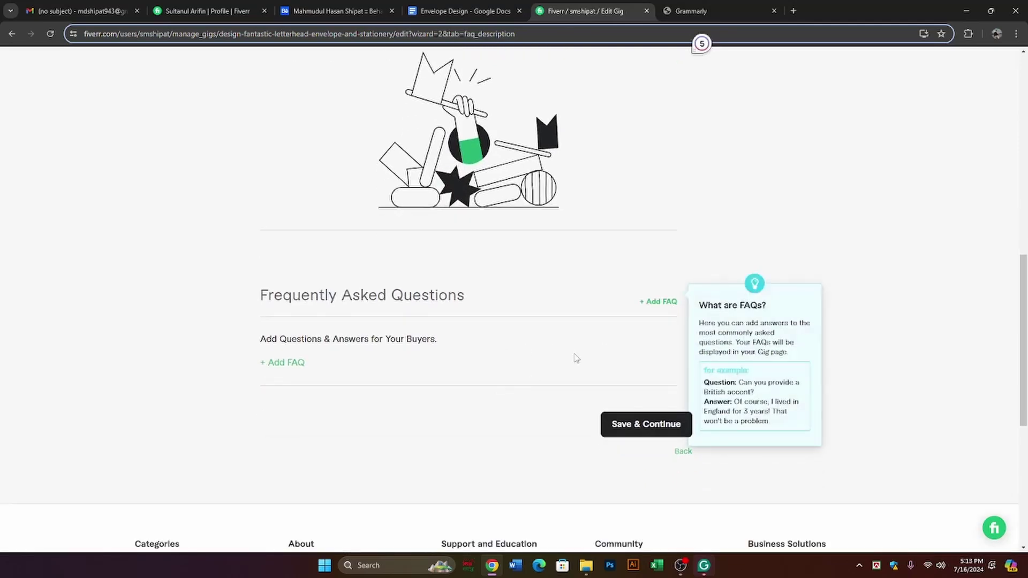
- Discard an empty FAQ form and save the Description & FAQ step
{"action": "left_click", "coordinate": [284, 362]}
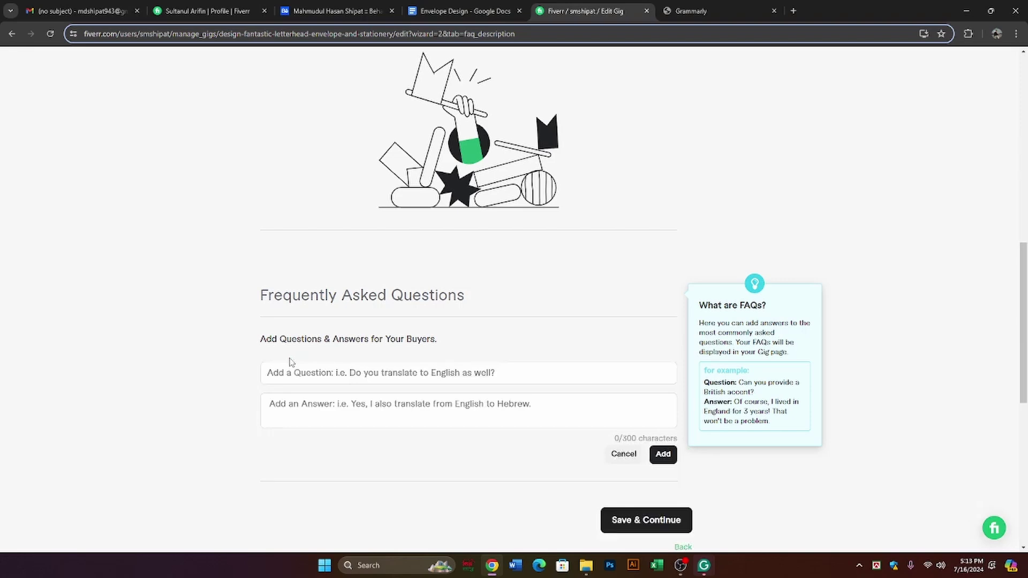
{"action": "left_click", "coordinate": [619, 462]}
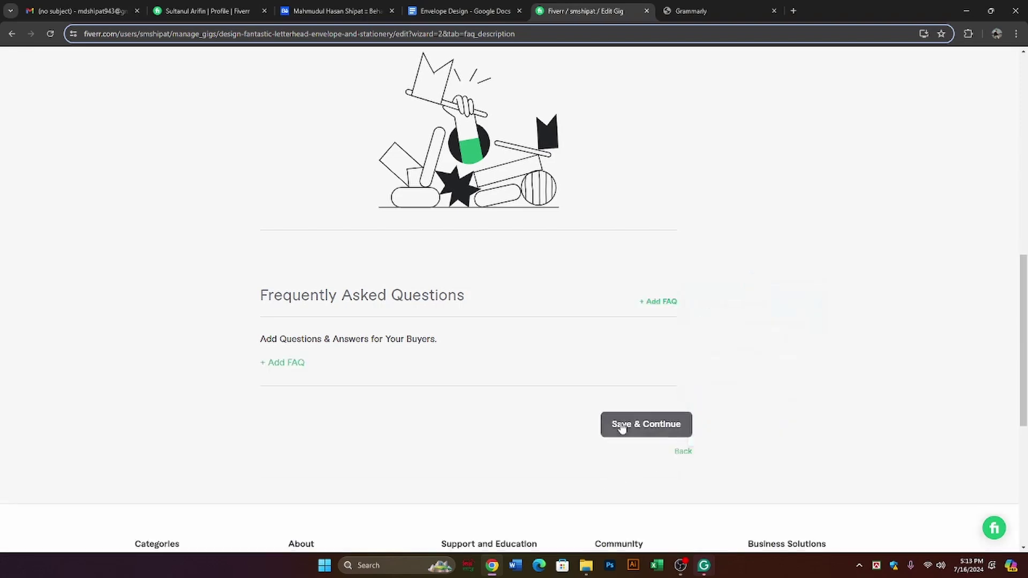
{"action": "left_click", "coordinate": [621, 425]}
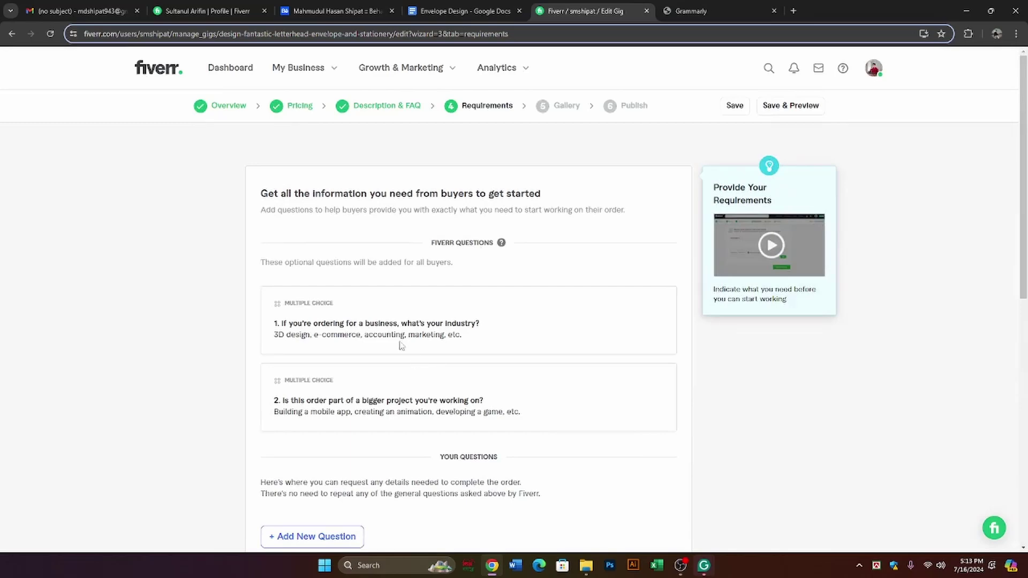
- Move between the Requirements and Description & FAQ steps and open a fresh FAQ form
{"action": "left_click", "coordinate": [382, 107]}
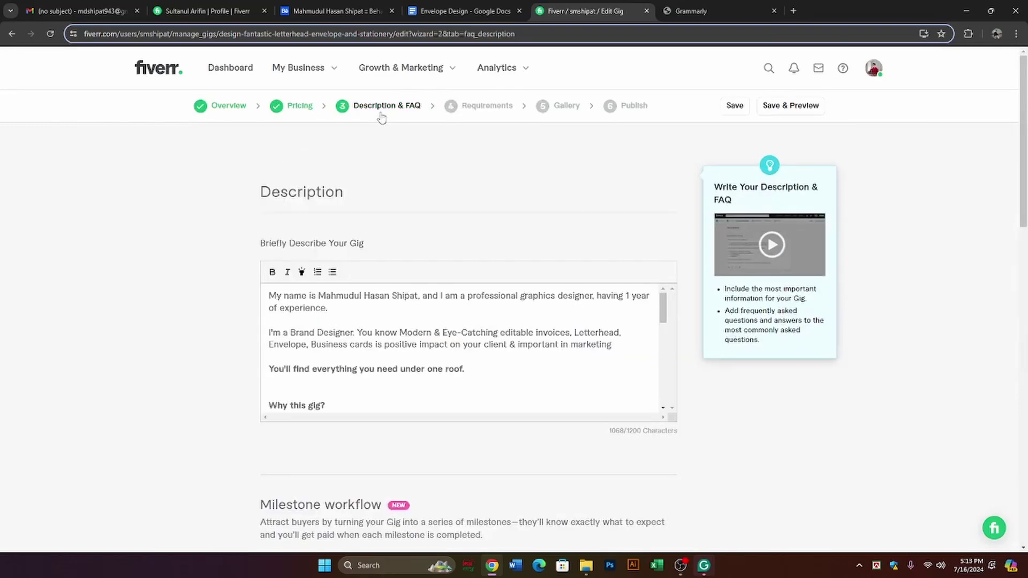
{"action": "left_click", "coordinate": [484, 107]}
{"action": "scroll", "coordinate": [436, 334], "scroll_direction": "down", "scroll_amount": 2}
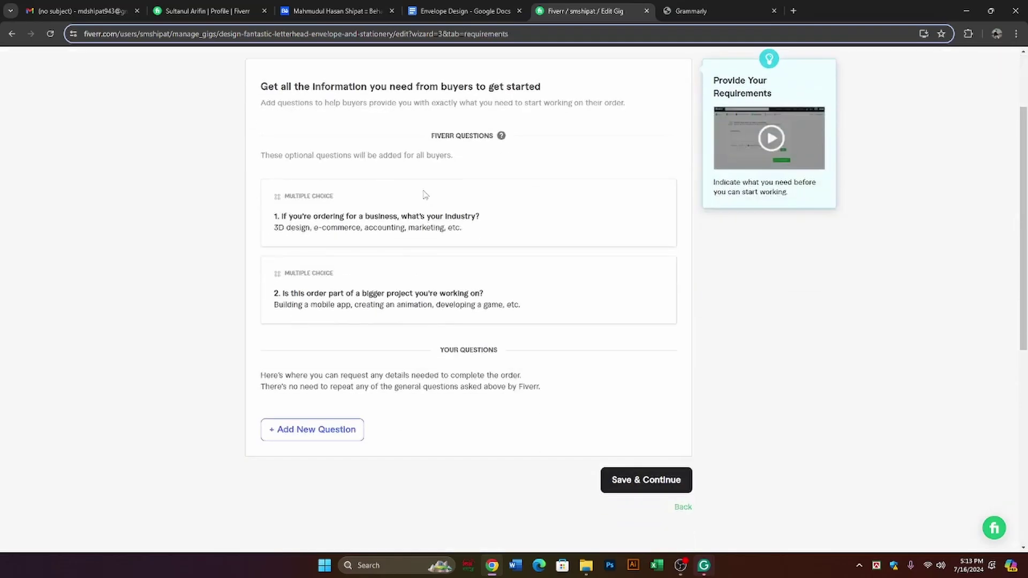
{"action": "scroll", "coordinate": [412, 266], "scroll_direction": "up", "scroll_amount": 3}
{"action": "left_click", "coordinate": [397, 110]}
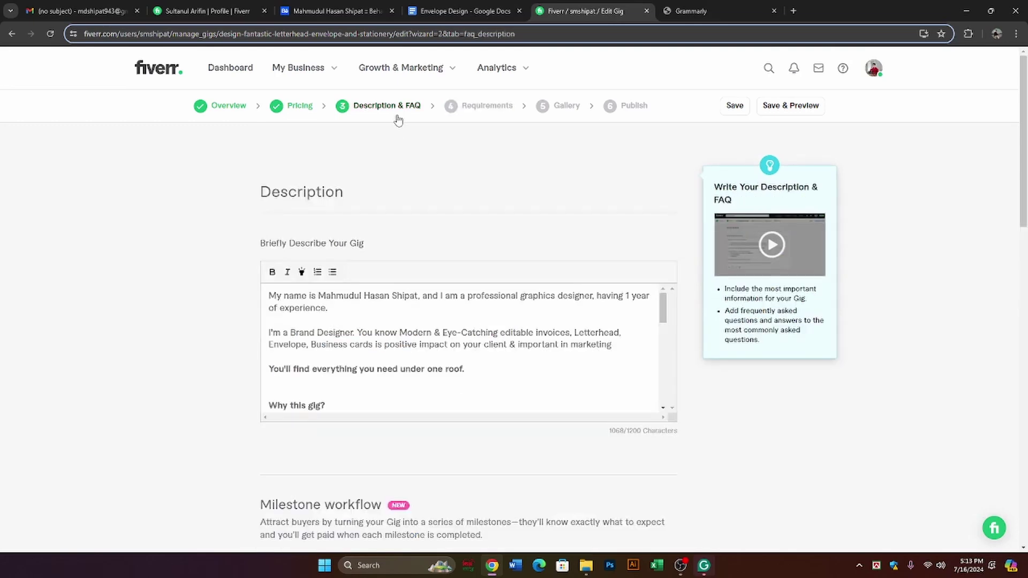
{"action": "scroll", "coordinate": [450, 407], "scroll_direction": "down", "scroll_amount": 3}
{"action": "scroll", "coordinate": [451, 407], "scroll_direction": "down", "scroll_amount": 12}
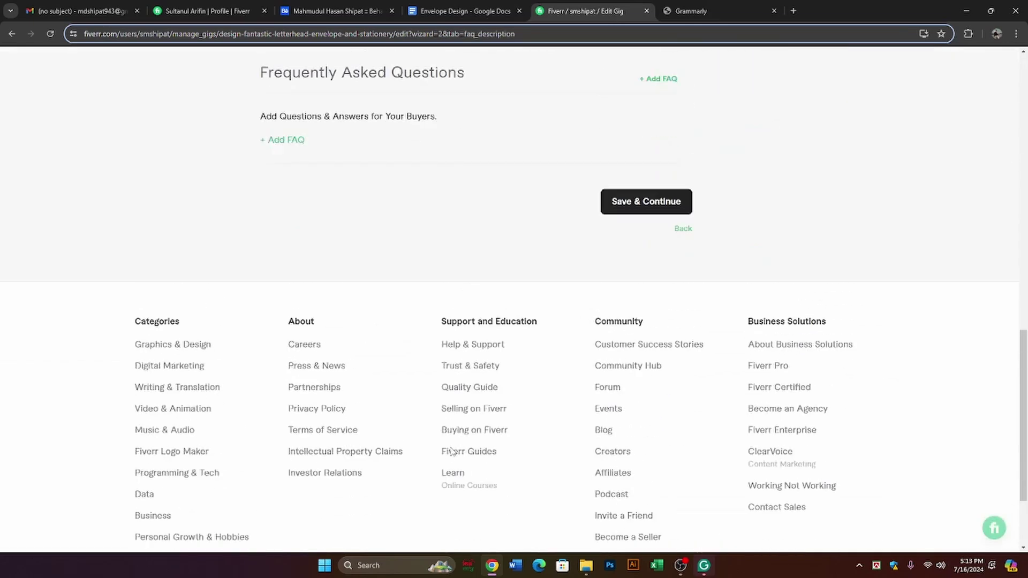
{"action": "scroll", "coordinate": [358, 355], "scroll_direction": "up", "scroll_amount": 5}
{"action": "left_click", "coordinate": [282, 392]}
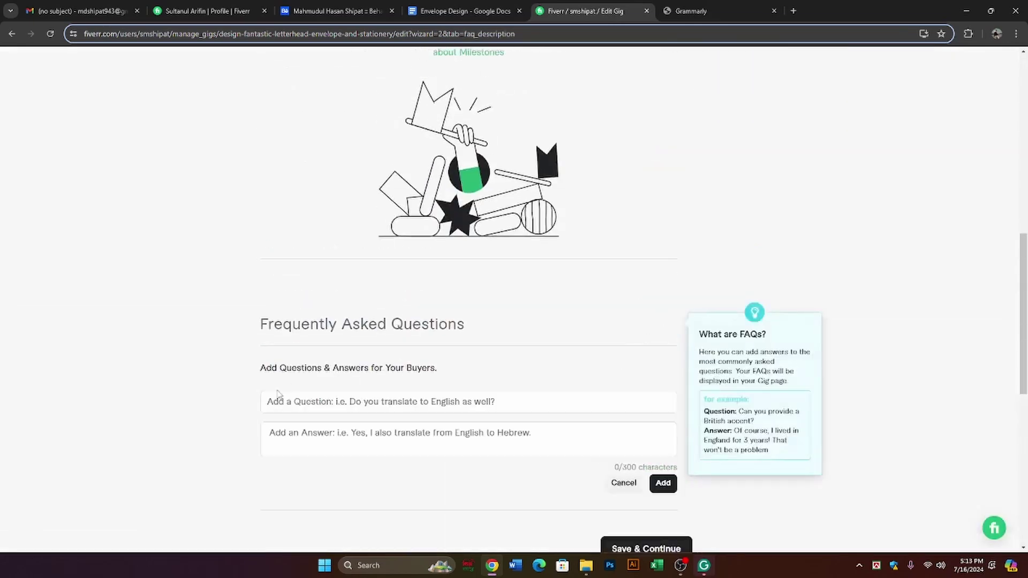
- Paste the question 'Can I ask for revisions again and again?' from the Envelope Design doc
{"action": "left_click", "coordinate": [378, 11]}
{"action": "left_click", "coordinate": [461, 11]}
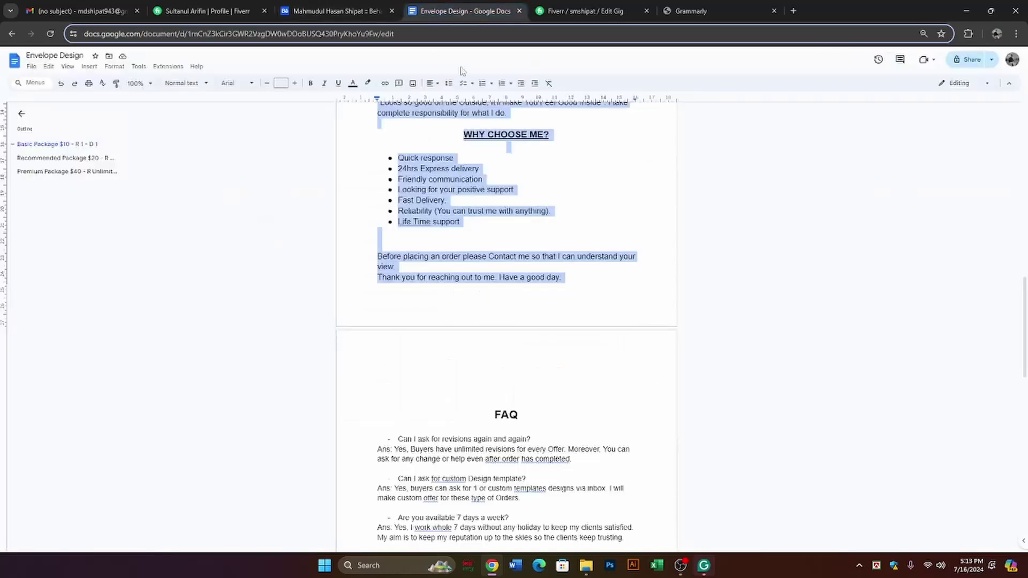
{"action": "scroll", "coordinate": [506, 322], "scroll_direction": "down", "scroll_amount": 3}
{"action": "left_click_drag", "start_coordinate": [530, 332], "coordinate": [403, 332]}
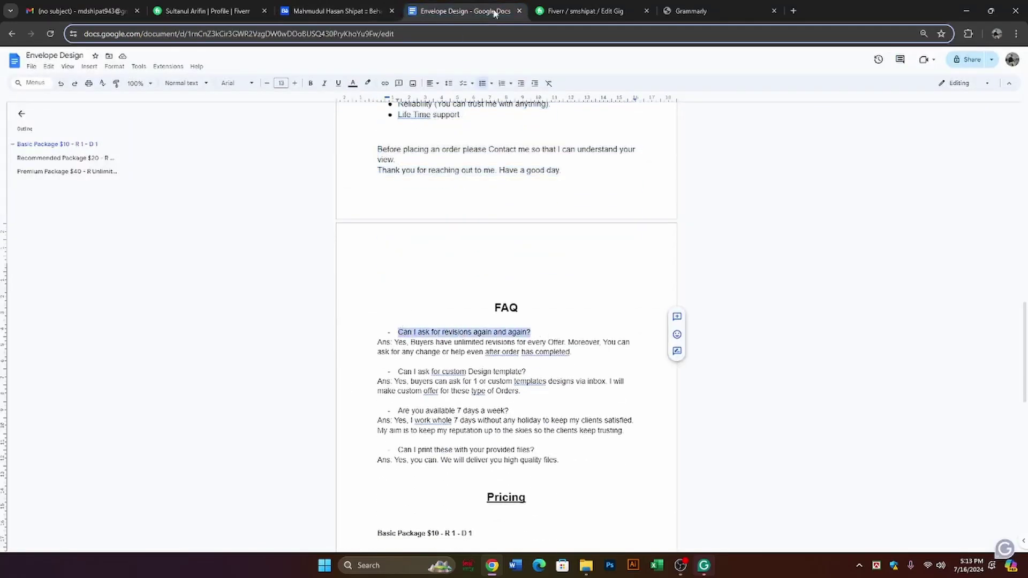
{"action": "left_click", "coordinate": [583, 10]}
{"action": "type", "text": "Can I ask for revisions again and again?"}
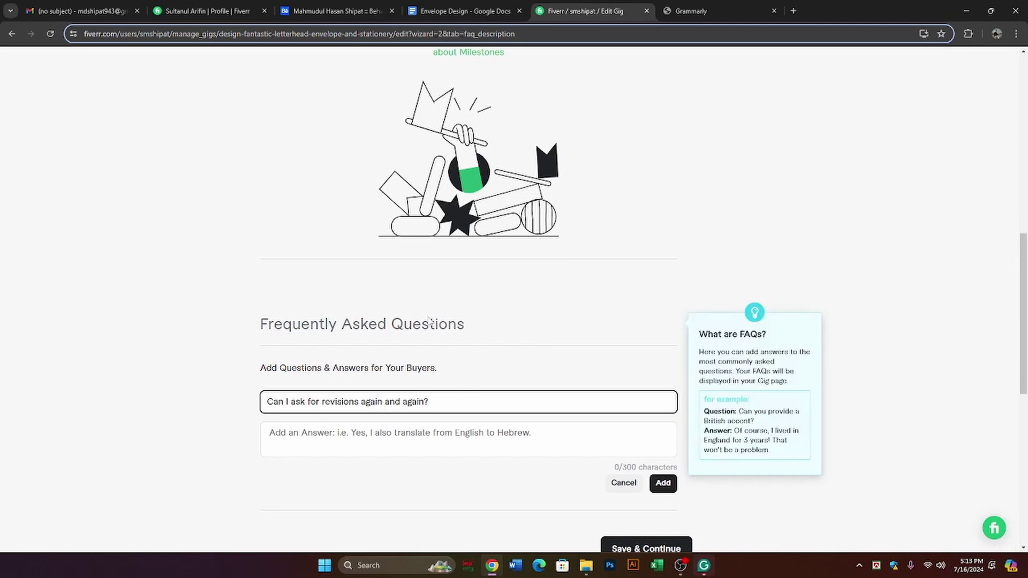
- Paste the unlimited-revisions answer, add the FAQ, and expand it to verify
{"action": "key", "text": "ctrl+shift+Tab"}
{"action": "left_click_drag", "start_coordinate": [574, 353], "coordinate": [394, 343]}
{"action": "key", "text": "ctrl+c"}
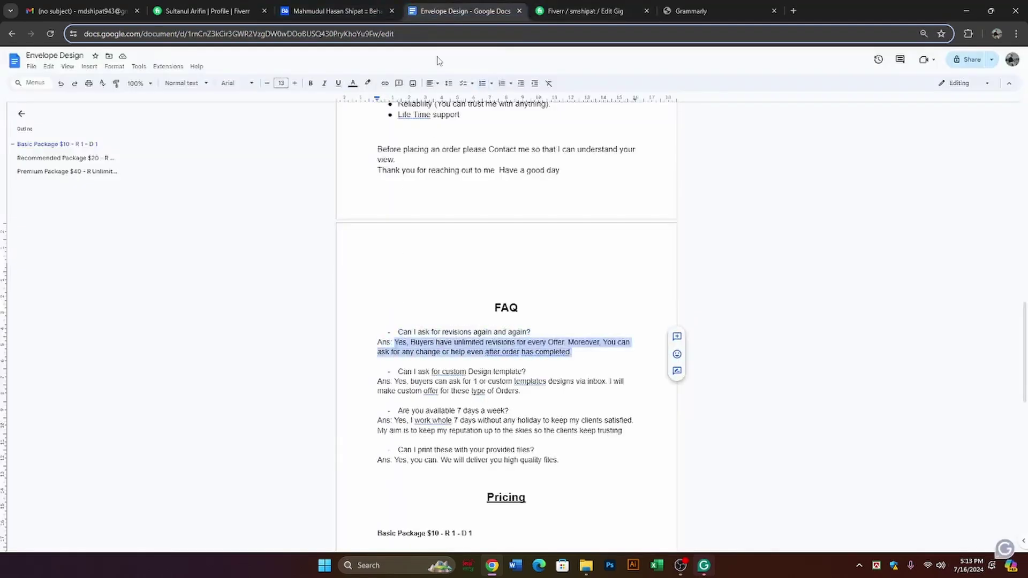
{"action": "left_click", "coordinate": [583, 11]}
{"action": "left_click", "coordinate": [394, 431]}
{"action": "key", "text": "ctrl+v"}
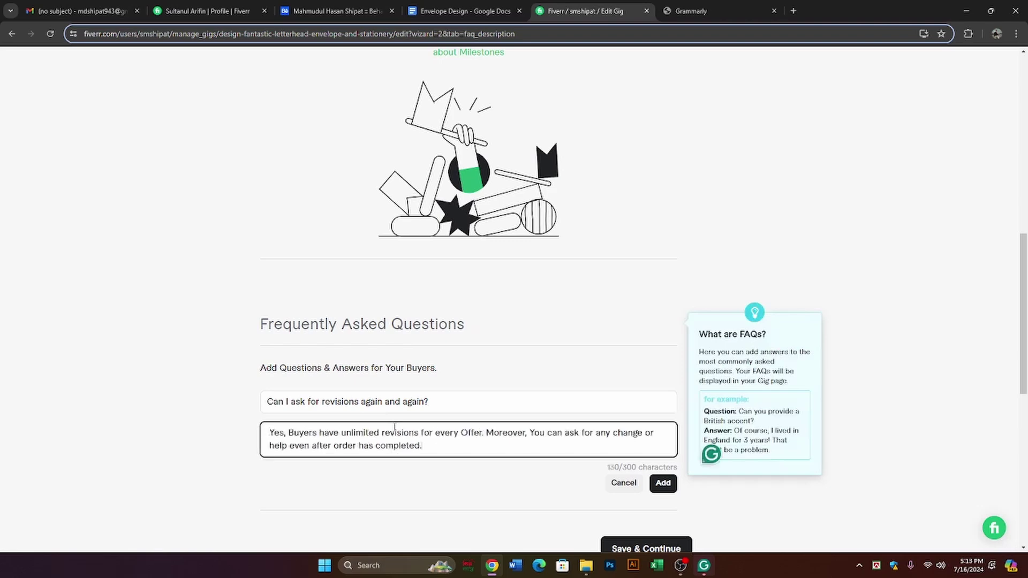
{"action": "left_click", "coordinate": [663, 482]}
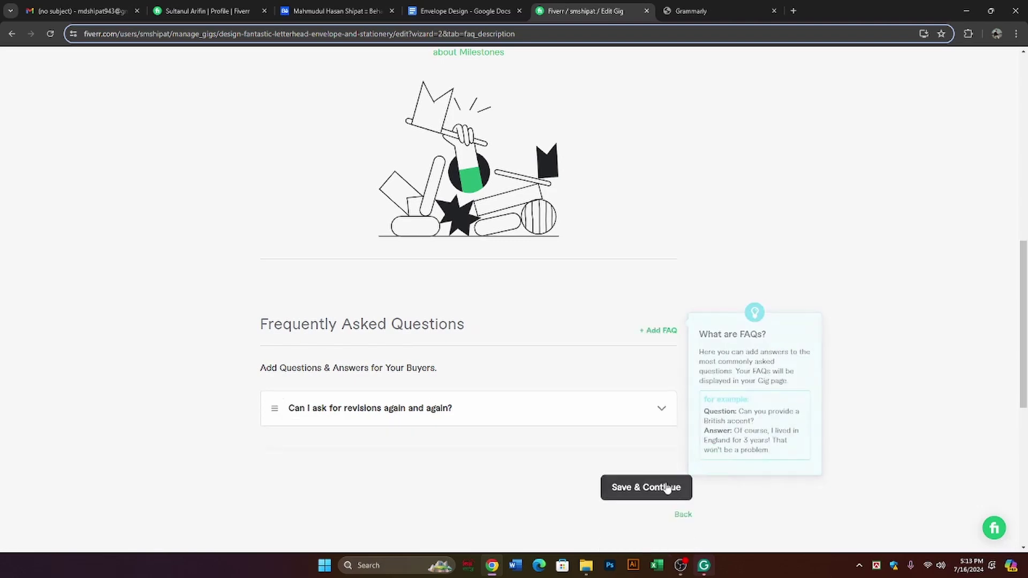
{"action": "left_click", "coordinate": [411, 419]}
{"action": "left_click", "coordinate": [412, 413]}
{"action": "scroll", "coordinate": [558, 406], "scroll_direction": "down", "scroll_amount": 2}
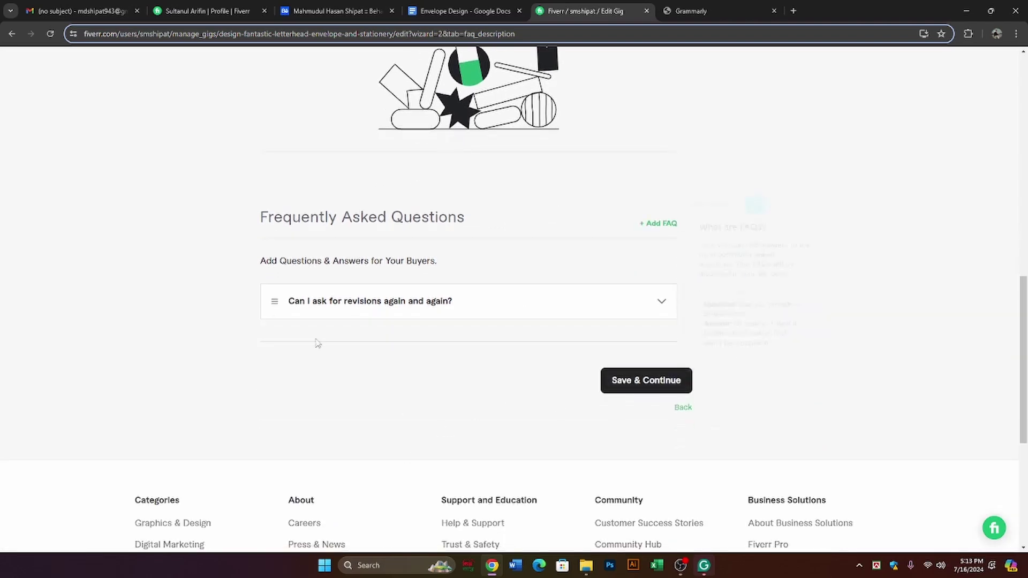
- Start a second FAQ with the question 'Can I ask for custom Design template?'
{"action": "left_click", "coordinate": [652, 225]}
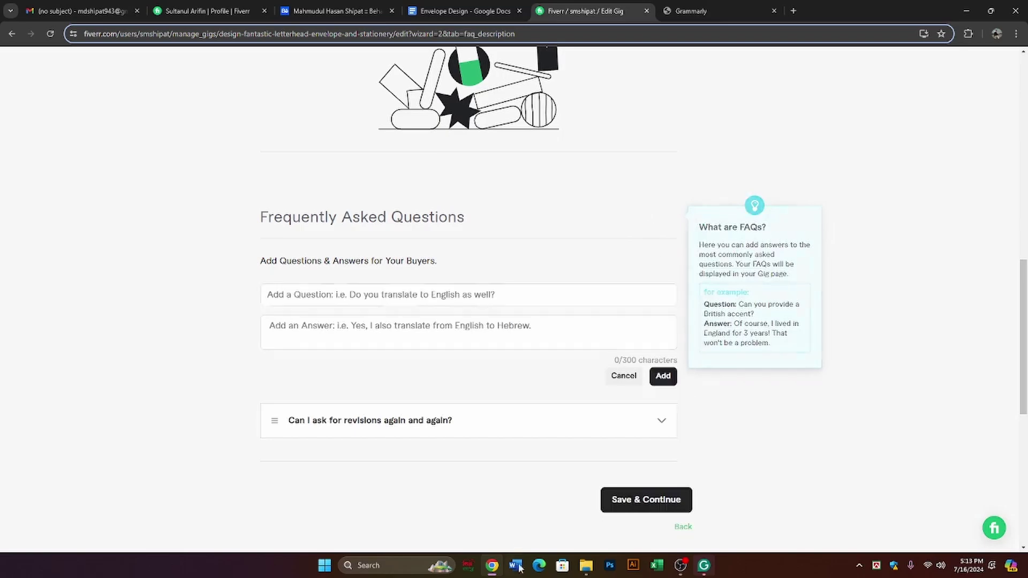
{"action": "left_click", "coordinate": [513, 12]}
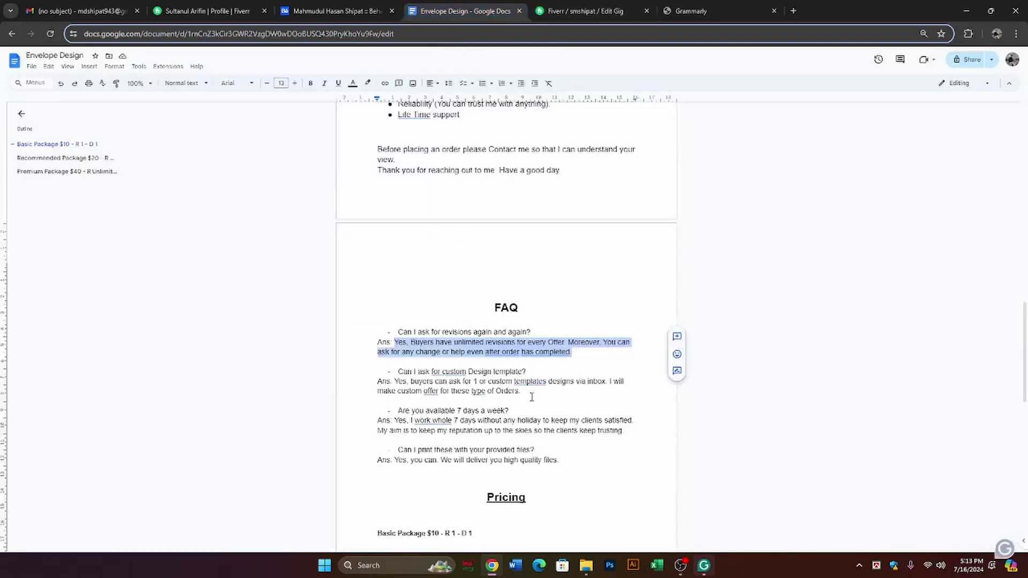
{"action": "mouse_move", "coordinate": [522, 392]}
{"action": "left_mouse_down"}
{"action": "mouse_move", "coordinate": [429, 379]}
{"action": "mouse_move", "coordinate": [519, 379]}
{"action": "left_mouse_up"}
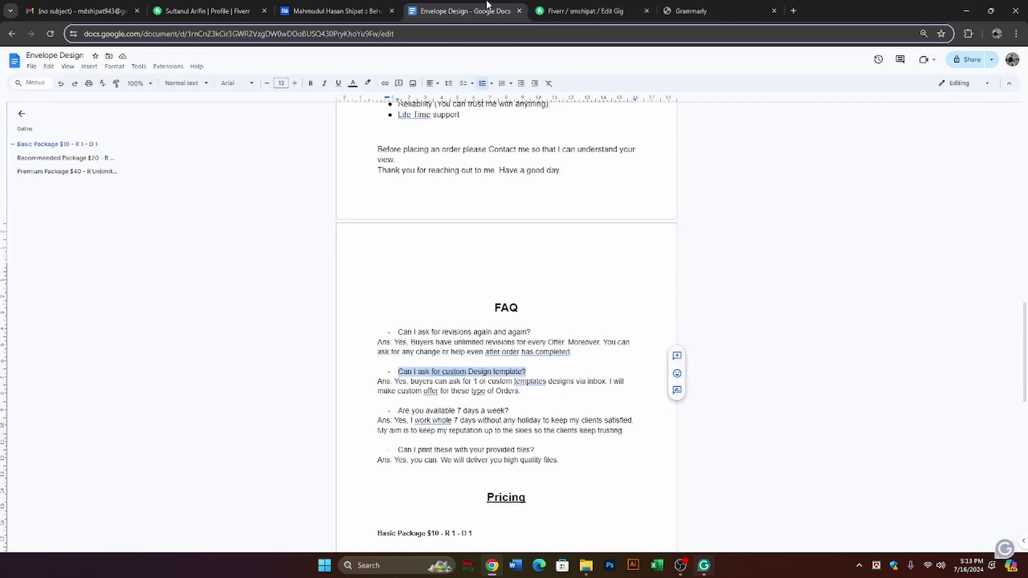
{"action": "left_click", "coordinate": [580, 11]}
{"action": "left_click", "coordinate": [423, 296]}
{"action": "type", "text": "Can I ask for custom Design template?"}
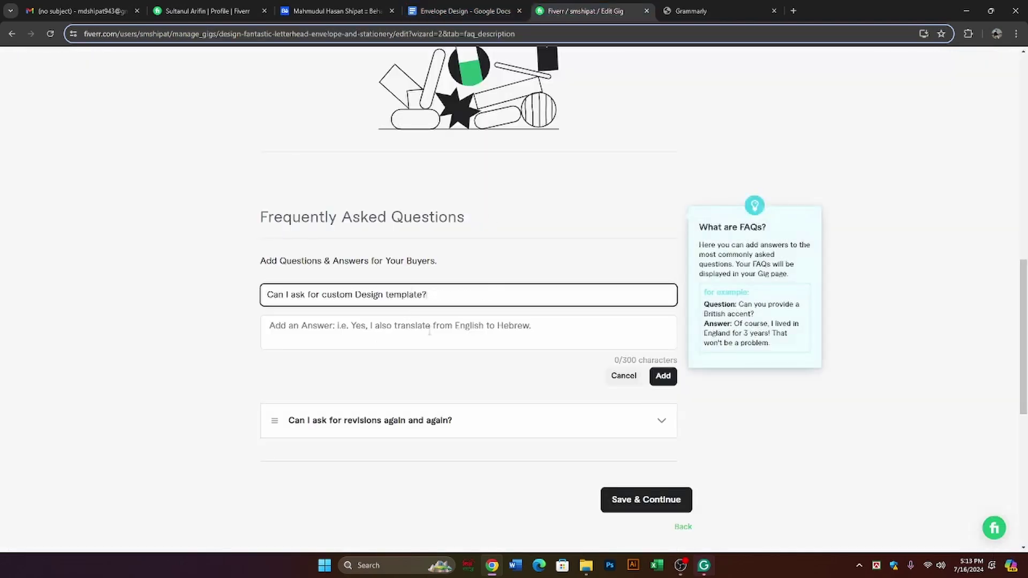
- Paste the custom-template answer, add the FAQ, and save the FAQ step
{"action": "left_click", "coordinate": [469, 11]}
{"action": "left_click", "coordinate": [521, 393]}
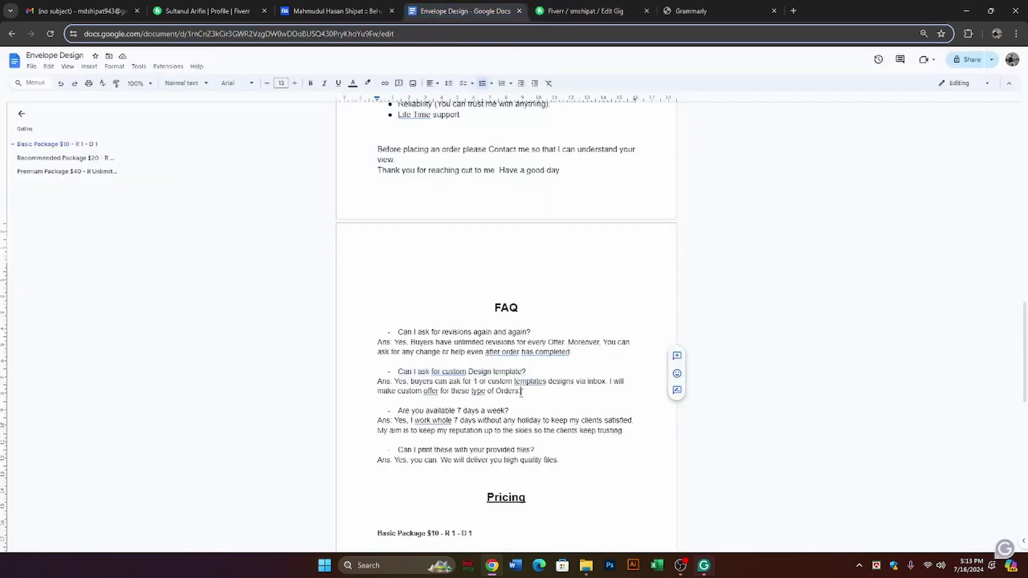
{"action": "left_click_drag", "start_coordinate": [521, 393], "coordinate": [394, 381]}
{"action": "key", "text": "ctrl+c"}
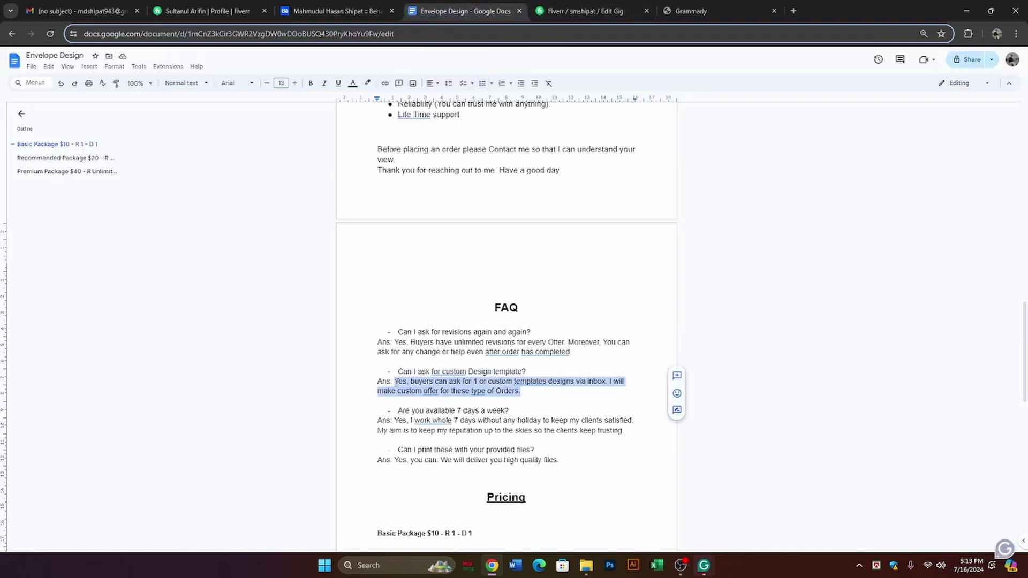
{"action": "left_click", "coordinate": [581, 11]}
{"action": "left_click", "coordinate": [425, 335]}
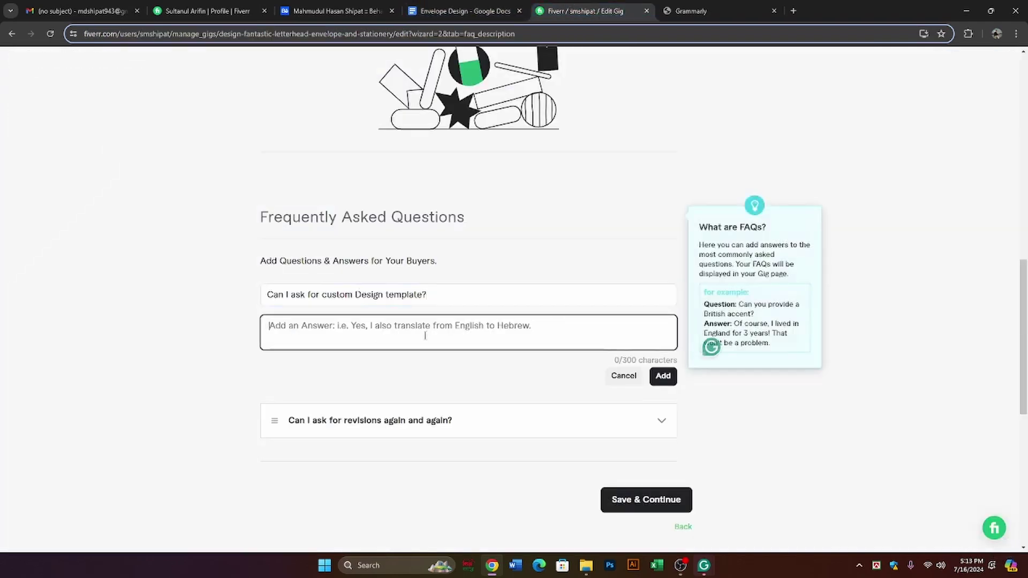
{"action": "key", "text": "ctrl+v"}
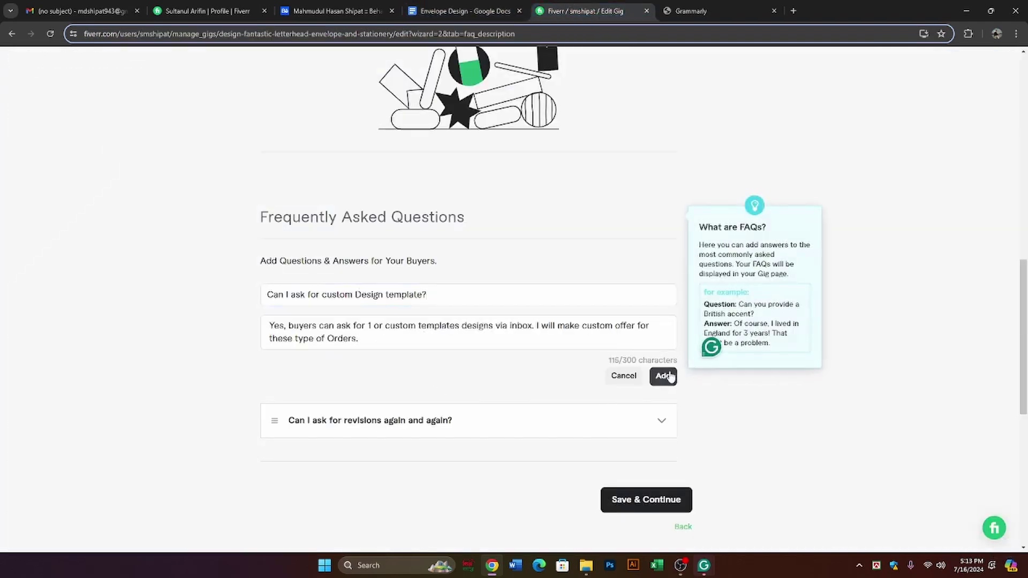
{"action": "left_click", "coordinate": [662, 376]}
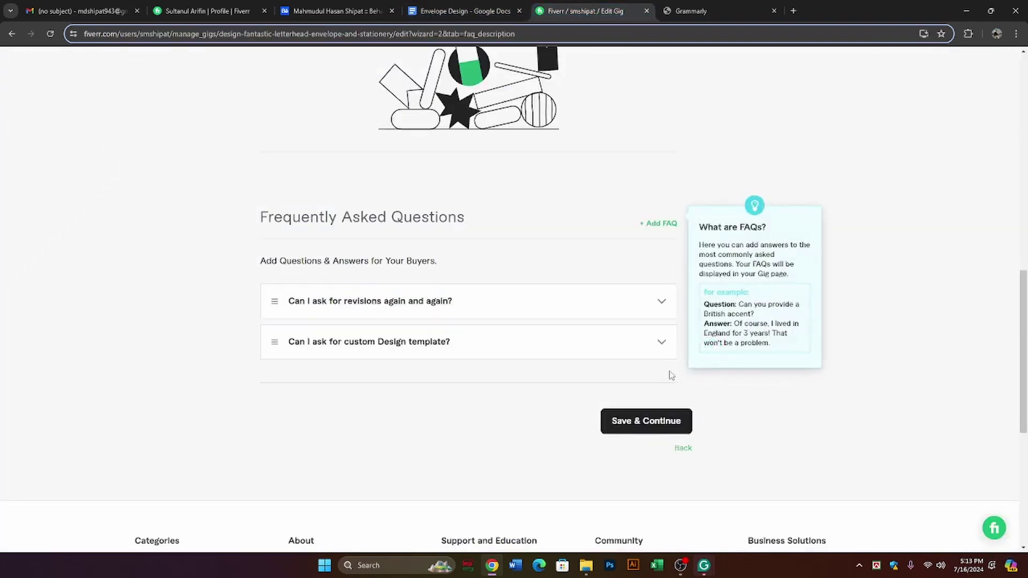
{"action": "left_click", "coordinate": [649, 421]}
- Open a blank buyer requirement question form, then show the Envelope Design document's FAQ section
{"action": "scroll", "coordinate": [645, 421], "scroll_direction": "up", "scroll_amount": 3}
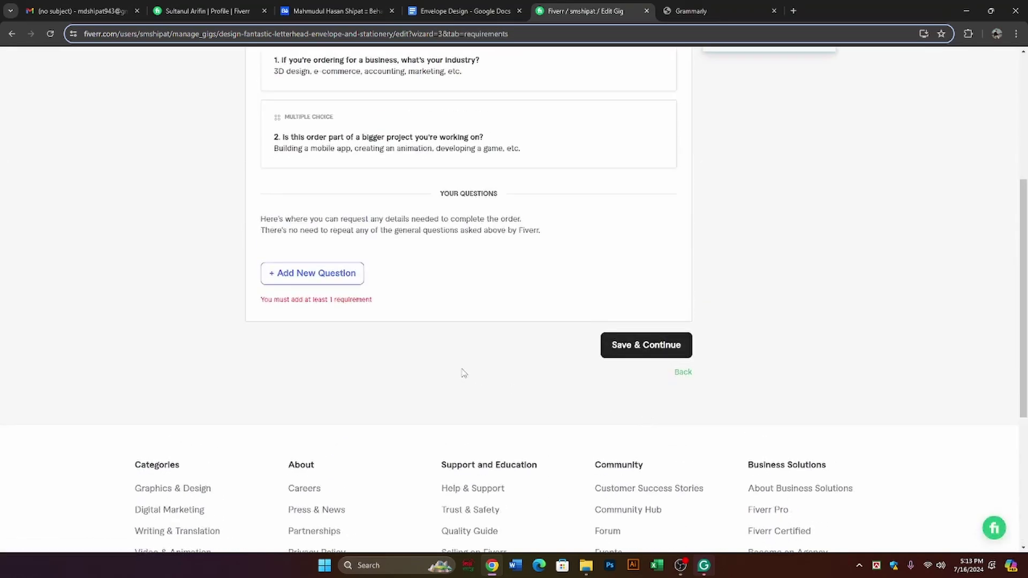
{"action": "scroll", "coordinate": [464, 373], "scroll_direction": "up", "scroll_amount": 5}
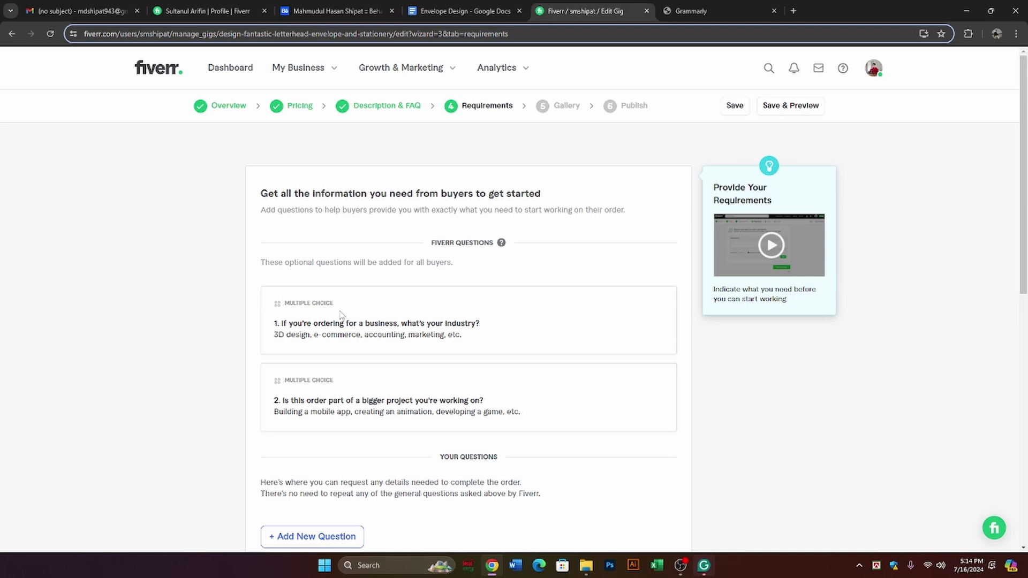
{"action": "scroll", "coordinate": [326, 382], "scroll_direction": "down", "scroll_amount": 3}
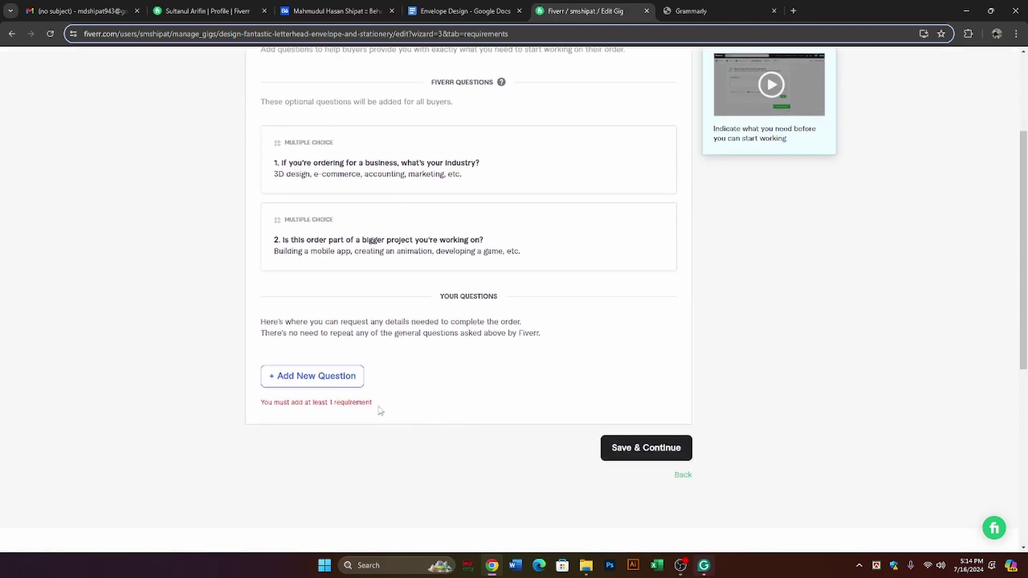
{"action": "left_click", "coordinate": [300, 377]}
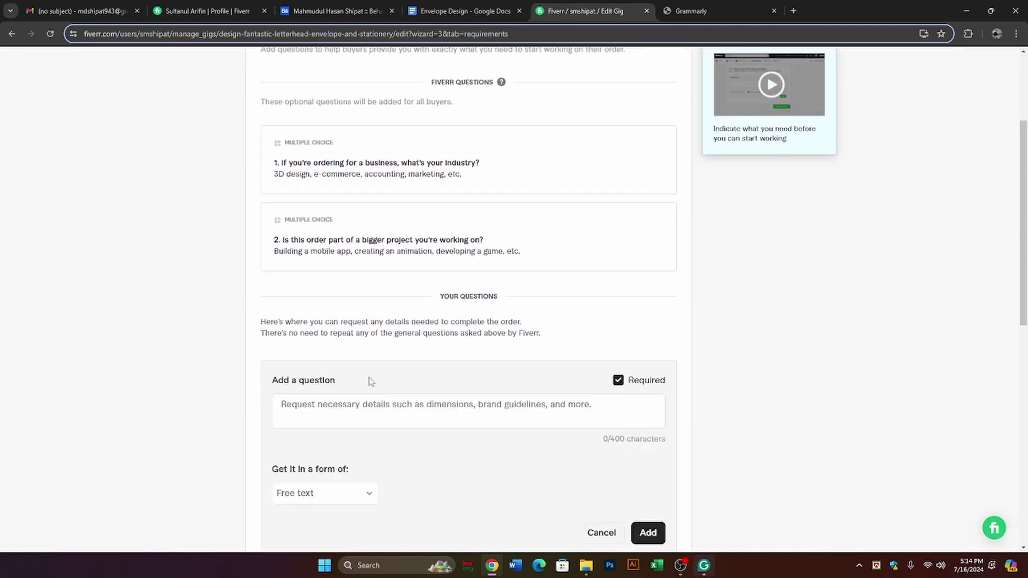
{"action": "scroll", "coordinate": [371, 382], "scroll_direction": "down", "scroll_amount": 1}
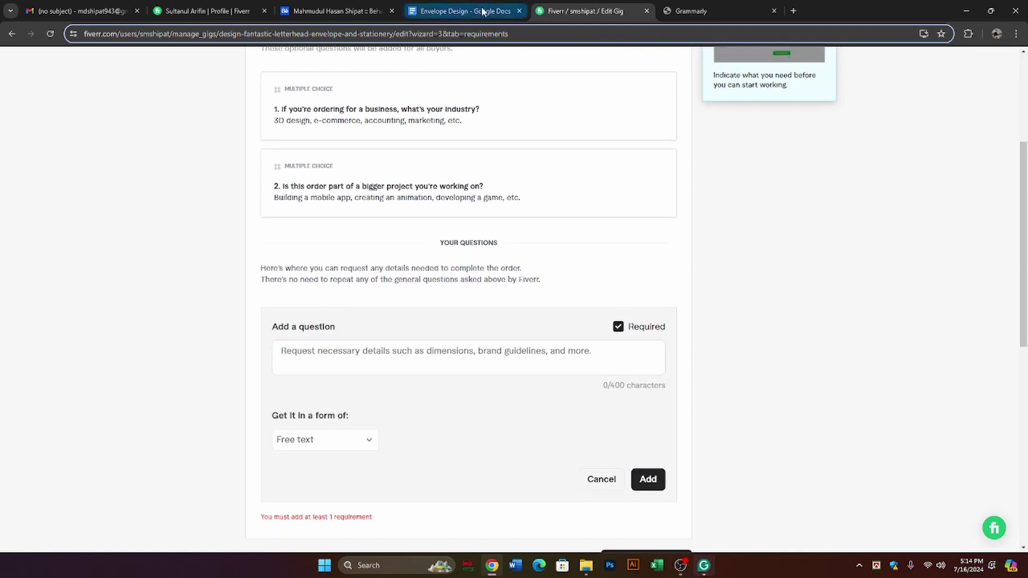
{"action": "left_click", "coordinate": [461, 11]}
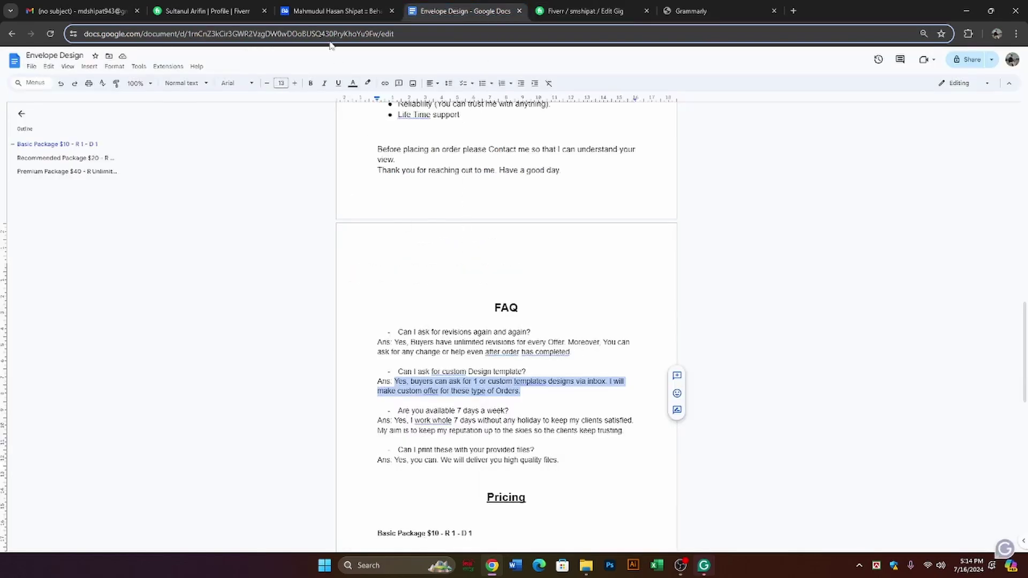
- Copy the 'What do I need From you to start?' question from another seller's profile FAQ
{"action": "left_click", "coordinate": [201, 11]}
{"action": "scroll", "coordinate": [270, 353], "scroll_direction": "down", "scroll_amount": 3}
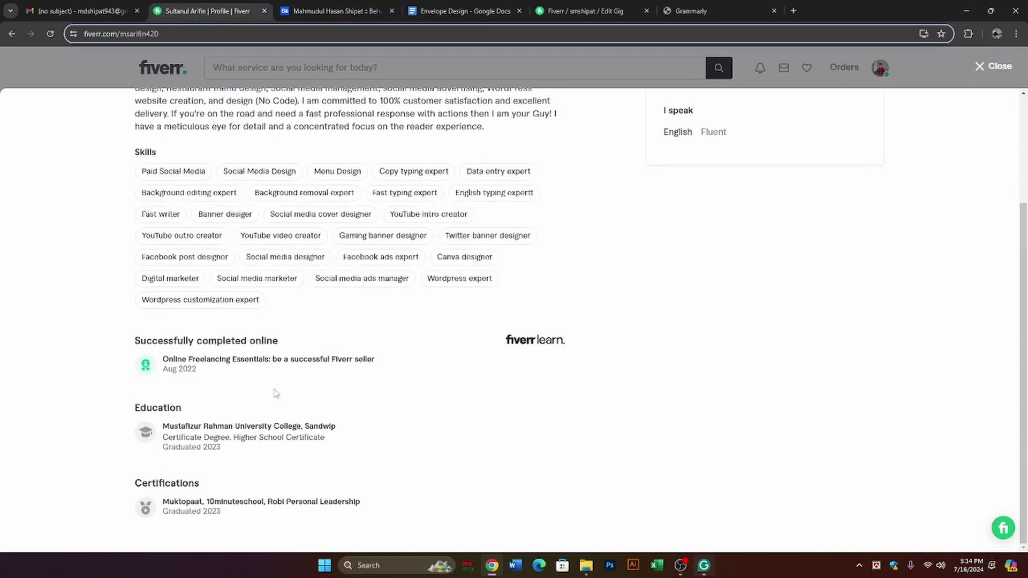
{"action": "scroll", "coordinate": [276, 394], "scroll_direction": "up", "scroll_amount": 3}
{"action": "left_click", "coordinate": [984, 66]}
{"action": "scroll", "coordinate": [354, 330], "scroll_direction": "down", "scroll_amount": 1}
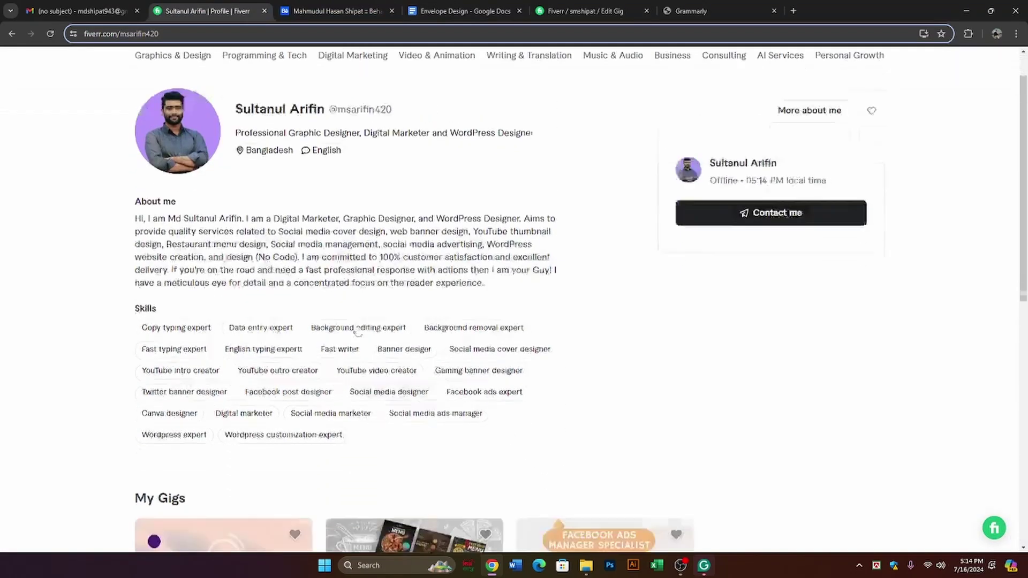
{"action": "scroll", "coordinate": [330, 417], "scroll_direction": "down", "scroll_amount": 1}
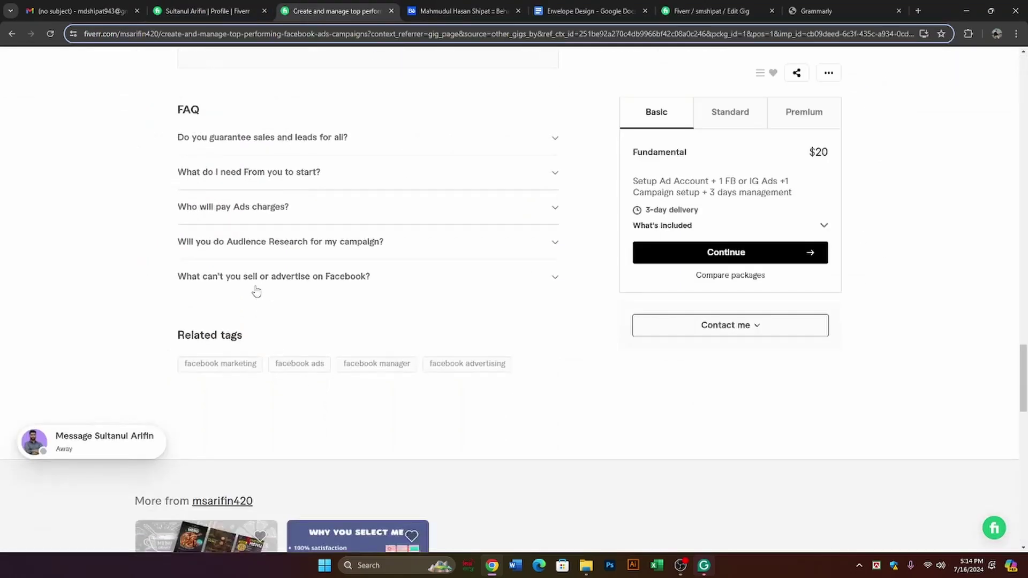
{"action": "scroll", "coordinate": [255, 292], "scroll_direction": "up", "scroll_amount": 1}
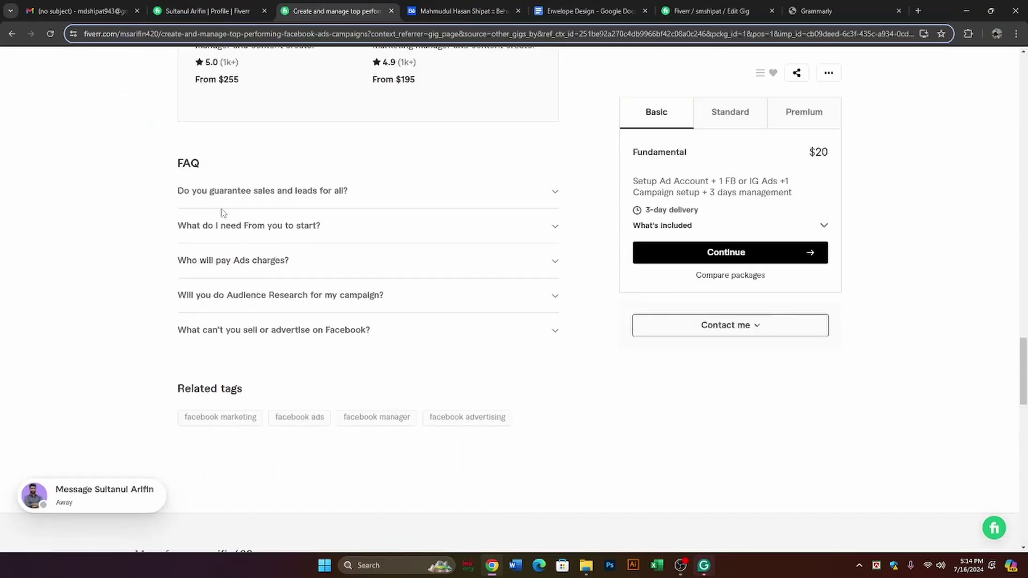
{"action": "left_click", "coordinate": [294, 227]}
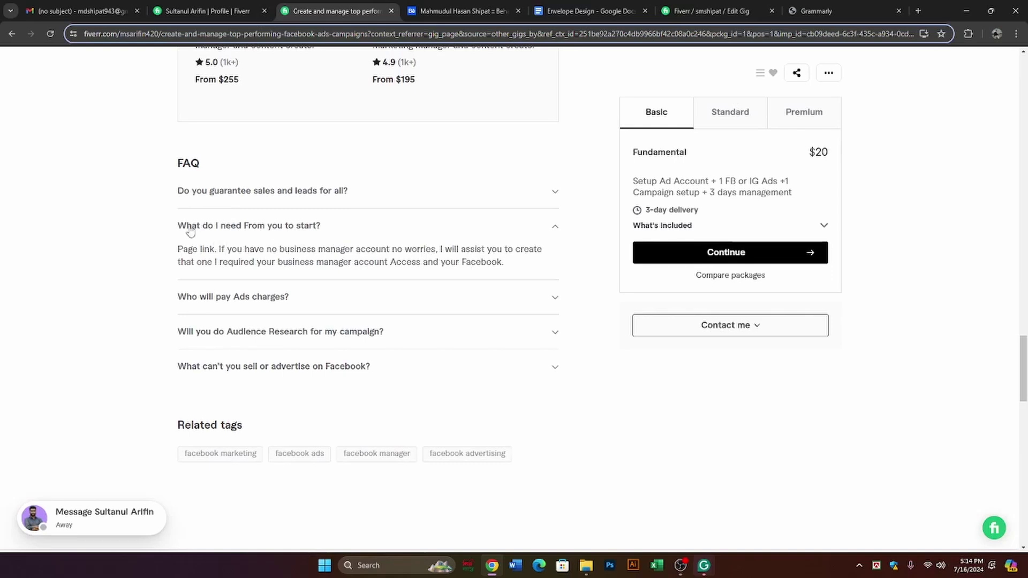
{"action": "left_click_drag", "start_coordinate": [175, 226], "coordinate": [306, 229]}
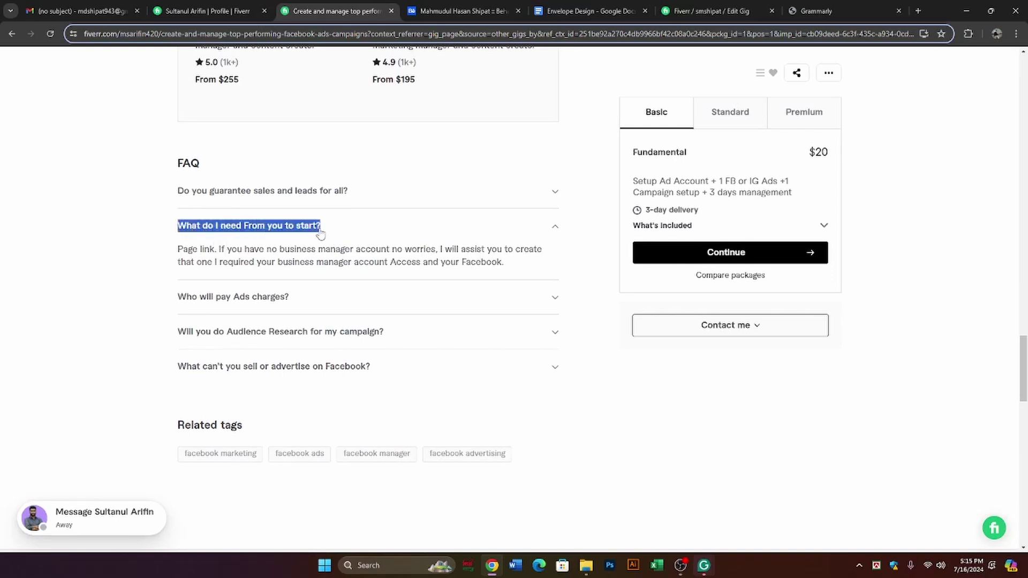
- Paste the copied question into the requirement field, leaving the answer format unchanged
{"action": "left_click", "coordinate": [578, 10]}
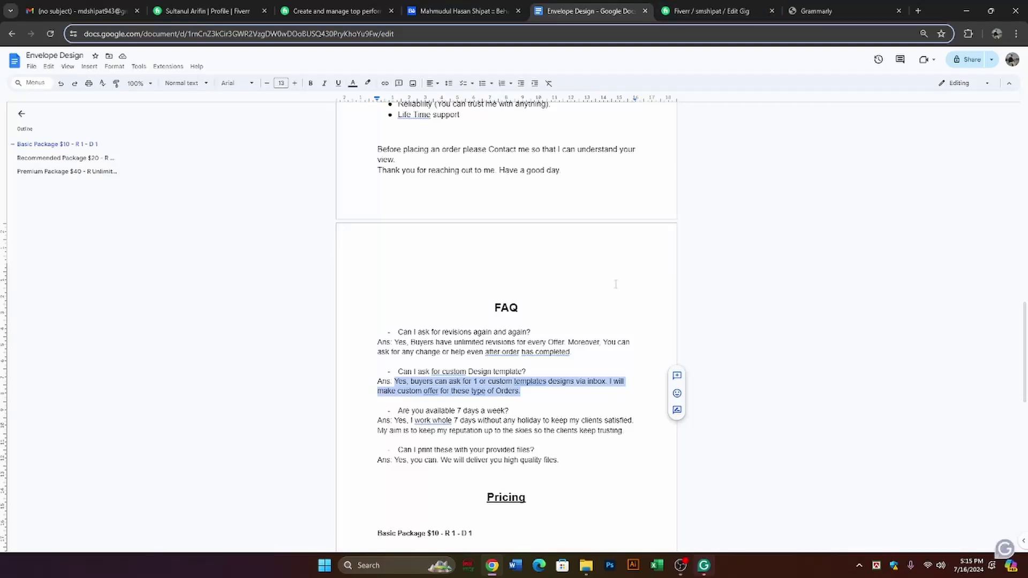
{"action": "left_click", "coordinate": [698, 11]}
{"action": "left_click", "coordinate": [334, 367]}
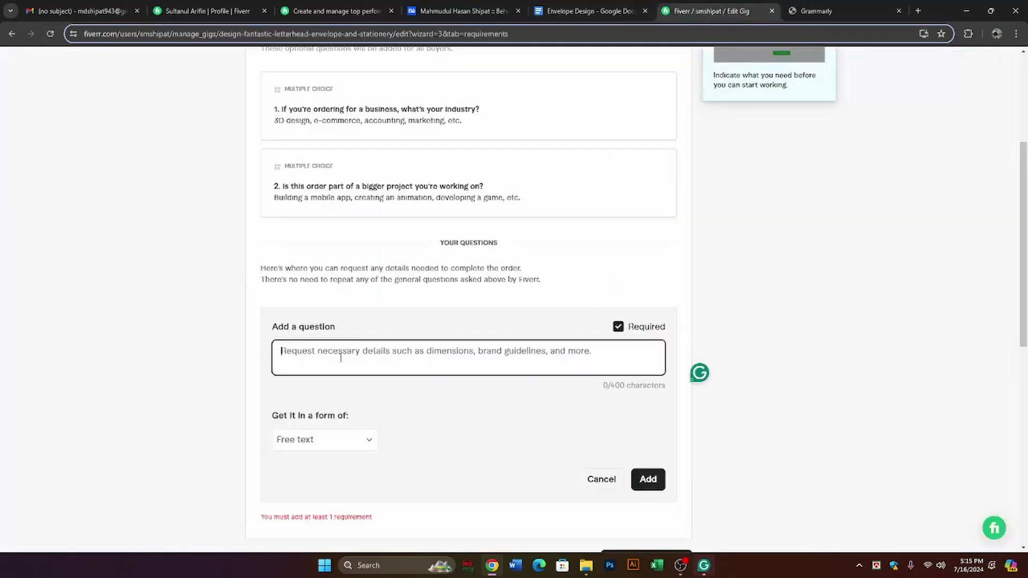
{"action": "type", "text": "What do I need From you to start?"}
{"action": "left_click", "coordinate": [353, 446]}
{"action": "left_click", "coordinate": [409, 415]}
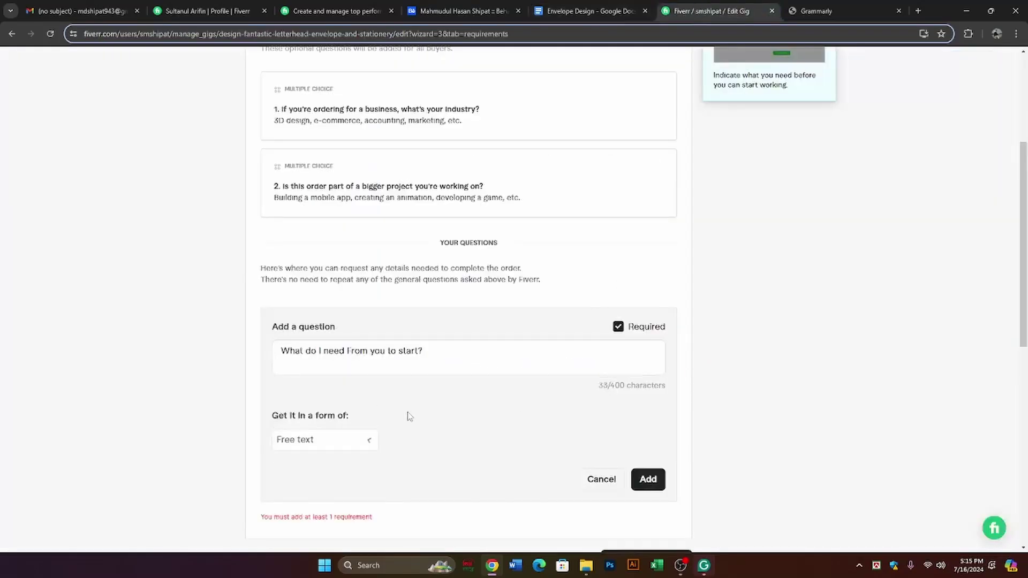
- Browse the other seller's Facebook ads gig for reference
{"action": "left_click", "coordinate": [579, 11]}
{"action": "left_click", "coordinate": [209, 10]}
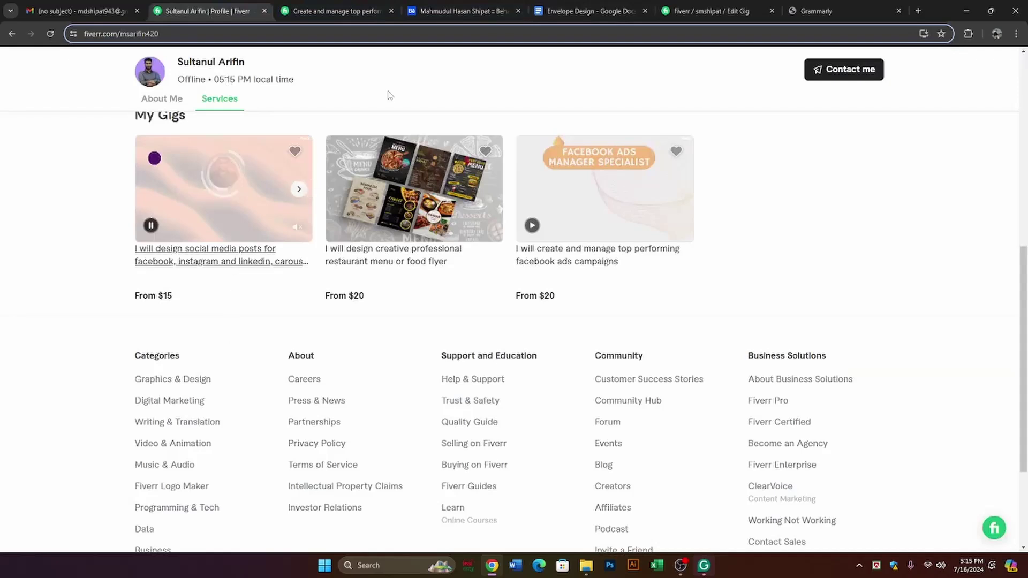
{"action": "left_click", "coordinate": [335, 11]}
{"action": "scroll", "coordinate": [344, 425], "scroll_direction": "down", "scroll_amount": 3}
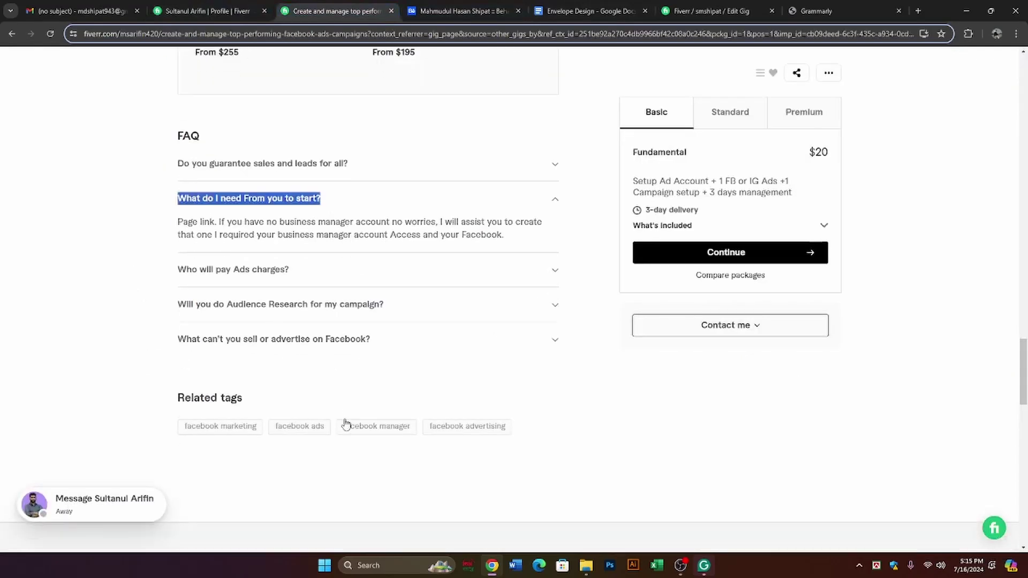
{"action": "scroll", "coordinate": [344, 426], "scroll_direction": "up", "scroll_amount": 1}
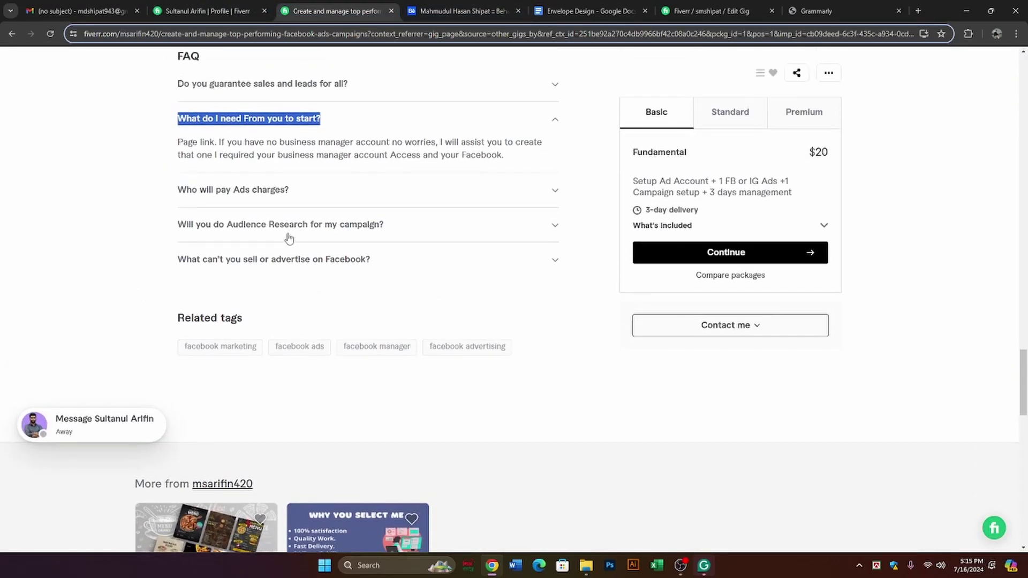
{"action": "scroll", "coordinate": [252, 251], "scroll_direction": "up", "scroll_amount": 1}
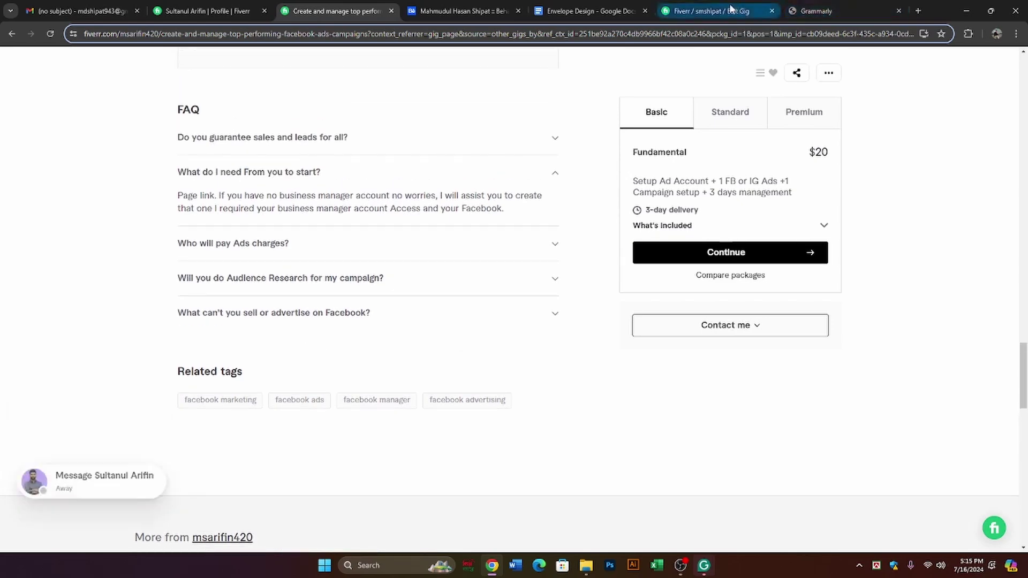
- Replace the question with 'I need to started', fixing the misspelling via suggestions
{"action": "left_click", "coordinate": [712, 11]}
{"action": "left_click_drag", "start_coordinate": [426, 352], "coordinate": [136, 370]}
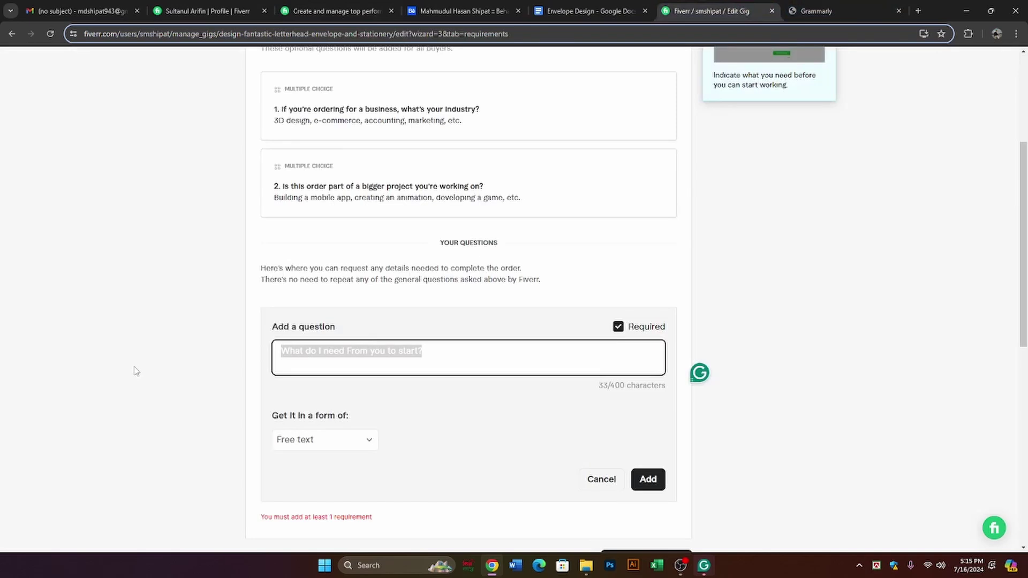
{"action": "type", "text": "I need"}
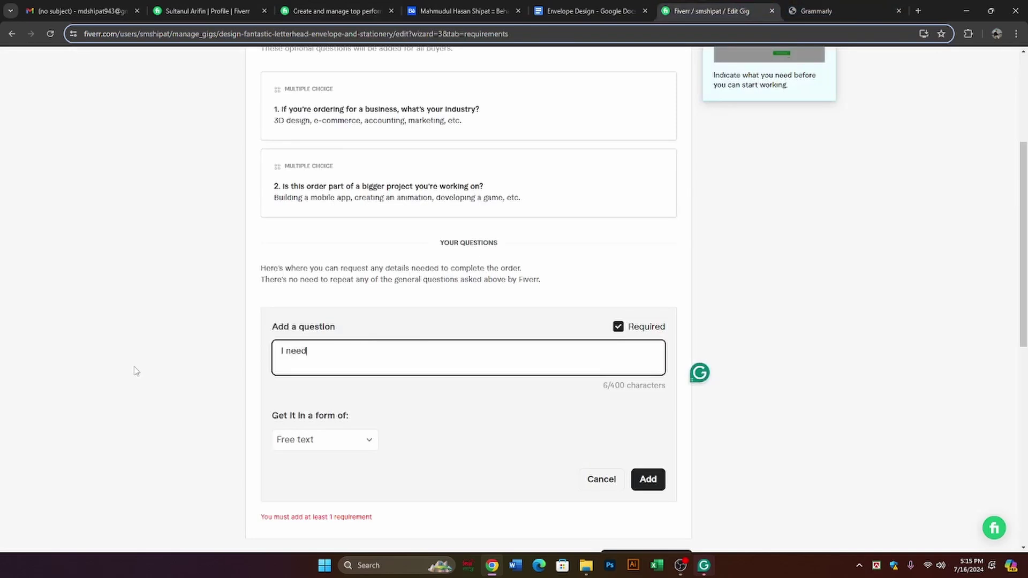
{"action": "type", "text": " to strarted"}
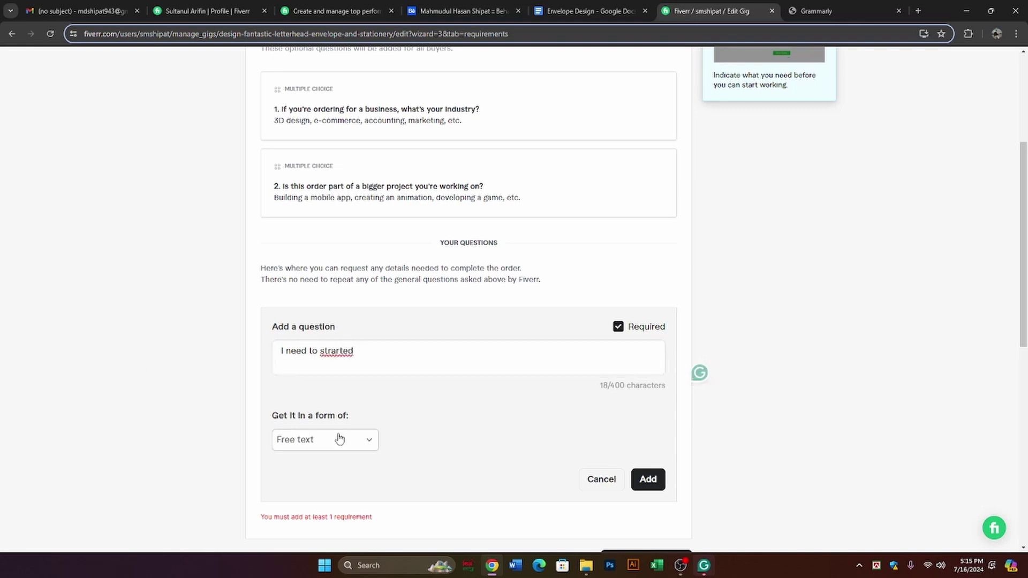
{"action": "left_click", "coordinate": [338, 438]}
{"action": "right_click", "coordinate": [337, 352]}
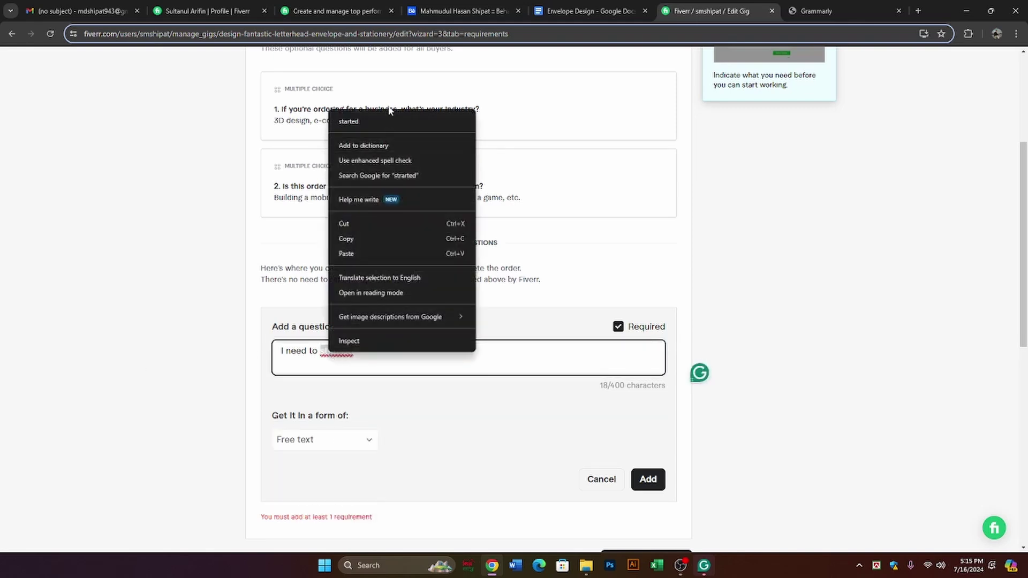
{"action": "left_click", "coordinate": [343, 120]}
- Try Attachment, revert the answer format to Free text, and uncheck Required
{"action": "left_click", "coordinate": [342, 440]}
{"action": "scroll", "coordinate": [425, 442], "scroll_direction": "down", "scroll_amount": 1}
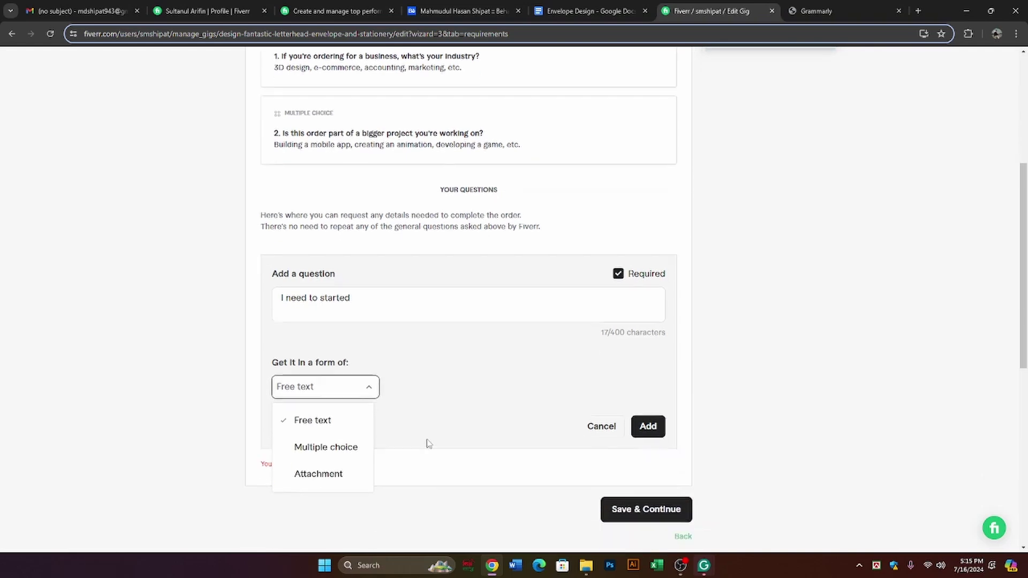
{"action": "left_click", "coordinate": [316, 484]}
{"action": "left_click", "coordinate": [356, 385]}
{"action": "left_click", "coordinate": [333, 421]}
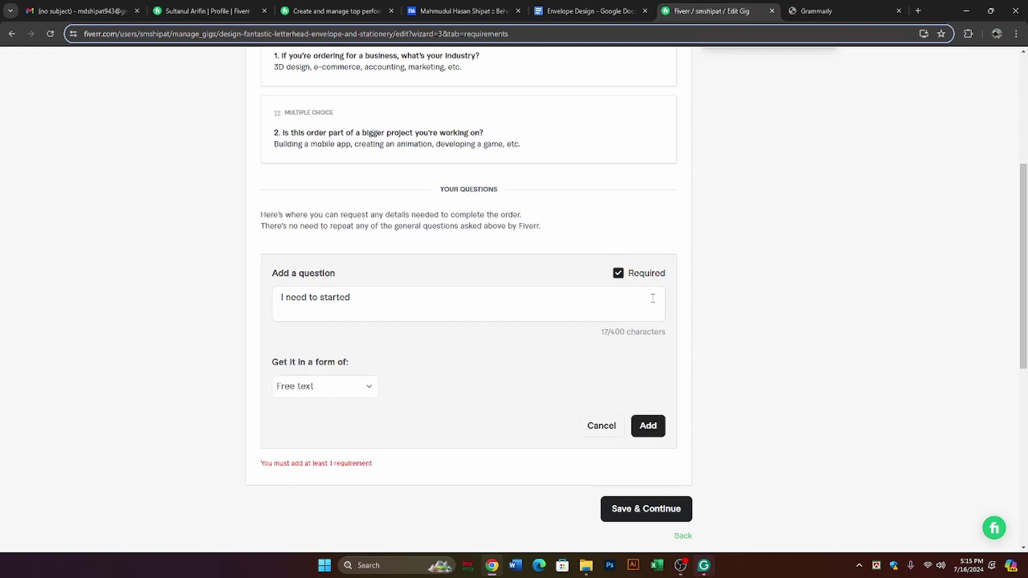
{"action": "left_click", "coordinate": [619, 274]}
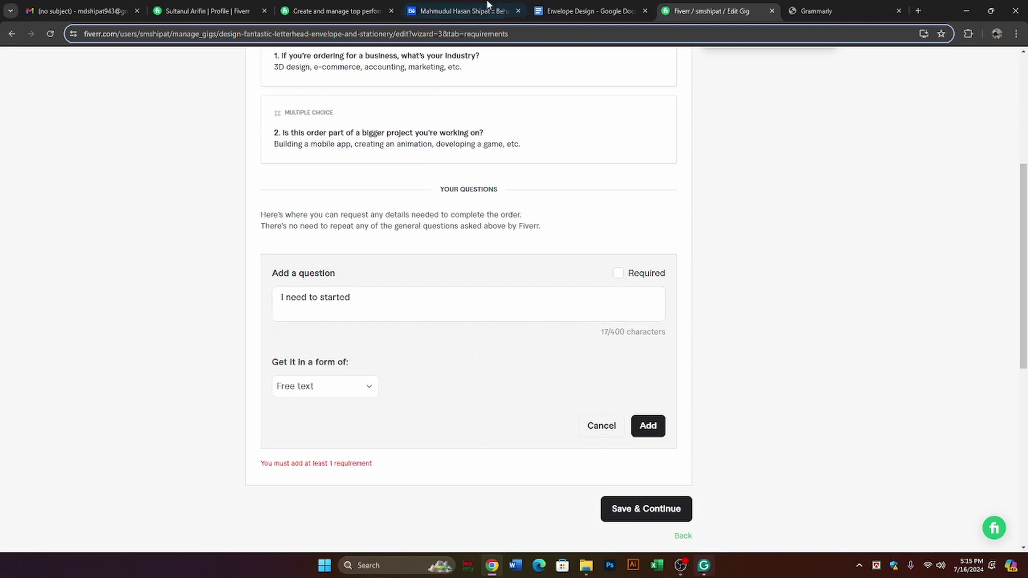
- Review the Facebook ads gig's 'What can't you sell or advertise on Facebook?' FAQ
{"action": "left_click", "coordinate": [321, 11]}
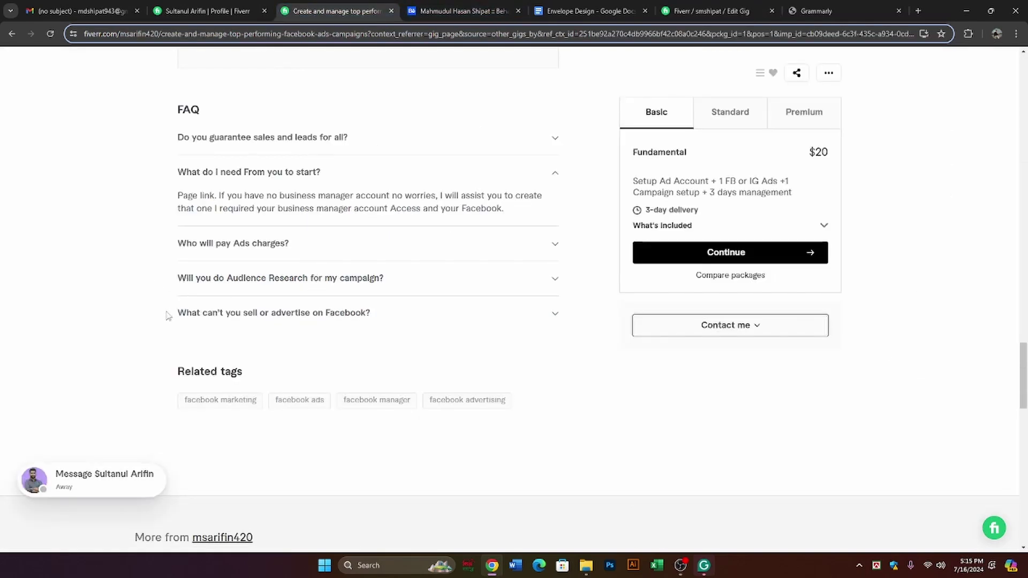
{"action": "scroll", "coordinate": [182, 332], "scroll_direction": "down", "scroll_amount": 2}
{"action": "scroll", "coordinate": [135, 357], "scroll_direction": "up", "scroll_amount": 2}
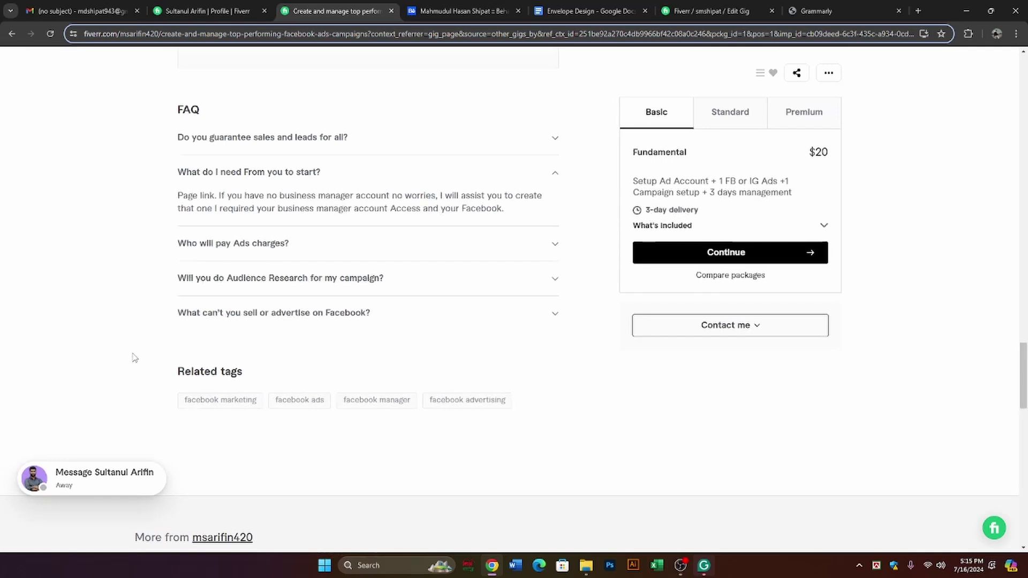
{"action": "left_click", "coordinate": [206, 319]}
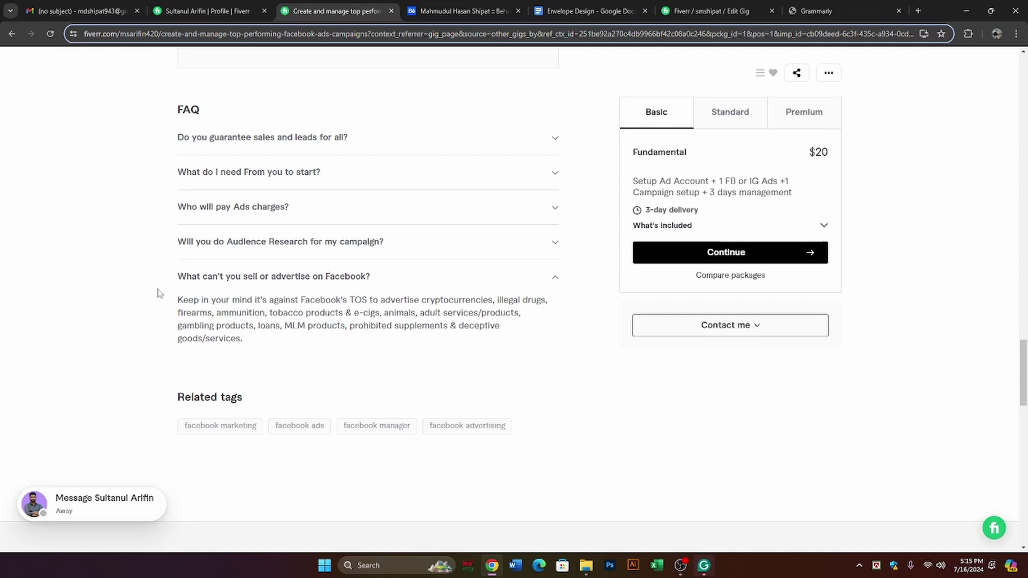
{"action": "left_click", "coordinate": [544, 275]}
{"action": "left_click", "coordinate": [739, 11]}
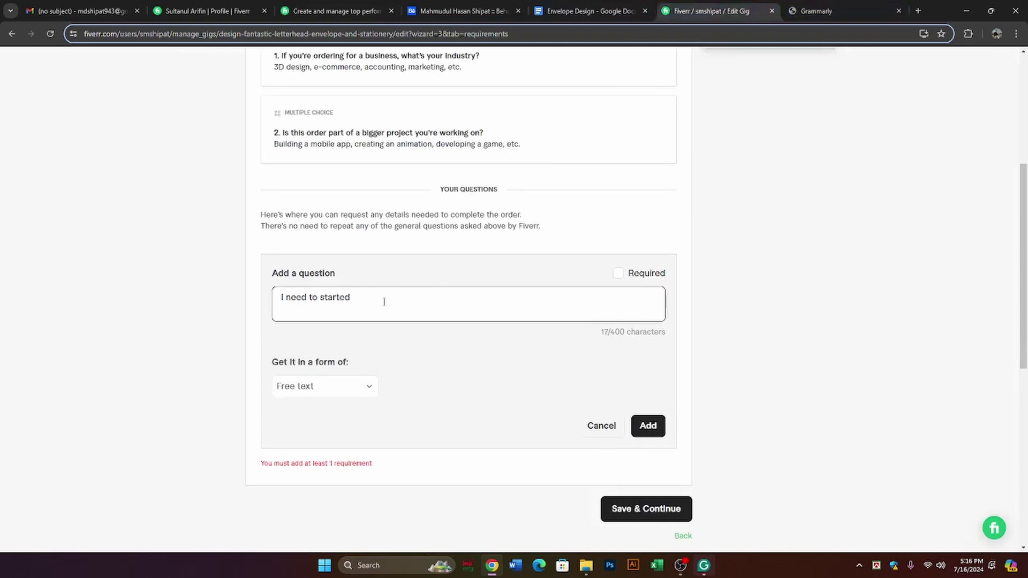
- Make the question required, reword it to 'I need Logo' with Attachment format, and add it
{"action": "left_click", "coordinate": [618, 273]}
{"action": "left_click", "coordinate": [512, 303]}
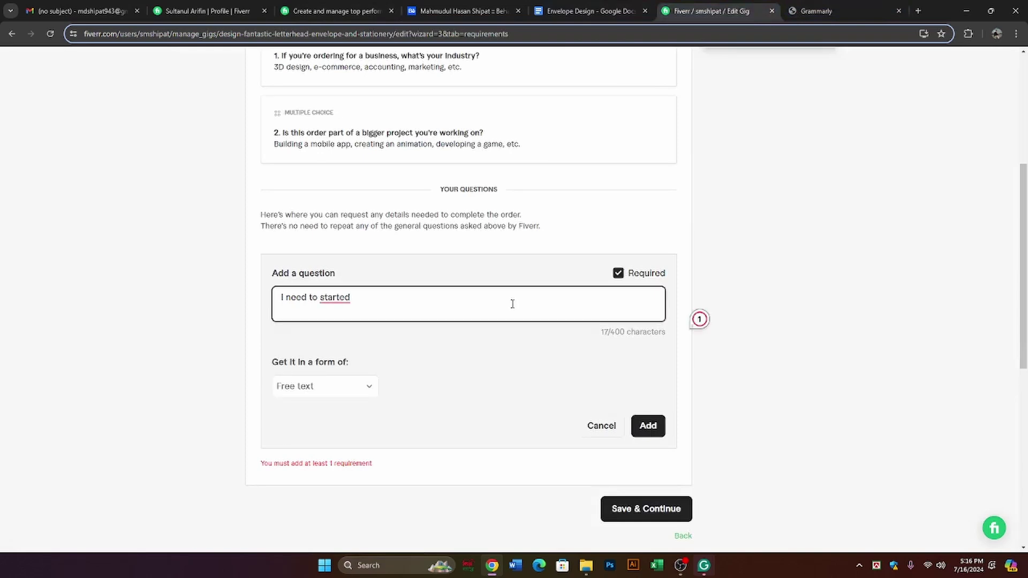
{"action": "left_click_drag", "start_coordinate": [424, 315], "coordinate": [282, 316]}
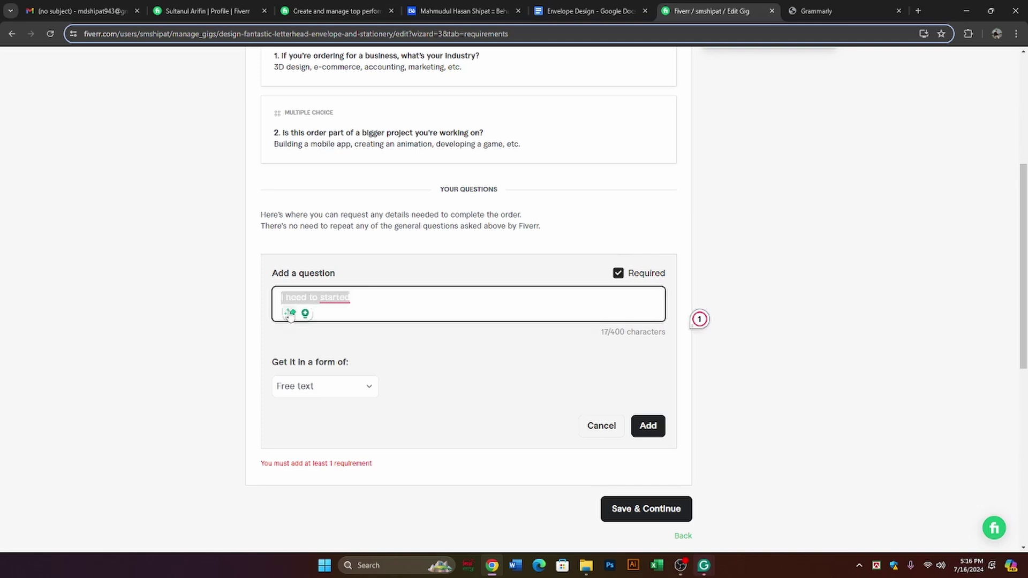
{"action": "type", "text": "I need "}
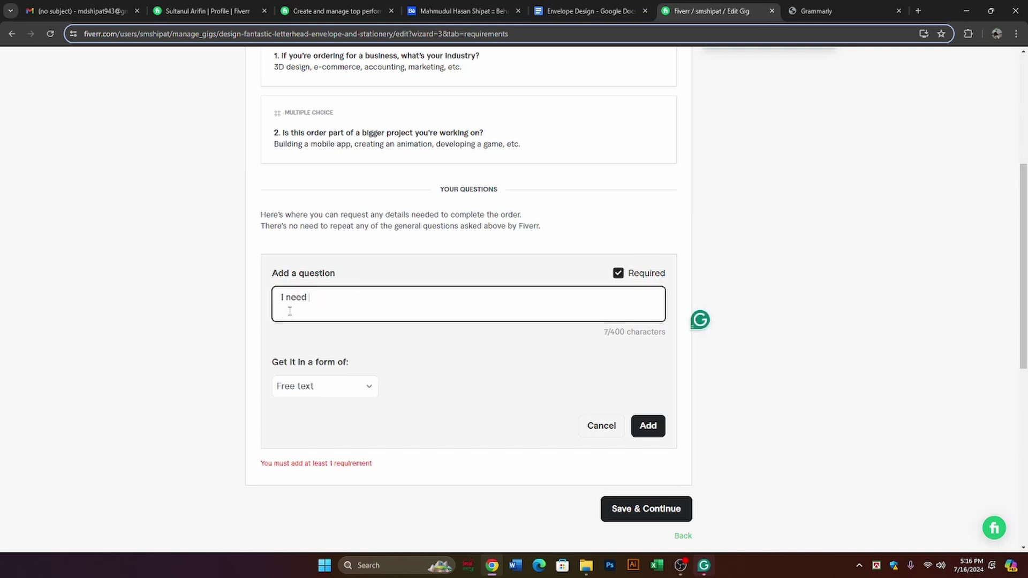
{"action": "type", "text": "Logo, Name"}
{"action": "key", "text": "BackSpace"}
{"action": "key", "text": "BackSpace"}
{"action": "key", "text": "BackSpace"}
{"action": "key", "text": "BackSpace"}
{"action": "key", "text": "BackSpace"}
{"action": "key", "text": "BackSpace"}
{"action": "key", "text": "BackSpace"}
{"action": "key", "text": "BackSpace"}
{"action": "key", "text": "BackSpace"}
{"action": "key", "text": "BackSpace"}
{"action": "key", "text": "BackSpace"}
{"action": "key", "text": "BackSpace"}
{"action": "key", "text": "BackSpace"}
{"action": "key", "text": "BackSpace"}
{"action": "key", "text": "BackSpace"}
{"action": "key", "text": "BackSpace"}
{"action": "key", "text": "BackSpace"}
{"action": "key", "text": "BackSpace"}
{"action": "key", "text": "BackSpace"}
{"action": "type", "text": "I"}
{"action": "left_click", "coordinate": [332, 385]}
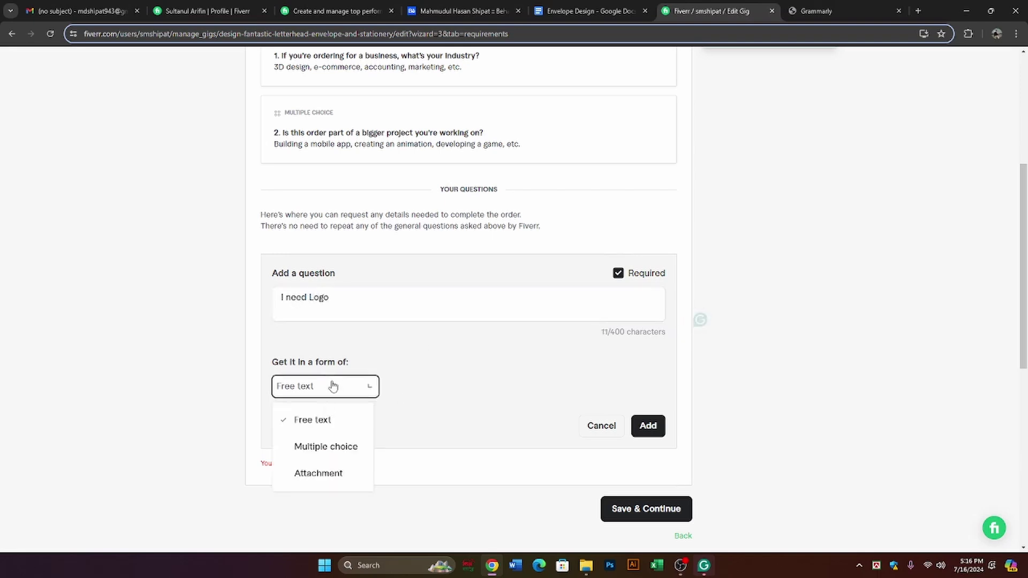
{"action": "left_click", "coordinate": [322, 475]}
{"action": "left_click", "coordinate": [648, 427]}
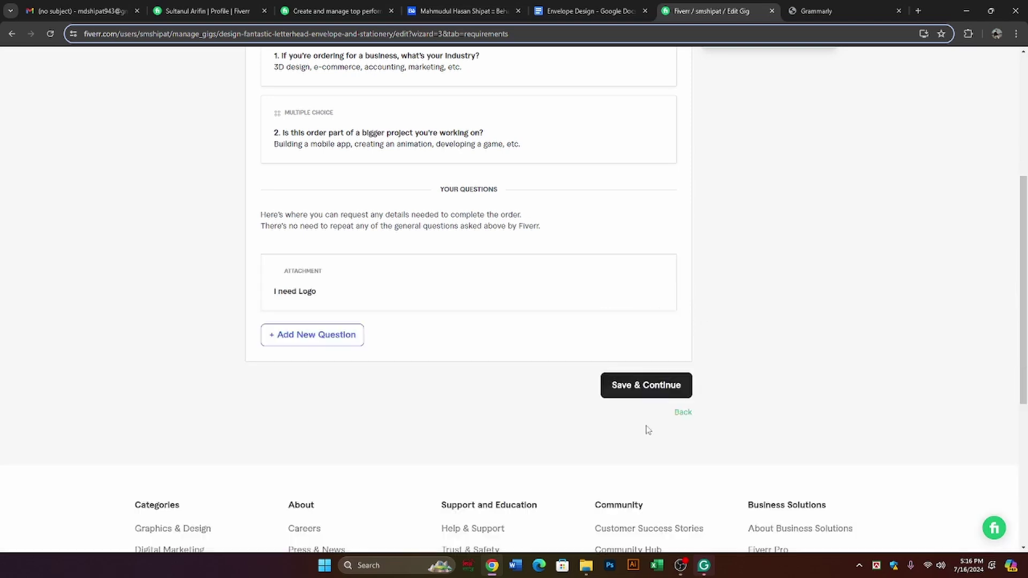
- Add a Free text 'Company Name' question and save the requirements
{"action": "left_click", "coordinate": [291, 341]}
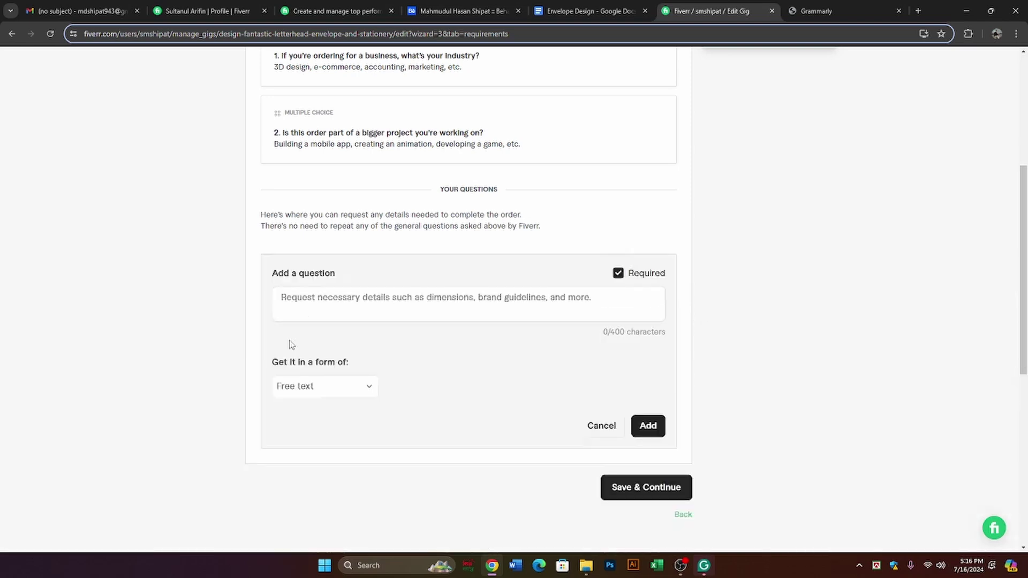
{"action": "left_click", "coordinate": [328, 307]}
{"action": "type", "text": "I "}
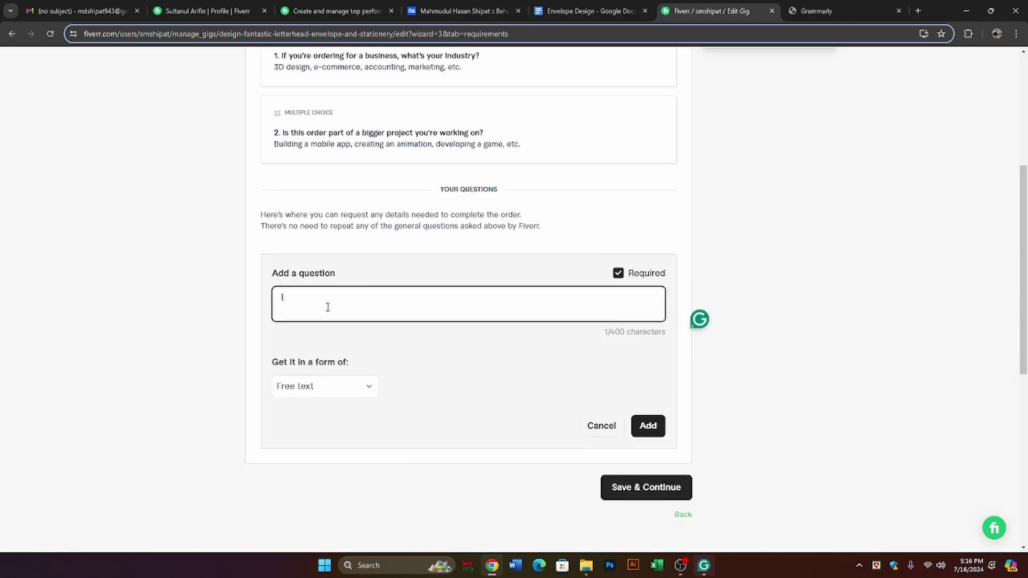
{"action": "type", "text": "need"}
{"action": "key", "text": "BackSpace"}
{"action": "key", "text": "BackSpace"}
{"action": "key", "text": "BackSpace"}
{"action": "key", "text": "BackSpace"}
{"action": "key", "text": "BackSpace"}
{"action": "key", "text": "BackSpace"}
{"action": "type", "text": "We"}
{"action": "key", "text": "BackSpace"}
{"action": "key", "text": "BackSpace"}
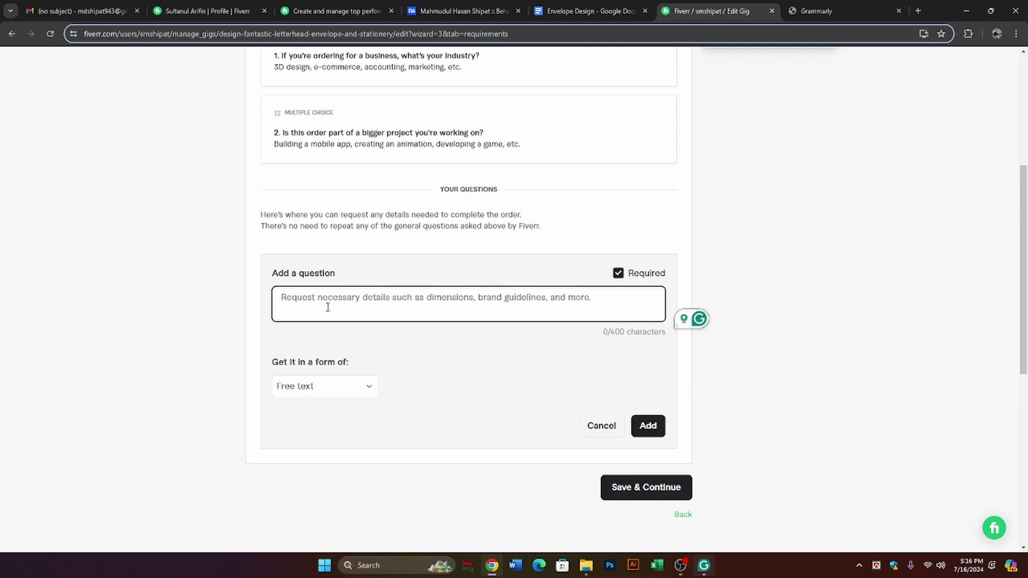
{"action": "type", "text": "Com"}
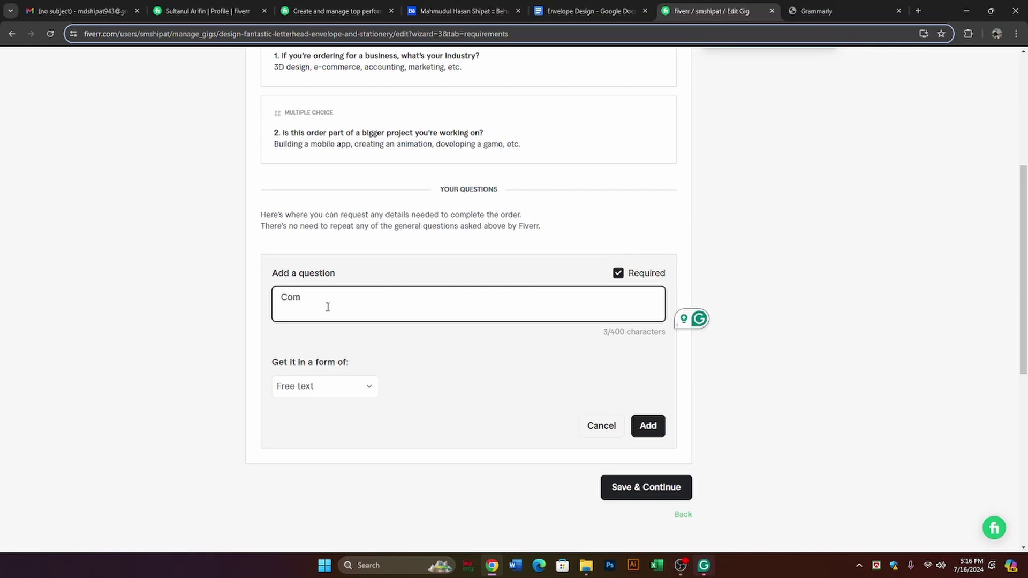
{"action": "type", "text": "pany Na"}
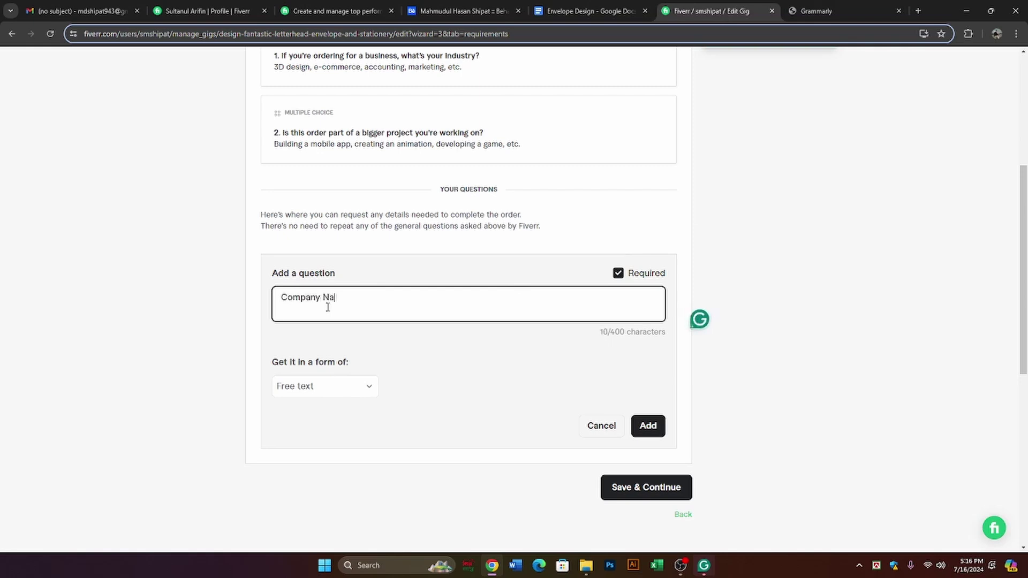
{"action": "type", "text": "me"}
{"action": "left_click", "coordinate": [317, 383]}
{"action": "left_click", "coordinate": [317, 384]}
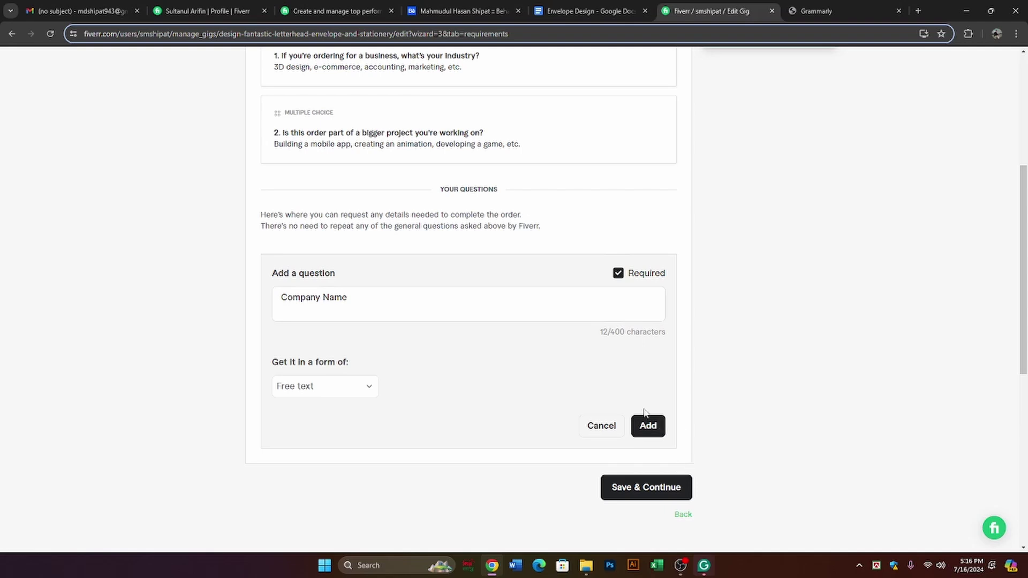
{"action": "left_click", "coordinate": [649, 425]}
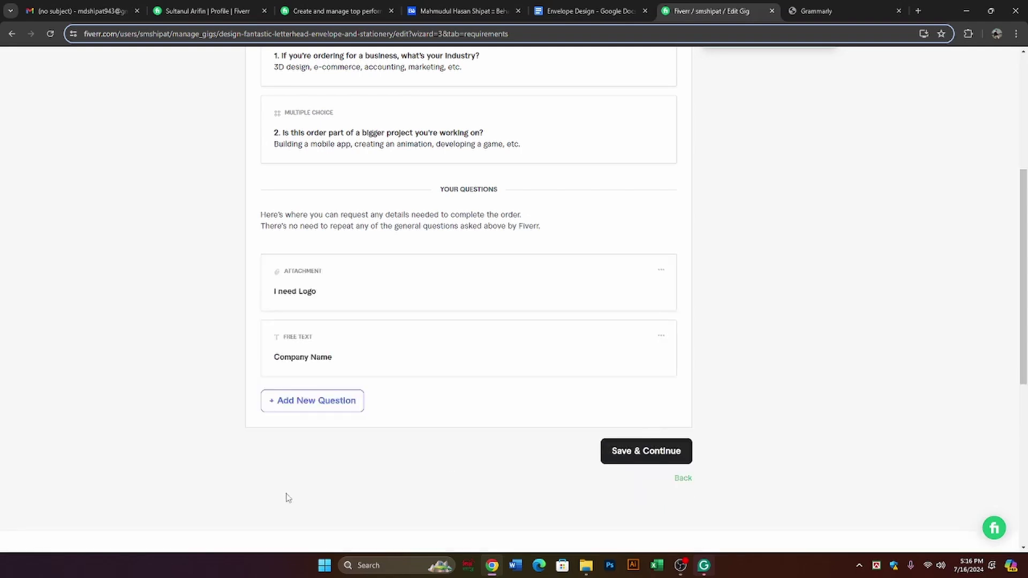
{"action": "left_click", "coordinate": [638, 446]}
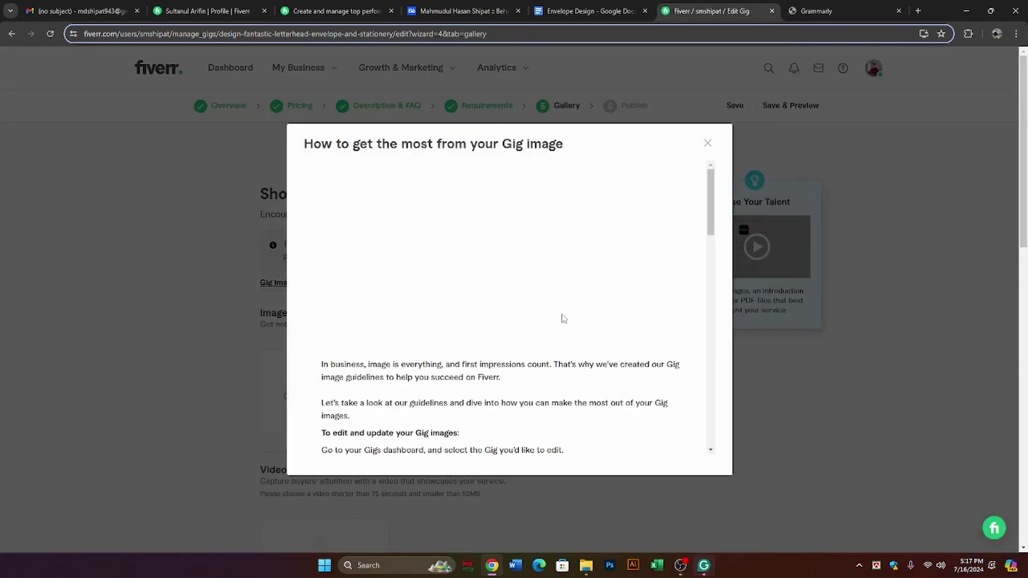
- Dismiss the image guidelines popup and review the Gallery's image, video and PDF sections
{"action": "scroll", "coordinate": [589, 353], "scroll_direction": "down", "scroll_amount": 20}
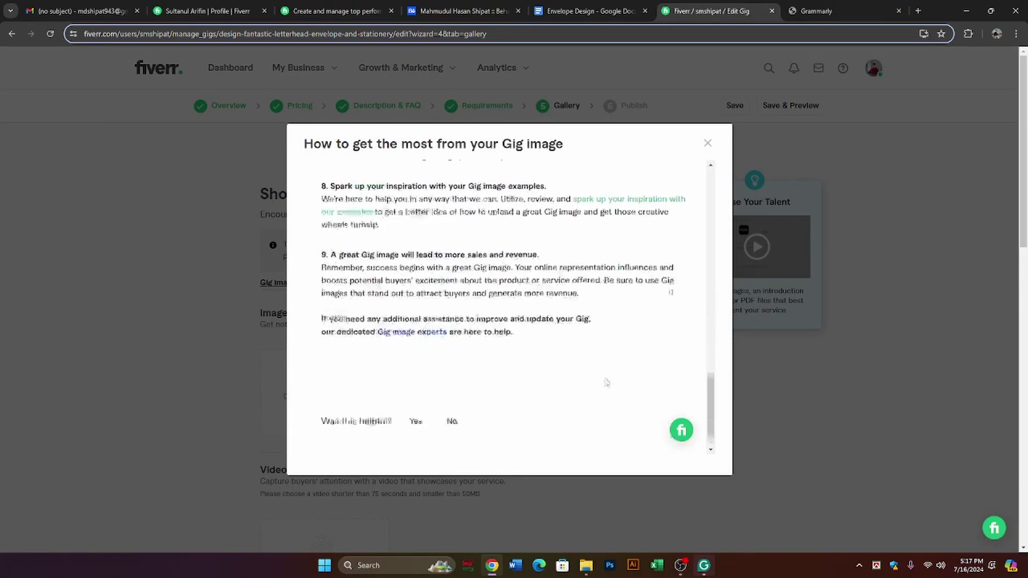
{"action": "left_click", "coordinate": [706, 144]}
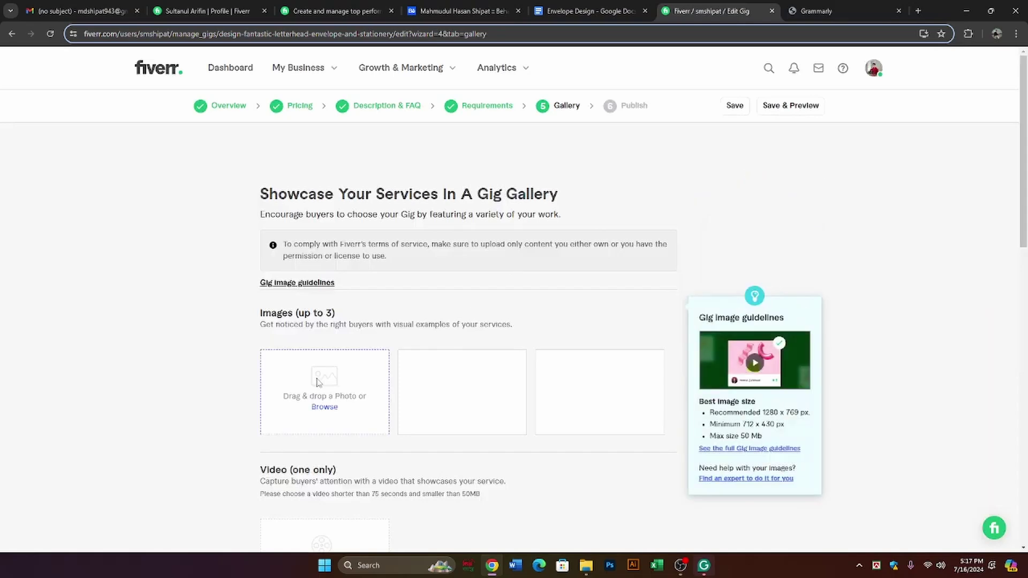
{"action": "scroll", "coordinate": [481, 373], "scroll_direction": "down", "scroll_amount": 1}
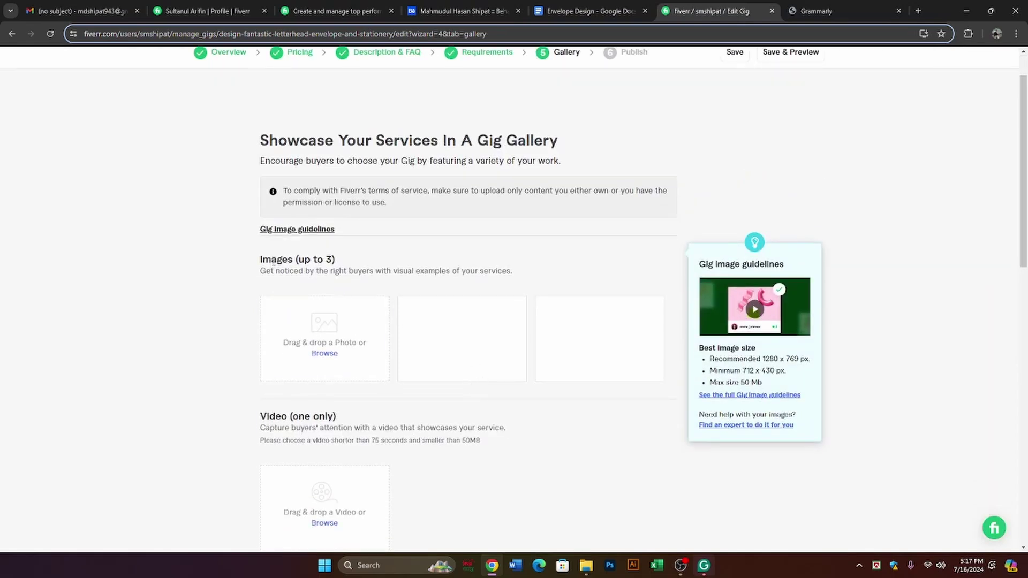
{"action": "left_click_drag", "start_coordinate": [328, 266], "coordinate": [270, 262]}
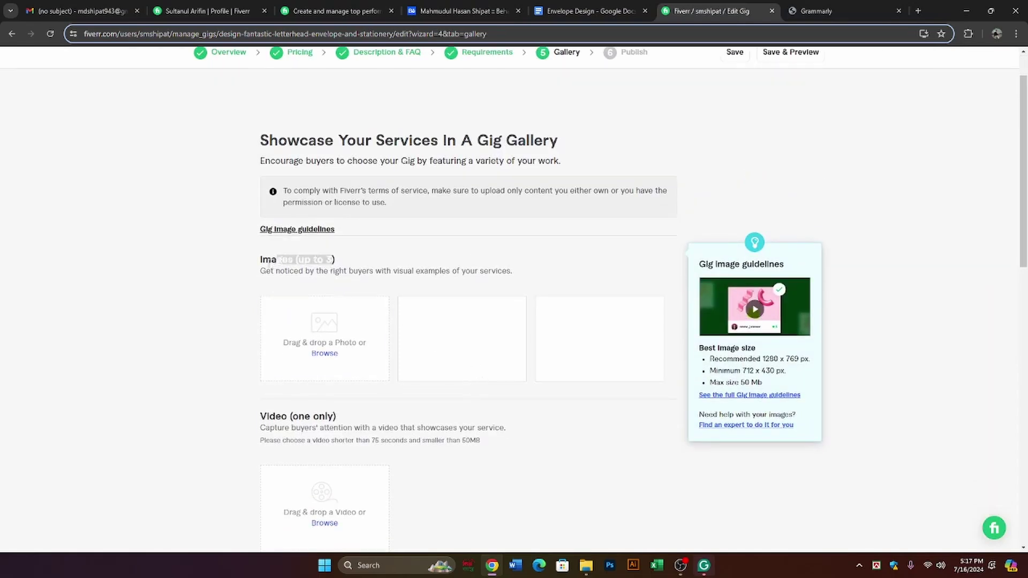
{"action": "left_click", "coordinate": [296, 261]}
{"action": "scroll", "coordinate": [288, 260], "scroll_direction": "down", "scroll_amount": 3}
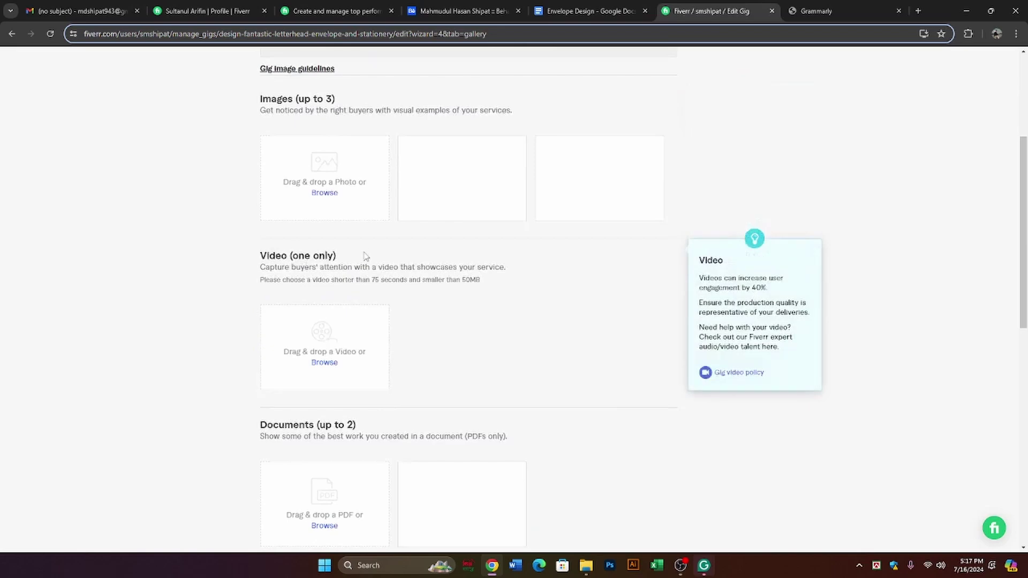
{"action": "scroll", "coordinate": [364, 256], "scroll_direction": "down", "scroll_amount": 2}
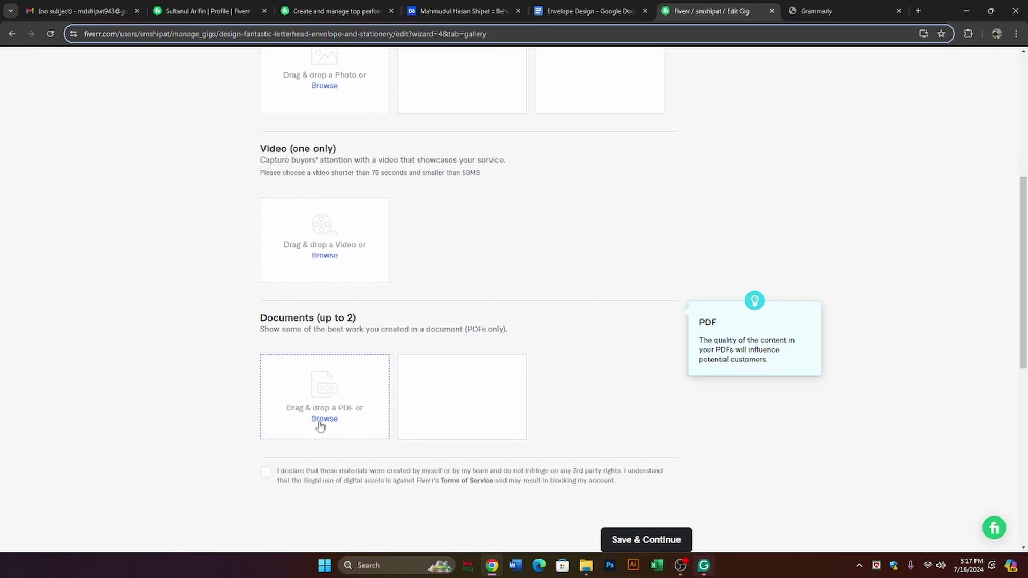
{"action": "scroll", "coordinate": [344, 406], "scroll_direction": "up", "scroll_amount": 2}
{"action": "scroll", "coordinate": [337, 356], "scroll_direction": "up", "scroll_amount": 3}
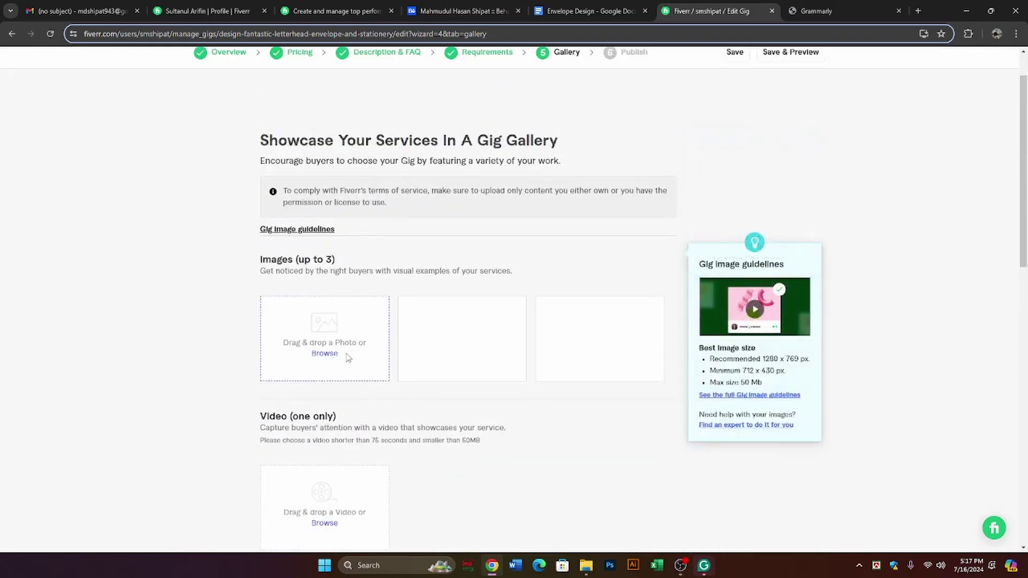
- Upload GIG 01, GIG 02 and GIG 03 from Documents > shipat > envelope into the three gallery slots
{"action": "left_click", "coordinate": [323, 354]}
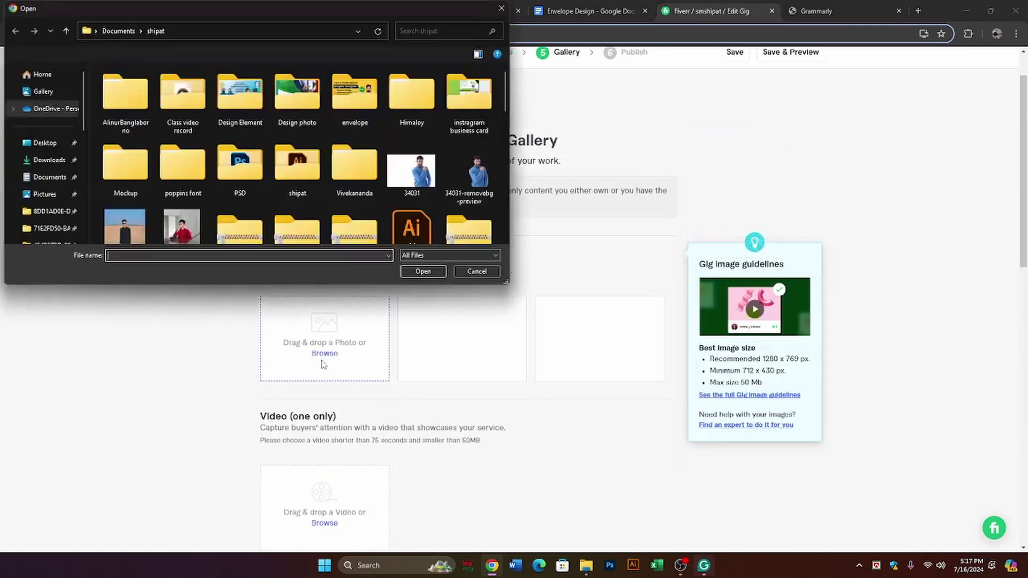
{"action": "left_click", "coordinate": [48, 177]}
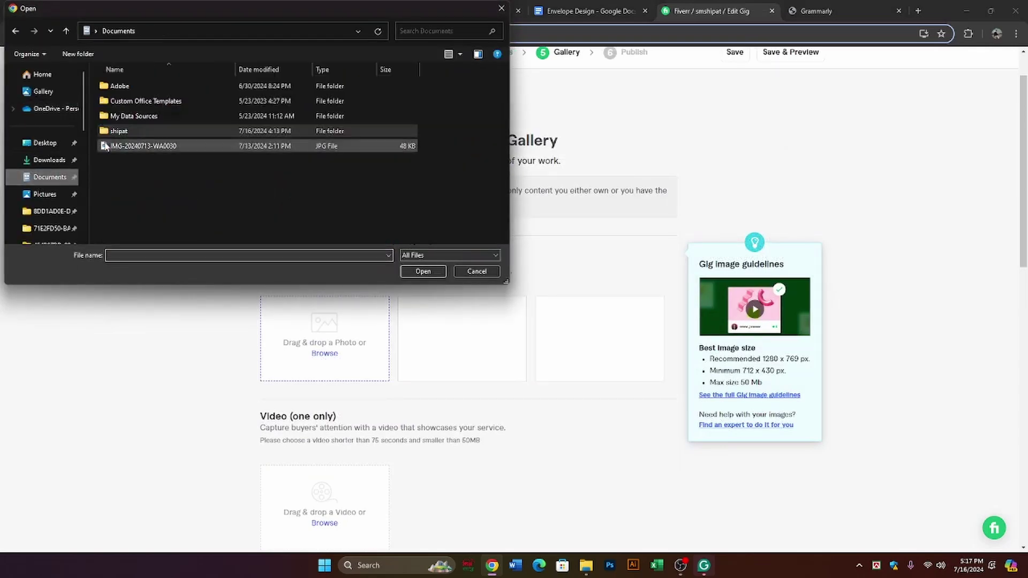
{"action": "double_click", "coordinate": [143, 134]}
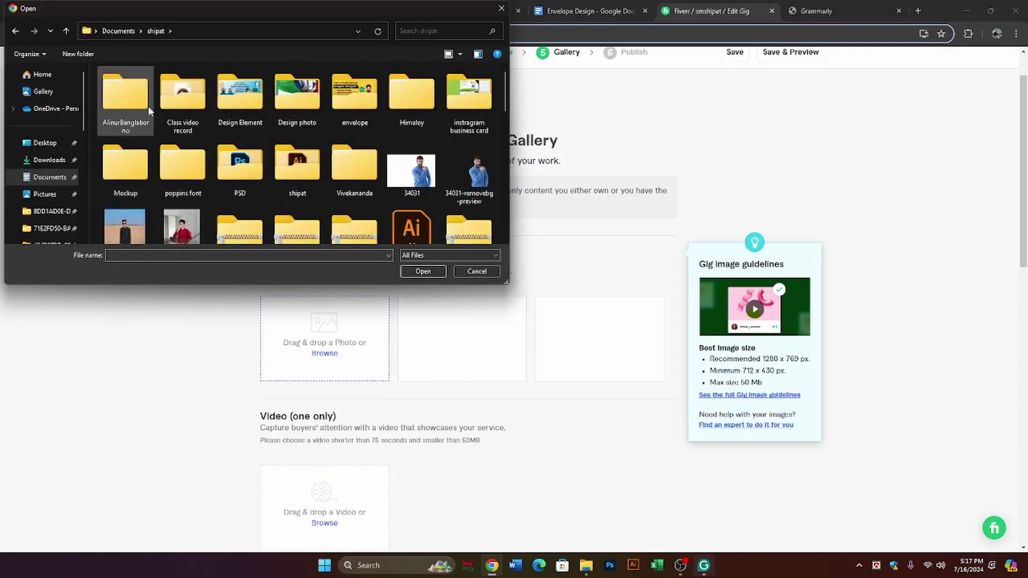
{"action": "double_click", "coordinate": [362, 111]}
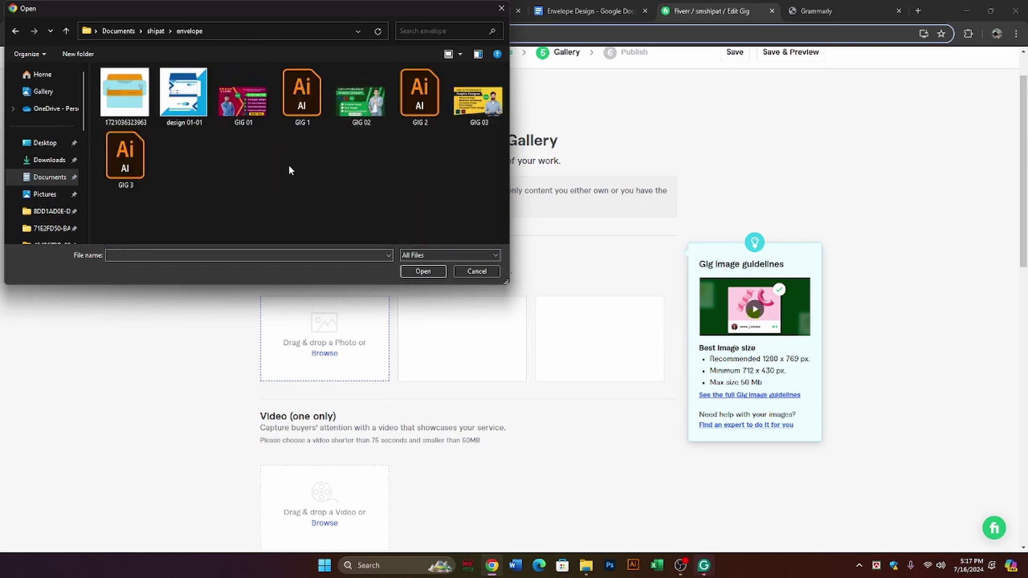
{"action": "left_click", "coordinate": [245, 109]}
{"action": "left_click", "coordinate": [431, 272]}
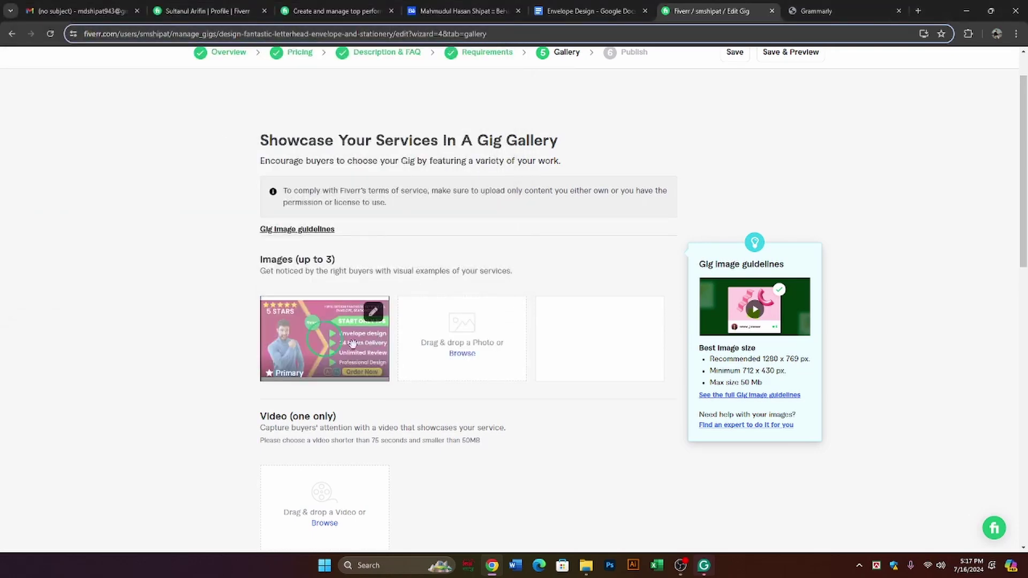
{"action": "left_click", "coordinate": [459, 354]}
{"action": "double_click", "coordinate": [369, 111]}
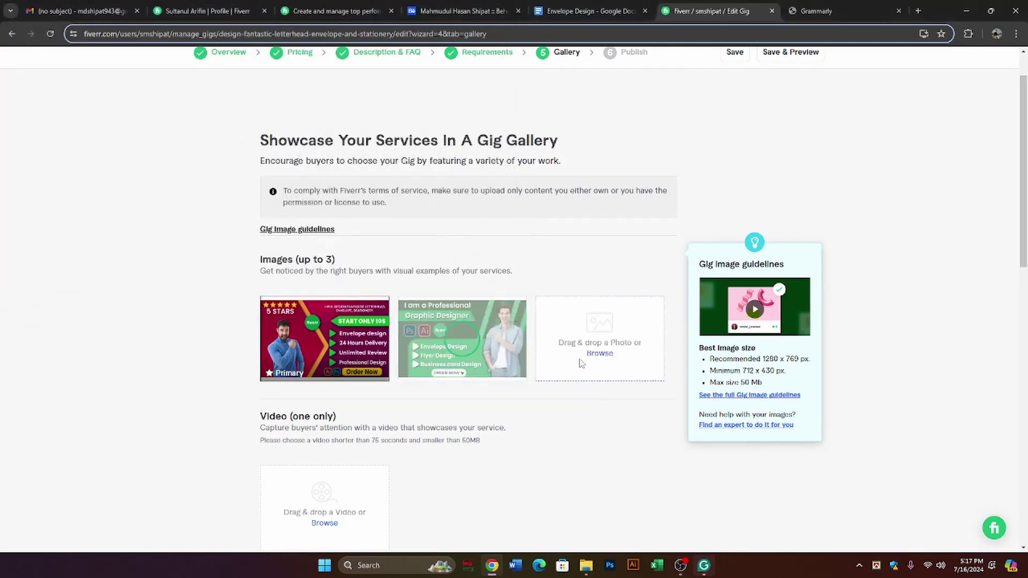
{"action": "left_click", "coordinate": [595, 354]}
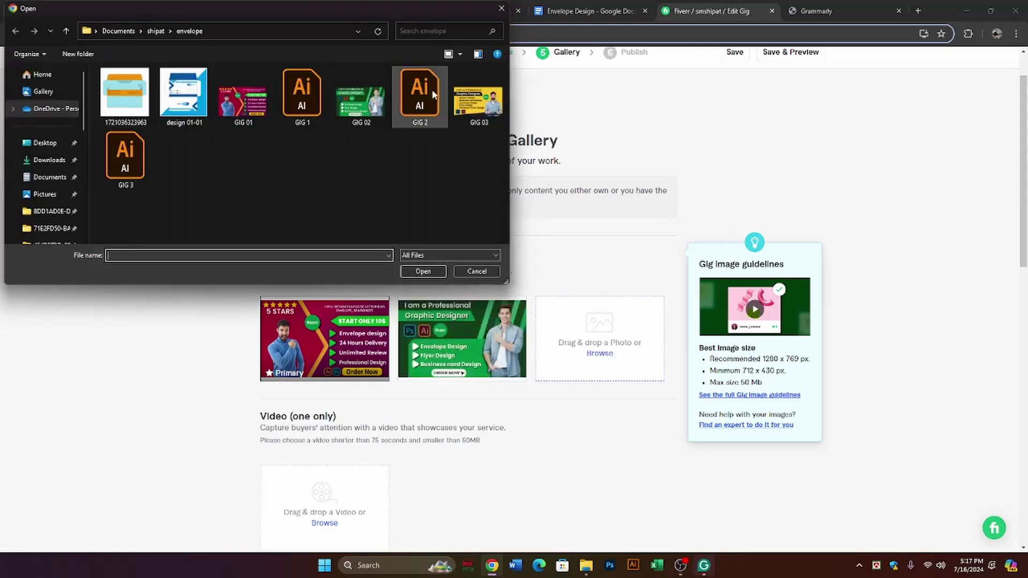
{"action": "double_click", "coordinate": [471, 96]}
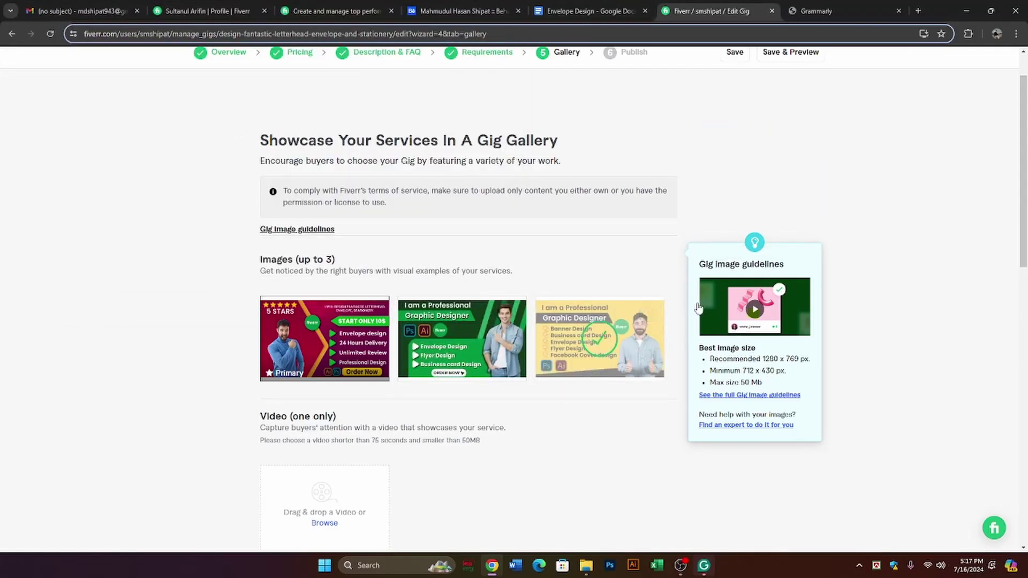
- Check the originality declaration and save the gallery
{"action": "scroll", "coordinate": [500, 430], "scroll_direction": "down", "scroll_amount": 5}
{"action": "scroll", "coordinate": [501, 430], "scroll_direction": "down", "scroll_amount": 2}
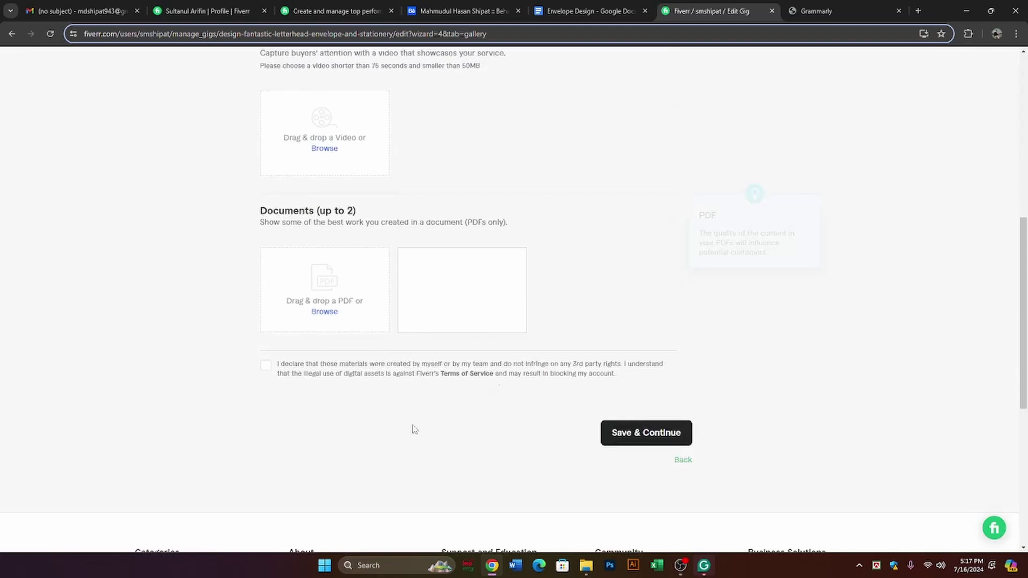
{"action": "left_click", "coordinate": [265, 365]}
{"action": "left_click", "coordinate": [647, 434]}
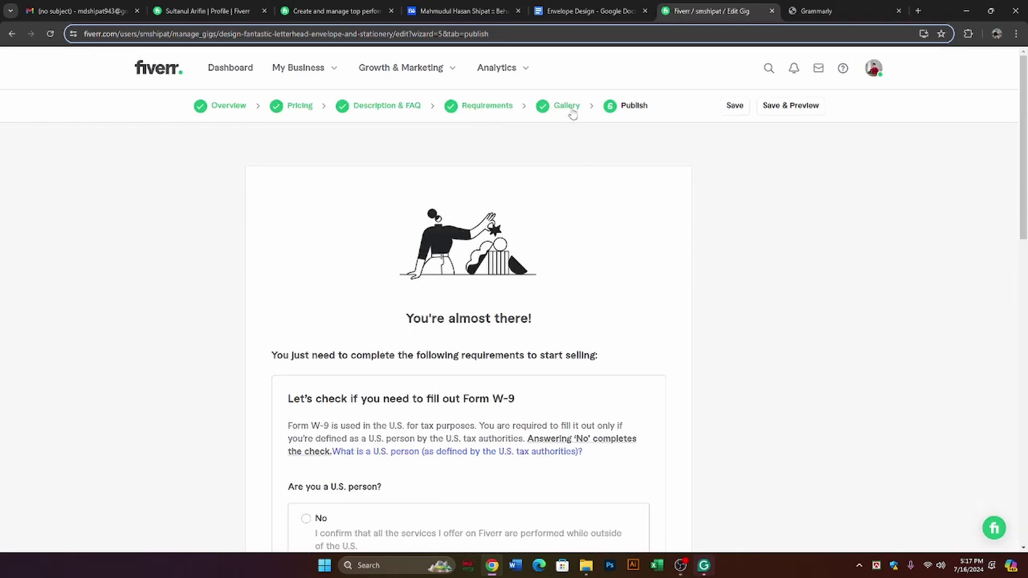
- Answer No to being a U.S. person and save the tax status
{"action": "scroll", "coordinate": [324, 344], "scroll_direction": "down", "scroll_amount": 3}
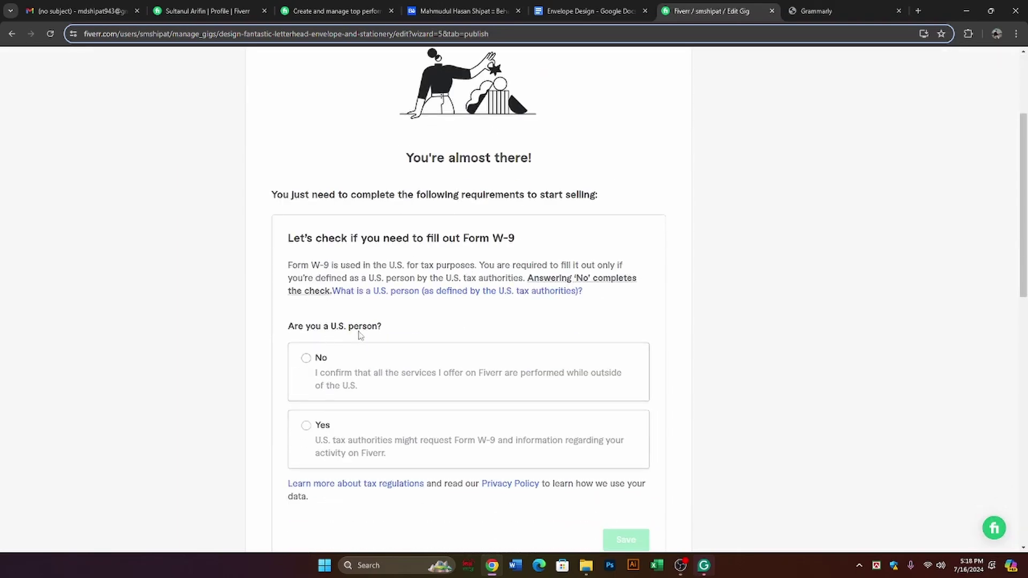
{"action": "left_click", "coordinate": [306, 358]}
{"action": "scroll", "coordinate": [449, 399], "scroll_direction": "down", "scroll_amount": 3}
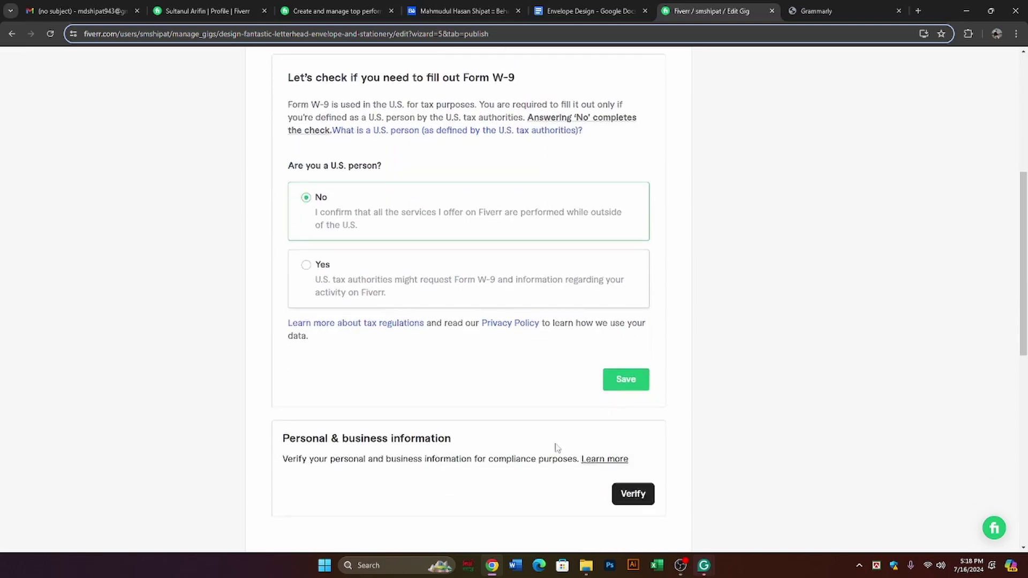
{"action": "scroll", "coordinate": [608, 430], "scroll_direction": "down", "scroll_amount": 2}
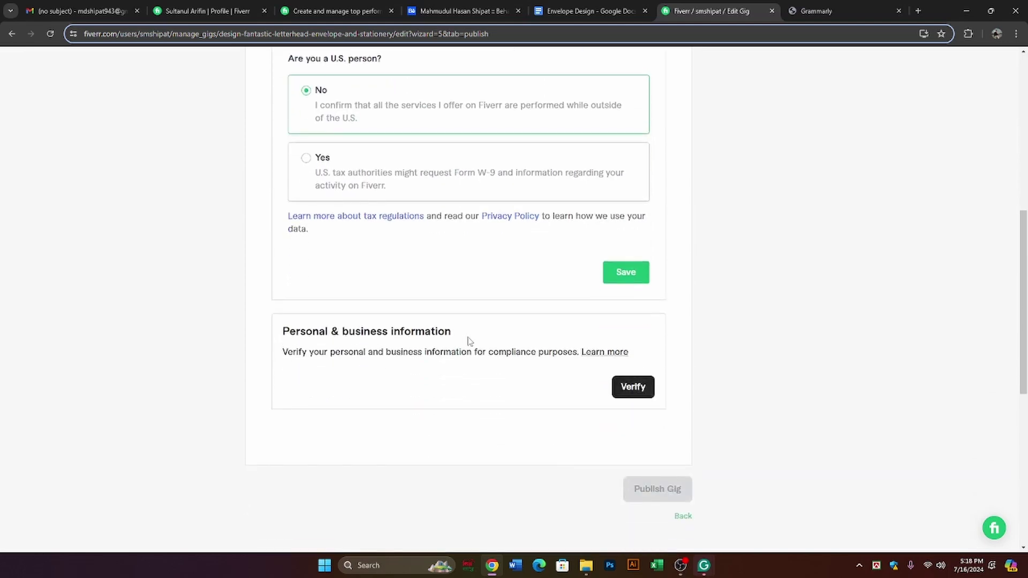
{"action": "left_click", "coordinate": [620, 272]}
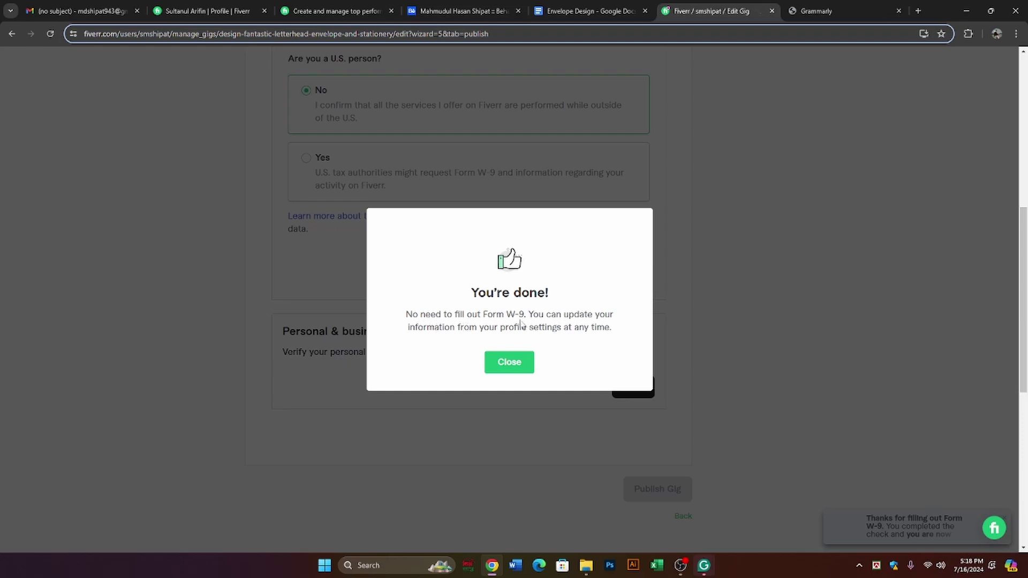
{"action": "left_click", "coordinate": [511, 363]}
- Verify personal and business info as 'Outside my primary job or profession'
{"action": "scroll", "coordinate": [511, 367], "scroll_direction": "up", "scroll_amount": 6}
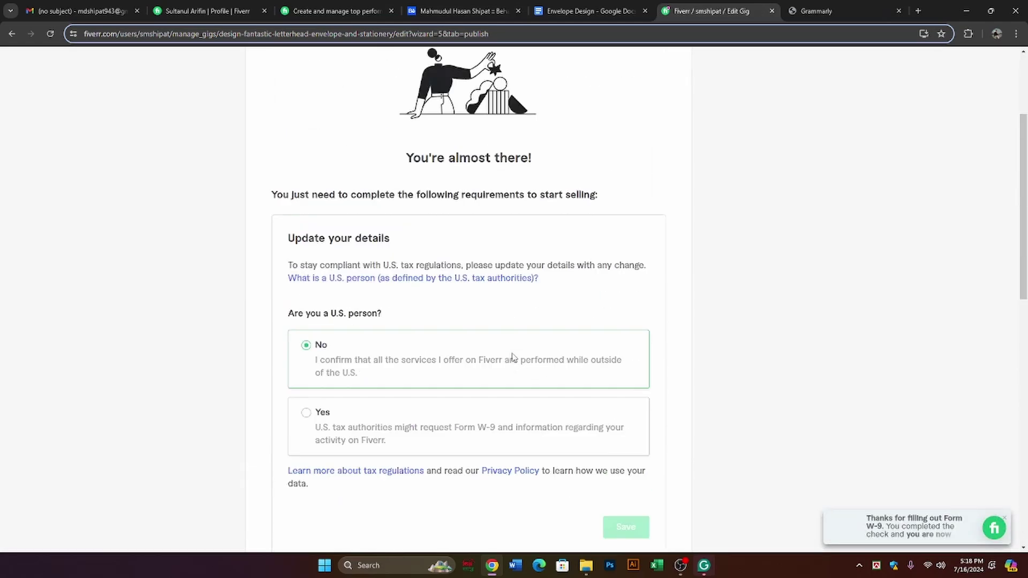
{"action": "scroll", "coordinate": [512, 358], "scroll_direction": "down", "scroll_amount": 1}
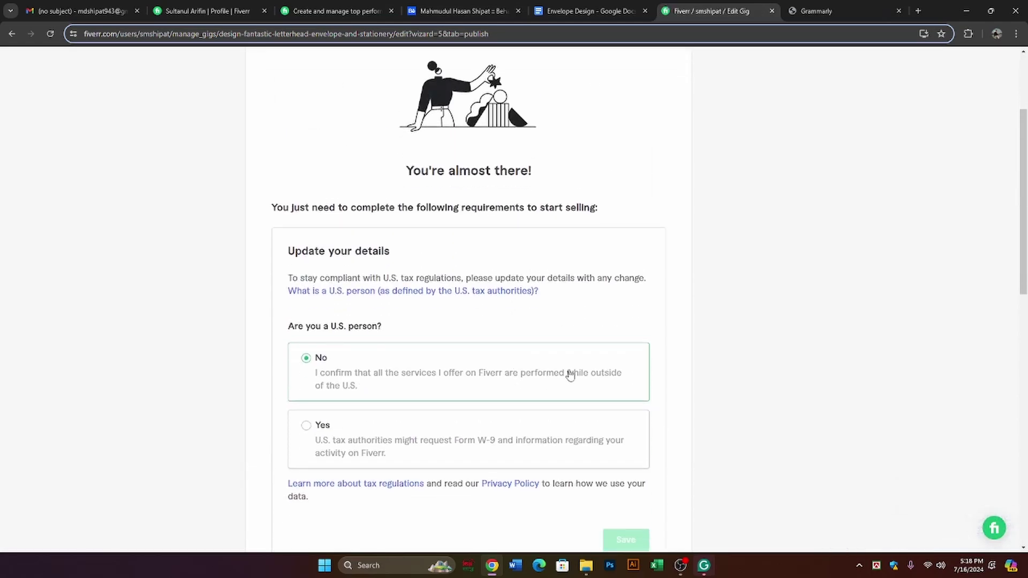
{"action": "scroll", "coordinate": [493, 434], "scroll_direction": "up", "scroll_amount": 4}
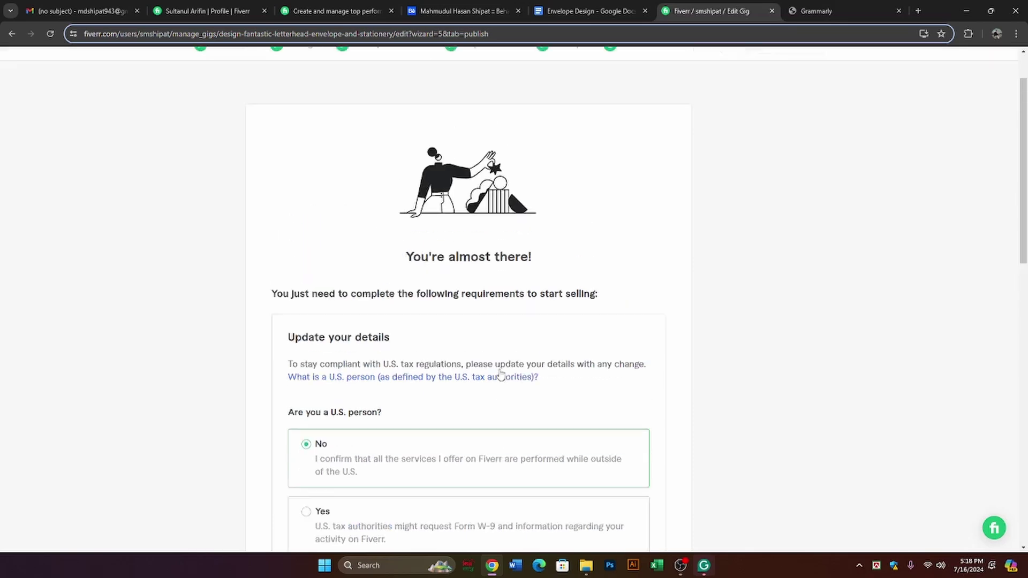
{"action": "scroll", "coordinate": [501, 373], "scroll_direction": "down", "scroll_amount": 9}
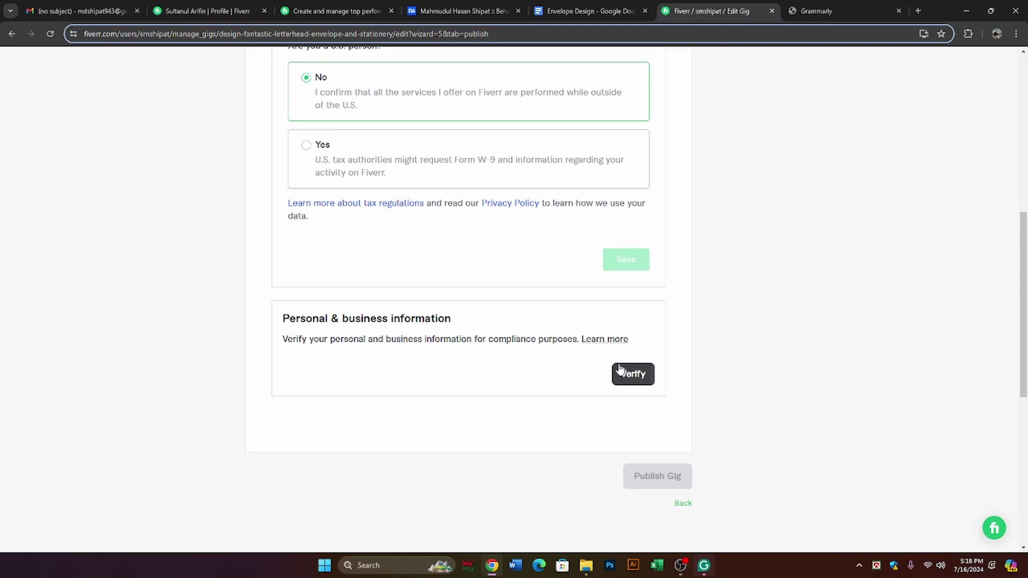
{"action": "left_click", "coordinate": [620, 370]}
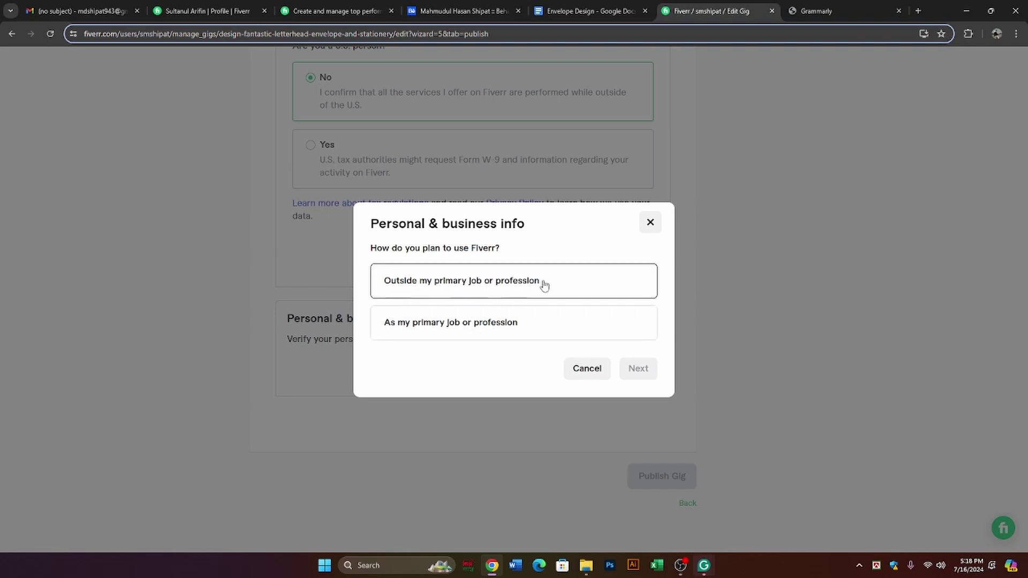
{"action": "left_click", "coordinate": [566, 294]}
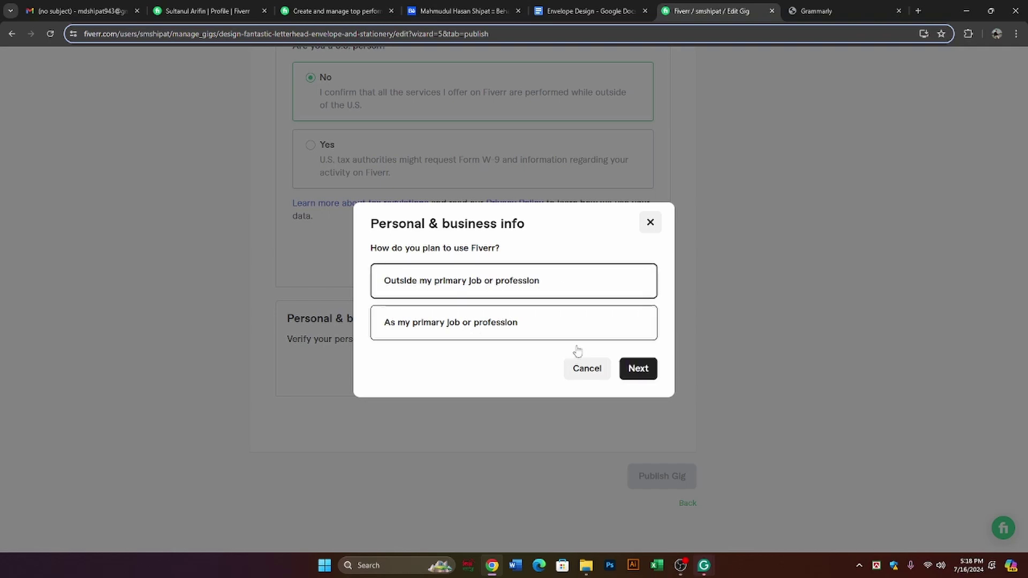
{"action": "left_click", "coordinate": [641, 369]}
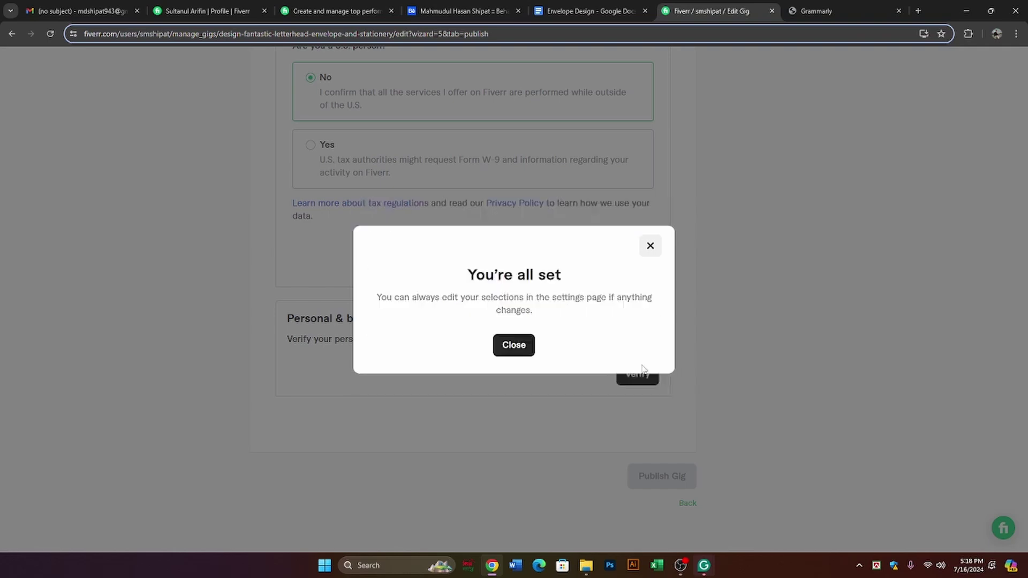
{"action": "left_click", "coordinate": [513, 346]}
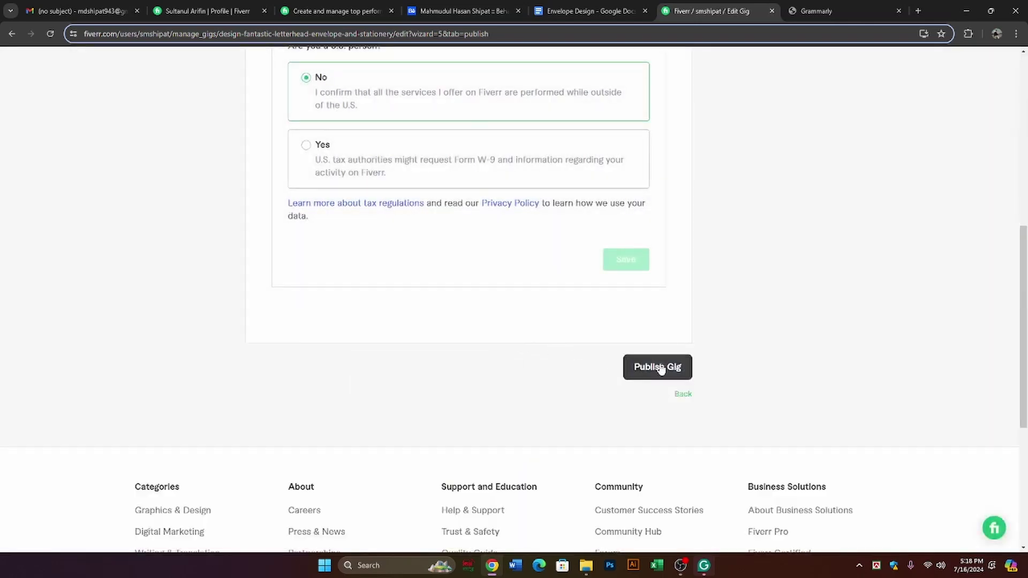
- Publish the letterhead, envelope and stationery gig
{"action": "left_click", "coordinate": [652, 371]}
{"action": "scroll", "coordinate": [470, 348], "scroll_direction": "down", "scroll_amount": 5}
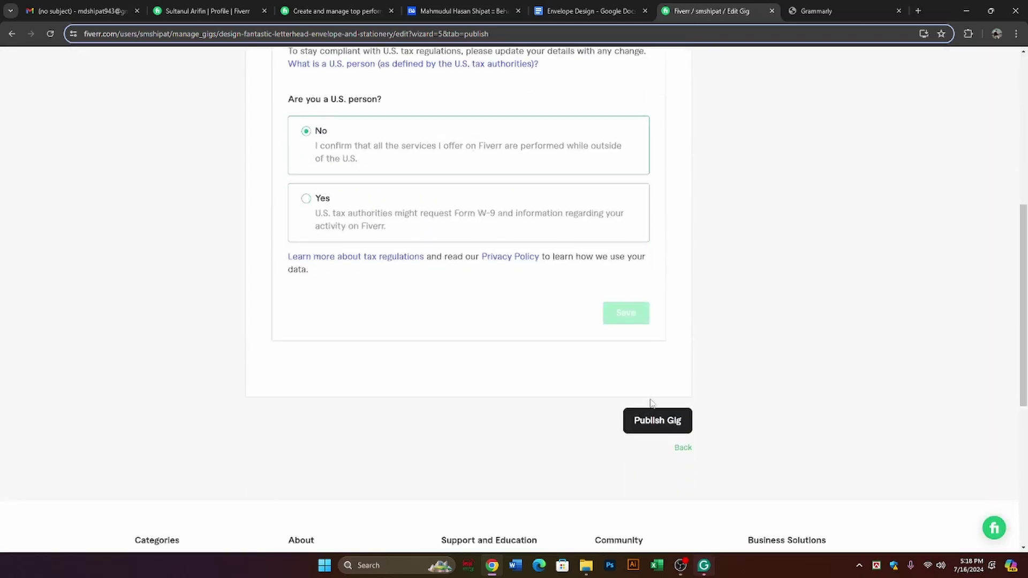
{"action": "left_click", "coordinate": [652, 426]}
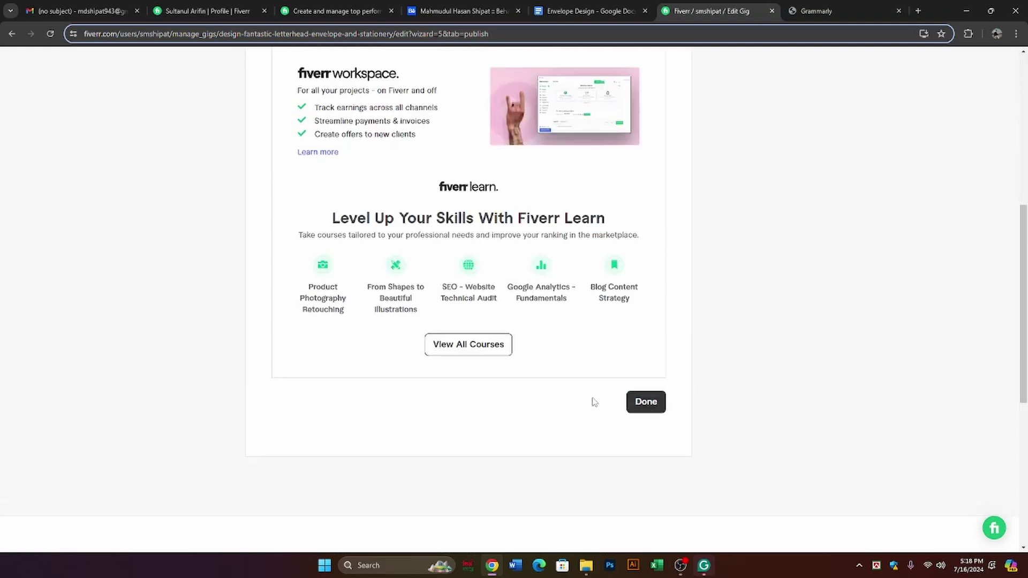
- Review the success page's share link, then finish with Done to reach Gigs
{"action": "scroll", "coordinate": [578, 375], "scroll_direction": "up", "scroll_amount": 6}
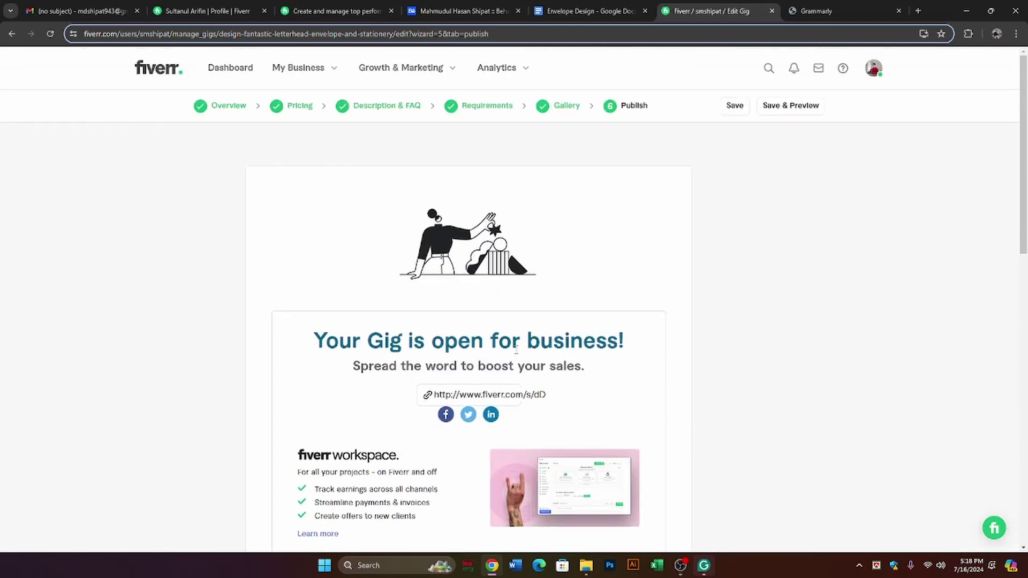
{"action": "scroll", "coordinate": [582, 342], "scroll_direction": "down", "scroll_amount": 1}
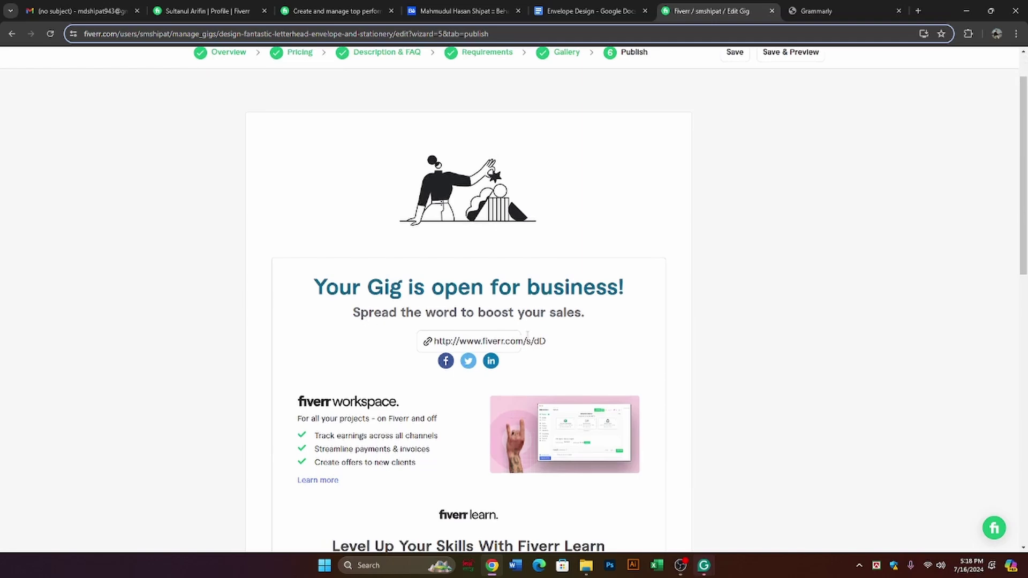
{"action": "left_click", "coordinate": [474, 346]}
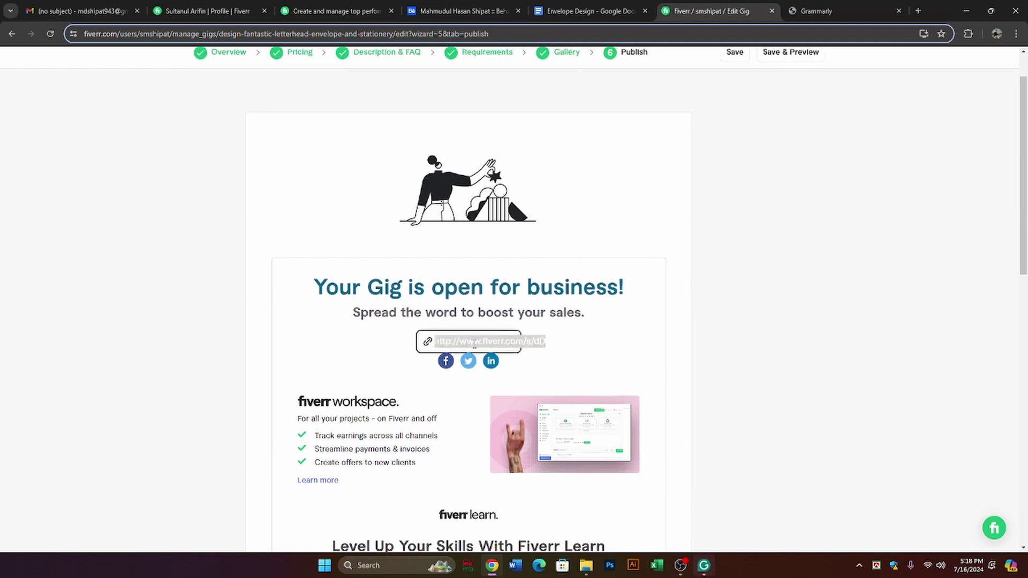
{"action": "left_click", "coordinate": [324, 349]}
{"action": "scroll", "coordinate": [328, 356], "scroll_direction": "down", "scroll_amount": 8}
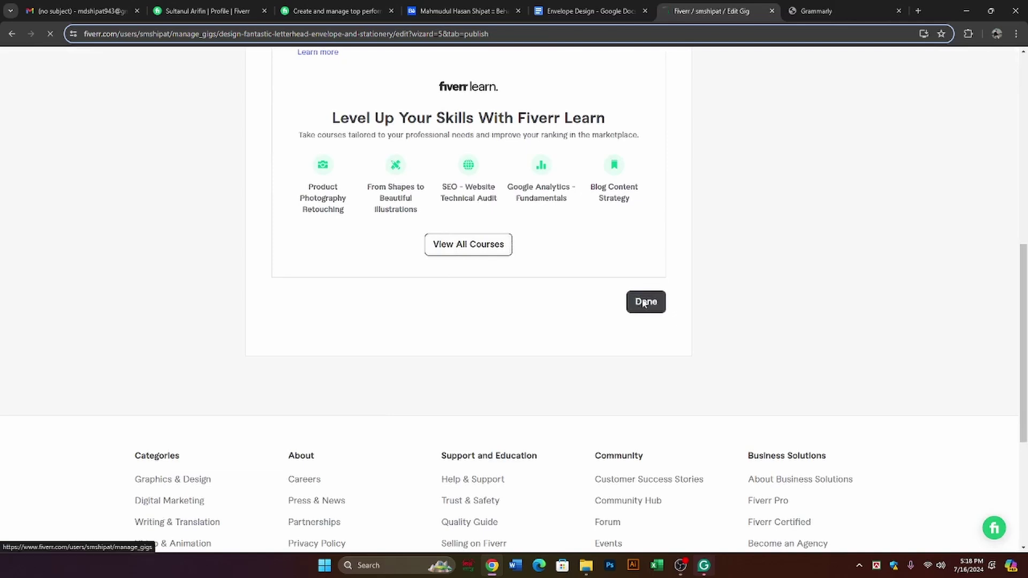
{"action": "left_click", "coordinate": [646, 301]}
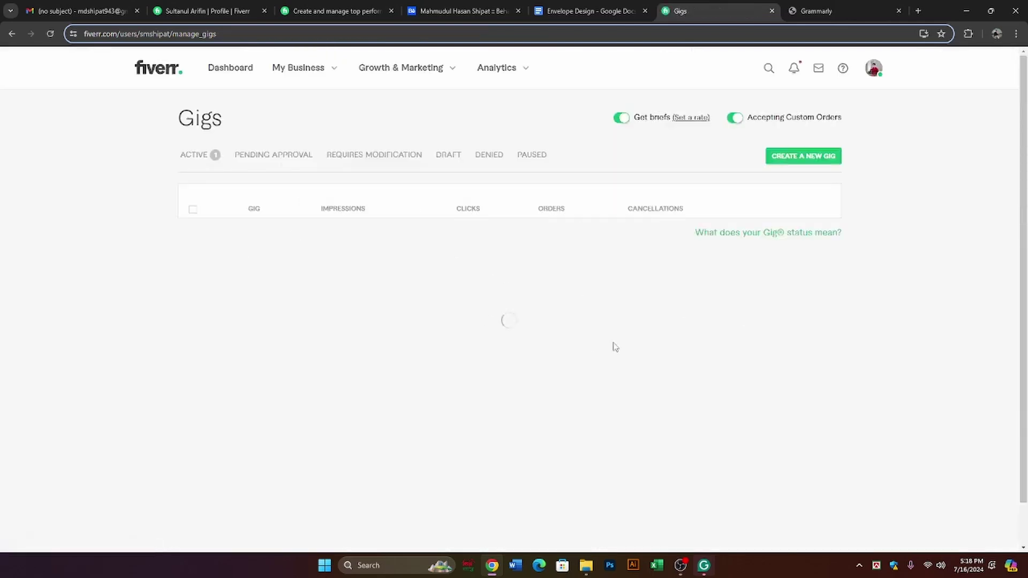
- Dismiss the availability popup and inspect the IMPRESSIONS, CLICKS, ORDERS and CANCELLATIONS columns
{"action": "left_click", "coordinate": [666, 193]}
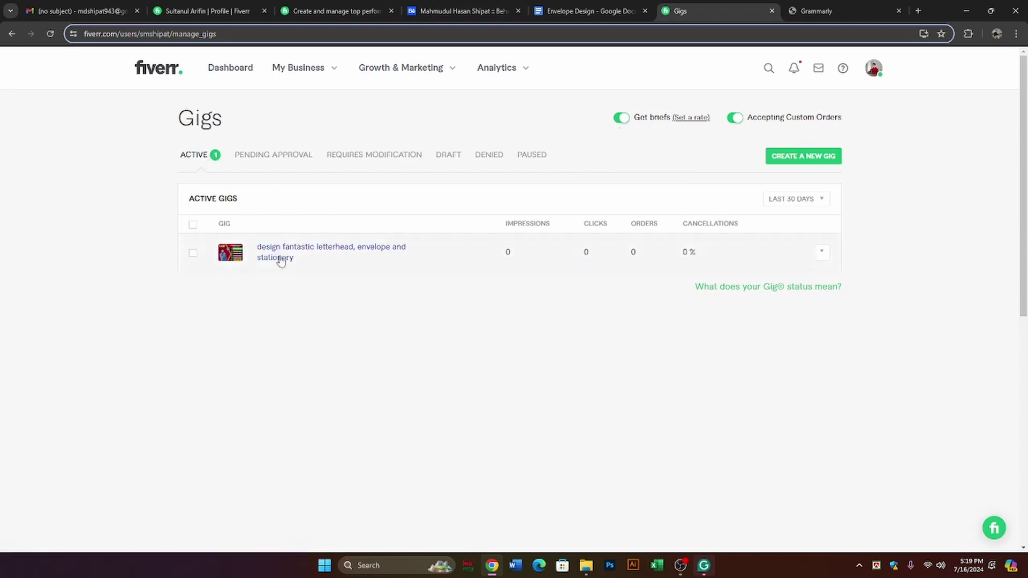
{"action": "double_click", "coordinate": [513, 226]}
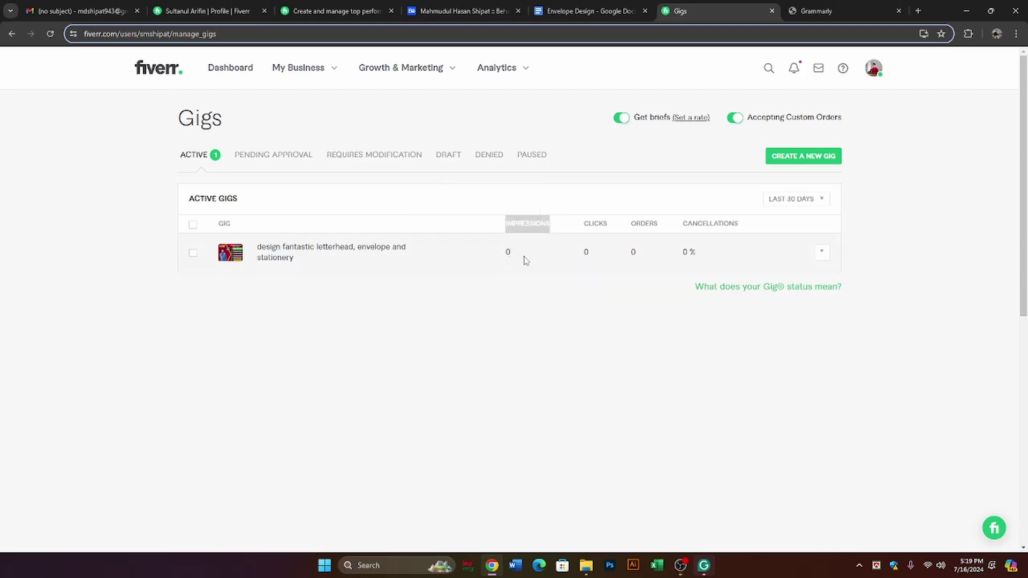
{"action": "left_click", "coordinate": [540, 256]}
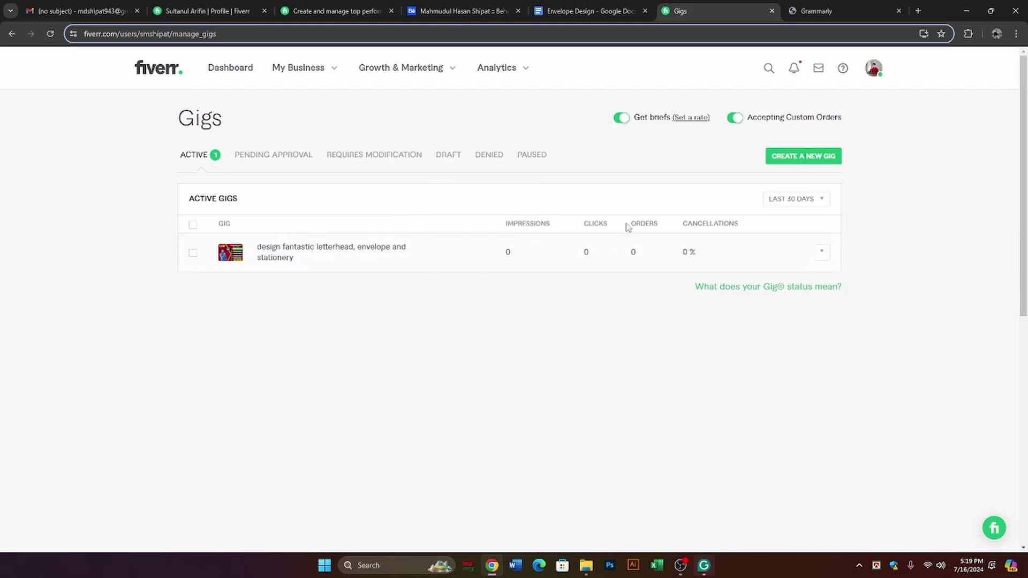
{"action": "double_click", "coordinate": [595, 224]}
{"action": "double_click", "coordinate": [645, 224]}
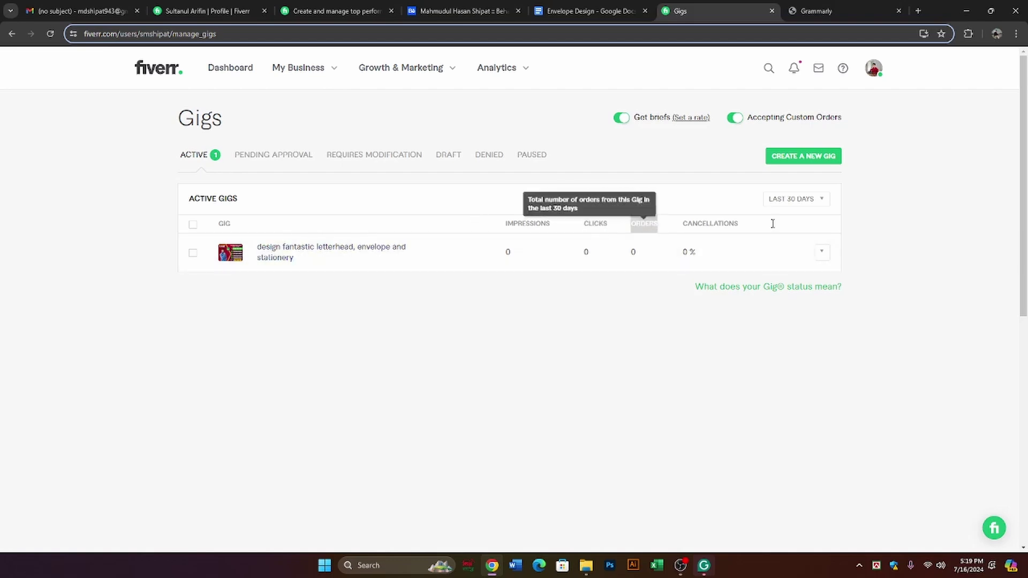
{"action": "left_click", "coordinate": [729, 227]}
{"action": "double_click", "coordinate": [731, 227]}
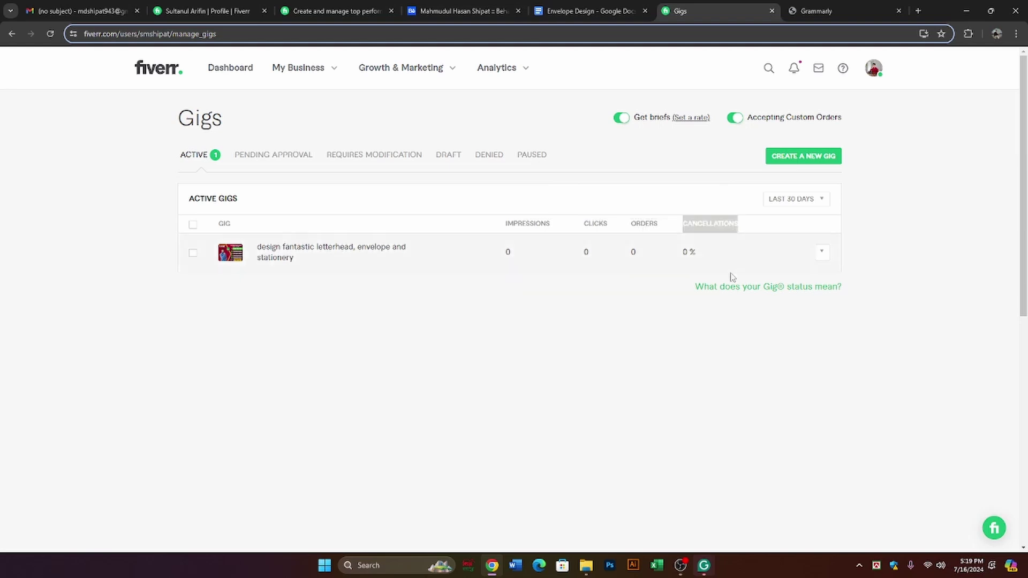
- Show stats for the Last 7 Days and preview the letterhead gig in a new tab
{"action": "left_click", "coordinate": [739, 282]}
{"action": "left_click", "coordinate": [803, 204]}
{"action": "left_click", "coordinate": [801, 203]}
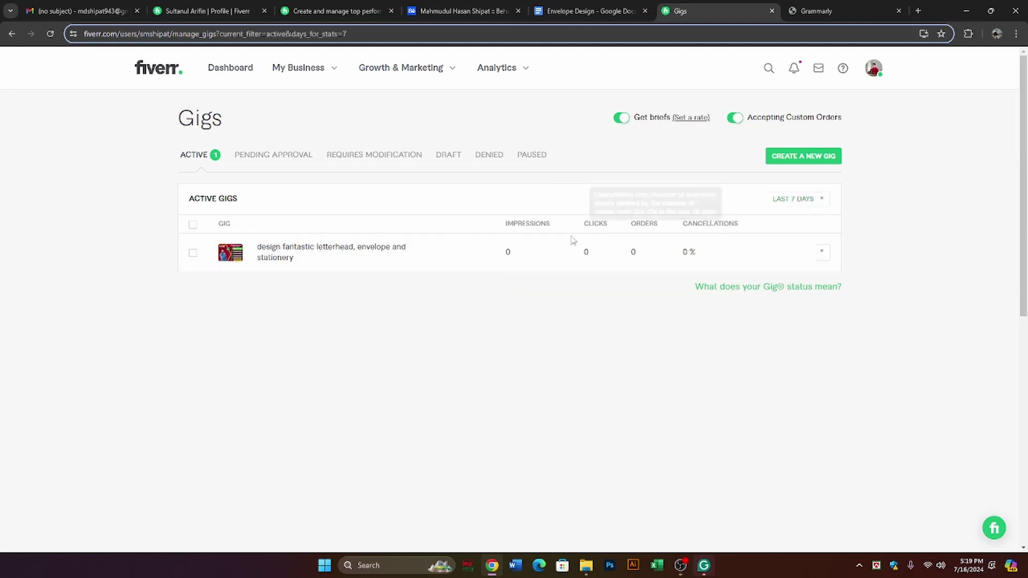
{"action": "left_click", "coordinate": [823, 255]}
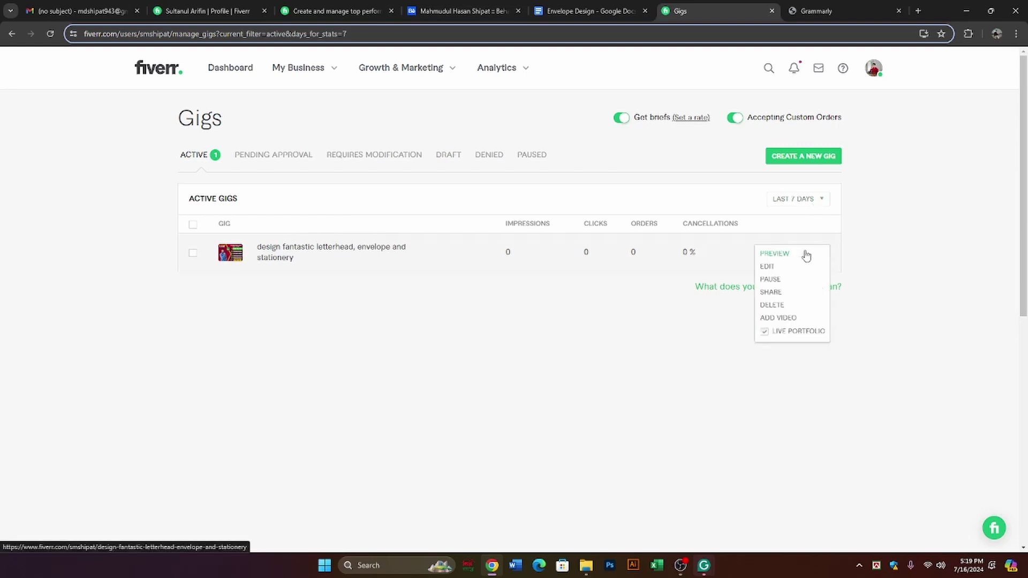
{"action": "left_click", "coordinate": [771, 257]}
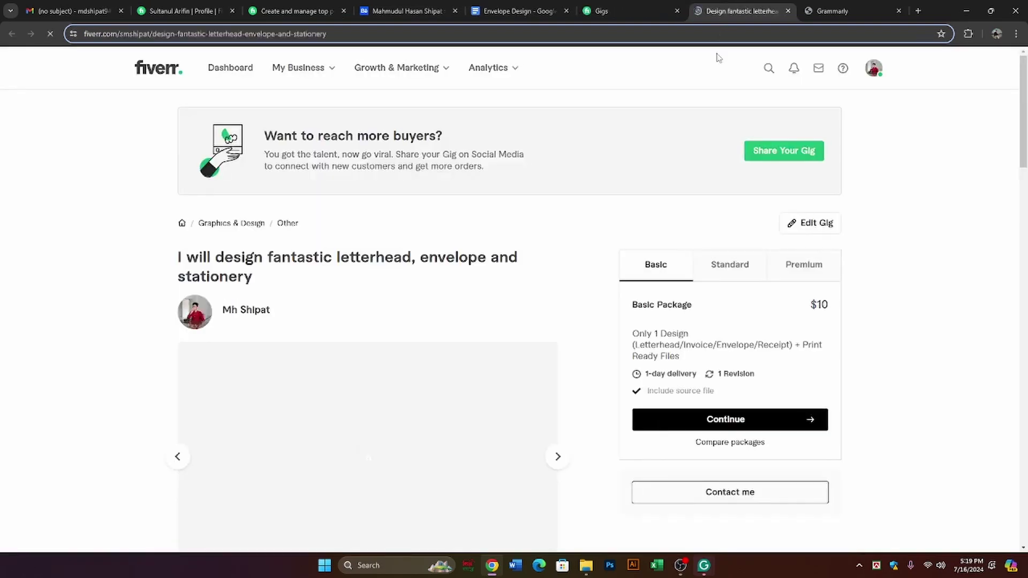
- Compare the Standard, Premium and Basic packages and advance through the gallery images
{"action": "left_click", "coordinate": [720, 260]}
{"action": "left_click", "coordinate": [782, 267]}
{"action": "left_click", "coordinate": [674, 271]}
{"action": "scroll", "coordinate": [562, 234], "scroll_direction": "down", "scroll_amount": 3}
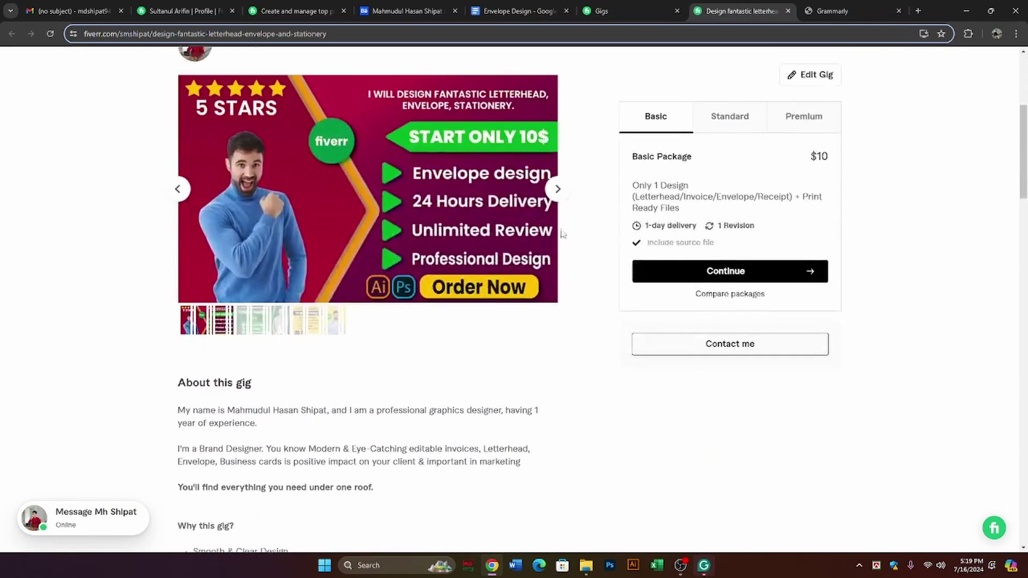
{"action": "scroll", "coordinate": [562, 234], "scroll_direction": "up", "scroll_amount": 2}
{"action": "left_click", "coordinate": [557, 296]}
{"action": "left_click", "coordinate": [557, 296]}
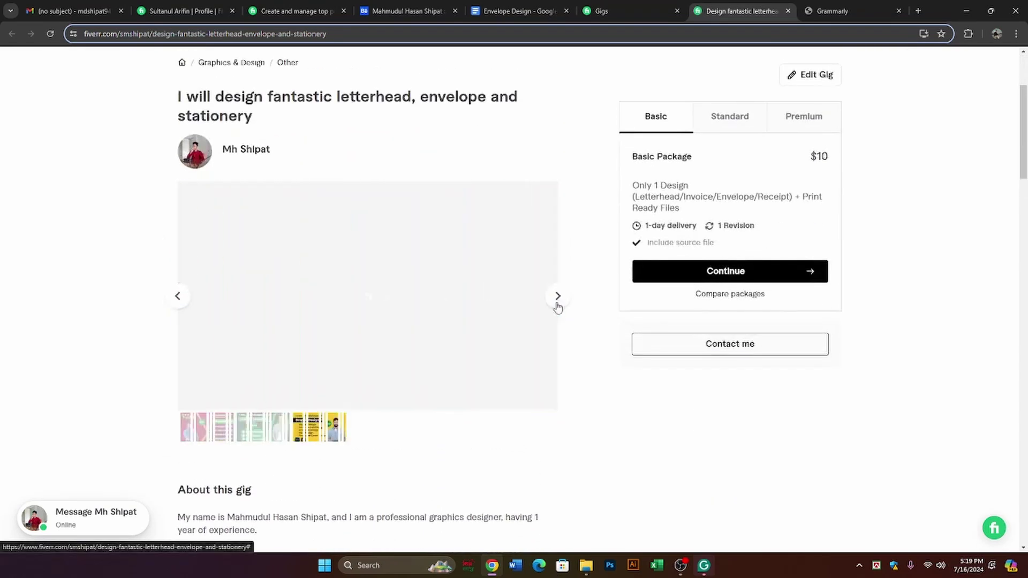
- Expand and collapse the revisions and custom template FAQ answers
{"action": "scroll", "coordinate": [557, 306], "scroll_direction": "down", "scroll_amount": 14}
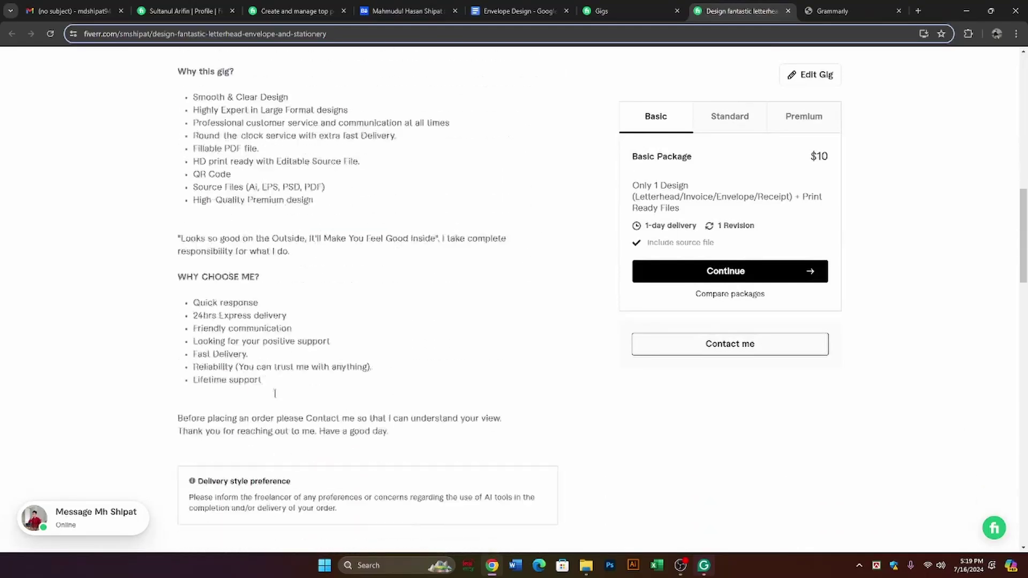
{"action": "scroll", "coordinate": [287, 388], "scroll_direction": "down", "scroll_amount": 12}
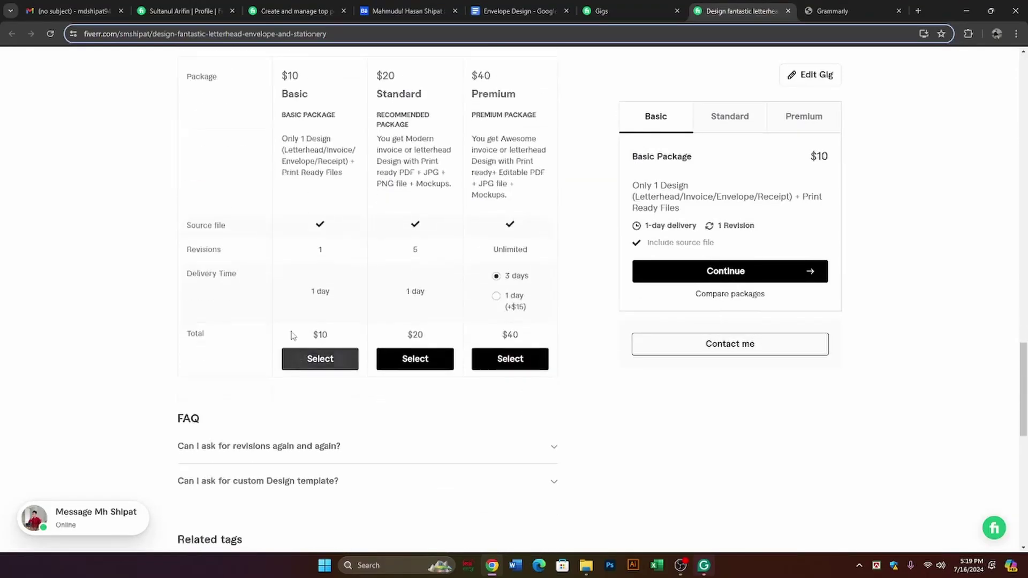
{"action": "scroll", "coordinate": [487, 320], "scroll_direction": "down", "scroll_amount": 4}
{"action": "left_click", "coordinate": [368, 235]}
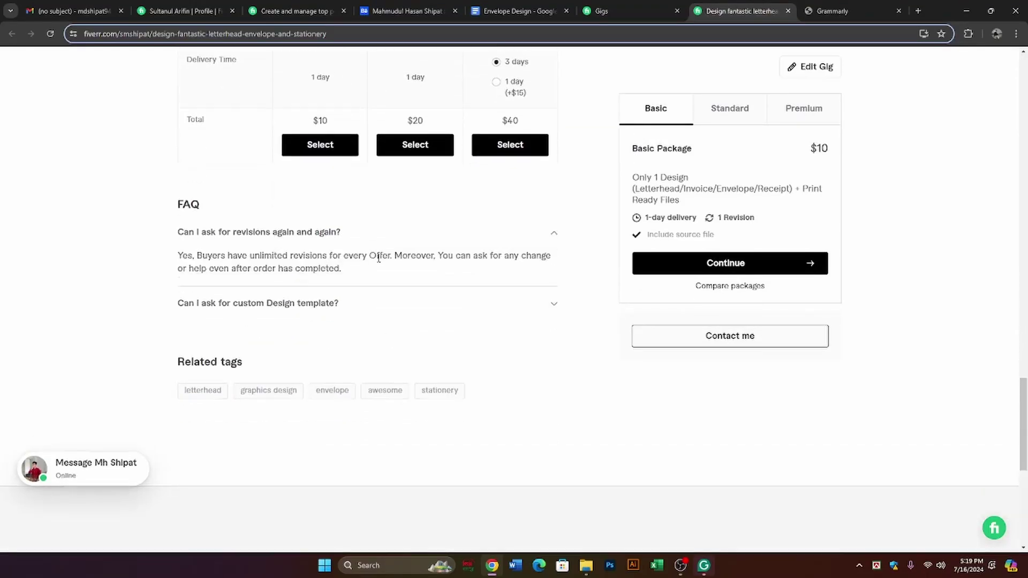
{"action": "left_click", "coordinate": [378, 258]}
{"action": "left_click", "coordinate": [379, 282]}
{"action": "left_click", "coordinate": [377, 280]}
- Close the gig preview tab
{"action": "scroll", "coordinate": [424, 360], "scroll_direction": "down", "scroll_amount": 3}
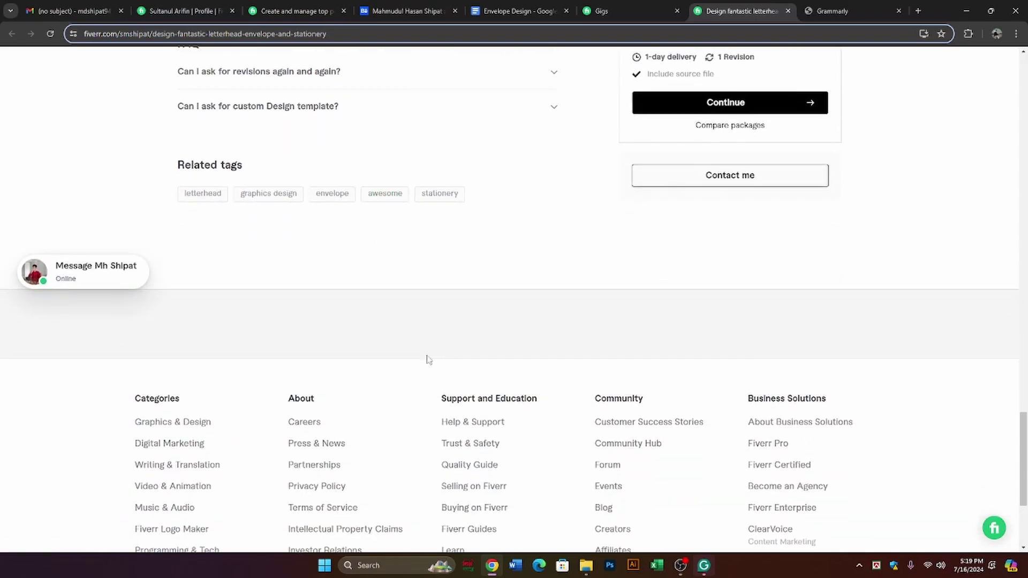
{"action": "scroll", "coordinate": [502, 349], "scroll_direction": "up", "scroll_amount": 5}
{"action": "scroll", "coordinate": [554, 339], "scroll_direction": "up", "scroll_amount": 20}
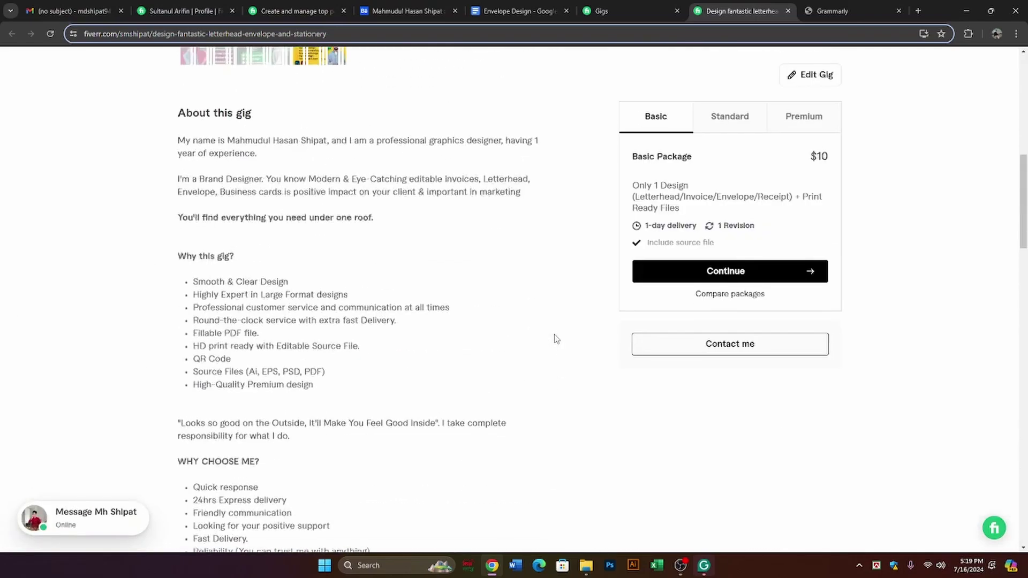
{"action": "scroll", "coordinate": [556, 338], "scroll_direction": "up", "scroll_amount": 4}
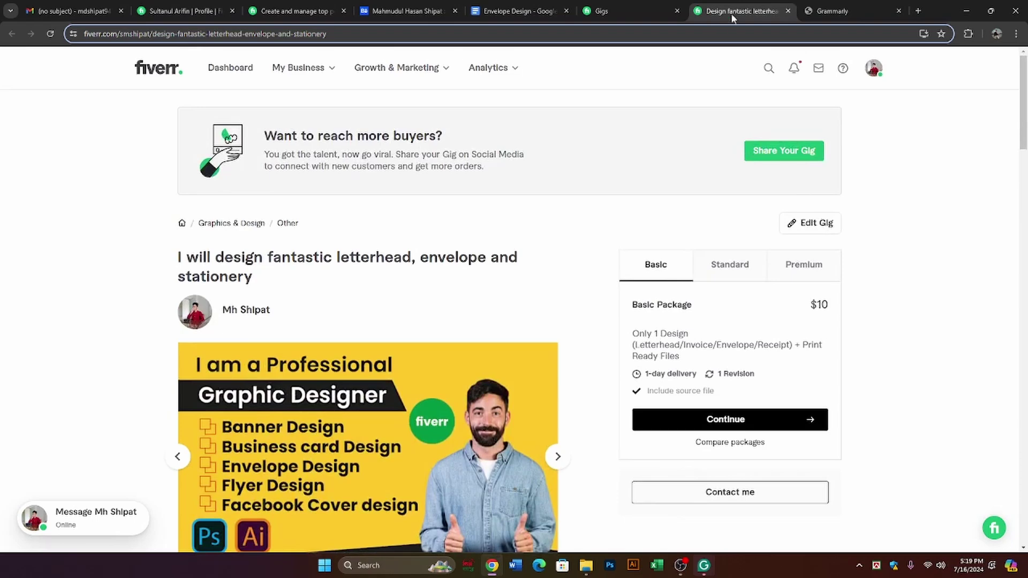
{"action": "left_click", "coordinate": [788, 11]}
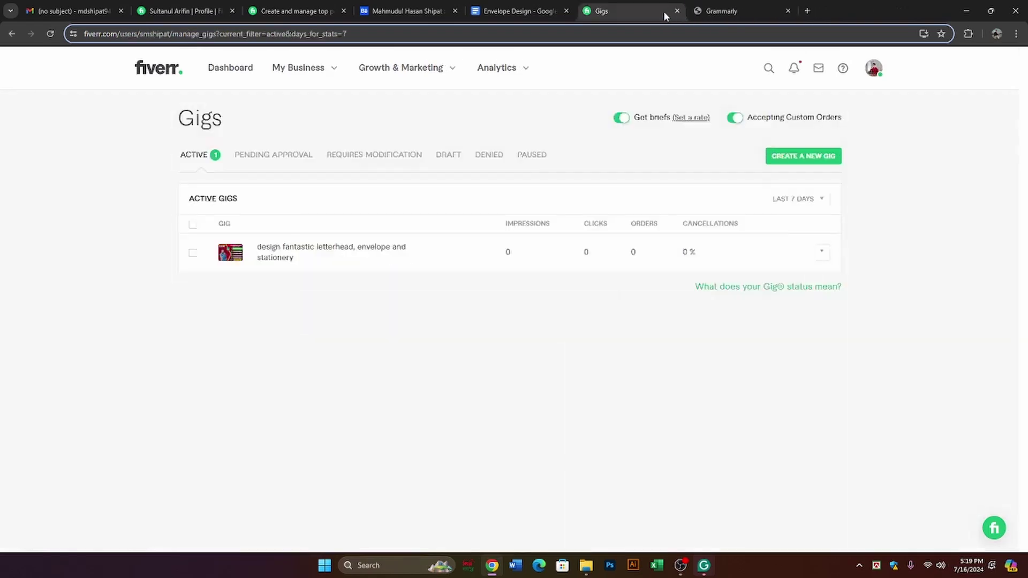
- Check the letterhead gig's actions list, then switch on getting briefs
{"action": "left_click", "coordinate": [821, 251]}
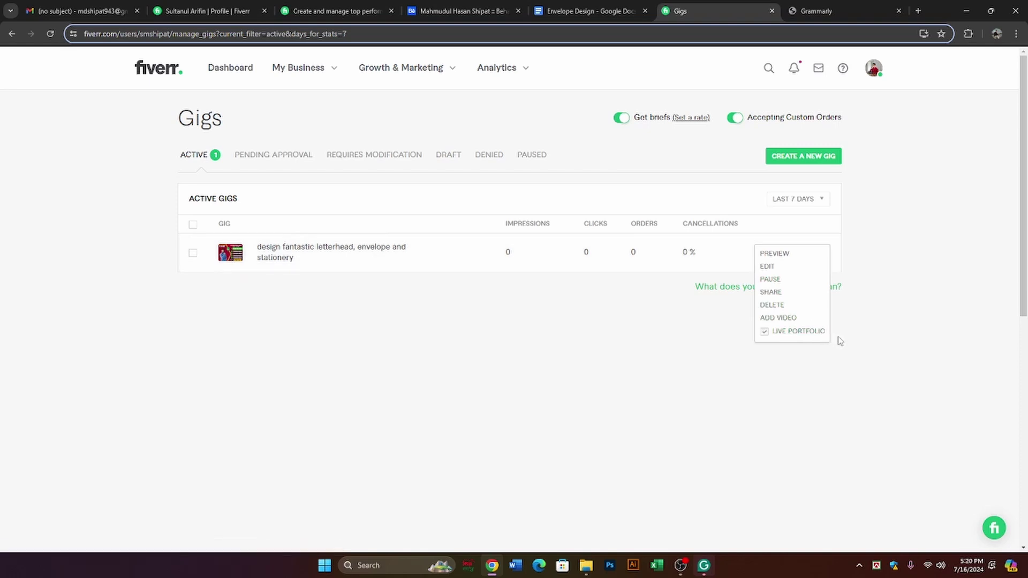
{"action": "left_click", "coordinate": [769, 364]}
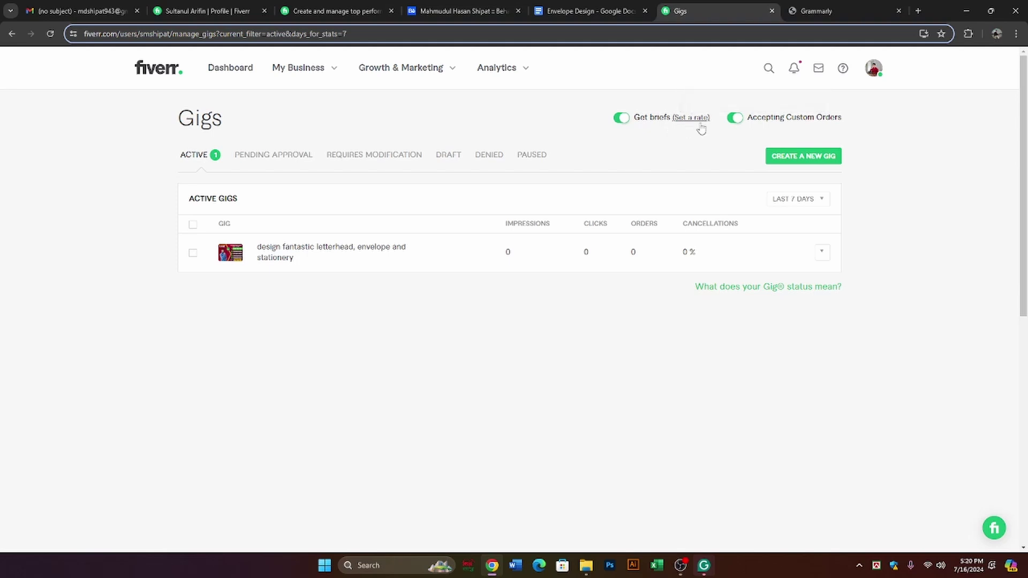
{"action": "left_click", "coordinate": [622, 119]}
- Glance at notifications, then go to the Seller Dashboard via the fiverr logo
{"action": "left_click", "coordinate": [797, 69]}
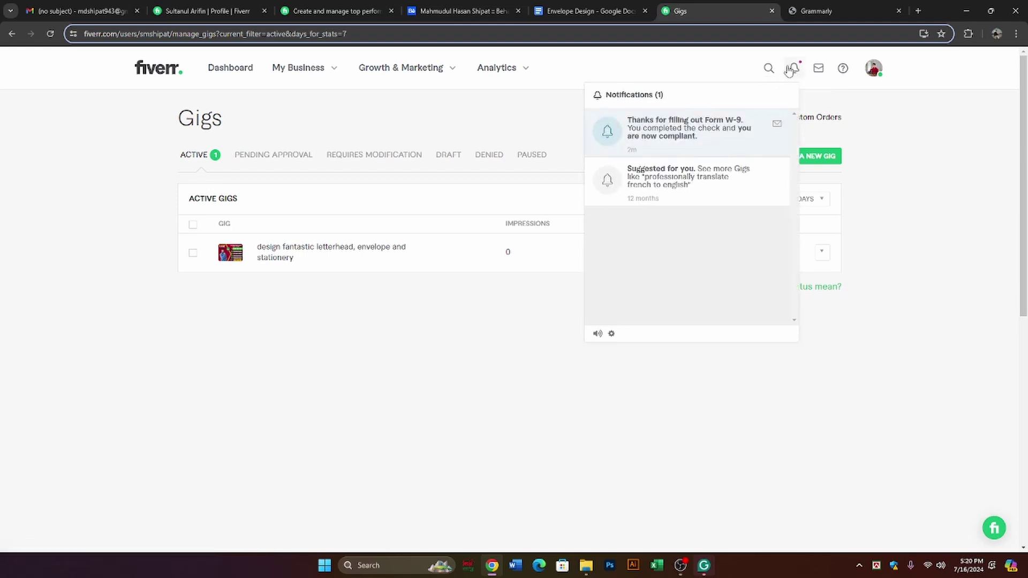
{"action": "left_click", "coordinate": [790, 70]}
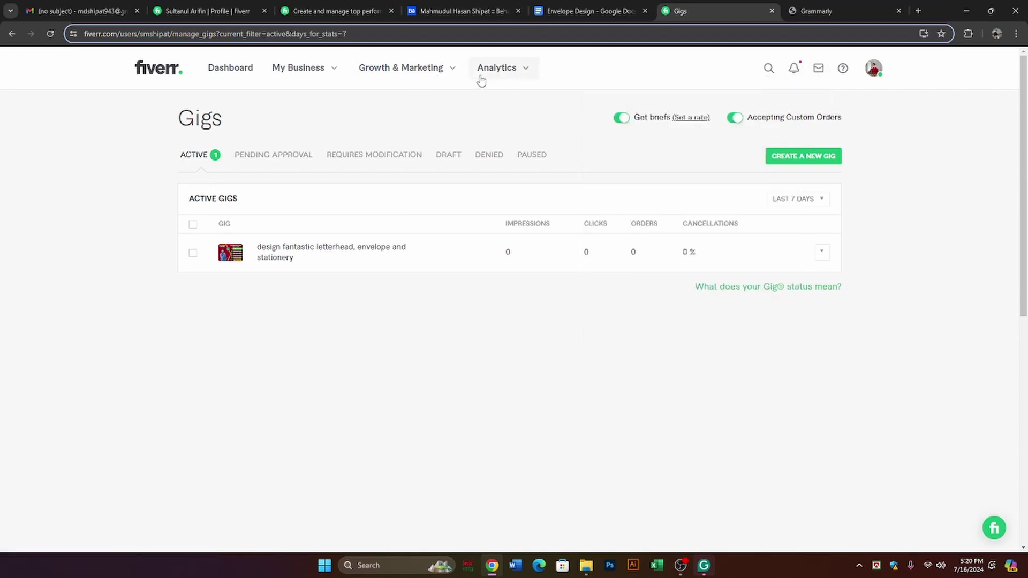
{"action": "mouse_move", "coordinate": [481, 80]}
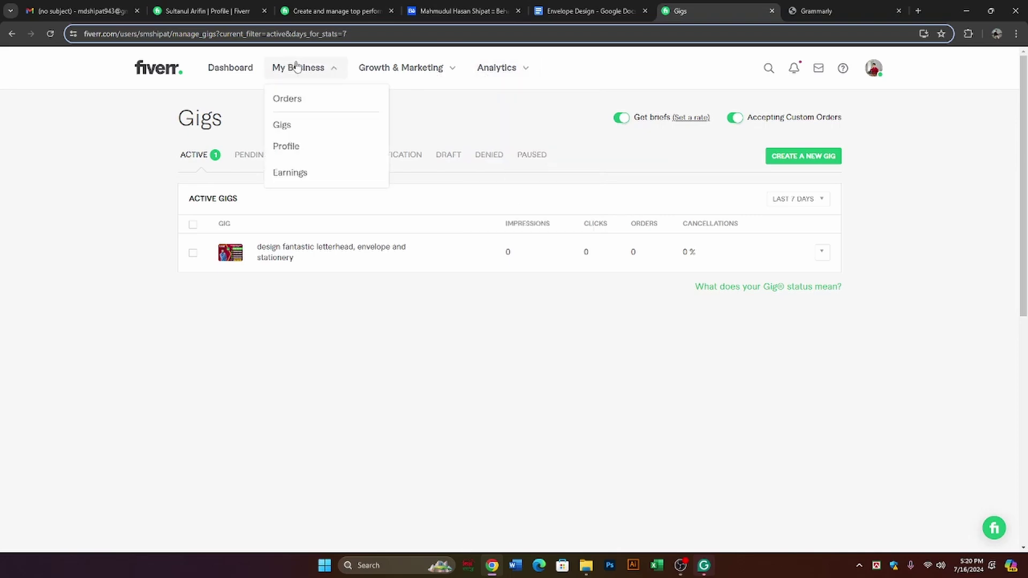
{"action": "left_click", "coordinate": [158, 70]}
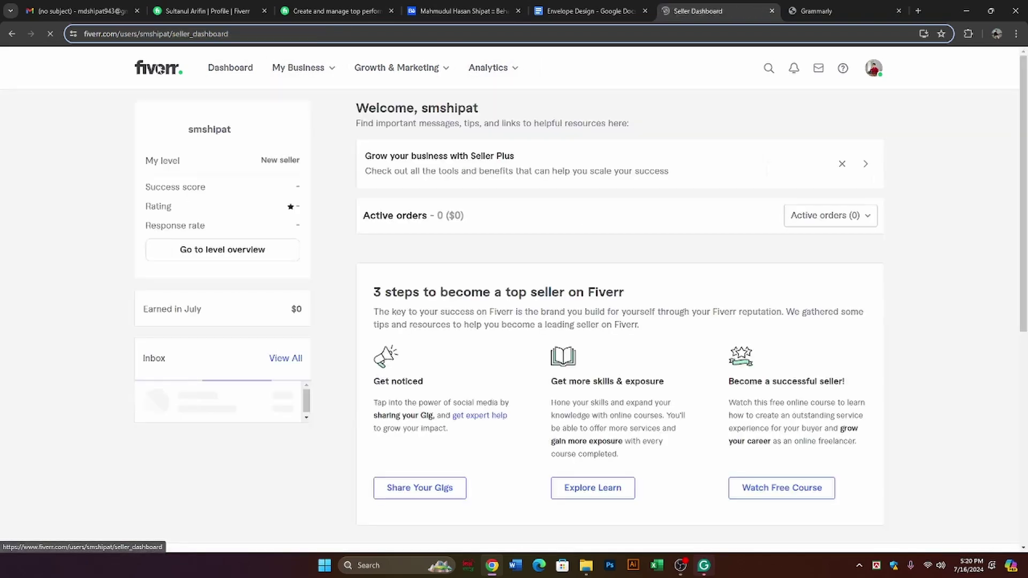
- Visit My Business > Gigs, then review the Earnings overview
{"action": "scroll", "coordinate": [749, 282], "scroll_direction": "down", "scroll_amount": 4}
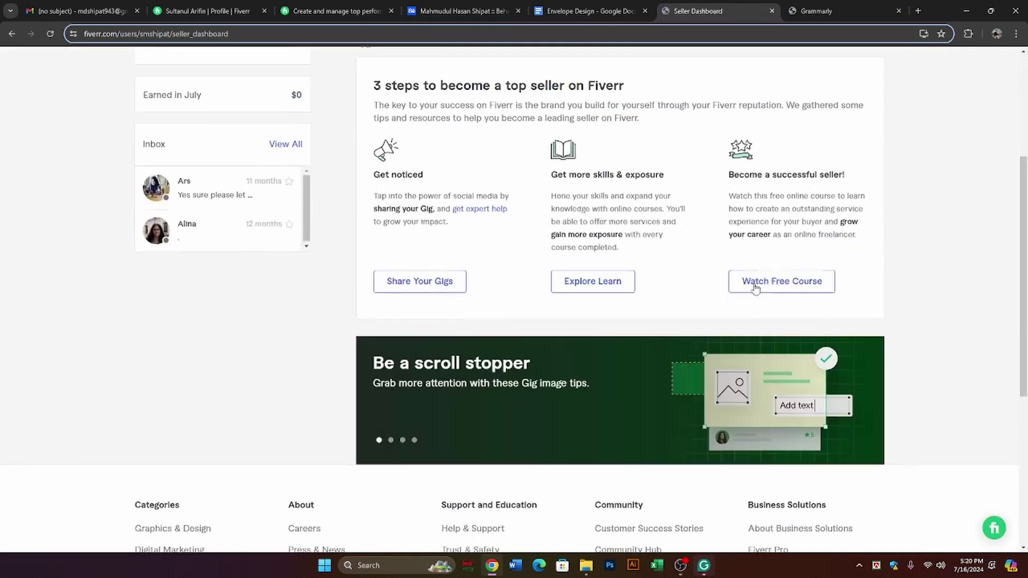
{"action": "scroll", "coordinate": [753, 281], "scroll_direction": "up", "scroll_amount": 4}
{"action": "mouse_move", "coordinate": [318, 78]}
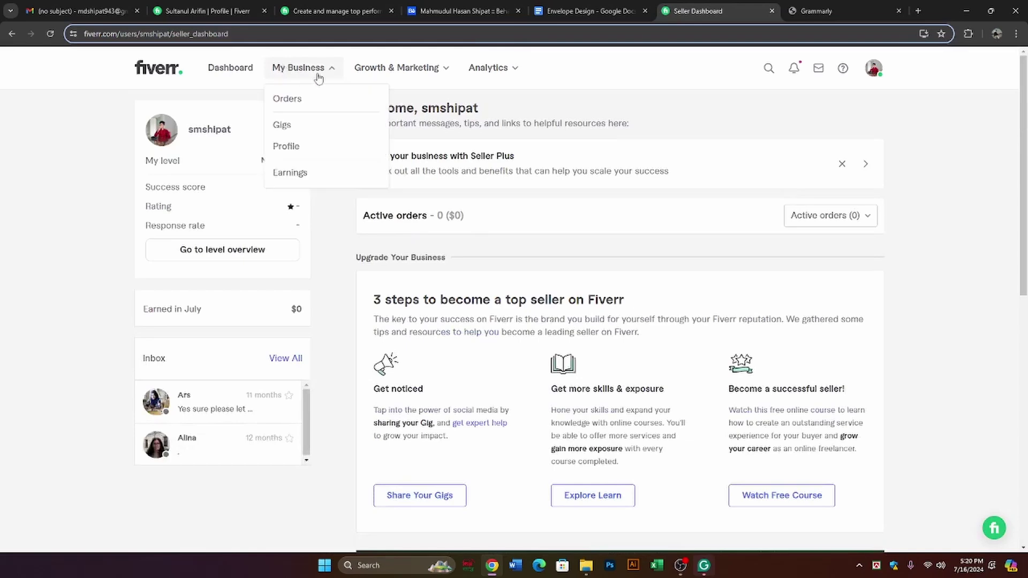
{"action": "left_click", "coordinate": [303, 133]}
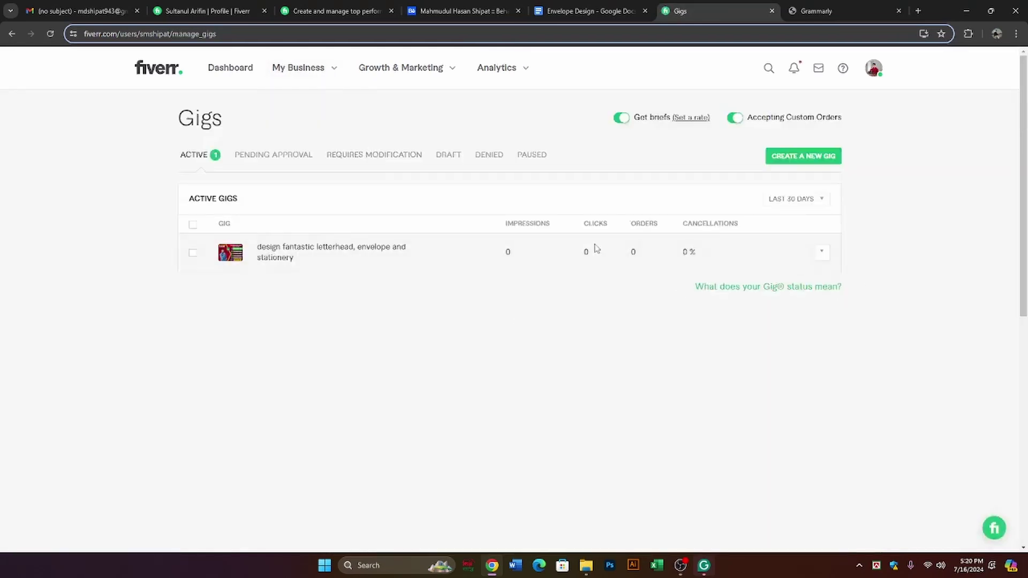
{"action": "mouse_move", "coordinate": [272, 70]}
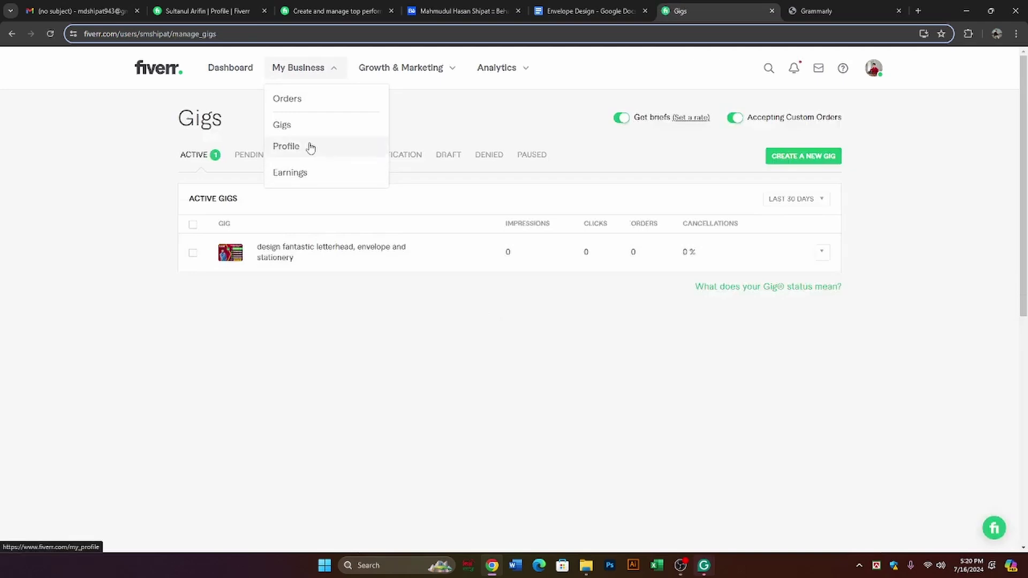
{"action": "left_click", "coordinate": [320, 176]}
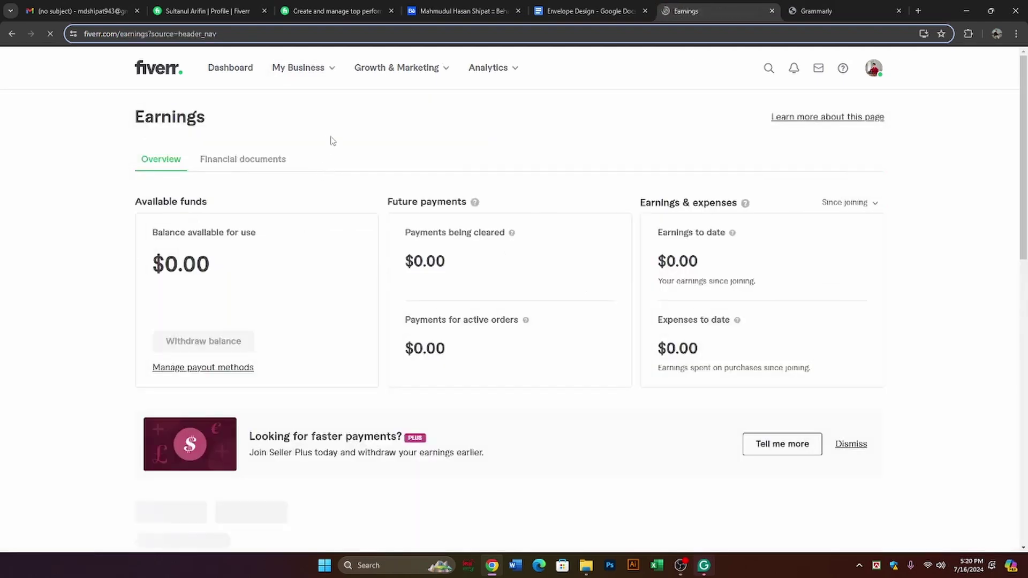
{"action": "scroll", "coordinate": [766, 422], "scroll_direction": "down", "scroll_amount": 3}
{"action": "scroll", "coordinate": [781, 406], "scroll_direction": "down", "scroll_amount": 4}
{"action": "scroll", "coordinate": [516, 340], "scroll_direction": "up", "scroll_amount": 7}
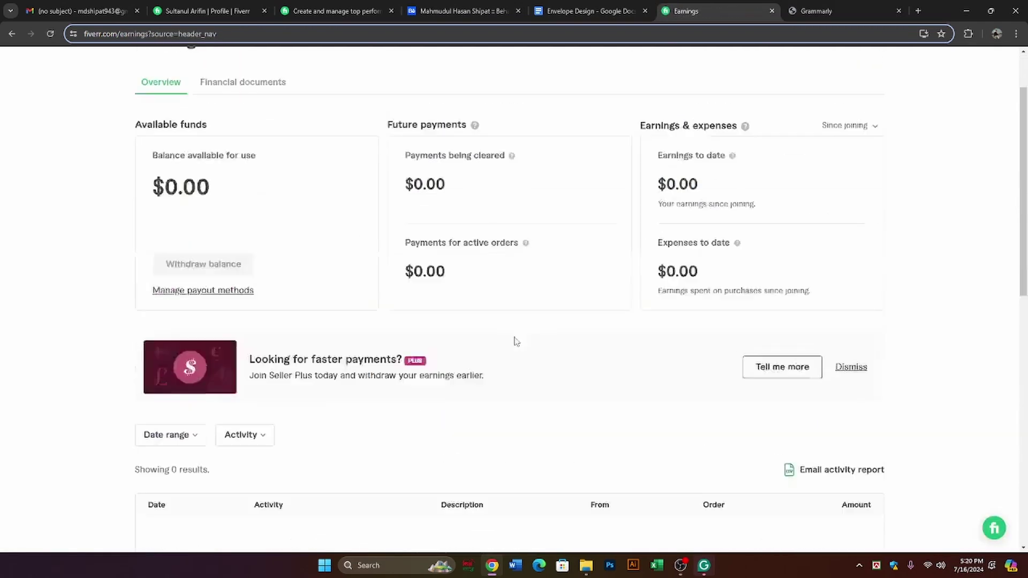
- Open Manage Orders, glance at Analytics, then return to My Business > Gigs
{"action": "mouse_move", "coordinate": [313, 68]}
{"action": "left_click", "coordinate": [309, 98]}
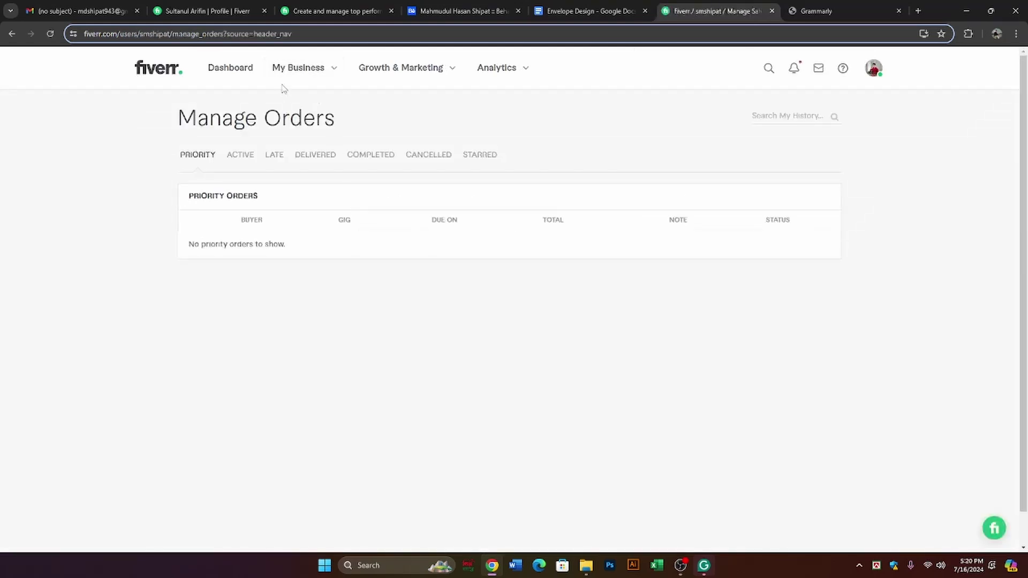
{"action": "mouse_move", "coordinate": [449, 75]}
{"action": "mouse_move", "coordinate": [500, 71]}
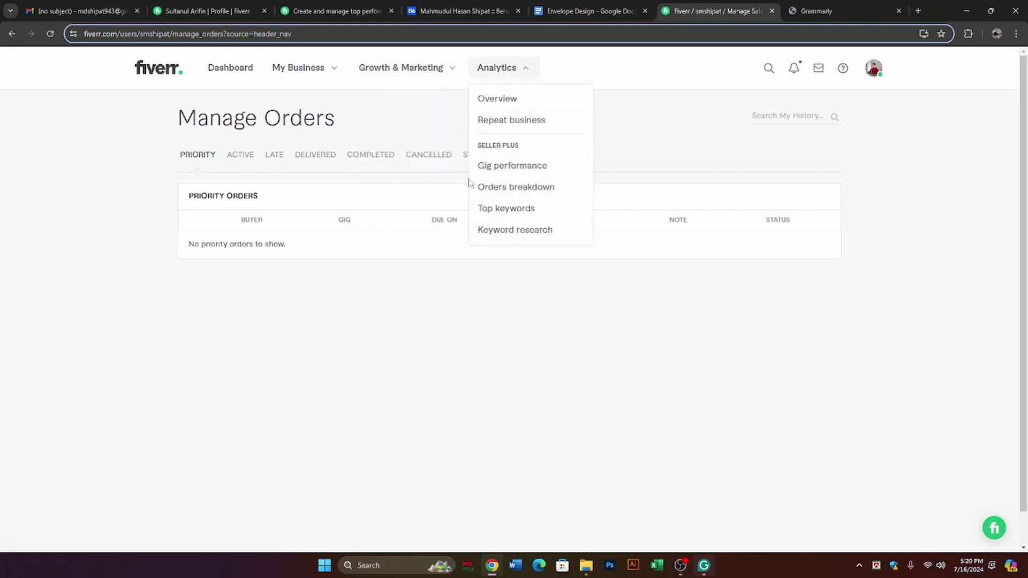
{"action": "mouse_move", "coordinate": [325, 75]}
{"action": "left_click", "coordinate": [310, 132]}
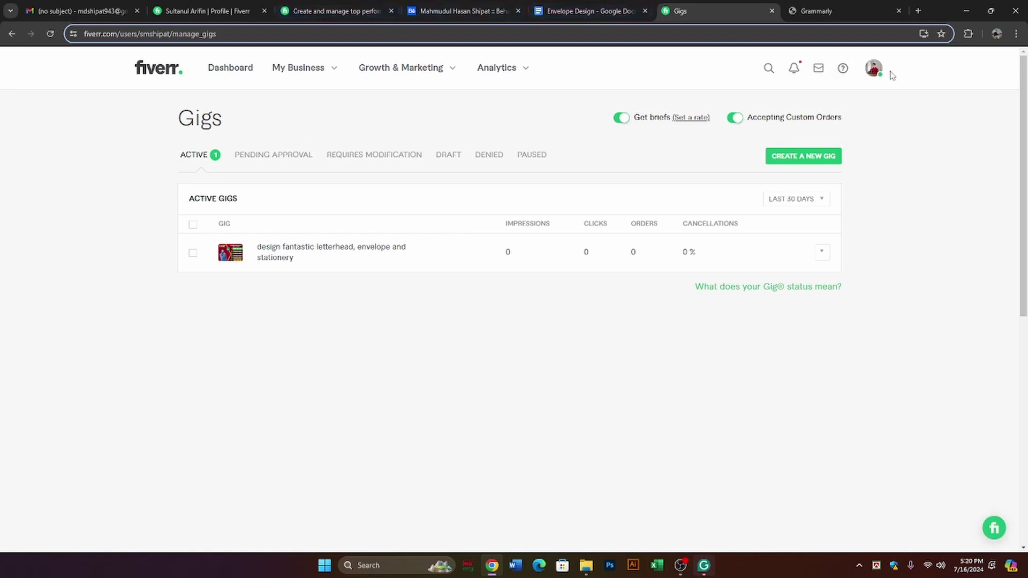
- Switch to Buying from the avatar menu and scroll the buyer home page's browsing-history gigs
{"action": "left_click", "coordinate": [871, 77]}
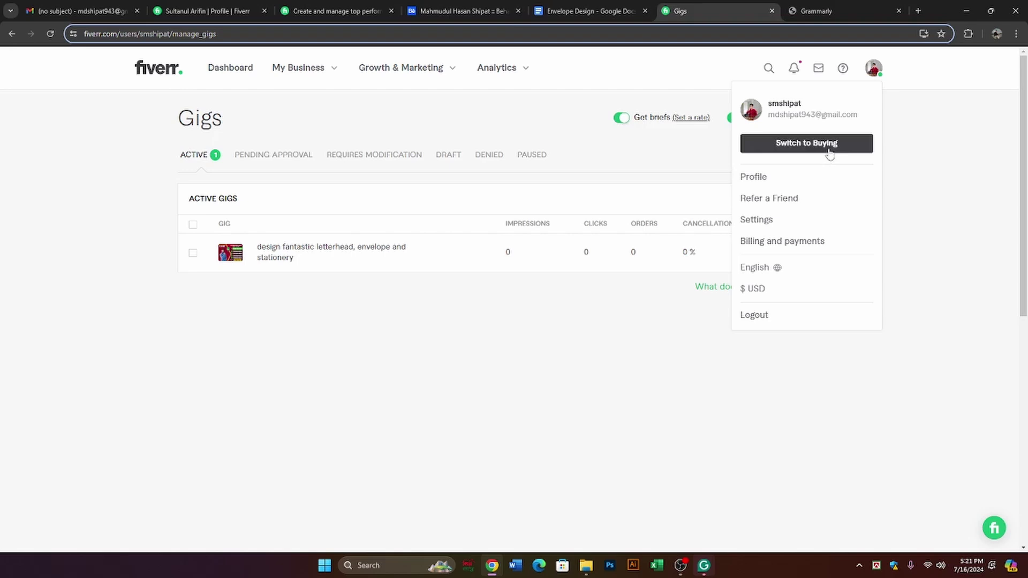
{"action": "left_click", "coordinate": [829, 154]}
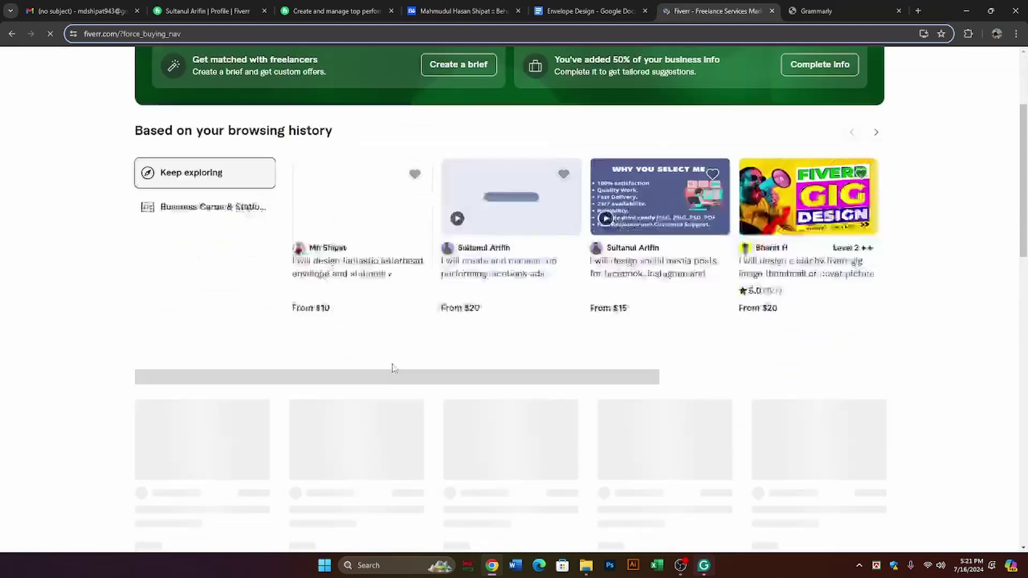
{"action": "scroll", "coordinate": [252, 369], "scroll_direction": "down", "scroll_amount": 2}
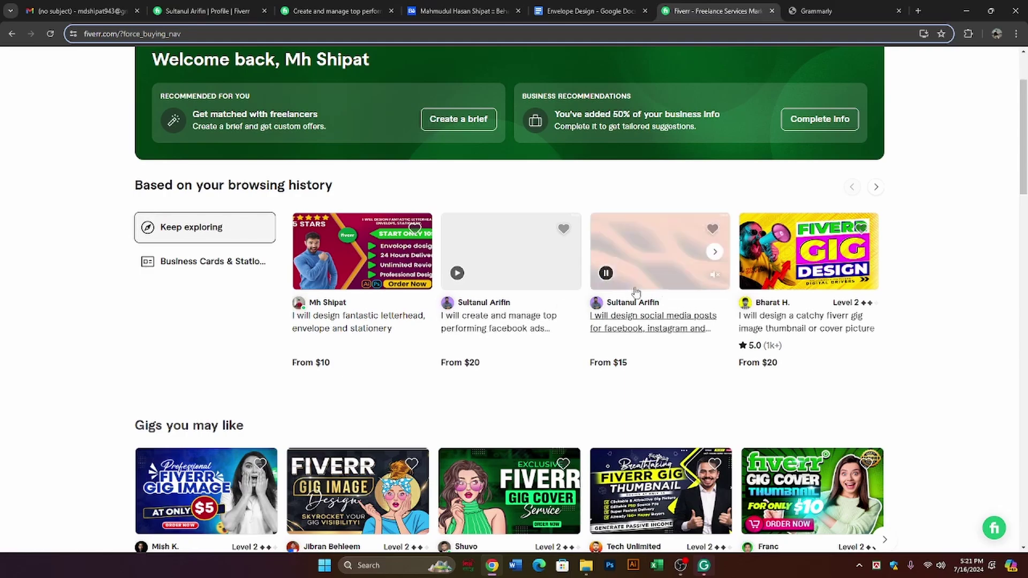
{"action": "scroll", "coordinate": [659, 252], "scroll_direction": "down", "scroll_amount": 3}
{"action": "scroll", "coordinate": [462, 381], "scroll_direction": "down", "scroll_amount": 6}
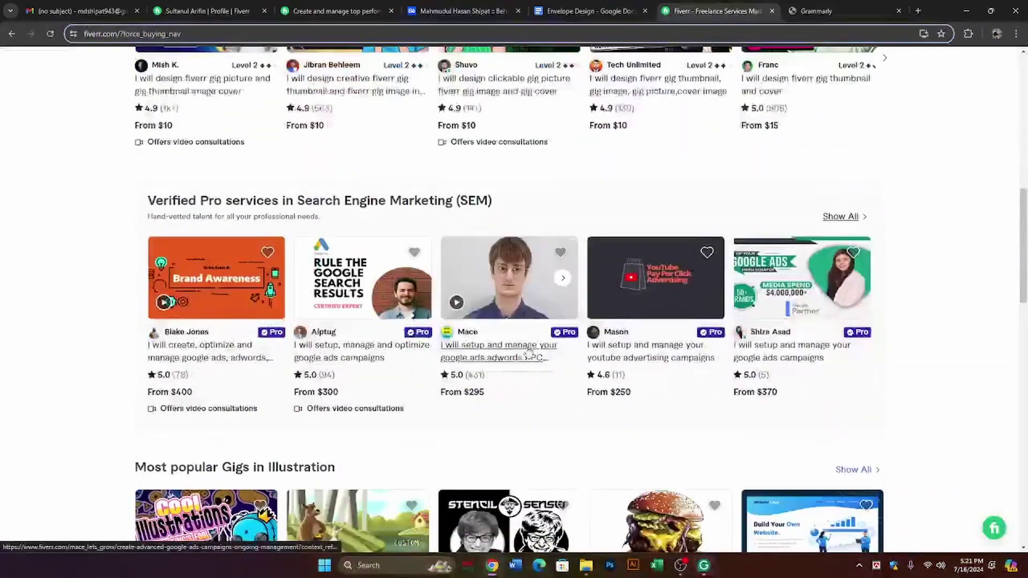
- Open the letterhead gig in a new tab, select its full title, then return to the home tab's search box
{"action": "scroll", "coordinate": [461, 382], "scroll_direction": "up", "scroll_amount": 11}
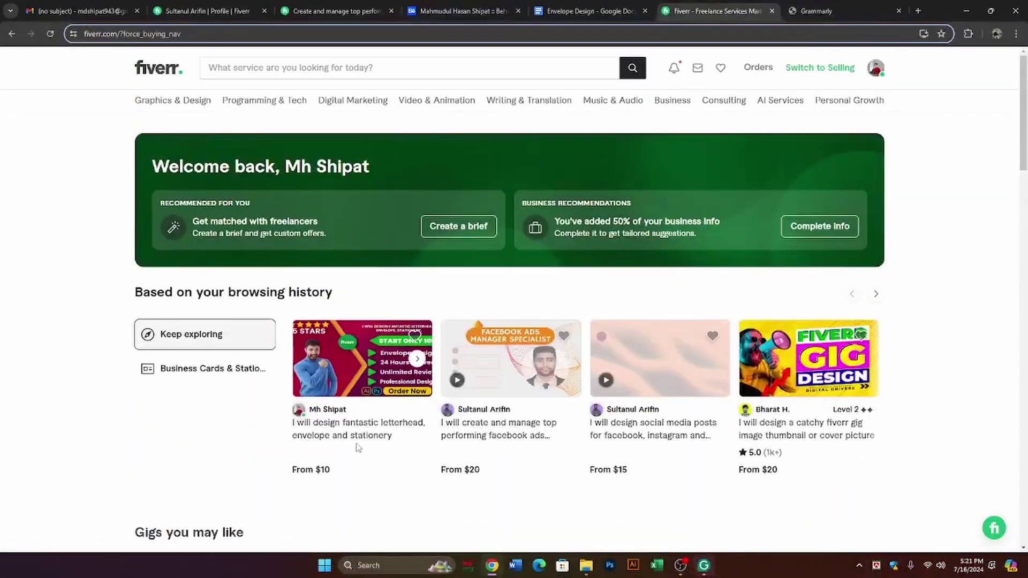
{"action": "left_click_drag", "start_coordinate": [402, 435], "coordinate": [782, 11]}
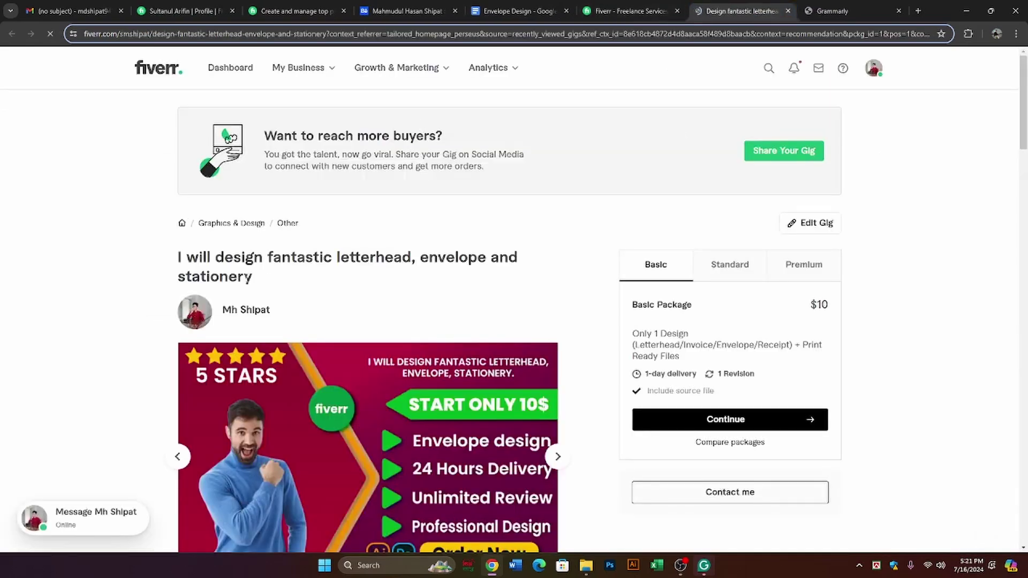
{"action": "left_click_drag", "start_coordinate": [253, 277], "coordinate": [172, 269]}
{"action": "key", "text": "ctrl+c"}
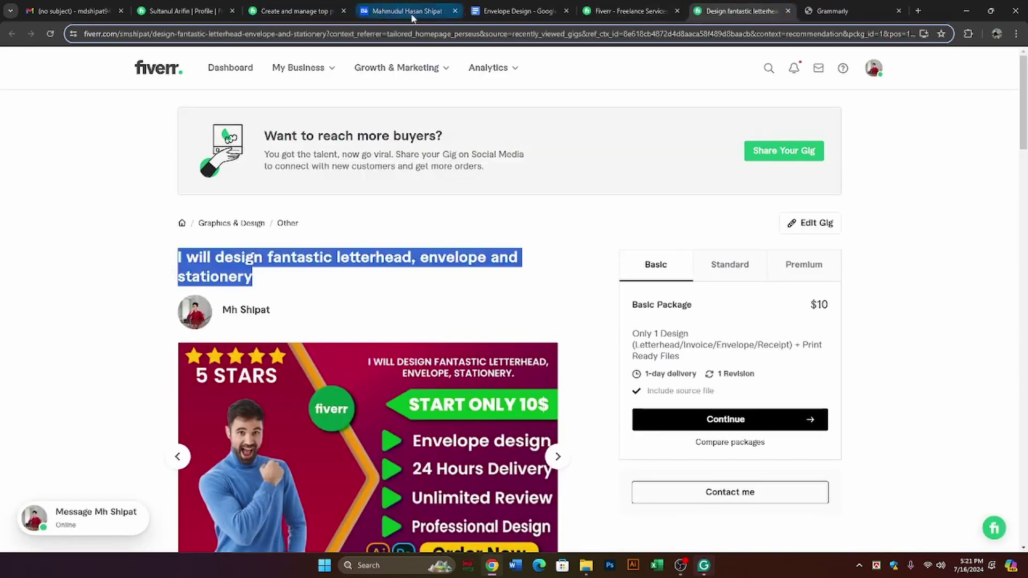
{"action": "left_click", "coordinate": [624, 11]}
{"action": "left_click", "coordinate": [339, 68]}
- Search for 'I will design fantastic letterhead, envelope and stationery' and go to the next results page
{"action": "key", "text": "ctrl+v"}
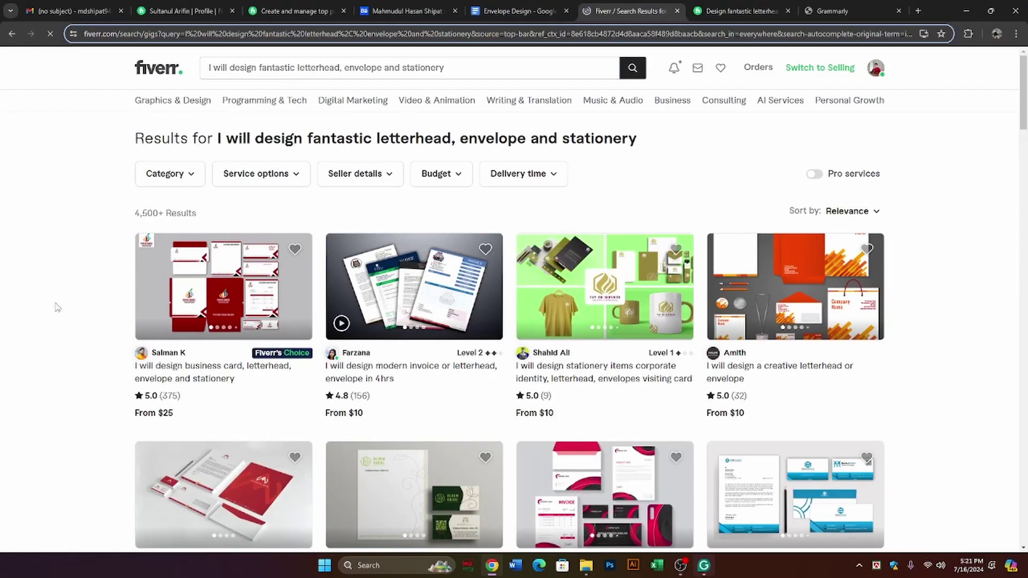
{"action": "scroll", "coordinate": [46, 334], "scroll_direction": "down", "scroll_amount": 1}
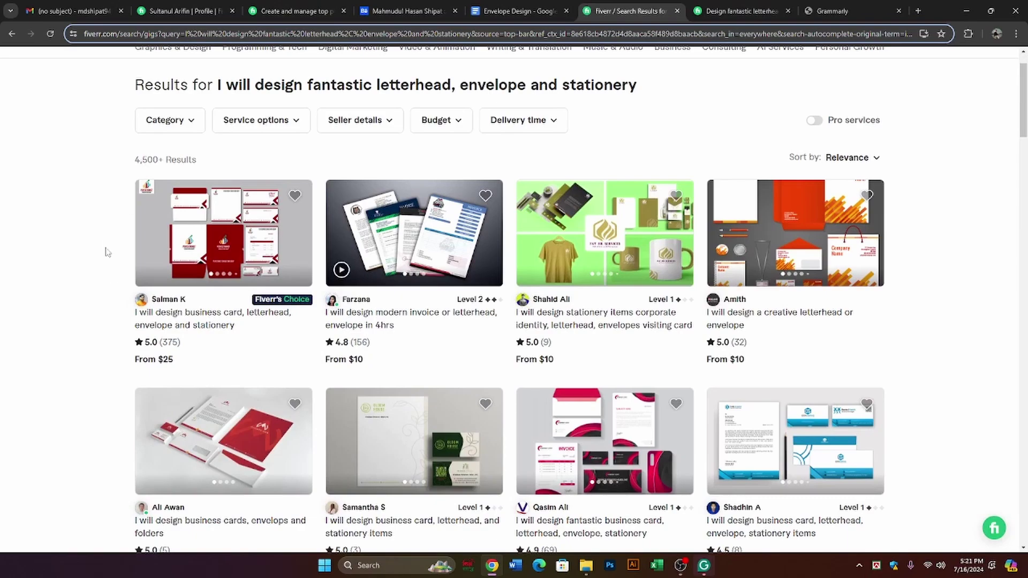
{"action": "scroll", "coordinate": [103, 300], "scroll_direction": "down", "scroll_amount": 12}
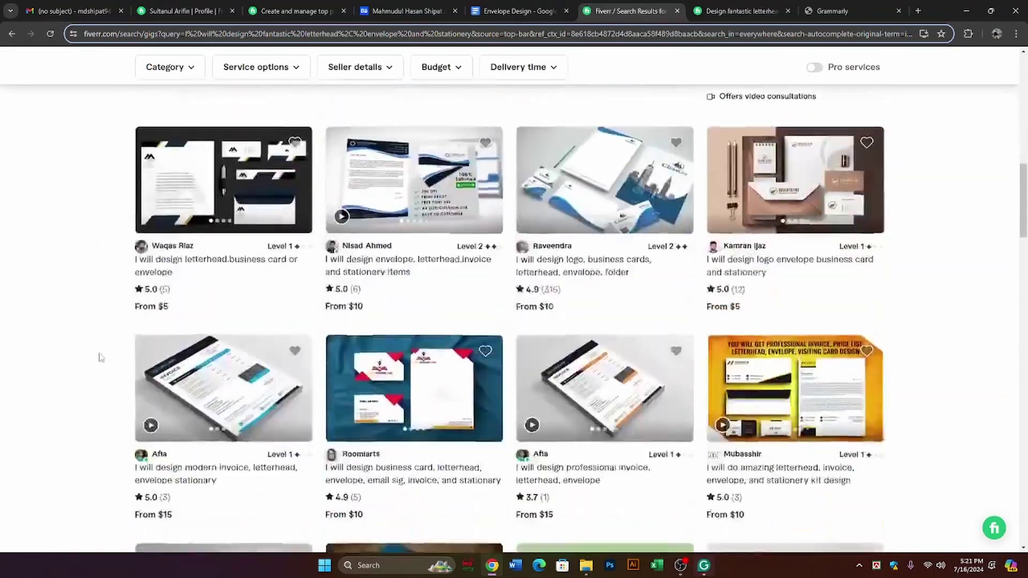
{"action": "scroll", "coordinate": [100, 357], "scroll_direction": "down", "scroll_amount": 17}
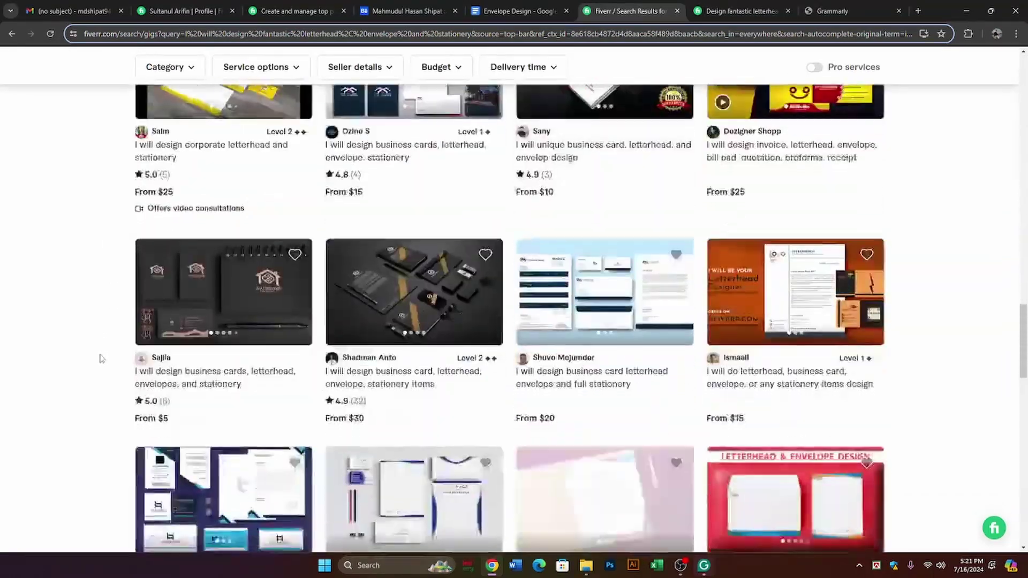
{"action": "scroll", "coordinate": [101, 357], "scroll_direction": "down", "scroll_amount": 14}
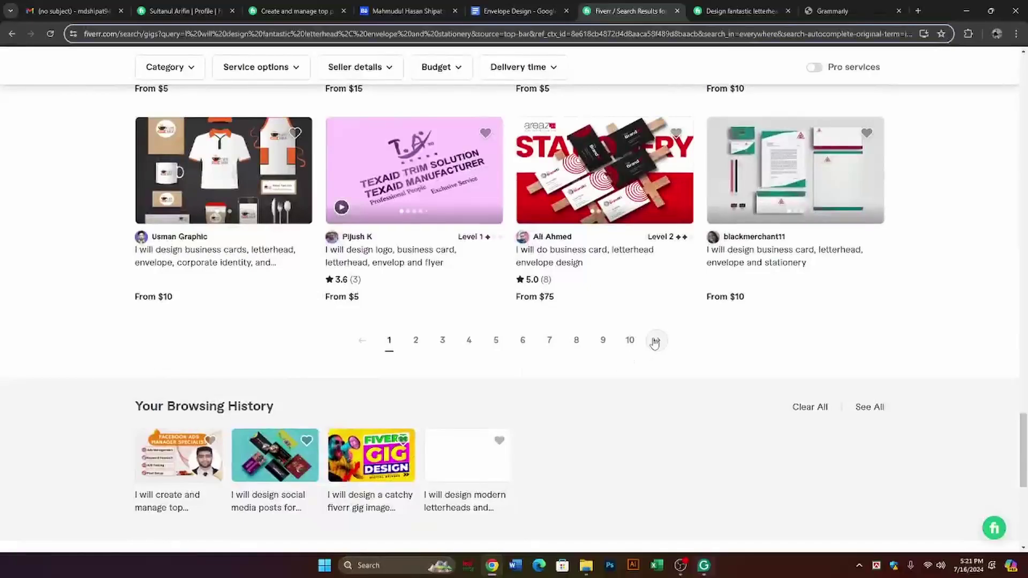
{"action": "left_click", "coordinate": [655, 341]}
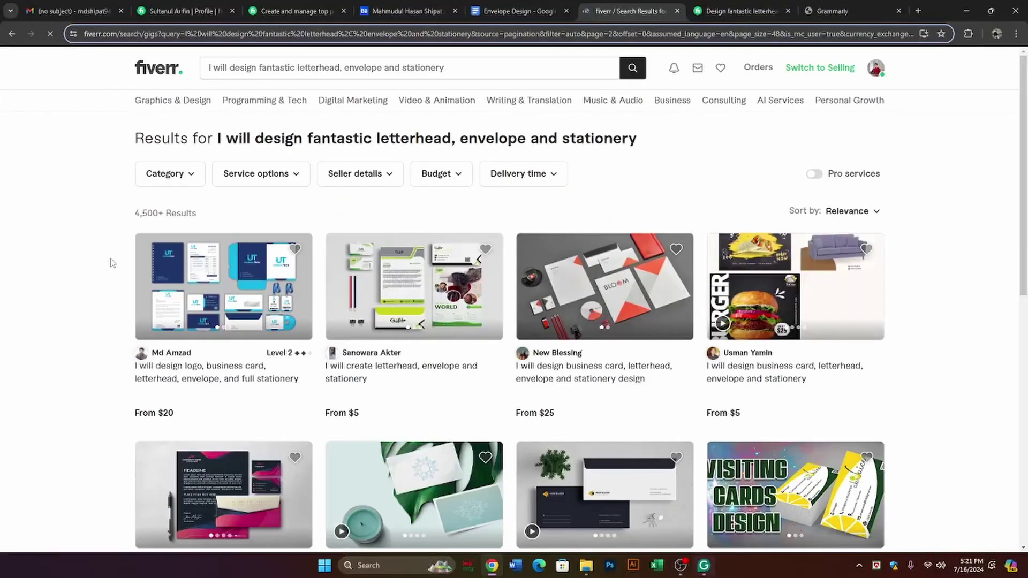
- Jump to page 10 of the search results
{"action": "scroll", "coordinate": [111, 282], "scroll_direction": "down", "scroll_amount": 4}
{"action": "scroll", "coordinate": [110, 282], "scroll_direction": "down", "scroll_amount": 12}
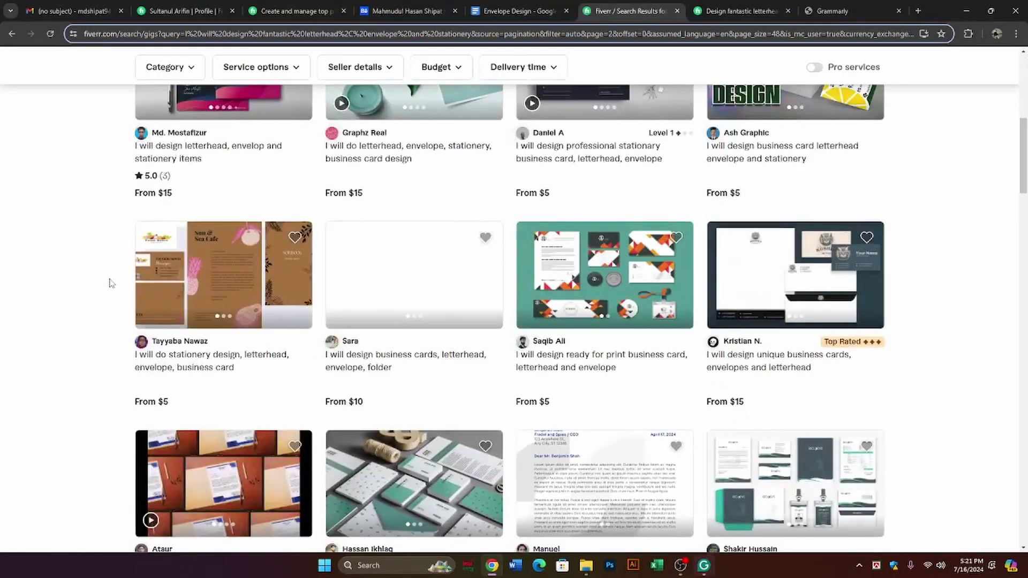
{"action": "scroll", "coordinate": [111, 288], "scroll_direction": "down", "scroll_amount": 15}
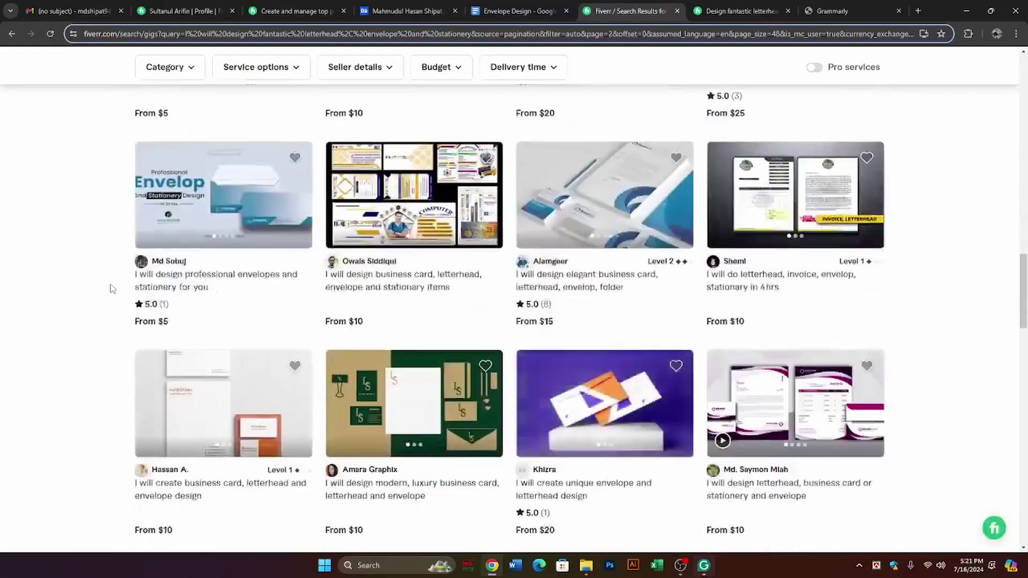
{"action": "scroll", "coordinate": [109, 289], "scroll_direction": "down", "scroll_amount": 10}
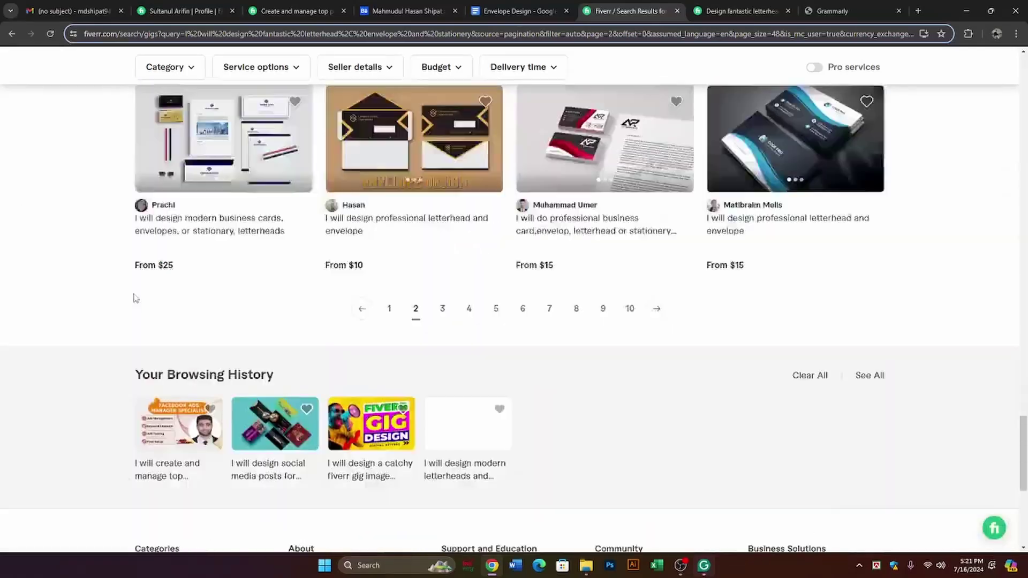
{"action": "scroll", "coordinate": [133, 298], "scroll_direction": "up", "scroll_amount": 2}
{"action": "left_click", "coordinate": [621, 403]}
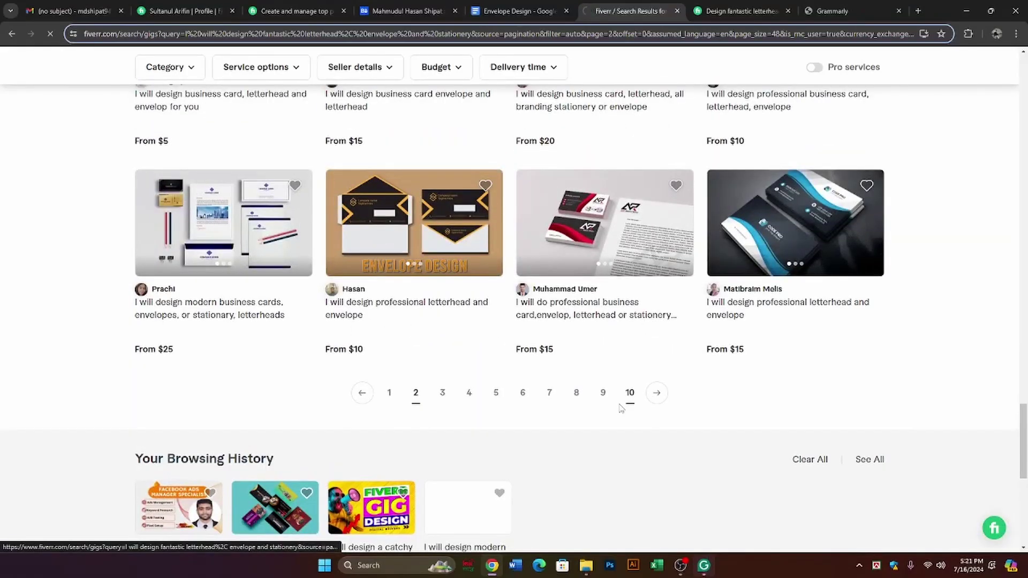
- Scroll through page 10's results, then switch to page 5
{"action": "scroll", "coordinate": [586, 378], "scroll_direction": "down", "scroll_amount": 10}
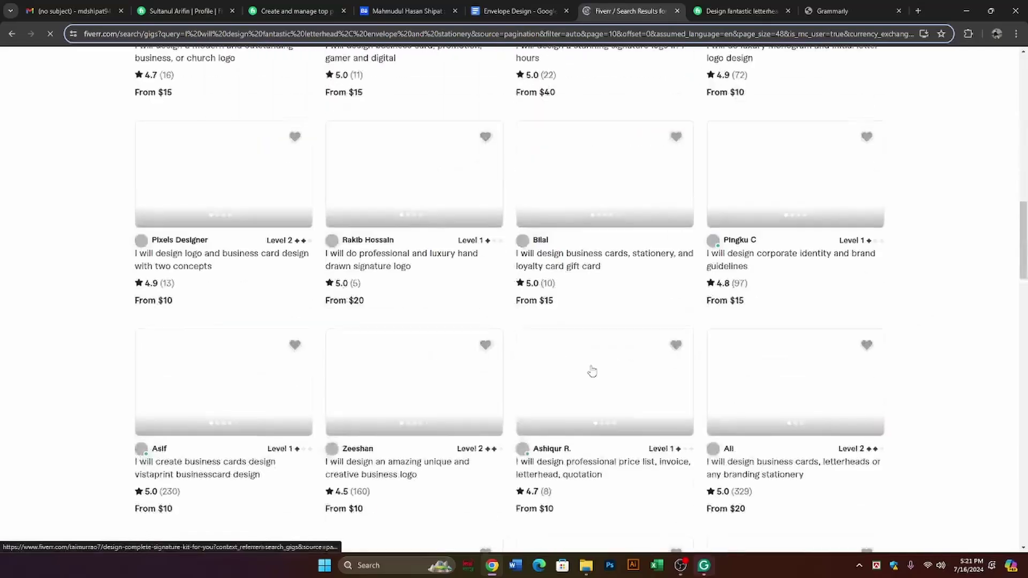
{"action": "scroll", "coordinate": [591, 371], "scroll_direction": "down", "scroll_amount": 20}
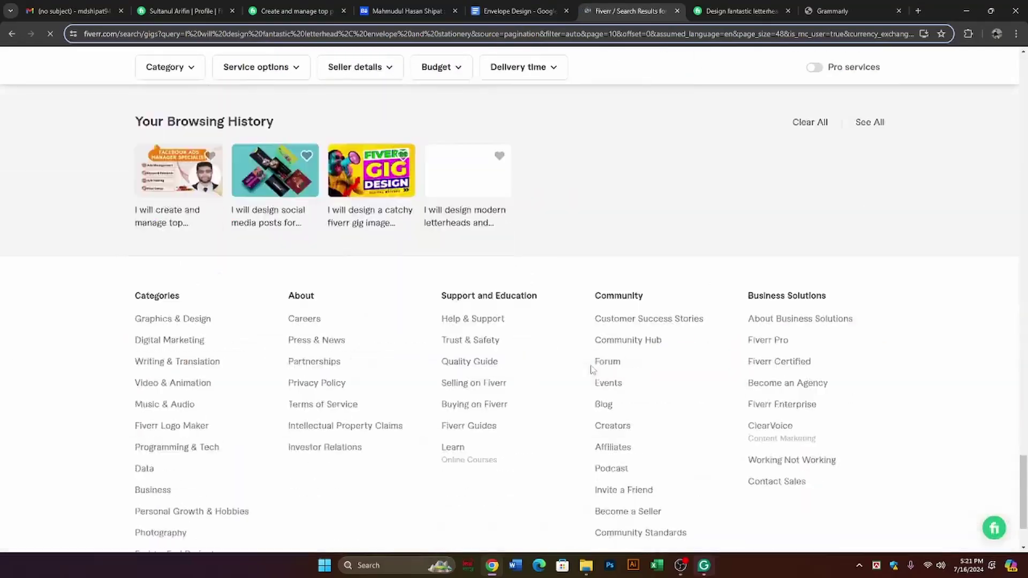
{"action": "scroll", "coordinate": [592, 370], "scroll_direction": "up", "scroll_amount": 8}
{"action": "scroll", "coordinate": [593, 380], "scroll_direction": "up", "scroll_amount": 15}
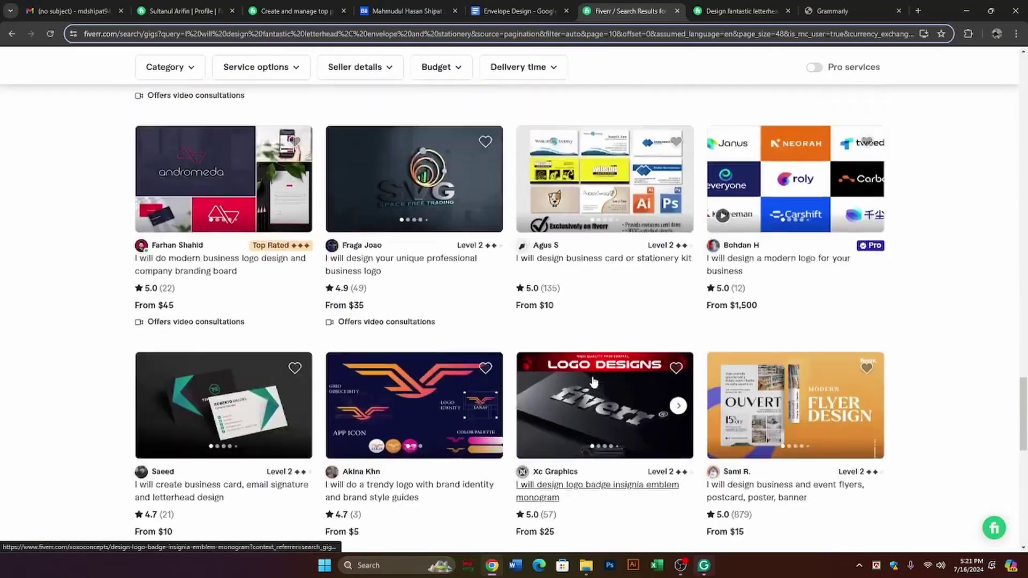
{"action": "scroll", "coordinate": [593, 380], "scroll_direction": "up", "scroll_amount": 15}
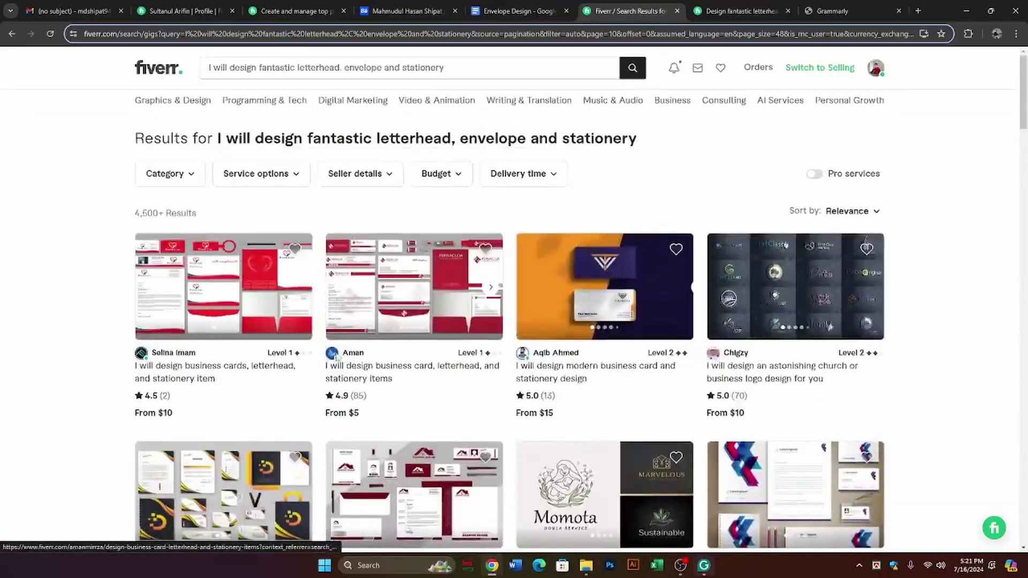
{"action": "scroll", "coordinate": [589, 380], "scroll_direction": "down", "scroll_amount": 15}
{"action": "scroll", "coordinate": [357, 419], "scroll_direction": "down", "scroll_amount": 15}
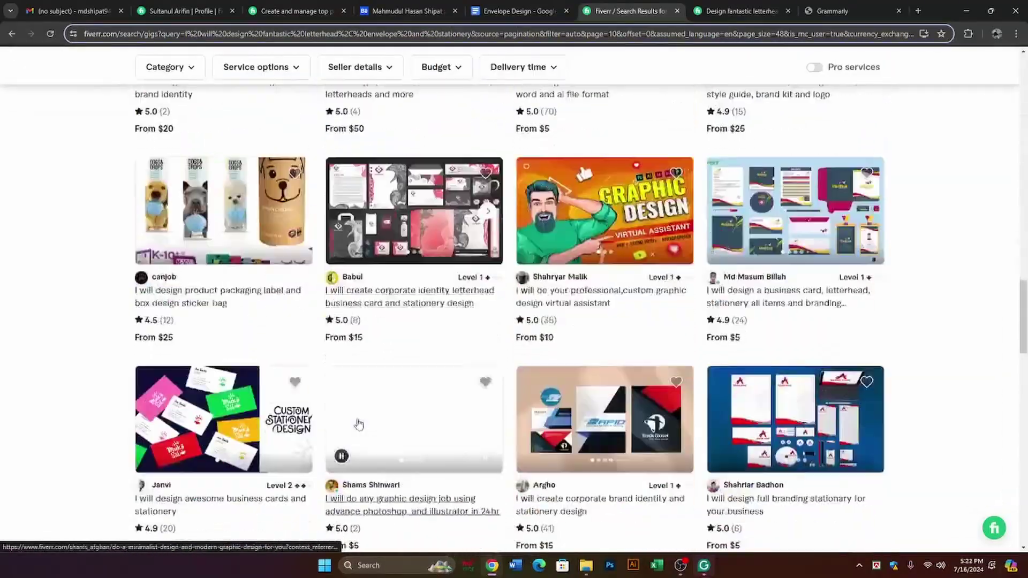
{"action": "scroll", "coordinate": [362, 434], "scroll_direction": "down", "scroll_amount": 5}
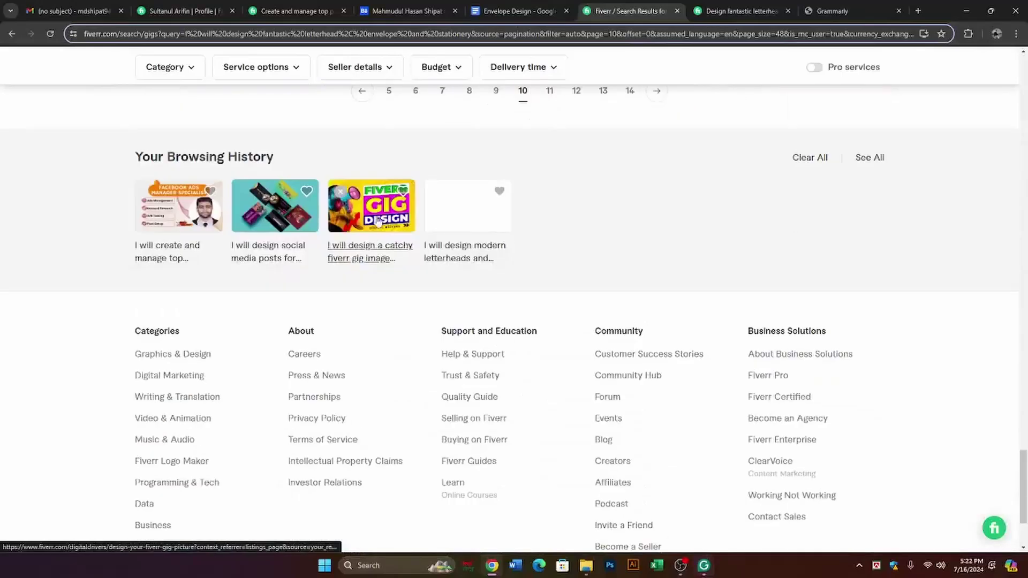
{"action": "scroll", "coordinate": [367, 179], "scroll_direction": "up", "scroll_amount": 3}
{"action": "left_click", "coordinate": [389, 252]}
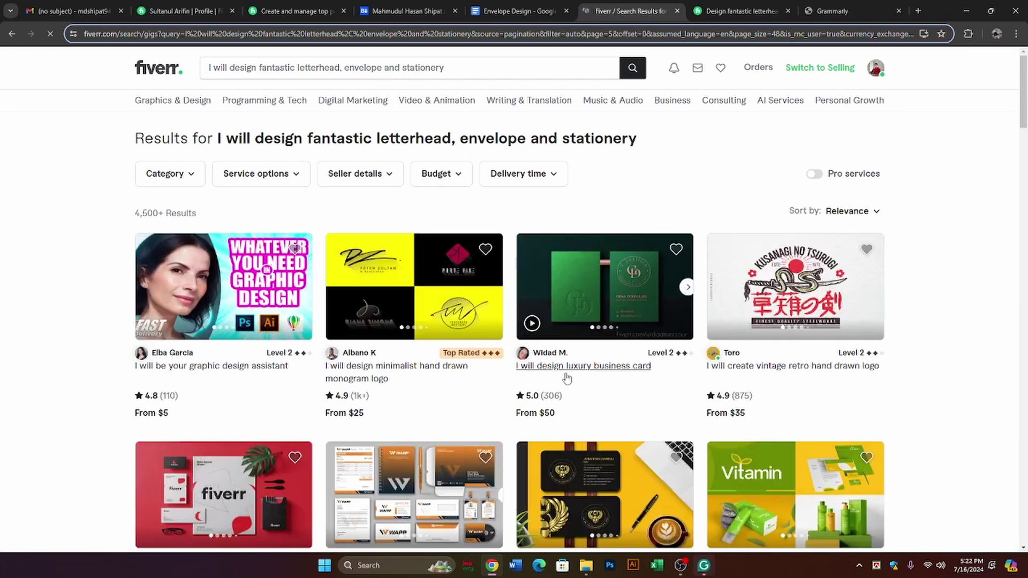
- Reload the search results page twice and switch the account to selling mode
{"action": "left_click", "coordinate": [877, 70]}
{"action": "left_click", "coordinate": [876, 71]}
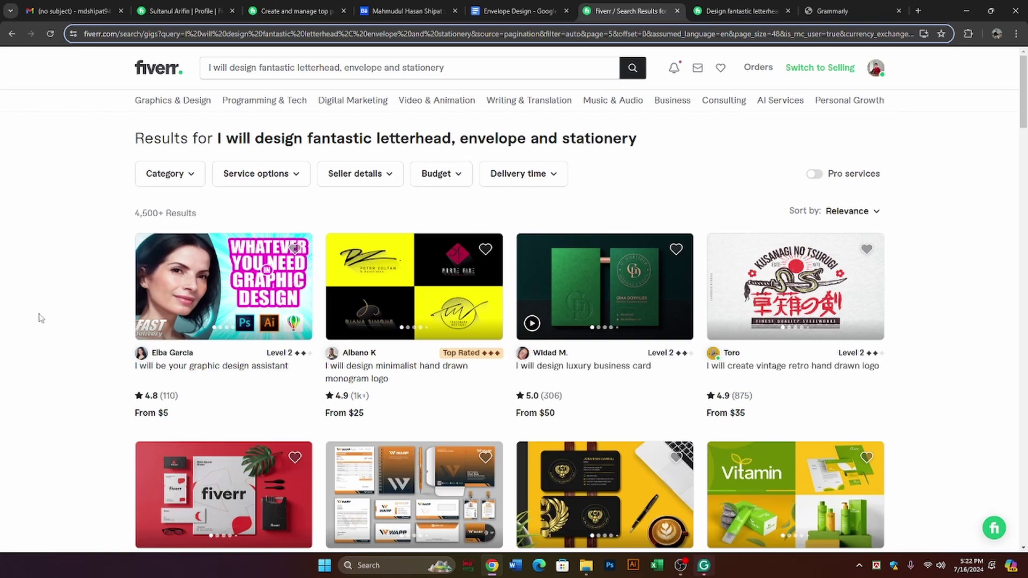
{"action": "scroll", "coordinate": [59, 335], "scroll_direction": "down", "scroll_amount": 5}
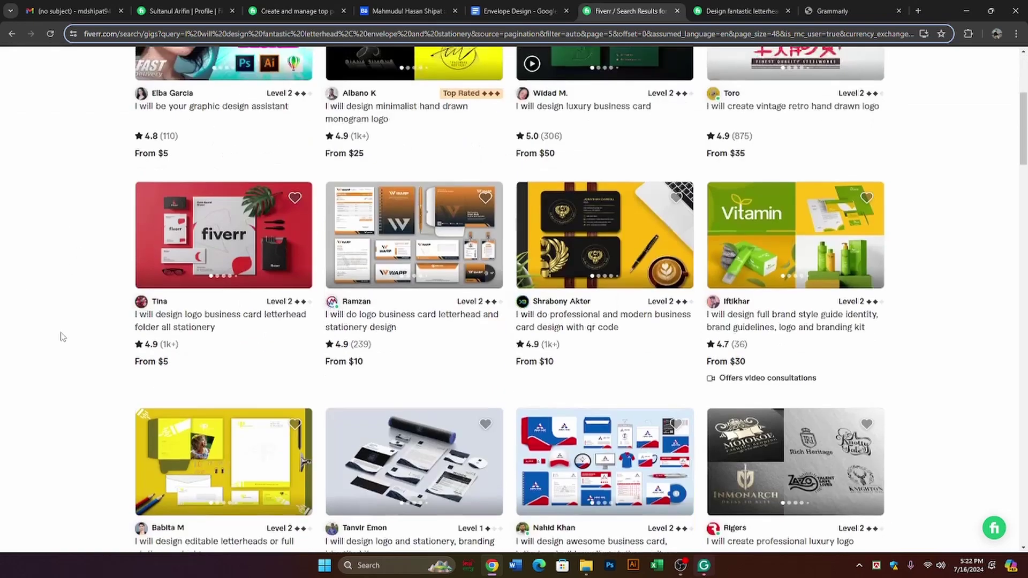
{"action": "scroll", "coordinate": [63, 337], "scroll_direction": "up", "scroll_amount": 5}
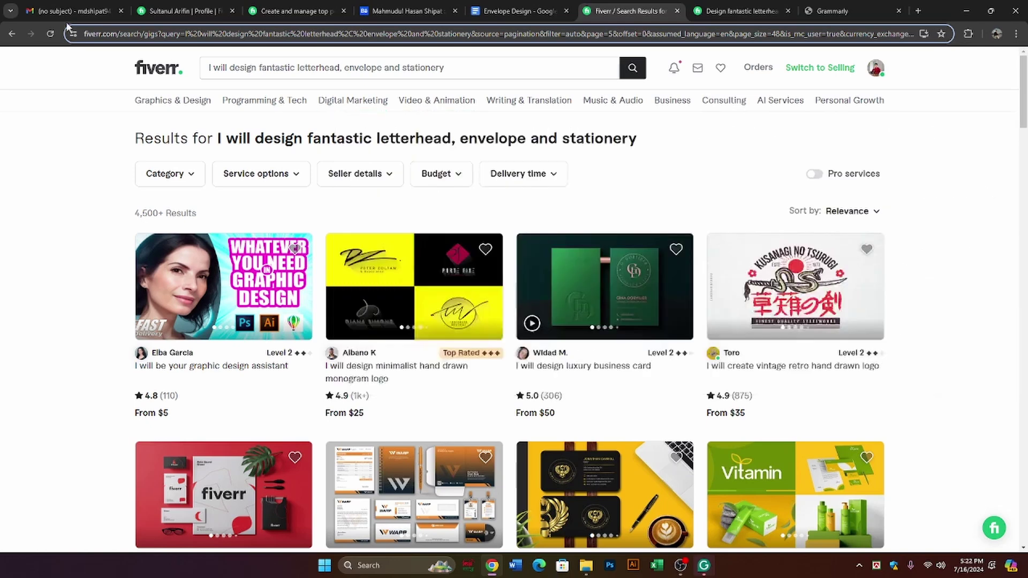
{"action": "left_click", "coordinate": [48, 36]}
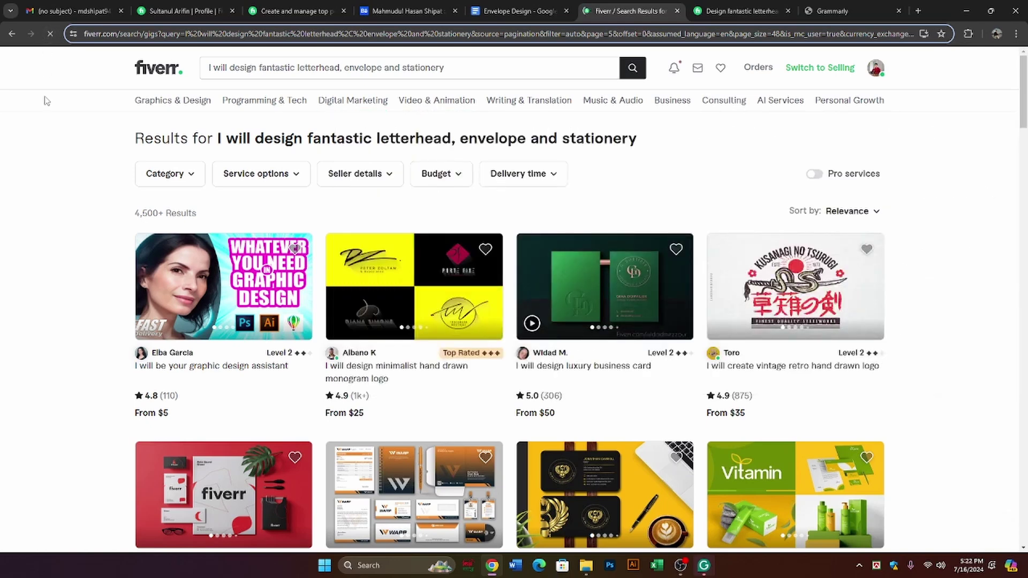
{"action": "left_click", "coordinate": [51, 35]}
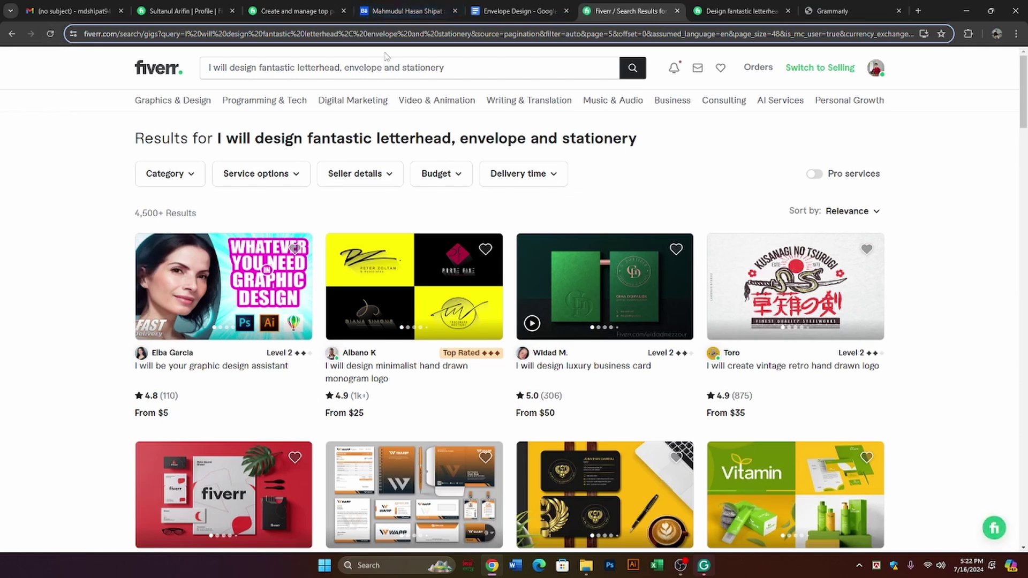
{"action": "left_click", "coordinate": [825, 69]}
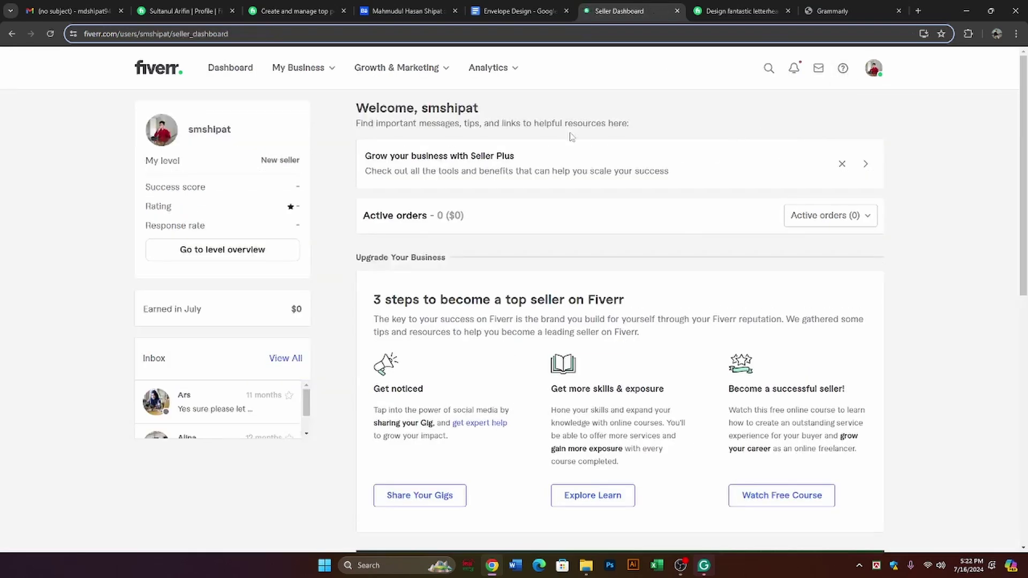
- Reload the seller dashboard and open your own profile, which lists the $10 letterhead gig
{"action": "left_click", "coordinate": [308, 64]}
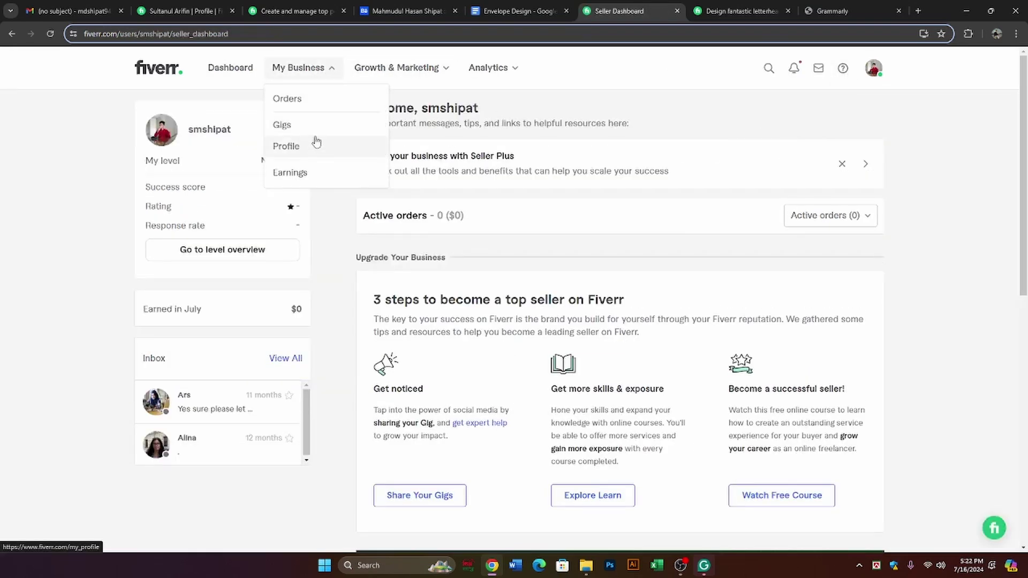
{"action": "left_click", "coordinate": [315, 135]}
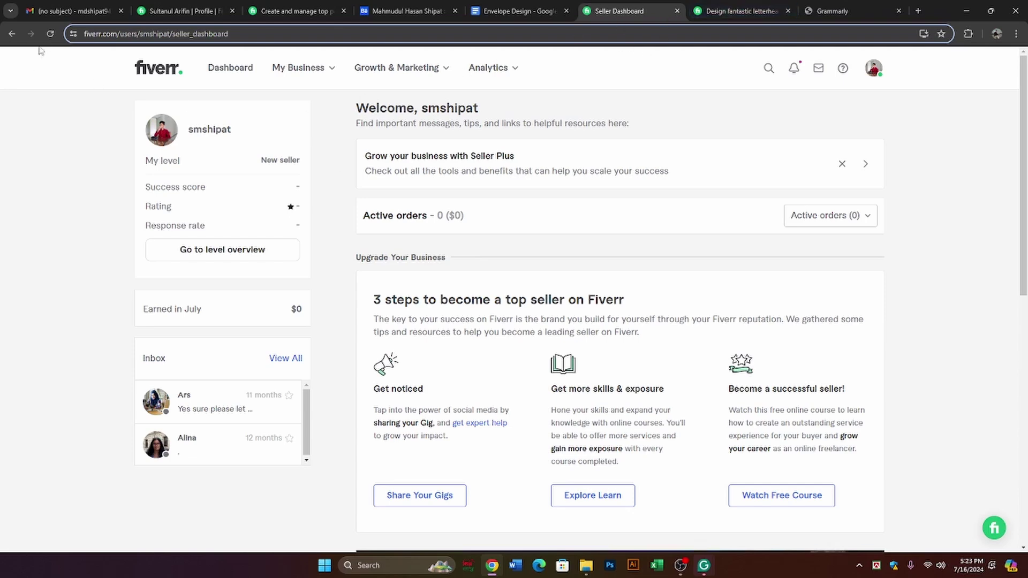
{"action": "left_click", "coordinate": [50, 34]}
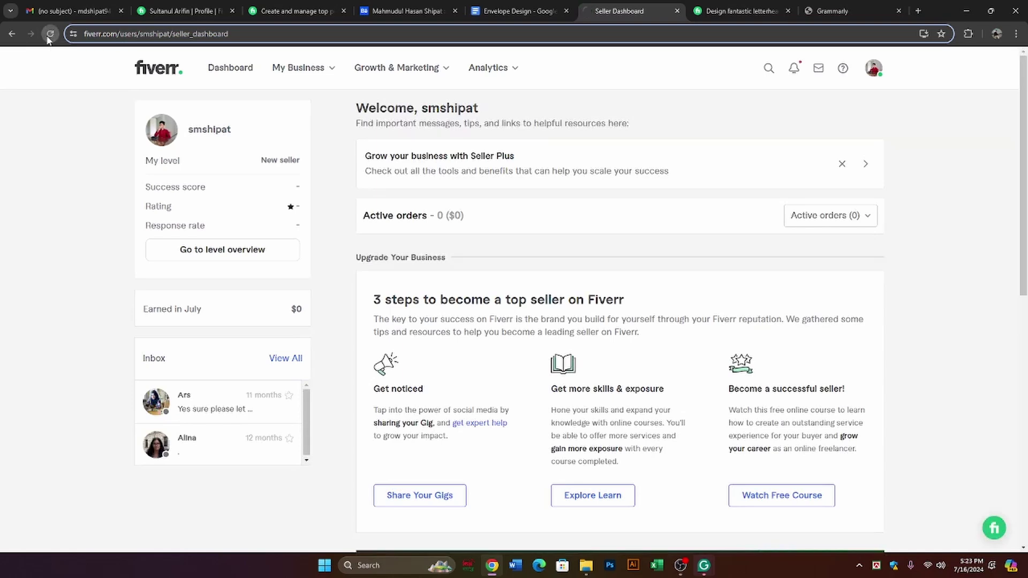
{"action": "left_click", "coordinate": [47, 39]}
{"action": "left_click", "coordinate": [242, 412]}
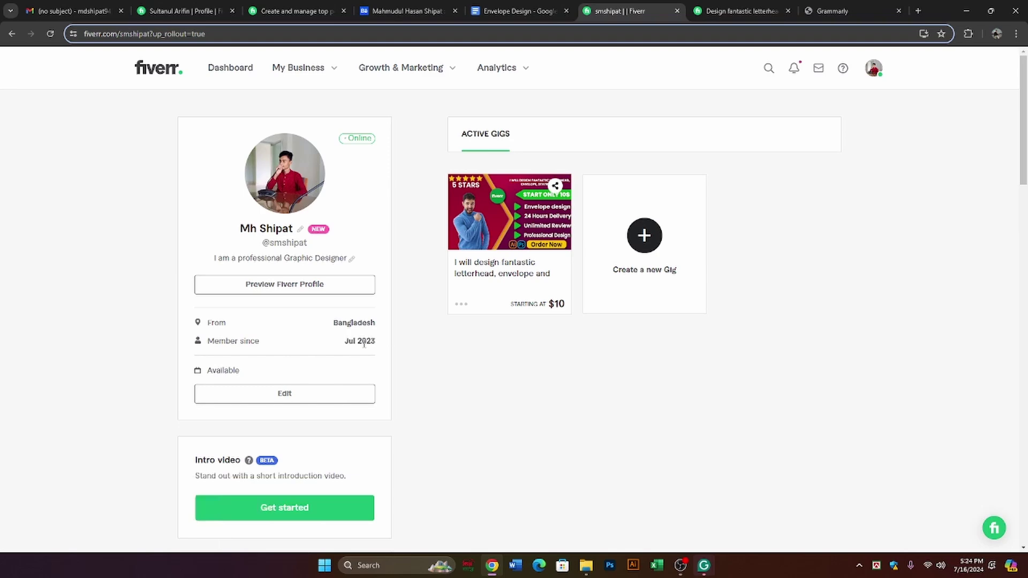
{"action": "scroll", "coordinate": [345, 410], "scroll_direction": "down", "scroll_amount": 6}
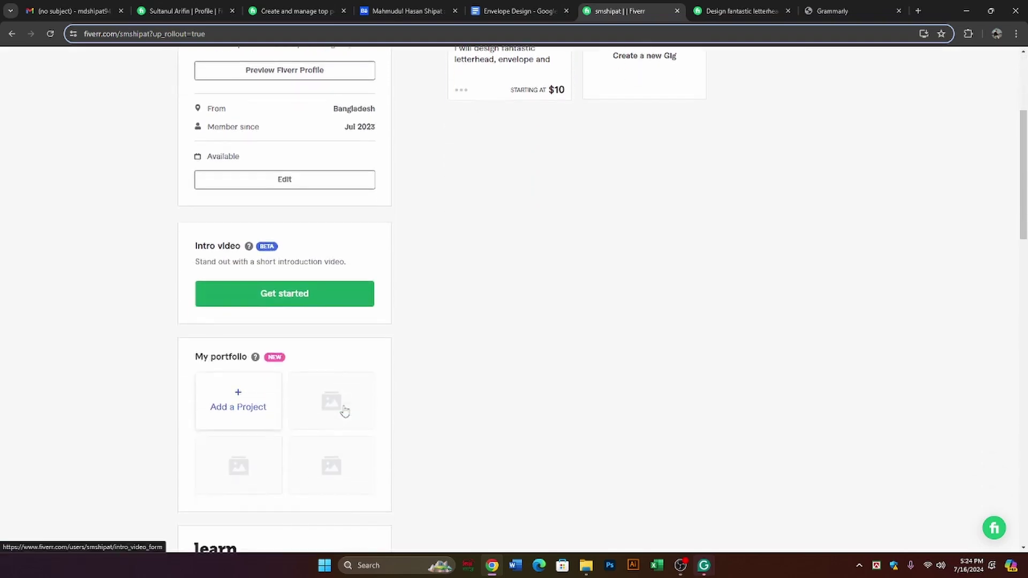
{"action": "scroll", "coordinate": [346, 412], "scroll_direction": "down", "scroll_amount": 1}
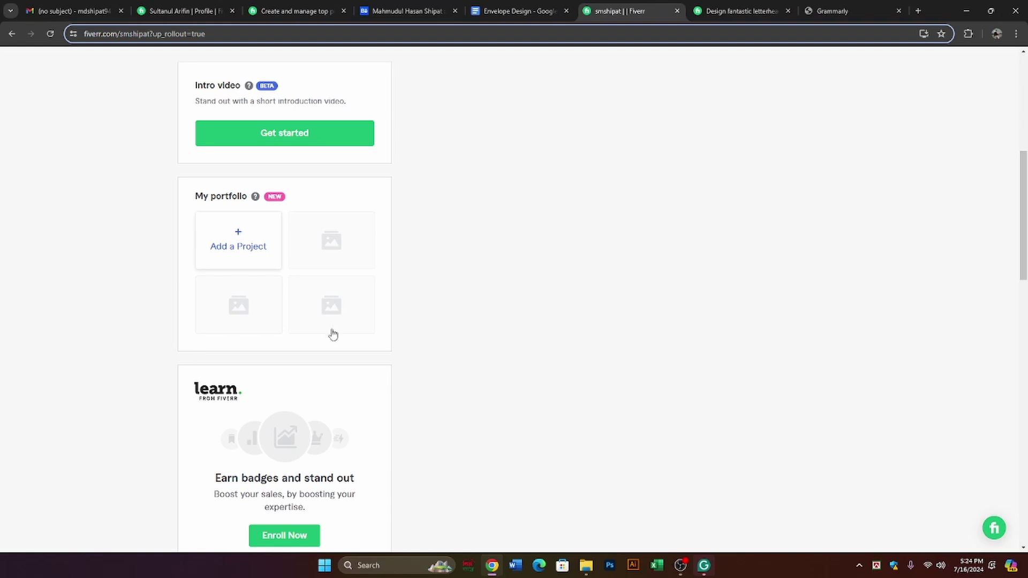
{"action": "scroll", "coordinate": [330, 332], "scroll_direction": "down", "scroll_amount": 8}
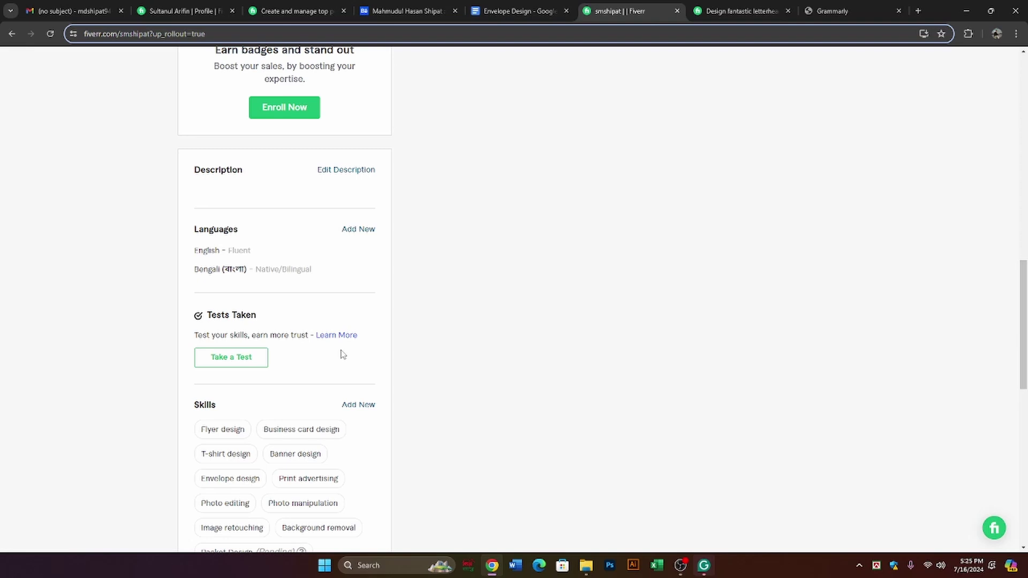
{"action": "scroll", "coordinate": [361, 294], "scroll_direction": "up", "scroll_amount": 4}
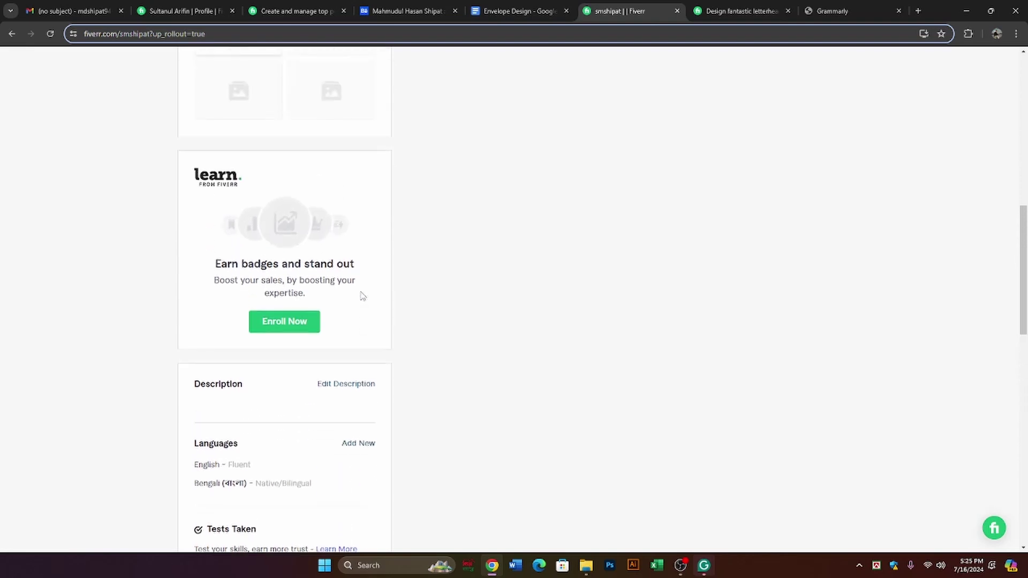
{"action": "scroll", "coordinate": [360, 294], "scroll_direction": "up", "scroll_amount": 10}
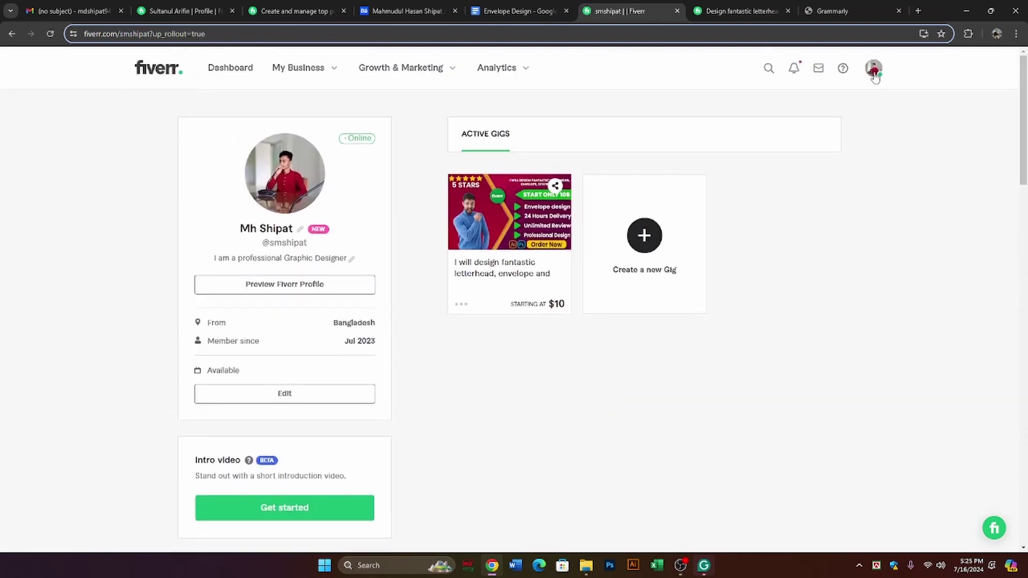
{"action": "left_click", "coordinate": [872, 74]}
- Open account settings and enter the account holder's full name in the Full Name field
{"action": "left_click", "coordinate": [783, 222]}
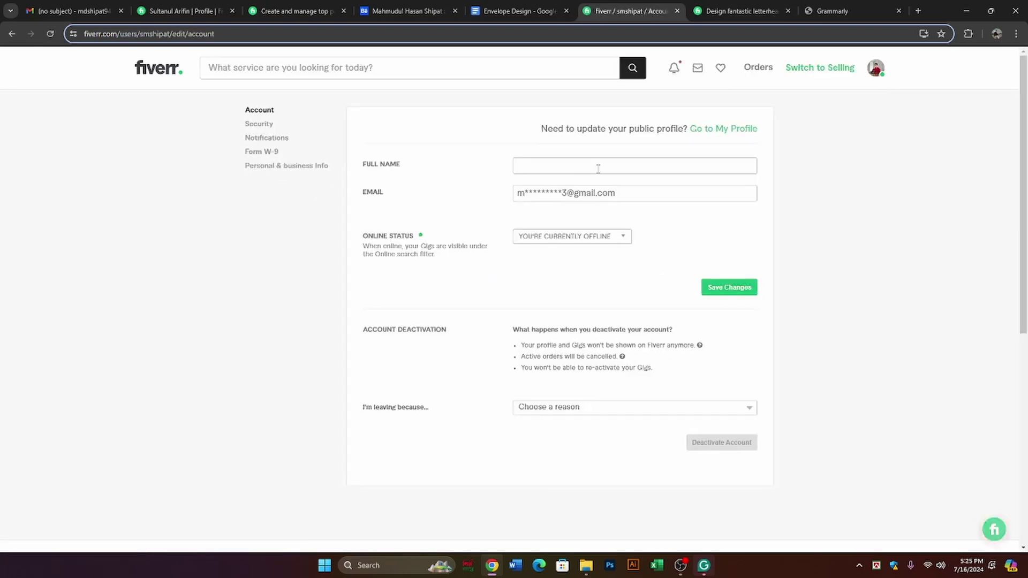
{"action": "left_click", "coordinate": [598, 167]}
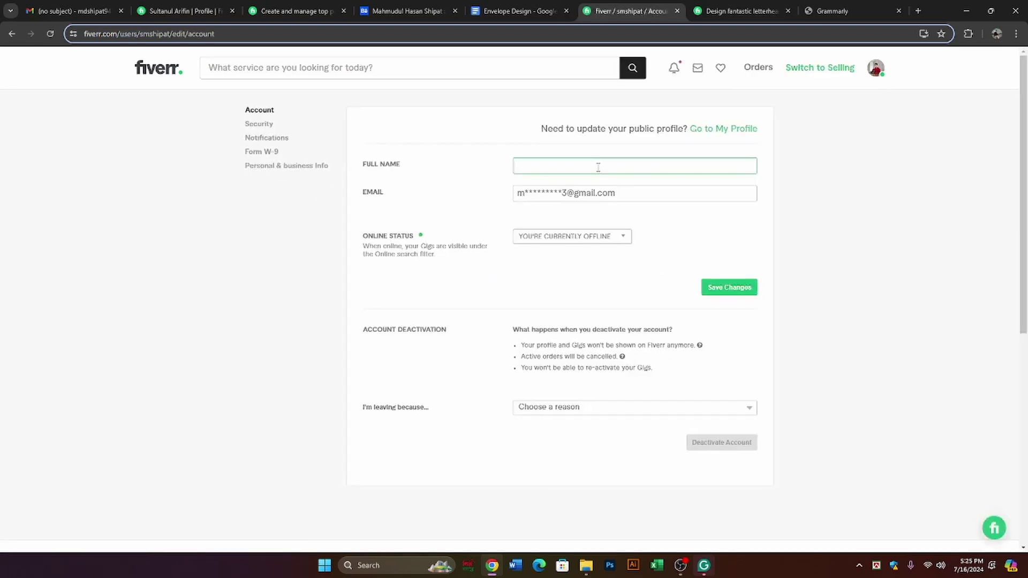
- Save the account settings changes and go to the Security settings page
{"action": "left_click", "coordinate": [533, 239]}
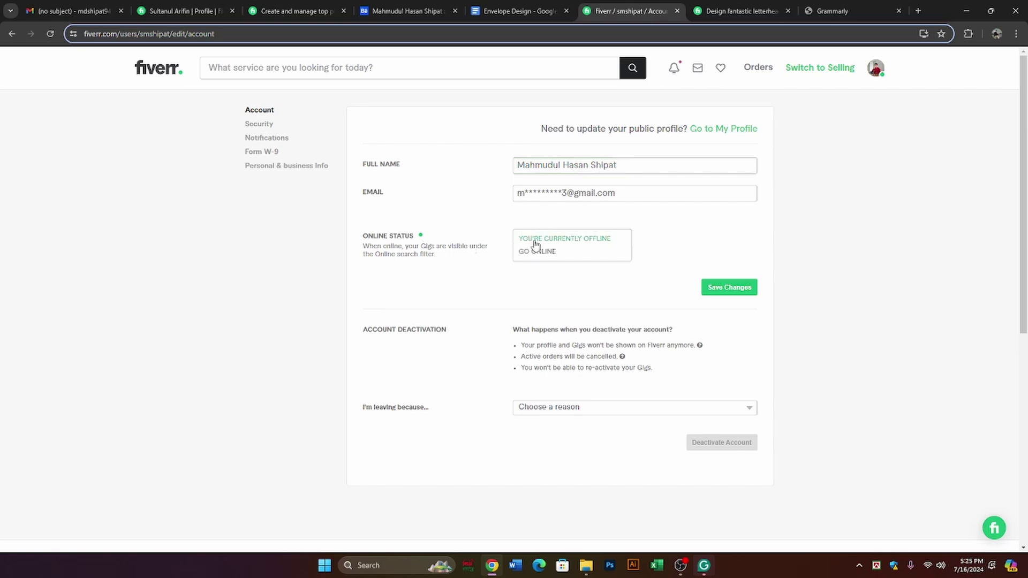
{"action": "left_click", "coordinate": [547, 277]}
{"action": "left_click", "coordinate": [739, 289]}
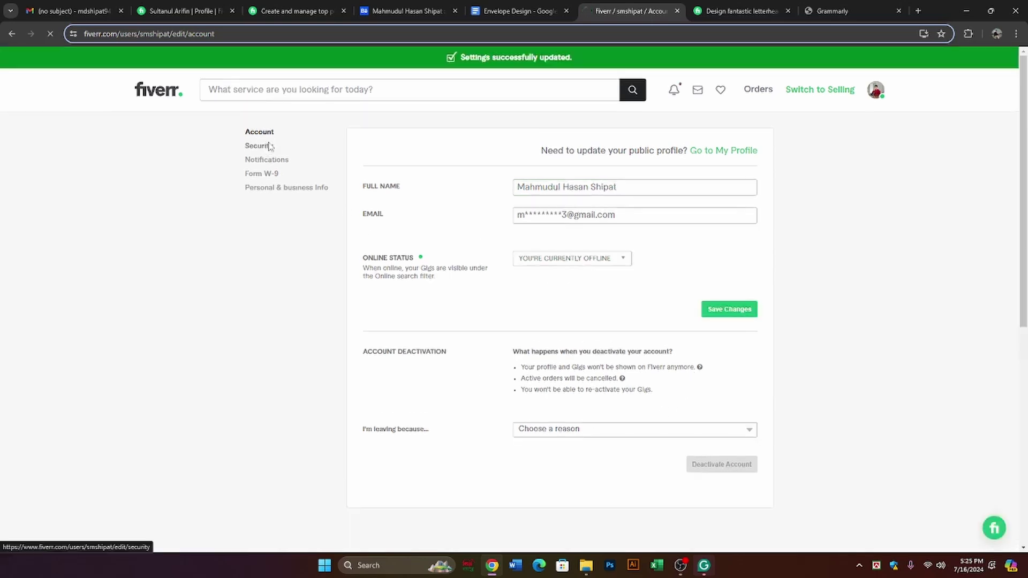
{"action": "left_click", "coordinate": [269, 147]}
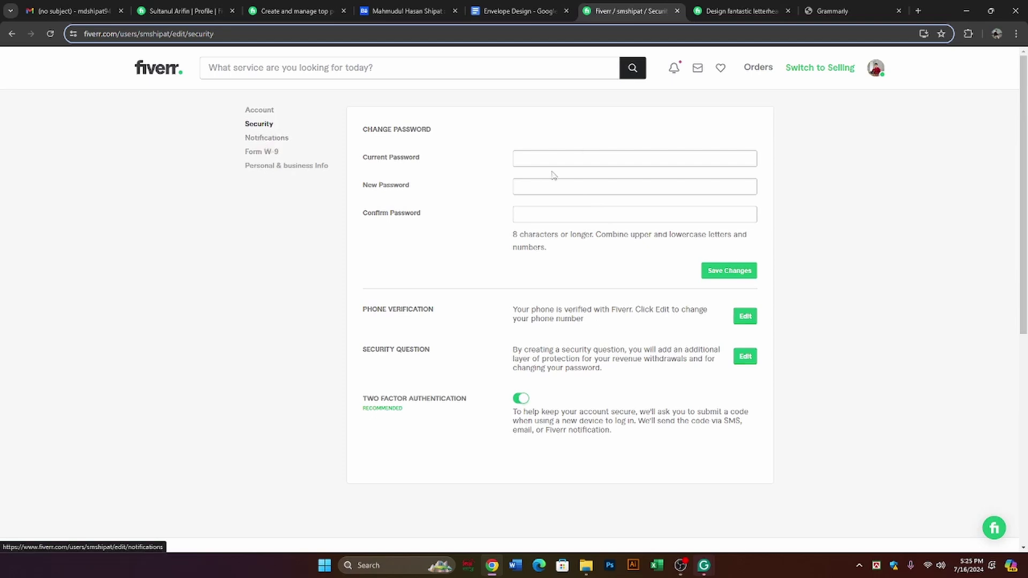
- Look through the New Password, Notifications and Personal & business info settings, then return to the profile page
{"action": "left_click", "coordinate": [516, 185]}
{"action": "left_click", "coordinate": [491, 198]}
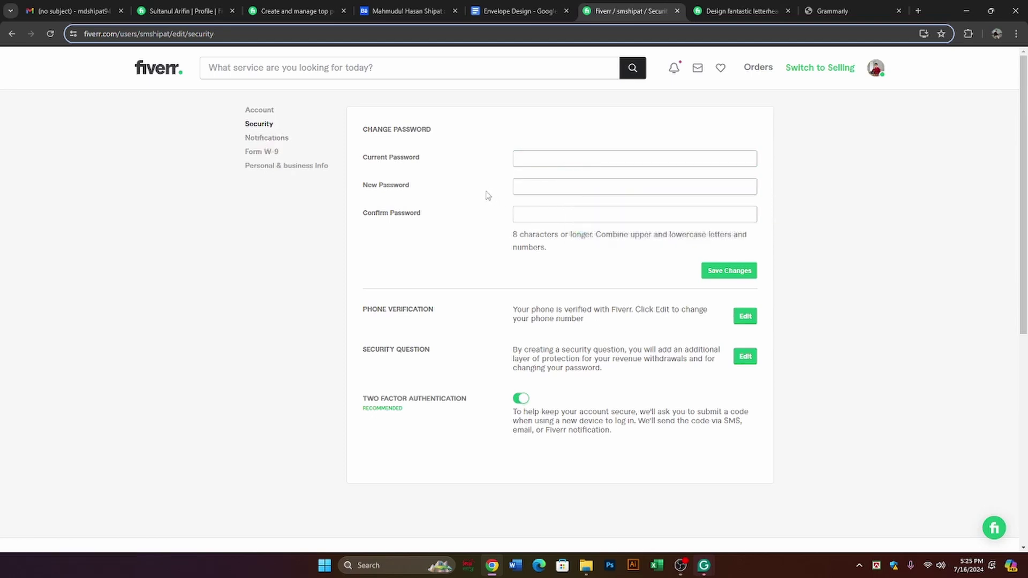
{"action": "left_click", "coordinate": [286, 146]}
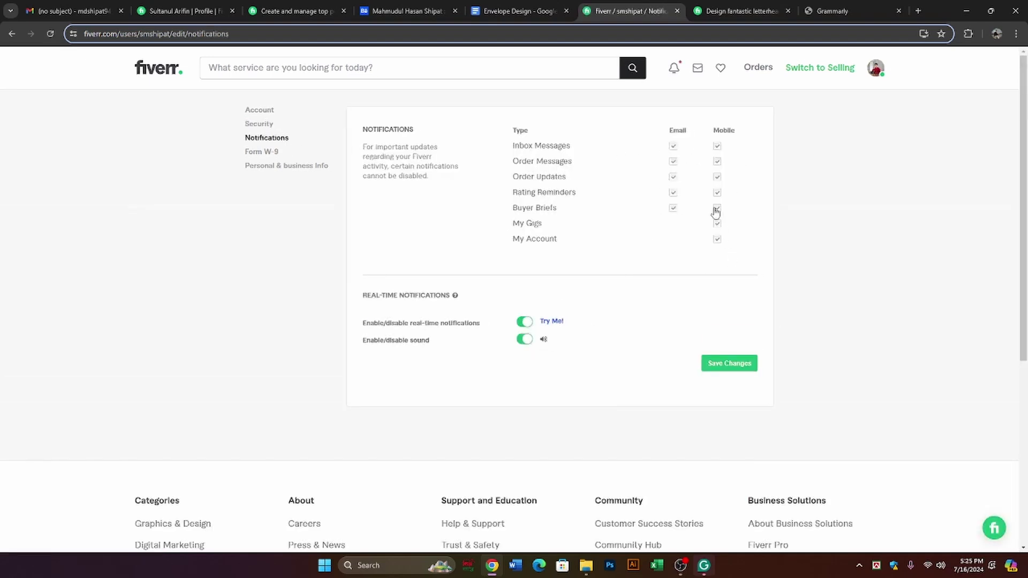
{"action": "left_click", "coordinate": [301, 168]}
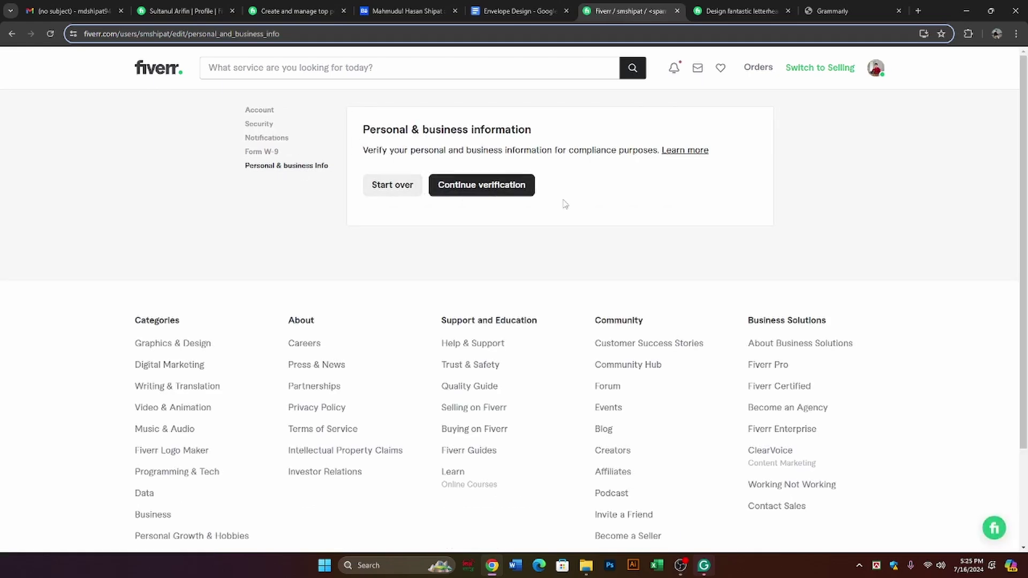
{"action": "left_click", "coordinate": [874, 69]}
{"action": "left_click", "coordinate": [810, 107]}
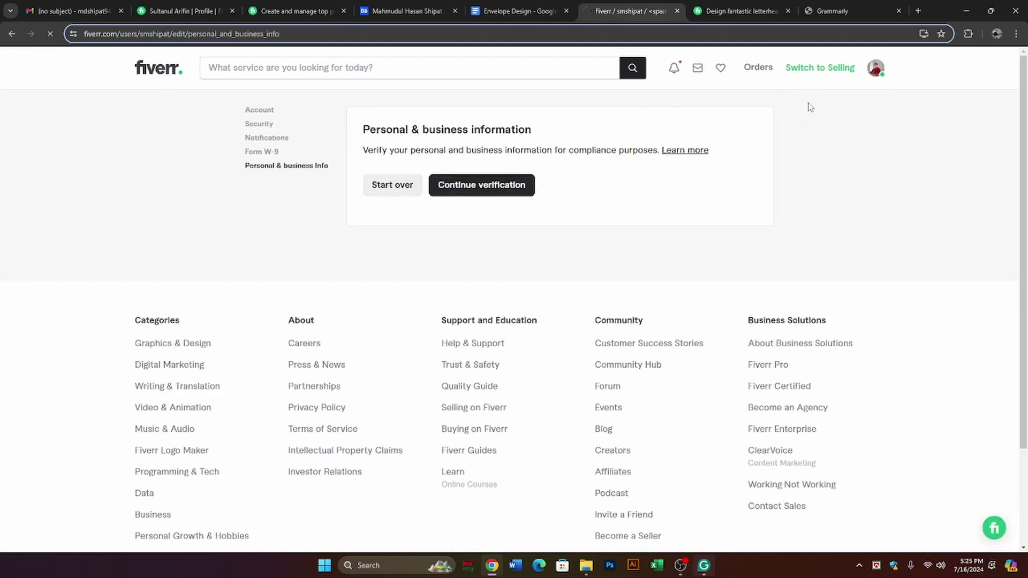